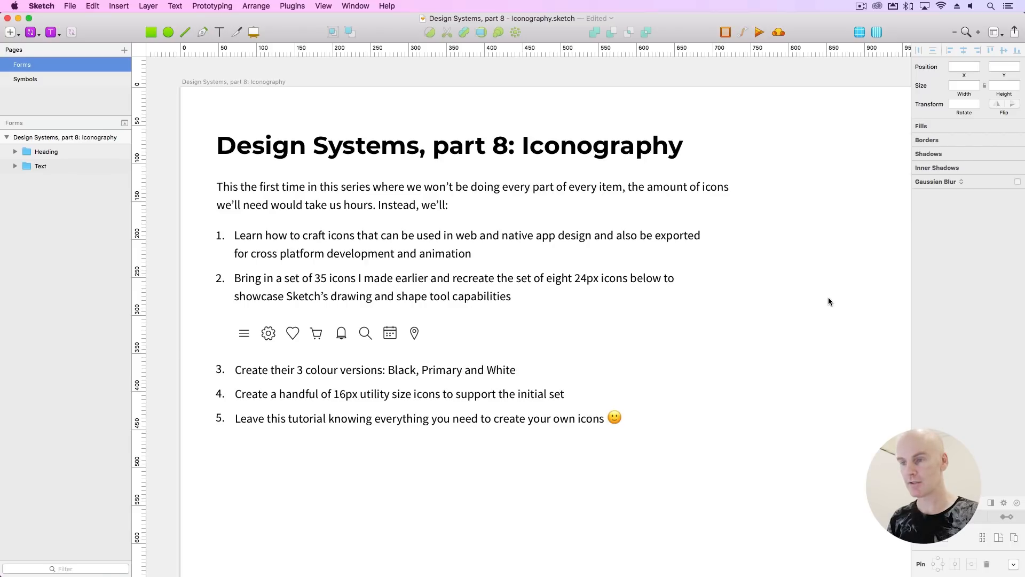
Examine the eight 24px icons to recreate, from the menu icon through to the pin icon.
{"action": "left_click", "coordinate": [243, 333]}
{"action": "left_click", "coordinate": [270, 335]}
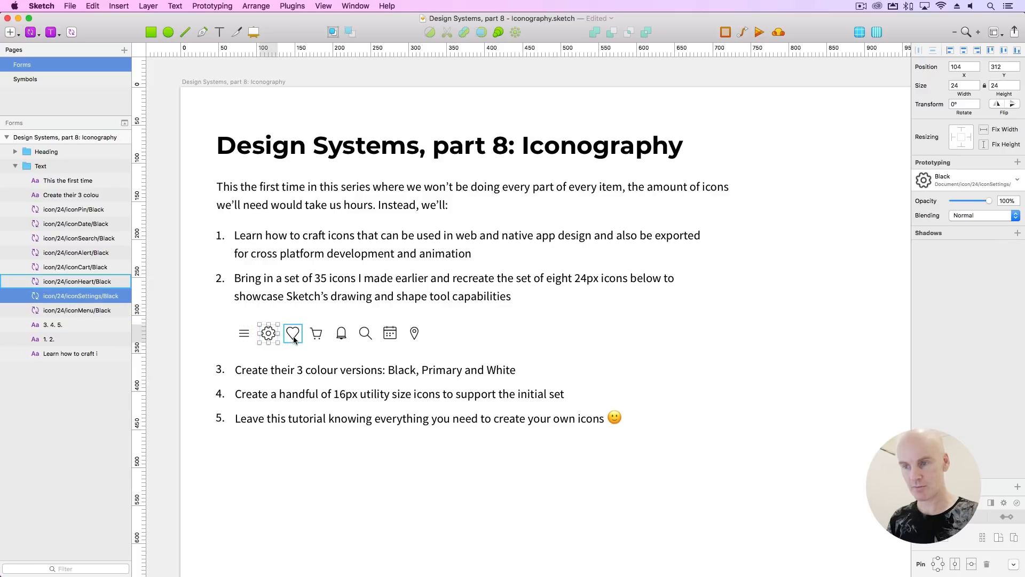
{"action": "left_click", "coordinate": [293, 334]}
{"action": "left_click", "coordinate": [317, 334]}
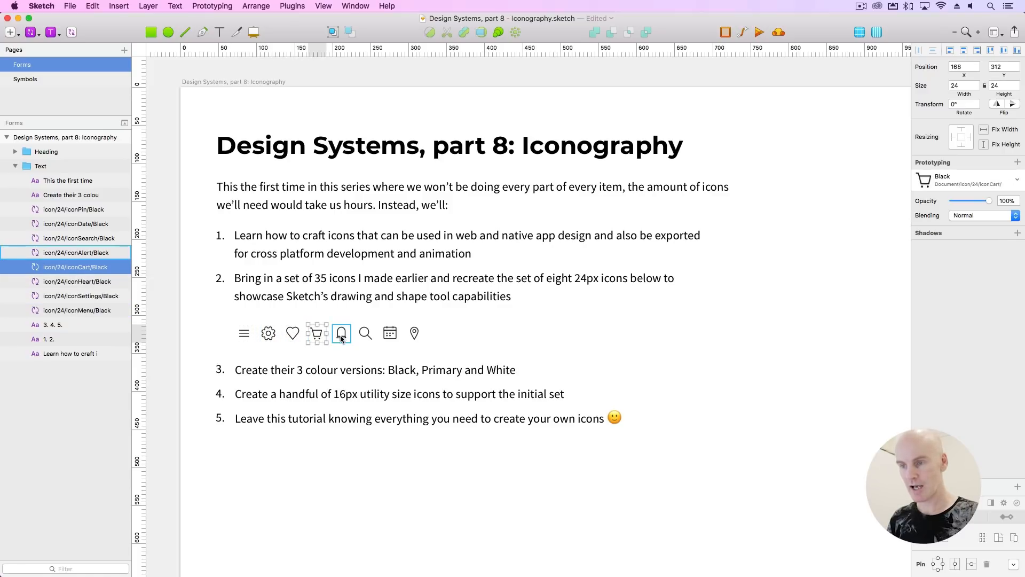
{"action": "left_click", "coordinate": [341, 334]}
{"action": "left_click", "coordinate": [365, 334]}
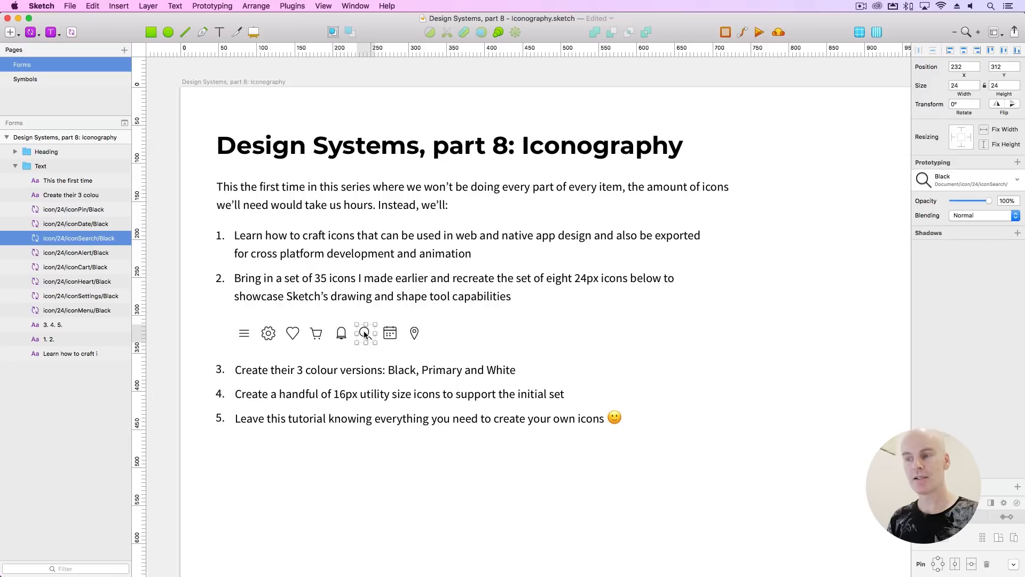
{"action": "left_click", "coordinate": [389, 336]}
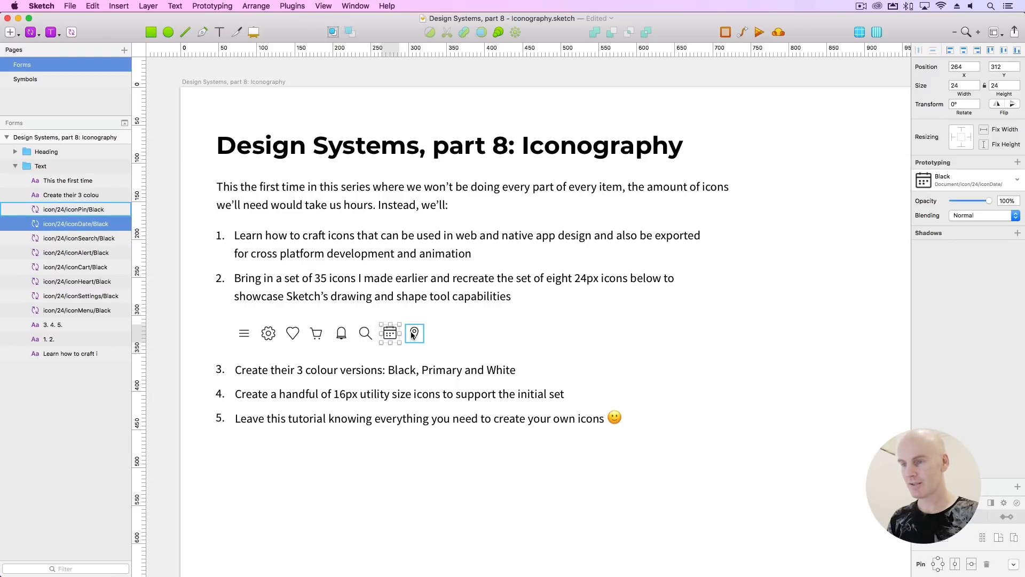
{"action": "left_click", "coordinate": [412, 335]}
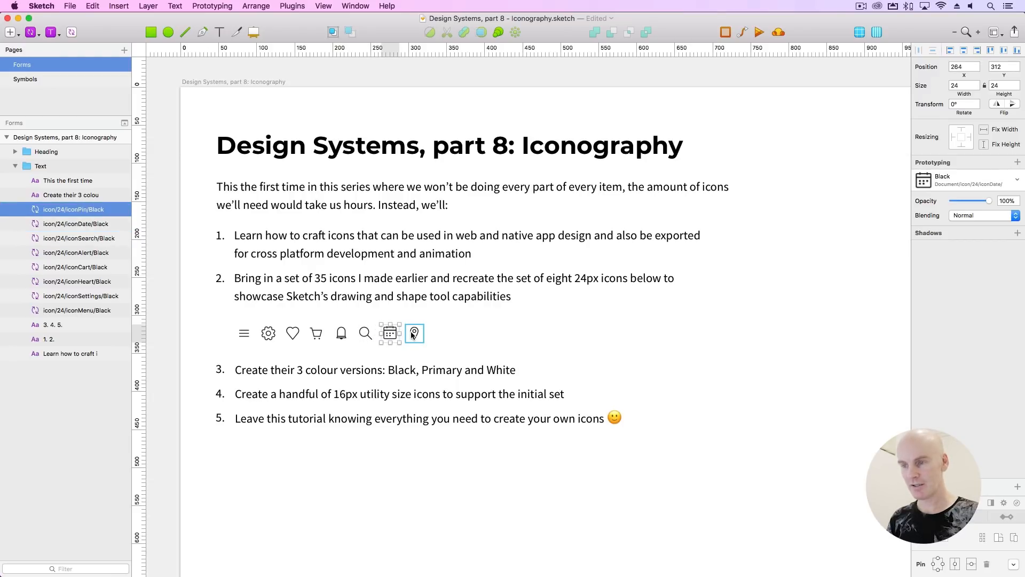
In Abstract, create a branch named Iconography from Master and open Dezin System - Global for editing in Sketch.
{"action": "left_click", "coordinate": [481, 320]}
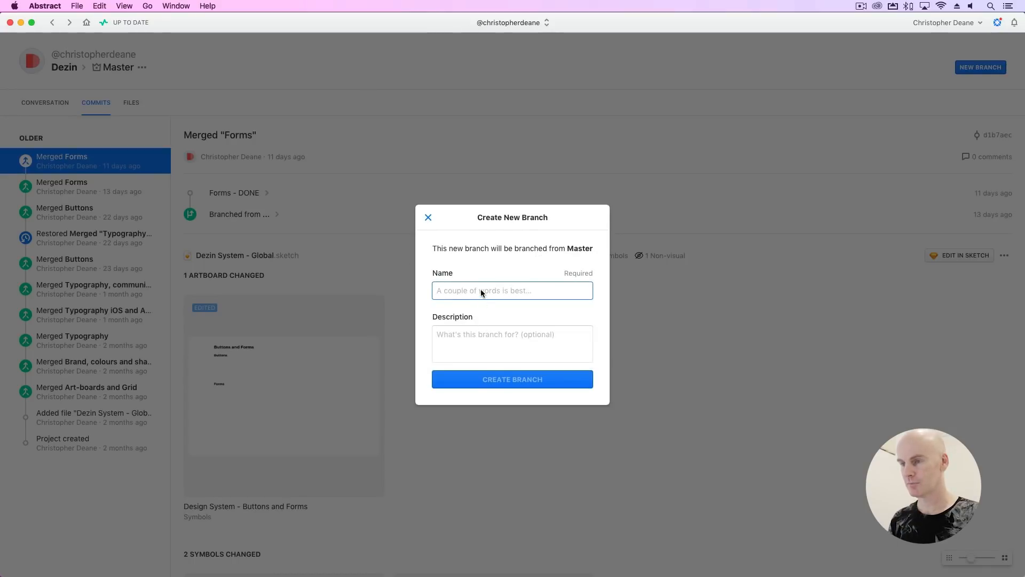
{"action": "type", "text": "Icon"}
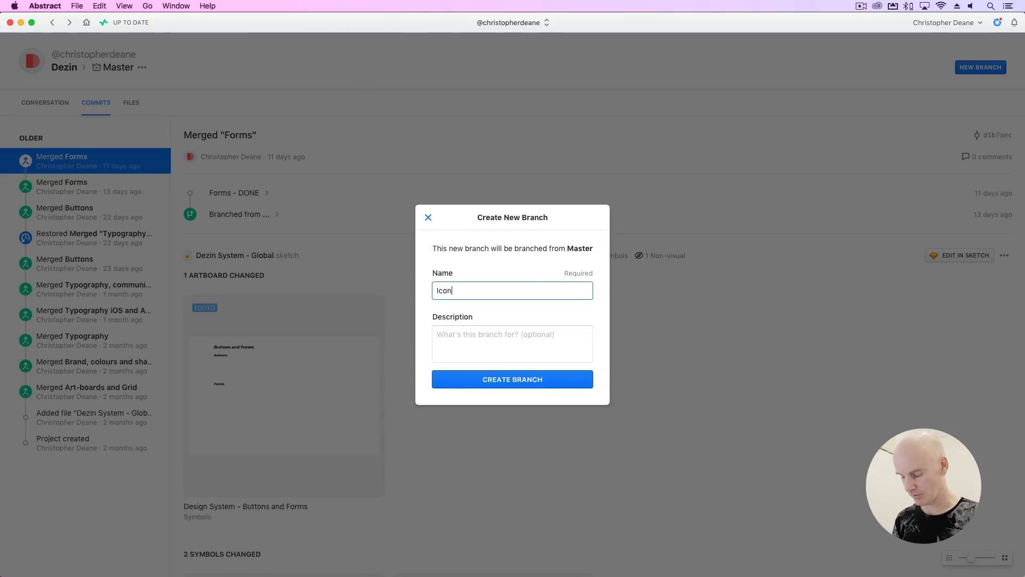
{"action": "type", "text": "ography"}
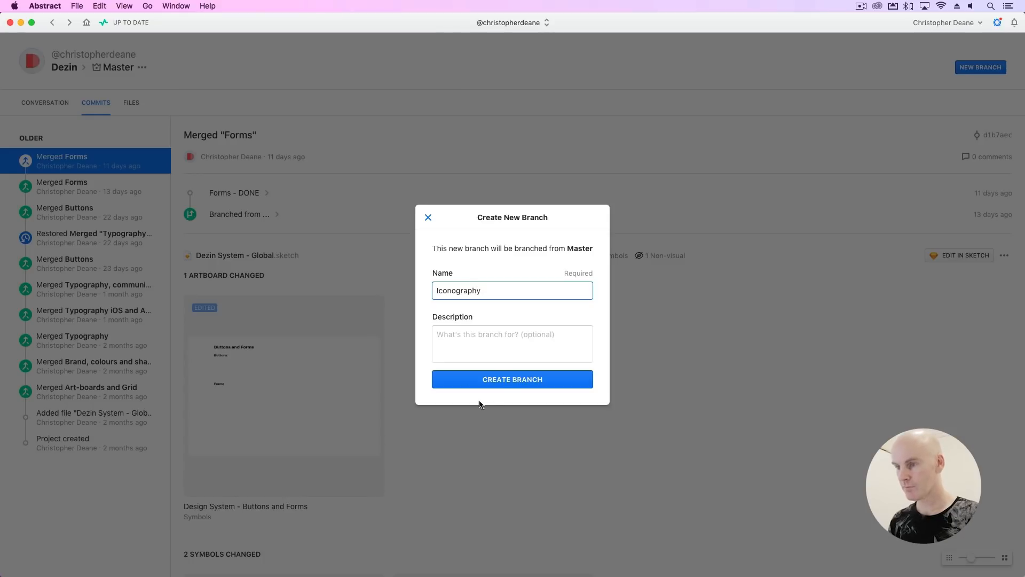
{"action": "left_click", "coordinate": [500, 381]}
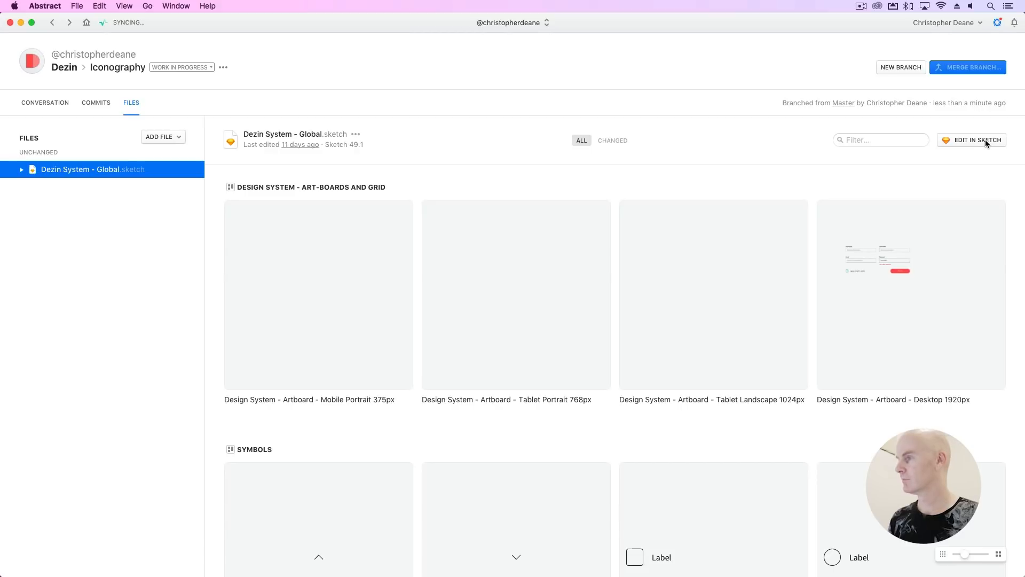
{"action": "left_click", "coordinate": [985, 139]}
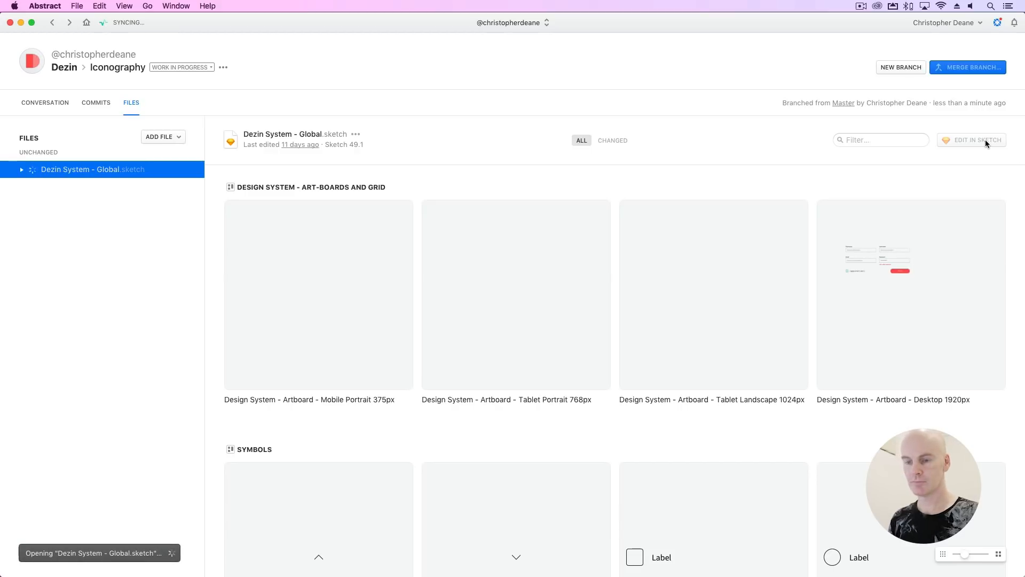
Dismiss the colour profile notice and look over the design system artboards on the Symbols page.
{"action": "key", "text": "super+minus"}
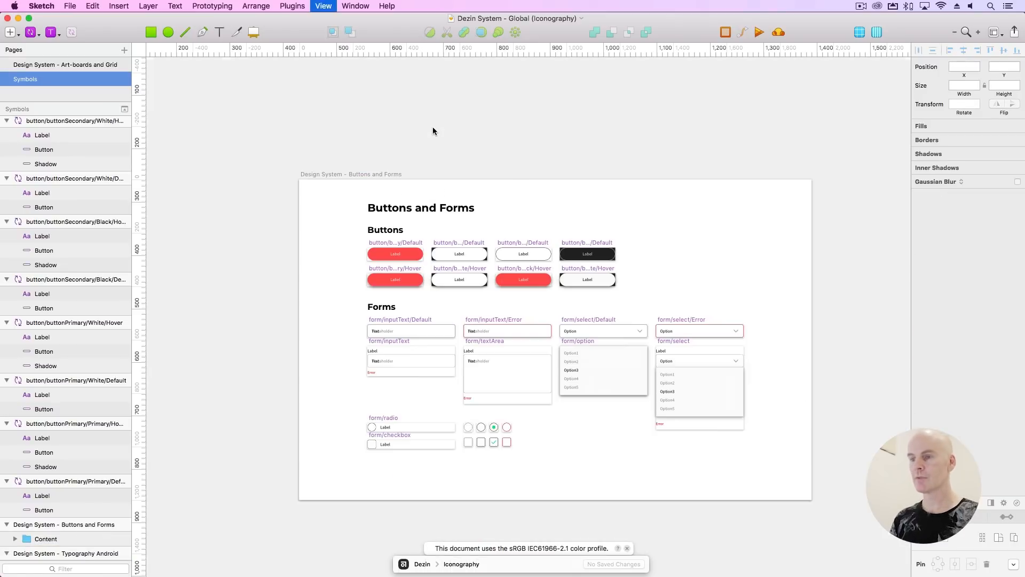
{"action": "scroll", "coordinate": [446, 110], "scroll_direction": "right", "scroll_amount": 3}
{"action": "scroll", "coordinate": [446, 110], "scroll_direction": "down", "scroll_amount": 1}
{"action": "key", "text": "super+minus"}
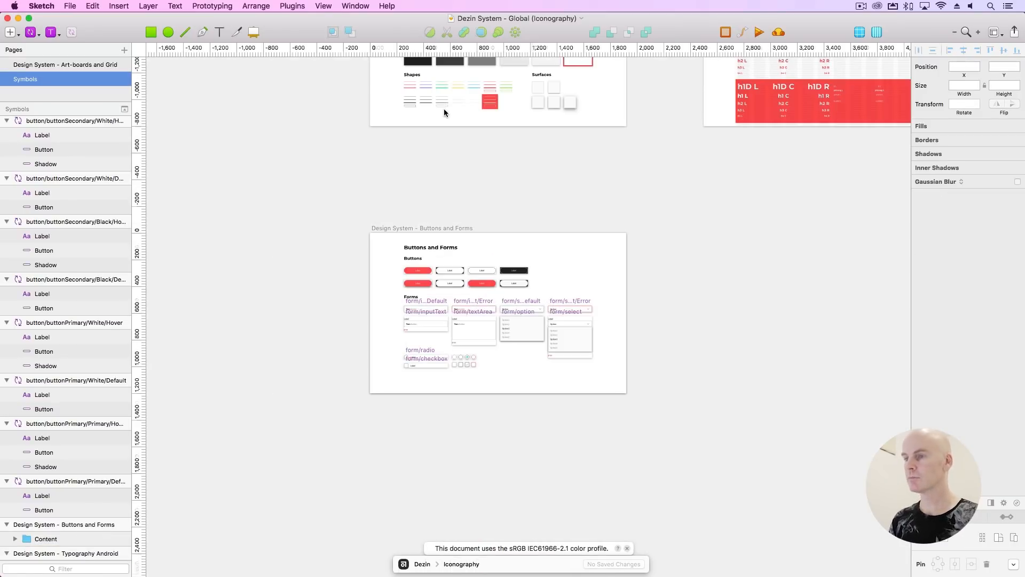
{"action": "scroll", "coordinate": [312, 153], "scroll_direction": "right", "scroll_amount": 5}
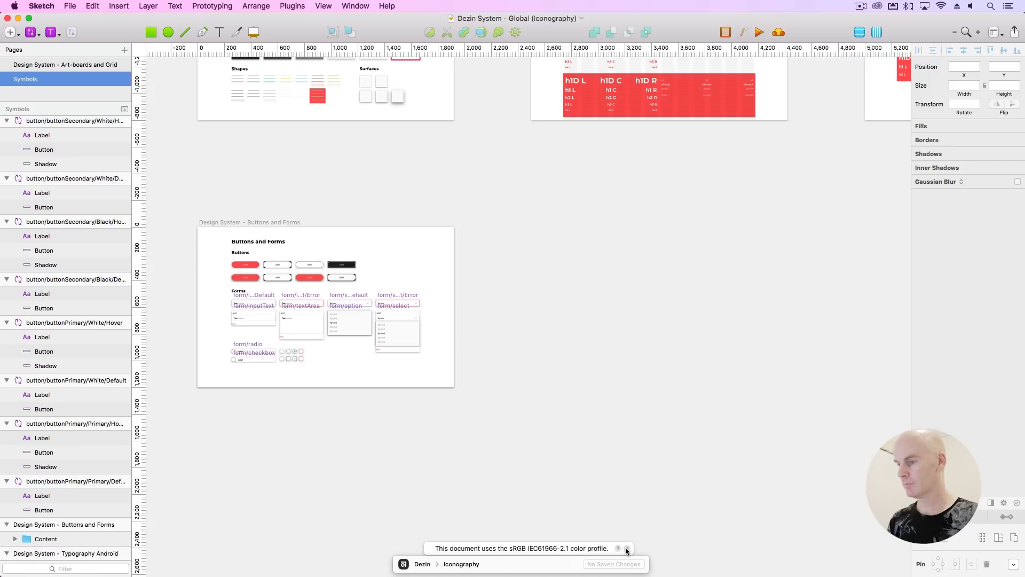
{"action": "left_click", "coordinate": [627, 548]}
{"action": "scroll", "coordinate": [449, 373], "scroll_direction": "up", "scroll_amount": 5}
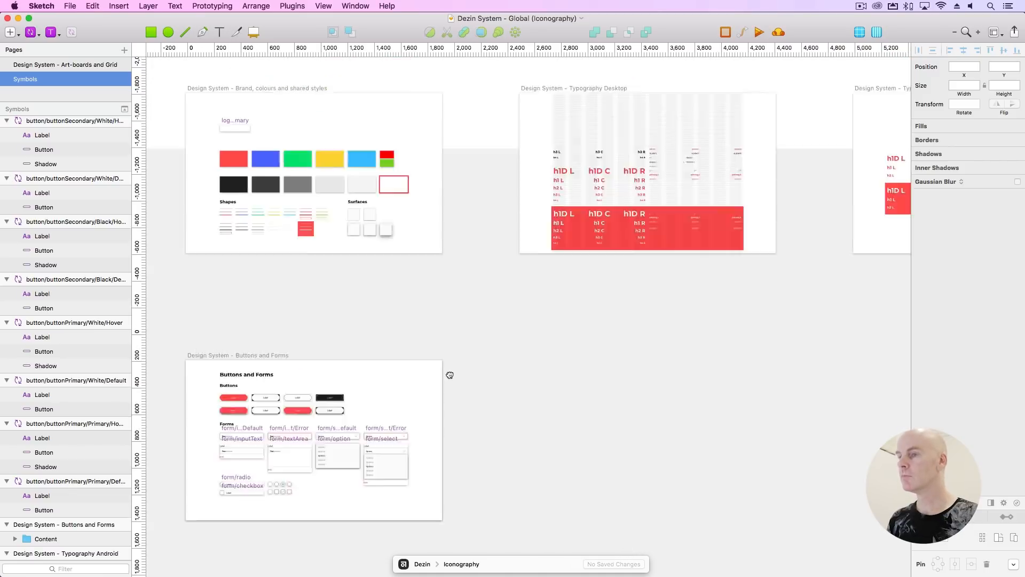
{"action": "scroll", "coordinate": [448, 379], "scroll_direction": "down", "scroll_amount": 6}
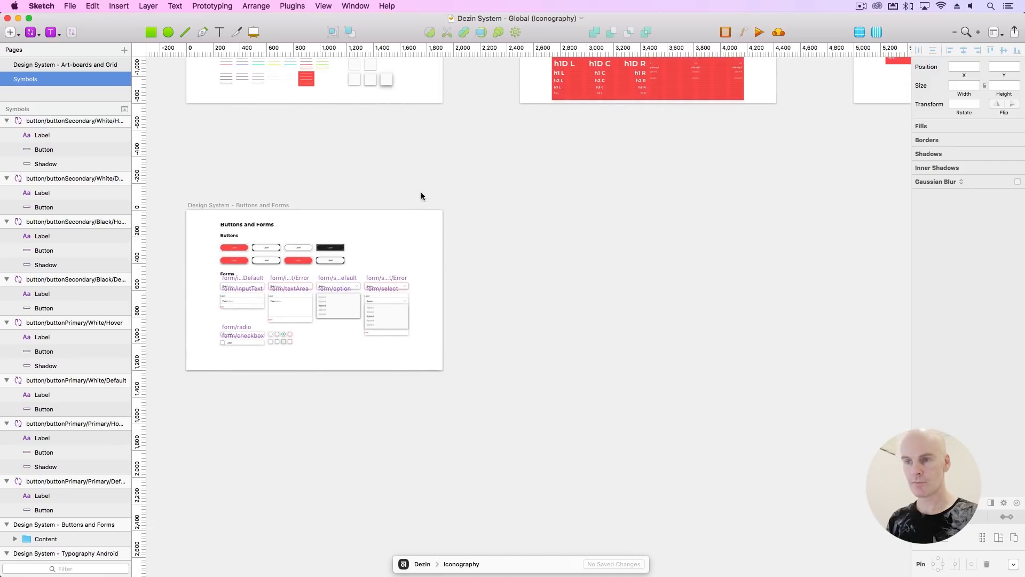
Duplicate the Buttons and Forms artboard beneath Typography Desktop, placing the copy at X 2500, Y 2000.
{"action": "left_click", "coordinate": [212, 208]}
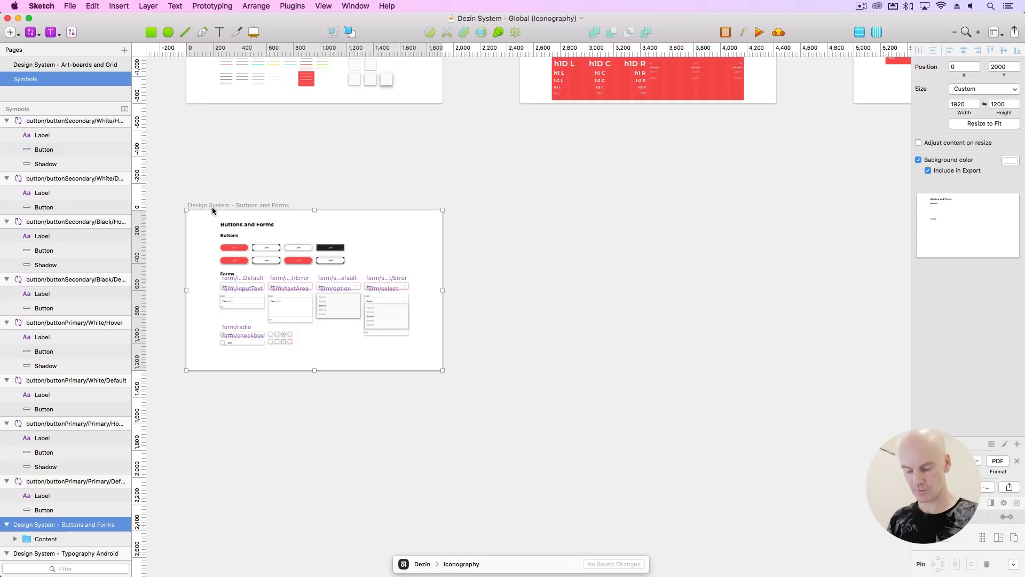
{"action": "left_click_drag", "start_coordinate": [212, 207], "coordinate": [545, 210]}
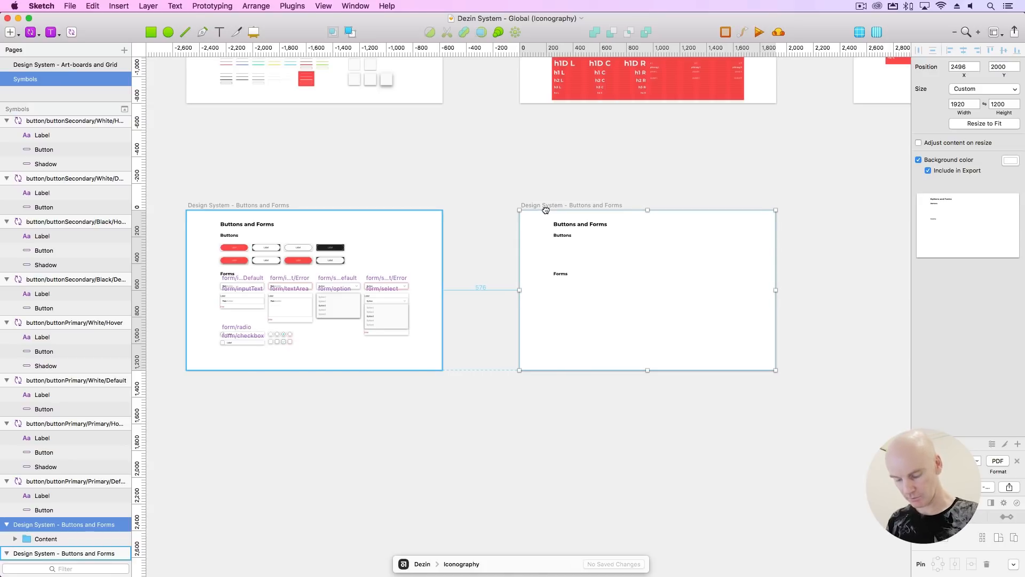
{"action": "left_click_drag", "start_coordinate": [546, 210], "coordinate": [546, 210]}
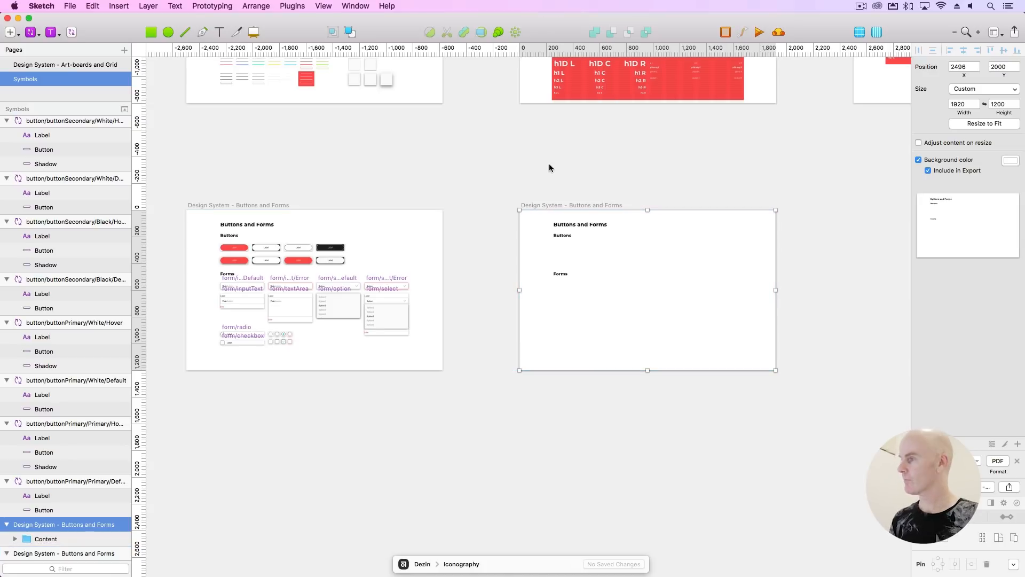
{"action": "key", "text": "Right"}
{"action": "key", "text": "Right"}
{"action": "key", "text": "Right"}
{"action": "key", "text": "Right"}
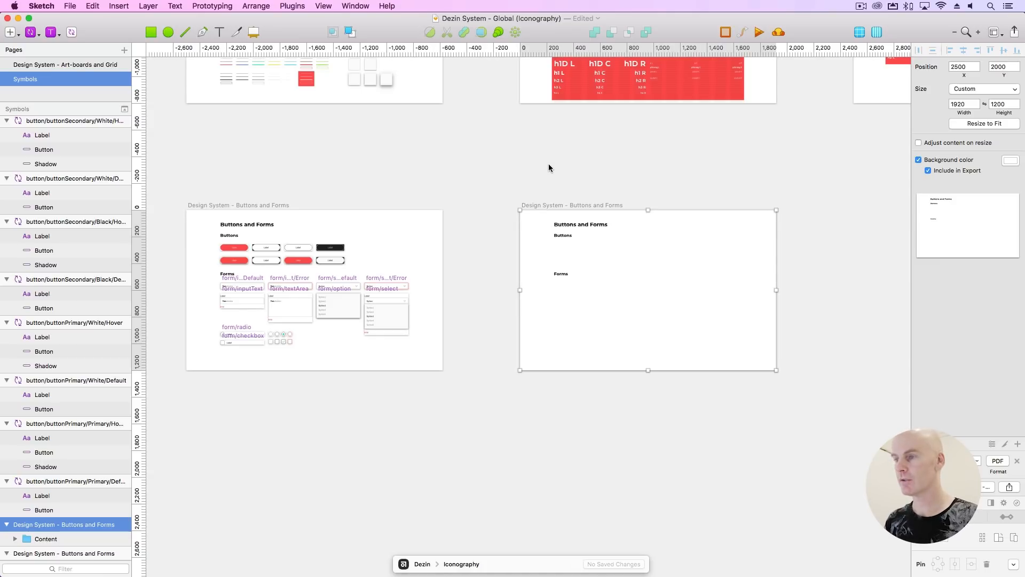
Collapse all the layer groups and move the duplicated artboard to the beginning of the layer order.
{"action": "left_click", "coordinate": [543, 165]}
{"action": "left_click", "coordinate": [537, 204]}
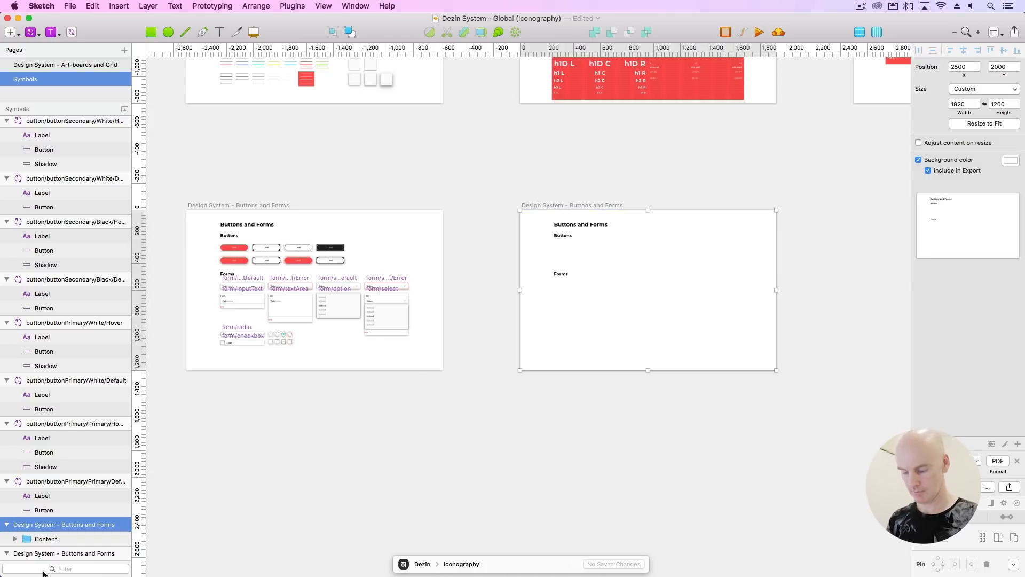
{"action": "key", "text": "super+alt+3"}
{"action": "left_click_drag", "start_coordinate": [85, 267], "coordinate": [70, 120]}
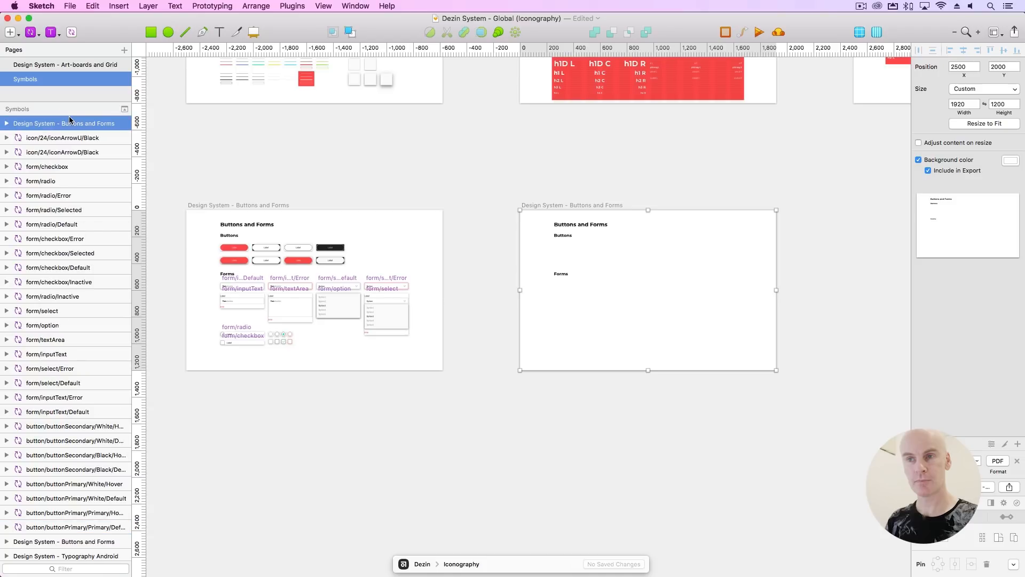
{"action": "left_click", "coordinate": [501, 173]}
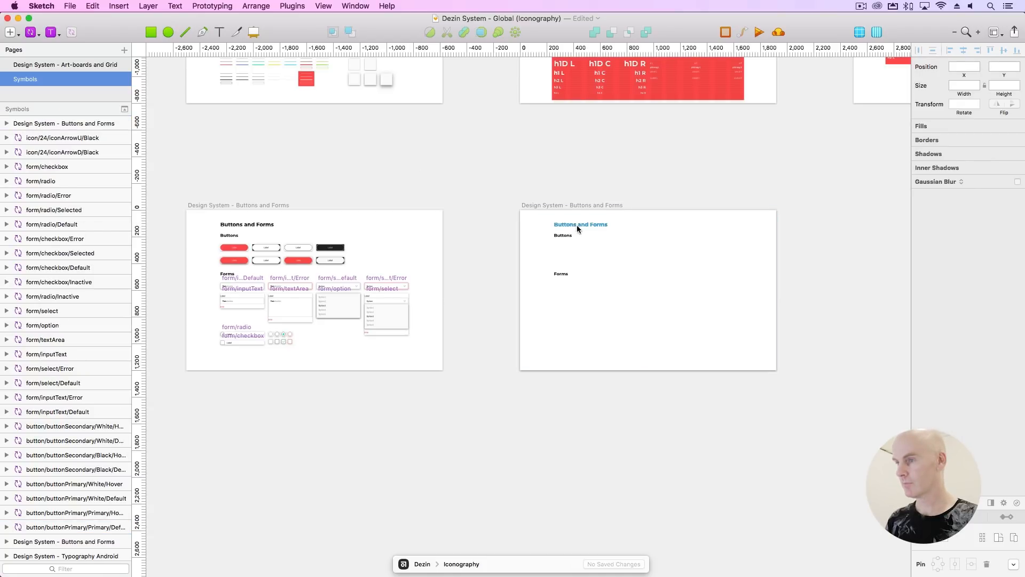
Rename the duplicated artboard as Design System - Iconography.
{"action": "left_click", "coordinate": [579, 206]}
{"action": "double_click", "coordinate": [56, 126]}
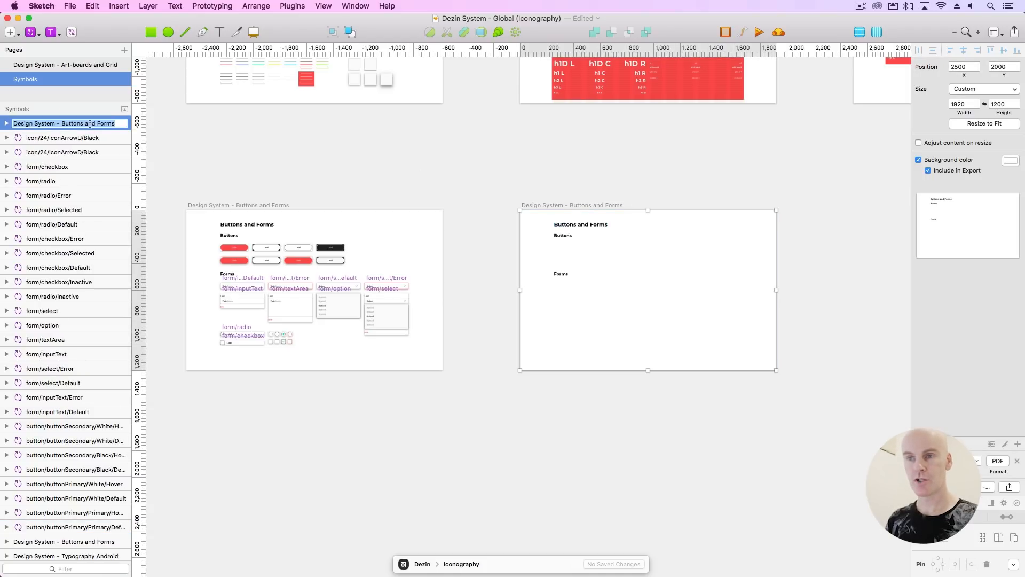
{"action": "left_click_drag", "start_coordinate": [116, 123], "coordinate": [63, 124]}
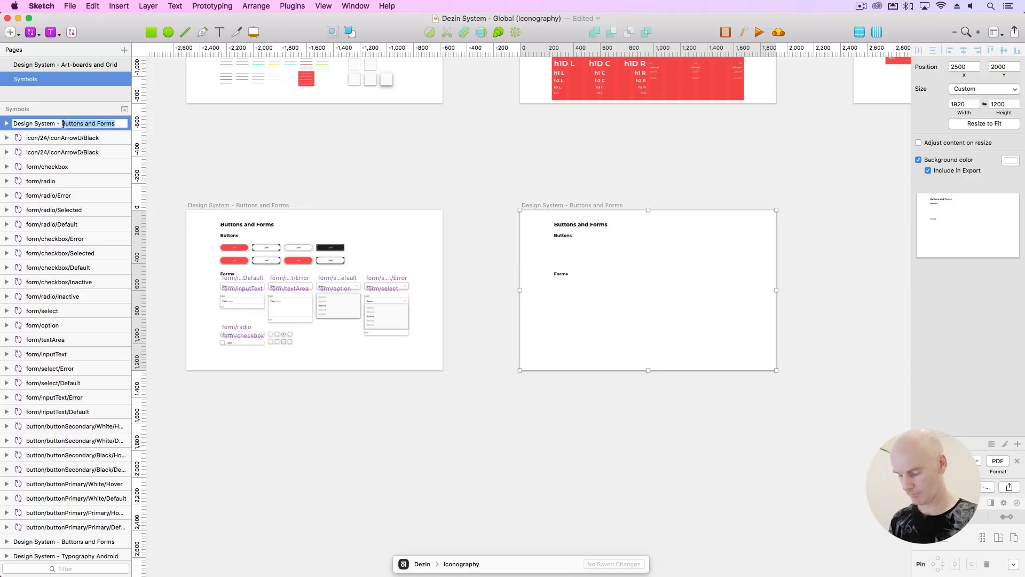
{"action": "type", "text": "Iconography"}
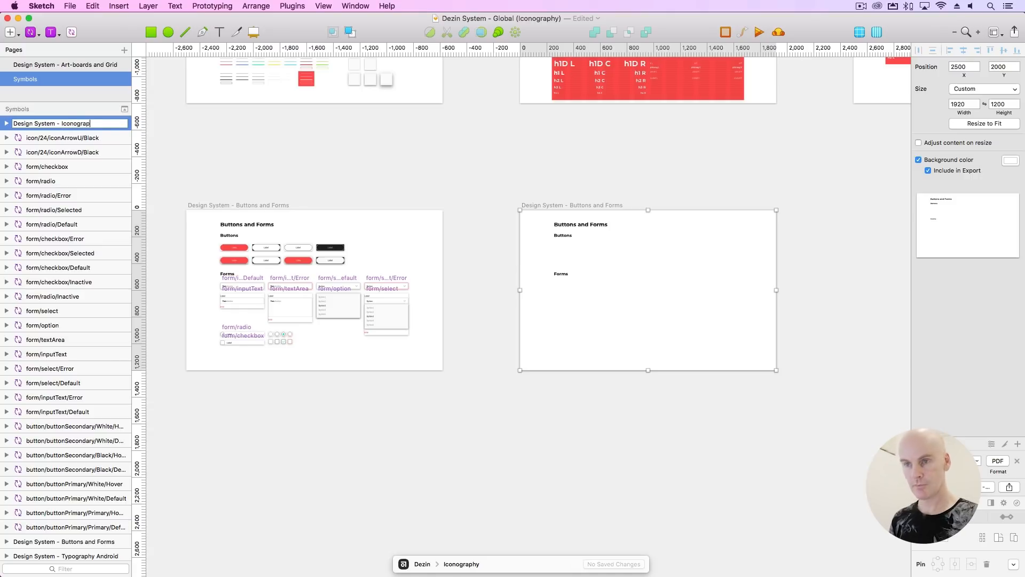
Copy the word Iconography from the artboard's name and replace the artboard's "Buttons and Forms" heading with it.
{"action": "left_click_drag", "start_coordinate": [97, 123], "coordinate": [63, 120]}
{"action": "key", "text": "super+c"}
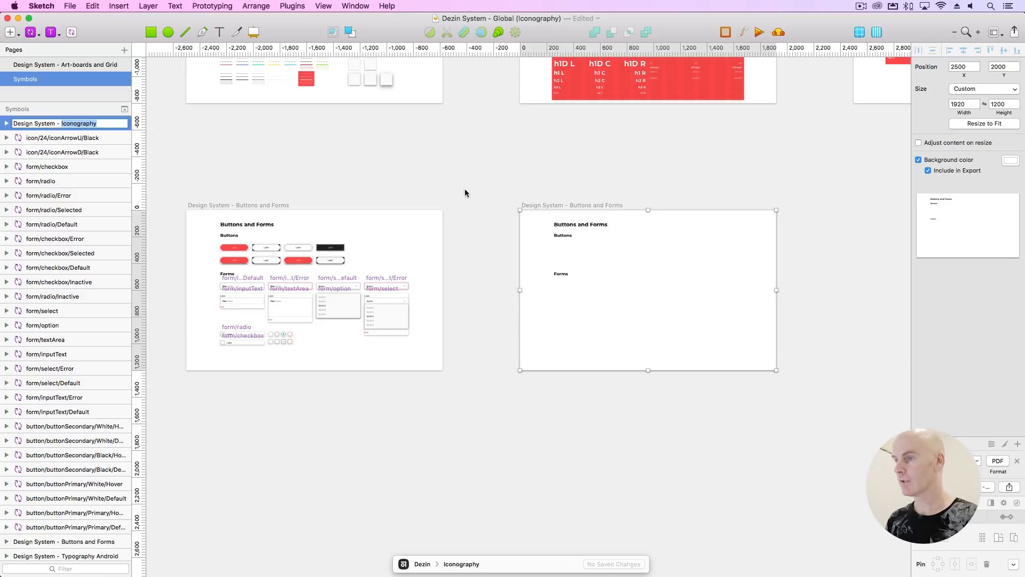
{"action": "left_click", "coordinate": [587, 228]}
{"action": "left_click", "coordinate": [587, 226]}
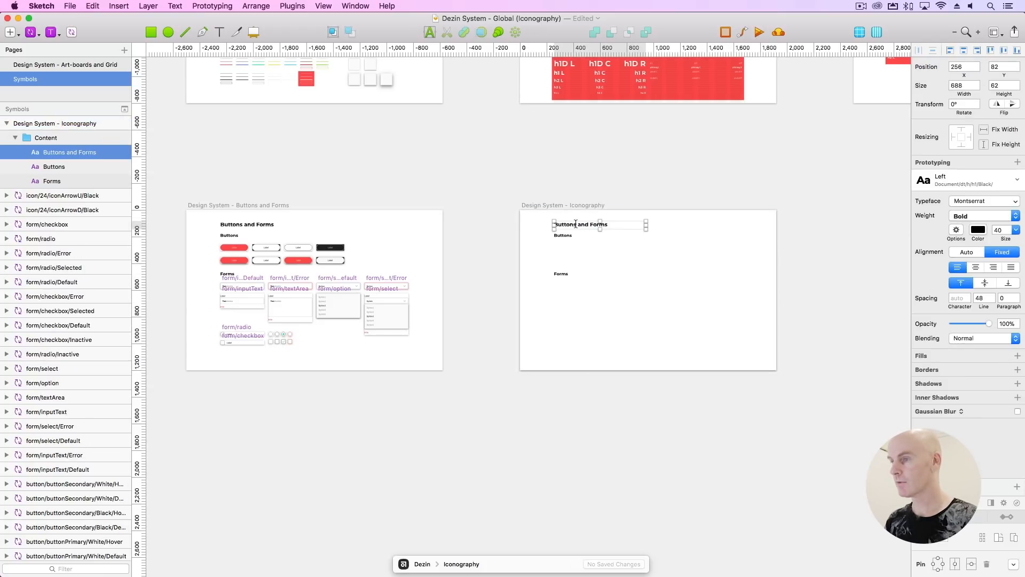
{"action": "double_click", "coordinate": [575, 224]}
{"action": "key", "text": "super+a"}
{"action": "key", "text": "super+v"}
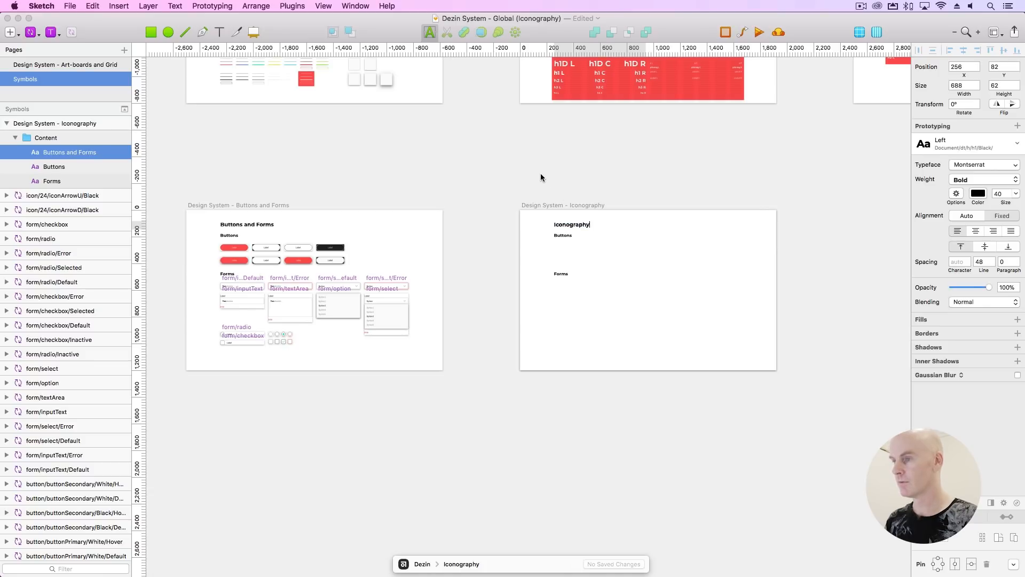
{"action": "key", "text": "Escape"}
{"action": "left_click", "coordinate": [577, 190]}
Change the Iconography artboard's "Buttons" subheading to 16px and its "Forms" subheading to 24px.
{"action": "key", "text": "super+plus"}
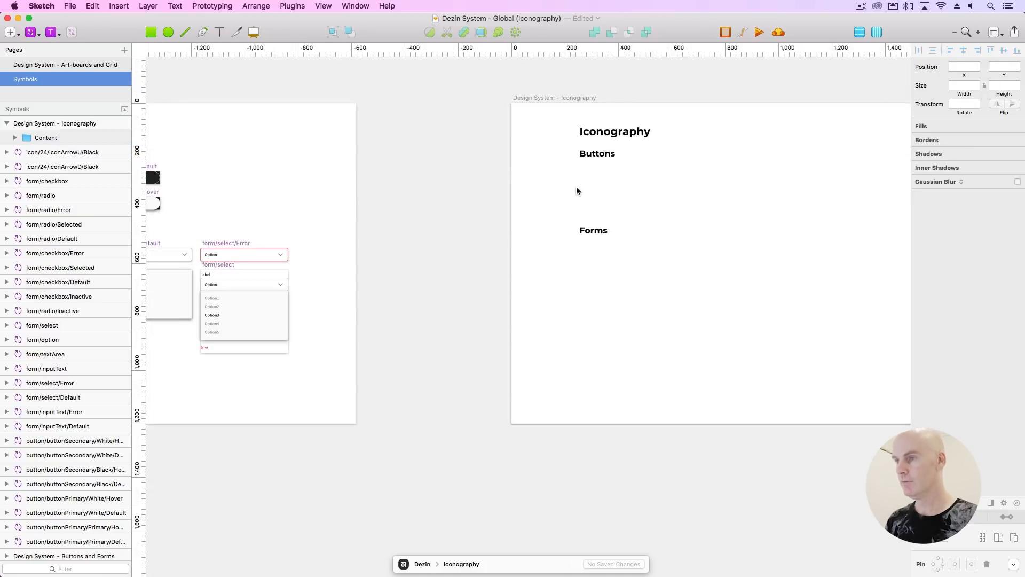
{"action": "scroll", "coordinate": [576, 190], "scroll_direction": "right", "scroll_amount": 5}
{"action": "left_click", "coordinate": [431, 158]}
{"action": "double_click", "coordinate": [431, 159]}
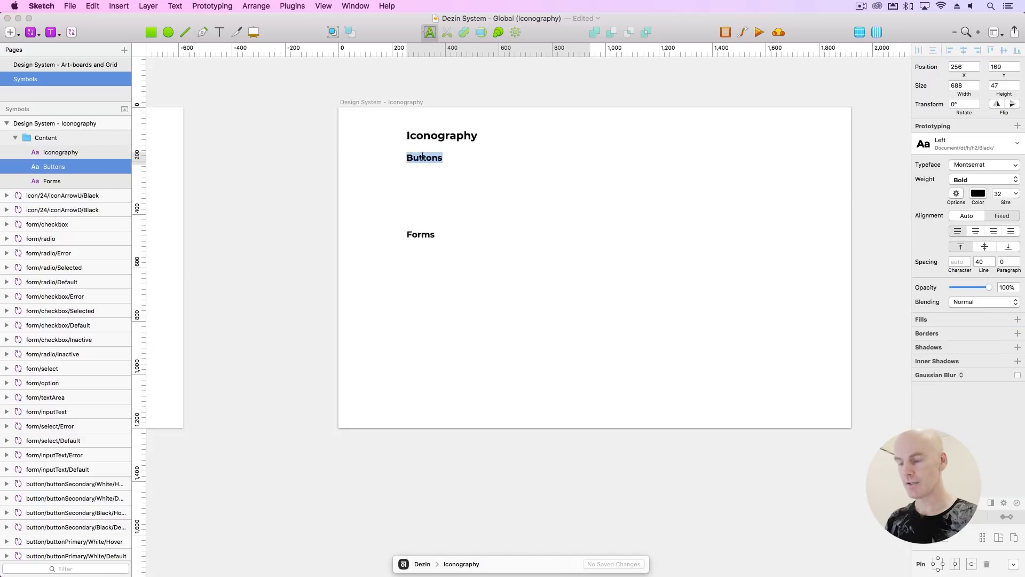
{"action": "type", "text": "16px"}
{"action": "left_click", "coordinate": [427, 236]}
{"action": "double_click", "coordinate": [424, 235]}
{"action": "type", "text": "24"}
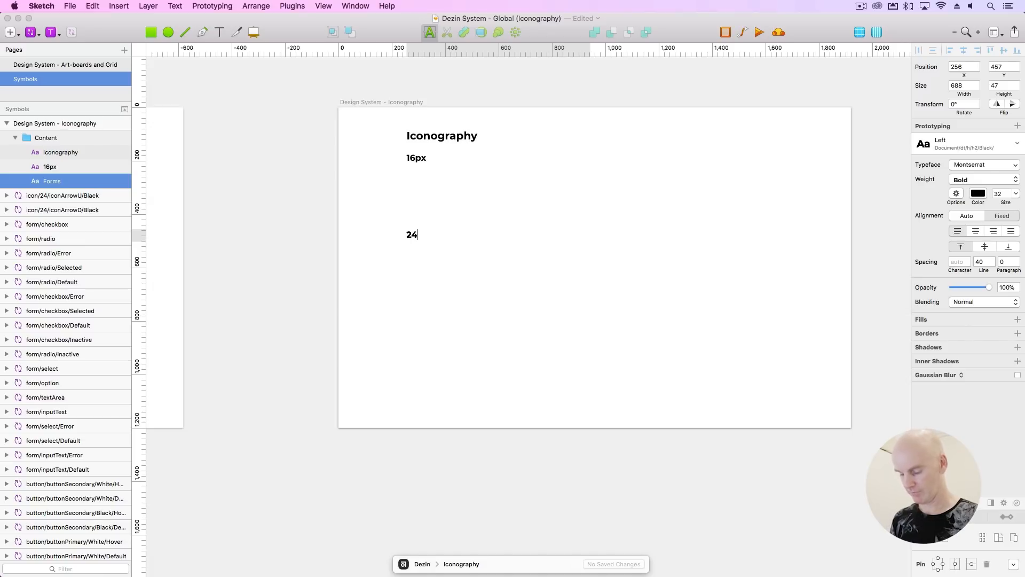
{"action": "type", "text": "px"}
{"action": "key", "text": "Escape"}
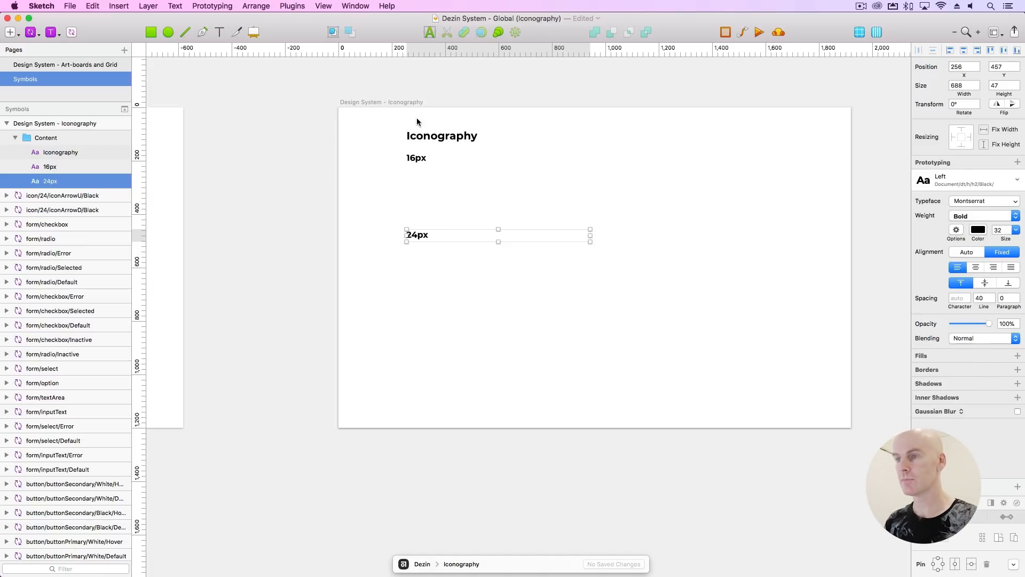
Check the Iconography artboard's heading against the layout grid, then leave the heading selected.
{"action": "left_click", "coordinate": [459, 136]}
{"action": "scroll", "coordinate": [437, 94], "scroll_direction": "right", "scroll_amount": 2}
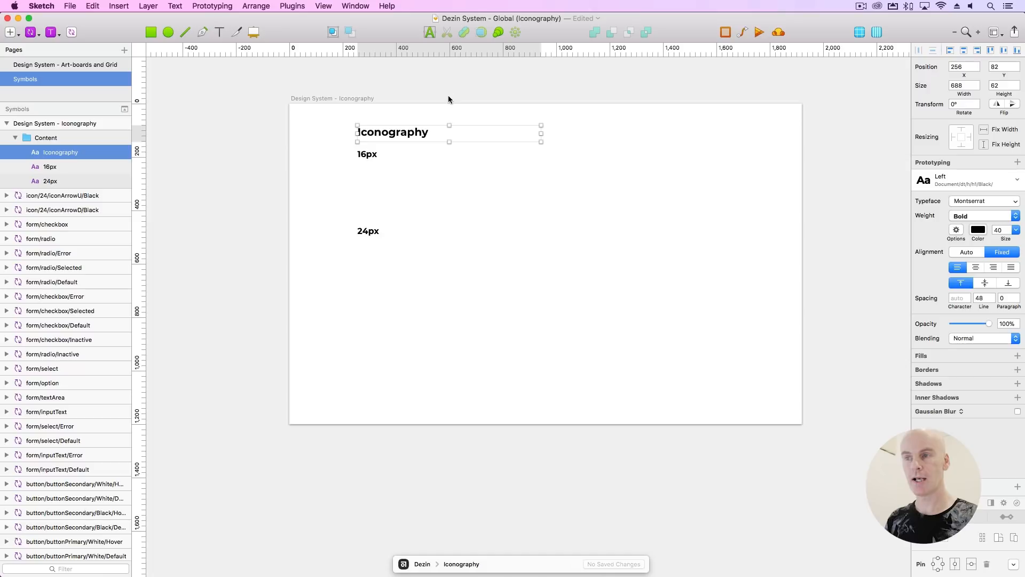
{"action": "left_click", "coordinate": [439, 92]}
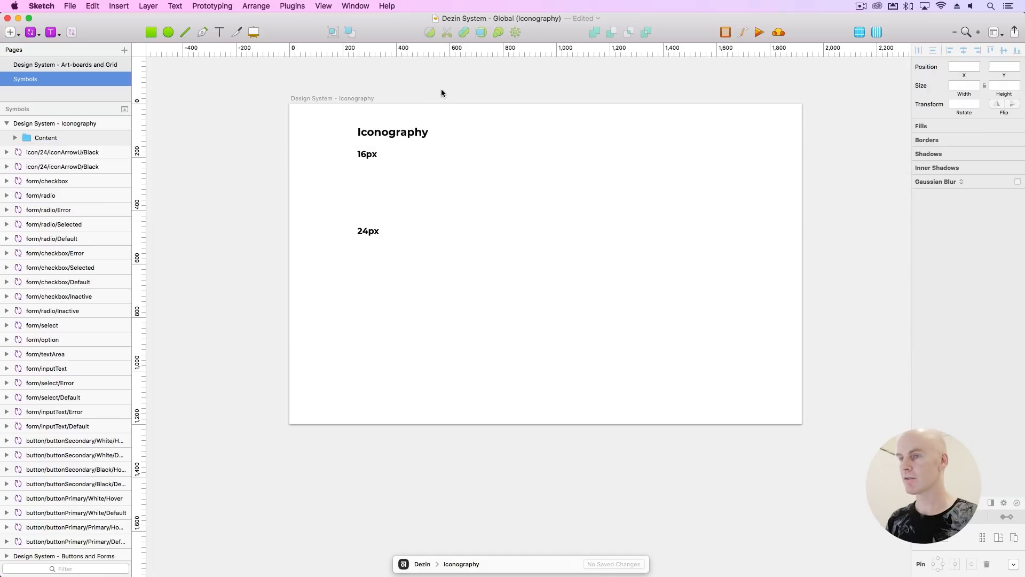
{"action": "key", "text": "ctrl+l"}
{"action": "key", "text": "ctrl+l"}
{"action": "left_click", "coordinate": [402, 132]}
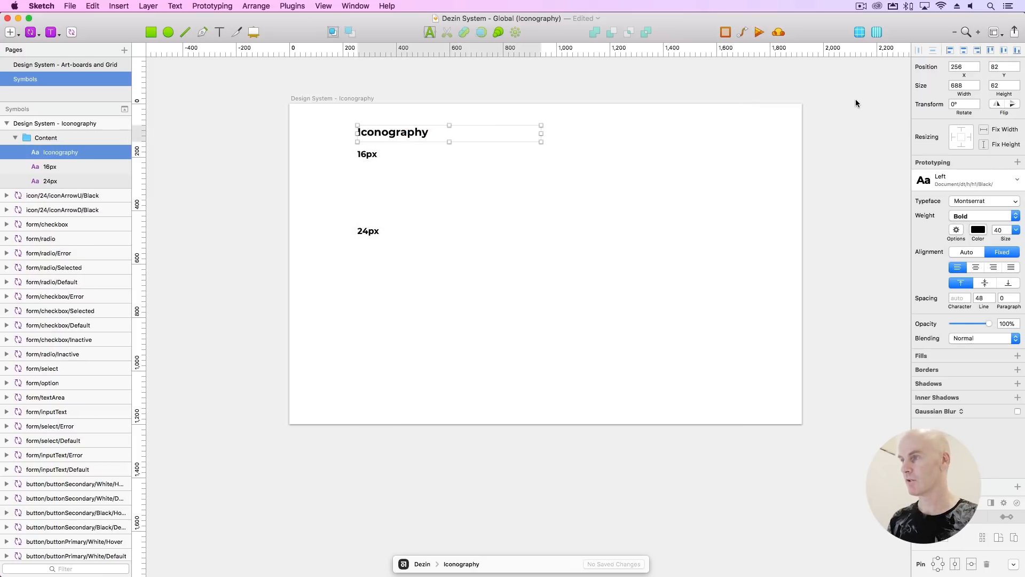
Show the layout grid on the Design System - Iconography artboard and check the heading's alignment against it.
{"action": "key", "text": "ctrl+l"}
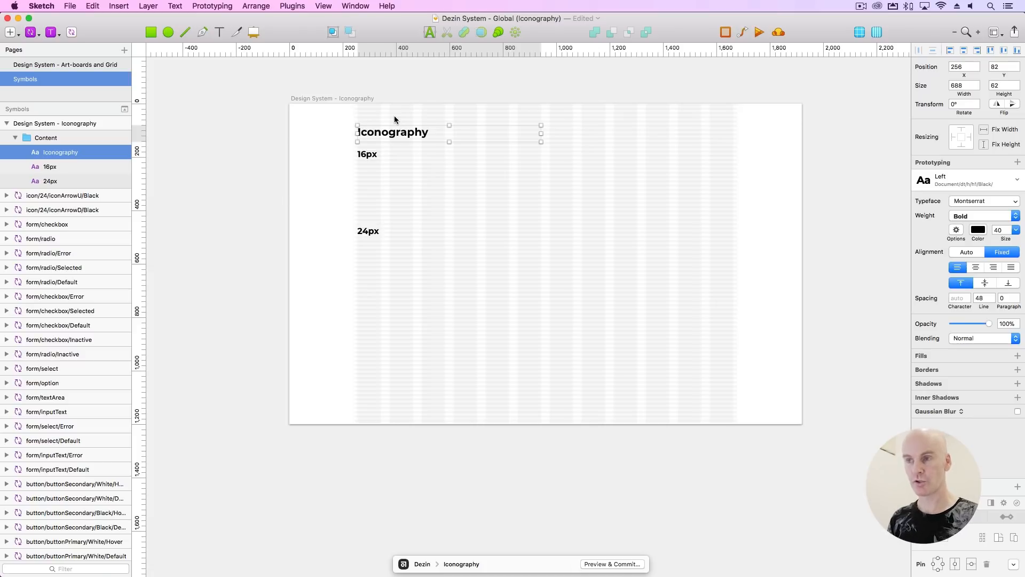
{"action": "left_click", "coordinate": [393, 87]}
{"action": "left_click", "coordinate": [402, 135]}
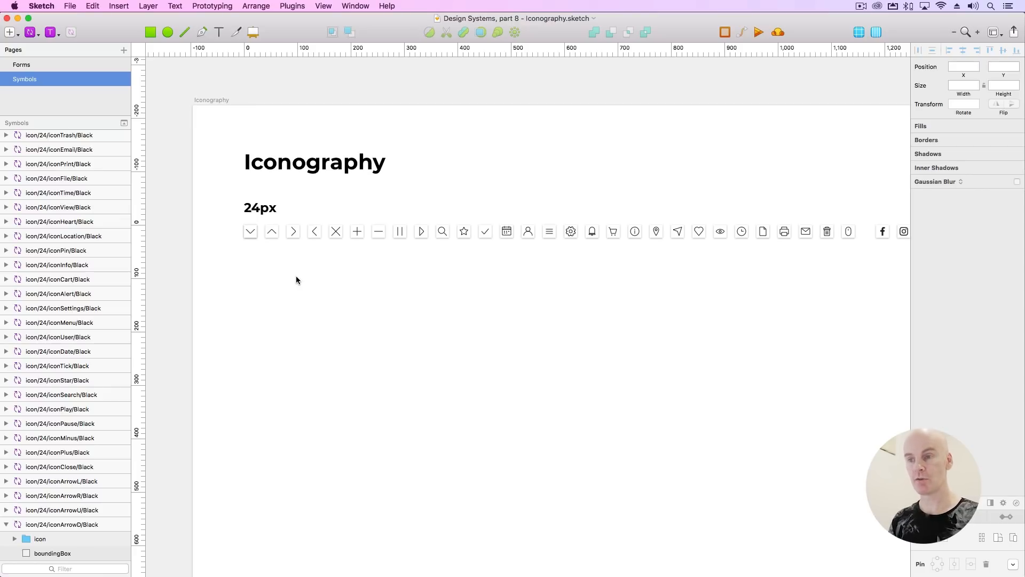
In the Design Systems, part 8 - Iconography.sketch file, inspect the first 24px arrow icons' layer style and try selecting several icons together.
{"action": "left_click", "coordinate": [251, 232]}
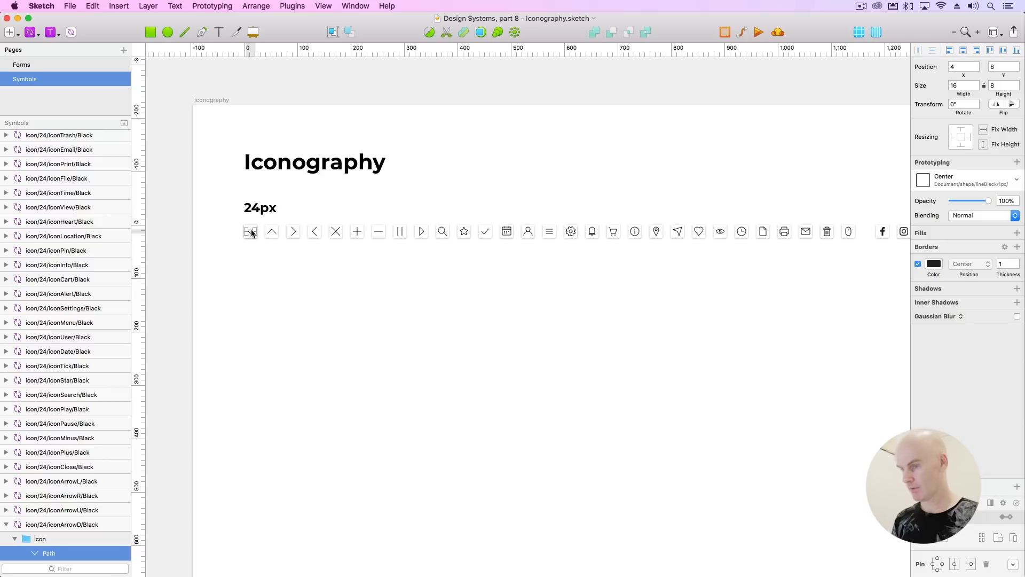
{"action": "key", "text": "super+plus"}
{"action": "left_click_drag", "start_coordinate": [608, 309], "coordinate": [359, 212]}
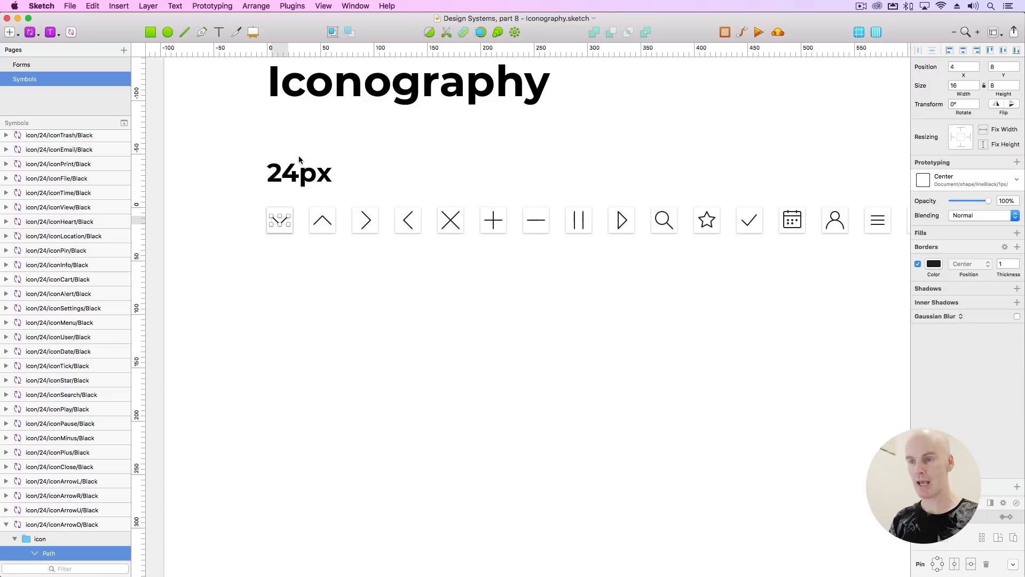
{"action": "left_click", "coordinate": [323, 220]}
{"action": "left_click", "coordinate": [370, 222], "text": "shift"}
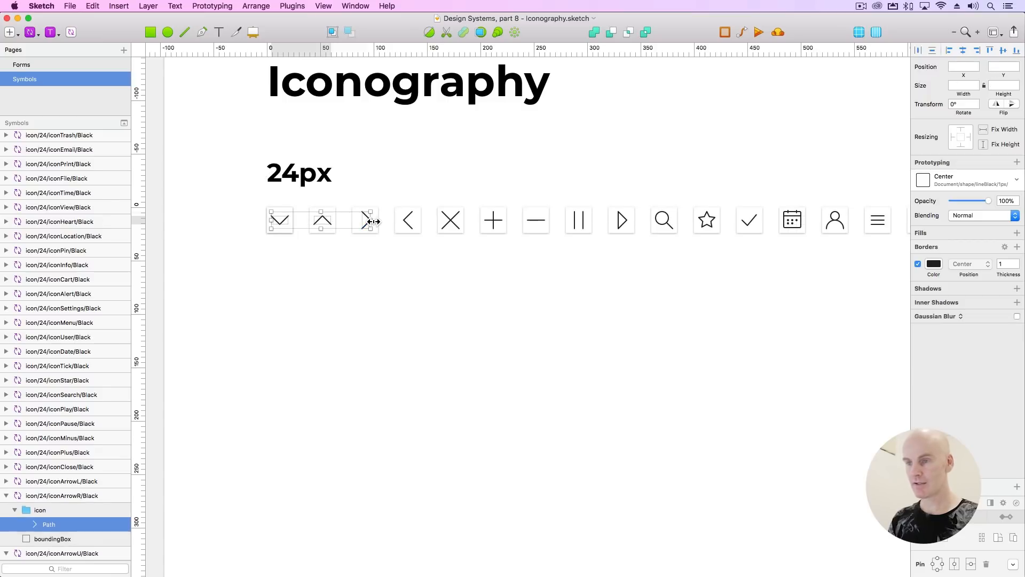
{"action": "left_click", "coordinate": [231, 201]}
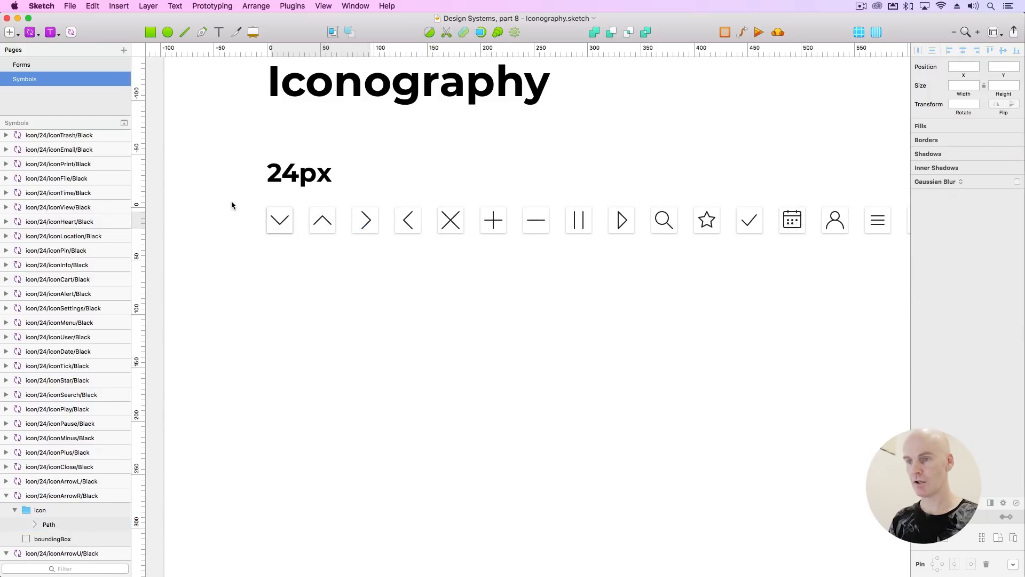
{"action": "left_click_drag", "start_coordinate": [234, 203], "coordinate": [470, 246]}
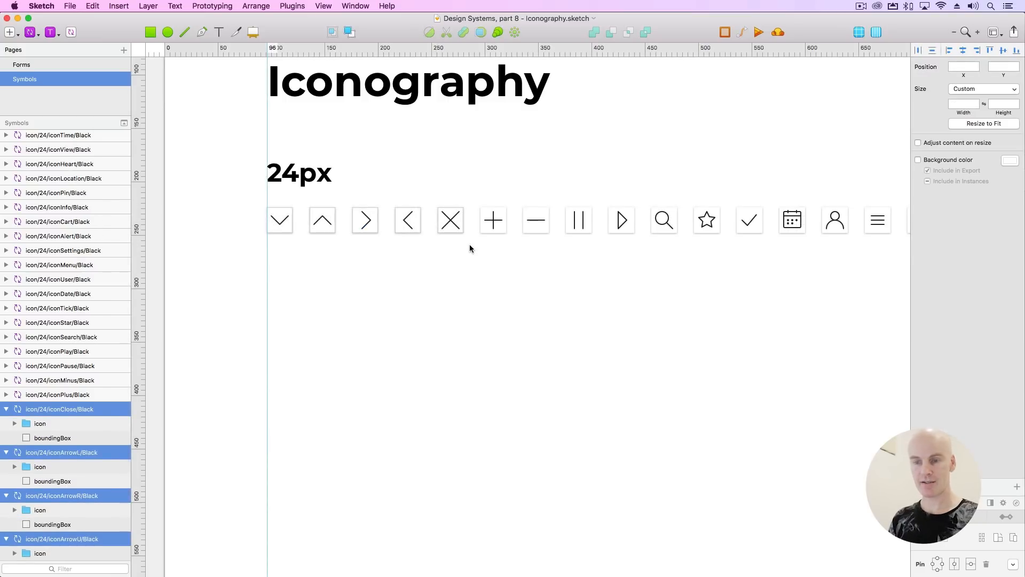
{"action": "left_click", "coordinate": [225, 200]}
{"action": "left_click", "coordinate": [269, 208]}
{"action": "left_click", "coordinate": [255, 201]}
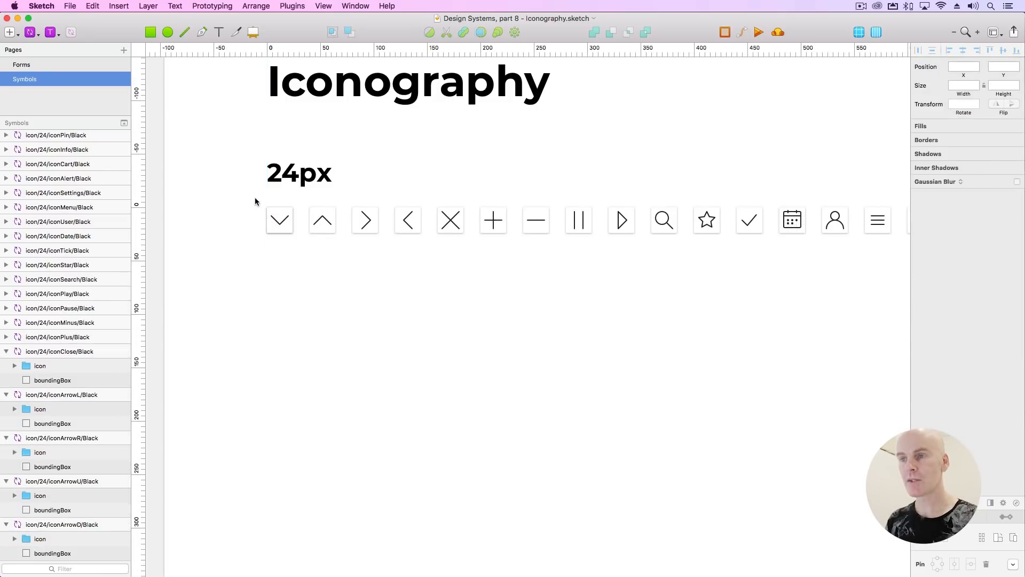
Look up the Select Similar Layers plugin among the installed plugins, then close the preferences.
{"action": "left_click", "coordinate": [295, 6]}
{"action": "mouse_move", "coordinate": [338, 60]}
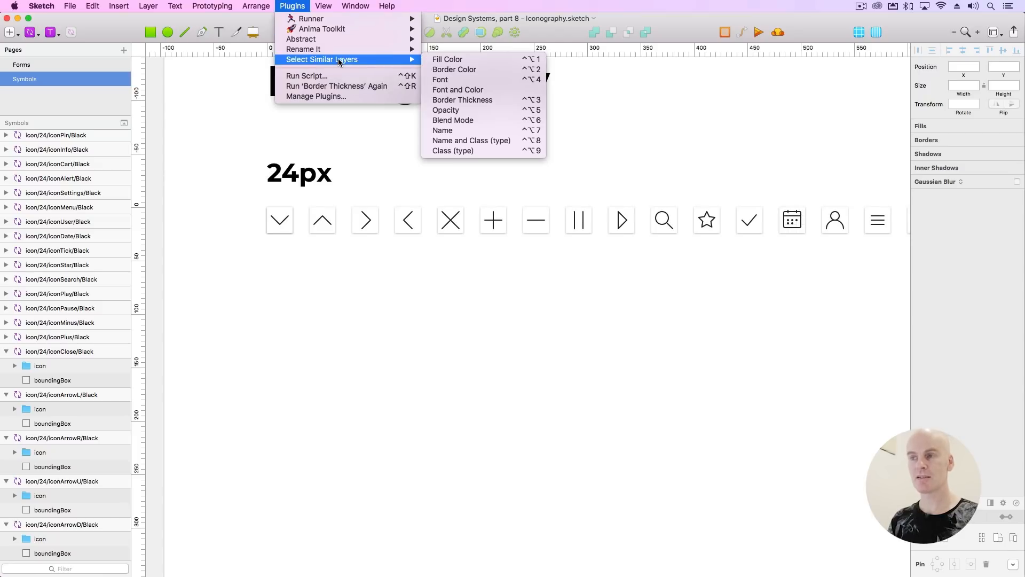
{"action": "left_click", "coordinate": [331, 98]}
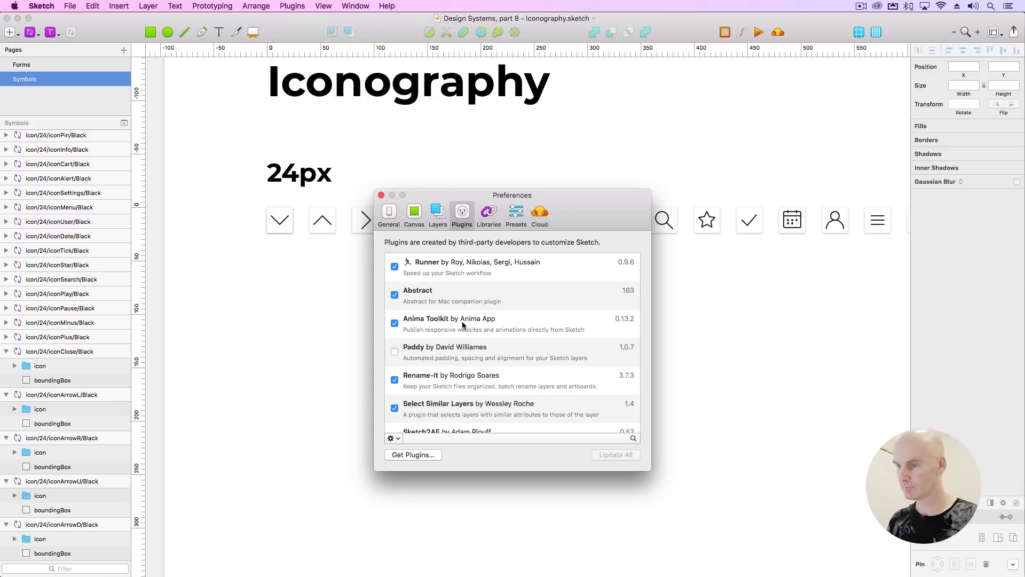
{"action": "scroll", "coordinate": [464, 327], "scroll_direction": "down", "scroll_amount": 2}
{"action": "left_click", "coordinate": [492, 388]}
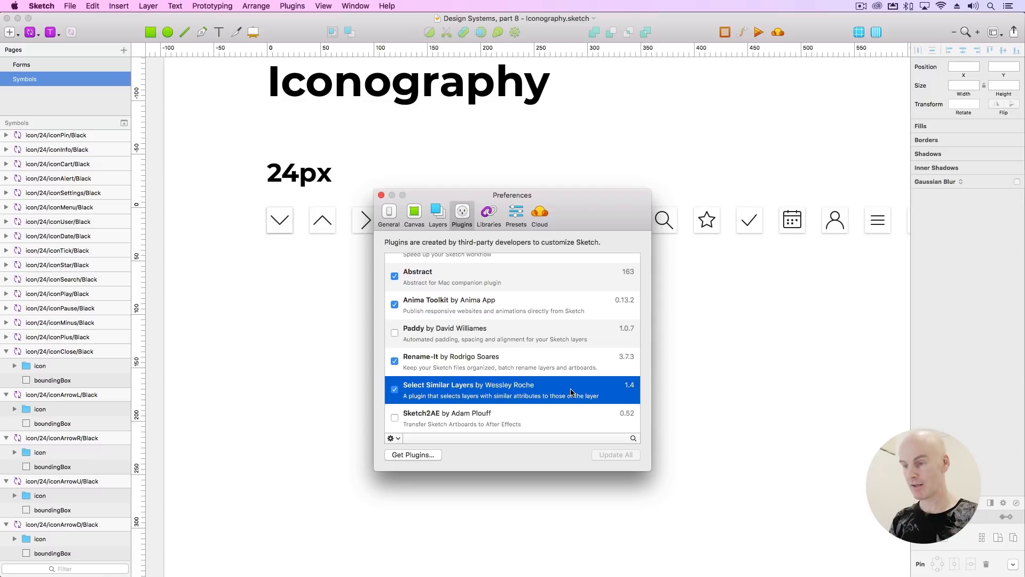
{"action": "left_click", "coordinate": [381, 195]}
Use Select Similar Layers to select all layers matching the down-arrow path's border thickness, detach them from the shared layer style, and check the print icon.
{"action": "double_click", "coordinate": [278, 220]}
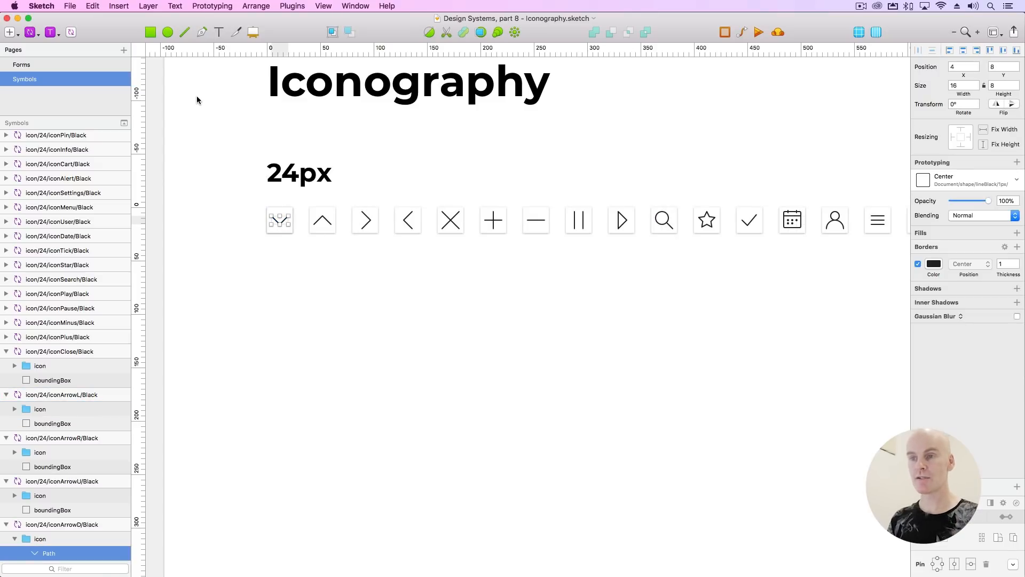
{"action": "left_click", "coordinate": [202, 6]}
{"action": "mouse_move", "coordinate": [292, 6]}
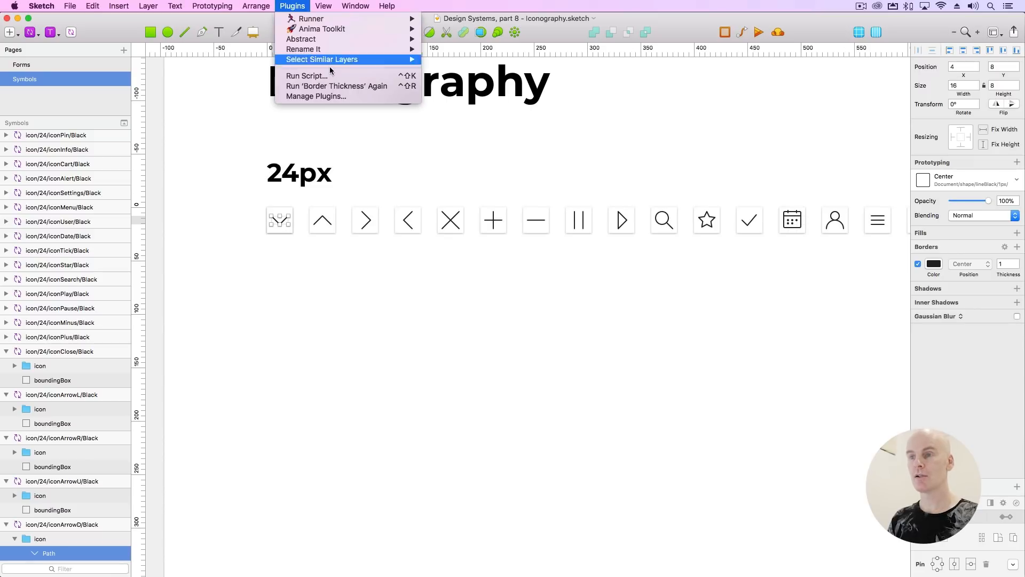
{"action": "mouse_move", "coordinate": [329, 59]}
{"action": "left_click", "coordinate": [502, 101]}
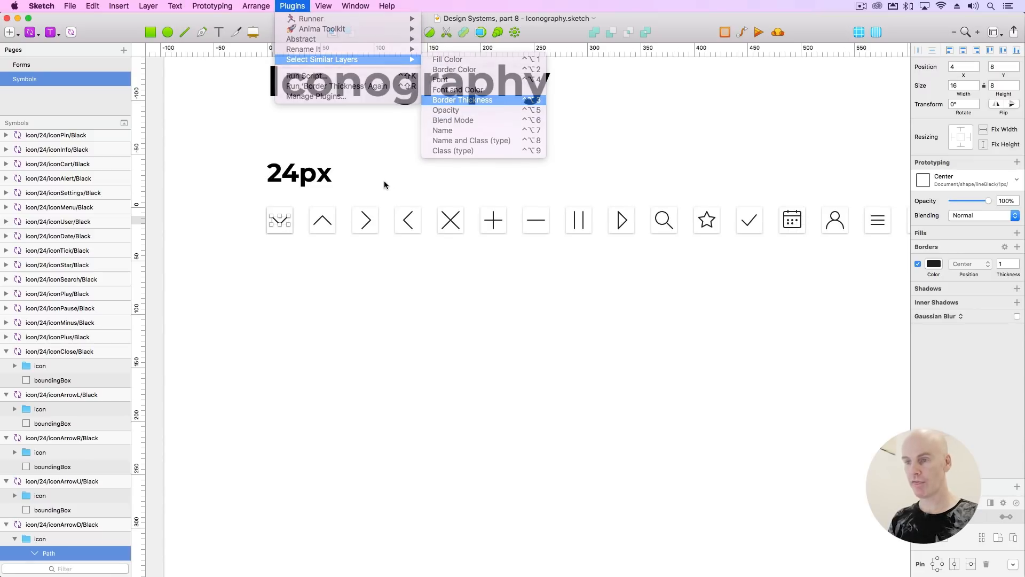
{"action": "key", "text": "super+minus"}
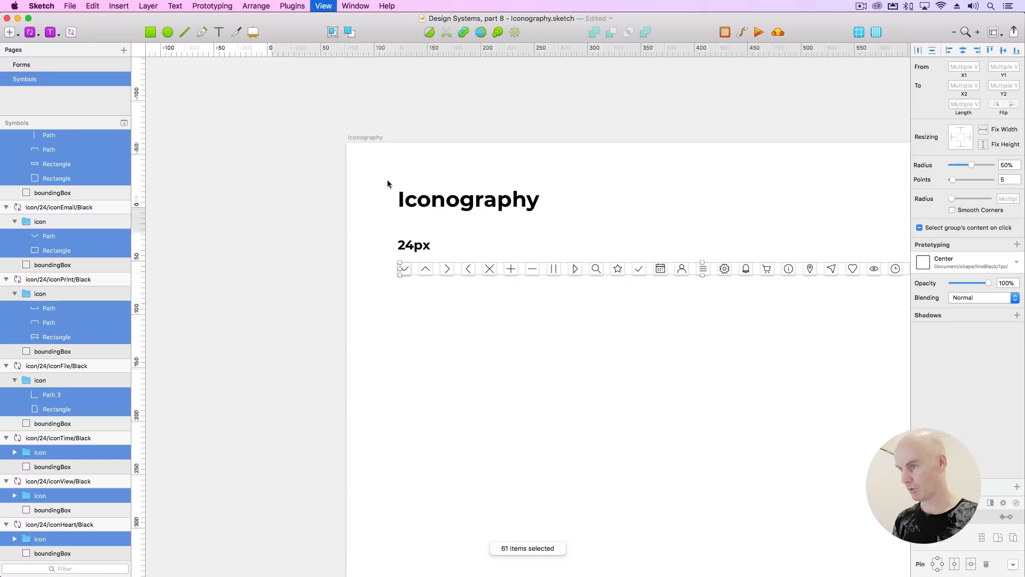
{"action": "key", "text": "super+minus"}
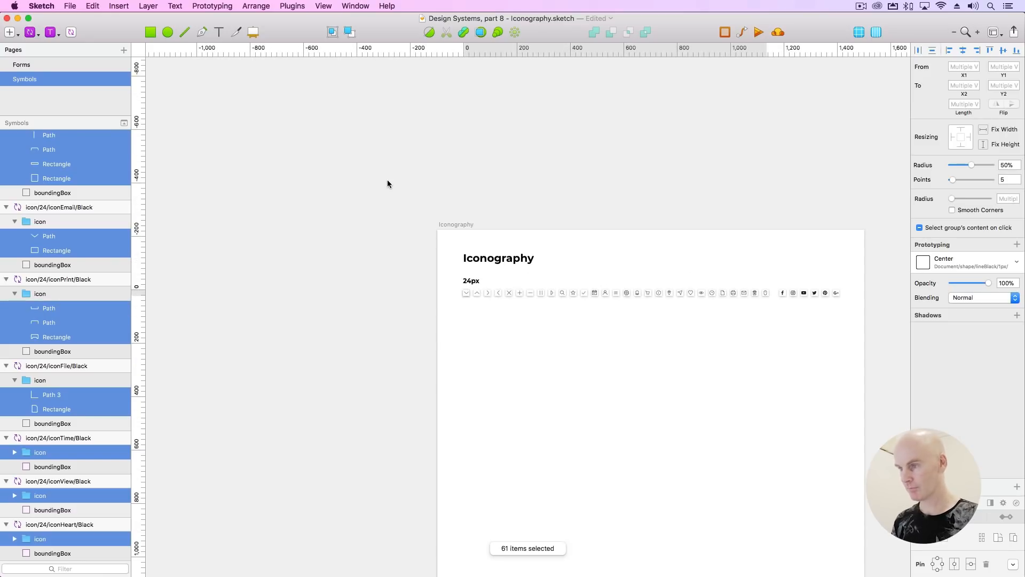
{"action": "left_click", "coordinate": [957, 261]}
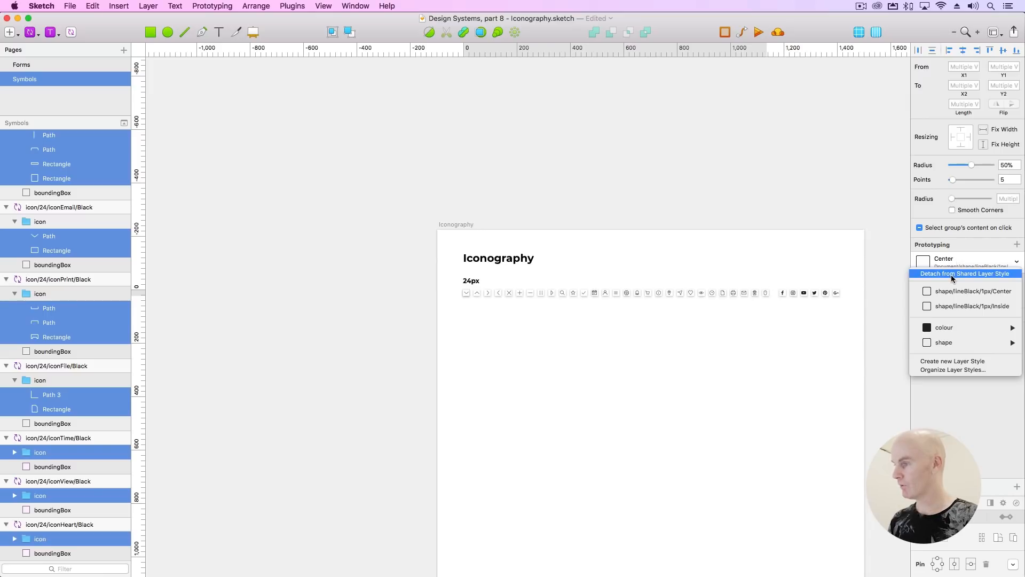
{"action": "left_click", "coordinate": [953, 275]}
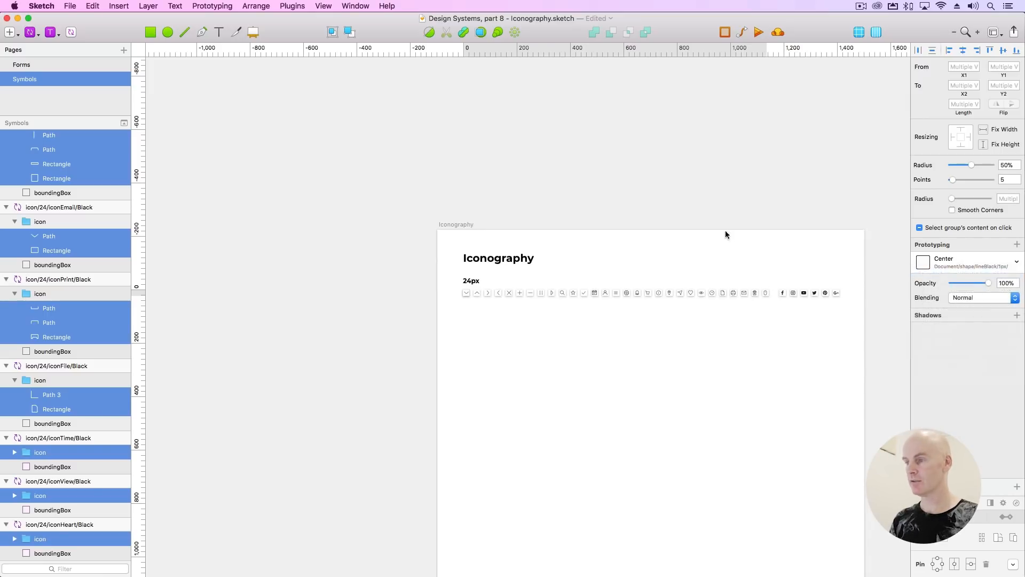
{"action": "left_click", "coordinate": [738, 305]}
{"action": "double_click", "coordinate": [734, 293]}
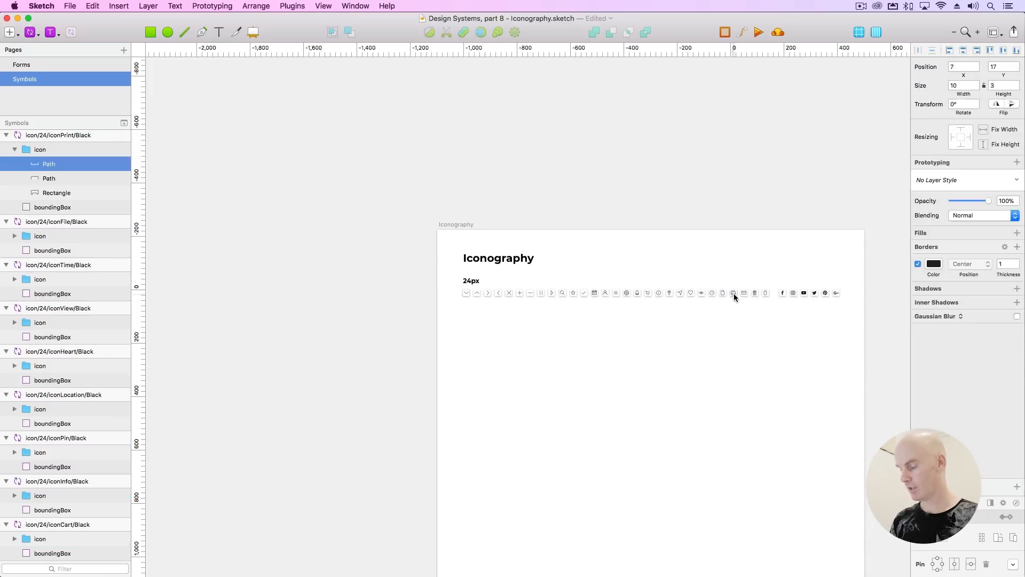
Select both wheel ovals in the iconCart symbol and detach them from the colourBlack shared layer style.
{"action": "key", "text": "super+2"}
{"action": "left_click", "coordinate": [493, 253]}
{"action": "left_click_drag", "start_coordinate": [332, 253], "coordinate": [628, 157]}
{"action": "left_click", "coordinate": [480, 228]}
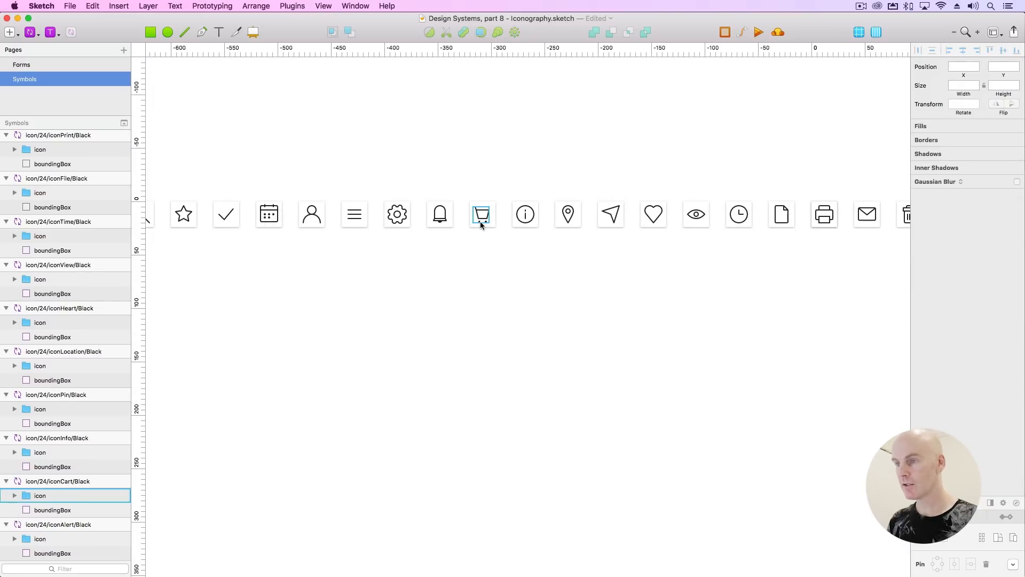
{"action": "key", "text": "super+2"}
{"action": "left_click", "coordinate": [481, 222]}
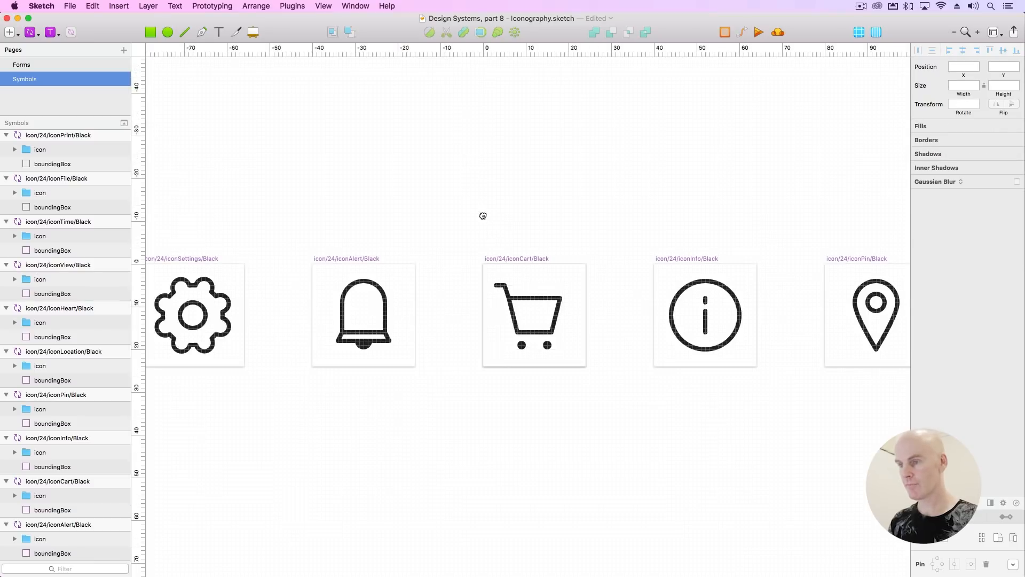
{"action": "scroll", "coordinate": [488, 267], "scroll_direction": "down", "scroll_amount": 3}
{"action": "scroll", "coordinate": [489, 267], "scroll_direction": "right", "scroll_amount": 2}
{"action": "left_click", "coordinate": [486, 289]}
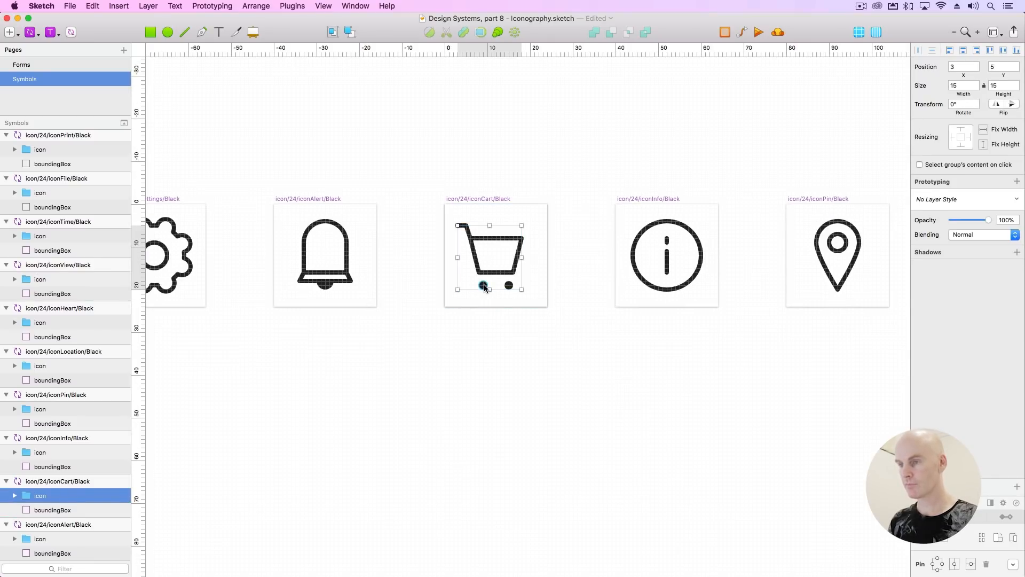
{"action": "double_click", "coordinate": [485, 287]}
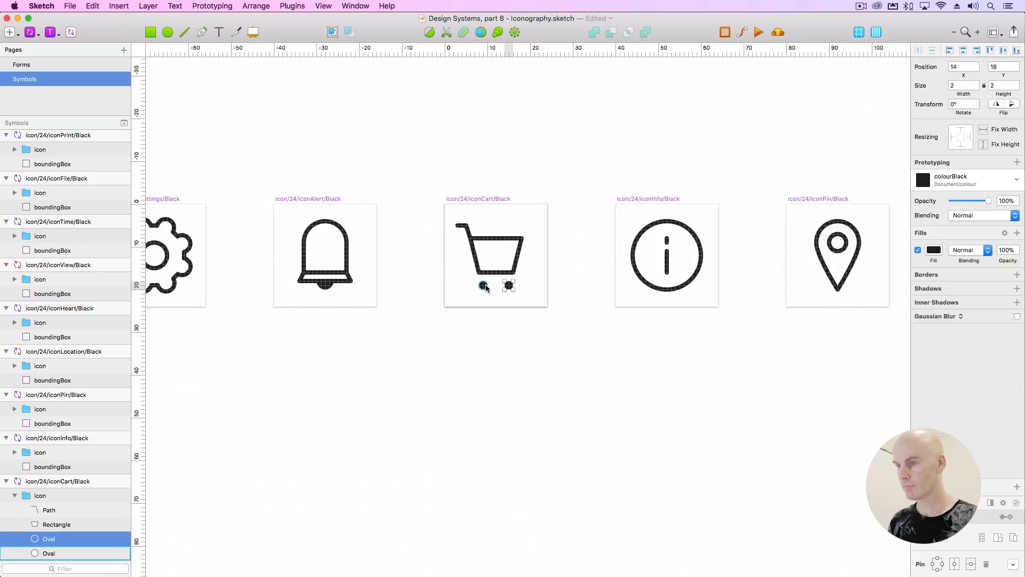
{"action": "left_click", "coordinate": [508, 288], "text": "shift"}
{"action": "left_click", "coordinate": [972, 186]}
{"action": "left_click", "coordinate": [971, 191]}
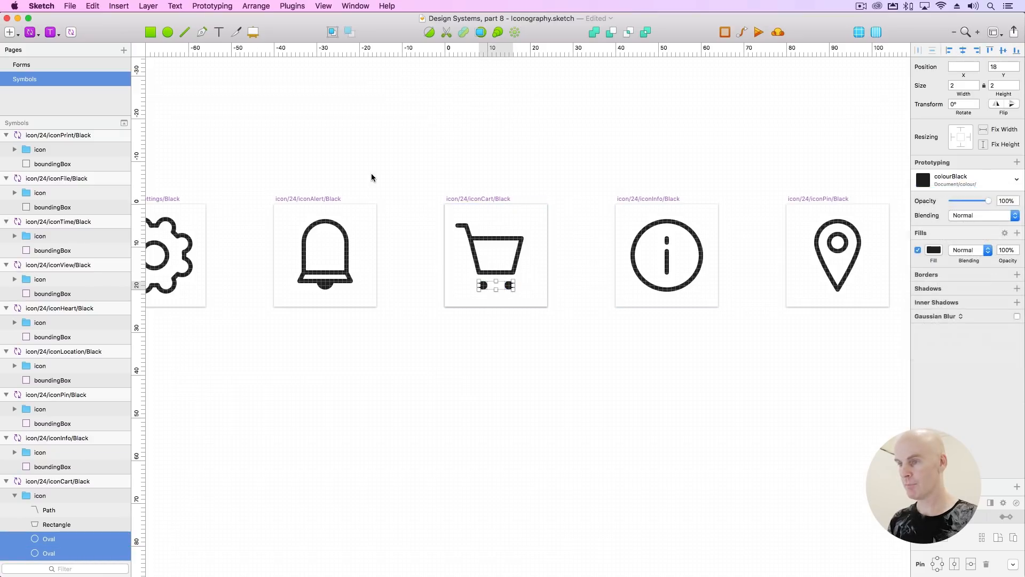
Detach the small oval beneath the bell in the iconAlert symbol from its colourBlack shared layer style.
{"action": "double_click", "coordinate": [328, 288]}
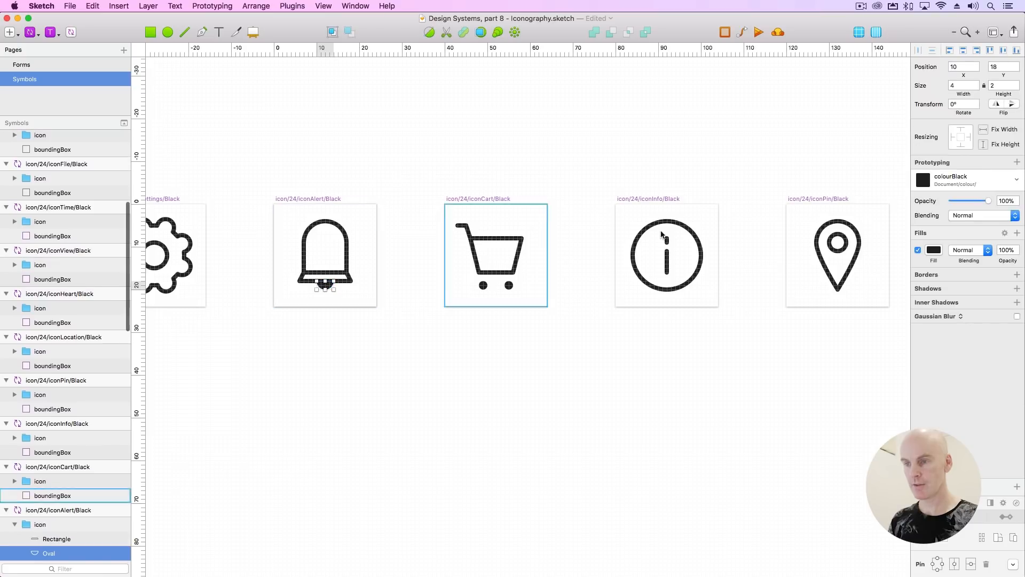
{"action": "left_click", "coordinate": [965, 181]}
{"action": "left_click", "coordinate": [958, 193]}
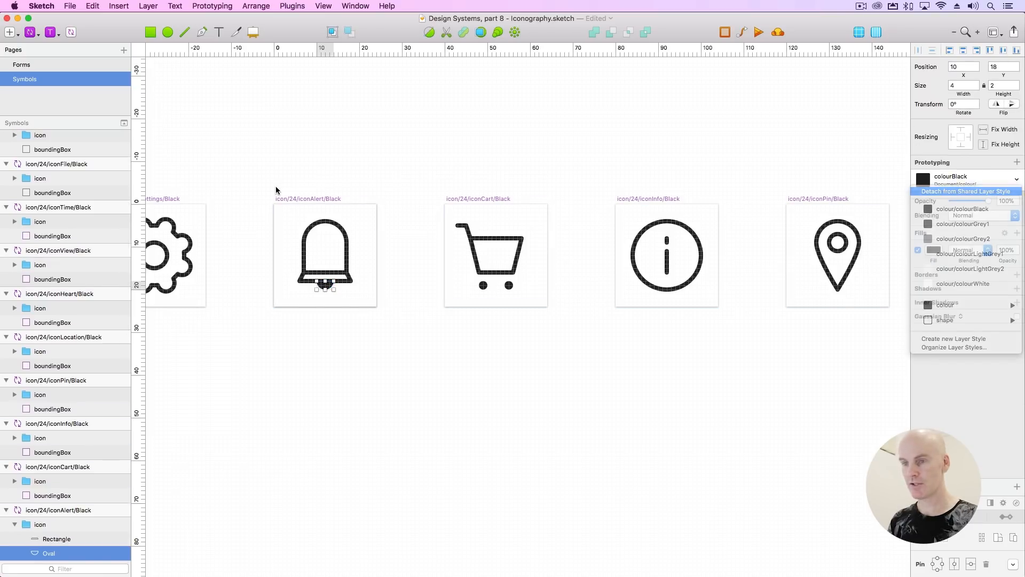
{"action": "left_click", "coordinate": [317, 166]}
Use Select Similar Layers to select all layers matching the iconDate dot's fill color and detach them from the shared layer style.
{"action": "key", "text": "super+minus"}
{"action": "left_click_drag", "start_coordinate": [347, 195], "coordinate": [698, 182]}
{"action": "scroll", "coordinate": [641, 184], "scroll_direction": "left", "scroll_amount": 5}
{"action": "scroll", "coordinate": [581, 186], "scroll_direction": "right", "scroll_amount": 15}
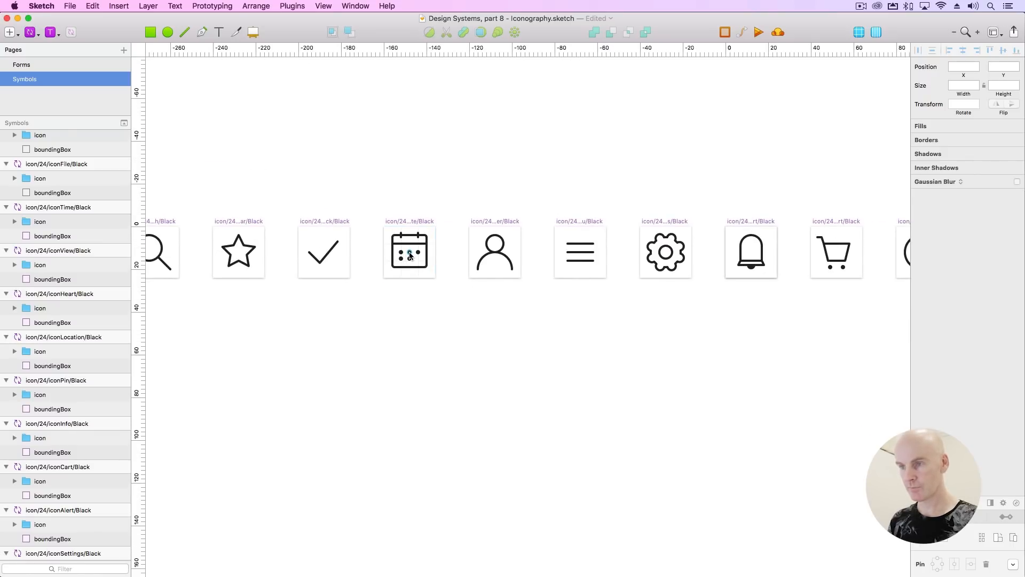
{"action": "left_click", "coordinate": [410, 256], "text": "super"}
{"action": "key", "text": "super+plus"}
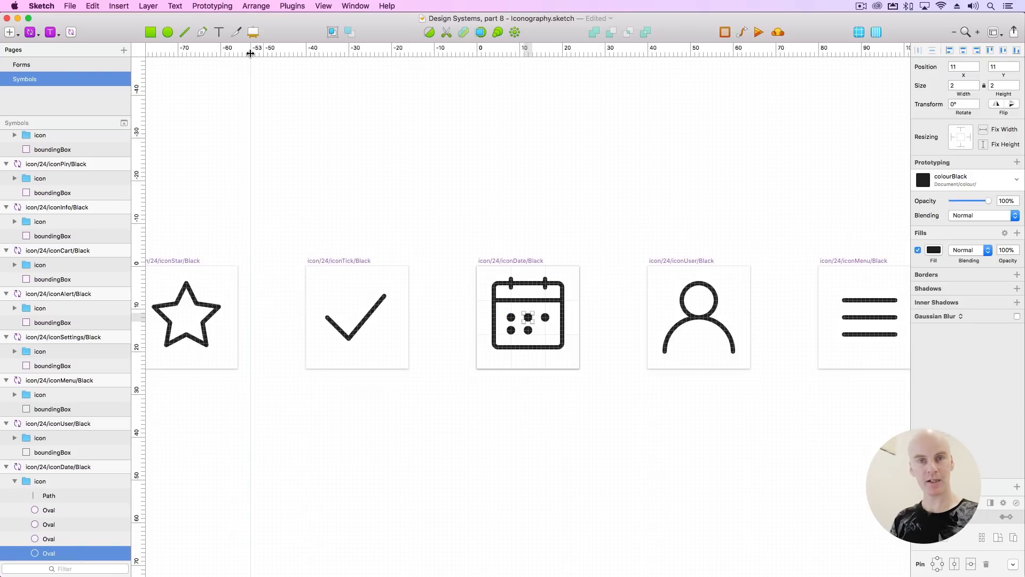
{"action": "left_click", "coordinate": [284, 4]}
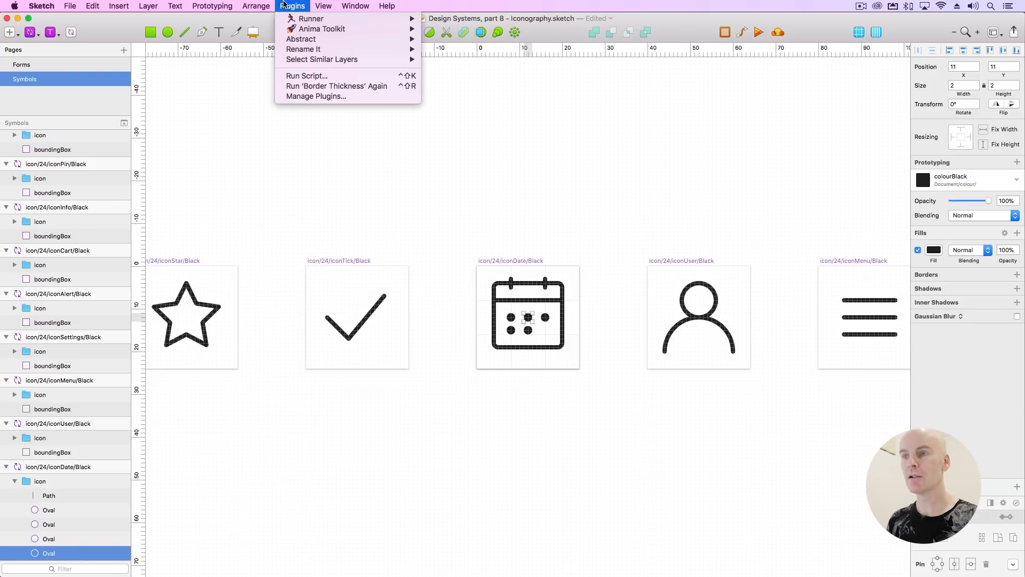
{"action": "mouse_move", "coordinate": [334, 64]}
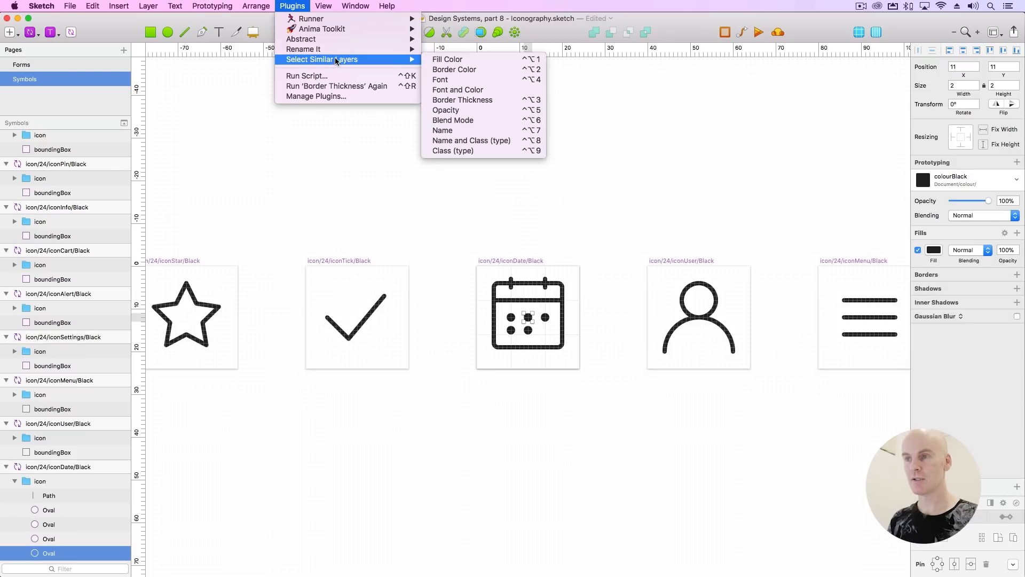
{"action": "left_click", "coordinate": [475, 62]}
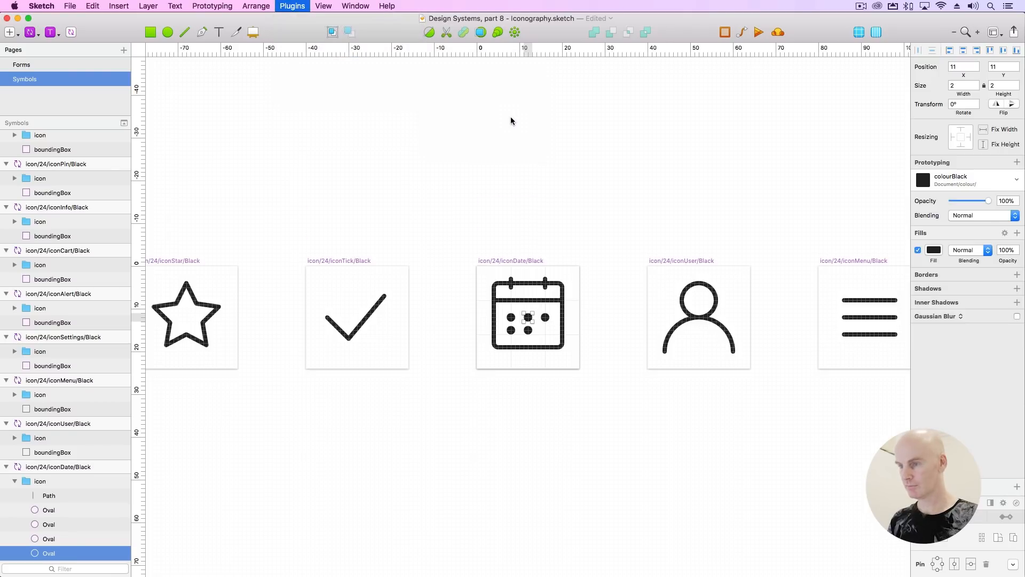
{"action": "left_click", "coordinate": [976, 174]}
{"action": "left_click", "coordinate": [966, 194]}
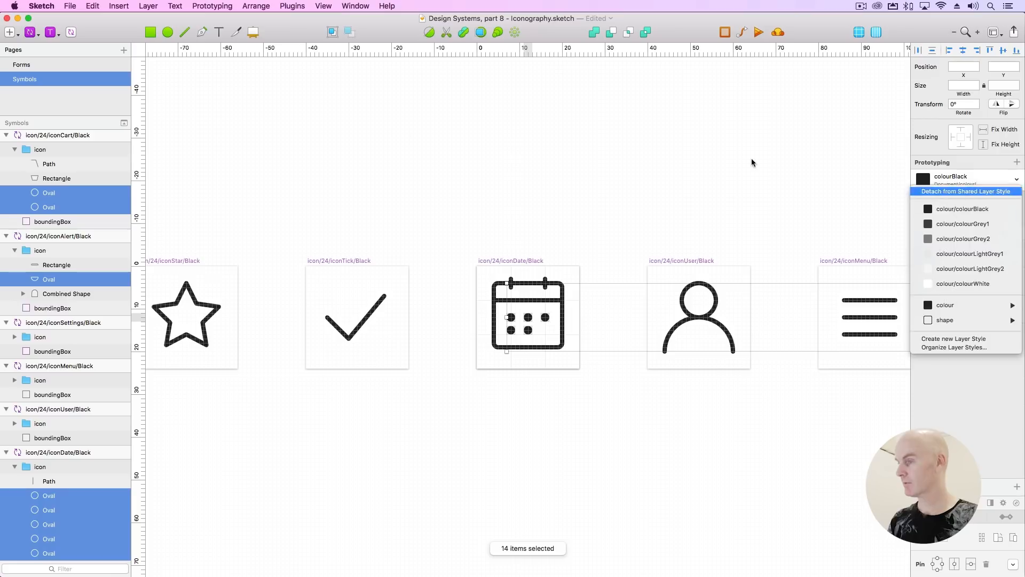
{"action": "left_click", "coordinate": [402, 133]}
Inspect the Instagram and Facebook icon shapes to check whether they carry a shared layer style.
{"action": "key", "text": "super+minus"}
{"action": "key", "text": "super+minus"}
{"action": "left_click_drag", "start_coordinate": [497, 178], "coordinate": [364, 163]}
{"action": "left_click_drag", "start_coordinate": [810, 205], "coordinate": [378, 163]}
{"action": "scroll", "coordinate": [378, 162], "scroll_direction": "right", "scroll_amount": 10}
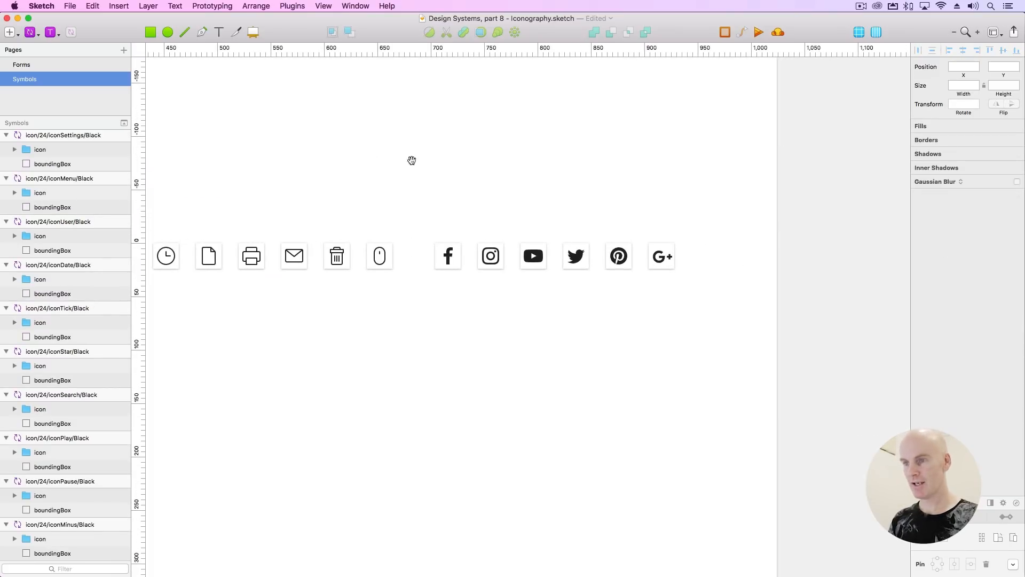
{"action": "left_click", "coordinate": [493, 254], "text": "super"}
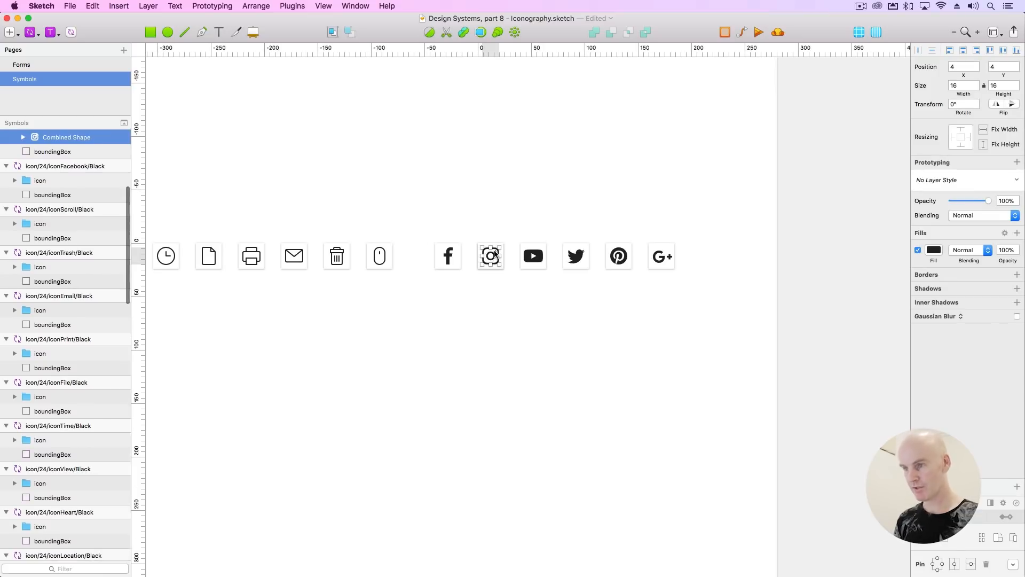
{"action": "key", "text": "super+plus"}
{"action": "left_click", "coordinate": [495, 251]}
{"action": "left_click_drag", "start_coordinate": [545, 252], "coordinate": [453, 200]}
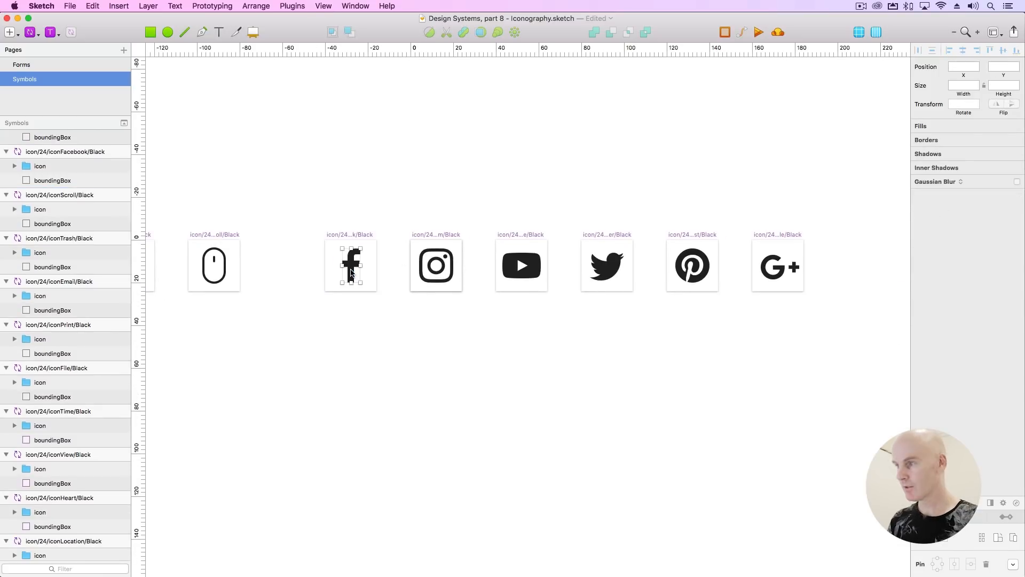
{"action": "left_click", "coordinate": [351, 266], "text": "super"}
{"action": "key", "text": "Escape"}
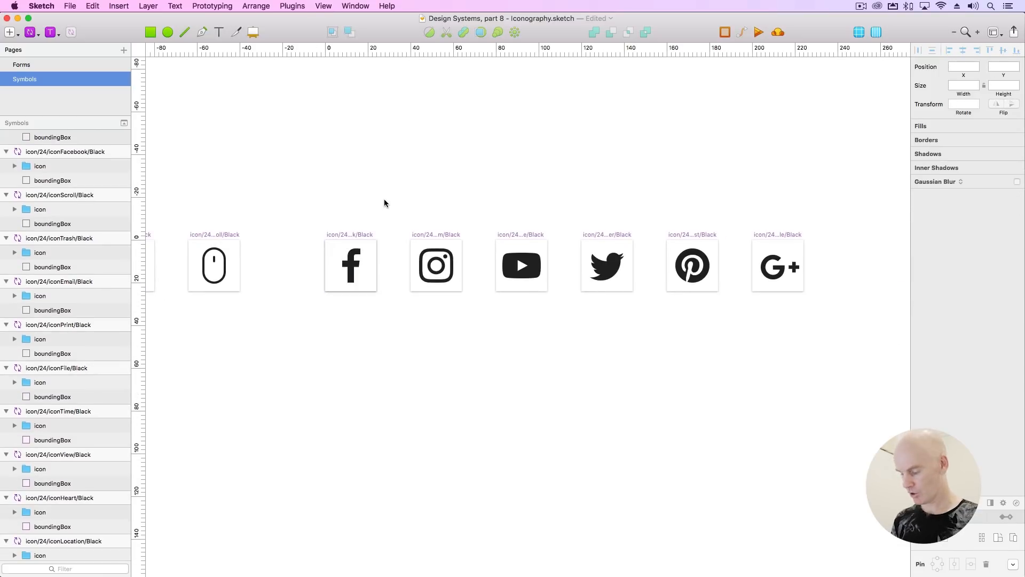
Use Select Similar Layers on the down-arrow path to select all matching outline layers, and create a shared layer style named Path from them.
{"action": "key", "text": "super+0"}
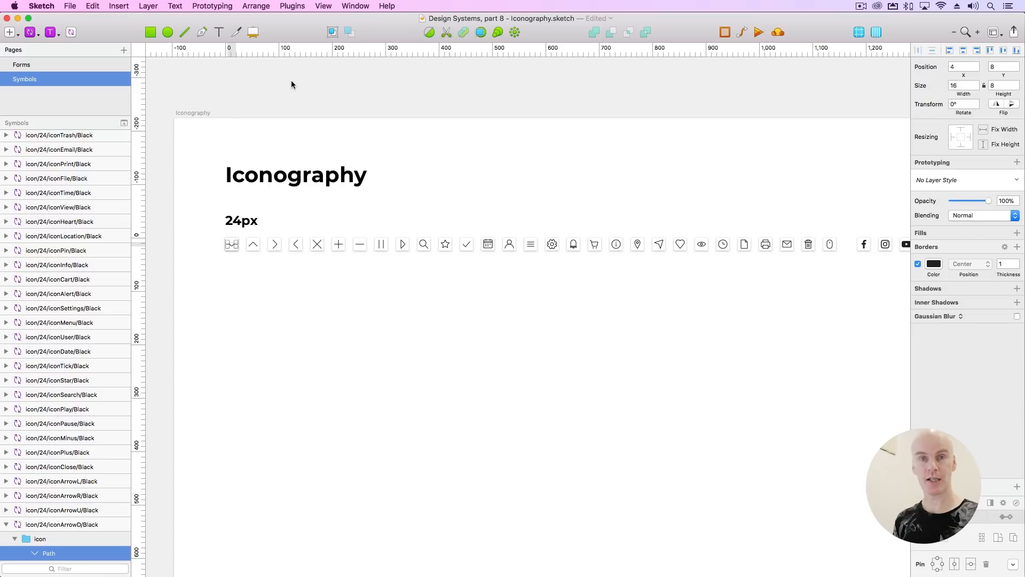
{"action": "left_click", "coordinate": [291, 6]}
{"action": "mouse_move", "coordinate": [333, 59]}
{"action": "left_click", "coordinate": [500, 100]}
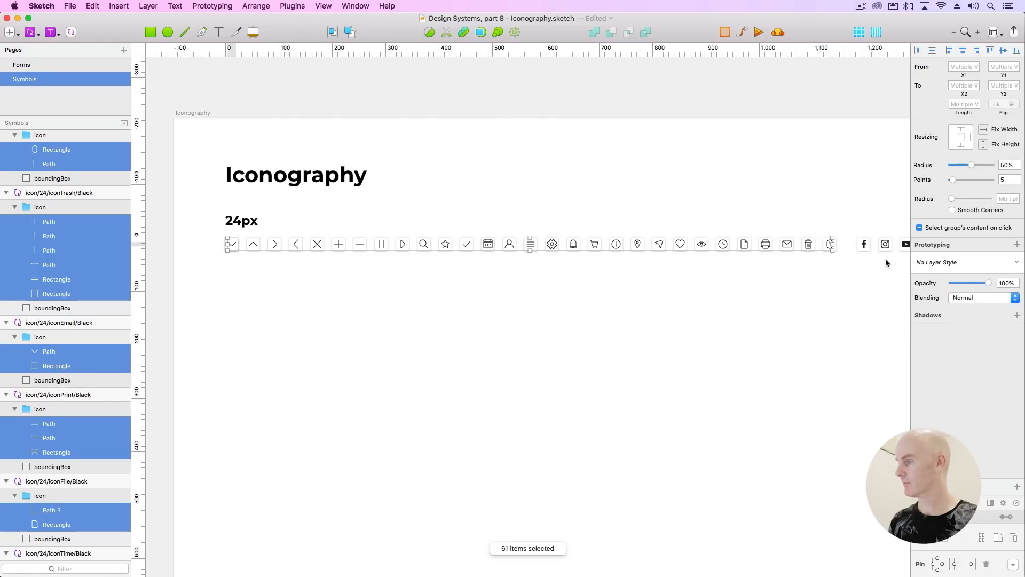
{"action": "left_click", "coordinate": [944, 261]}
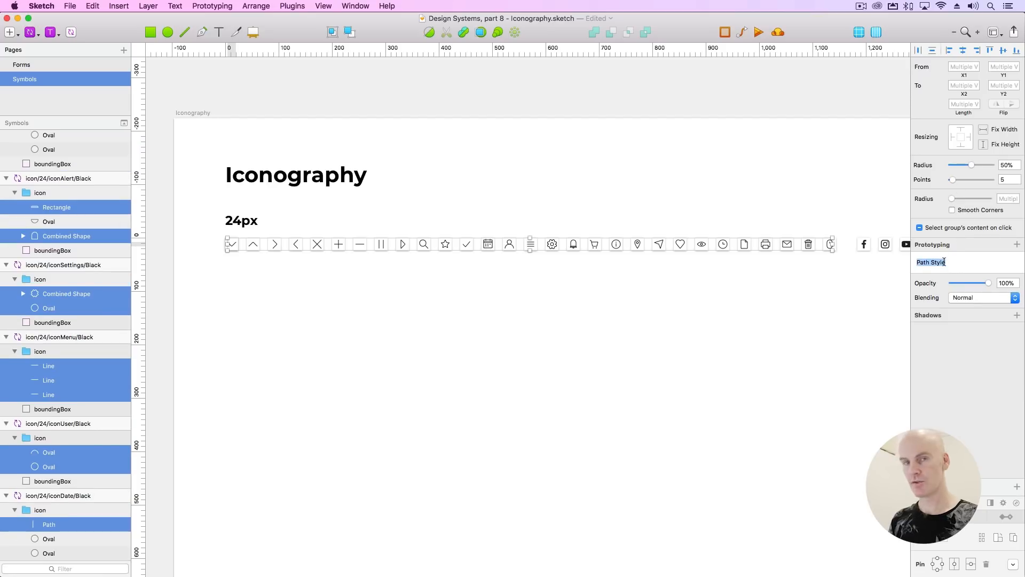
{"action": "type", "text": "Path"}
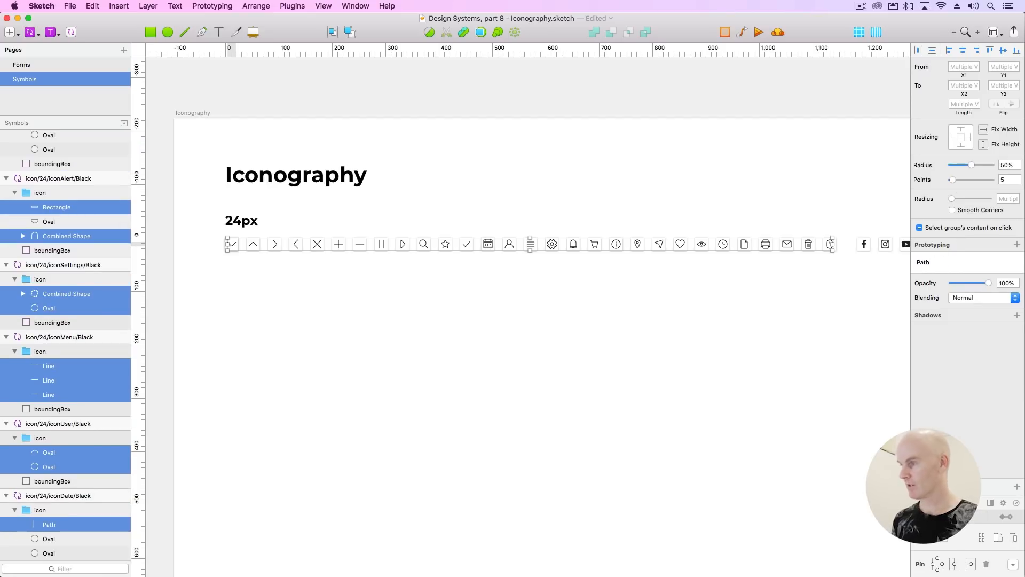
{"action": "key", "text": "Return"}
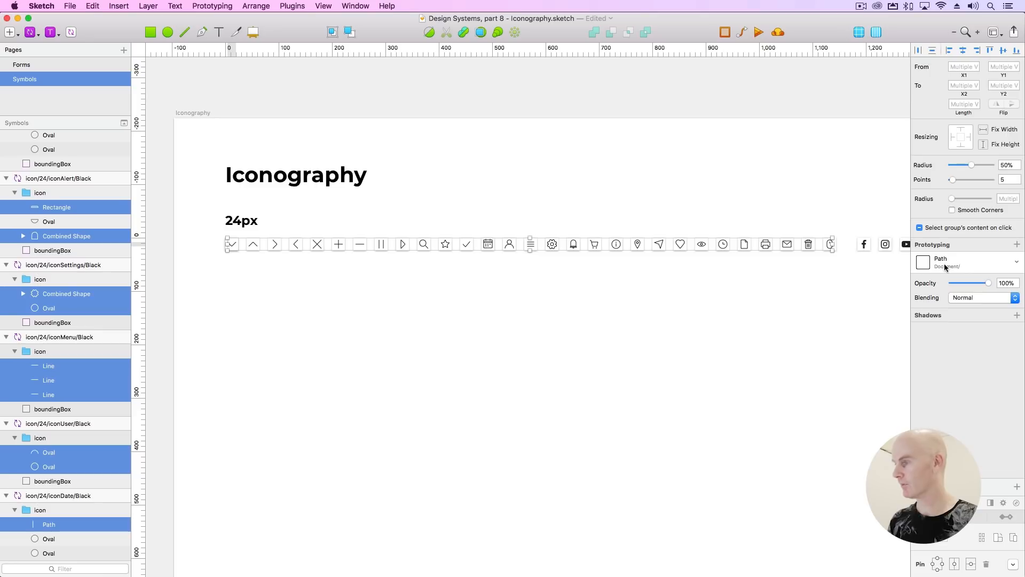
Change the down-arrow path's border color to purple (RGB 189, 16, 224) and update the Path shared style with it.
{"action": "left_click", "coordinate": [229, 245]}
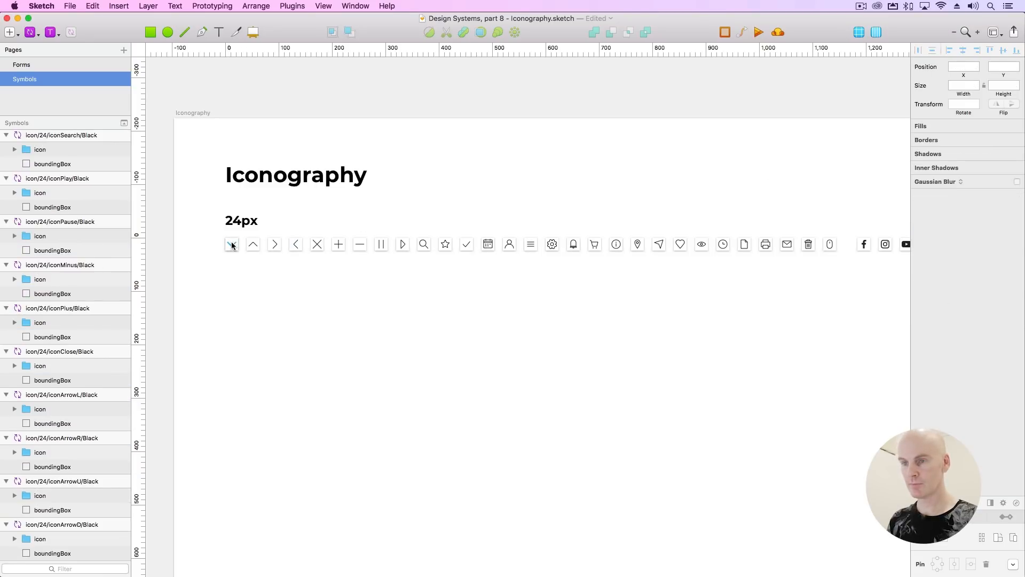
{"action": "left_click", "coordinate": [935, 264]}
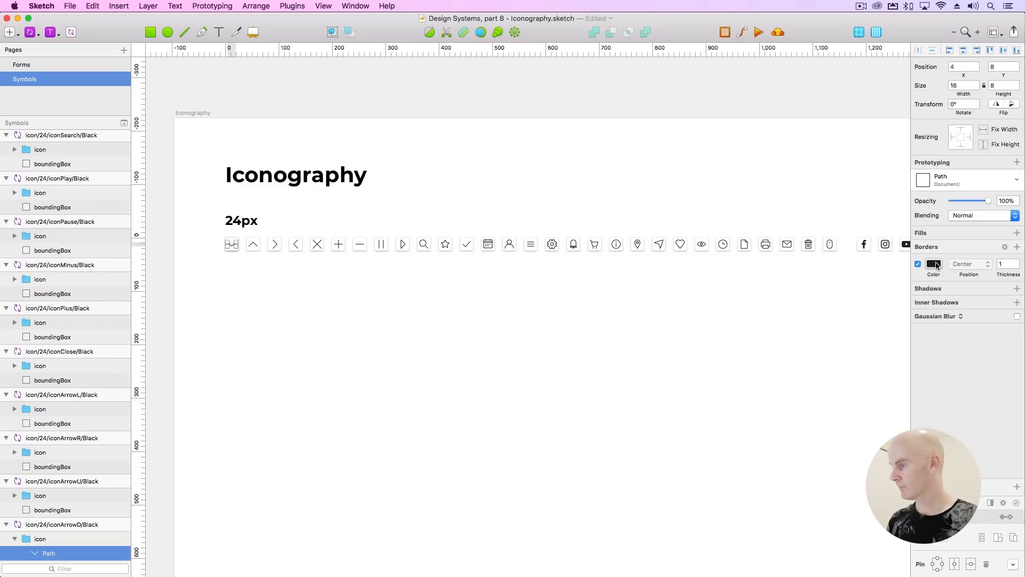
{"action": "left_click", "coordinate": [1003, 470]}
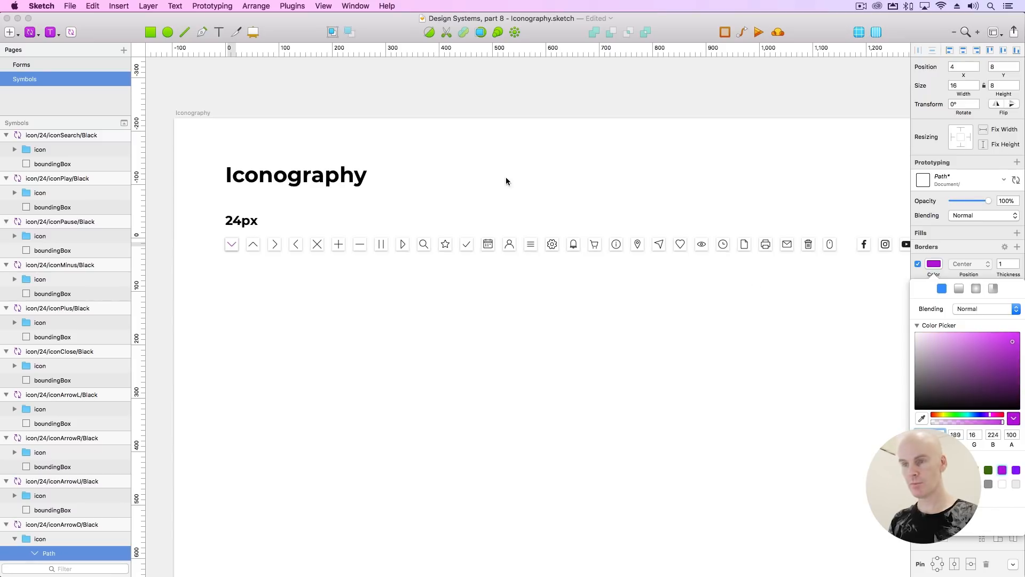
{"action": "left_click", "coordinate": [1016, 180]}
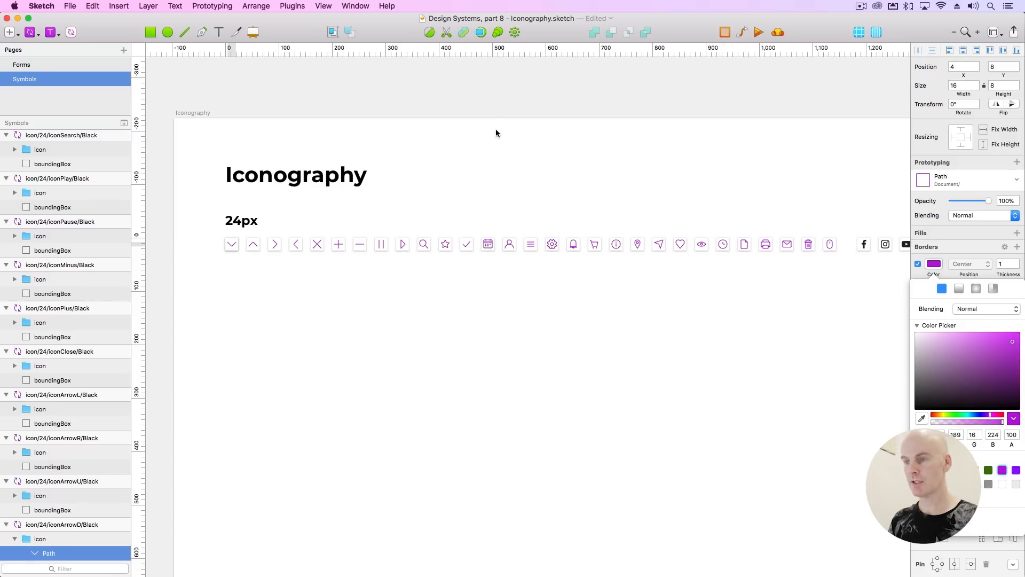
{"action": "left_click", "coordinate": [486, 150]}
Select the cart icon's two wheel ovals and the small oval beneath the bell, and fill them with the purple global color.
{"action": "scroll", "coordinate": [534, 225], "scroll_direction": "right", "scroll_amount": 5}
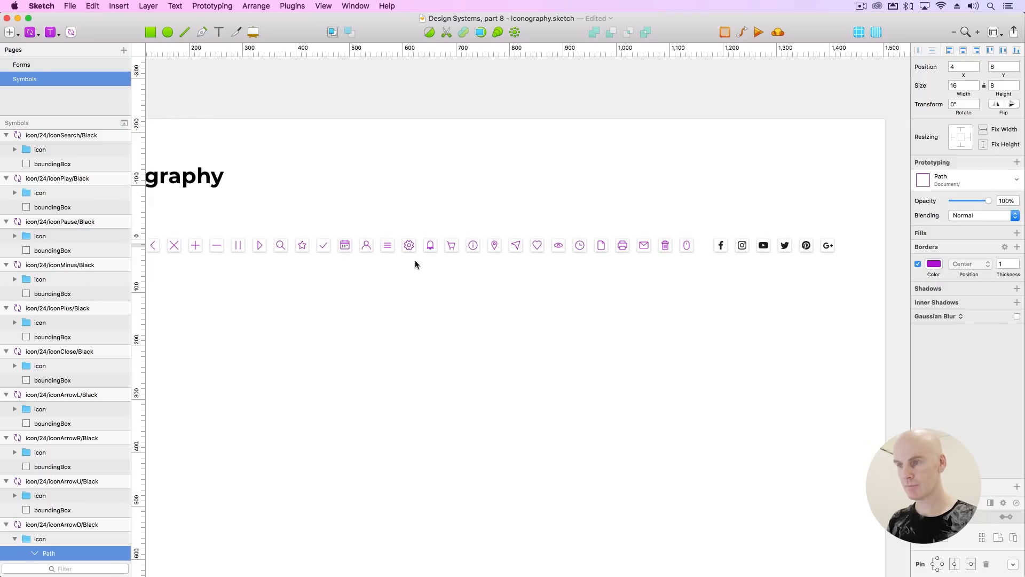
{"action": "left_click", "coordinate": [453, 248]}
{"action": "key", "text": "super+2"}
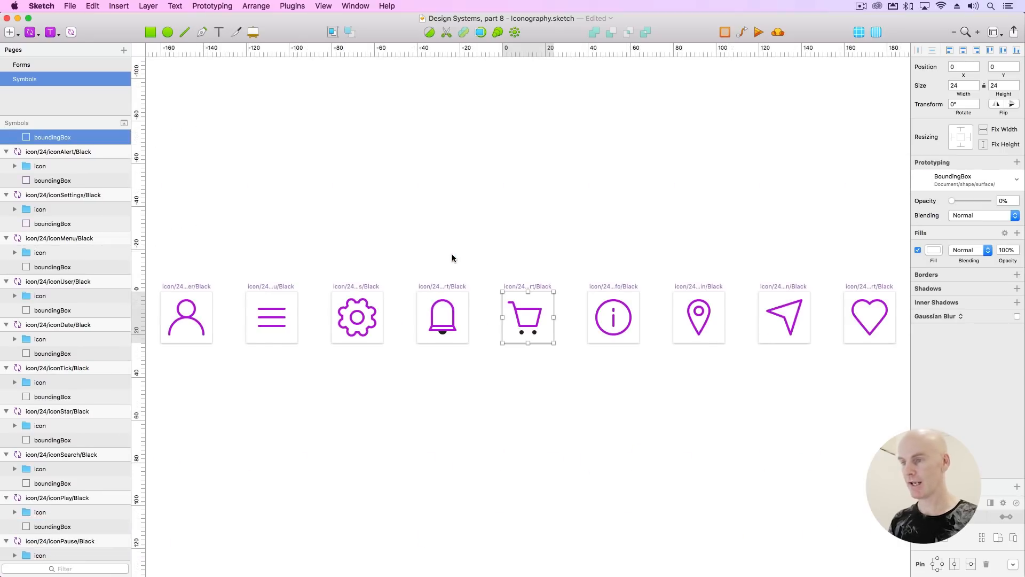
{"action": "scroll", "coordinate": [452, 255], "scroll_direction": "down", "scroll_amount": 5}
{"action": "scroll", "coordinate": [452, 255], "scroll_direction": "right", "scroll_amount": 5}
{"action": "left_click", "coordinate": [434, 307]}
{"action": "left_click", "coordinate": [406, 212]}
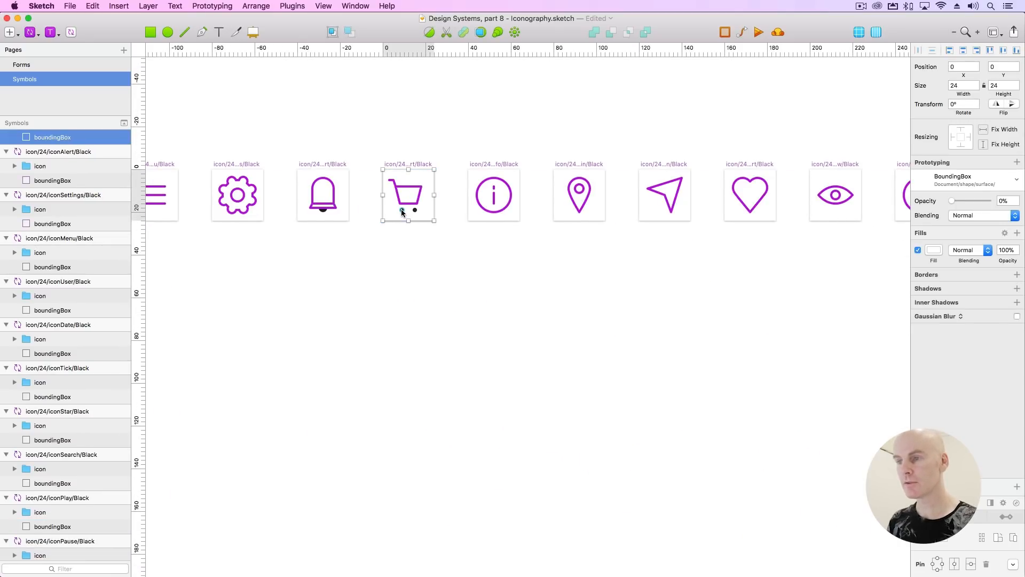
{"action": "double_click", "coordinate": [402, 211]}
{"action": "left_click", "coordinate": [414, 210], "text": "shift"}
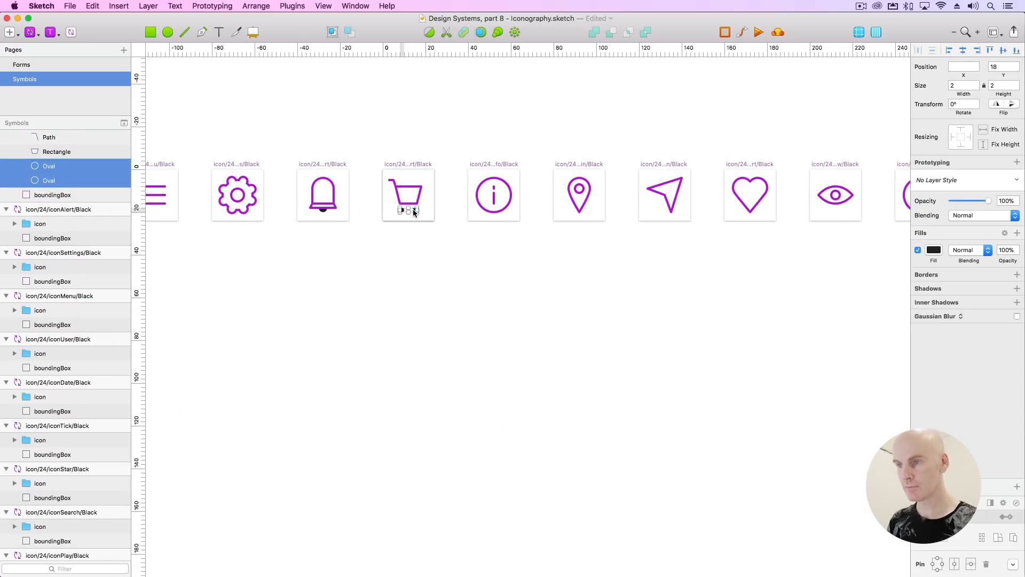
{"action": "left_click", "coordinate": [323, 210], "text": "shift"}
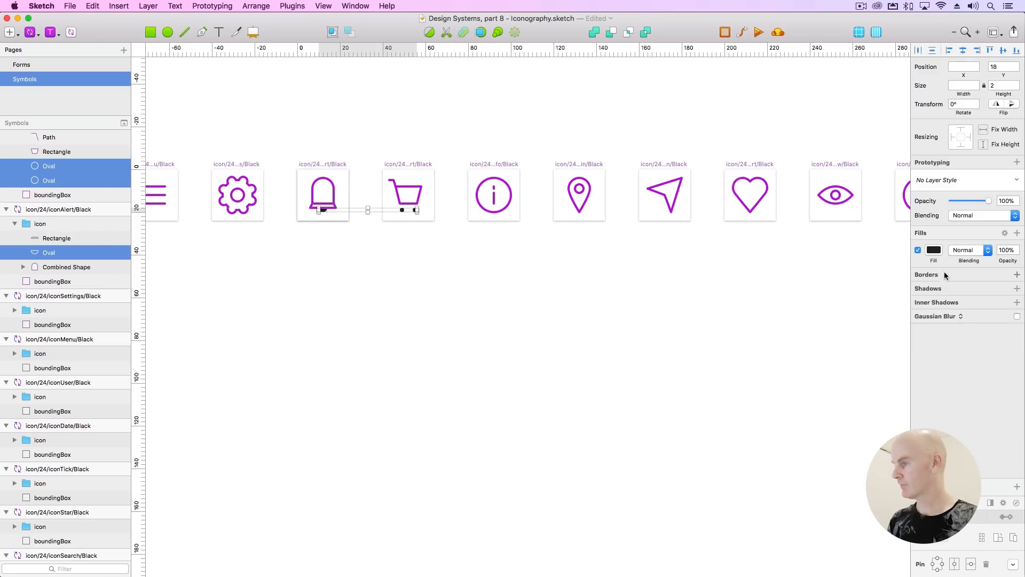
{"action": "left_click", "coordinate": [933, 250]}
{"action": "left_click", "coordinate": [1002, 435]}
{"action": "left_click", "coordinate": [357, 297]}
Select the Facebook, Instagram, YouTube, Twitter, Pinterest and Google+ icon shapes and fill them with the purple global color.
{"action": "scroll", "coordinate": [595, 280], "scroll_direction": "right", "scroll_amount": 15}
{"action": "scroll", "coordinate": [408, 284], "scroll_direction": "right", "scroll_amount": 10}
{"action": "left_click", "coordinate": [260, 212]}
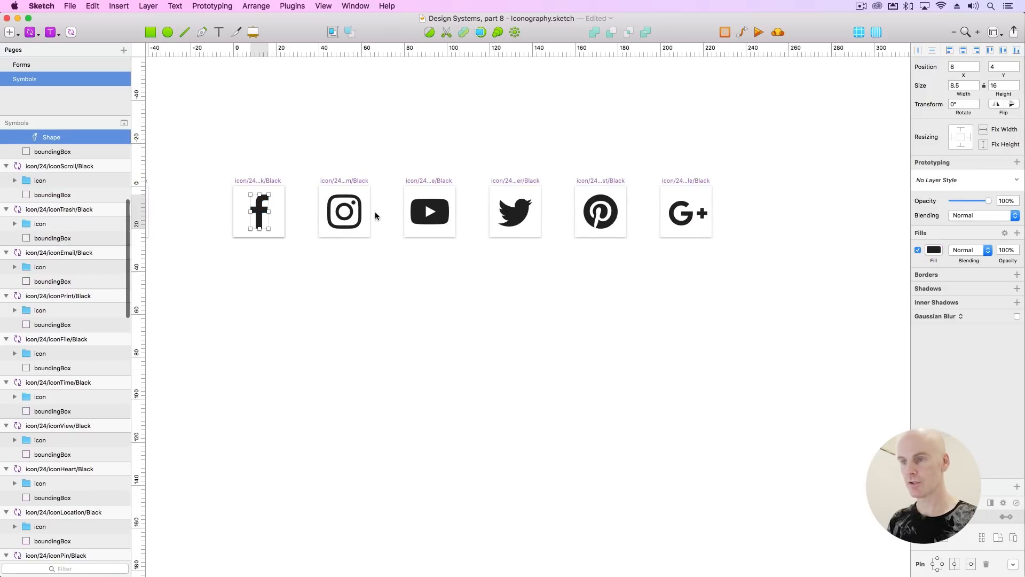
{"action": "left_click", "coordinate": [354, 212], "text": "shift"}
{"action": "left_click", "coordinate": [438, 211], "text": "shift"}
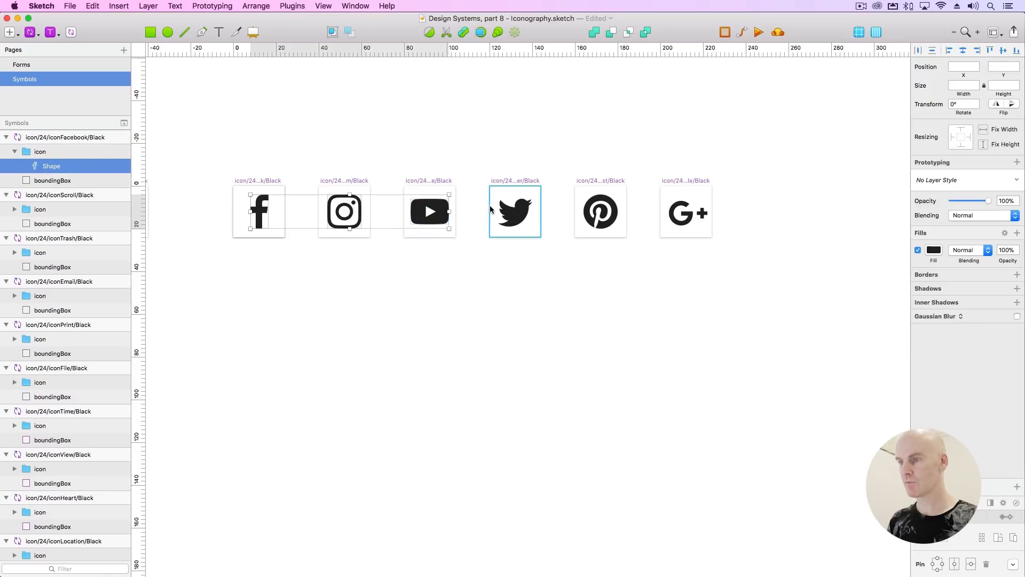
{"action": "left_click", "coordinate": [504, 217], "text": "shift"}
{"action": "left_click", "coordinate": [600, 200], "text": "shift"}
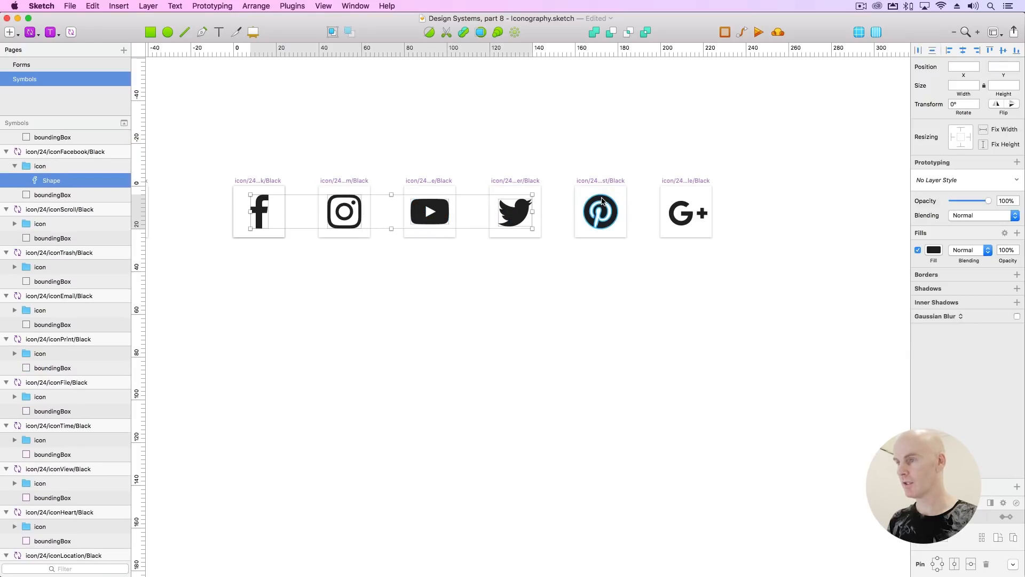
{"action": "left_click", "coordinate": [674, 215], "text": "shift"}
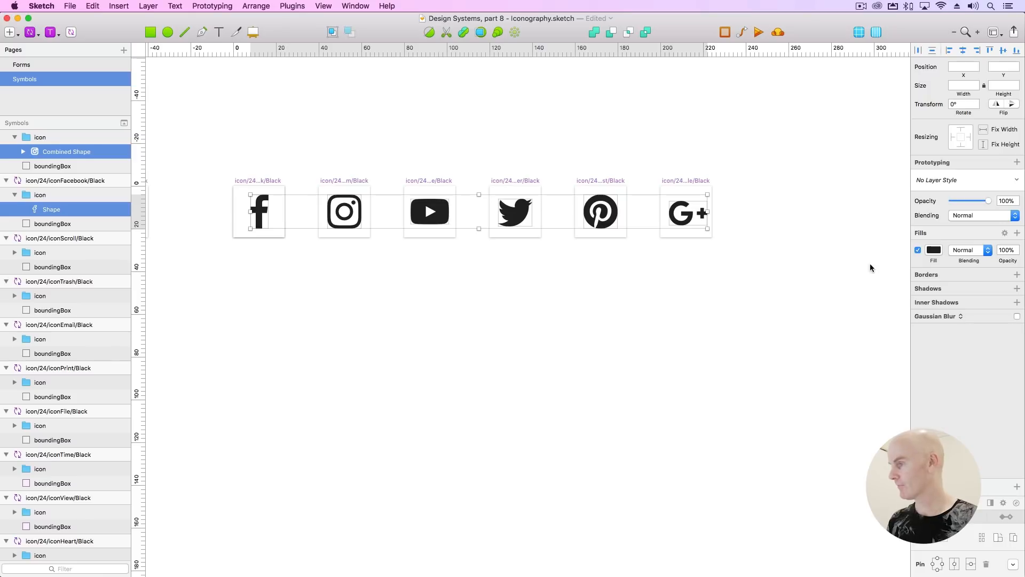
{"action": "left_click", "coordinate": [934, 250]}
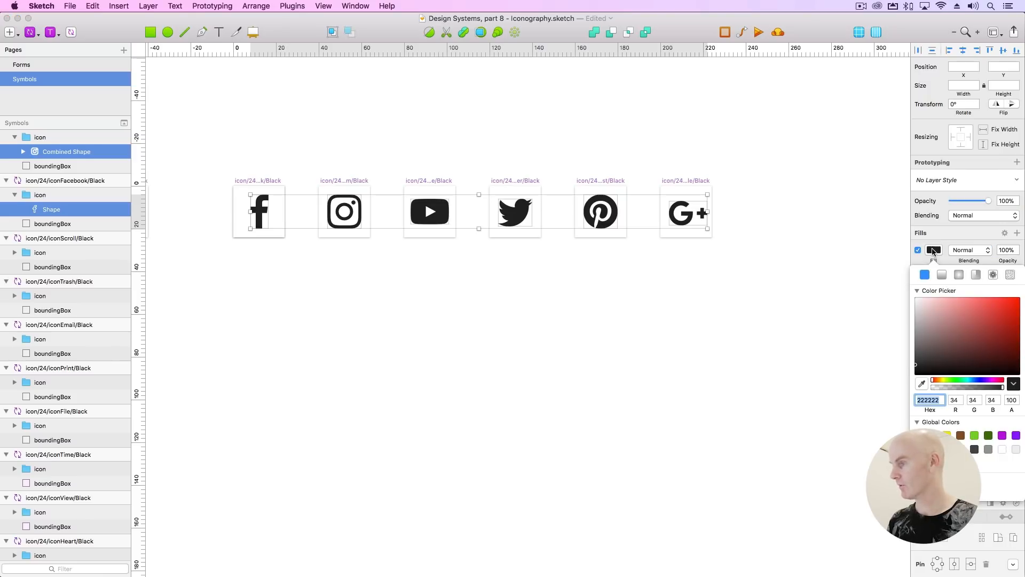
{"action": "left_click", "coordinate": [1002, 435]}
{"action": "left_click", "coordinate": [476, 284]}
Collapse the groups in the layer list and select all the 24px icon symbols for copying.
{"action": "key", "text": "super+0"}
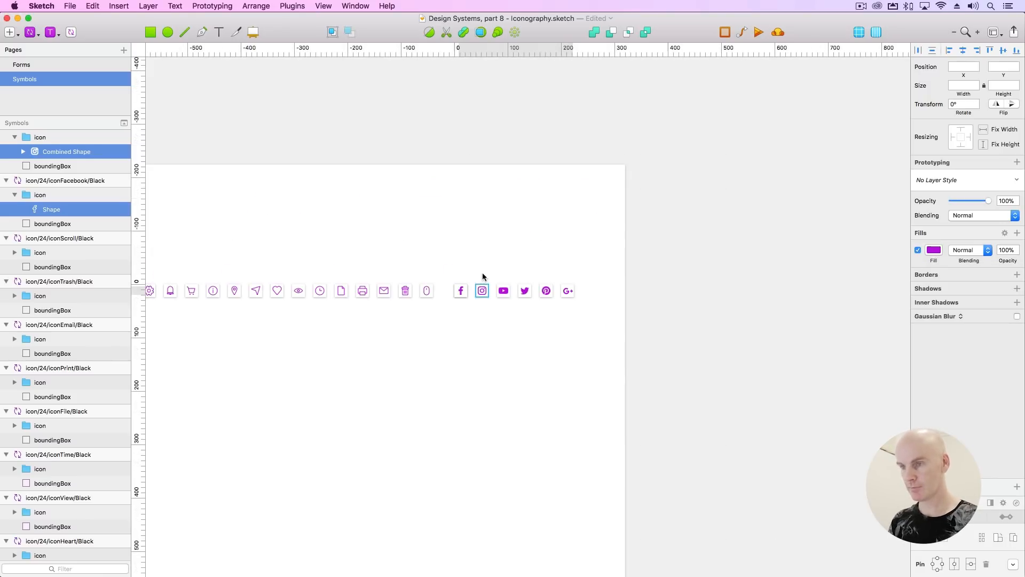
{"action": "scroll", "coordinate": [482, 277], "scroll_direction": "left", "scroll_amount": 10}
{"action": "left_click", "coordinate": [306, 272]}
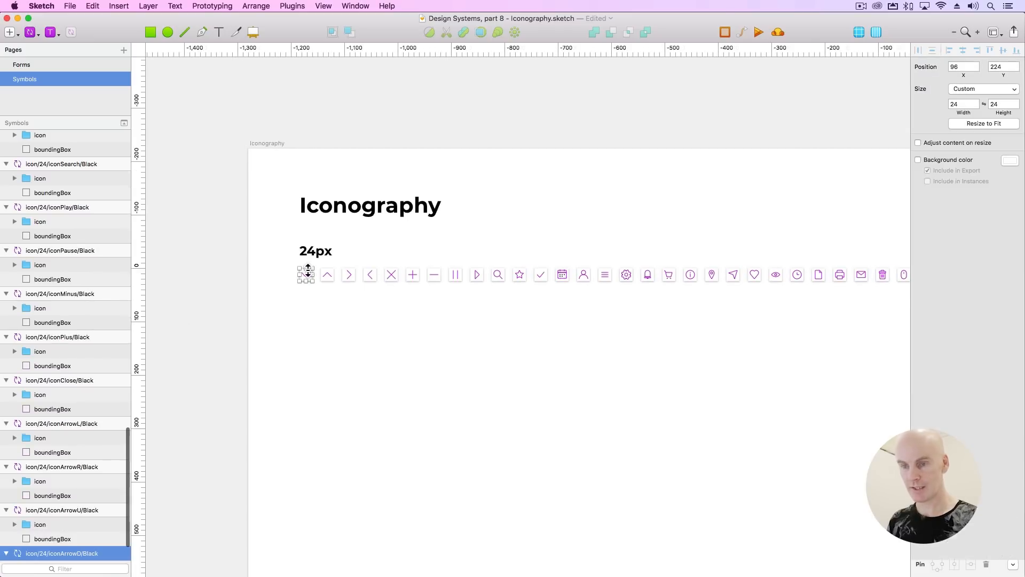
{"action": "key", "text": "alt+super+0"}
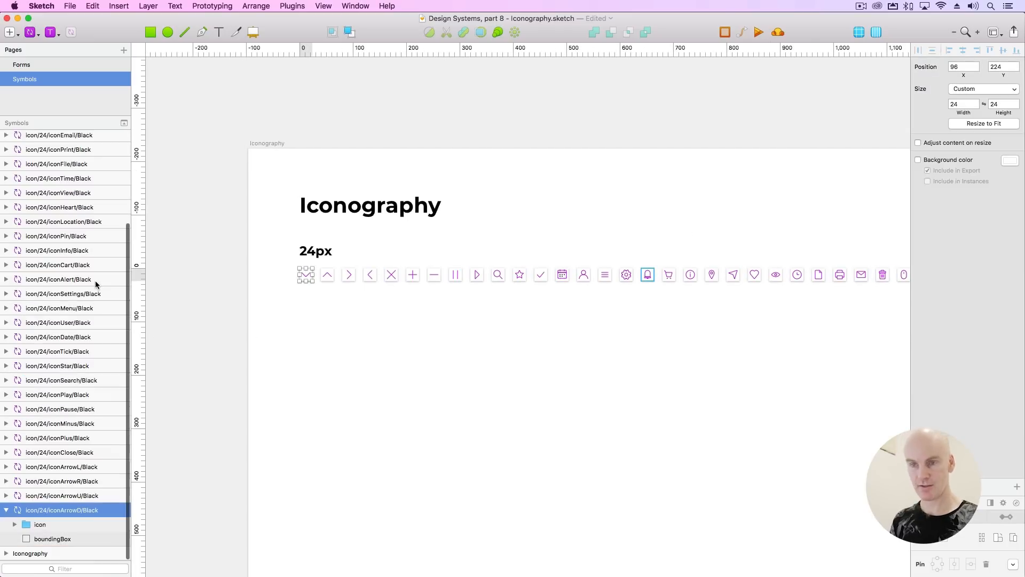
{"action": "left_click", "coordinate": [5, 510]}
{"action": "scroll", "coordinate": [43, 389], "scroll_direction": "up", "scroll_amount": 4}
{"action": "scroll", "coordinate": [75, 149], "scroll_direction": "down", "scroll_amount": 1}
{"action": "key", "text": "super+a"}
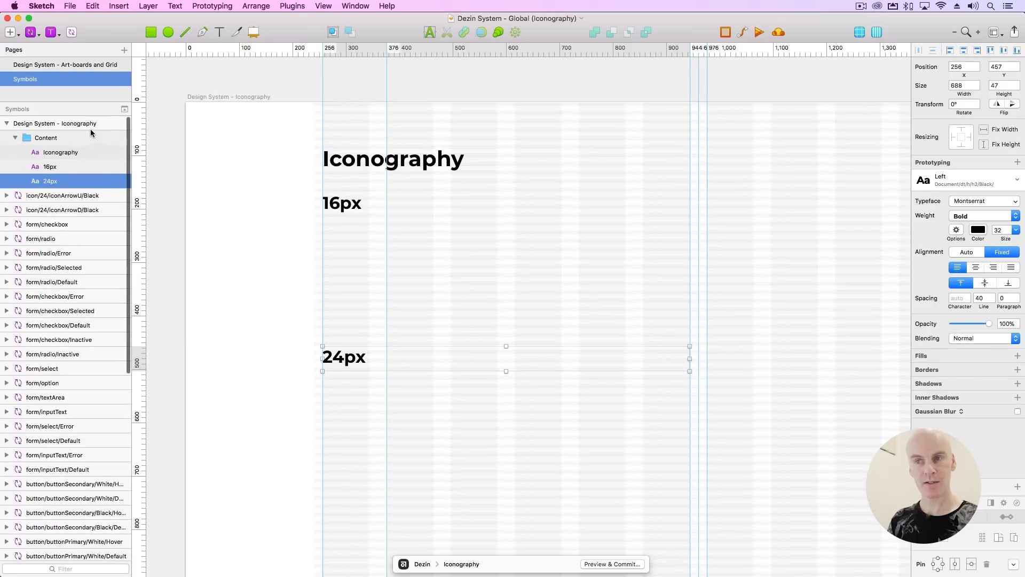
In the Dezin System - Global document, paste the icon symbols onto the Symbols page and place the row under the 24px heading.
{"action": "left_click", "coordinate": [91, 129]}
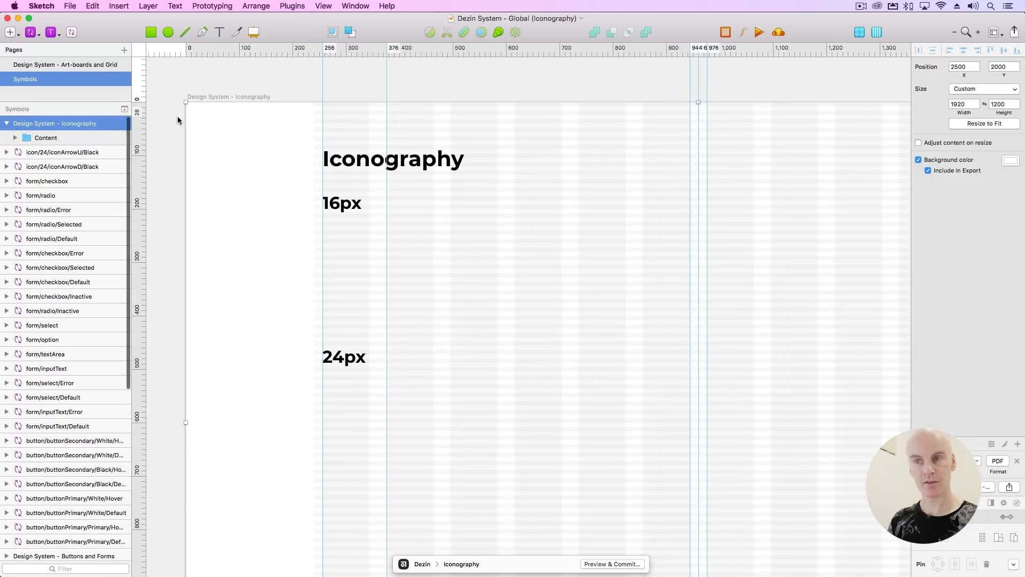
{"action": "key", "text": "super+v"}
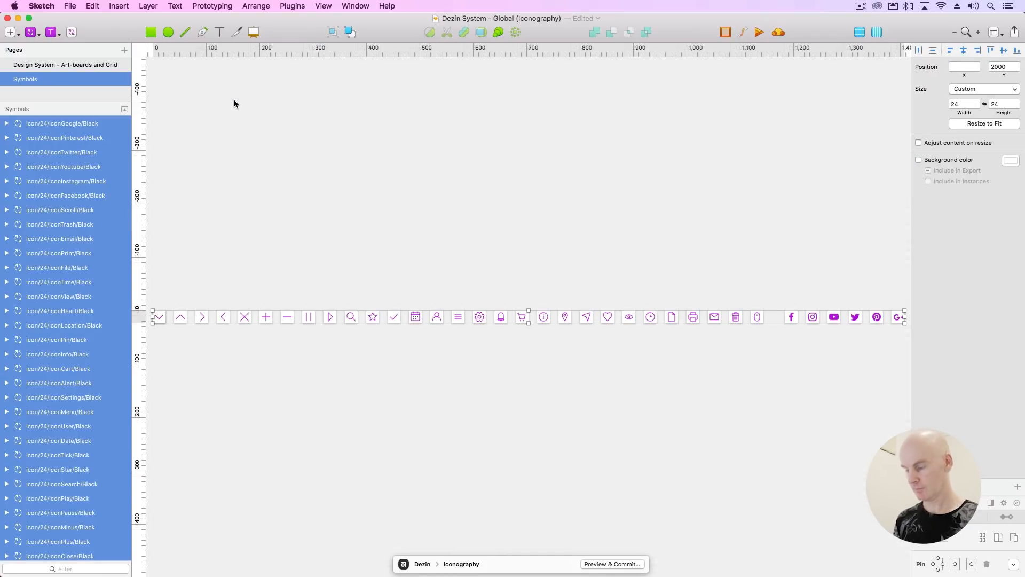
{"action": "key", "text": "super+minus"}
{"action": "scroll", "coordinate": [733, 255], "scroll_direction": "left", "scroll_amount": 10}
{"action": "left_click_drag", "start_coordinate": [741, 286], "coordinate": [272, 424]}
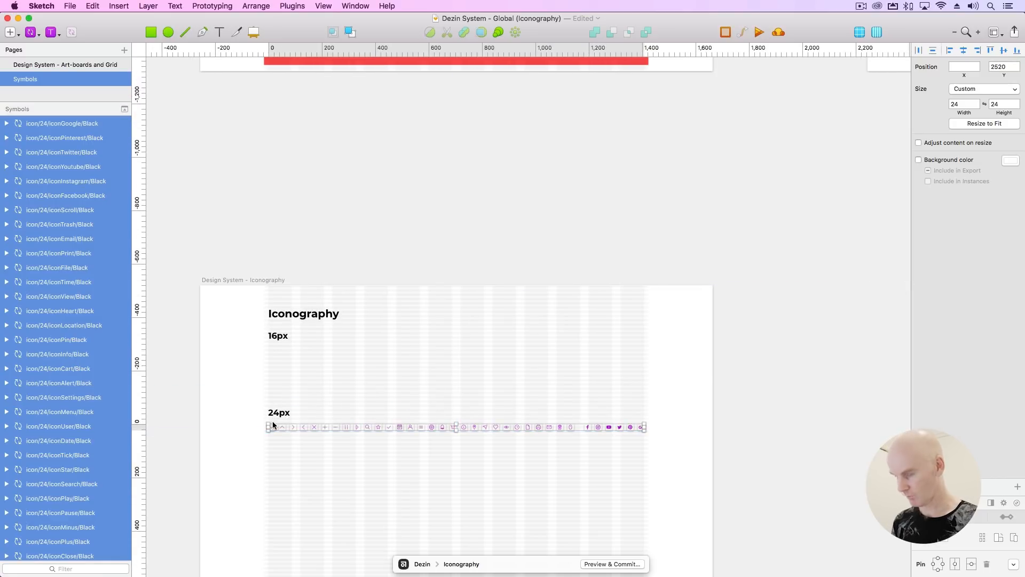
Move the pasted icon row down 8 px to Y 2528 beneath the 24px heading and deselect it.
{"action": "key", "text": "super+plus"}
{"action": "scroll", "coordinate": [670, 366], "scroll_direction": "left", "scroll_amount": 10}
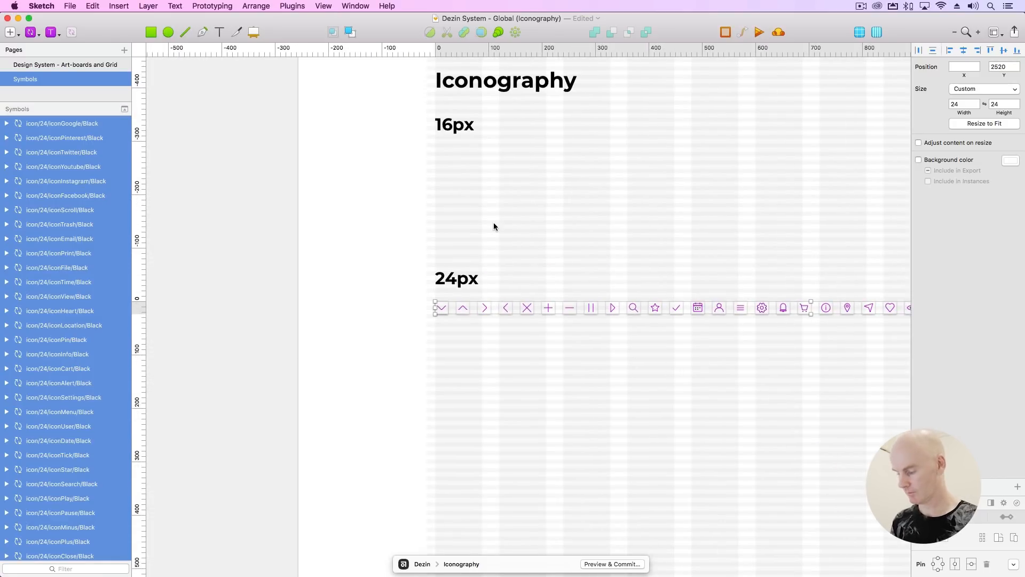
{"action": "key", "text": "super+plus"}
{"action": "key", "text": "super+plus"}
{"action": "scroll", "coordinate": [336, 229], "scroll_direction": "left", "scroll_amount": 15}
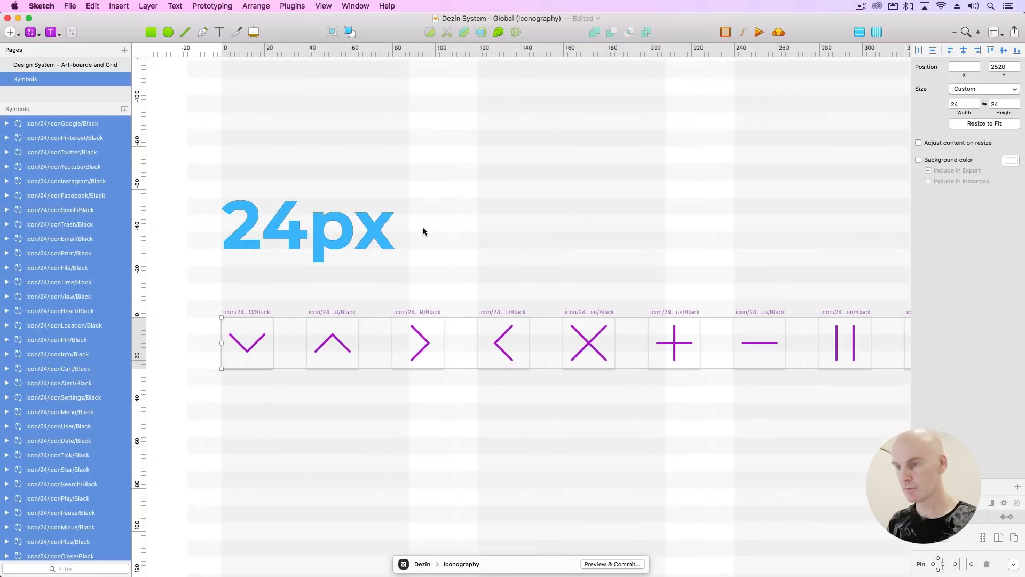
{"action": "scroll", "coordinate": [423, 231], "scroll_direction": "left", "scroll_amount": 8}
{"action": "left_click_drag", "start_coordinate": [346, 314], "coordinate": [345, 327]}
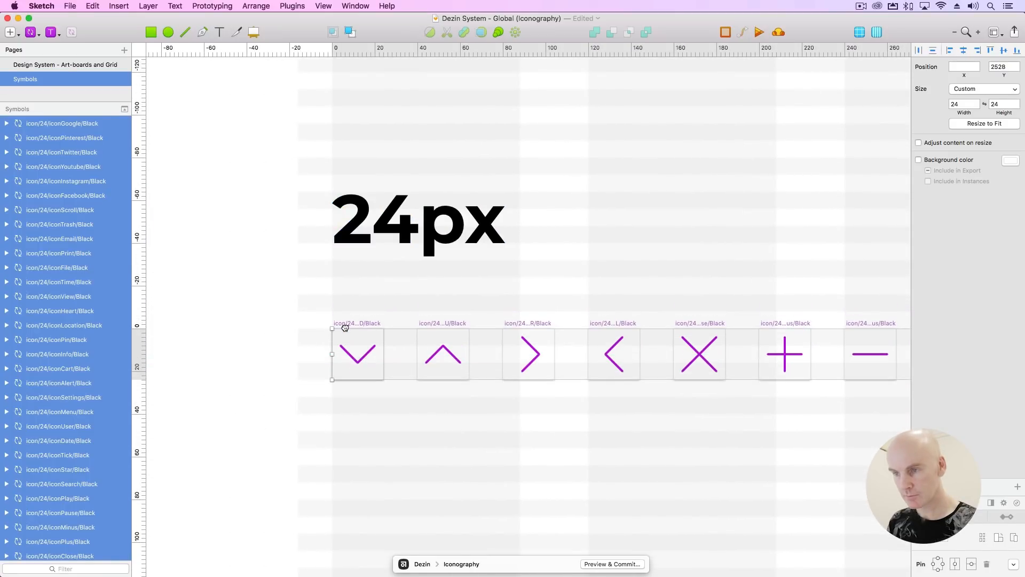
{"action": "key", "text": "super+minus"}
{"action": "key", "text": "super+minus"}
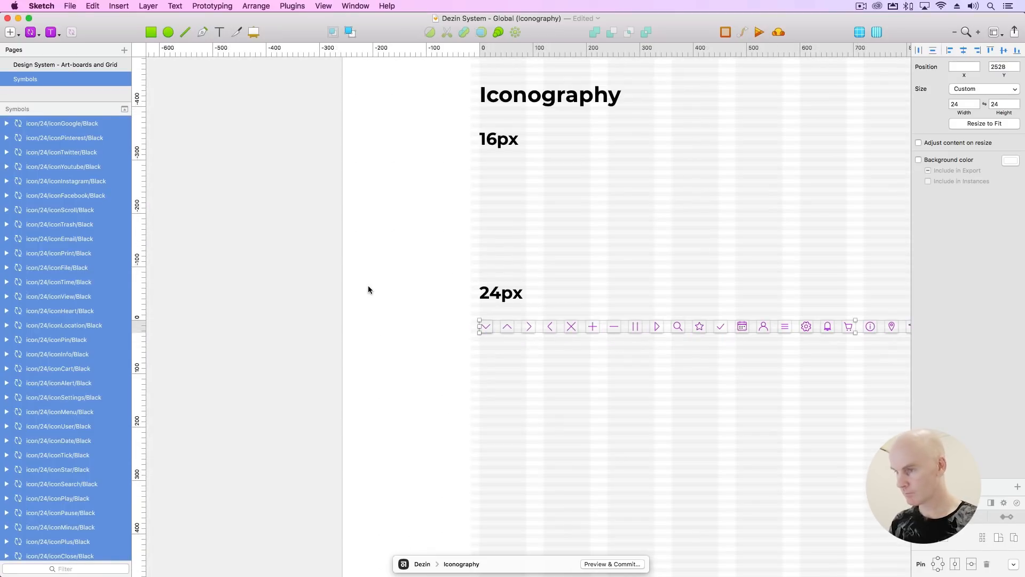
{"action": "left_click", "coordinate": [372, 287]}
{"action": "left_click_drag", "start_coordinate": [416, 324], "coordinate": [242, 256]}
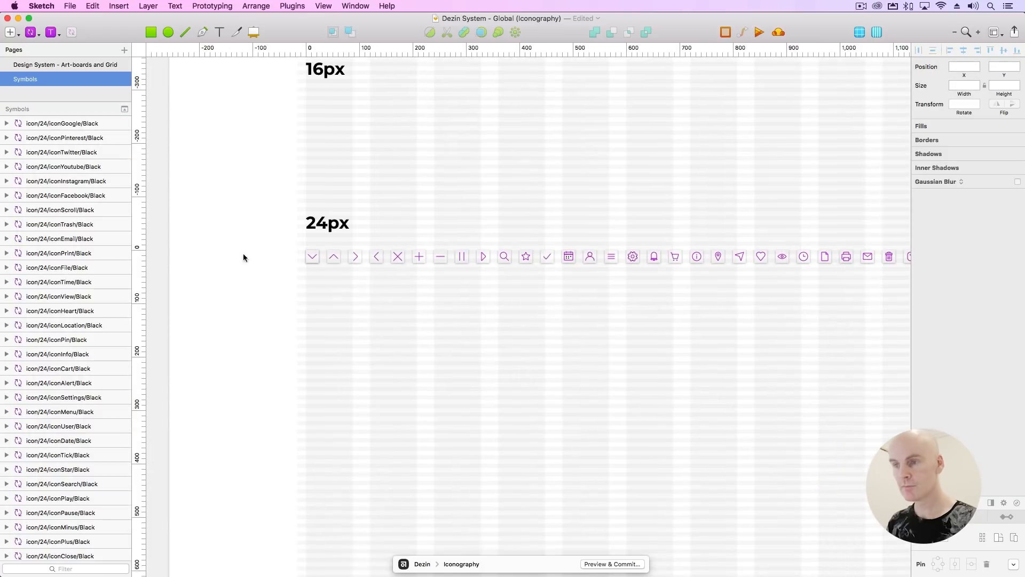
Select the down-arrow icon's path and extend the selection to all layers with the same border color.
{"action": "double_click", "coordinate": [312, 257]}
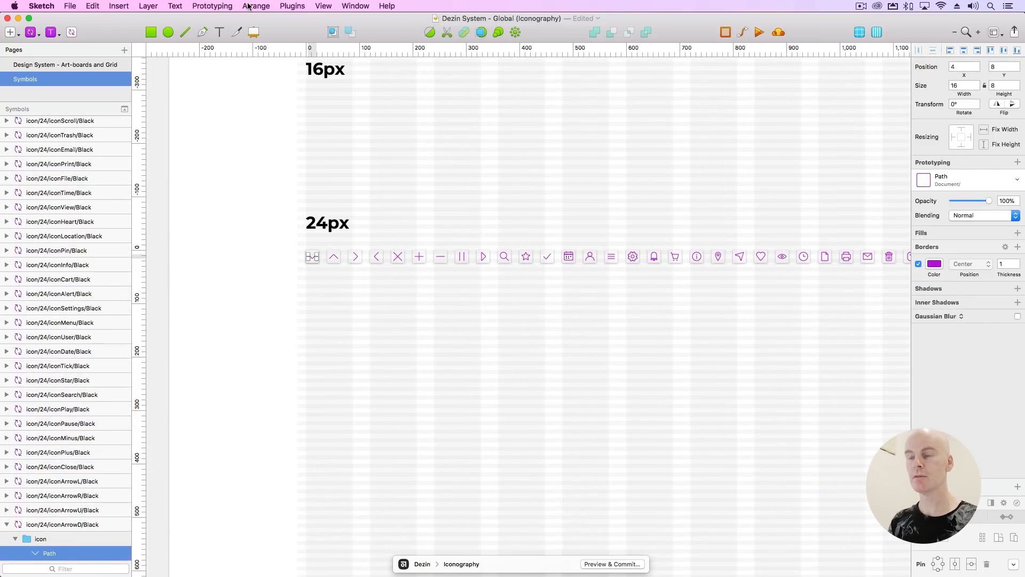
{"action": "left_click", "coordinate": [284, 5]}
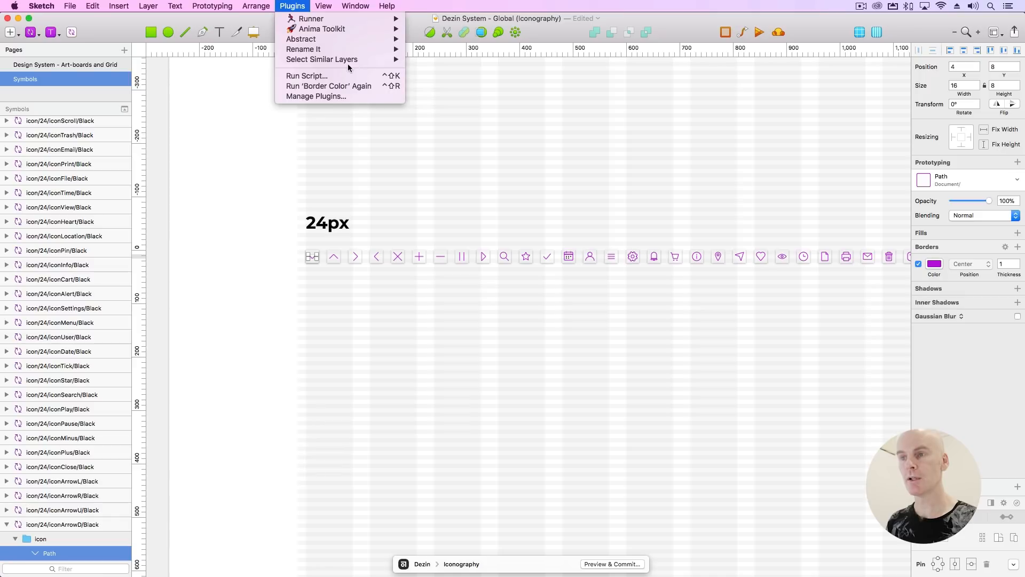
{"action": "mouse_move", "coordinate": [346, 56]}
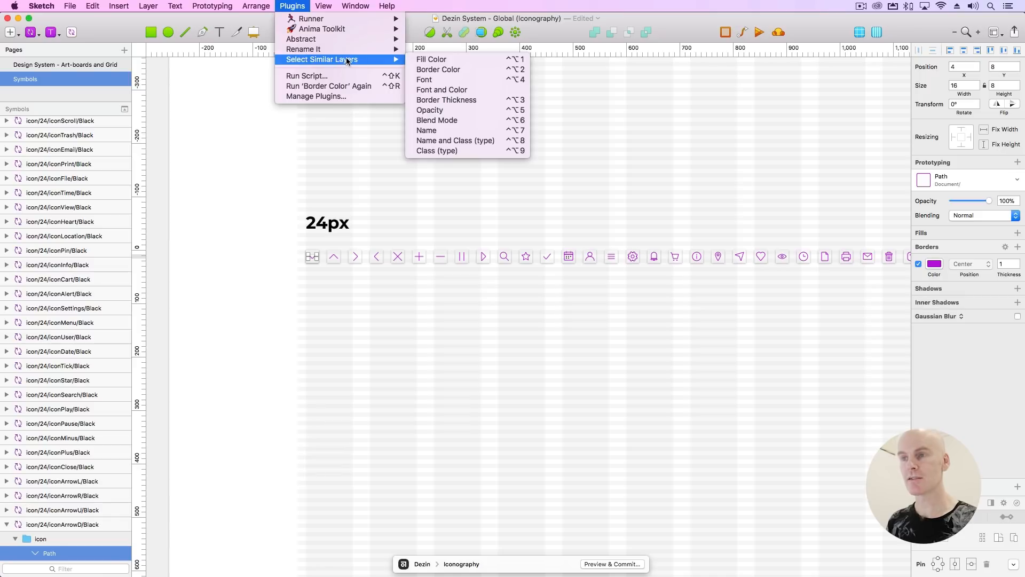
{"action": "left_click", "coordinate": [458, 70]}
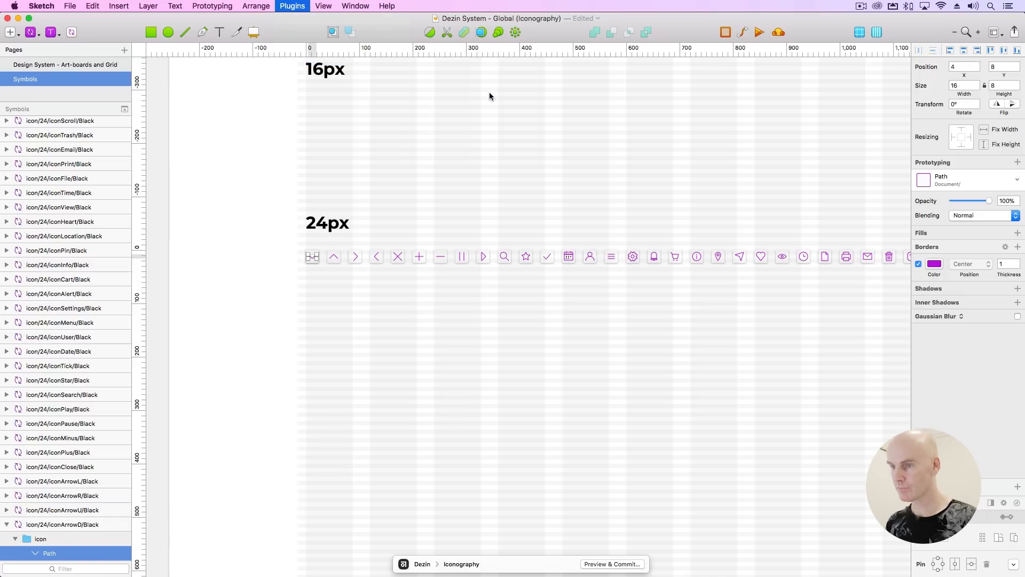
Apply the shared layer style shape/lineBlack/1px/Center to the selected icon outlines and deselect them.
{"action": "left_click", "coordinate": [970, 261]}
{"action": "mouse_move", "coordinate": [959, 324]}
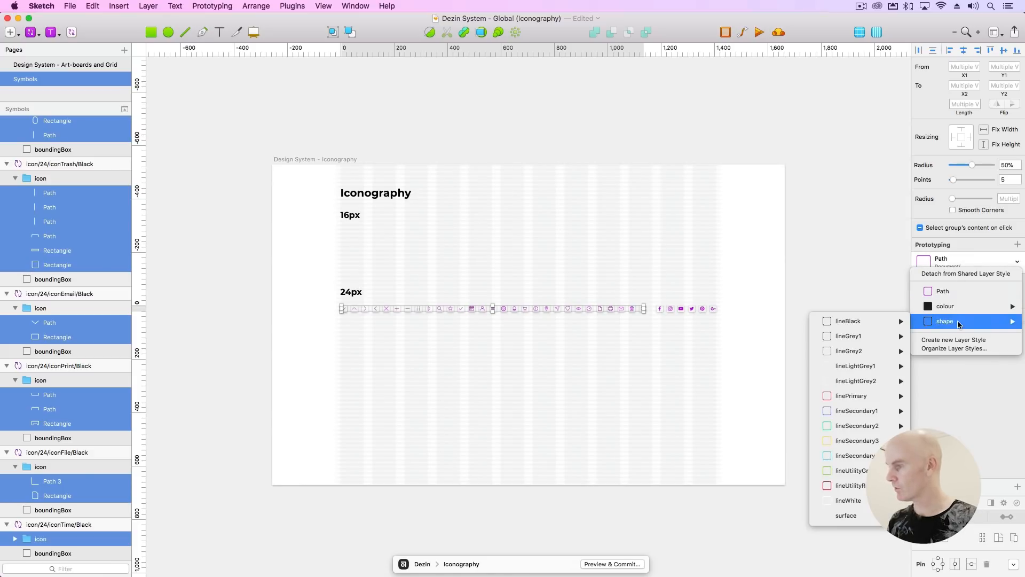
{"action": "mouse_move", "coordinate": [834, 322]}
{"action": "mouse_move", "coordinate": [787, 322]}
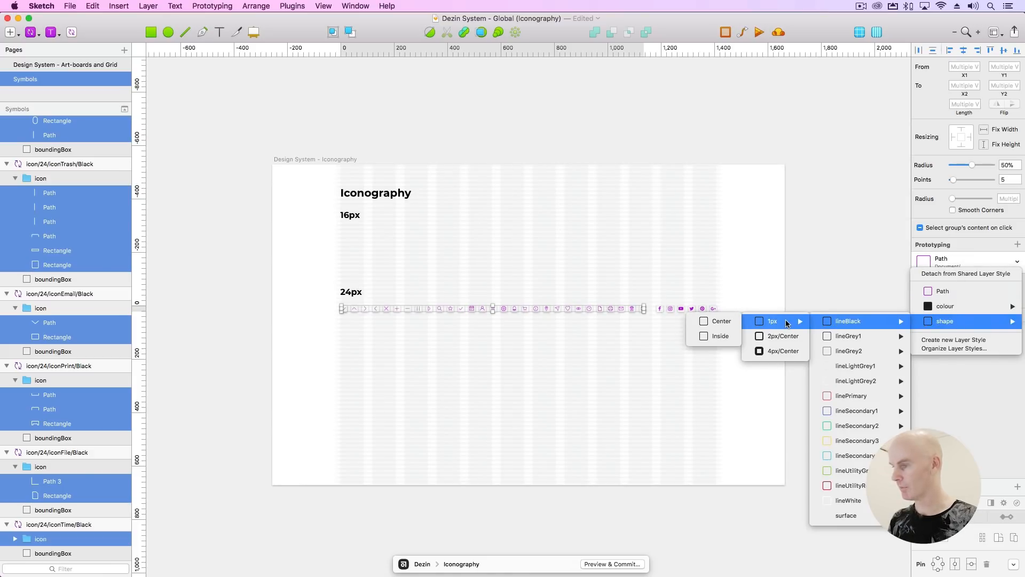
{"action": "left_click", "coordinate": [722, 322]}
{"action": "left_click", "coordinate": [497, 348]}
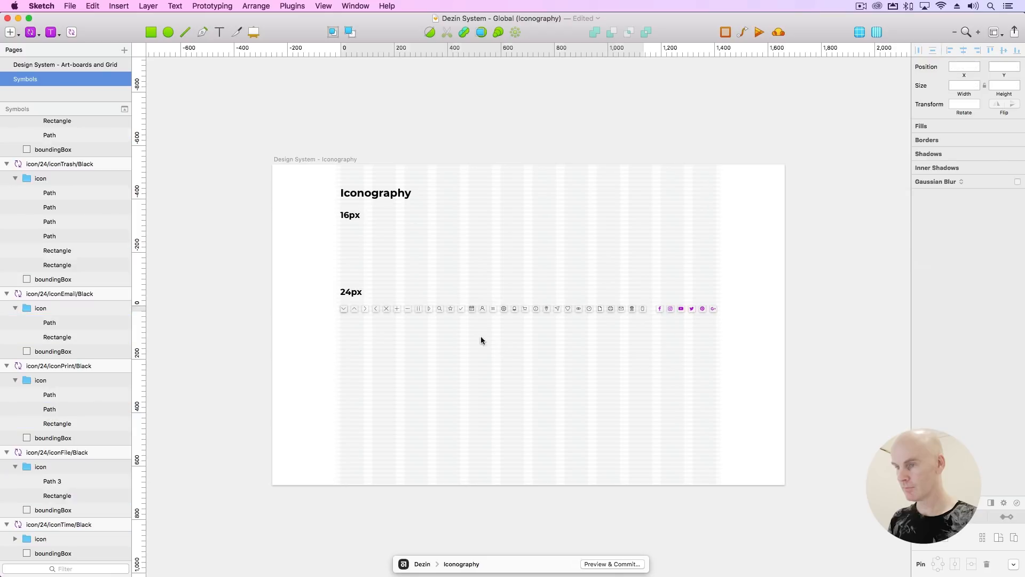
Select the purple oval under the alert bell together with the two wheel ovals of the cart icon.
{"action": "key", "text": "super+0"}
{"action": "key", "text": "super+plus"}
{"action": "key", "text": "super+plus"}
{"action": "scroll", "coordinate": [512, 185], "scroll_direction": "right", "scroll_amount": 1}
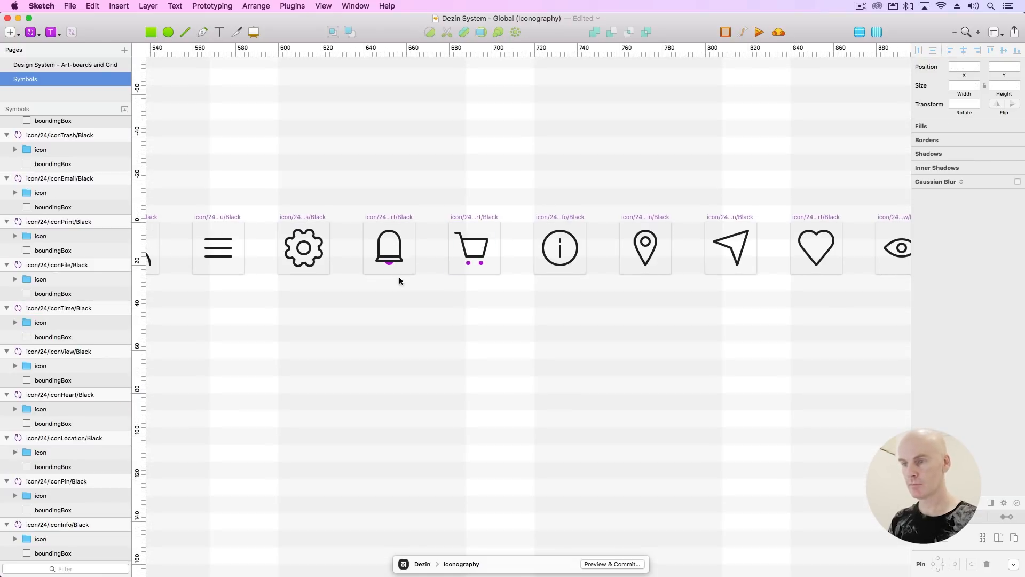
{"action": "key", "text": "super+plus"}
{"action": "left_click_drag", "start_coordinate": [388, 263], "coordinate": [441, 296]}
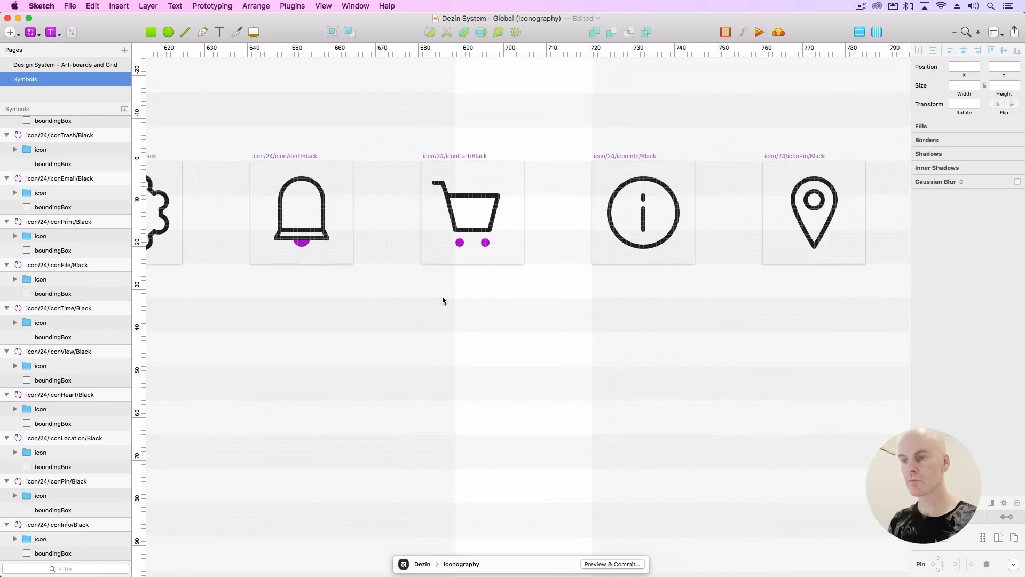
{"action": "left_click", "coordinate": [303, 246]}
{"action": "left_click", "coordinate": [460, 243], "text": "shift"}
{"action": "left_click", "coordinate": [485, 243], "text": "shift"}
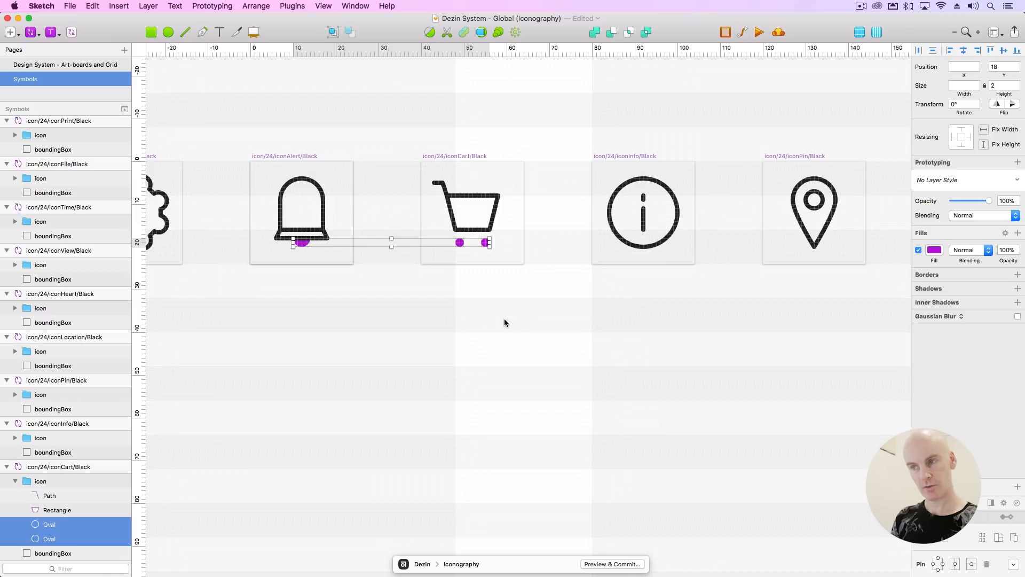
Add the purple dots of the calendar icon to the selection and apply the colour/colourBlack layer style.
{"action": "scroll", "coordinate": [504, 318], "scroll_direction": "left", "scroll_amount": 15}
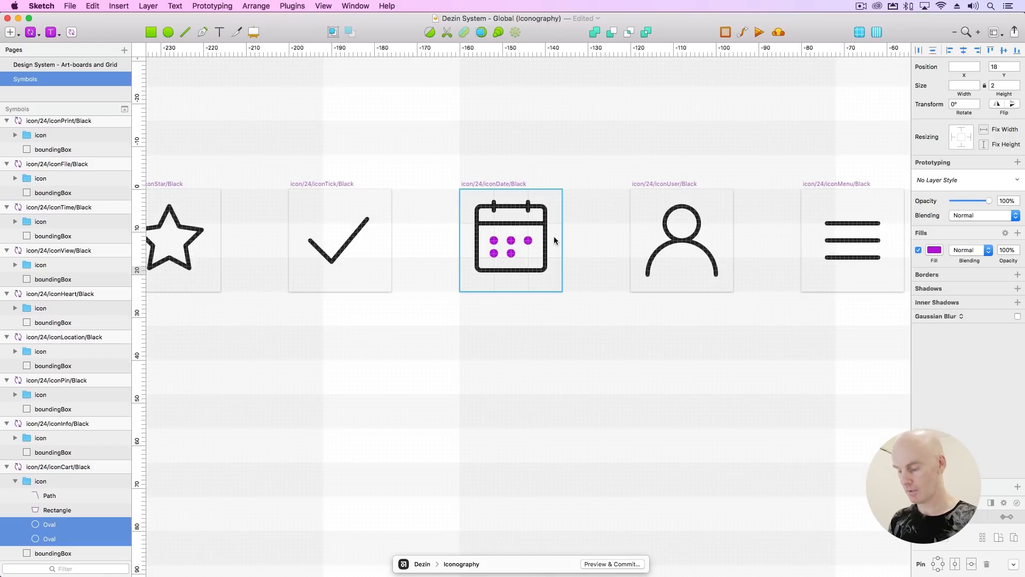
{"action": "left_click", "coordinate": [509, 241], "text": "shift"}
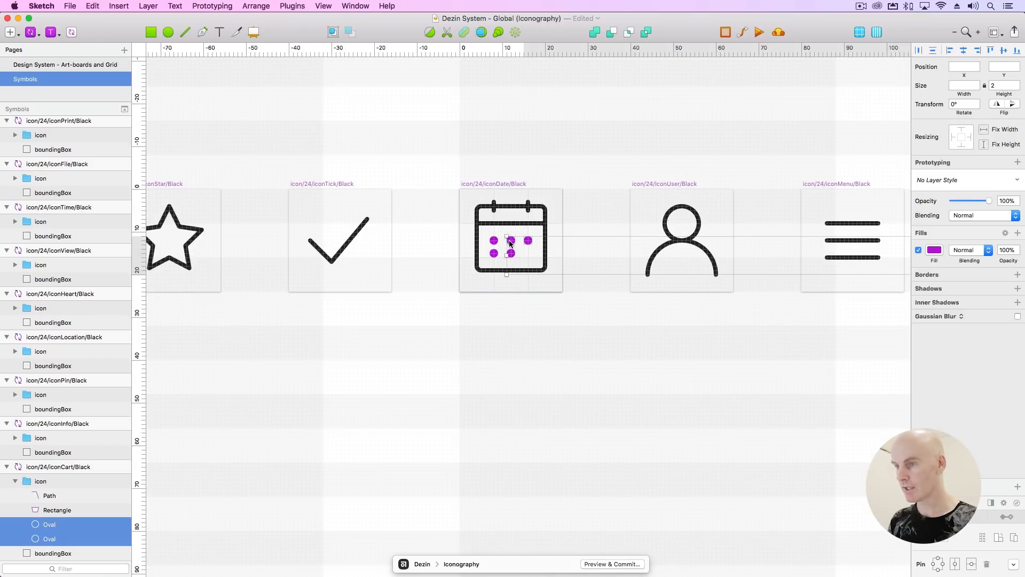
{"action": "left_click", "coordinate": [496, 240], "text": "shift"}
{"action": "left_click", "coordinate": [494, 253], "text": "shift"}
{"action": "left_click", "coordinate": [513, 254], "text": "shift"}
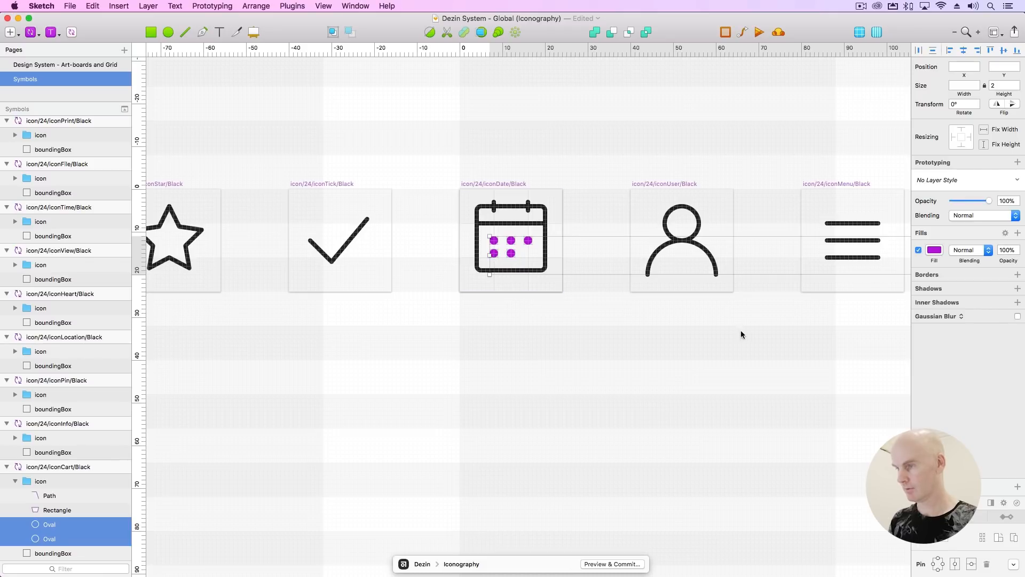
{"action": "scroll", "coordinate": [504, 300], "scroll_direction": "right", "scroll_amount": 15}
{"action": "scroll", "coordinate": [511, 292], "scroll_direction": "down", "scroll_amount": 6}
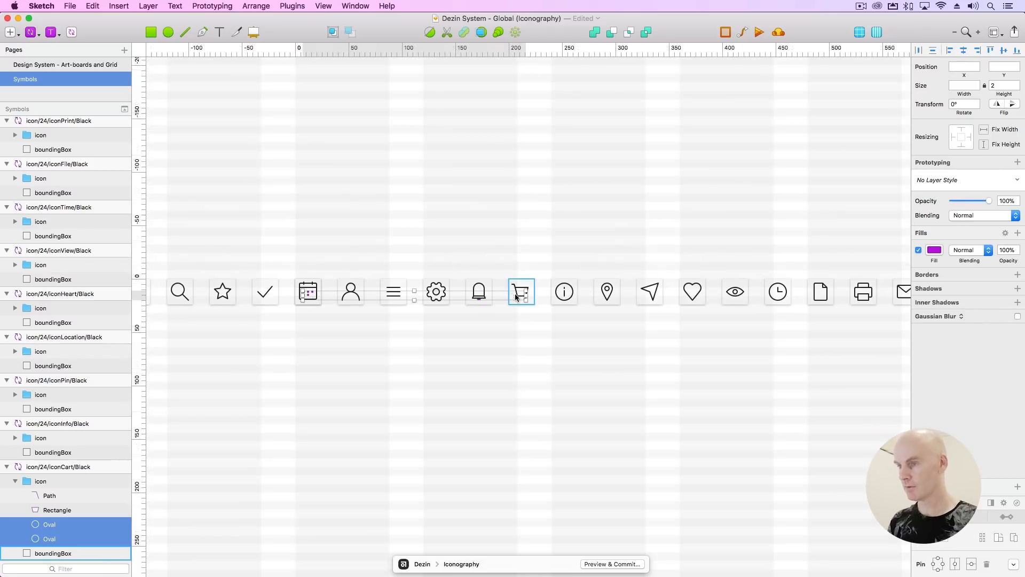
{"action": "scroll", "coordinate": [516, 296], "scroll_direction": "down", "scroll_amount": 2}
{"action": "scroll", "coordinate": [516, 297], "scroll_direction": "right", "scroll_amount": 2}
{"action": "left_click", "coordinate": [961, 180]}
{"action": "mouse_move", "coordinate": [954, 209]}
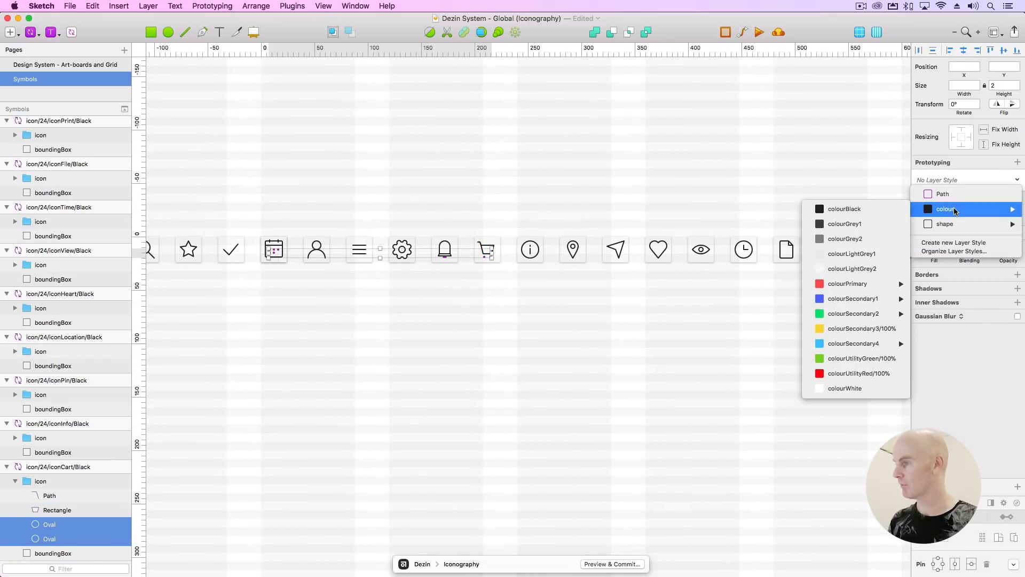
{"action": "left_click", "coordinate": [844, 209]}
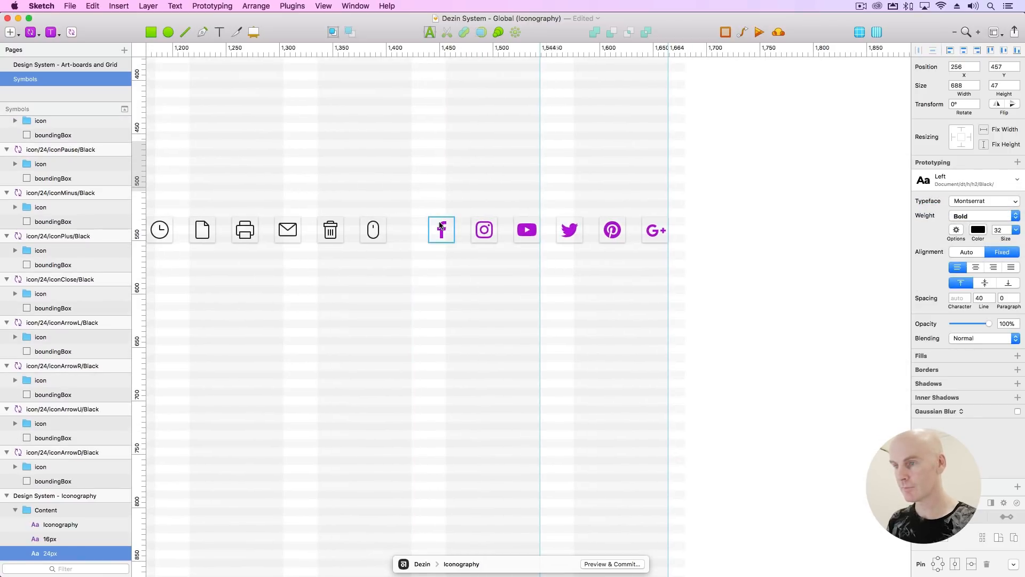
Select the Facebook icon shape and extend the selection to all layers with the same fill color.
{"action": "left_click", "coordinate": [441, 230]}
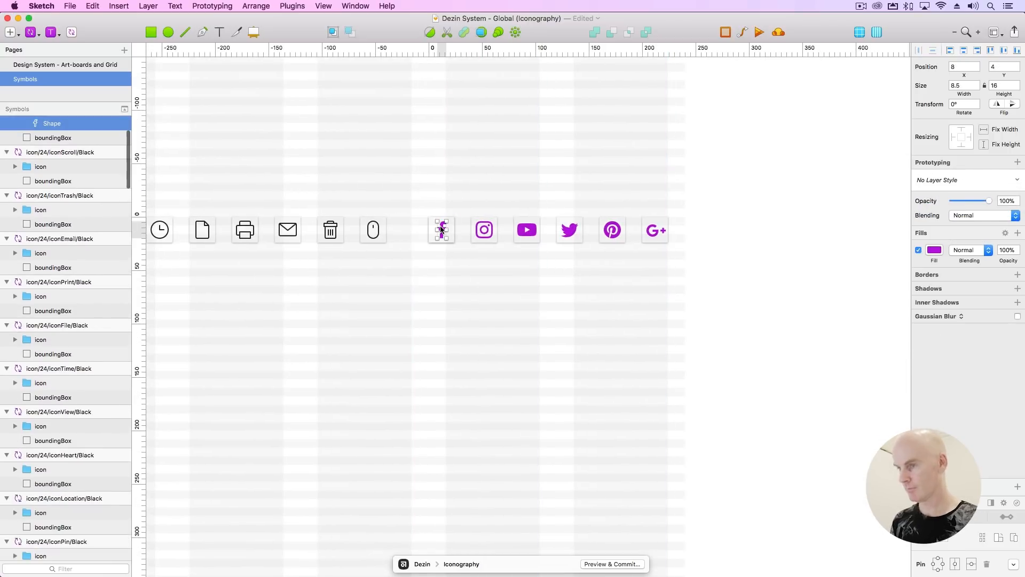
{"action": "key", "text": "super+plus"}
{"action": "left_click_drag", "start_coordinate": [401, 199], "coordinate": [322, 149]}
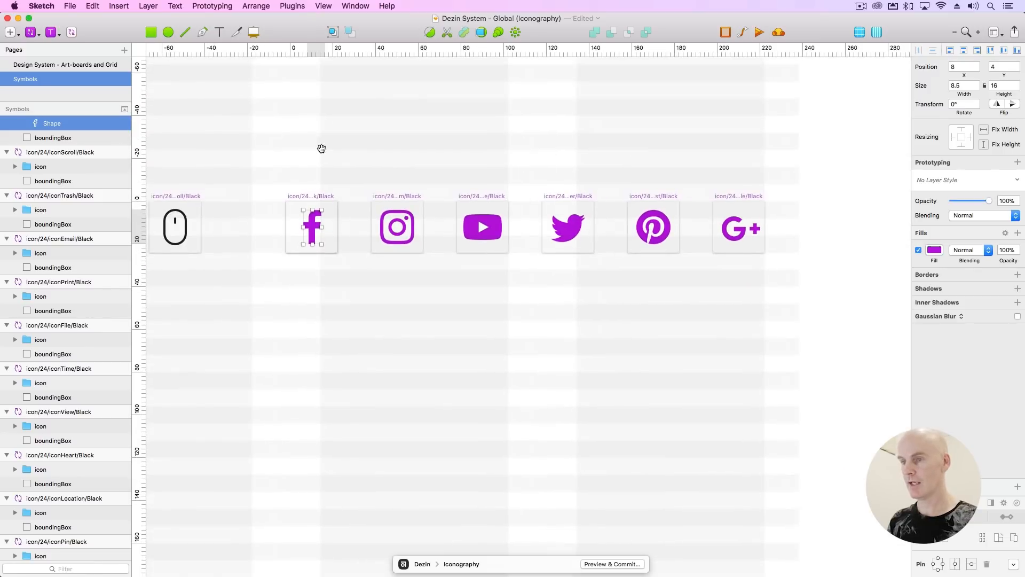
{"action": "left_click", "coordinate": [278, 6]}
{"action": "mouse_move", "coordinate": [337, 60]}
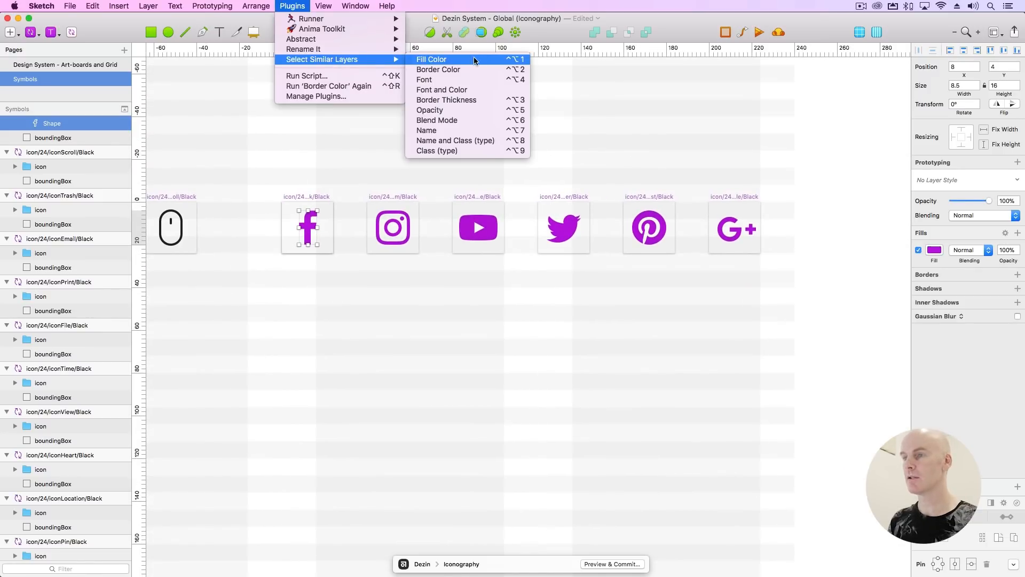
{"action": "left_click", "coordinate": [542, 116]}
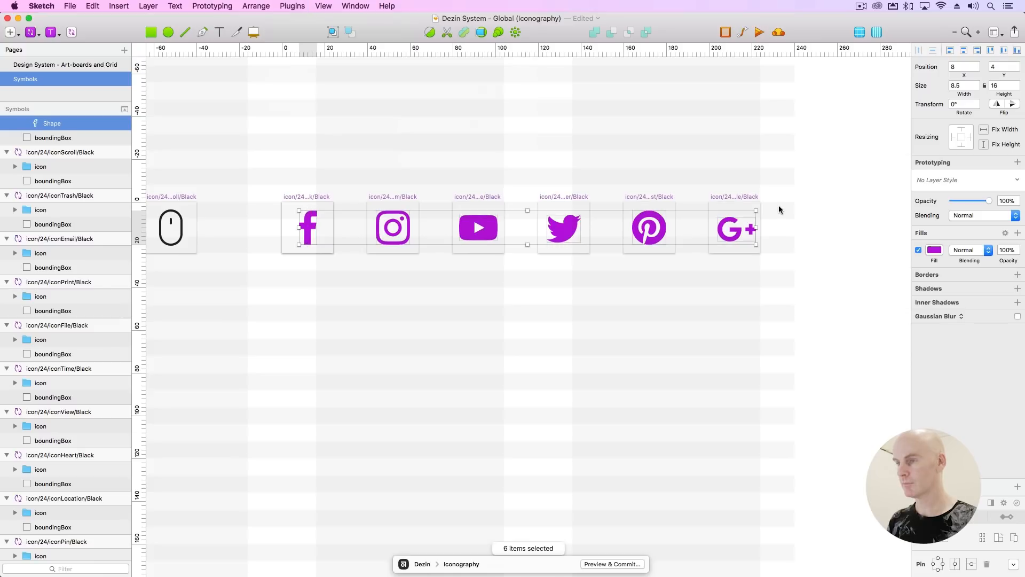
Apply the colour/colourBlack layer style to the selected social icon shapes and deselect them.
{"action": "left_click", "coordinate": [952, 180]}
{"action": "mouse_move", "coordinate": [950, 209]}
{"action": "left_click", "coordinate": [441, 139]}
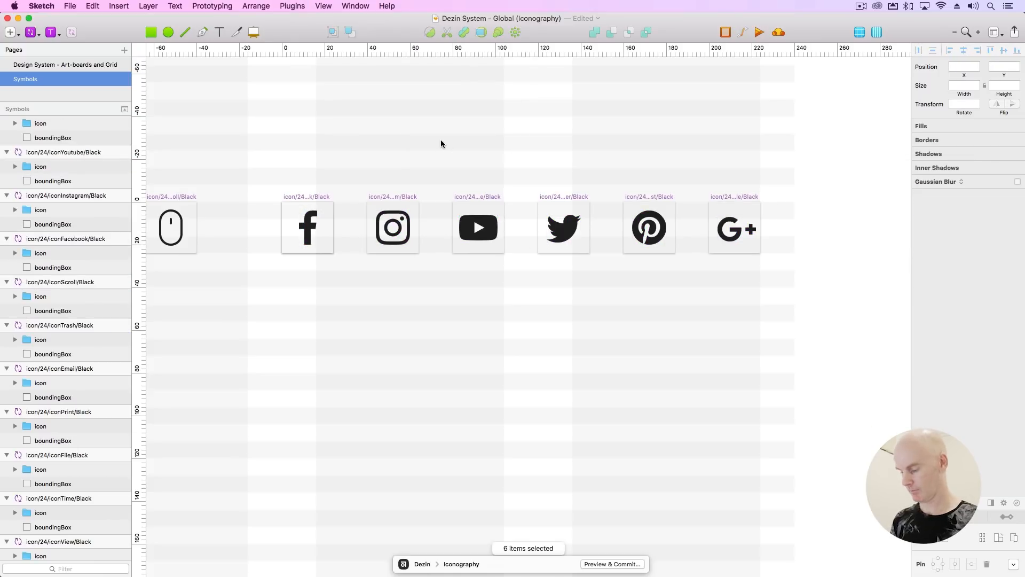
Select the path inside the 24px down-arrow symbol and open the organizer for shared layer styles.
{"action": "key", "text": "super+minus"}
{"action": "key", "text": "super+minus"}
{"action": "left_click_drag", "start_coordinate": [432, 208], "coordinate": [435, 207]}
{"action": "scroll", "coordinate": [319, 199], "scroll_direction": "left", "scroll_amount": 2}
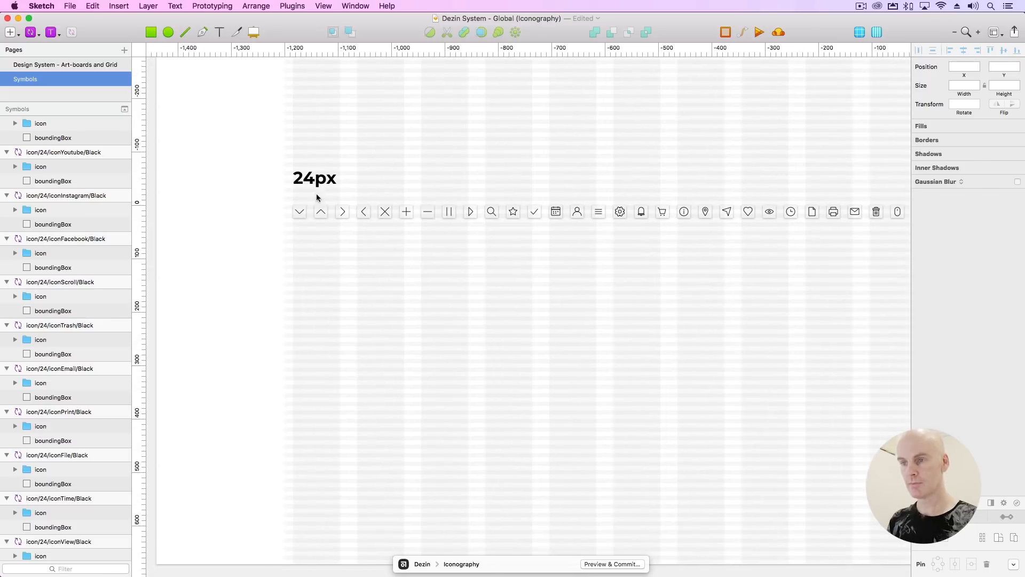
{"action": "left_click", "coordinate": [299, 210]}
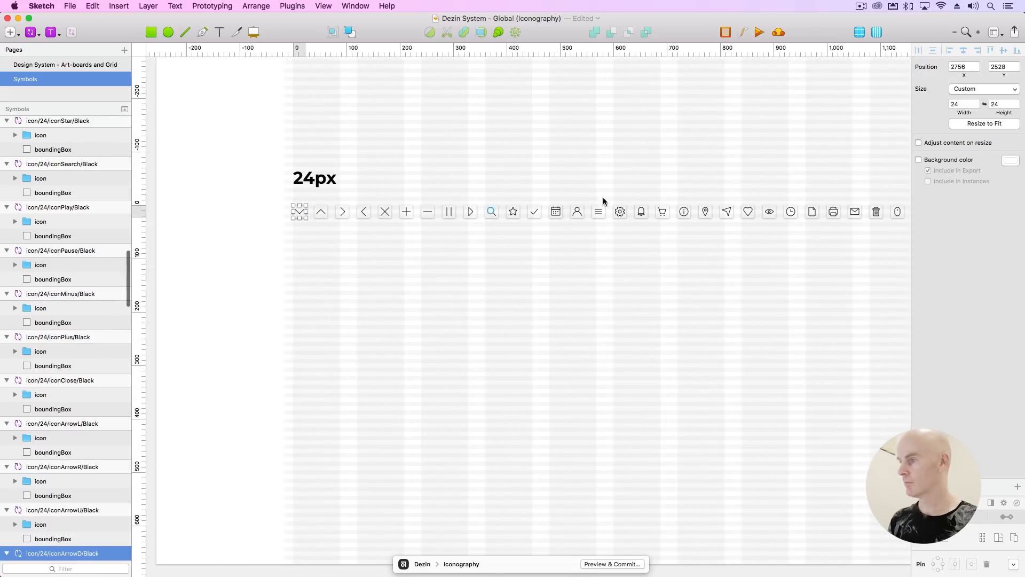
{"action": "left_click", "coordinate": [305, 228]}
{"action": "left_click", "coordinate": [302, 212], "text": "super"}
{"action": "left_click", "coordinate": [973, 181]}
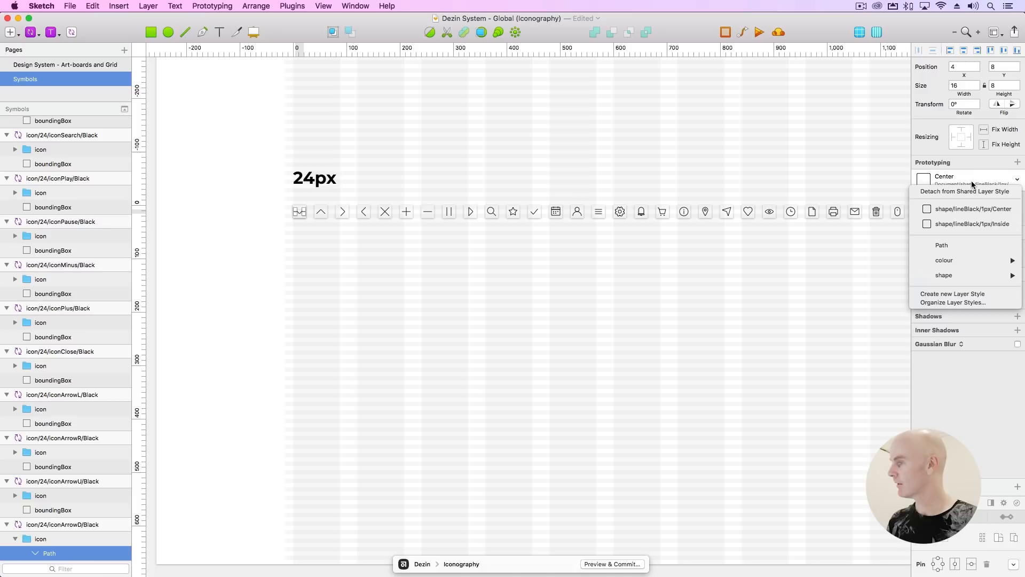
{"action": "left_click", "coordinate": [275, 189]}
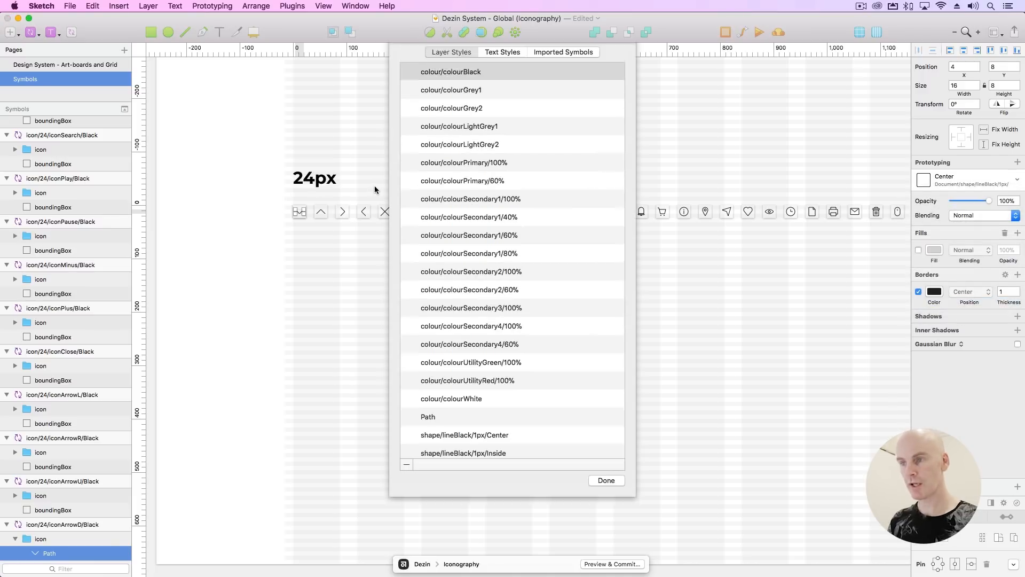
Delete the shared layer style named Path, close the organizer and save the document.
{"action": "scroll", "coordinate": [475, 314], "scroll_direction": "down", "scroll_amount": 5}
{"action": "left_click", "coordinate": [464, 268]}
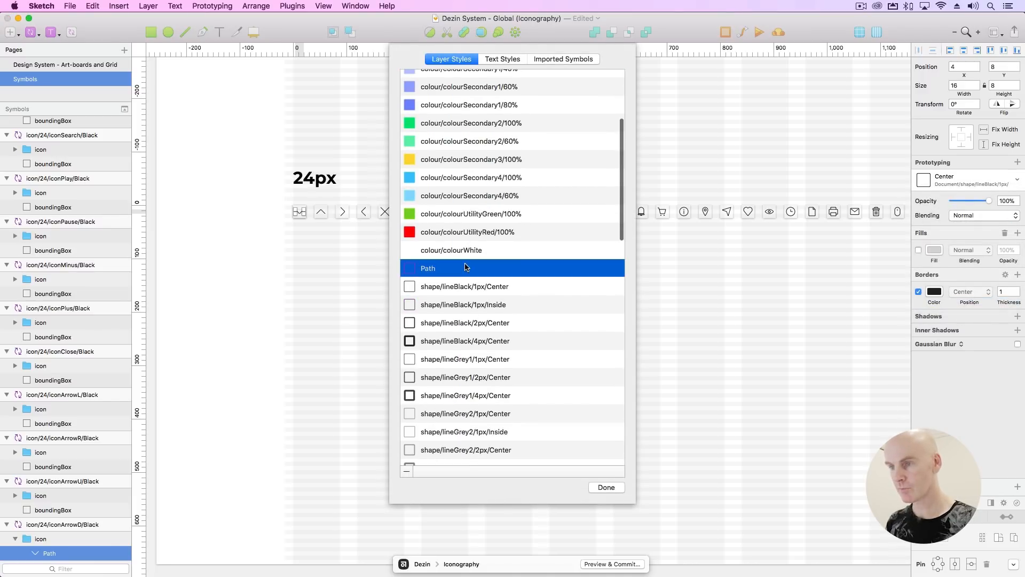
{"action": "left_click", "coordinate": [407, 471]}
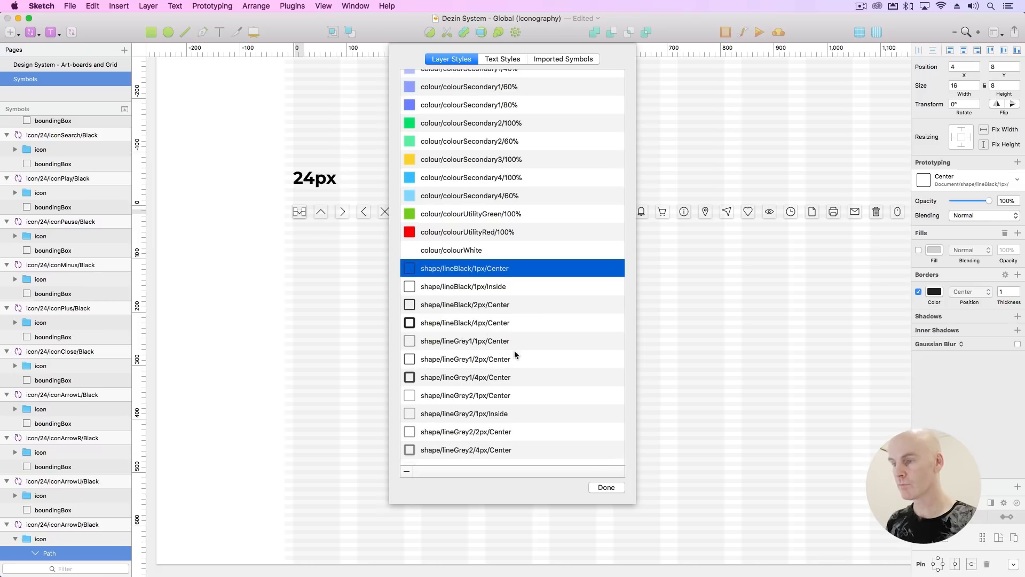
{"action": "left_click", "coordinate": [606, 487]}
{"action": "left_click", "coordinate": [356, 293]}
{"action": "key", "text": "super+s"}
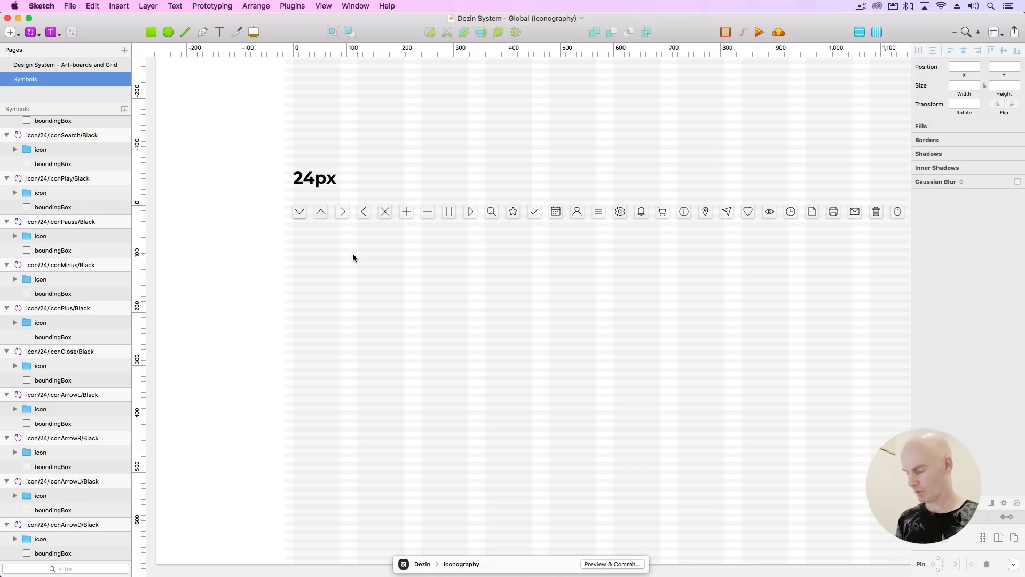
Set the icon/24/iconArrowD/Black symbol's grid to a block size of 8 px with thick lines every 0 blocks.
{"action": "key", "text": "super+plus"}
{"action": "left_click", "coordinate": [301, 207]}
{"action": "key", "text": "super+plus"}
{"action": "key", "text": "super+plus"}
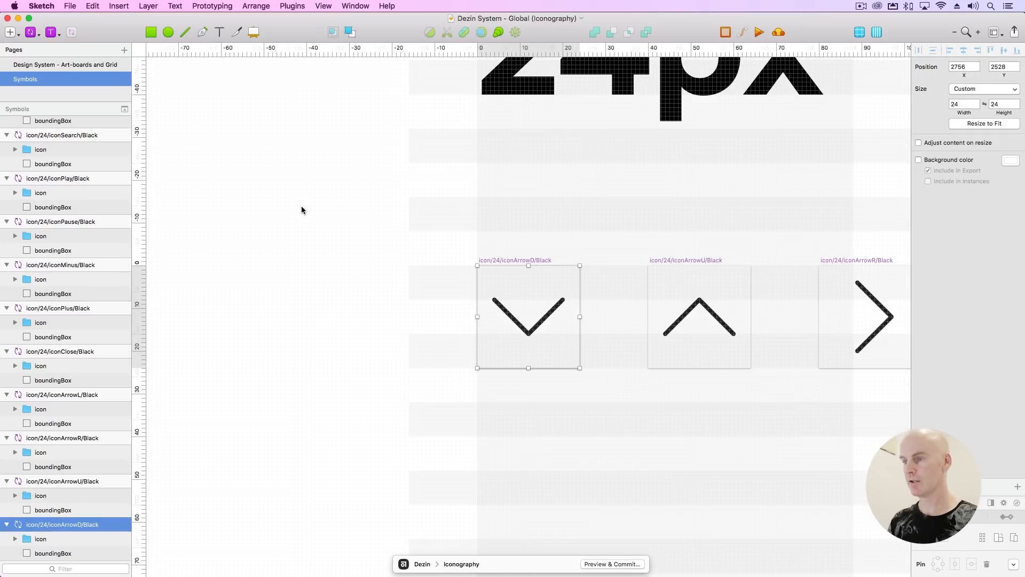
{"action": "scroll", "coordinate": [278, 200], "scroll_direction": "right", "scroll_amount": 3}
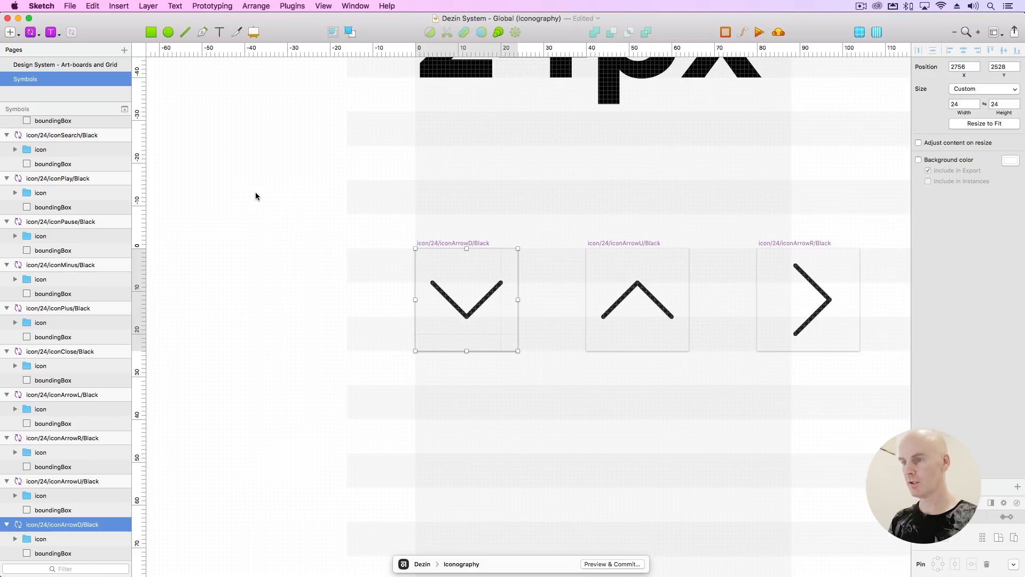
{"action": "scroll", "coordinate": [255, 192], "scroll_direction": "right", "scroll_amount": 2}
{"action": "right_click", "coordinate": [415, 40]}
{"action": "left_click", "coordinate": [398, 33]}
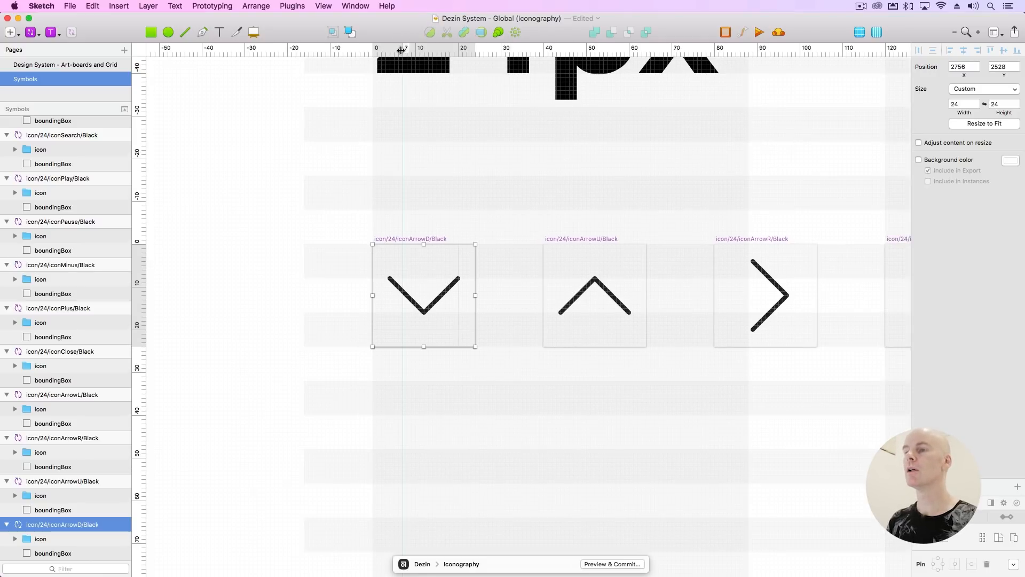
{"action": "right_click", "coordinate": [402, 48]}
{"action": "left_click", "coordinate": [481, 97]}
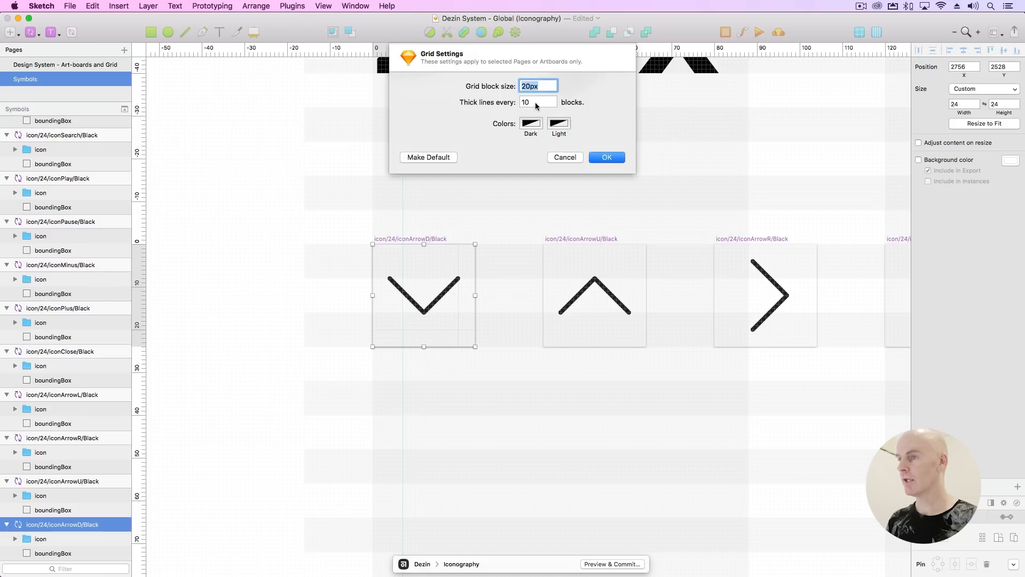
{"action": "type", "text": "8"}
{"action": "key", "text": "Tab"}
{"action": "type", "text": "0"}
{"action": "key", "text": "Tab"}
{"action": "key", "text": "Return"}
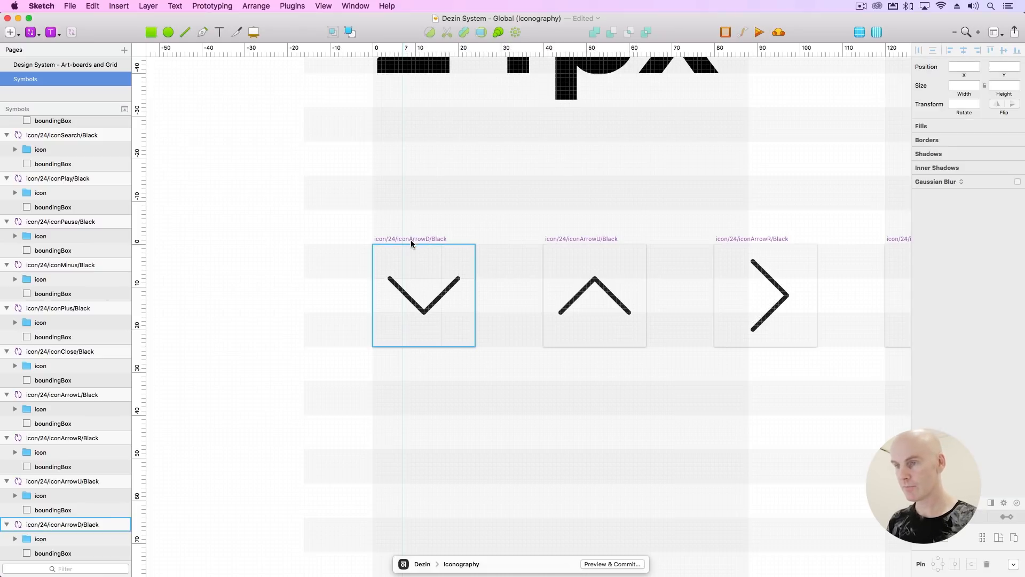
Examine the down-arrow icon against its 8 px grid and select its boundingBox layer.
{"action": "scroll", "coordinate": [363, 248], "scroll_direction": "up", "scroll_amount": 3}
{"action": "left_click_drag", "start_coordinate": [364, 248], "coordinate": [361, 248]}
{"action": "left_click", "coordinate": [339, 144]}
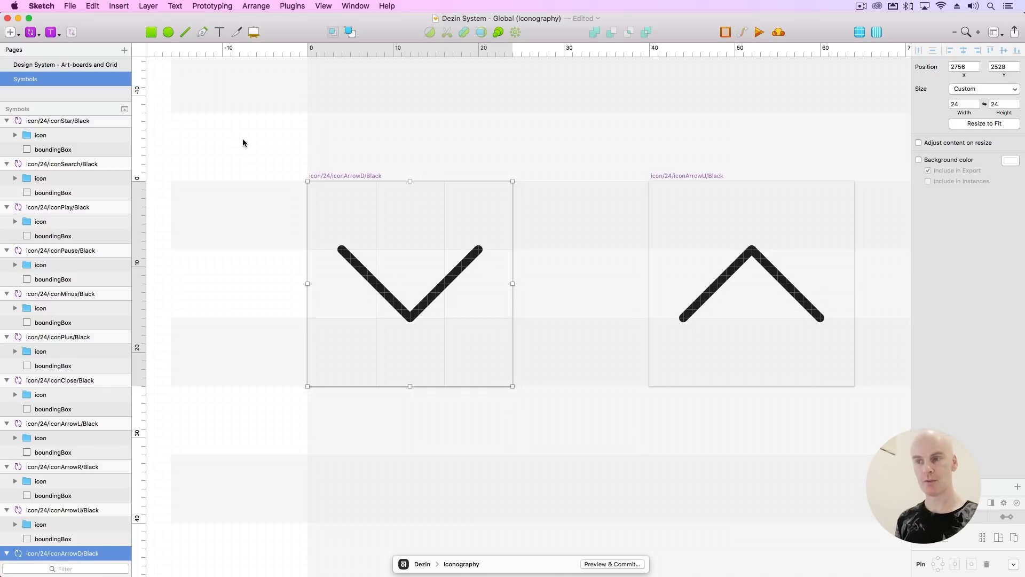
{"action": "scroll", "coordinate": [243, 141], "scroll_direction": "down", "scroll_amount": 2}
{"action": "left_click", "coordinate": [387, 185]}
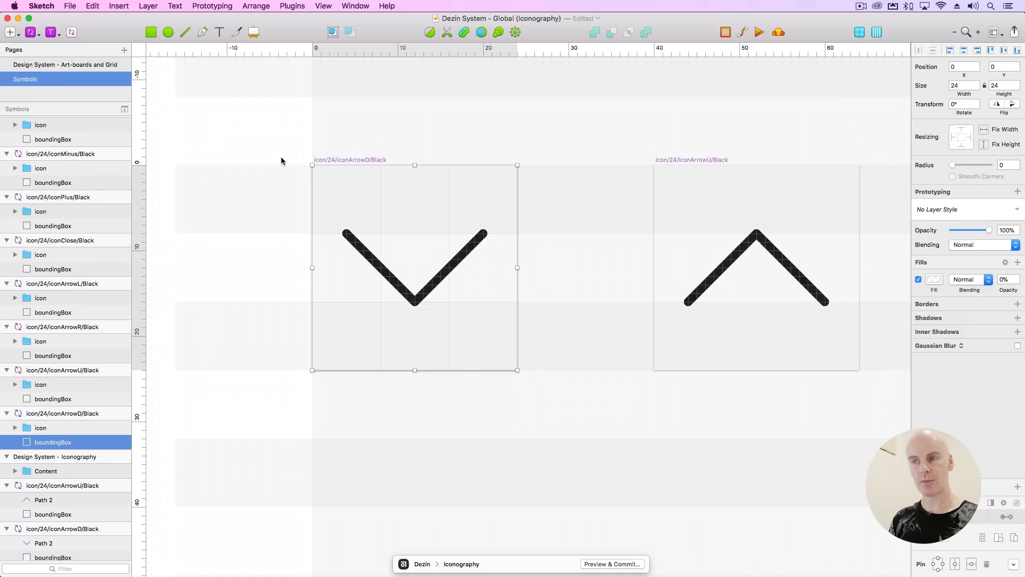
Check the path inside the 24px down-arrow symbol and reselect the symbol's boundingBox layer.
{"action": "left_click", "coordinate": [295, 127]}
{"action": "double_click", "coordinate": [371, 248]}
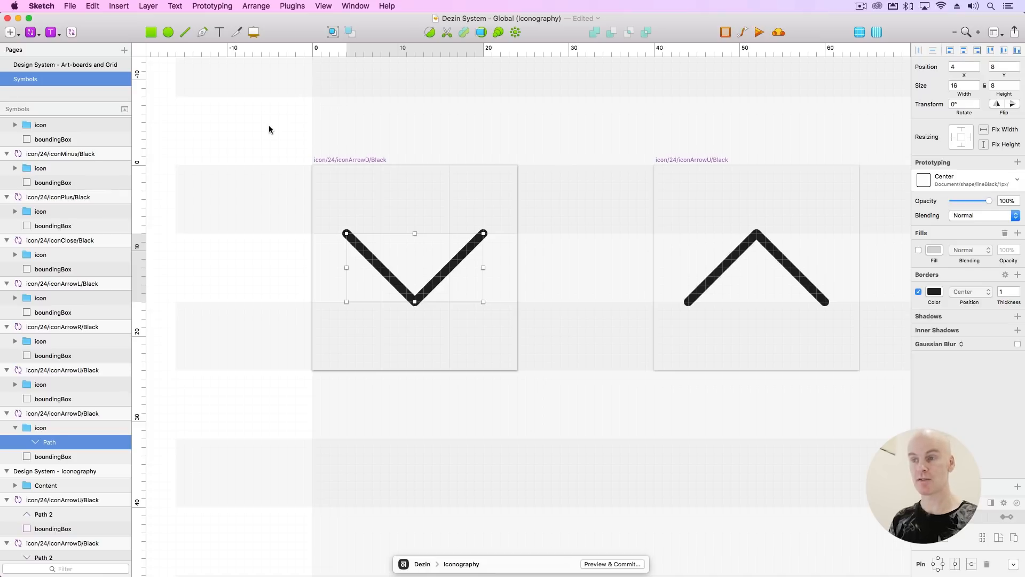
{"action": "left_click", "coordinate": [351, 171]}
{"action": "key", "text": "super+minus"}
{"action": "key", "text": "super+minus"}
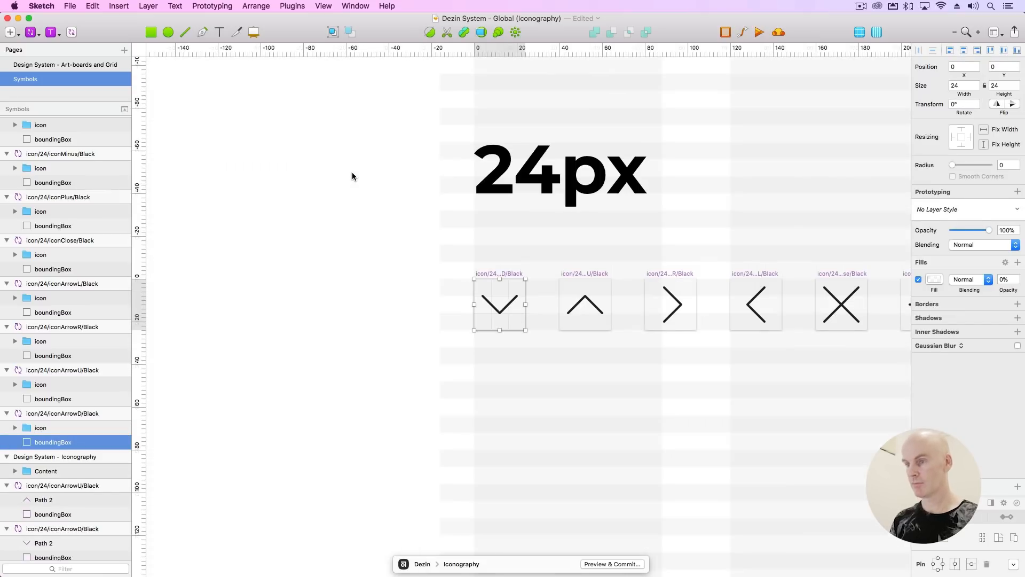
Select every layer that has the same fill color as the down-arrow symbol's boundingBox layer.
{"action": "scroll", "coordinate": [351, 172], "scroll_direction": "right", "scroll_amount": 10}
{"action": "scroll", "coordinate": [351, 172], "scroll_direction": "down", "scroll_amount": 2}
{"action": "left_click", "coordinate": [363, 242], "text": "shift"}
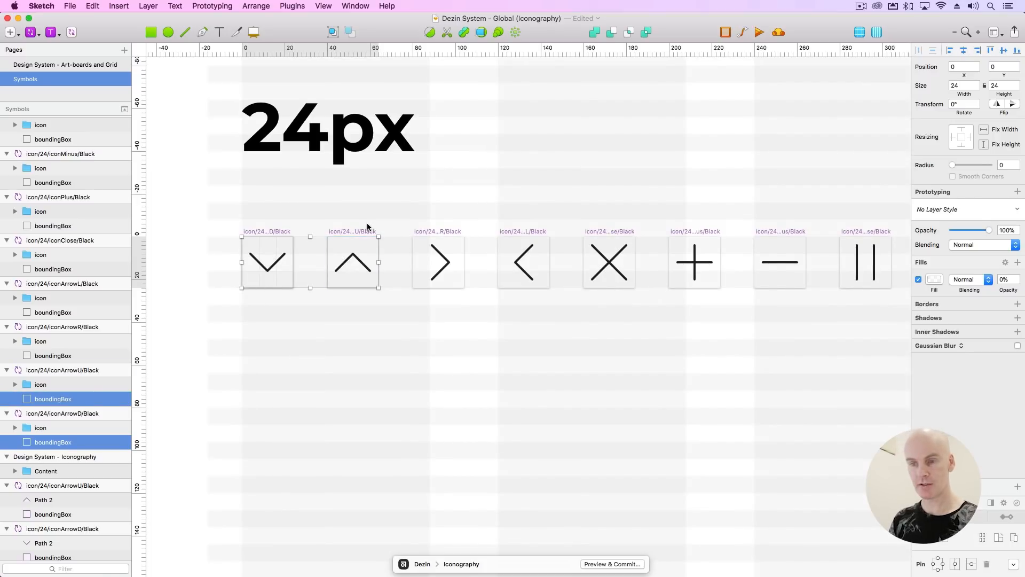
{"action": "left_click", "coordinate": [286, 246]}
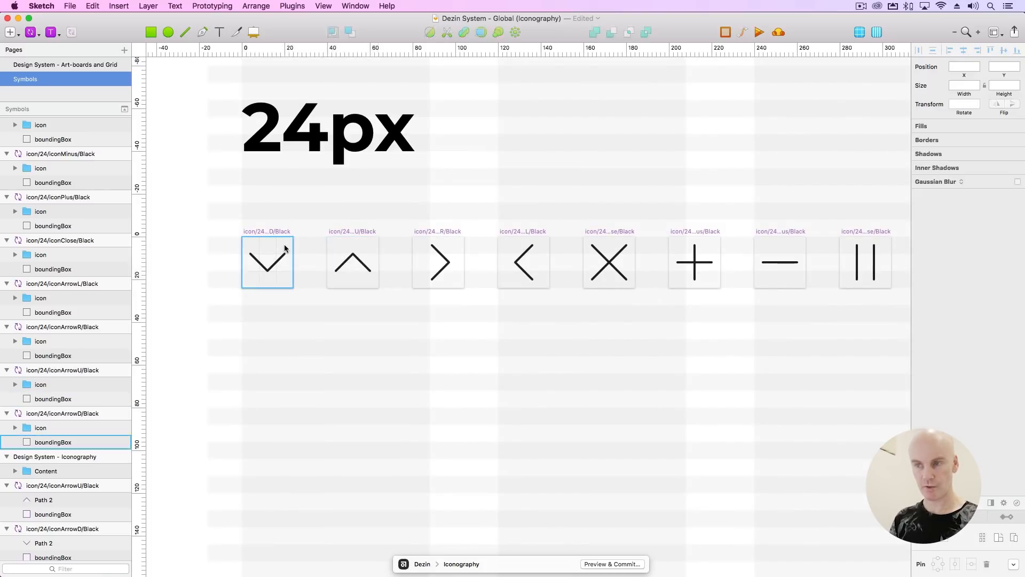
{"action": "left_click", "coordinate": [290, 6]}
{"action": "mouse_move", "coordinate": [327, 60]}
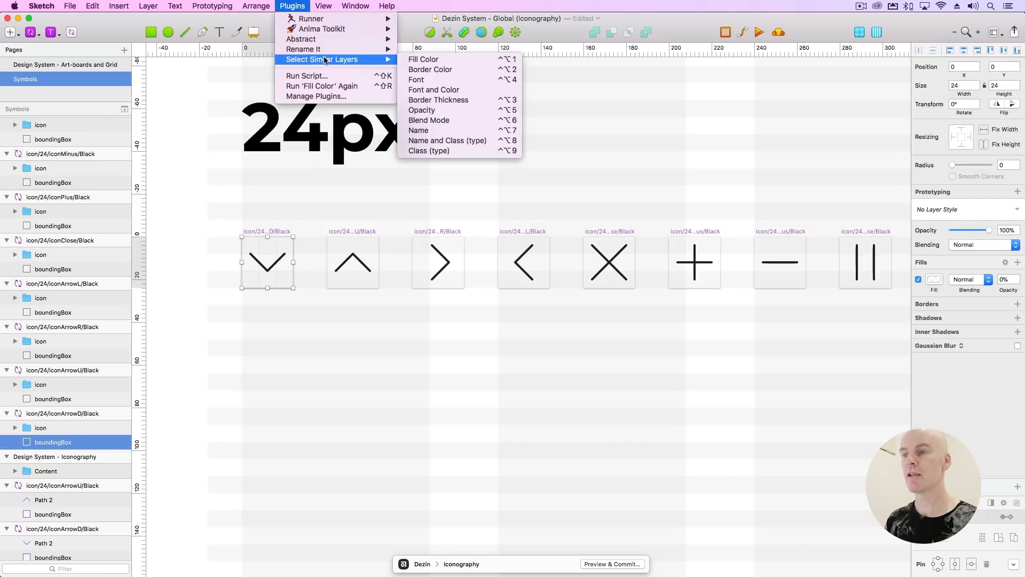
{"action": "left_click", "coordinate": [462, 62]}
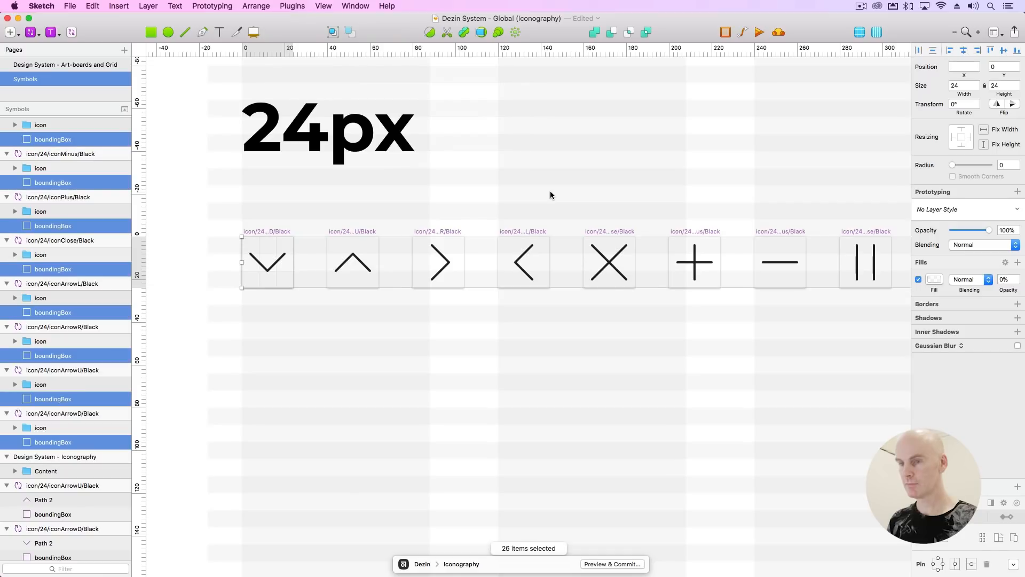
Apply the shared layer style shape/surface/BoundingBox to all the selected boundingBox layers.
{"action": "key", "text": "super+2"}
{"action": "left_click", "coordinate": [974, 216]}
{"action": "mouse_move", "coordinate": [965, 243]}
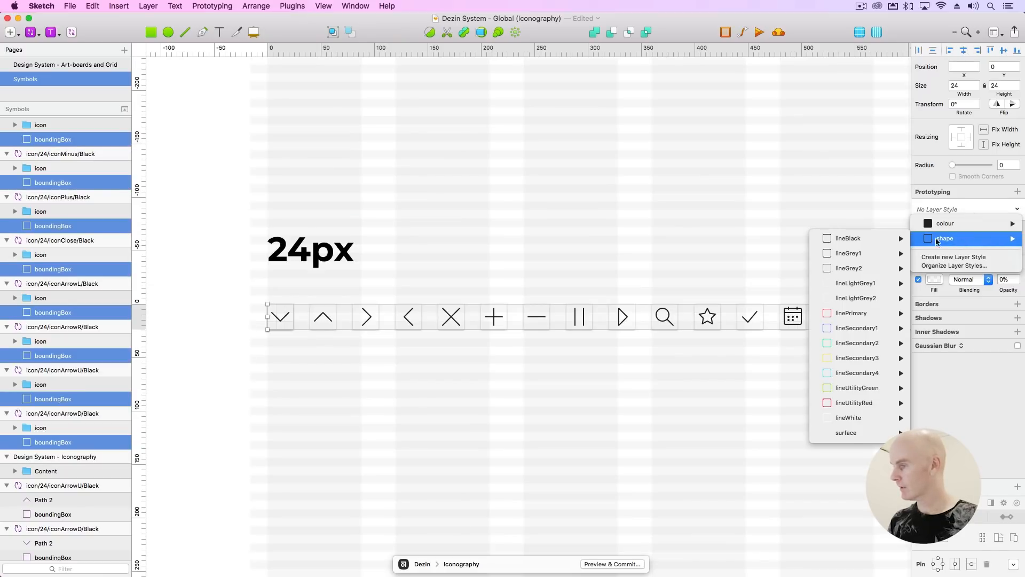
{"action": "mouse_move", "coordinate": [855, 433]}
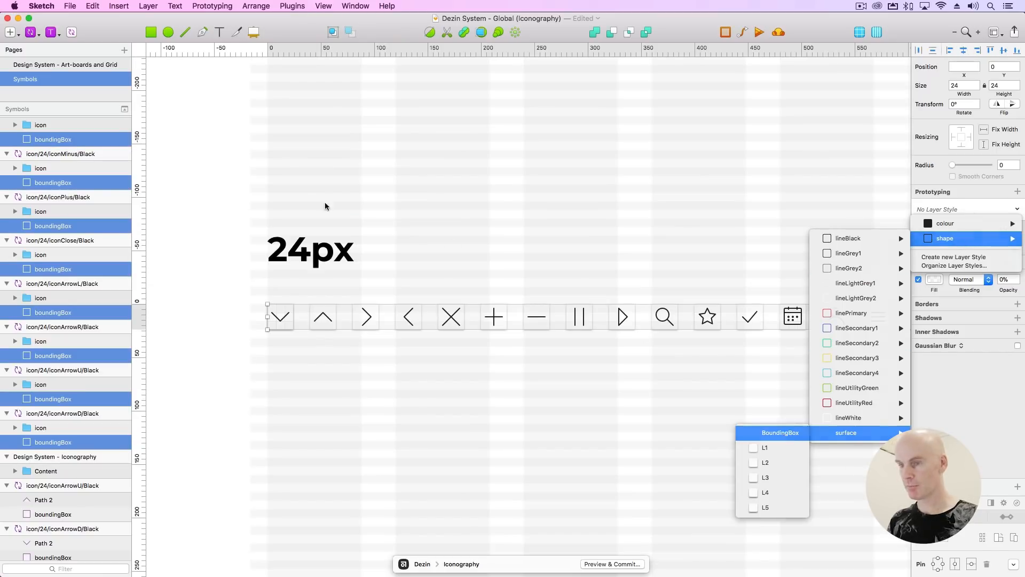
{"action": "left_click", "coordinate": [312, 198]}
Look over the row of 24px icons and check the layer style on the search icon's boundingBox.
{"action": "left_click", "coordinate": [283, 309]}
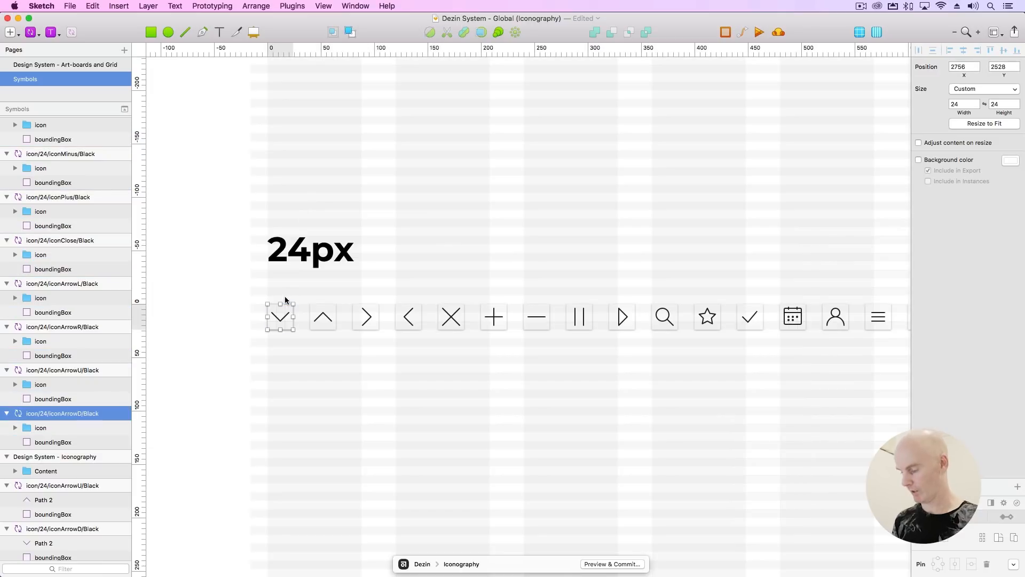
{"action": "key", "text": "super+plus"}
{"action": "left_click_drag", "start_coordinate": [450, 292], "coordinate": [258, 232]}
{"action": "left_click", "coordinate": [268, 191]}
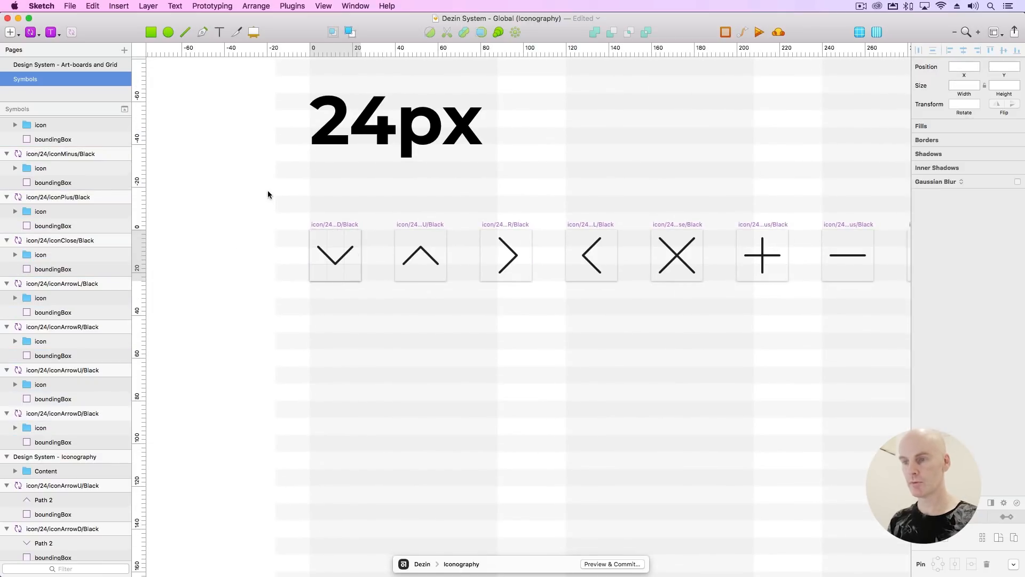
{"action": "key", "text": "super+minus"}
{"action": "left_click", "coordinate": [377, 159]}
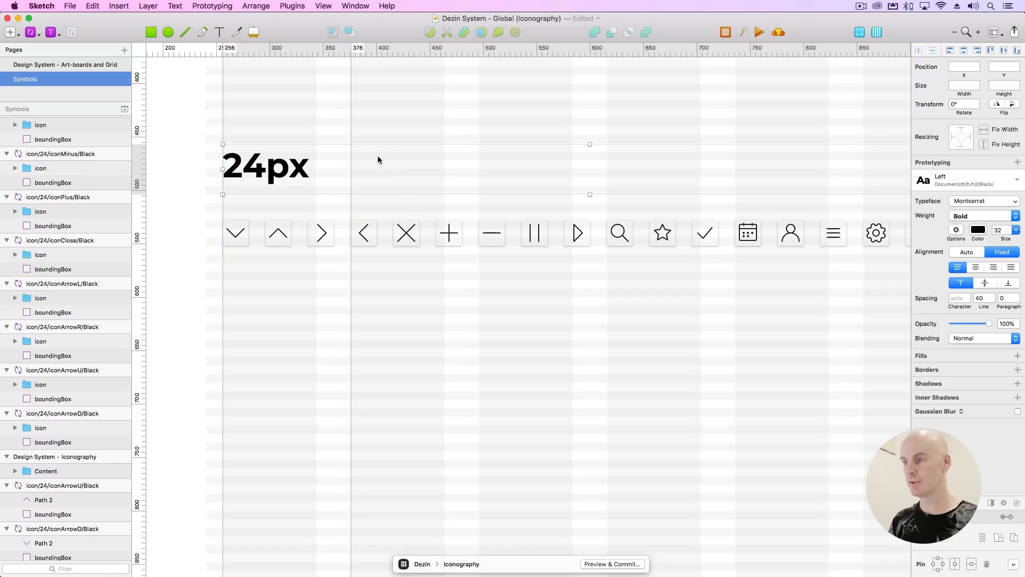
{"action": "scroll", "coordinate": [377, 156], "scroll_direction": "right", "scroll_amount": 10}
{"action": "left_click", "coordinate": [360, 223]}
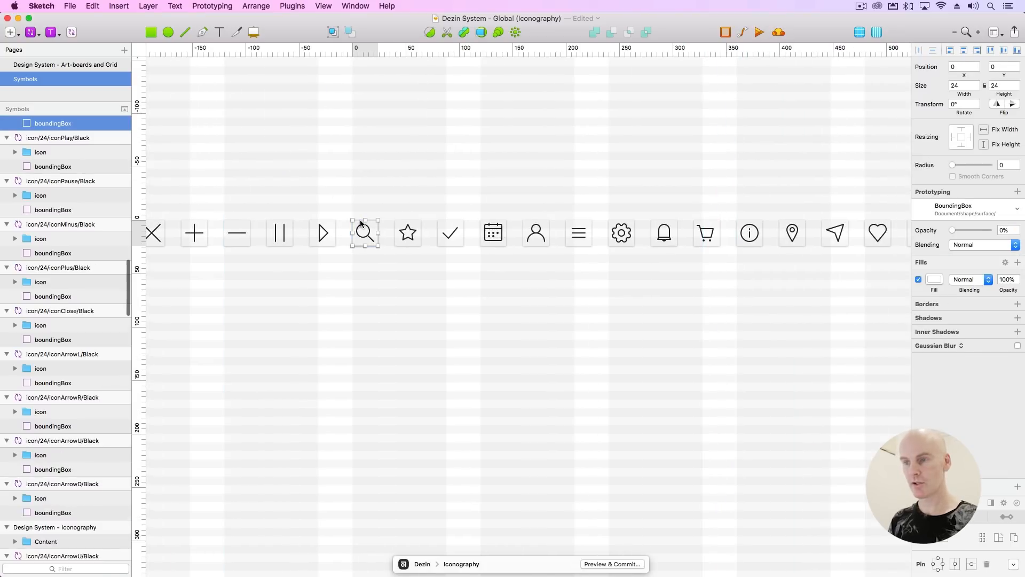
{"action": "key", "text": "super+2"}
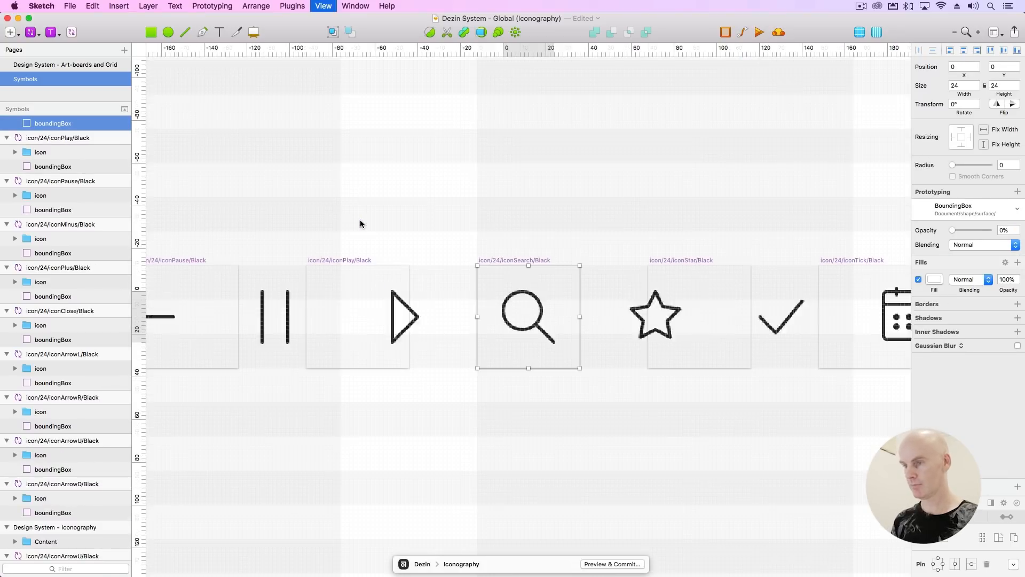
Duplicate the icon/24/iconSearch/Black symbol 8 px below the original and delete all the layers inside the copy.
{"action": "left_click", "coordinate": [389, 129]}
{"action": "left_click_drag", "start_coordinate": [389, 129], "coordinate": [393, 265]}
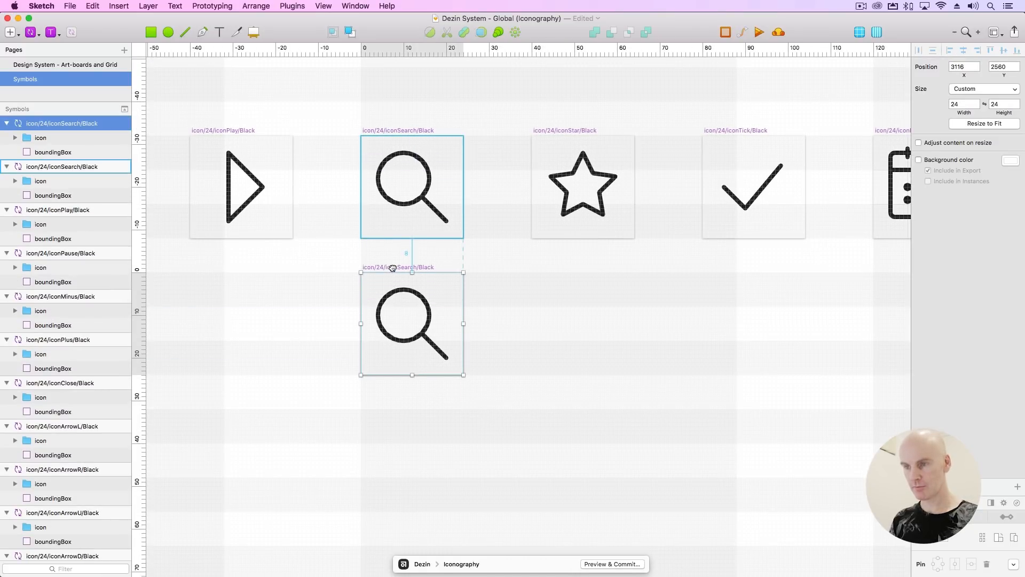
{"action": "left_click", "coordinate": [504, 303]}
{"action": "double_click", "coordinate": [424, 304]}
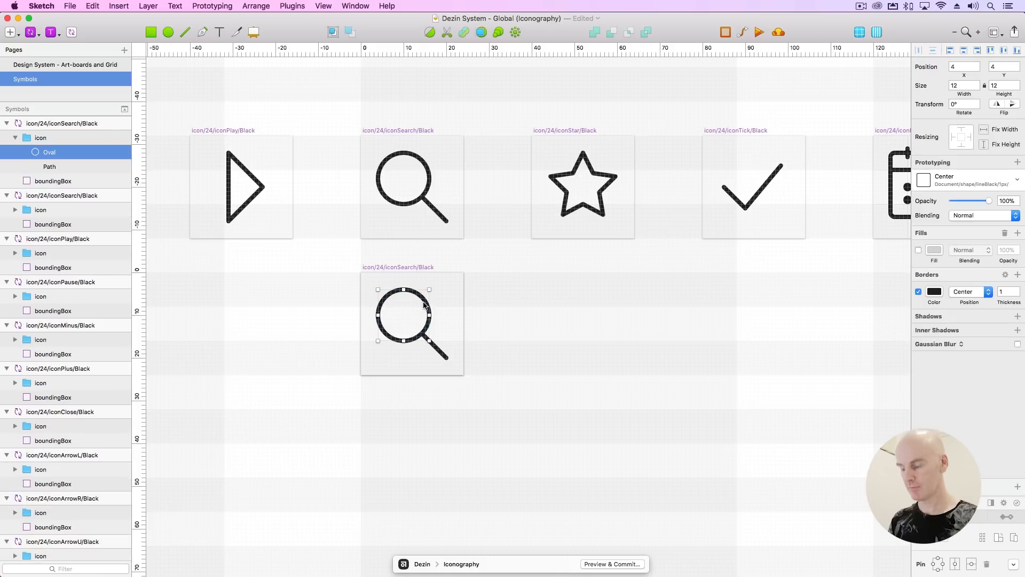
{"action": "key", "text": "Delete"}
{"action": "left_click", "coordinate": [58, 153]}
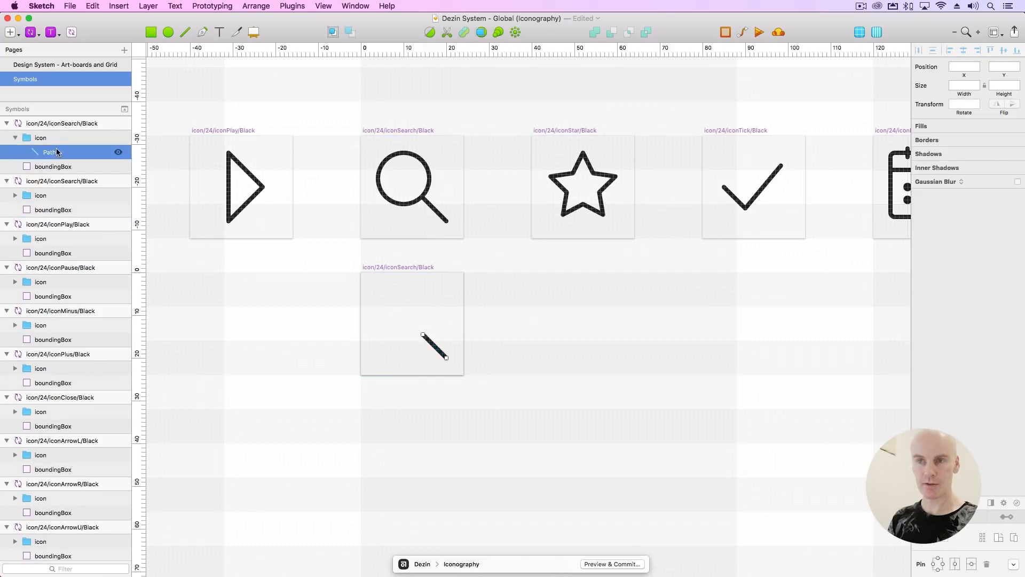
{"action": "key", "text": "Delete"}
{"action": "left_click", "coordinate": [56, 138]}
{"action": "left_click", "coordinate": [534, 347]}
Draw a 24 × 24 px rectangle over the empty search symbol and give it the shape/surface/BoundingBox layer style.
{"action": "left_click", "coordinate": [377, 276]}
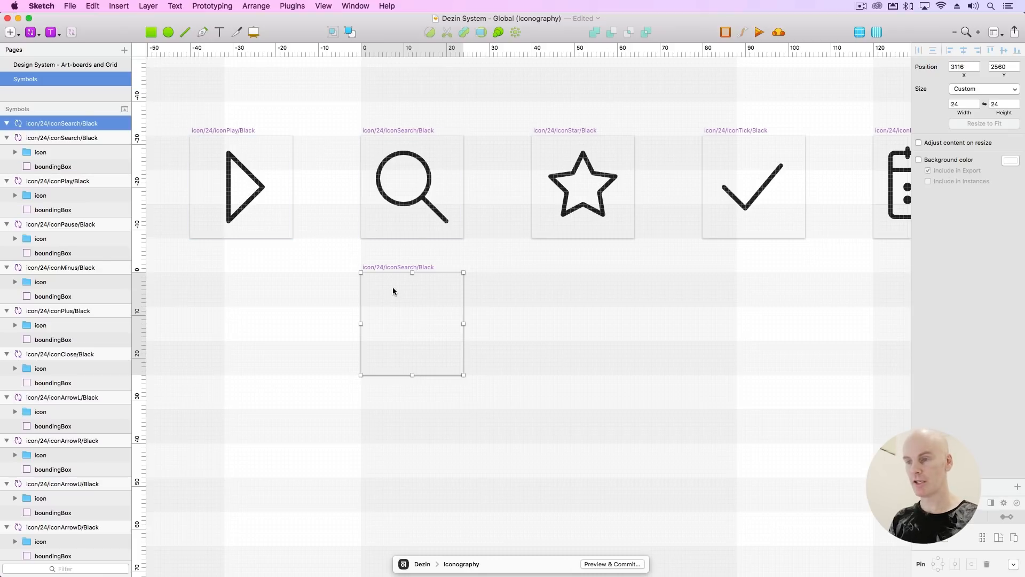
{"action": "key", "text": "r"}
{"action": "left_click_drag", "start_coordinate": [361, 273], "coordinate": [464, 374]}
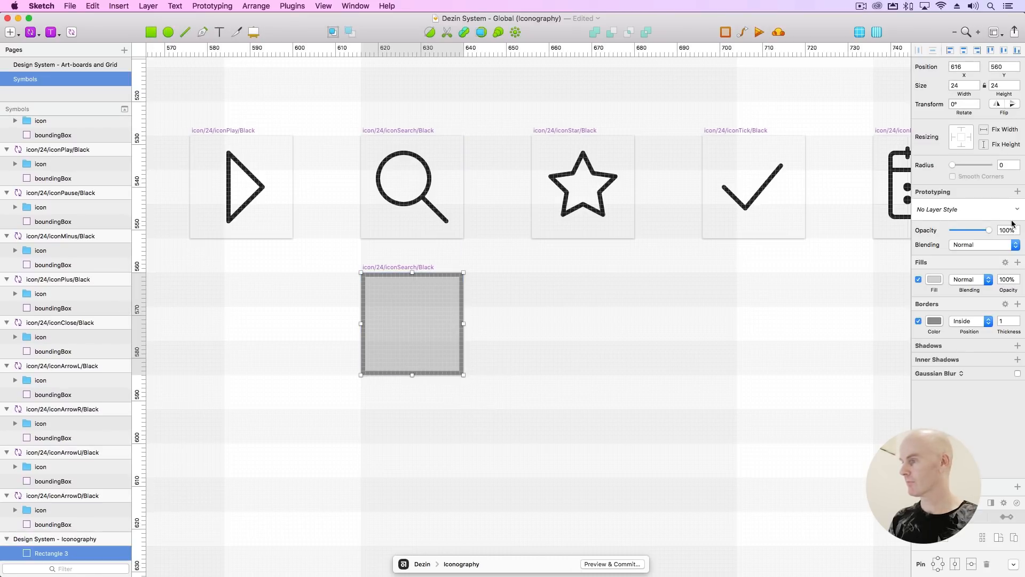
{"action": "left_click", "coordinate": [988, 211]}
{"action": "mouse_move", "coordinate": [966, 240]}
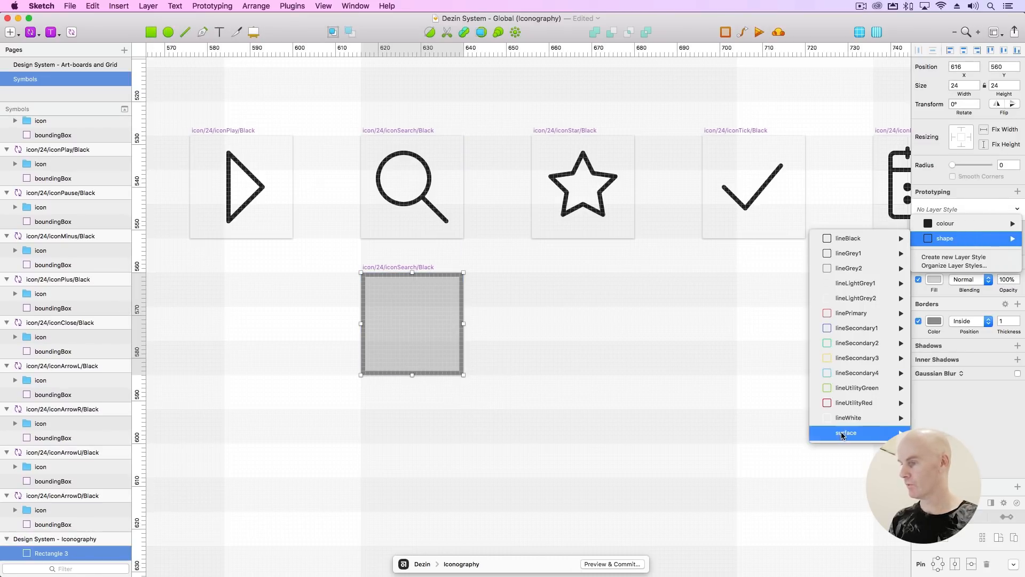
{"action": "mouse_move", "coordinate": [847, 433]}
{"action": "left_click", "coordinate": [781, 431]}
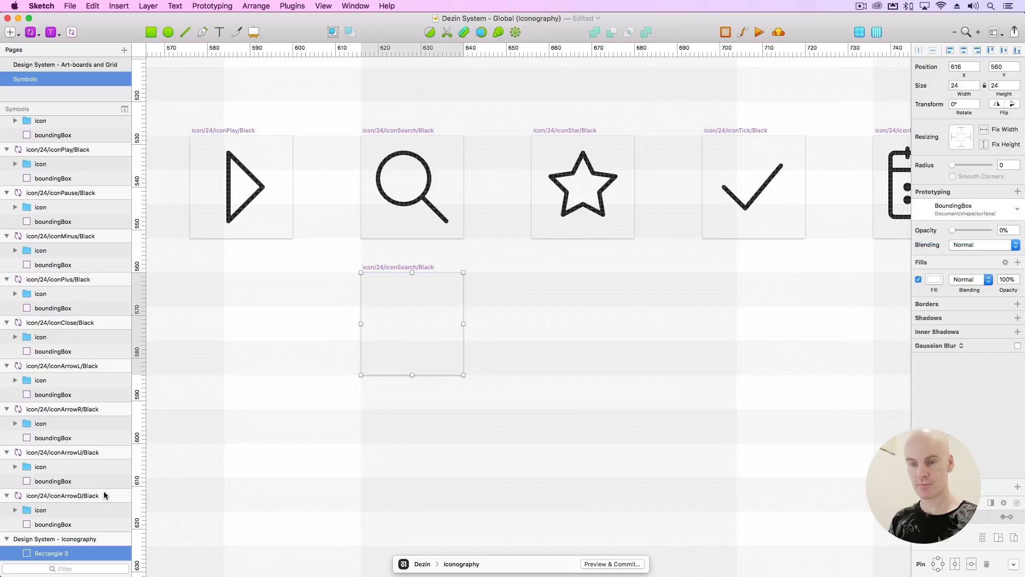
Rename the new rectangle layer as boundingBox.
{"action": "scroll", "coordinate": [48, 416], "scroll_direction": "down", "scroll_amount": 5}
{"action": "double_click", "coordinate": [45, 411]}
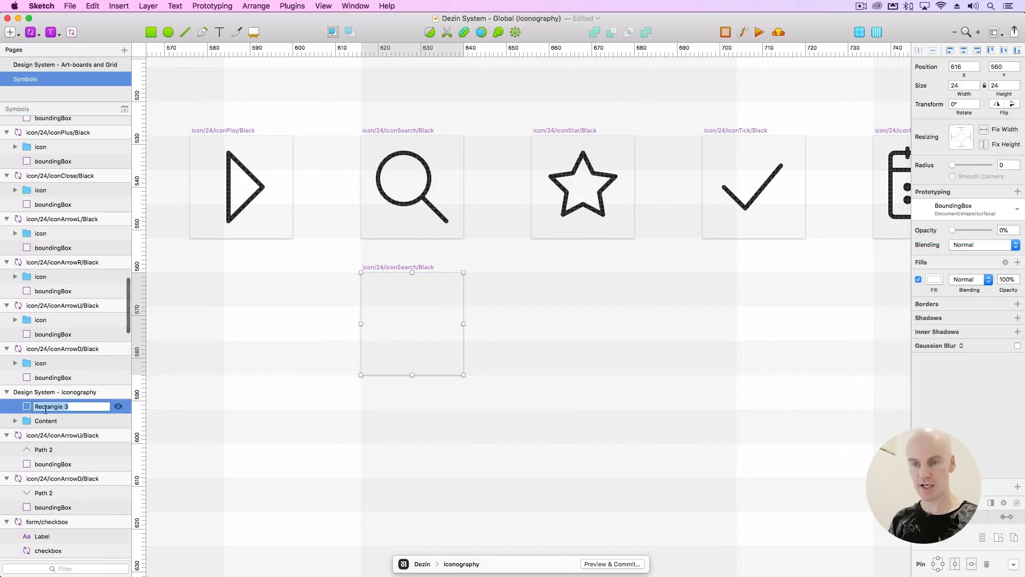
{"action": "type", "text": "boundingBox"}
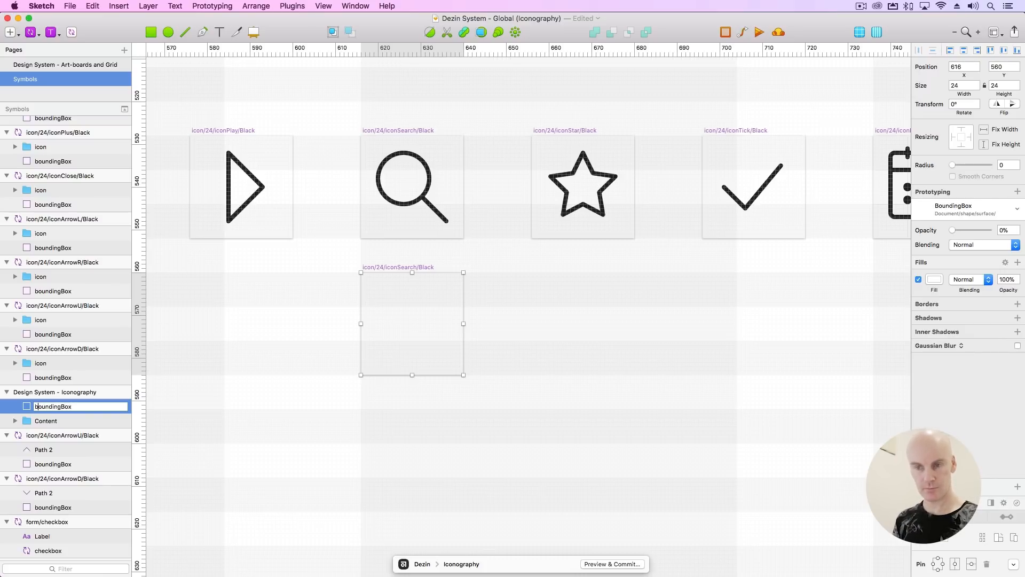
{"action": "key", "text": "Return"}
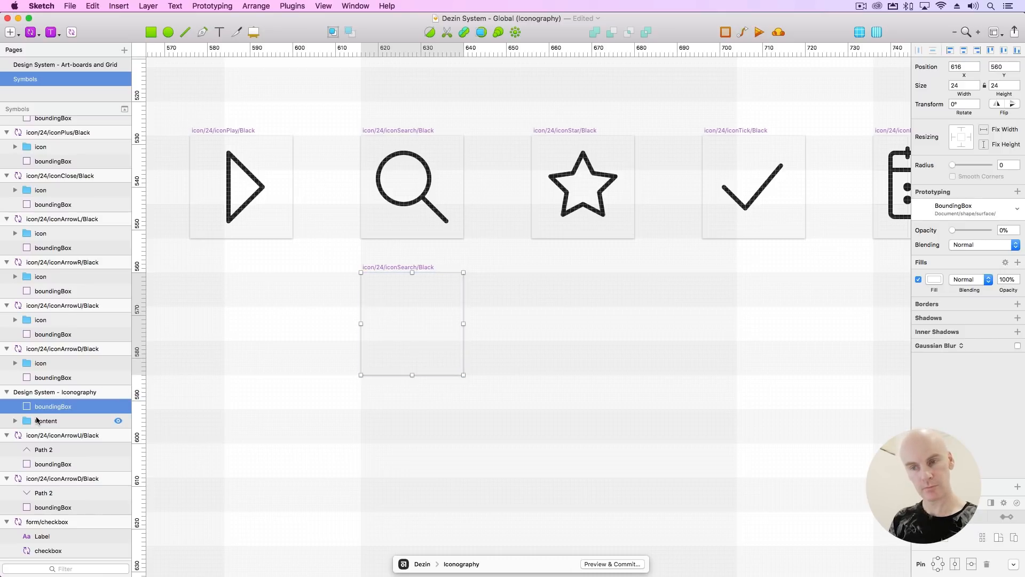
Move the new boundingBox layer from the Iconography artboard into the emptied search symbol and find it in the layer list.
{"action": "key", "text": "super+x"}
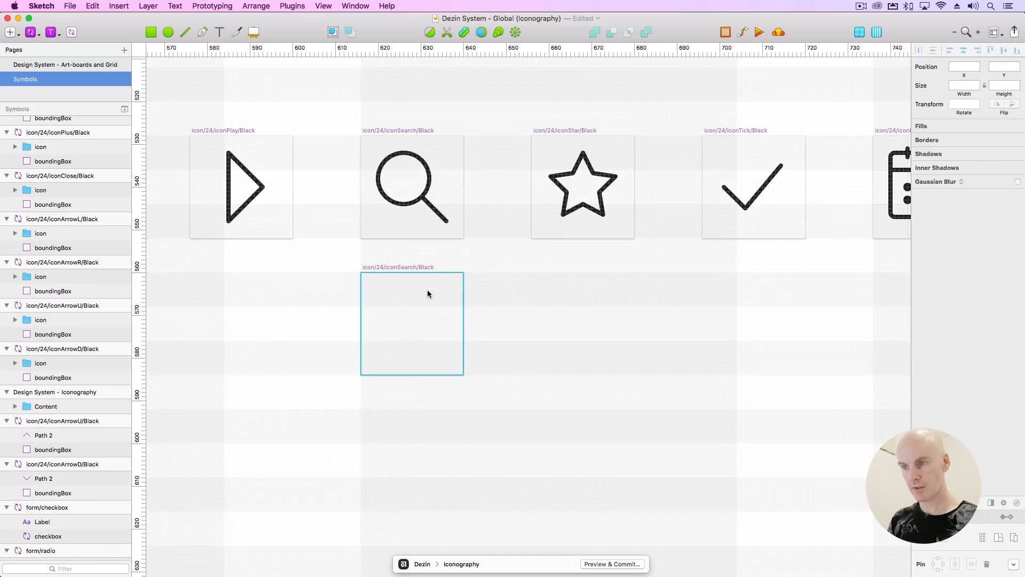
{"action": "left_click", "coordinate": [427, 290]}
{"action": "key", "text": "super+v"}
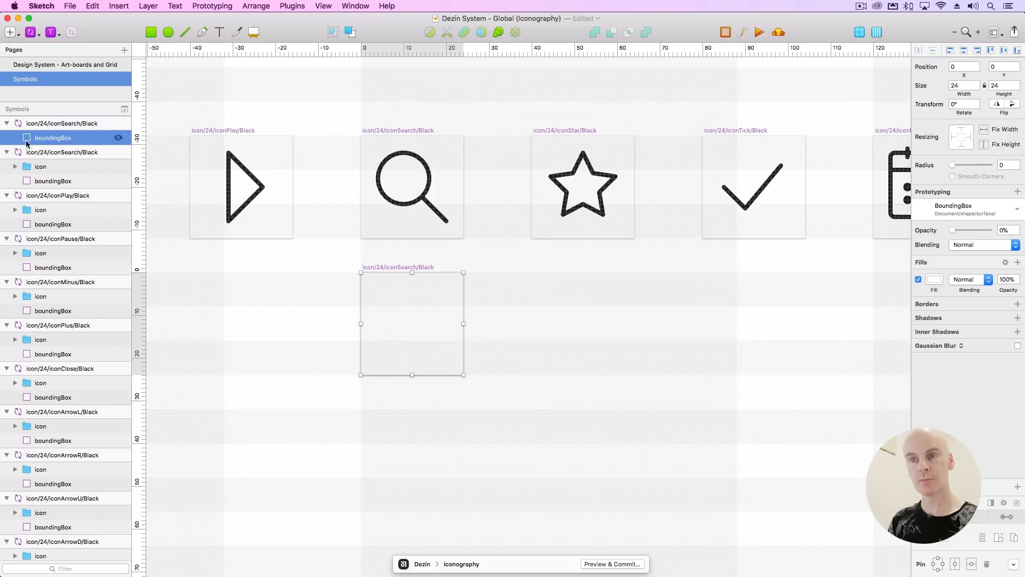
{"action": "scroll", "coordinate": [88, 296], "scroll_direction": "up", "scroll_amount": 4}
{"action": "left_click", "coordinate": [62, 329]}
{"action": "left_click", "coordinate": [62, 343]}
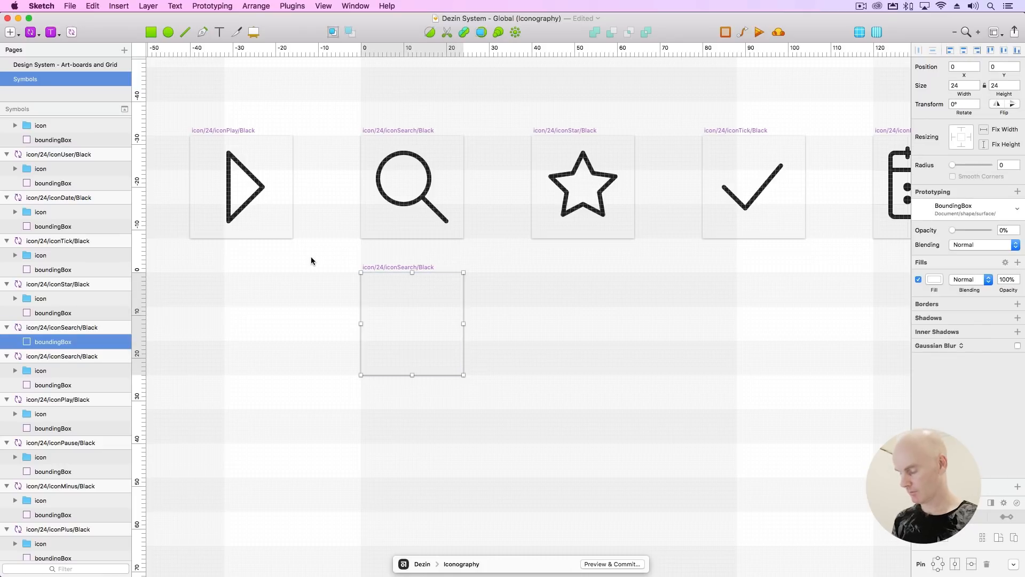
Show the grid on the emptied search symbol and view it beside the original icons.
{"action": "key", "text": "super+plus"}
{"action": "left_click_drag", "start_coordinate": [311, 257], "coordinate": [210, 262]}
{"action": "key", "text": "ctrl+g"}
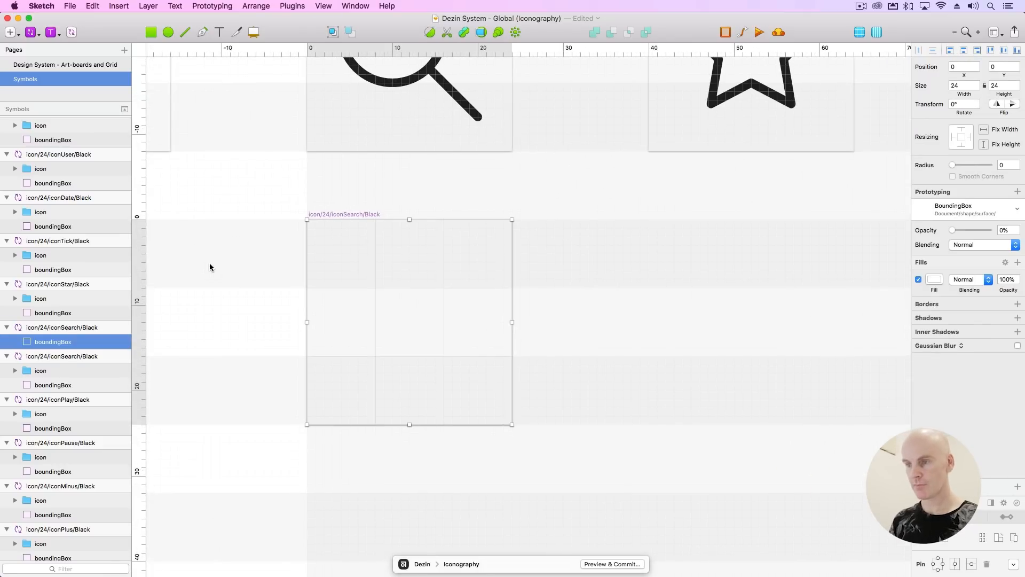
{"action": "key", "text": "super+plus"}
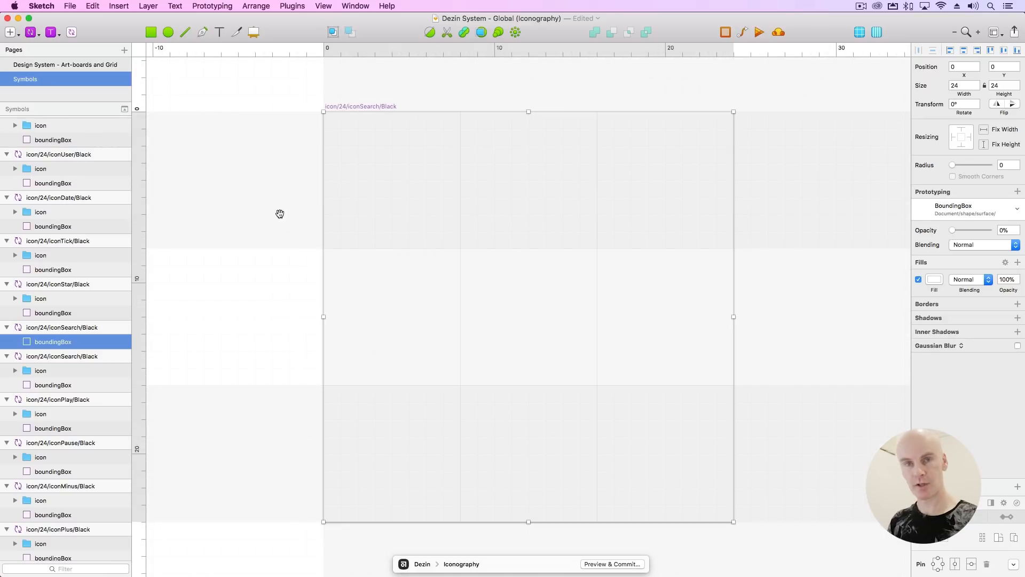
{"action": "scroll", "coordinate": [284, 216], "scroll_direction": "right", "scroll_amount": 1}
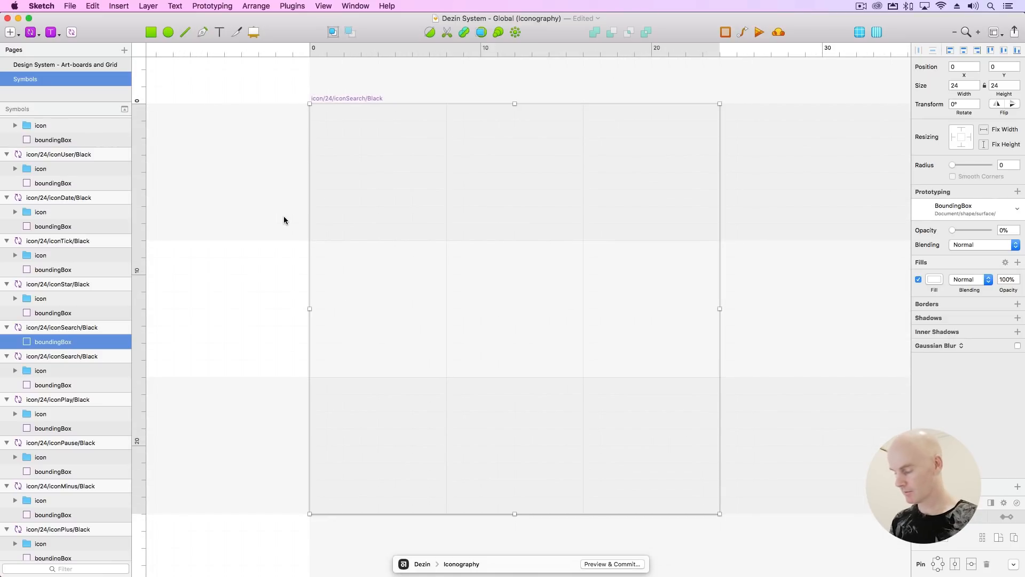
{"action": "key", "text": "super+minus"}
{"action": "left_click_drag", "start_coordinate": [284, 219], "coordinate": [99, 219]}
{"action": "key", "text": "super+minus"}
{"action": "left_click_drag", "start_coordinate": [445, 277], "coordinate": [500, 302]}
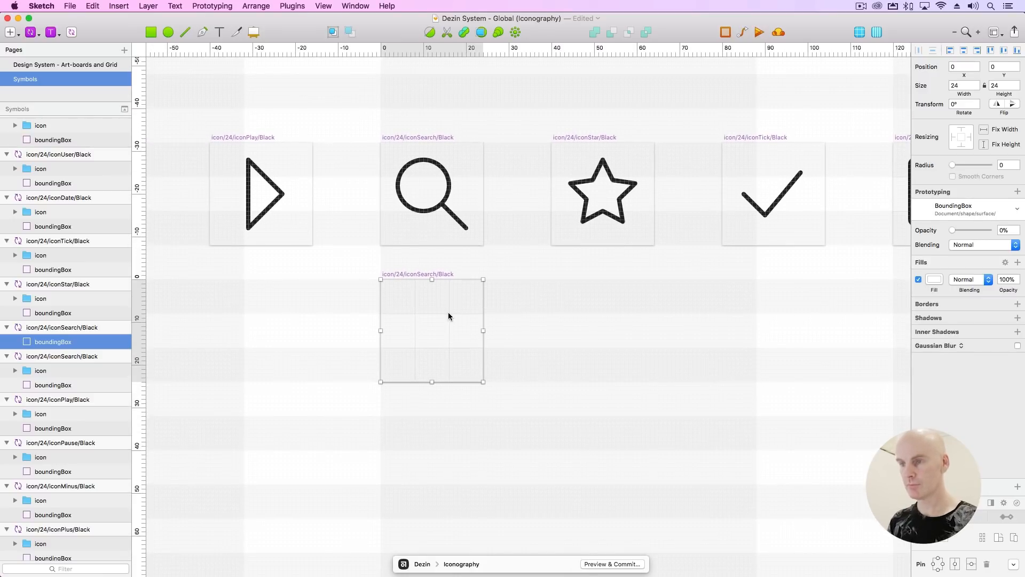
Examine the original search icon's circle and compare the icon with the empty gridded symbol below it.
{"action": "left_click", "coordinate": [425, 162]}
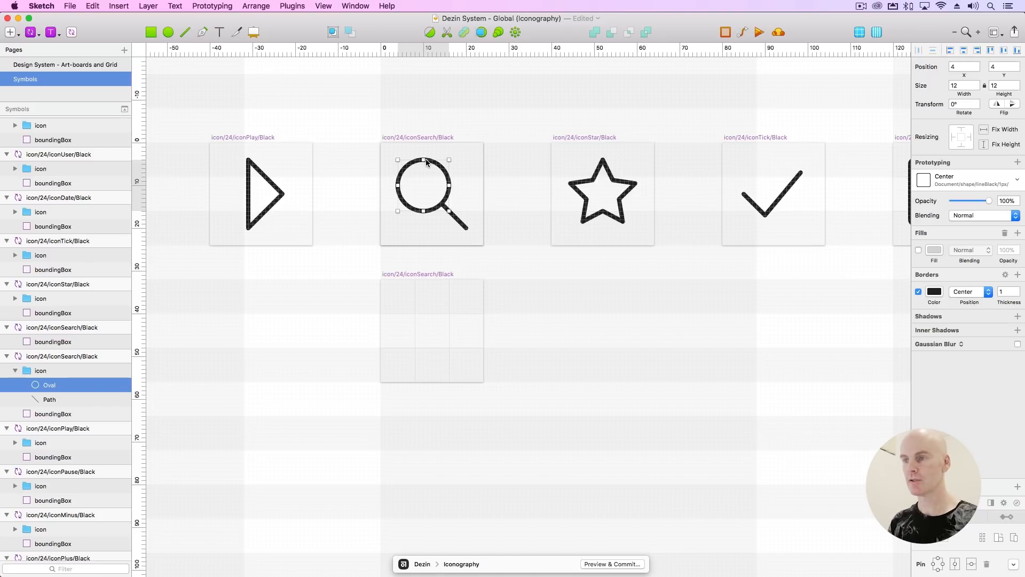
{"action": "left_click", "coordinate": [491, 200]}
{"action": "scroll", "coordinate": [520, 160], "scroll_direction": "up", "scroll_amount": 5}
{"action": "scroll", "coordinate": [521, 160], "scroll_direction": "down", "scroll_amount": 2}
{"action": "left_click", "coordinate": [470, 195]}
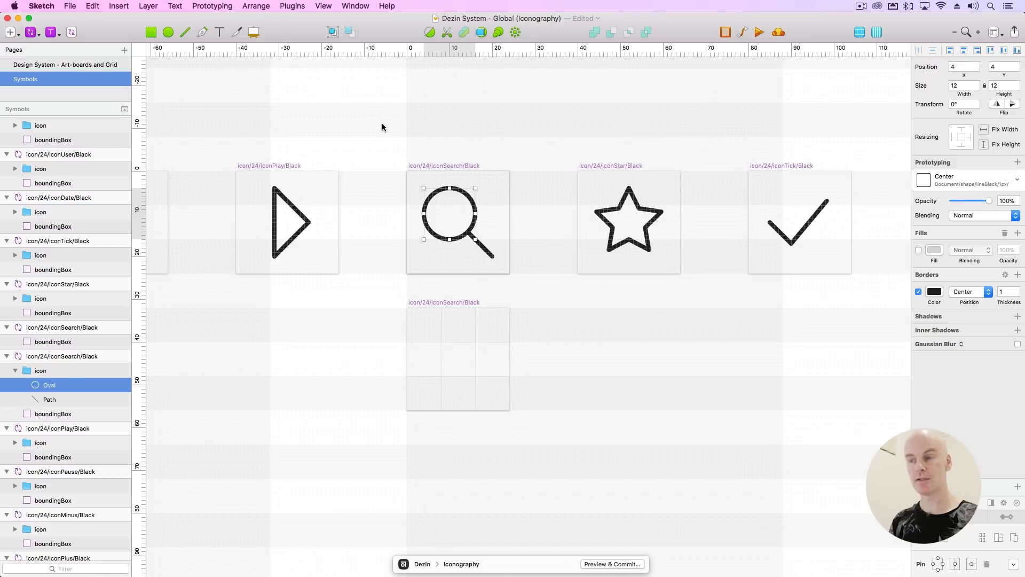
{"action": "left_click", "coordinate": [563, 382]}
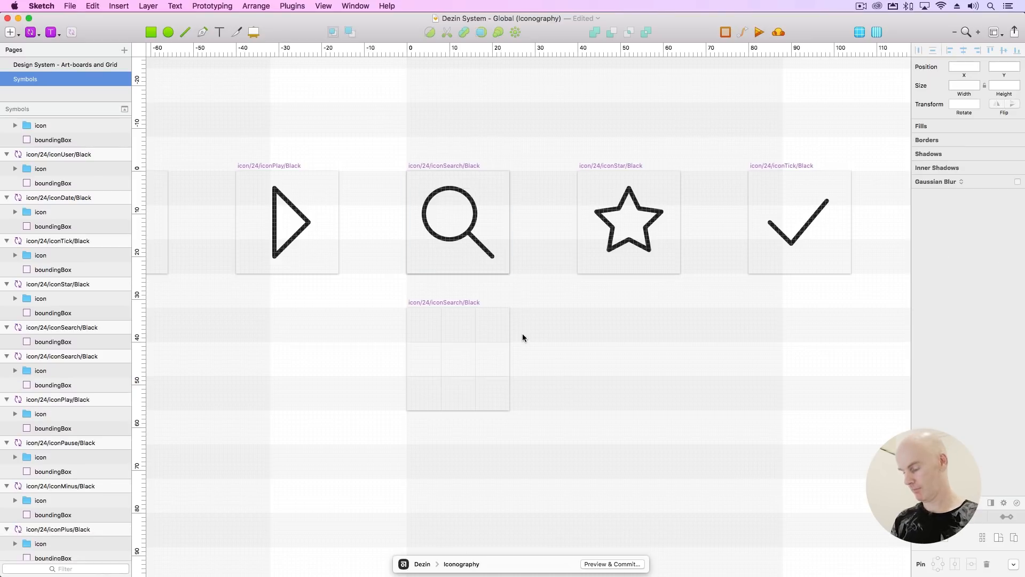
{"action": "key", "text": "super+plus"}
{"action": "left_click_drag", "start_coordinate": [529, 340], "coordinate": [588, 360]}
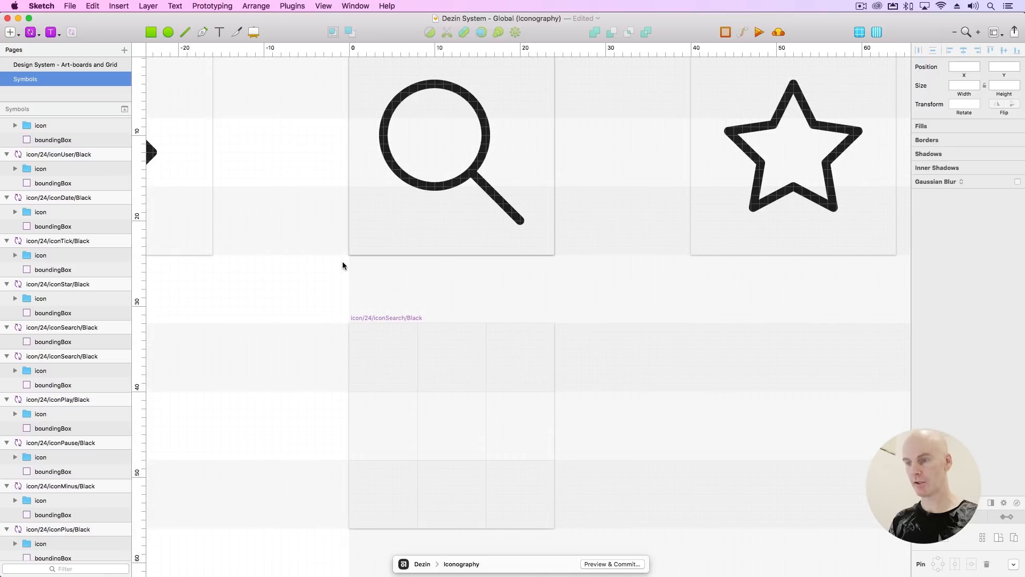
{"action": "left_click_drag", "start_coordinate": [304, 252], "coordinate": [316, 265]}
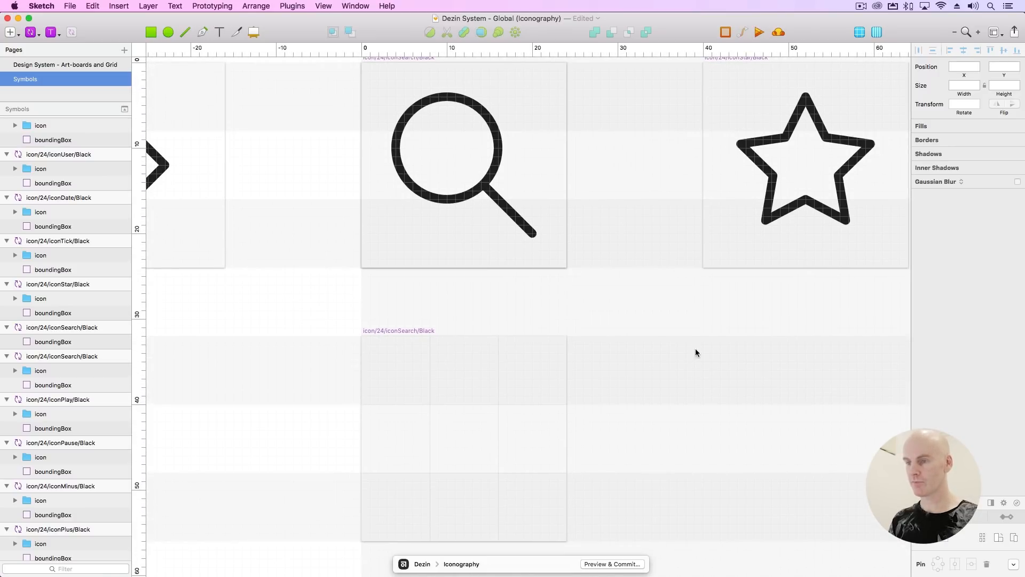
Draw a 12 × 12 oval at X 4, Y 4 in the emptied search symbol.
{"action": "left_click", "coordinate": [483, 379]}
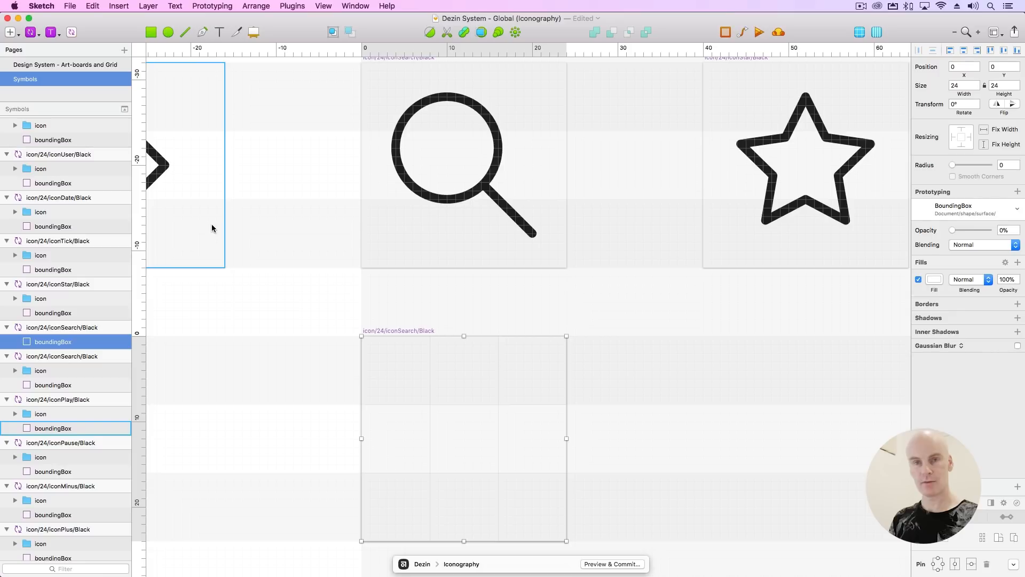
{"action": "key", "text": "o"}
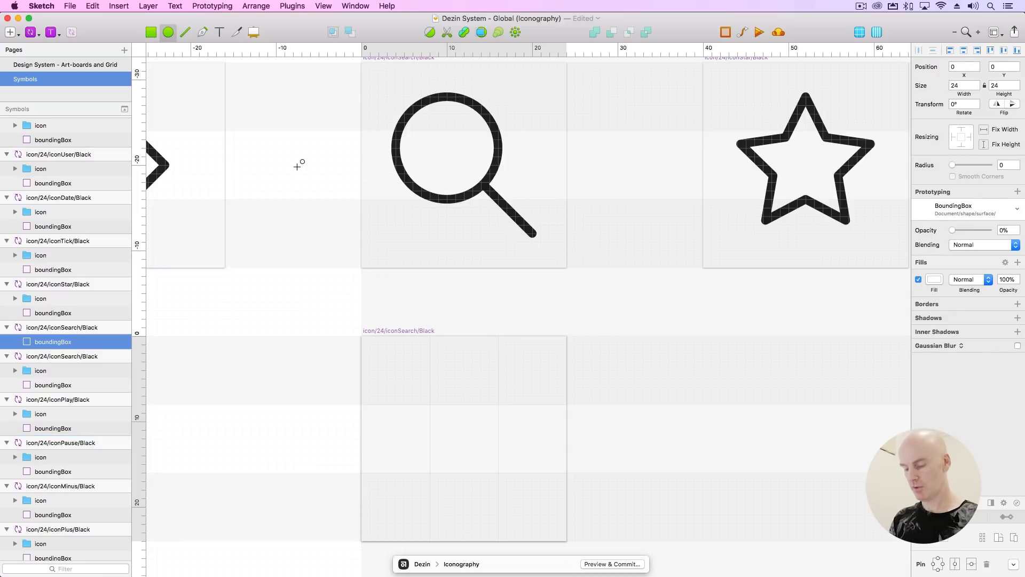
{"action": "left_click", "coordinate": [167, 33]}
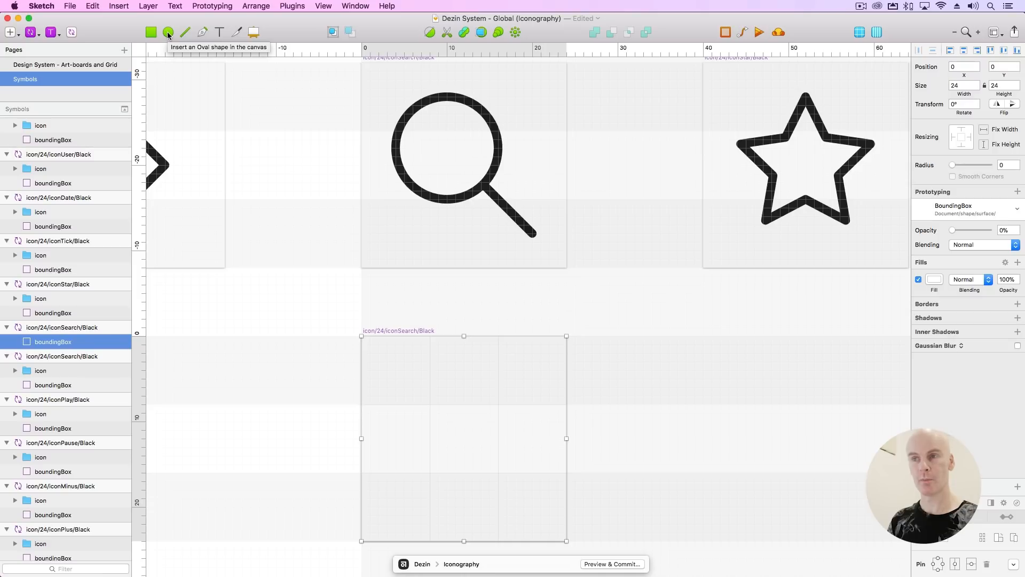
{"action": "left_click", "coordinate": [167, 33]}
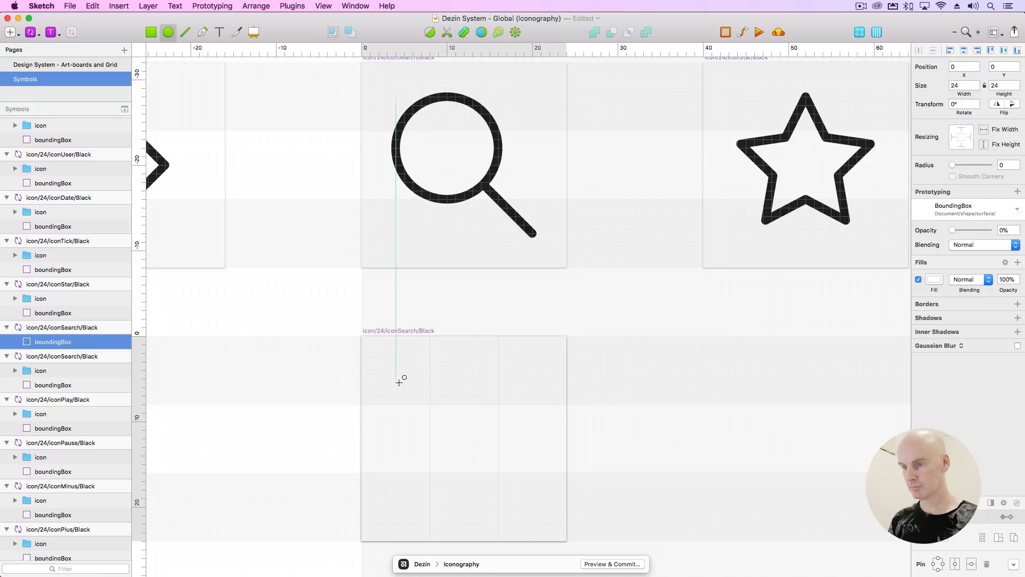
{"action": "left_click_drag", "start_coordinate": [395, 370], "coordinate": [497, 472]}
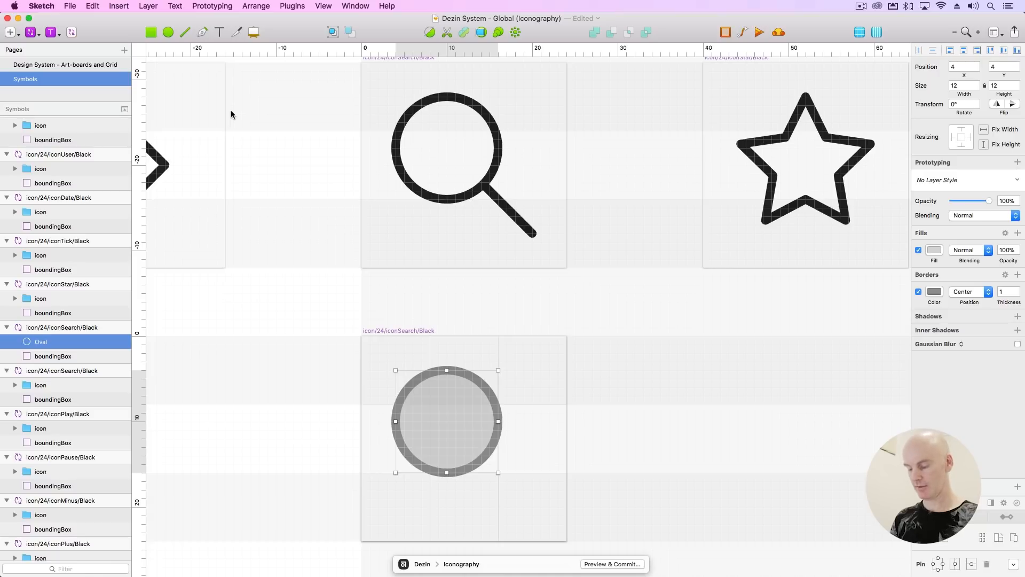
Draw the search icon's diagonal handle as a line from 19.5, 19.5 to 14.5, 14.5 on the circle's edge.
{"action": "key", "text": "l"}
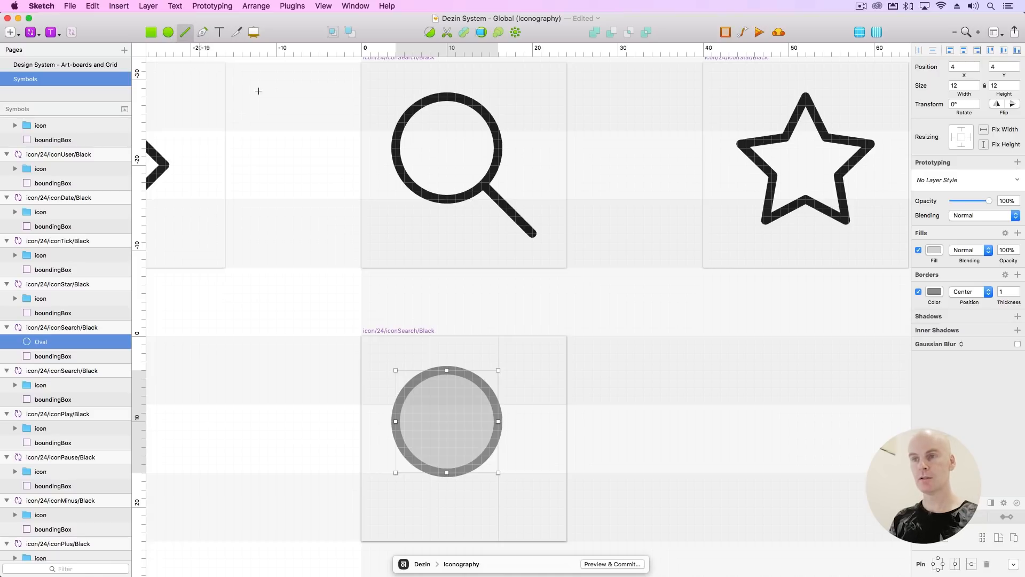
{"action": "key", "text": "Escape"}
{"action": "left_click", "coordinate": [186, 33]}
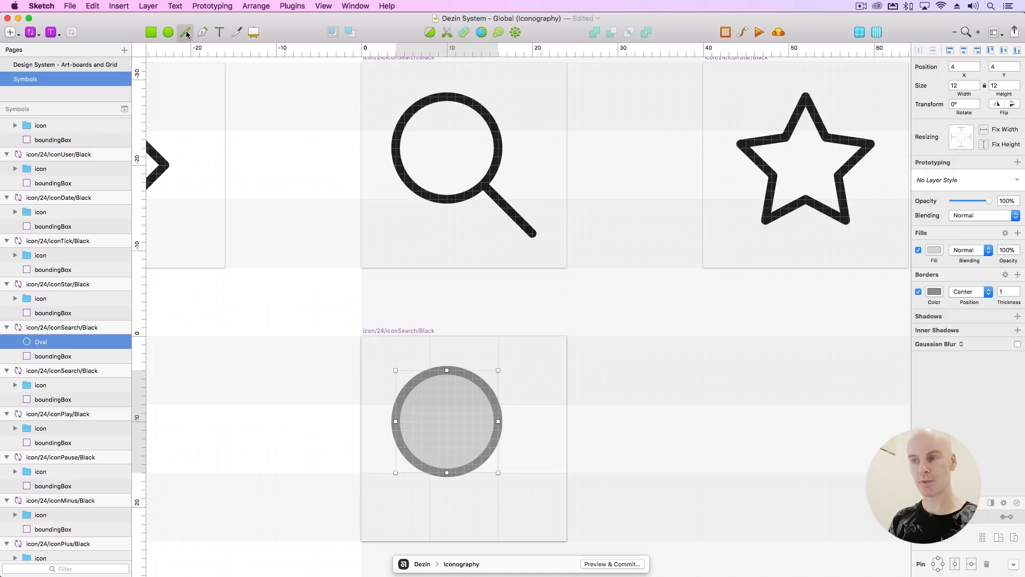
{"action": "mouse_move", "coordinate": [528, 503]}
{"action": "left_mouse_down"}
{"action": "mouse_move", "coordinate": [490, 460]}
{"action": "mouse_move", "coordinate": [551, 444]}
{"action": "mouse_move", "coordinate": [487, 458]}
{"action": "left_mouse_up"}
Apply the shared layer style shape/lineBlack/1px/Center to the new search icon's oval and line.
{"action": "left_click", "coordinate": [480, 385]}
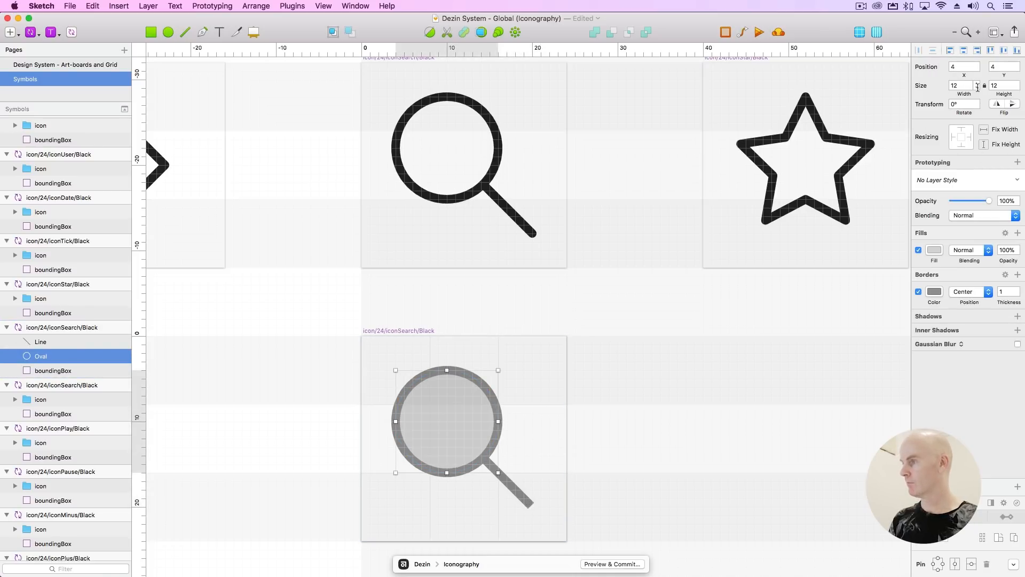
{"action": "left_click", "coordinate": [515, 488], "text": "shift"}
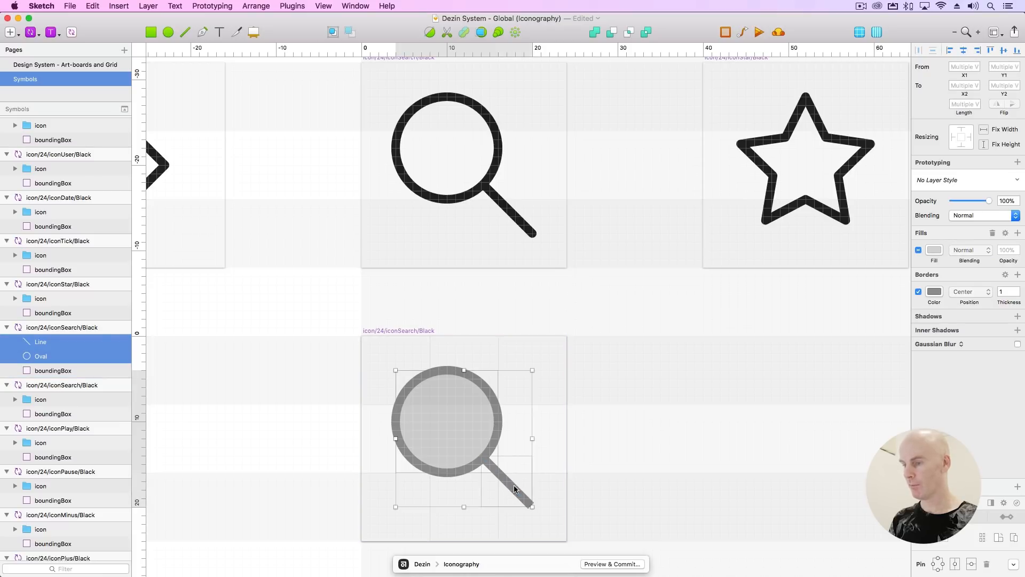
{"action": "left_click", "coordinate": [952, 180]}
{"action": "mouse_move", "coordinate": [953, 211]}
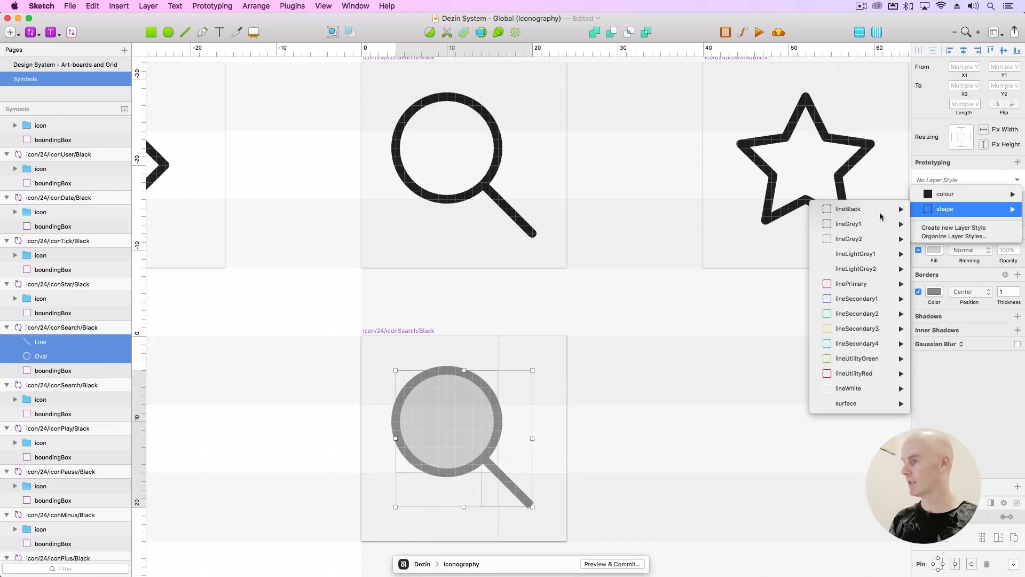
{"action": "mouse_move", "coordinate": [854, 209]}
{"action": "mouse_move", "coordinate": [777, 211]}
{"action": "left_click", "coordinate": [719, 209]}
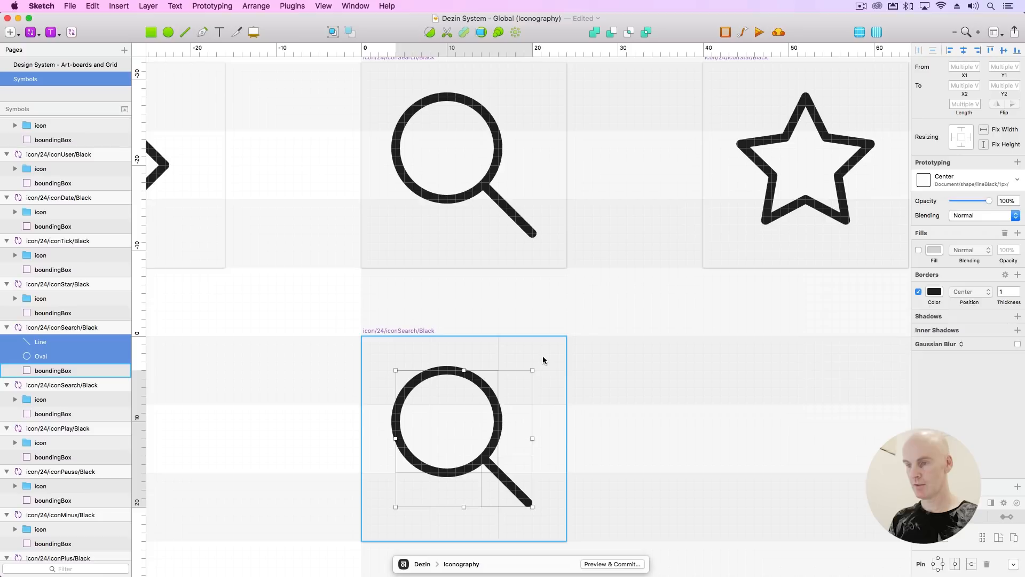
{"action": "left_click", "coordinate": [607, 338]}
Group the new search icon's line and oval and rename the group as icon.
{"action": "left_click", "coordinate": [469, 390]}
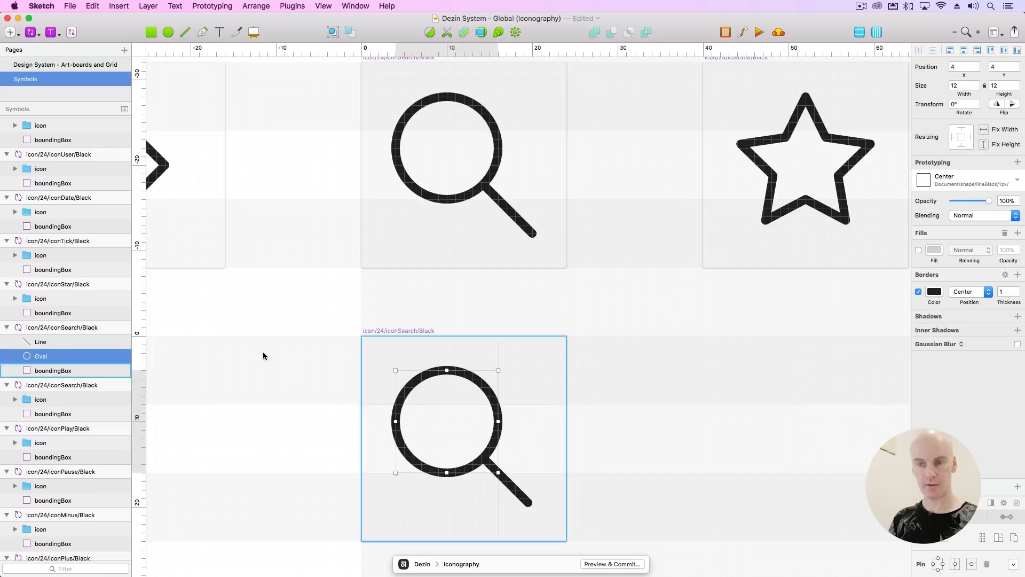
{"action": "left_click", "coordinate": [47, 345], "text": "shift"}
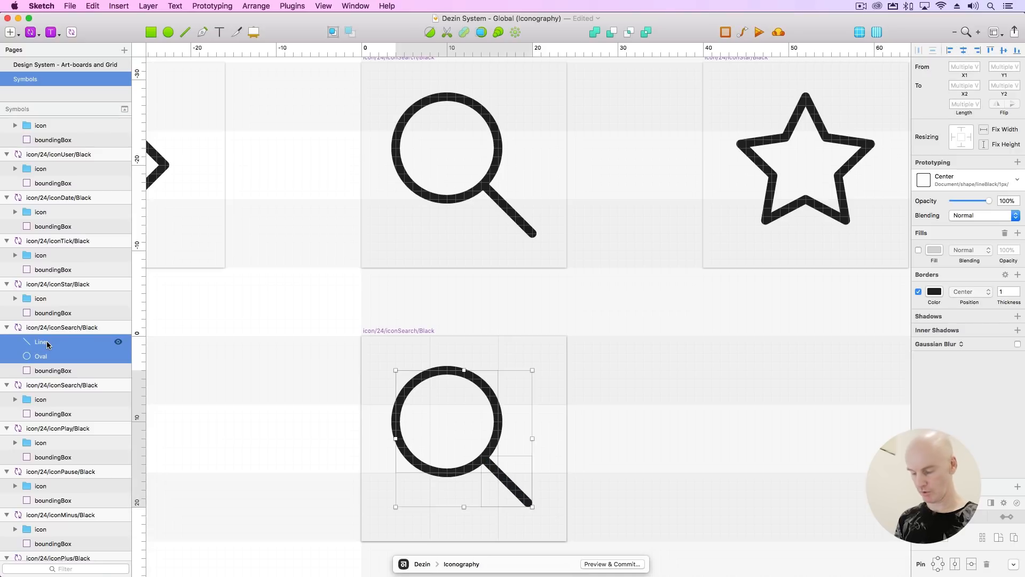
{"action": "key", "text": "super+g"}
{"action": "double_click", "coordinate": [79, 342]}
{"action": "type", "text": "ic"}
{"action": "key", "text": "Return"}
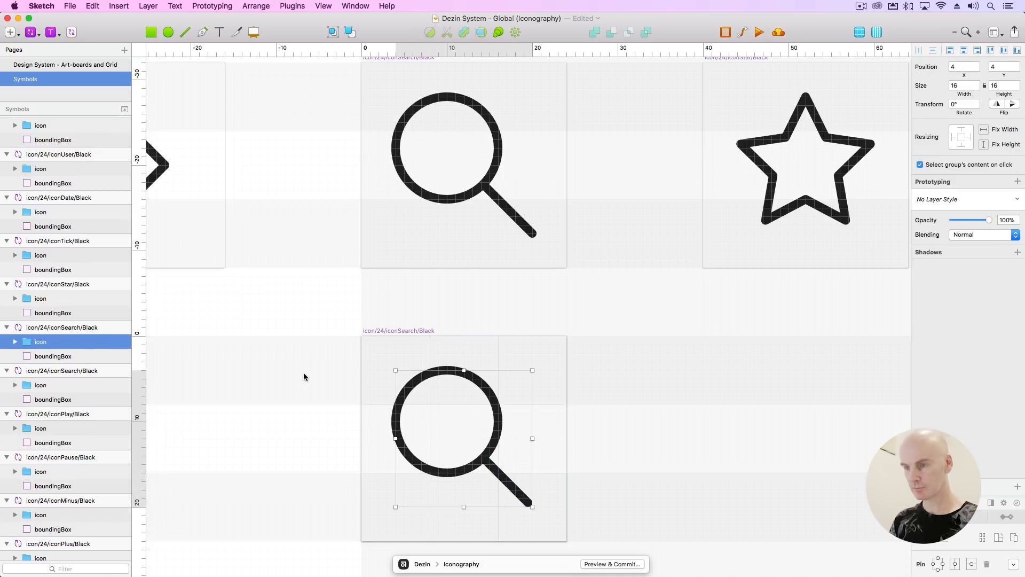
Examine the new search icon's circle, handle and bounding box against the grid at close range.
{"action": "left_click", "coordinate": [299, 405]}
{"action": "scroll", "coordinate": [465, 329], "scroll_direction": "down", "scroll_amount": 2}
{"action": "left_click_drag", "start_coordinate": [647, 306], "coordinate": [655, 338]}
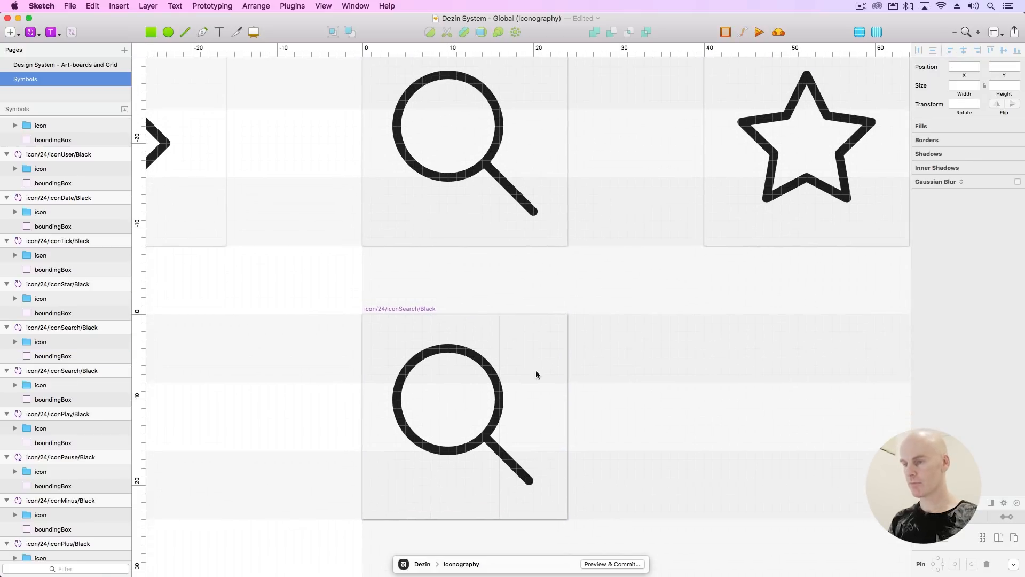
{"action": "left_click", "coordinate": [491, 375], "text": "super"}
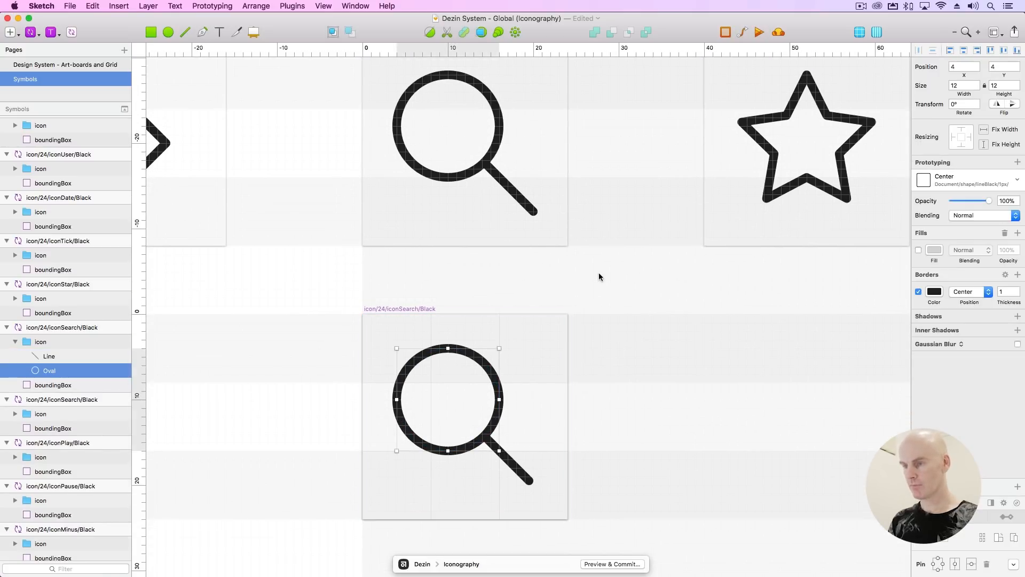
{"action": "left_click", "coordinate": [506, 464], "text": "shift+super"}
{"action": "left_click", "coordinate": [510, 461], "text": "shift+super"}
{"action": "key", "text": "super+plus"}
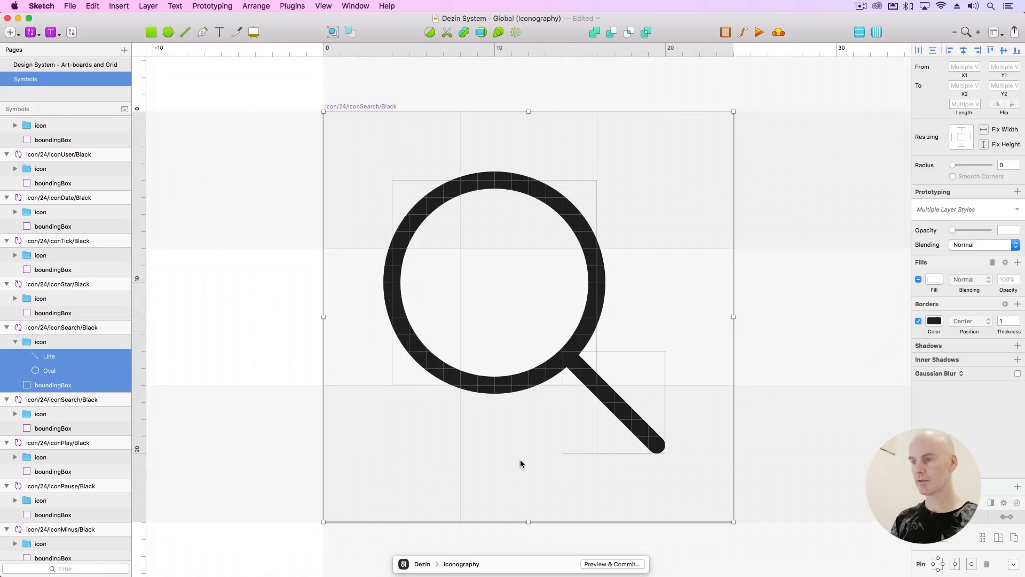
{"action": "scroll", "coordinate": [520, 462], "scroll_direction": "right", "scroll_amount": 4}
{"action": "left_click", "coordinate": [740, 349]}
{"action": "left_click", "coordinate": [468, 248], "text": "super"}
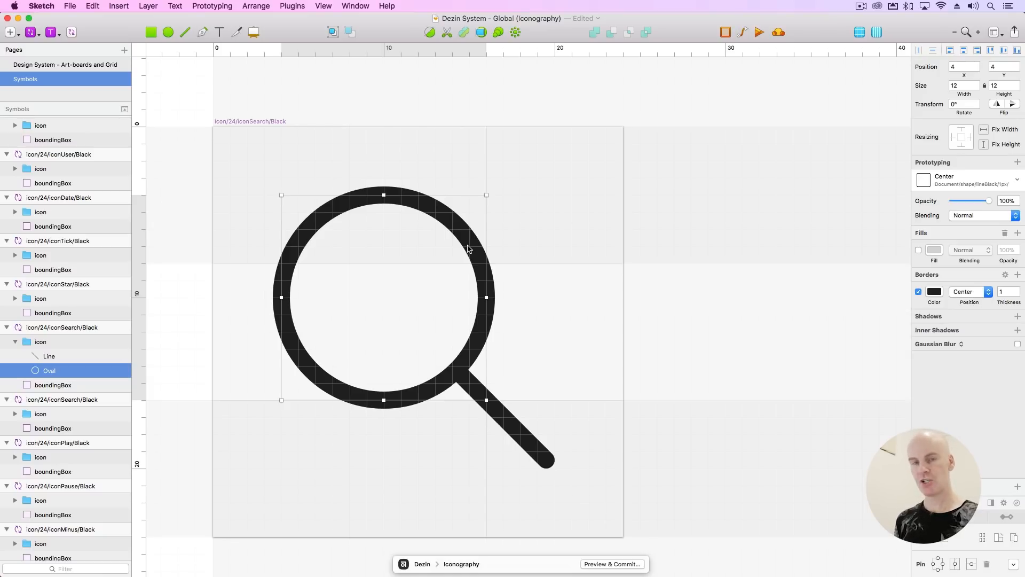
{"action": "key", "text": "super+s"}
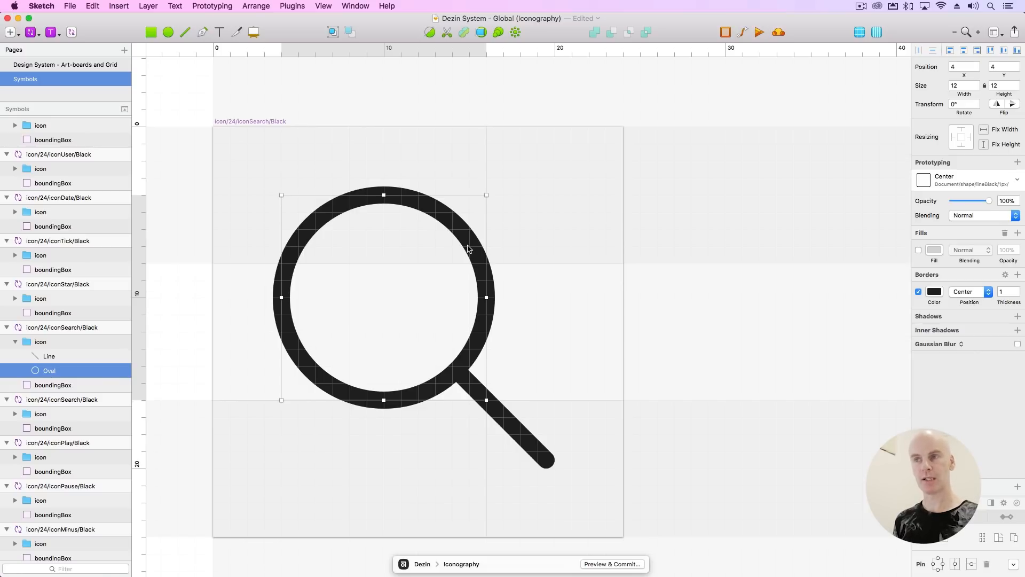
{"action": "left_click", "coordinate": [301, 6]}
{"action": "left_click", "coordinate": [321, 96]}
{"action": "left_click", "coordinate": [457, 417]}
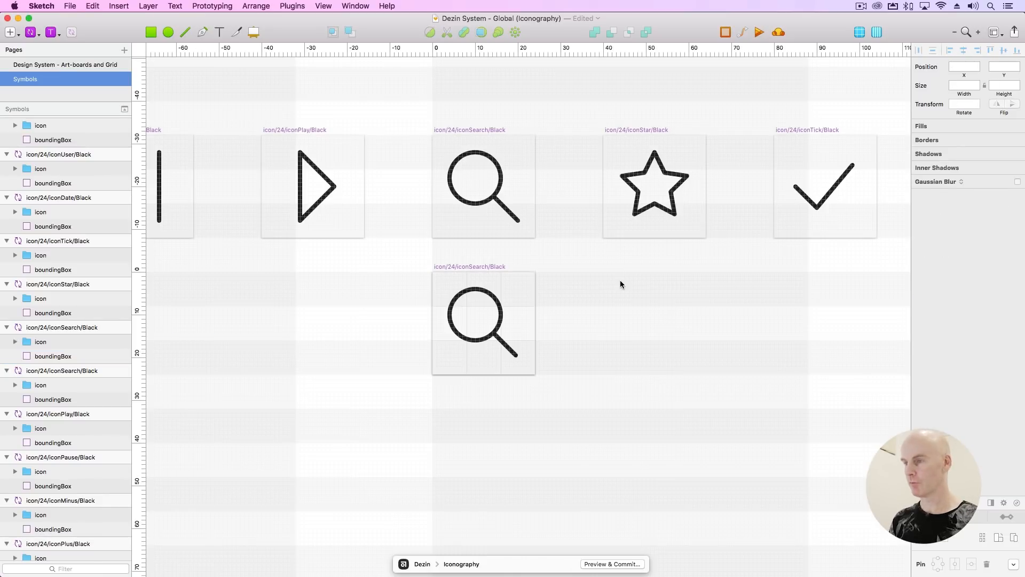
Duplicate the icon/24/iconDate/Black symbol and place the copy directly below the original.
{"action": "left_click_drag", "start_coordinate": [620, 280], "coordinate": [441, 274]}
{"action": "left_click", "coordinate": [497, 114]}
{"action": "left_click_drag", "start_coordinate": [497, 113], "coordinate": [502, 249]}
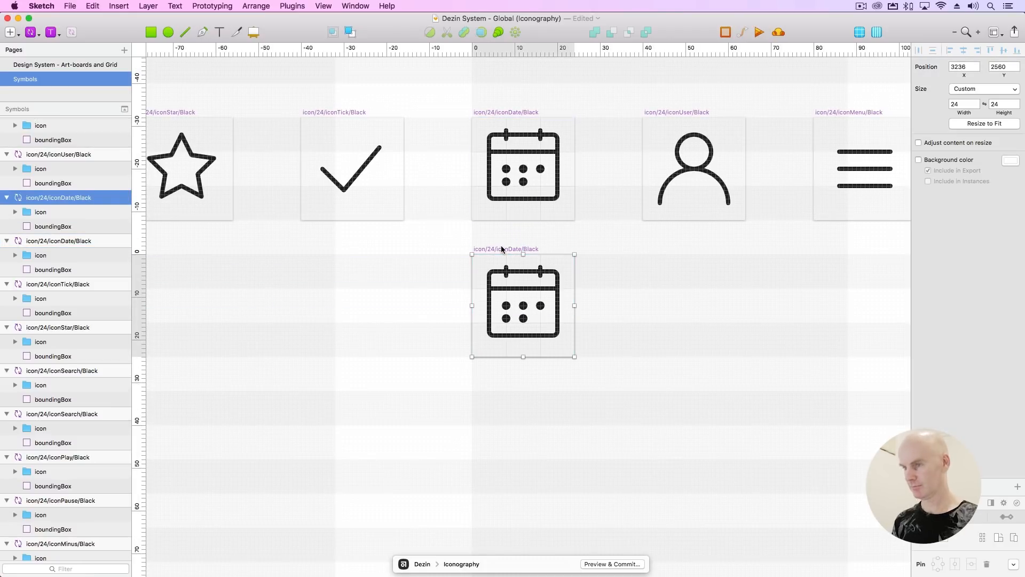
{"action": "key", "text": "super+plus"}
{"action": "left_click_drag", "start_coordinate": [432, 254], "coordinate": [351, 244]}
Delete the icon group from the duplicated date symbol, keeping only its boundingBox layer.
{"action": "left_click", "coordinate": [694, 240]}
{"action": "left_click", "coordinate": [495, 244], "text": "super"}
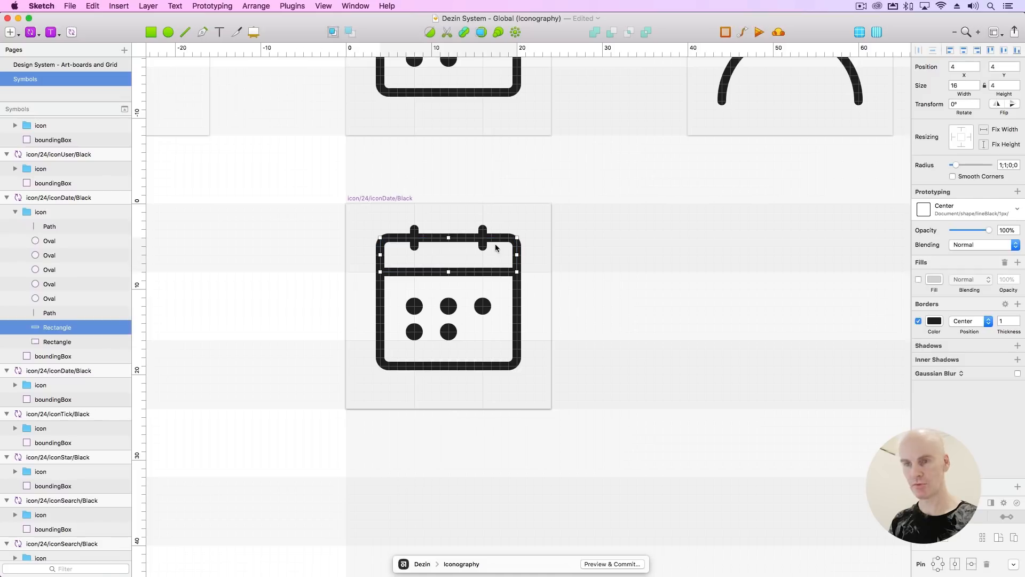
{"action": "left_click", "coordinate": [58, 341]}
{"action": "left_click", "coordinate": [50, 216]}
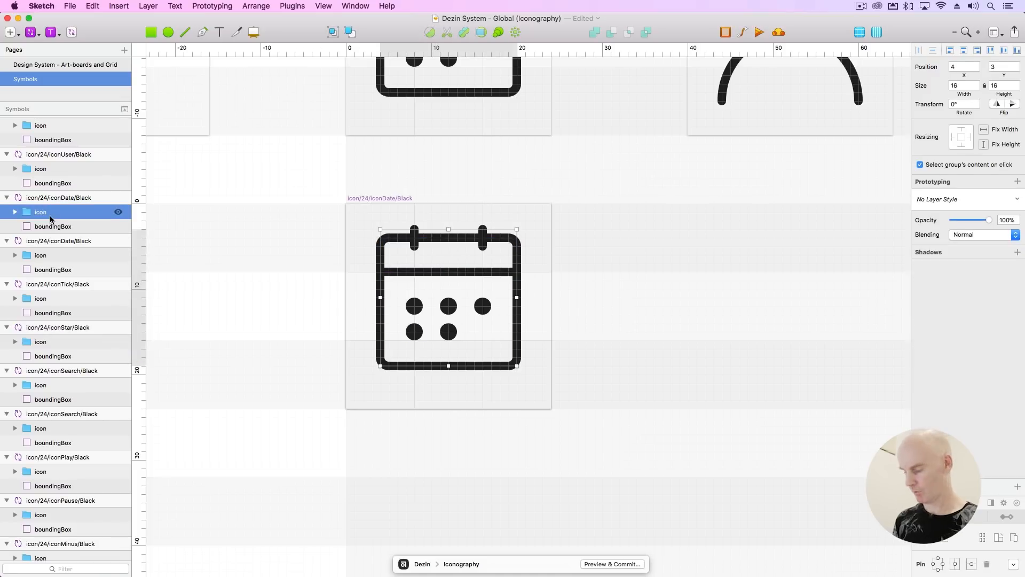
{"action": "key", "text": "BackSpace"}
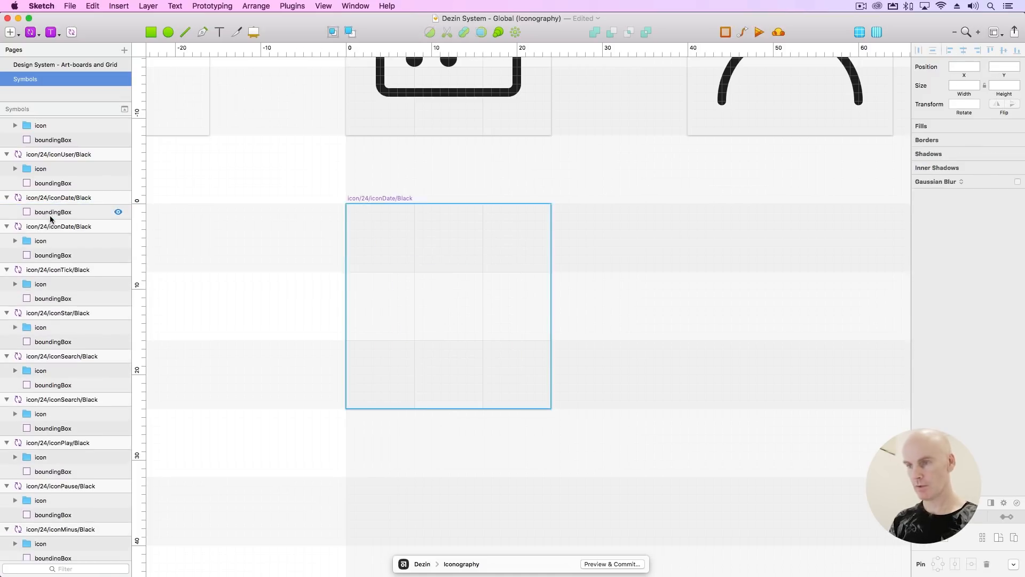
Draw a 16 × 4 rectangle at X 4, Y 4 in the emptied date symbol as the calendar header.
{"action": "left_click", "coordinate": [380, 293]}
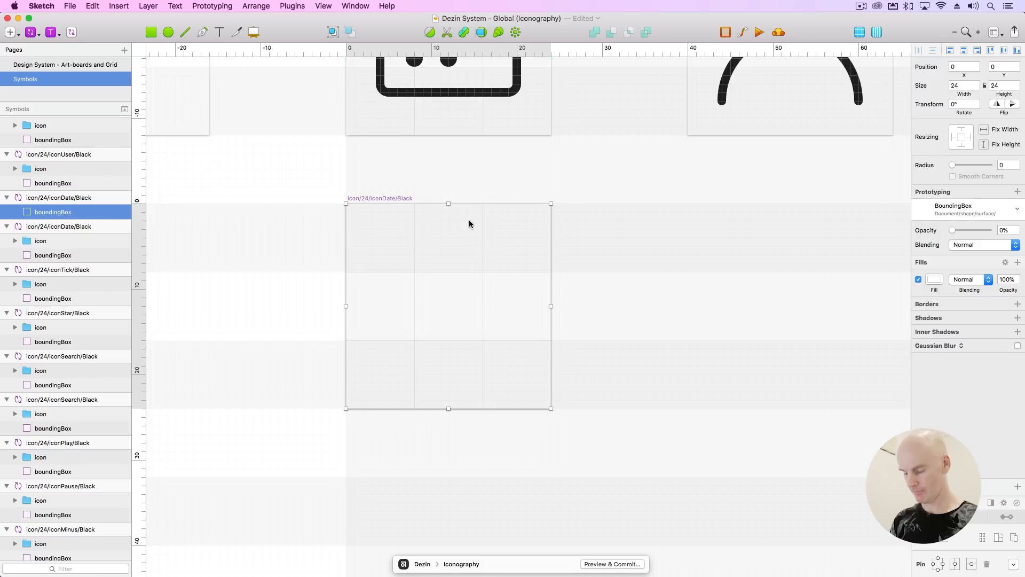
{"action": "scroll", "coordinate": [469, 224], "scroll_direction": "up", "scroll_amount": 3}
{"action": "scroll", "coordinate": [462, 288], "scroll_direction": "up", "scroll_amount": 2}
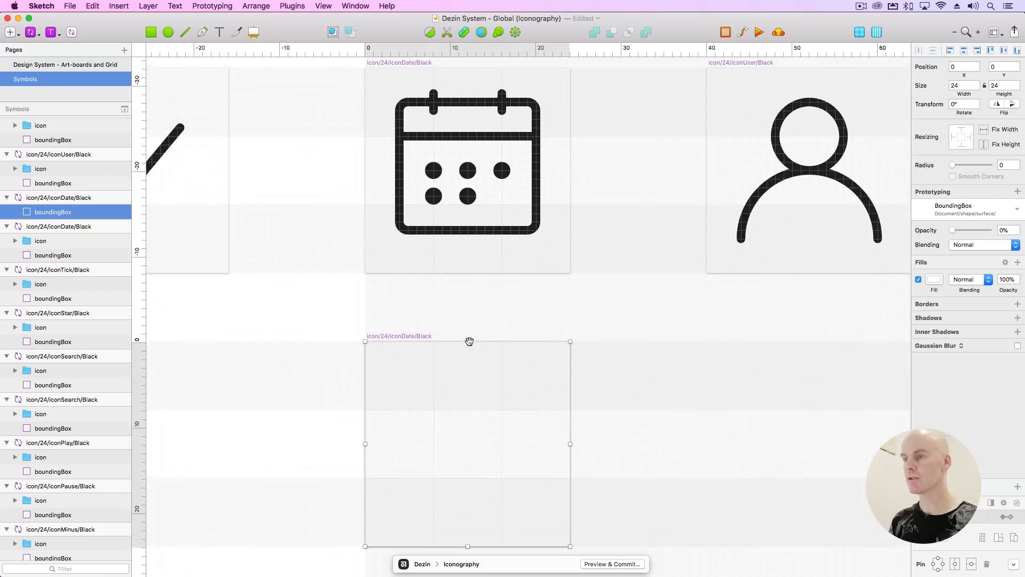
{"action": "key", "text": "r"}
{"action": "key", "text": "Escape"}
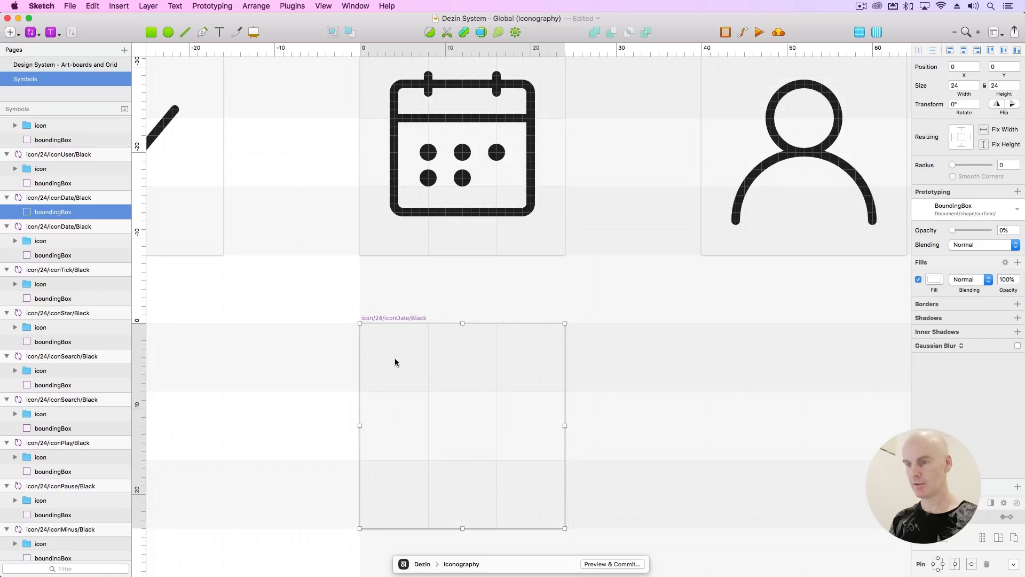
{"action": "key", "text": "r"}
{"action": "mouse_move", "coordinate": [394, 357]}
{"action": "left_mouse_down"}
{"action": "mouse_move", "coordinate": [484, 388]}
{"action": "mouse_move", "coordinate": [532, 391]}
{"action": "left_mouse_up"}
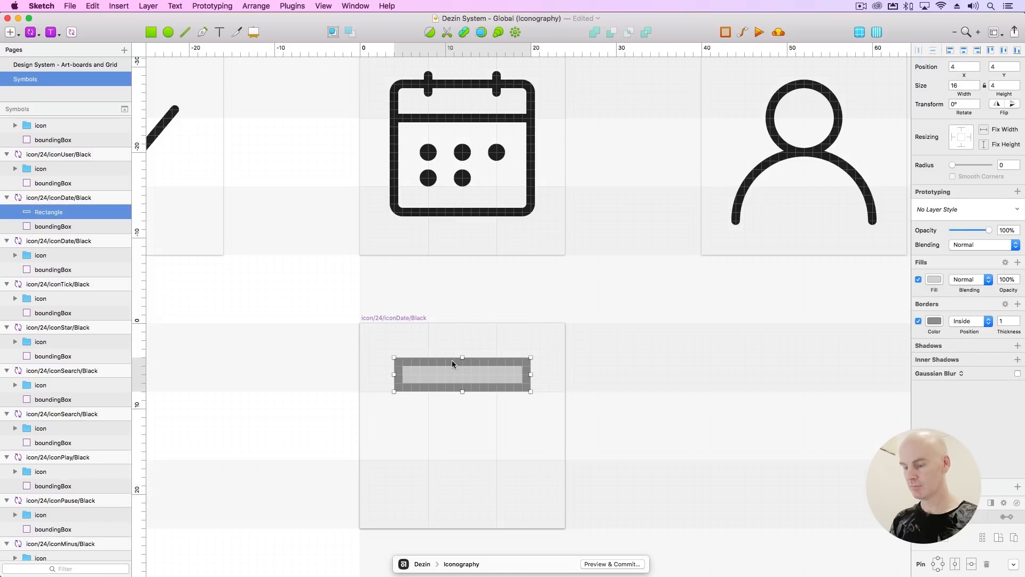
Add a 16 × 13 rectangle at X 4, Y 7 as the calendar body, overlapping the header's lower edge.
{"action": "left_click_drag", "start_coordinate": [444, 365], "coordinate": [464, 496], "text": "alt"}
{"action": "left_click", "coordinate": [435, 372]}
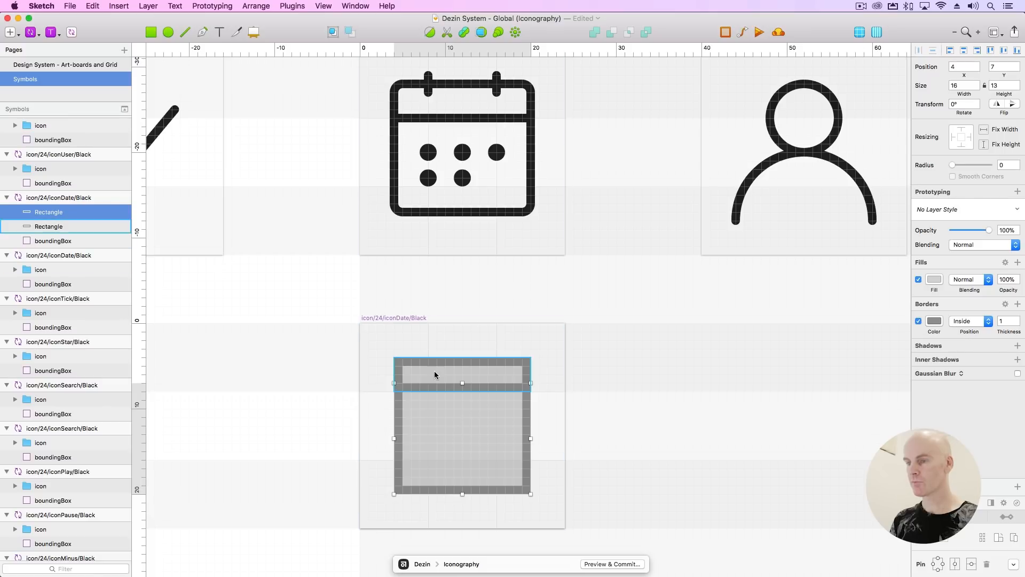
{"action": "left_click", "coordinate": [444, 363]}
Copy the new search icon's handle line into the new date symbol and place it across the calendar header, from 12.5, 7.5 to 7.5, 2.5.
{"action": "scroll", "coordinate": [444, 365], "scroll_direction": "left", "scroll_amount": 10}
{"action": "scroll", "coordinate": [443, 363], "scroll_direction": "left", "scroll_amount": 15}
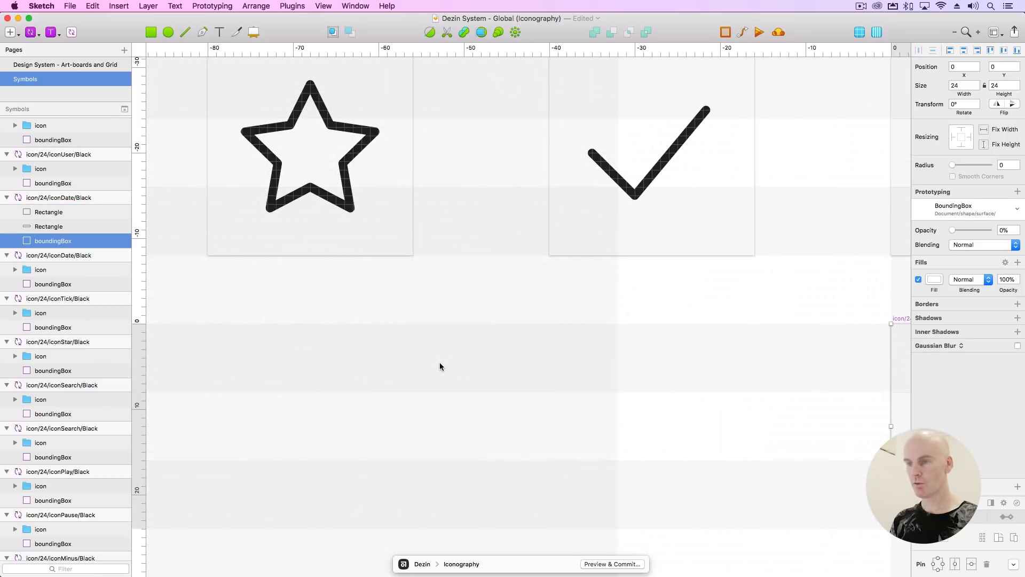
{"action": "double_click", "coordinate": [508, 481]}
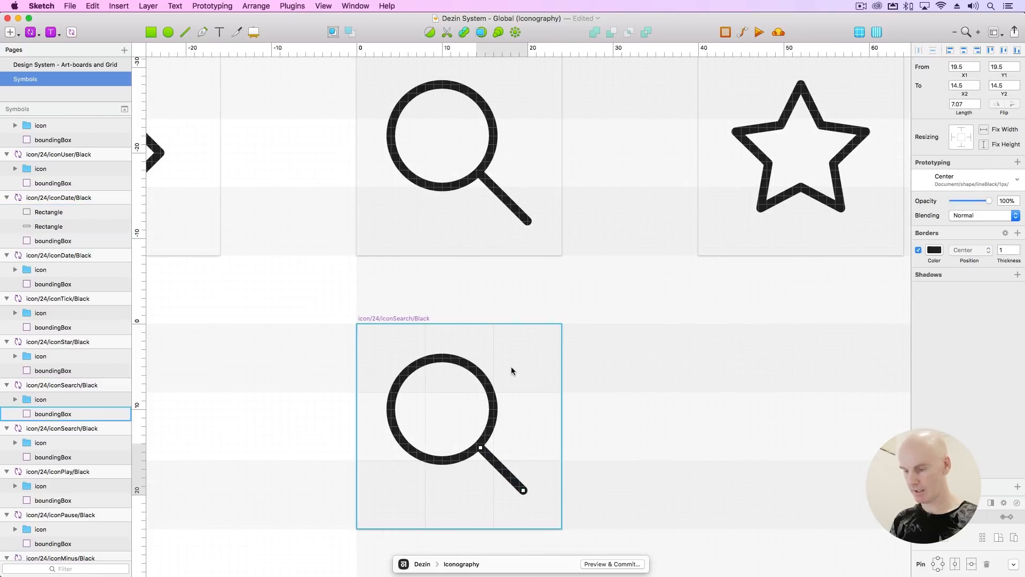
{"action": "scroll", "coordinate": [484, 303], "scroll_direction": "right", "scroll_amount": 20}
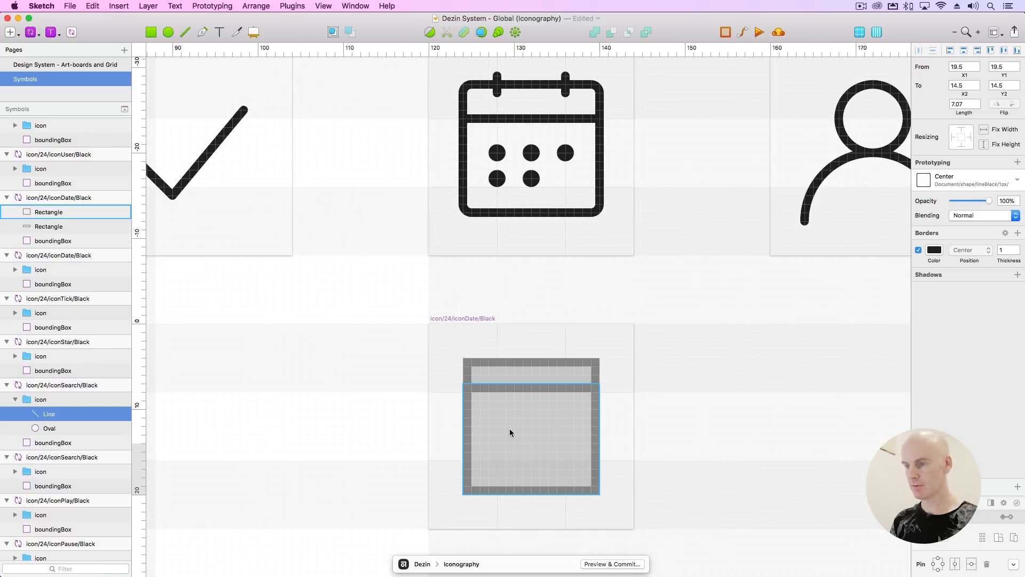
{"action": "left_click", "coordinate": [502, 366]}
{"action": "key", "text": "cmd+v"}
{"action": "left_click_drag", "start_coordinate": [568, 460], "coordinate": [508, 358]}
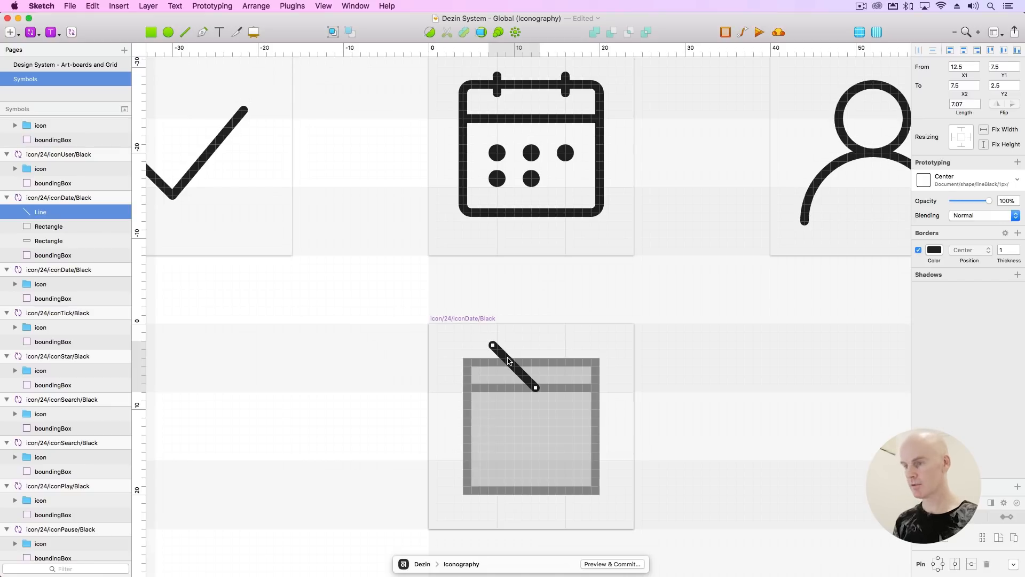
Reshape the copied diagonal line in the date symbol into a vertical binder ring at X 8, from about Y 2 to Y 4.
{"action": "key", "text": "super+plus"}
{"action": "scroll", "coordinate": [512, 359], "scroll_direction": "right", "scroll_amount": 2}
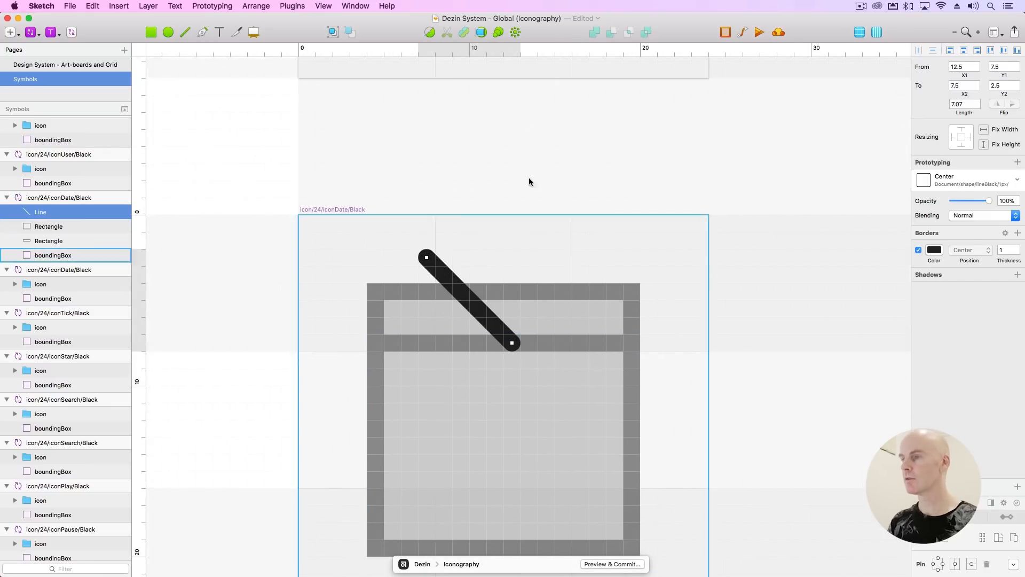
{"action": "left_click", "coordinate": [431, 33]}
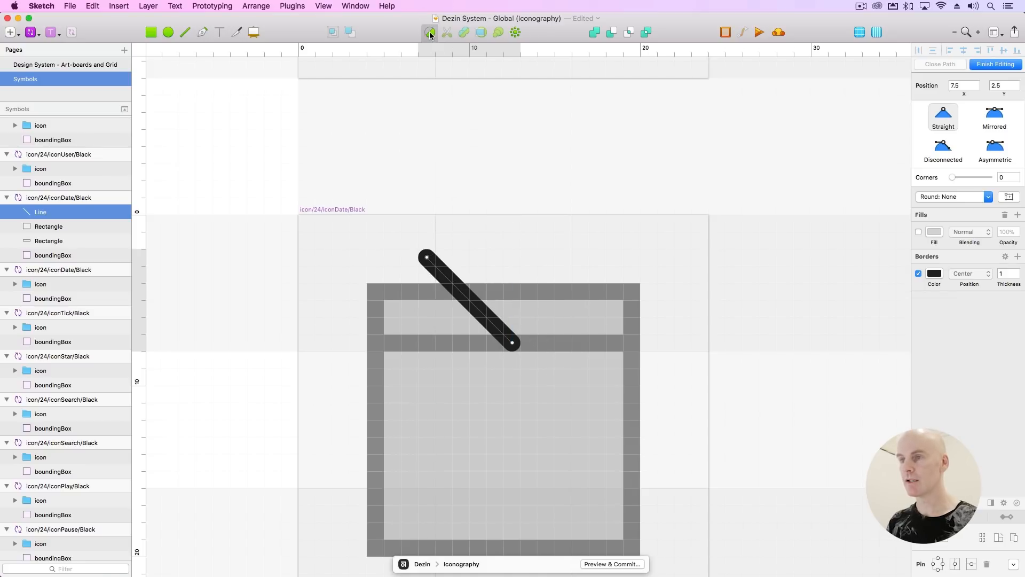
{"action": "left_click_drag", "start_coordinate": [512, 344], "coordinate": [452, 300]}
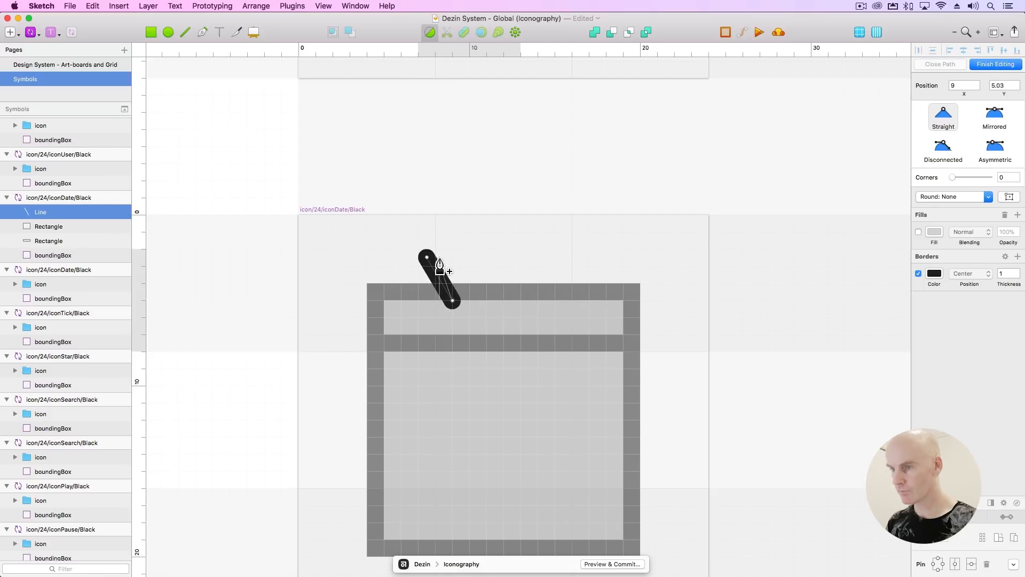
{"action": "left_click_drag", "start_coordinate": [427, 257], "coordinate": [436, 249]}
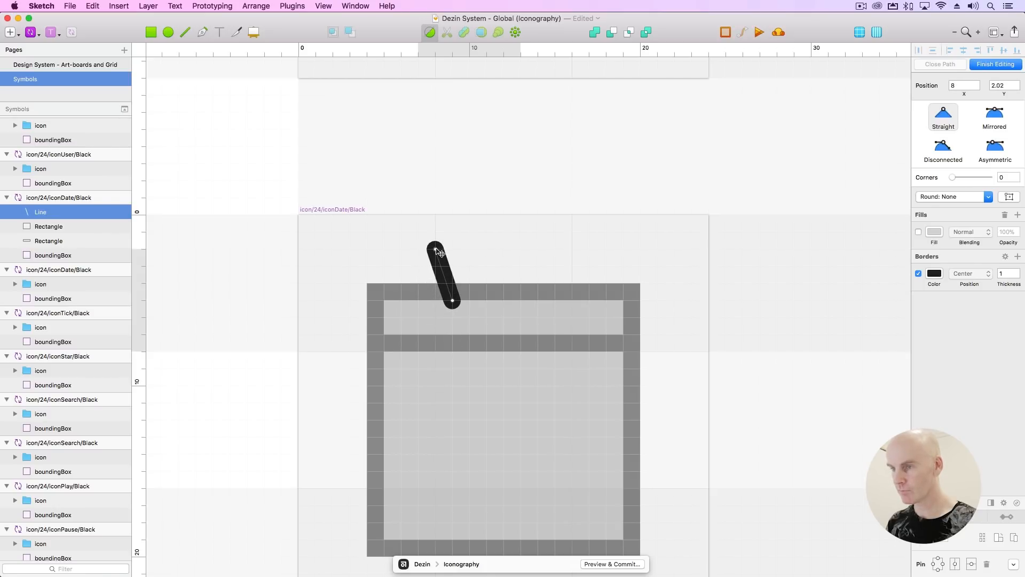
{"action": "left_click_drag", "start_coordinate": [452, 300], "coordinate": [436, 286]}
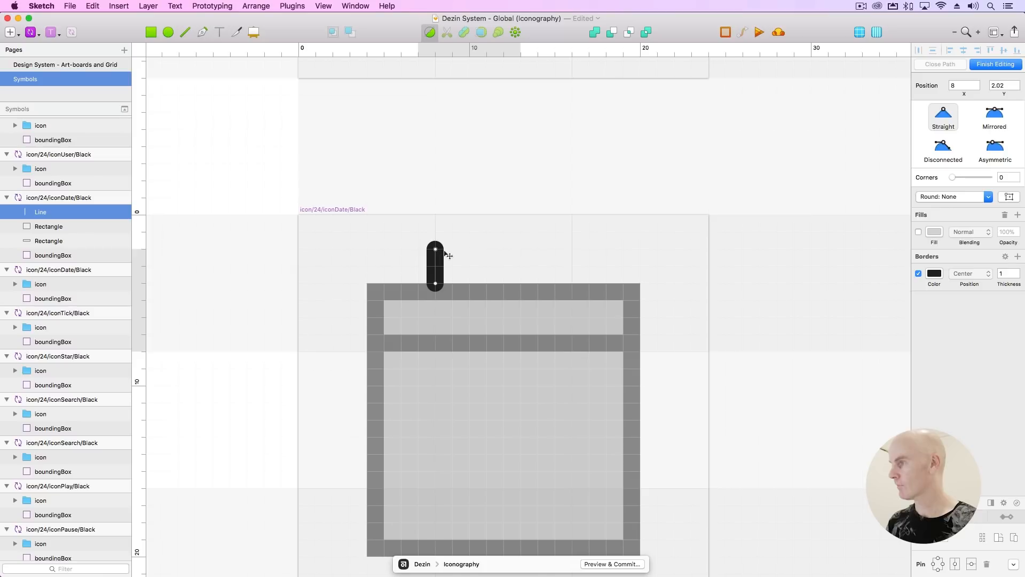
Set the ring line's upper point to Y 2 and shift the whole line down by 1, spanning Y 3 to 5.
{"action": "left_click", "coordinate": [1000, 84]}
{"action": "type", "text": "2"}
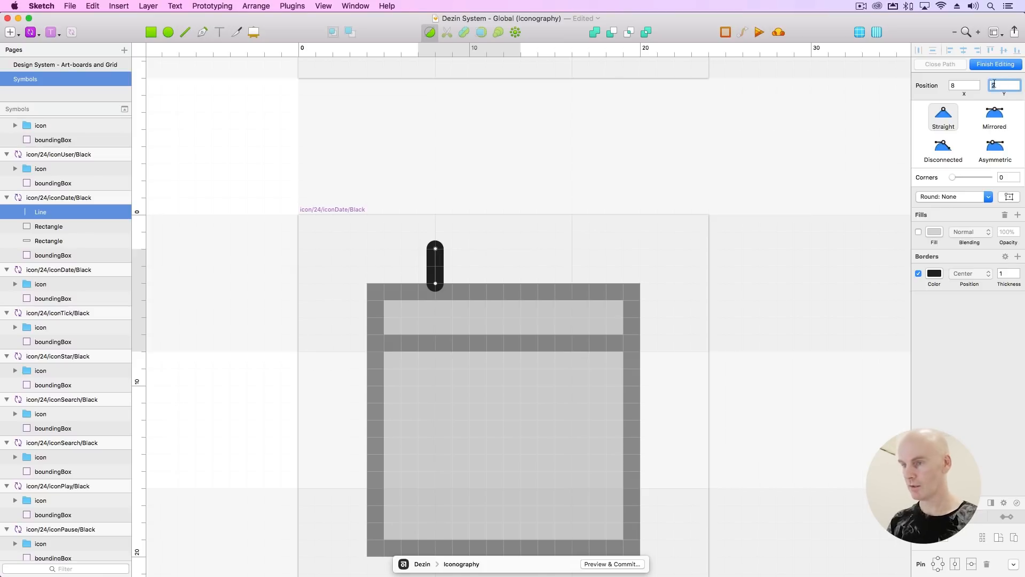
{"action": "key", "text": "Return"}
{"action": "key", "text": "Escape"}
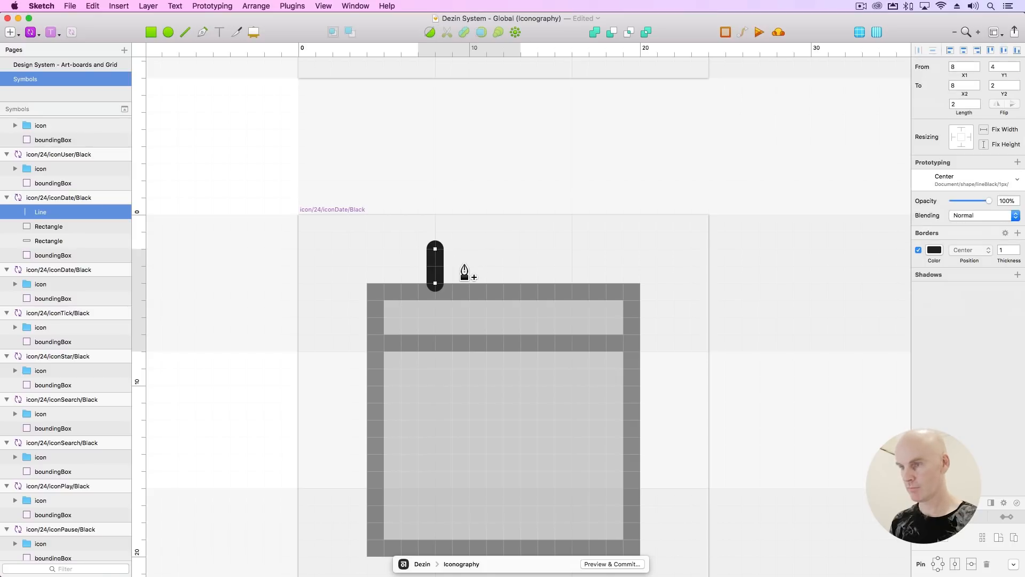
{"action": "key", "text": "Down"}
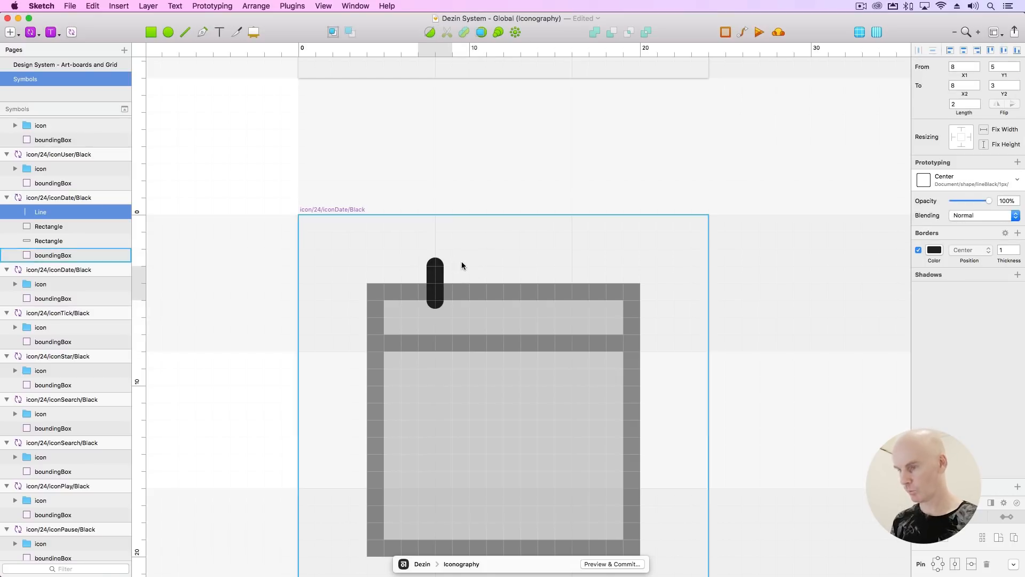
Duplicate the binder ring and place the copy at X 16 on the calendar header's upper edge.
{"action": "key", "text": "super+minus"}
{"action": "key", "text": "shift+Right"}
{"action": "key", "text": "shift+Right"}
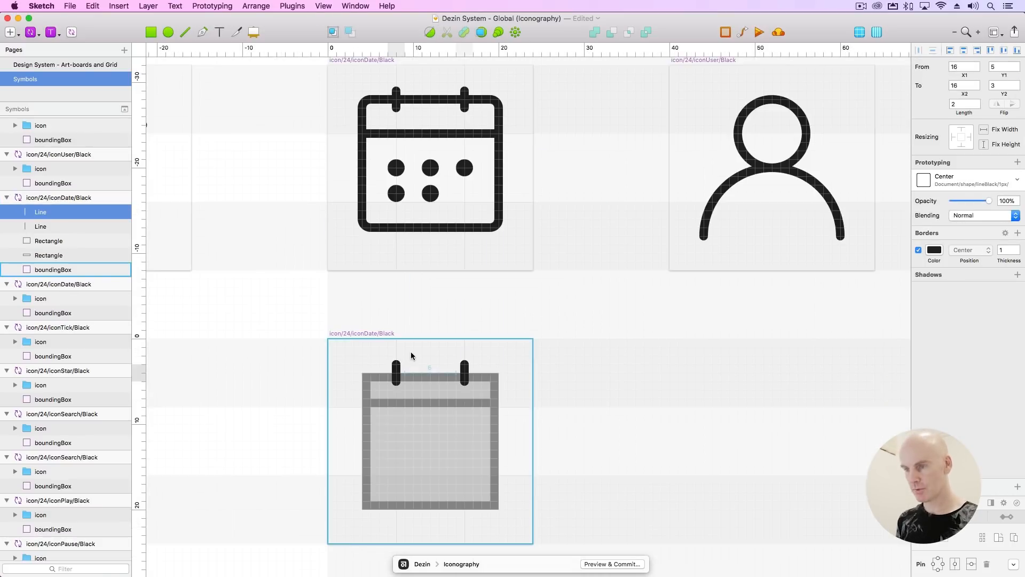
{"action": "key", "text": "shift+Left"}
Apply the shape/lineBlack/1px/Center layer style to both the header and body rectangles.
{"action": "left_click_drag", "start_coordinate": [411, 355], "coordinate": [425, 415]}
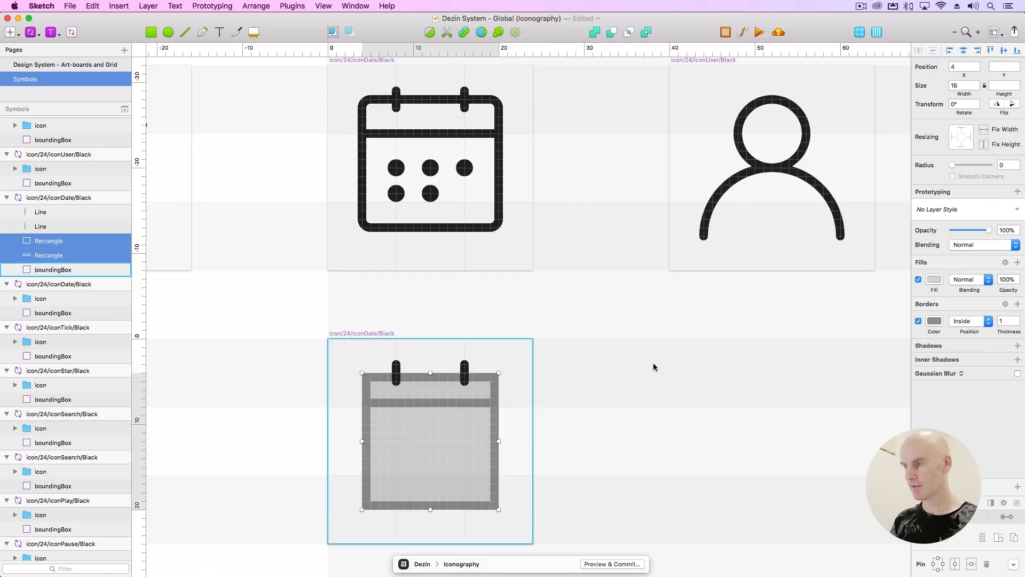
{"action": "left_click", "coordinate": [967, 210]}
{"action": "mouse_move", "coordinate": [956, 239]}
{"action": "mouse_move", "coordinate": [849, 241]}
{"action": "mouse_move", "coordinate": [773, 239]}
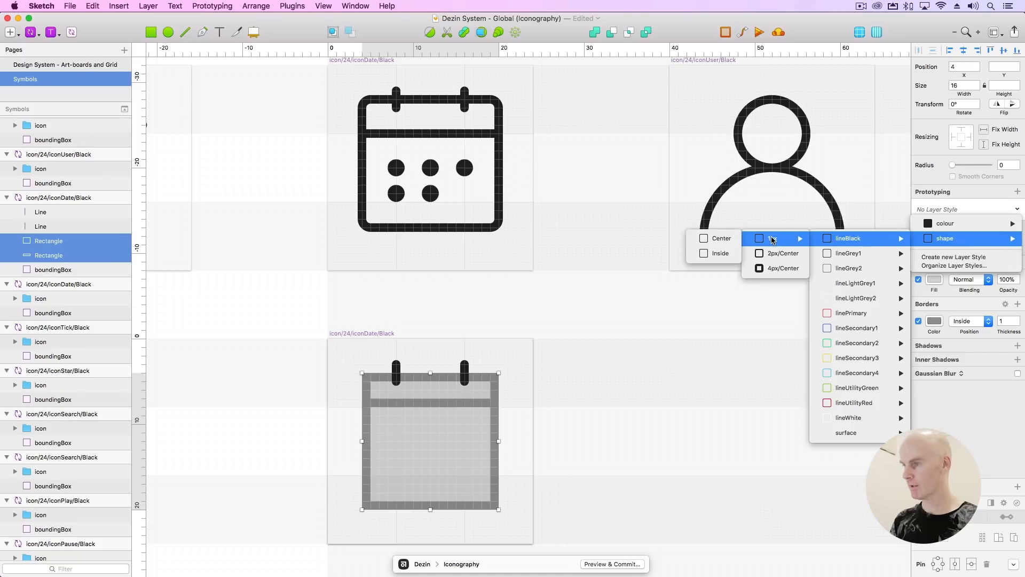
{"action": "left_click", "coordinate": [705, 239]}
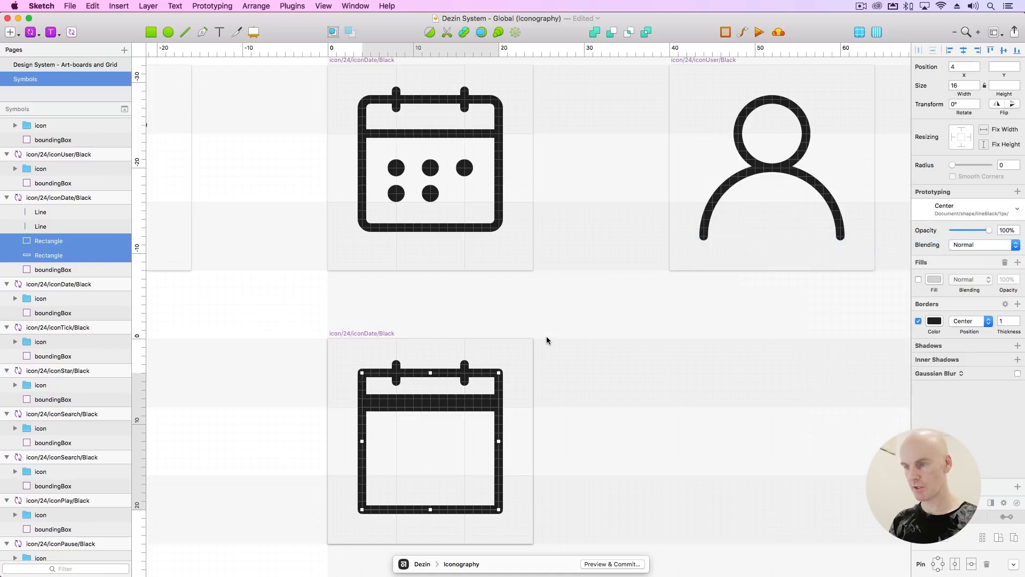
Try a height of 3 for the calendar header rectangle and restore it to 4.
{"action": "left_click", "coordinate": [513, 381]}
{"action": "left_click", "coordinate": [498, 384]}
{"action": "left_click", "coordinate": [1004, 83]}
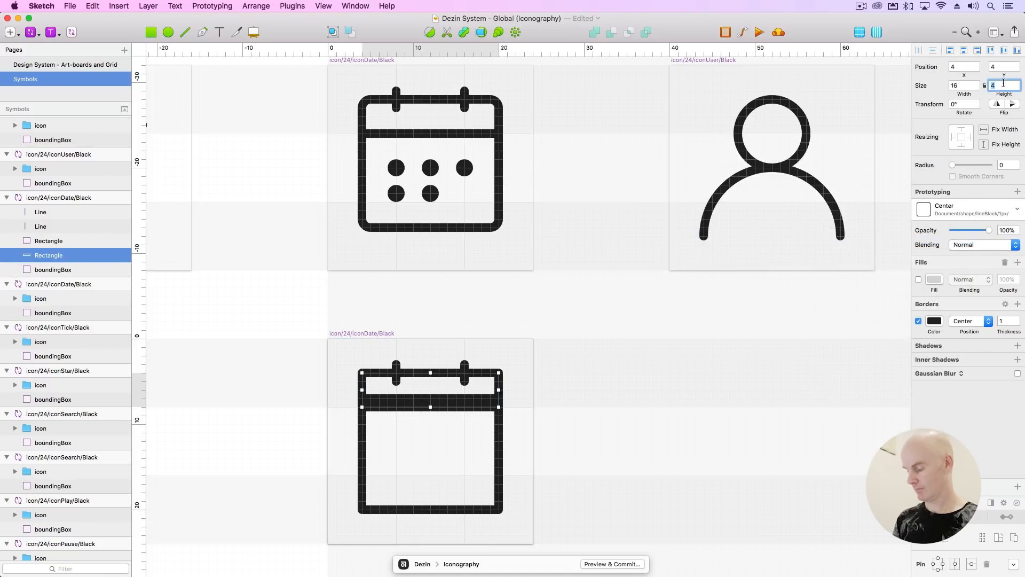
{"action": "type", "text": "3"}
{"action": "key", "text": "Return"}
{"action": "type", "text": "4"}
{"action": "key", "text": "Return"}
Move the calendar body rectangle down to Y 8 and set its height to 12.
{"action": "left_click", "coordinate": [496, 427]}
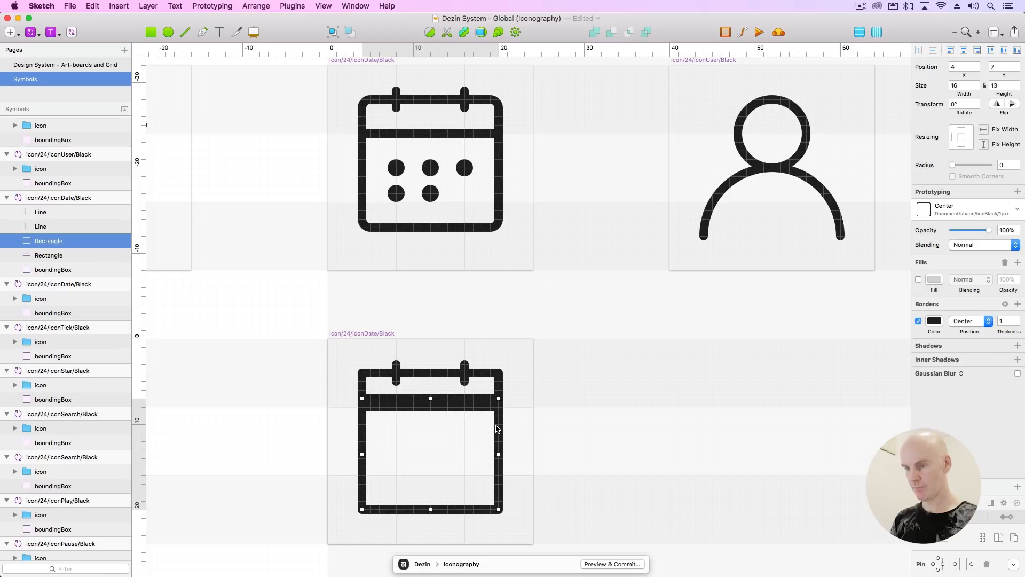
{"action": "key", "text": "Down"}
{"action": "left_click", "coordinate": [1004, 86]}
{"action": "type", "text": "12"}
{"action": "key", "text": "Return"}
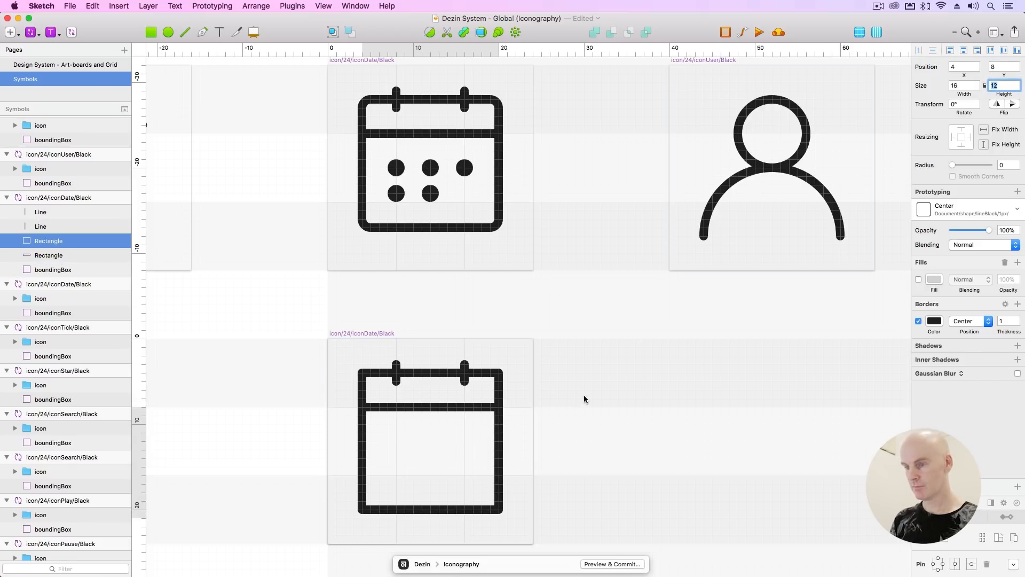
Edit the calendar header rectangle's points and round only its two top corners.
{"action": "key", "text": "Tab"}
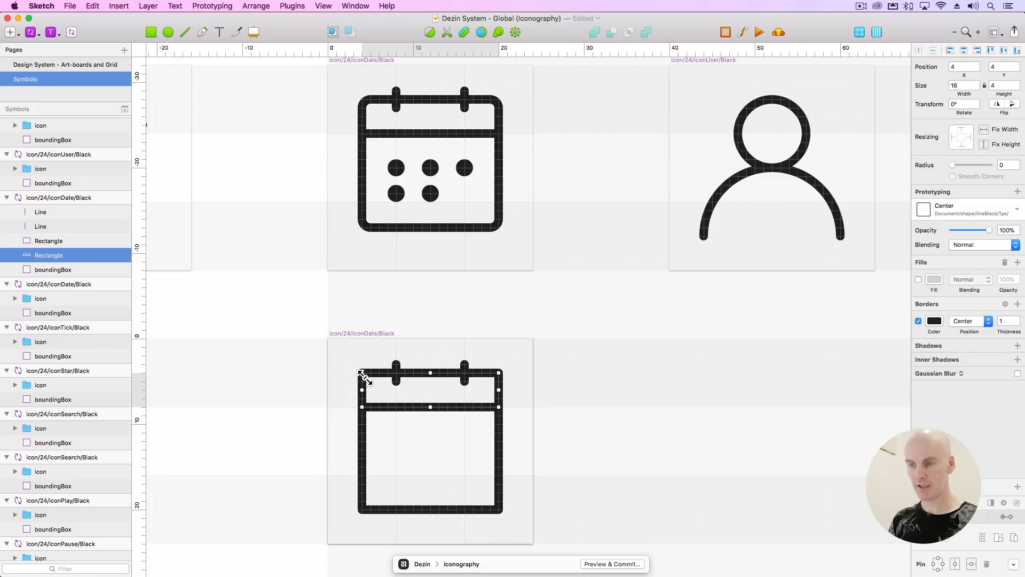
{"action": "left_click", "coordinate": [498, 444]}
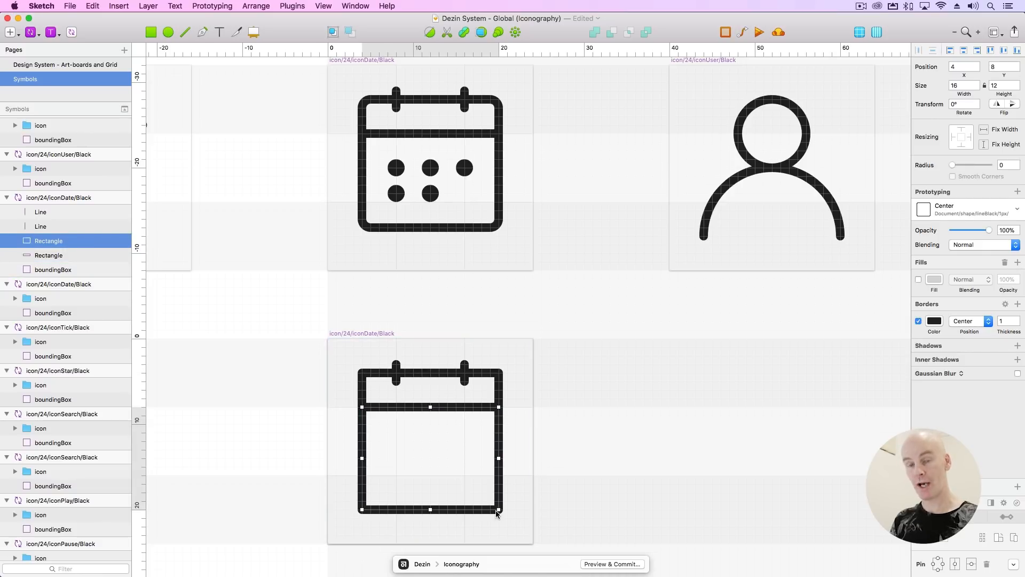
{"action": "left_click", "coordinate": [501, 389]}
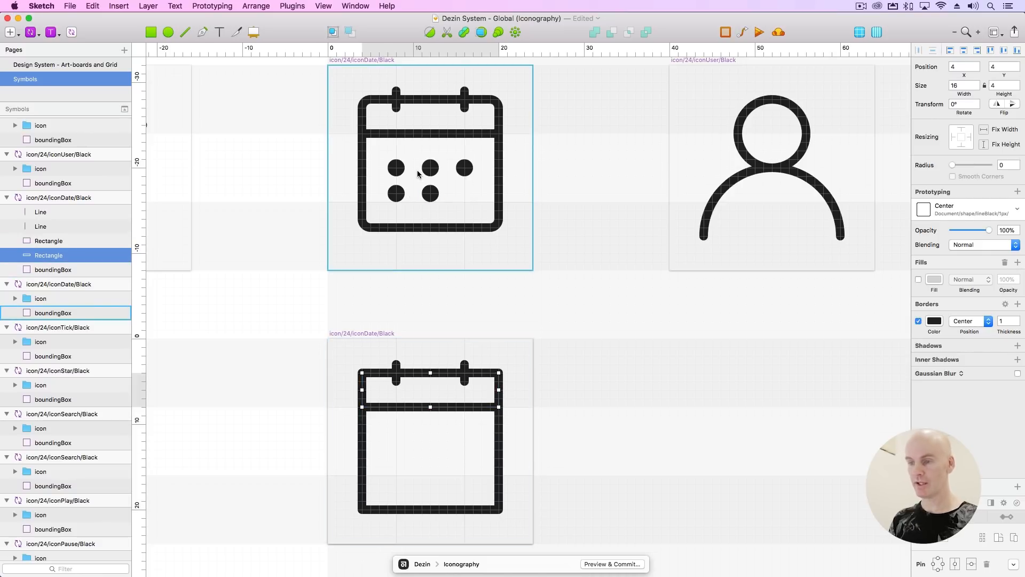
{"action": "left_click", "coordinate": [429, 32]}
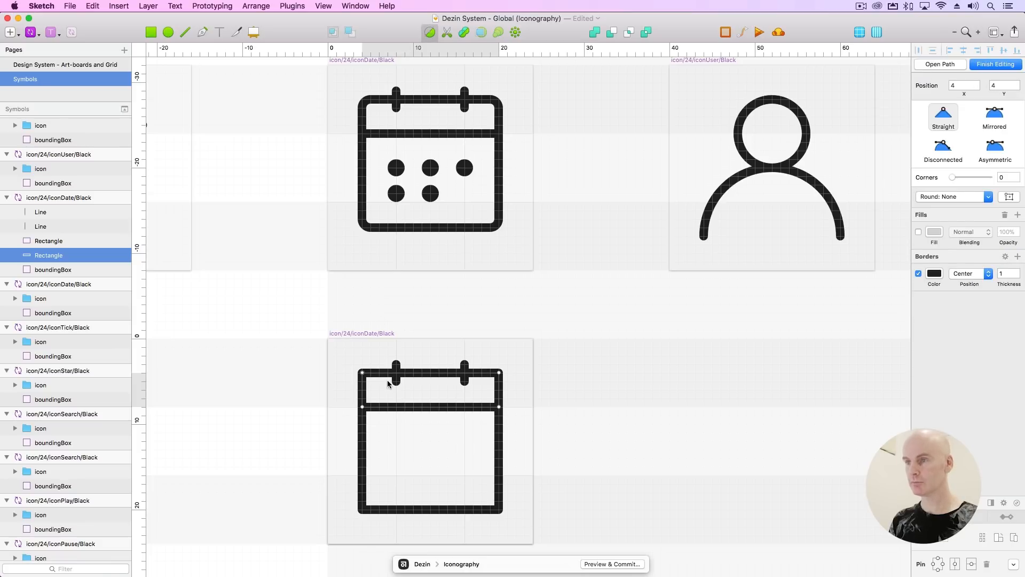
{"action": "left_click", "coordinate": [499, 408]}
{"action": "left_click", "coordinate": [500, 373]}
{"action": "key", "text": "super+plus"}
{"action": "key", "text": "super+plus"}
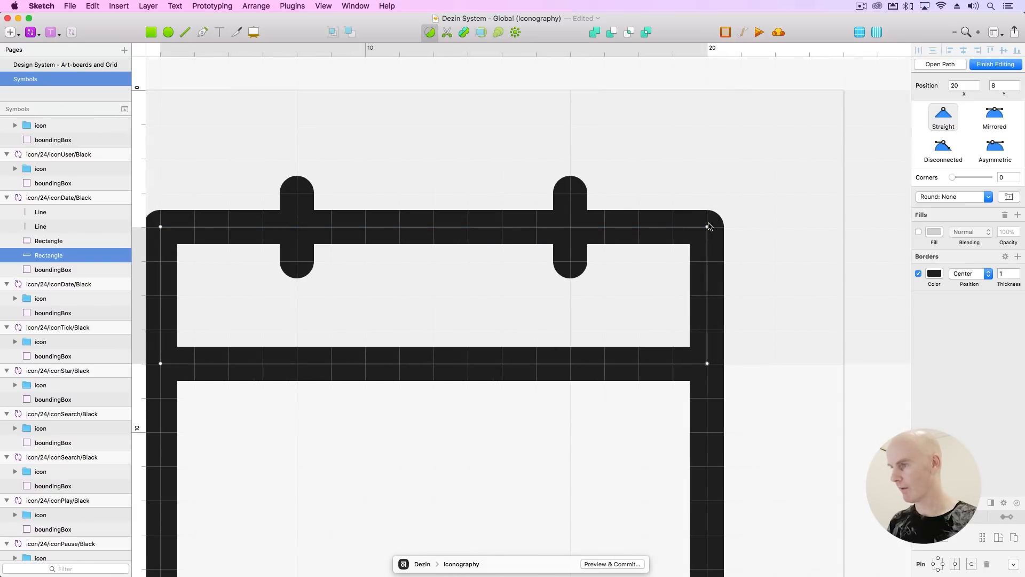
{"action": "key", "text": "super+minus"}
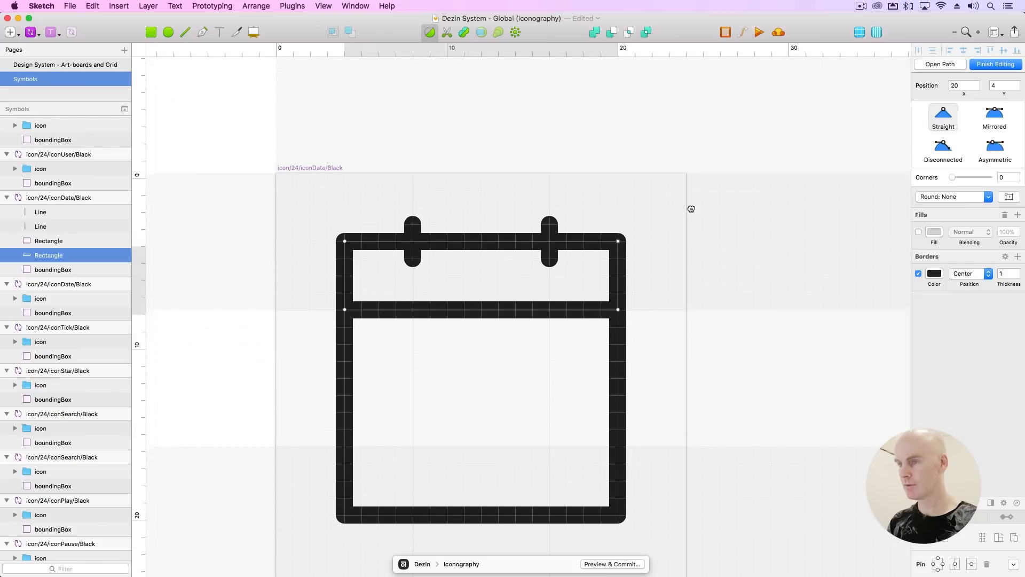
{"action": "left_click", "coordinate": [343, 229], "text": "shift"}
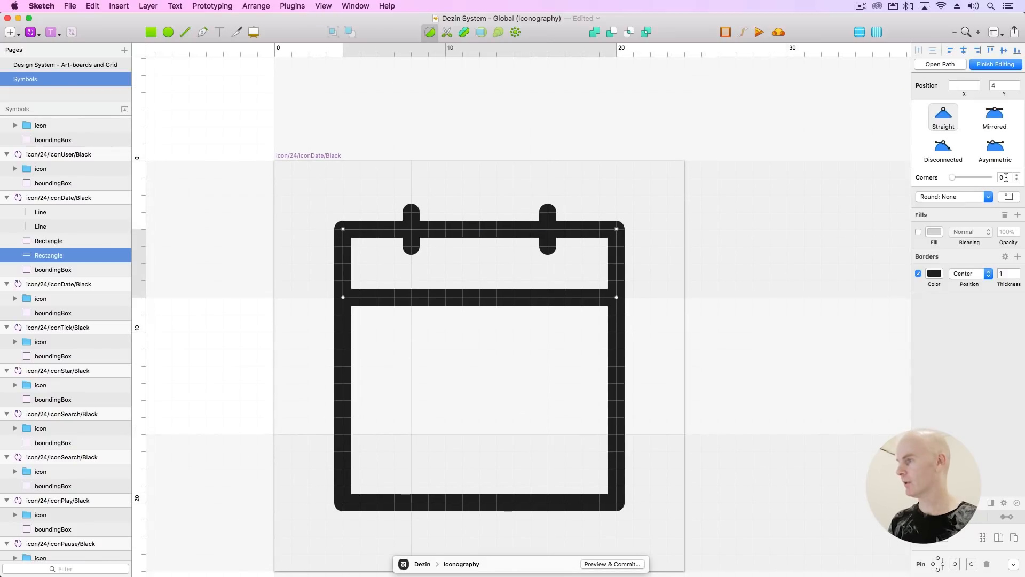
{"action": "key", "text": "Return"}
{"action": "double_click", "coordinate": [696, 335]}
{"action": "left_click_drag", "start_coordinate": [700, 392], "coordinate": [661, 314]}
Round the two bottom corners of the calendar body rectangle with a radius of 1.
{"action": "left_click", "coordinate": [581, 418]}
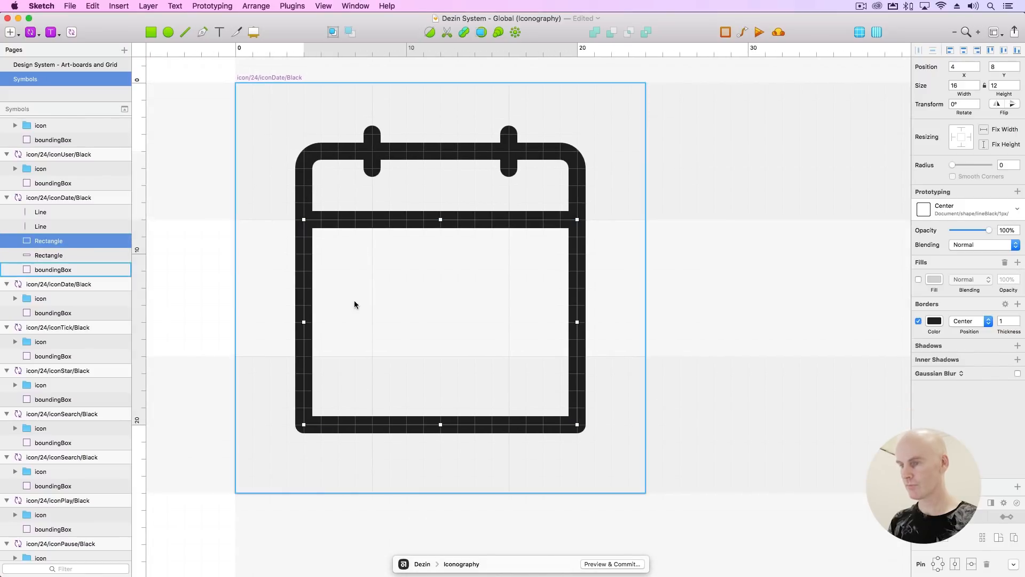
{"action": "left_click", "coordinate": [433, 33]}
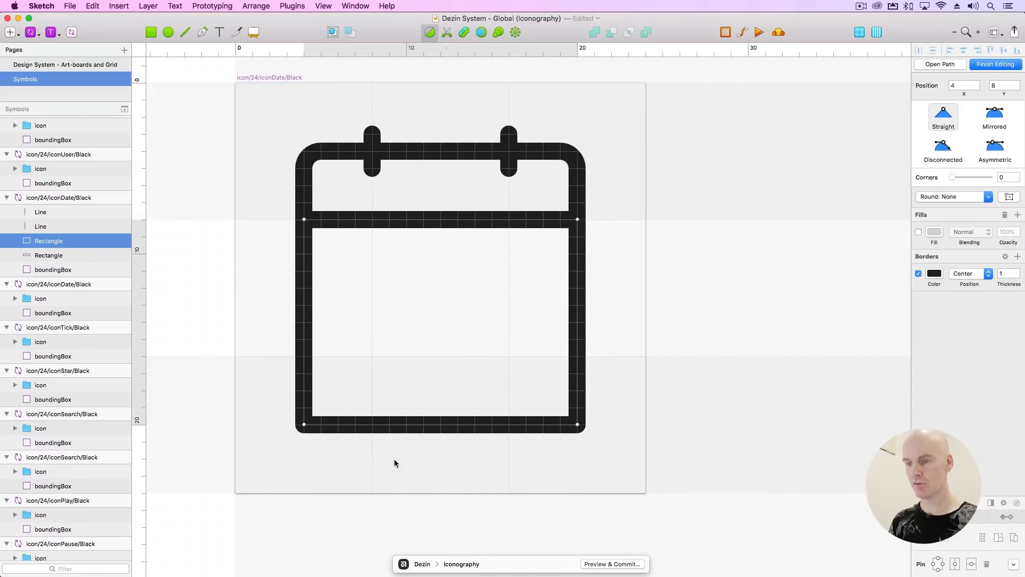
{"action": "left_click", "coordinate": [305, 425]}
{"action": "left_click", "coordinate": [578, 425], "text": "shift"}
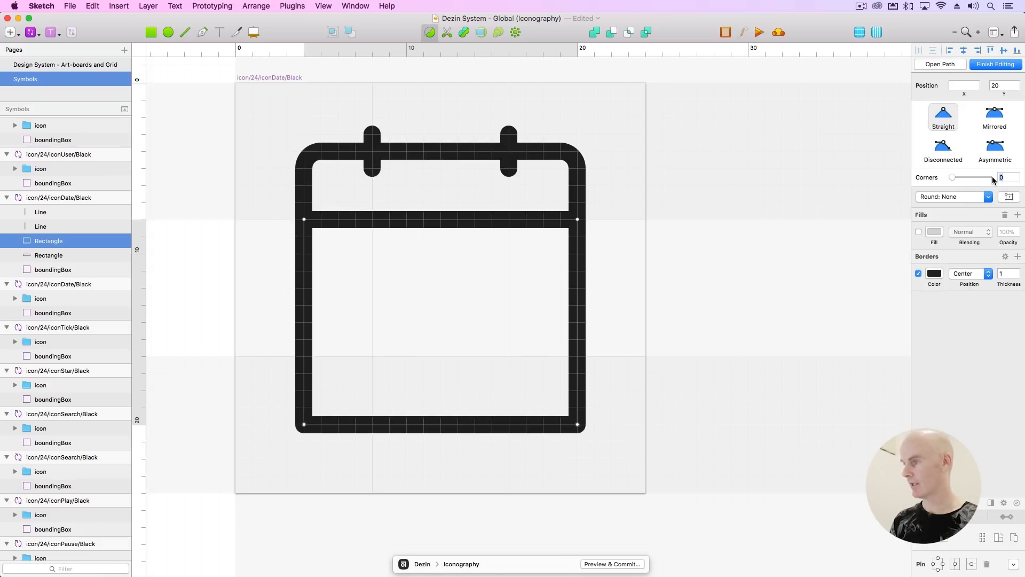
{"action": "type", "text": "1"}
{"action": "key", "text": "Return"}
{"action": "left_click", "coordinate": [712, 279]}
{"action": "left_click", "coordinate": [712, 279]}
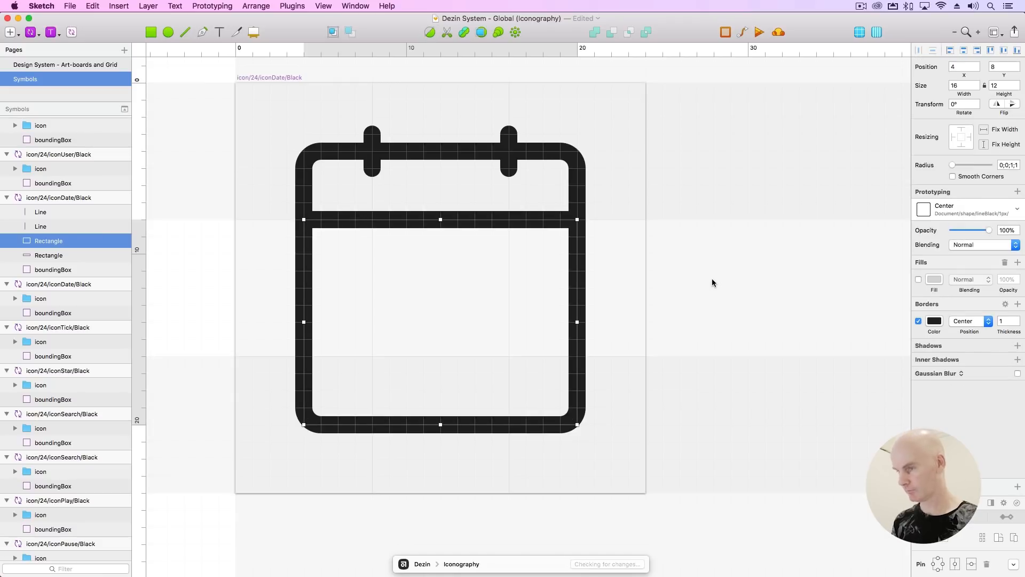
{"action": "key", "text": "super+minus"}
{"action": "left_click_drag", "start_coordinate": [658, 289], "coordinate": [576, 358]}
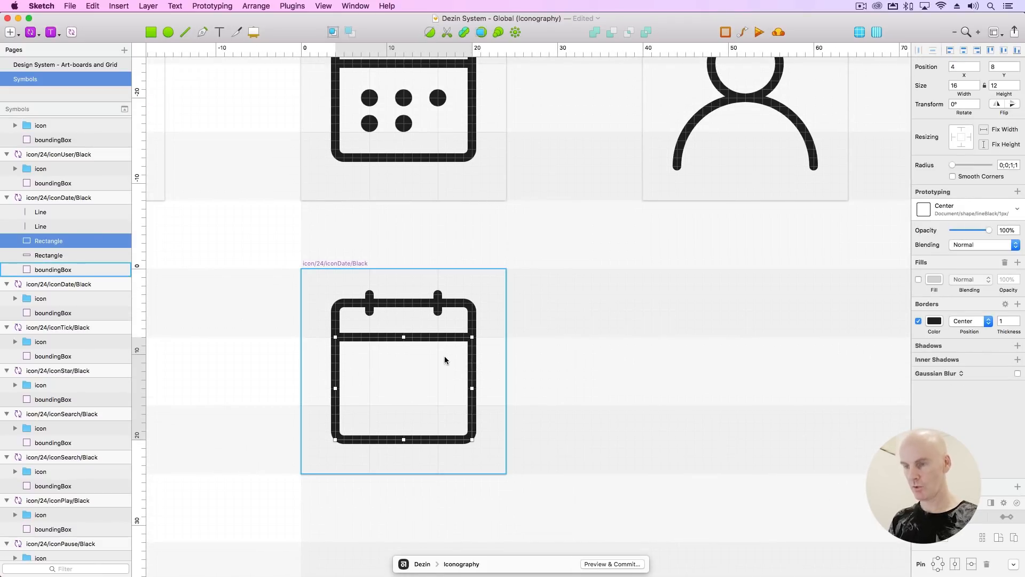
{"action": "key", "text": "Escape"}
{"action": "left_click", "coordinate": [356, 341]}
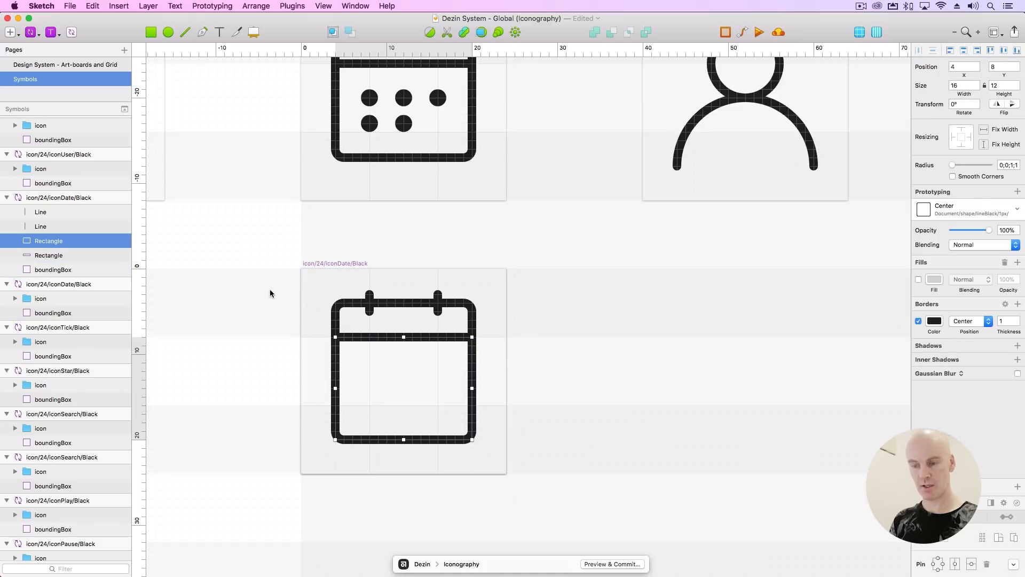
{"action": "key", "text": "r"}
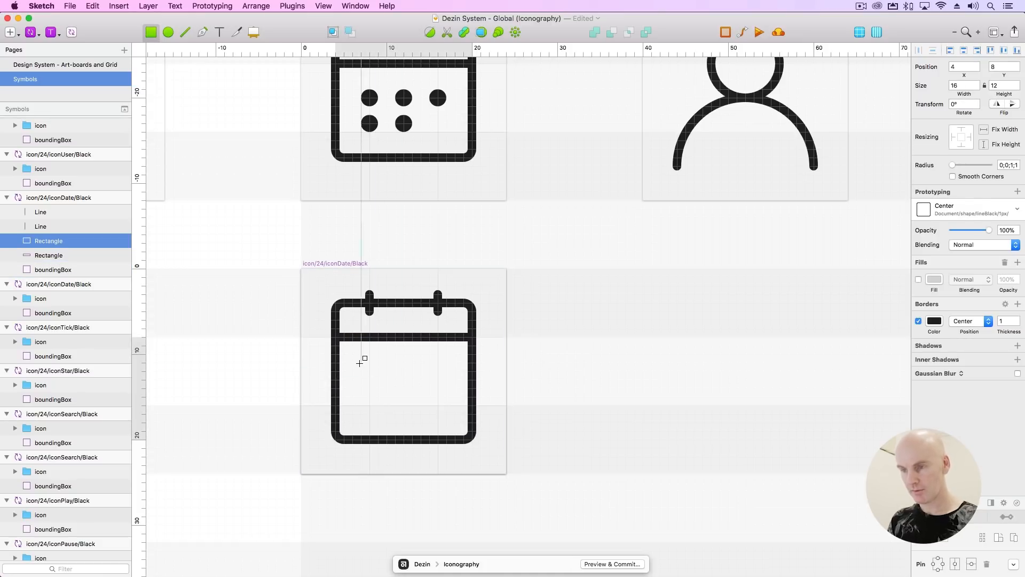
{"action": "left_click_drag", "start_coordinate": [363, 363], "coordinate": [379, 379]}
{"action": "key", "text": "super+z"}
Draw a 2 × 2 oval at X 7, Y 11 inside the calendar body and apply the colourBlack style.
{"action": "key", "text": "o"}
{"action": "left_click_drag", "start_coordinate": [363, 363], "coordinate": [375, 378]}
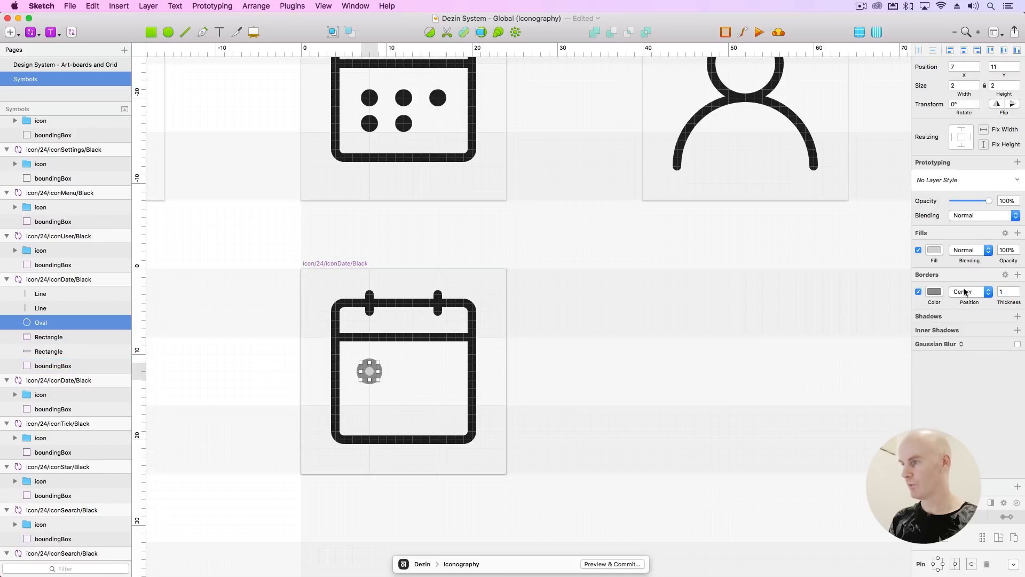
{"action": "left_click", "coordinate": [956, 182]}
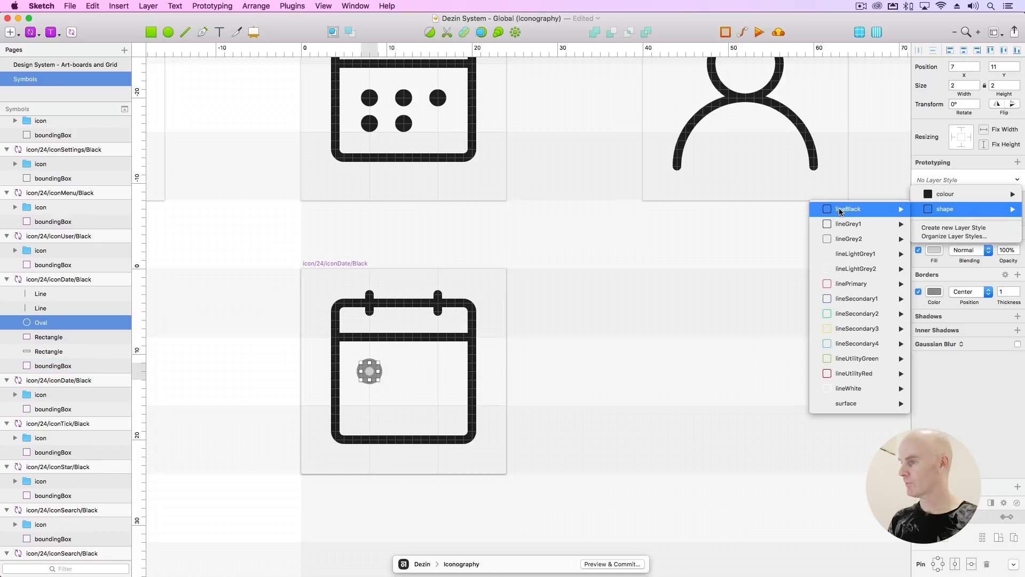
{"action": "mouse_move", "coordinate": [951, 196]}
{"action": "left_click", "coordinate": [836, 196]}
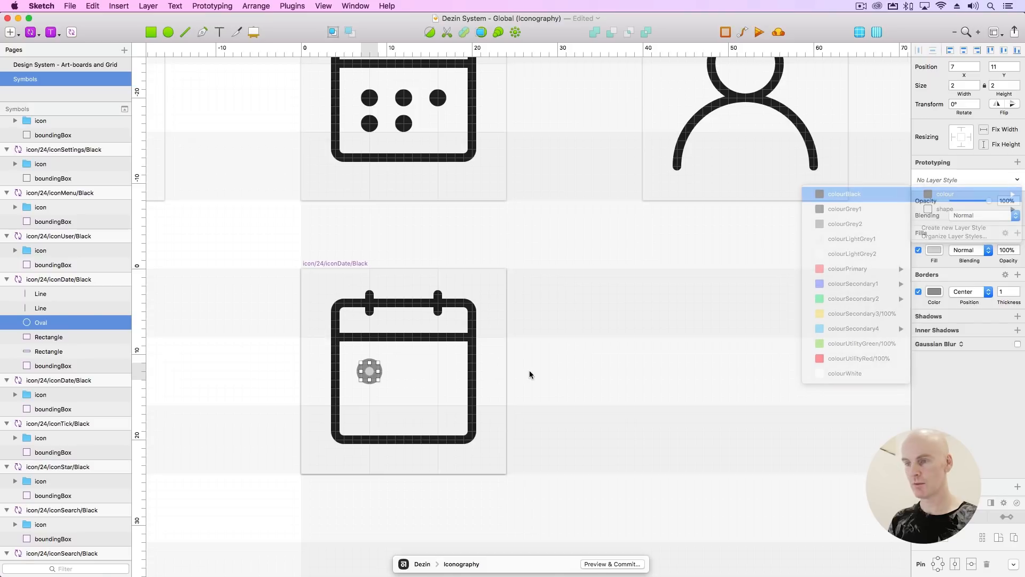
Duplicate the black dot to make five date markers, three in the upper row and two in the lower row.
{"action": "left_click_drag", "start_coordinate": [373, 374], "coordinate": [404, 406]}
{"action": "left_click", "coordinate": [496, 354]}
{"action": "left_click_drag", "start_coordinate": [488, 327], "coordinate": [485, 401]}
{"action": "left_click", "coordinate": [562, 396]}
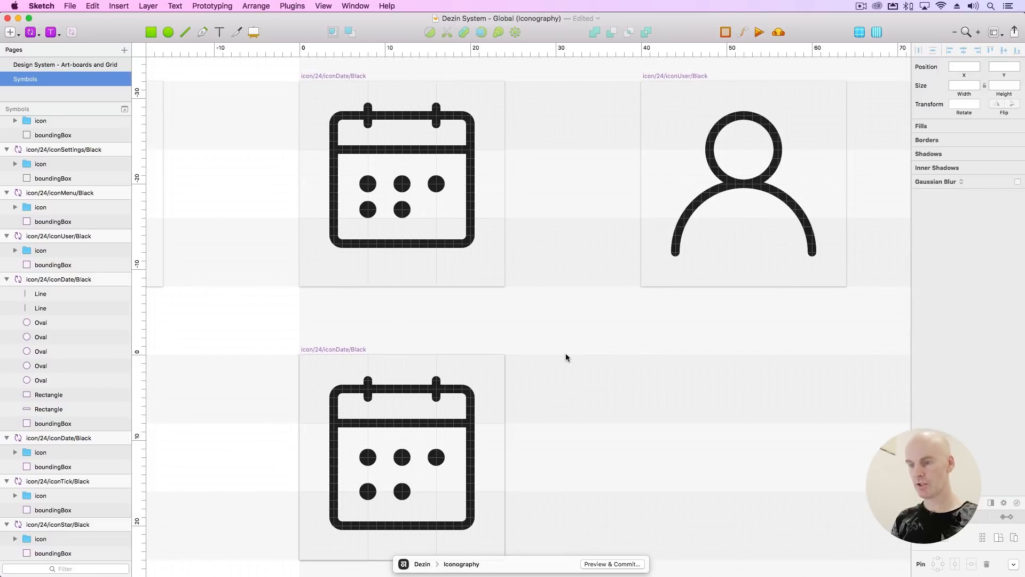
Compare the positions of the date dots in the rebuilt calendar icon with those in the original icon.
{"action": "left_click", "coordinate": [435, 457]}
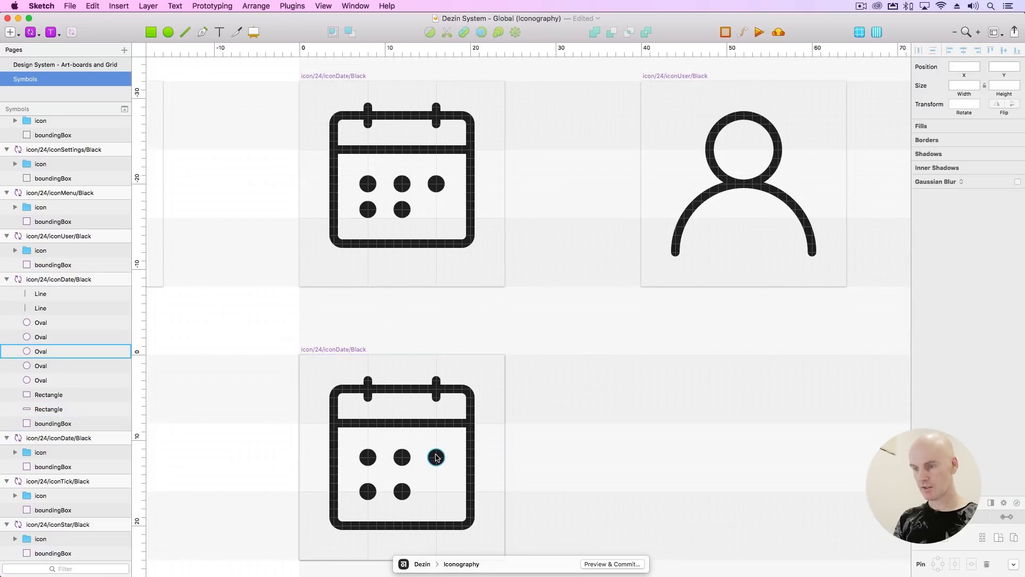
{"action": "double_click", "coordinate": [402, 184]}
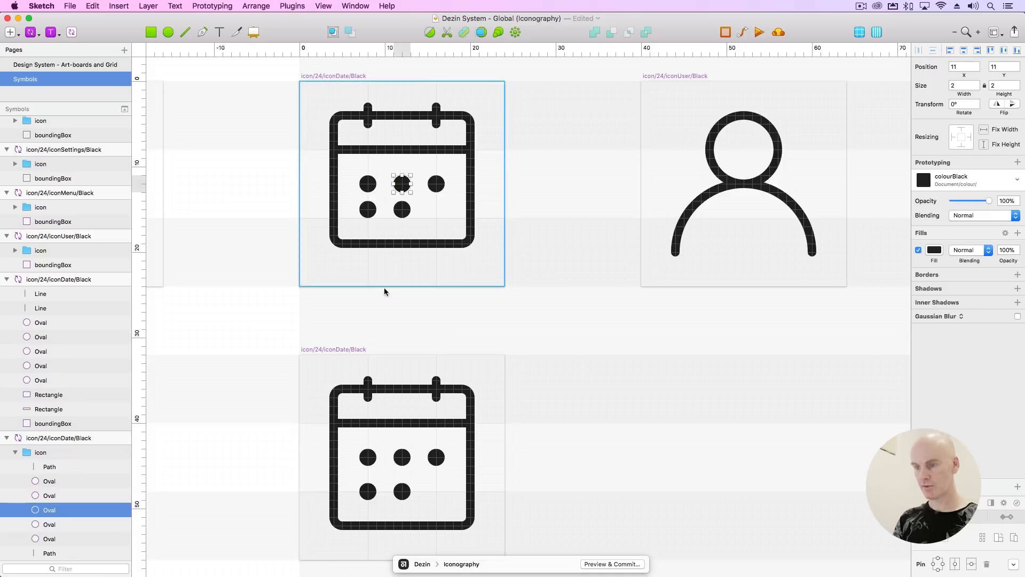
{"action": "left_click", "coordinate": [401, 496]}
{"action": "left_click", "coordinate": [367, 493]}
{"action": "left_click", "coordinate": [367, 459]}
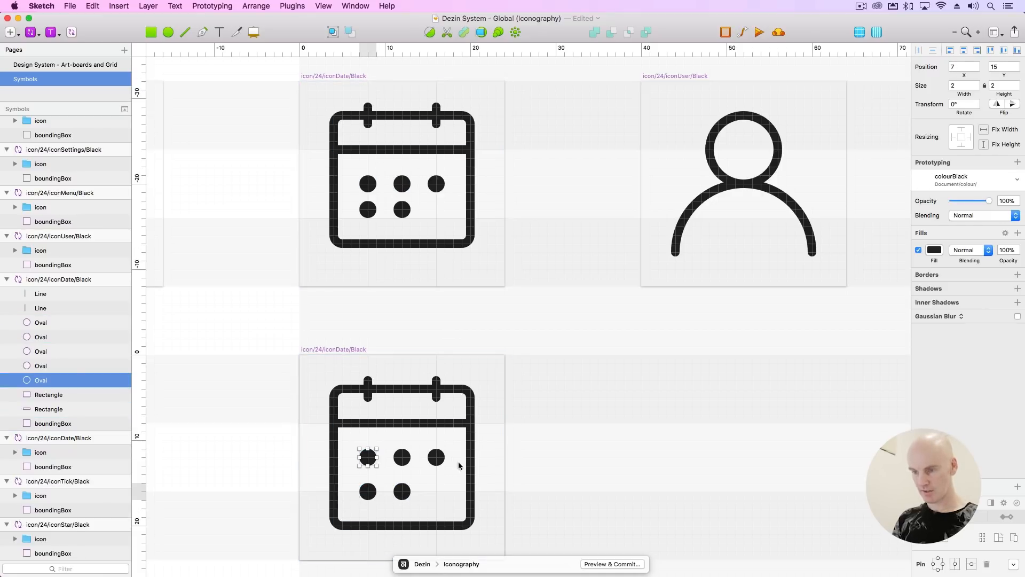
{"action": "left_click", "coordinate": [554, 487]}
Save the document and place a copy of the icon/24/iconMenu/Black symbol below the original.
{"action": "left_click", "coordinate": [463, 376]}
{"action": "key", "text": "super+minus"}
{"action": "left_click_drag", "start_coordinate": [463, 376], "coordinate": [323, 371]}
{"action": "left_click", "coordinate": [391, 373]}
{"action": "key", "text": "super+s"}
{"action": "left_click_drag", "start_coordinate": [392, 343], "coordinate": [179, 347]}
{"action": "left_click", "coordinate": [453, 188]}
{"action": "left_click_drag", "start_coordinate": [452, 188], "coordinate": [395, 335]}
{"action": "key", "text": "super+plus"}
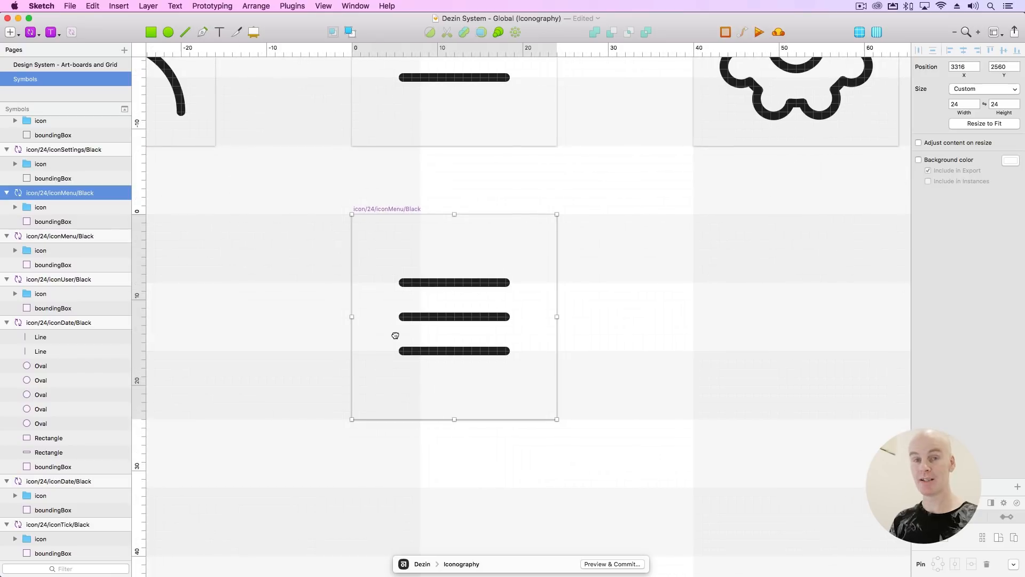
Delete the icon group from the copied menu symbol, keeping only its boundingBox layer.
{"action": "left_click", "coordinate": [454, 282]}
{"action": "left_click", "coordinate": [55, 206]}
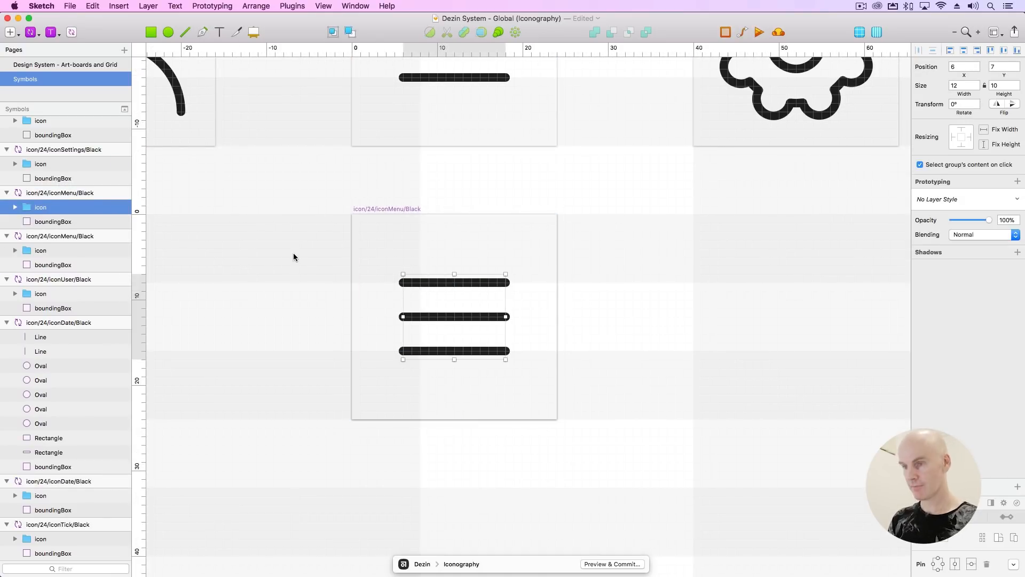
{"action": "key", "text": "BackSpace"}
Group the rebuilt calendar's lines, ovals and rectangles, without the boundingBox, and name the group icon.
{"action": "scroll", "coordinate": [302, 252], "scroll_direction": "left", "scroll_amount": 15}
{"action": "left_click", "coordinate": [625, 286]}
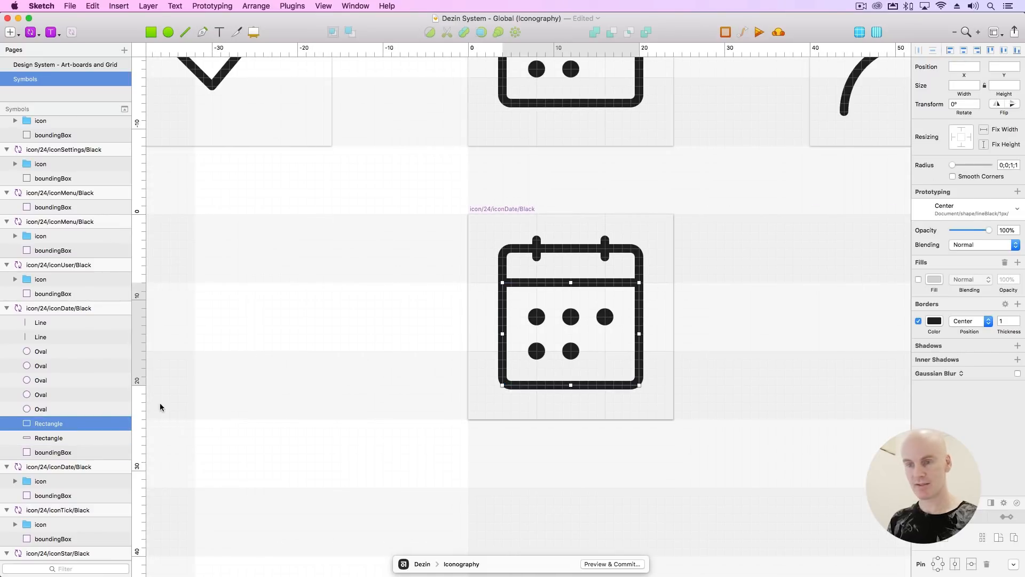
{"action": "left_click", "coordinate": [43, 437]}
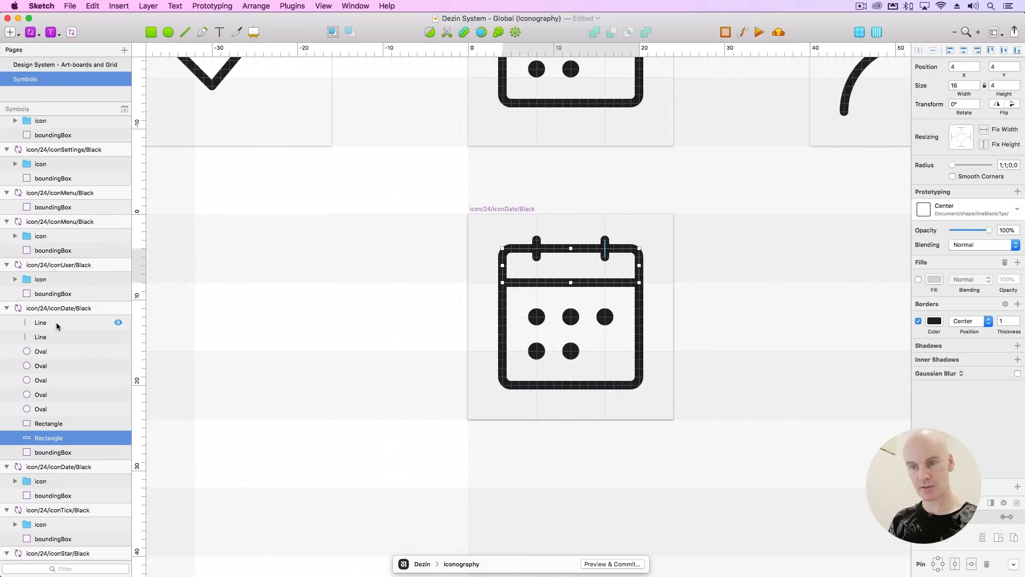
{"action": "left_click", "coordinate": [57, 326], "text": "shift"}
{"action": "key", "text": "super+g"}
{"action": "double_click", "coordinate": [59, 323]}
{"action": "type", "text": "icon"}
{"action": "key", "text": "Return"}
{"action": "left_click", "coordinate": [454, 297]}
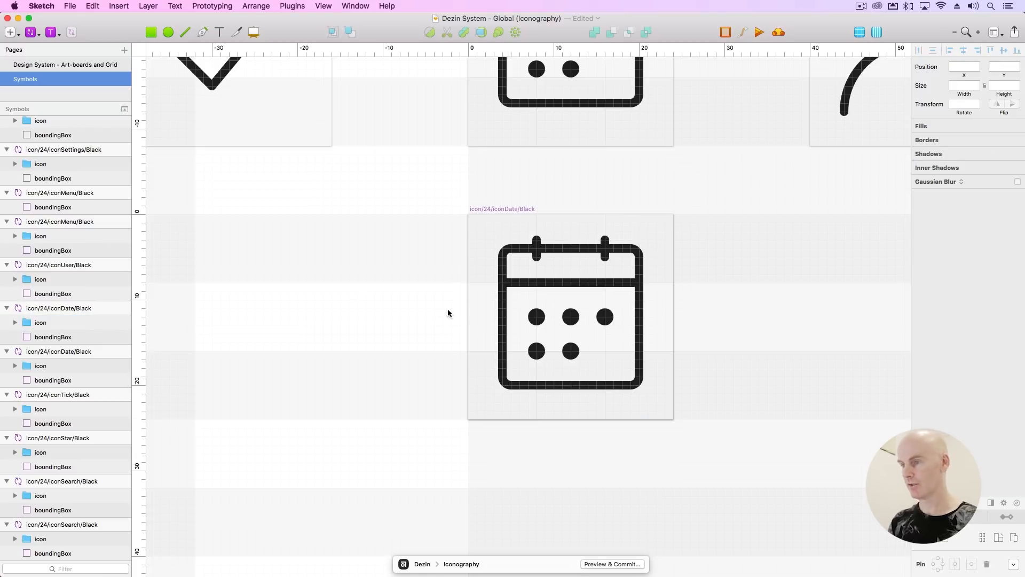
Show the grid over the emptied copy of the menu symbol.
{"action": "scroll", "coordinate": [587, 313], "scroll_direction": "right", "scroll_amount": 15}
{"action": "left_click", "coordinate": [426, 316]}
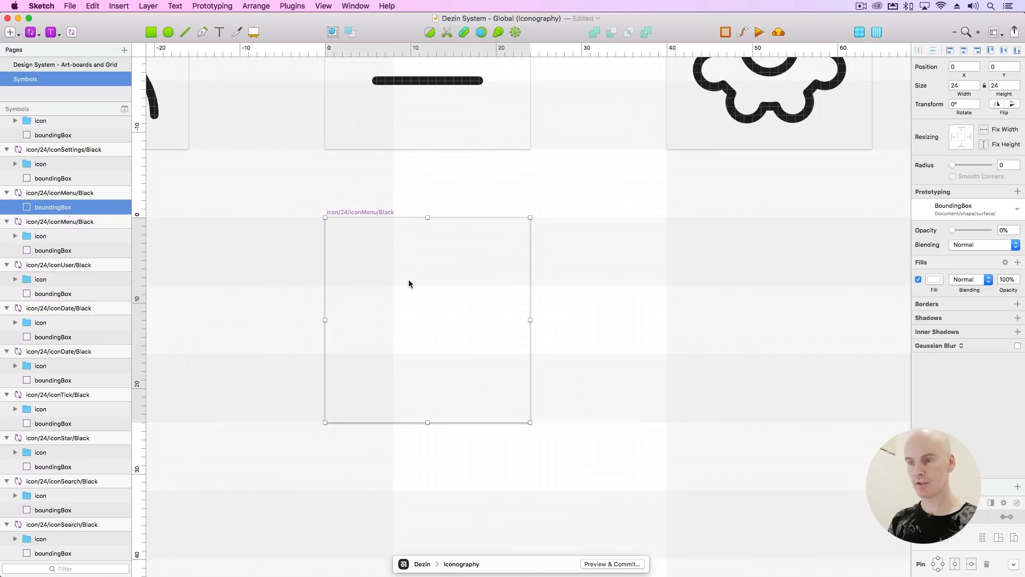
{"action": "key", "text": "ctrl+g"}
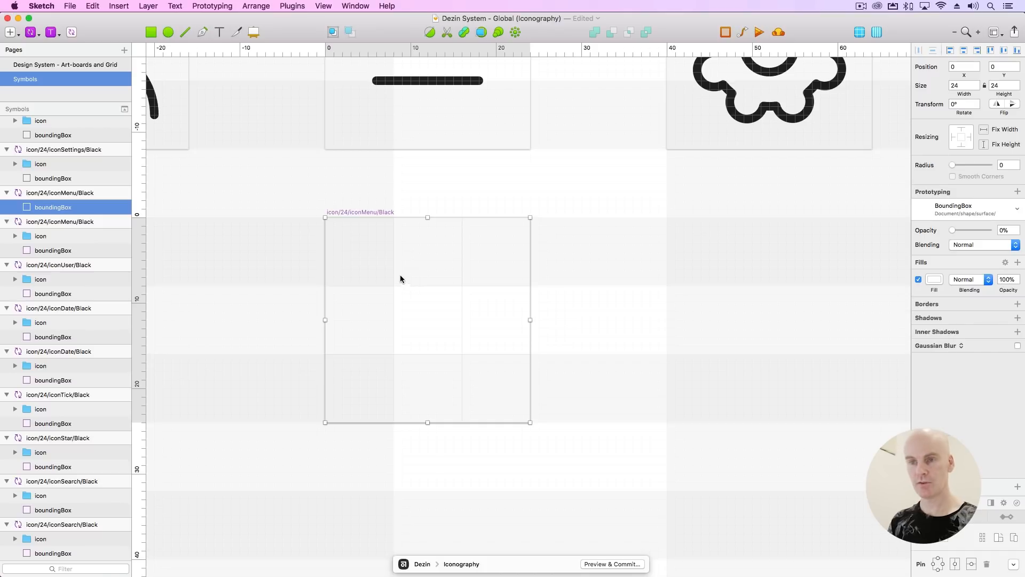
{"action": "scroll", "coordinate": [396, 273], "scroll_direction": "up", "scroll_amount": 5}
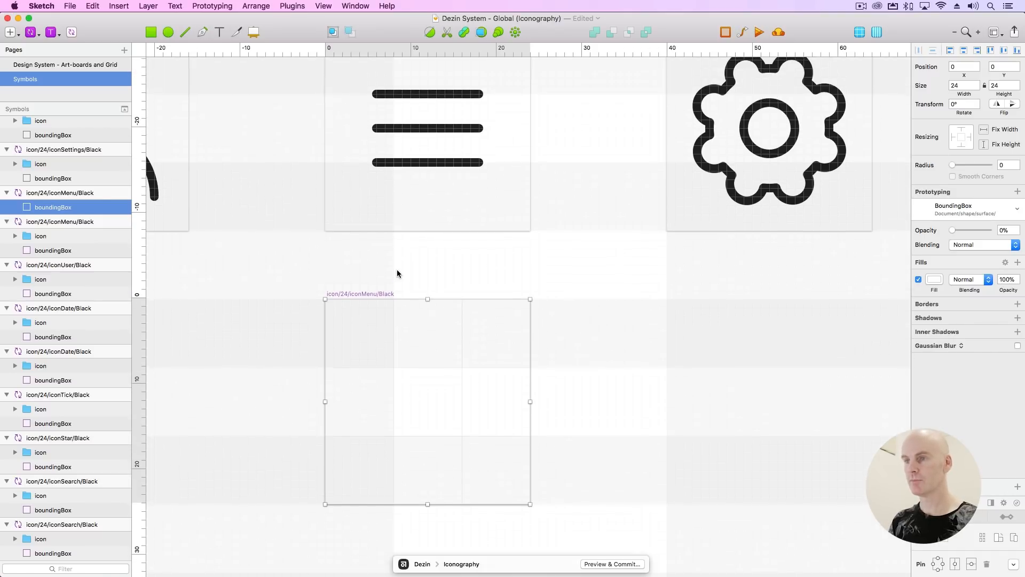
Draw a horizontal line 13 long at Y 8.5 in the empty menu symbol and apply the lineBlack 1px Center style.
{"action": "key", "text": "l"}
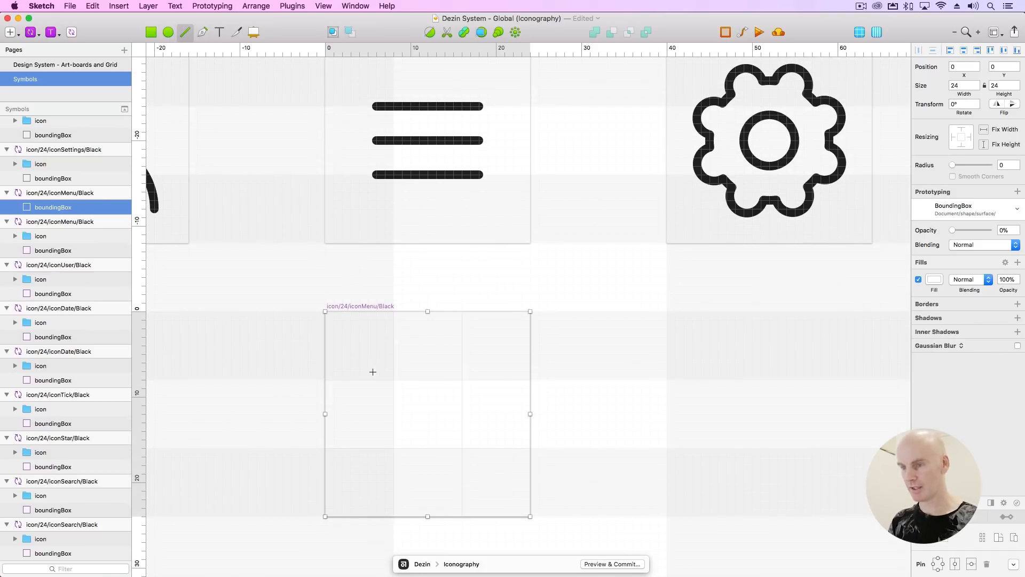
{"action": "left_click_drag", "start_coordinate": [373, 384], "coordinate": [483, 383]}
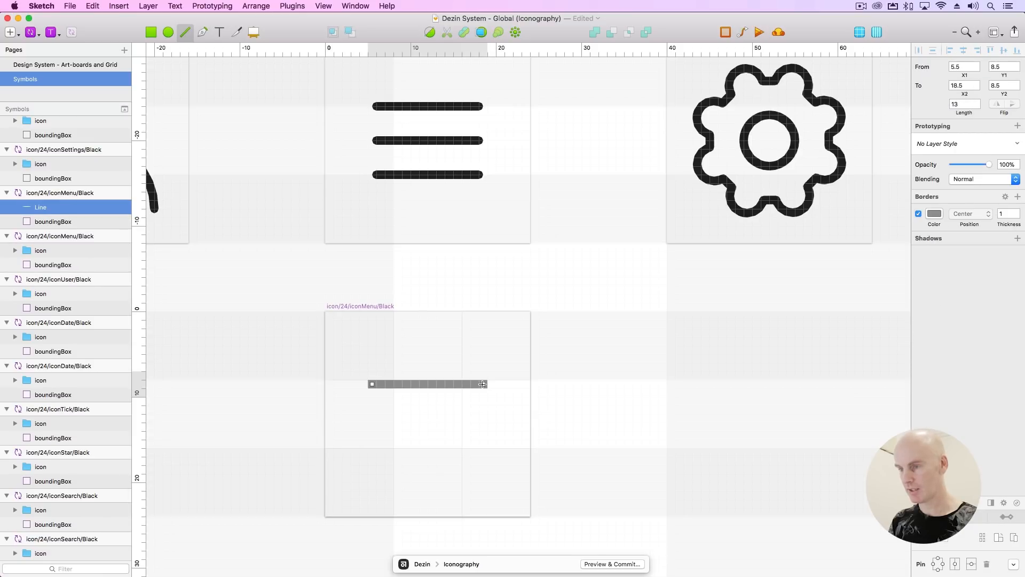
{"action": "left_click", "coordinate": [948, 143]}
{"action": "mouse_move", "coordinate": [948, 172]}
{"action": "mouse_move", "coordinate": [829, 176]}
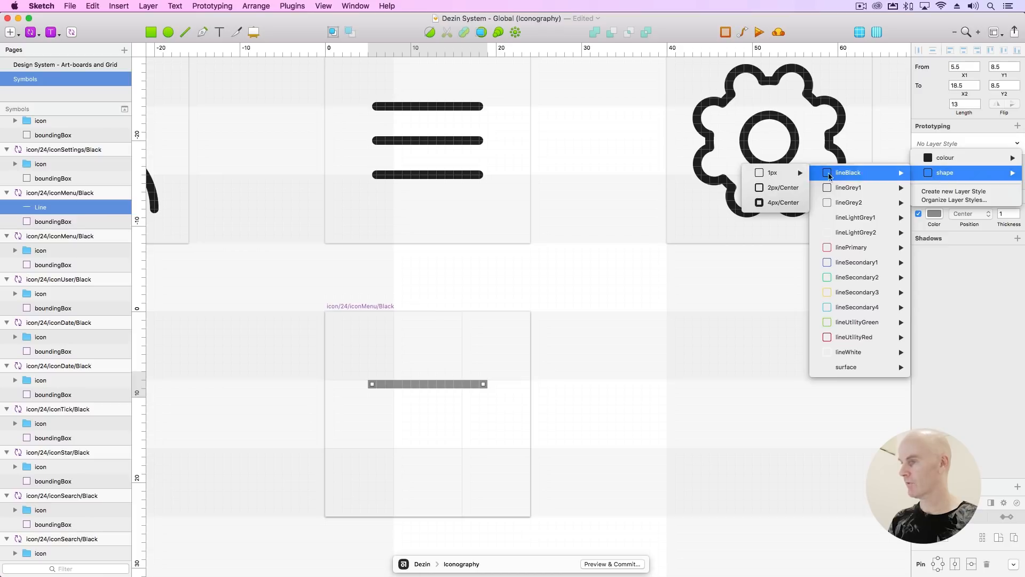
{"action": "mouse_move", "coordinate": [775, 173]}
{"action": "left_click", "coordinate": [718, 172]}
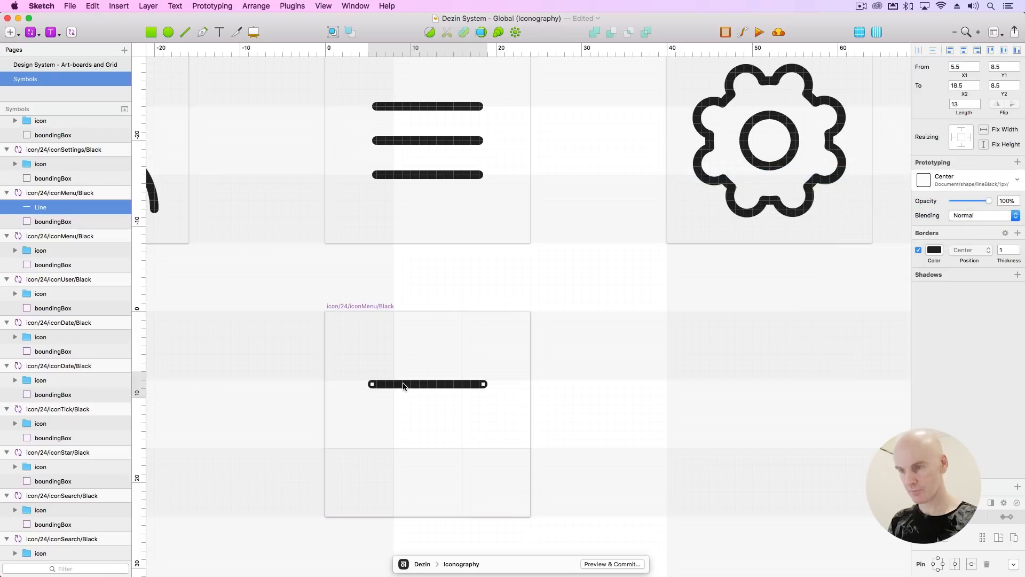
{"action": "key", "text": "Up"}
{"action": "key", "text": "Down"}
{"action": "key", "text": "Up"}
{"action": "key", "text": "Down"}
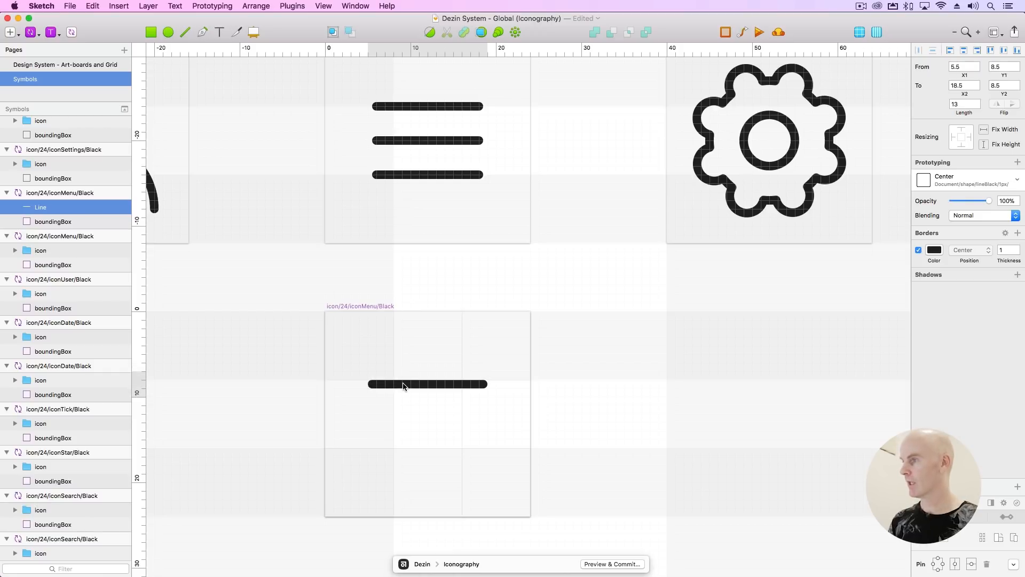
Set the menu line to run from X 6, Y 8 to X 18, Y 8.
{"action": "left_click", "coordinate": [961, 67]}
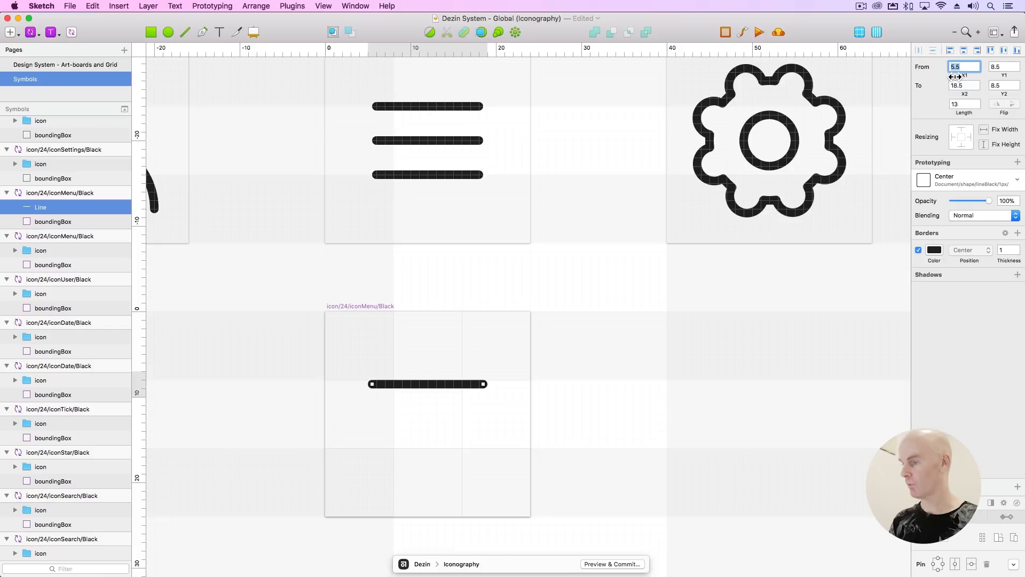
{"action": "type", "text": "6"}
{"action": "key", "text": "Tab"}
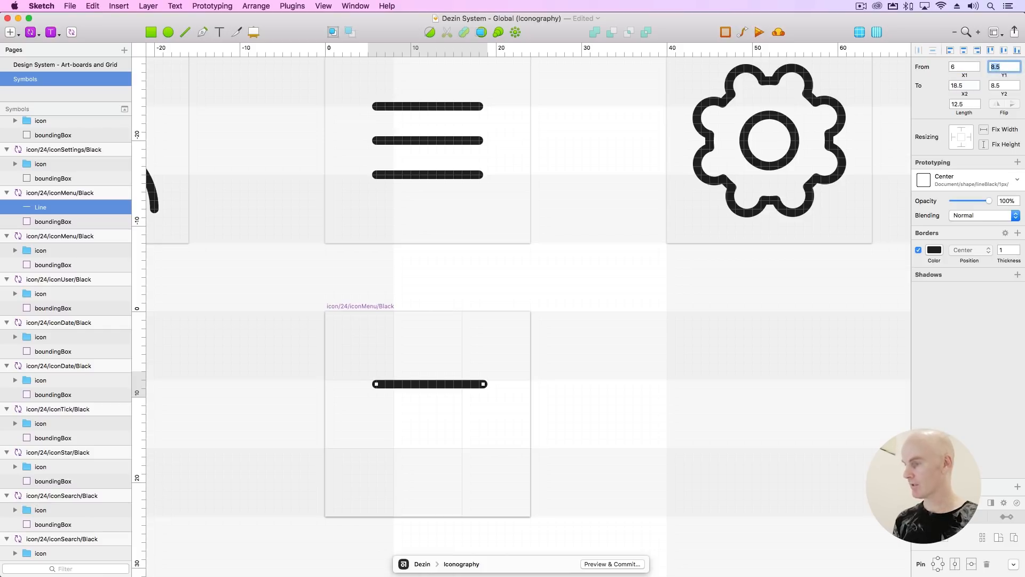
{"action": "type", "text": "8"}
{"action": "key", "text": "Tab"}
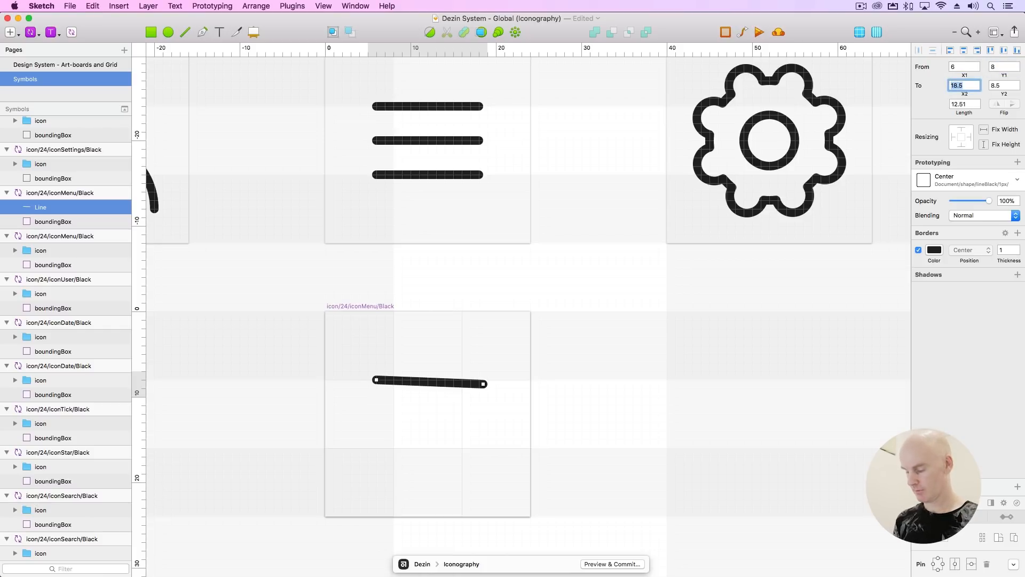
{"action": "key", "text": "Tab"}
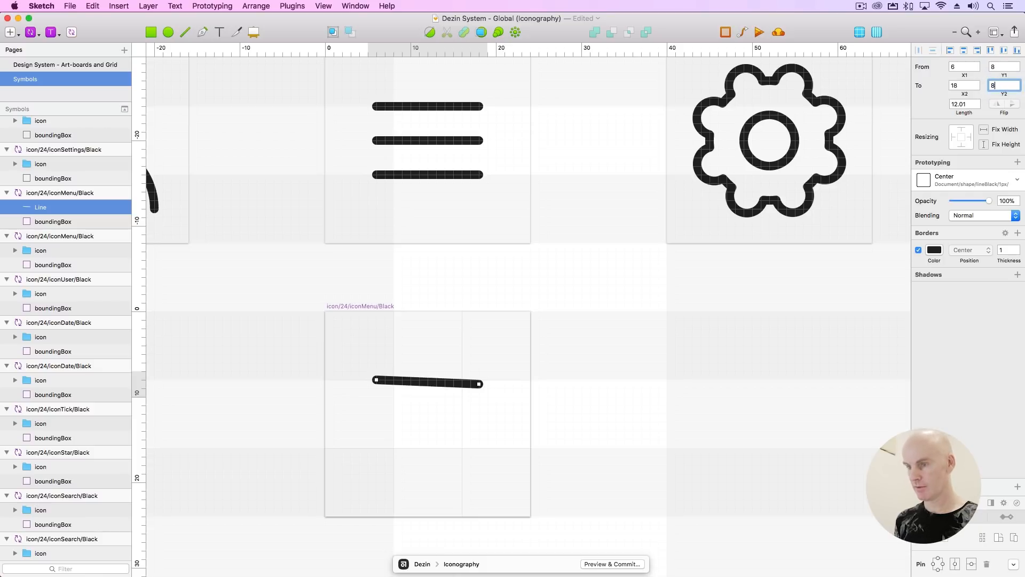
{"action": "key", "text": "Return"}
{"action": "left_click", "coordinate": [600, 390]}
Duplicate the menu line twice at even spacing below it, with the lowest line at Y 16.
{"action": "left_click", "coordinate": [428, 381]}
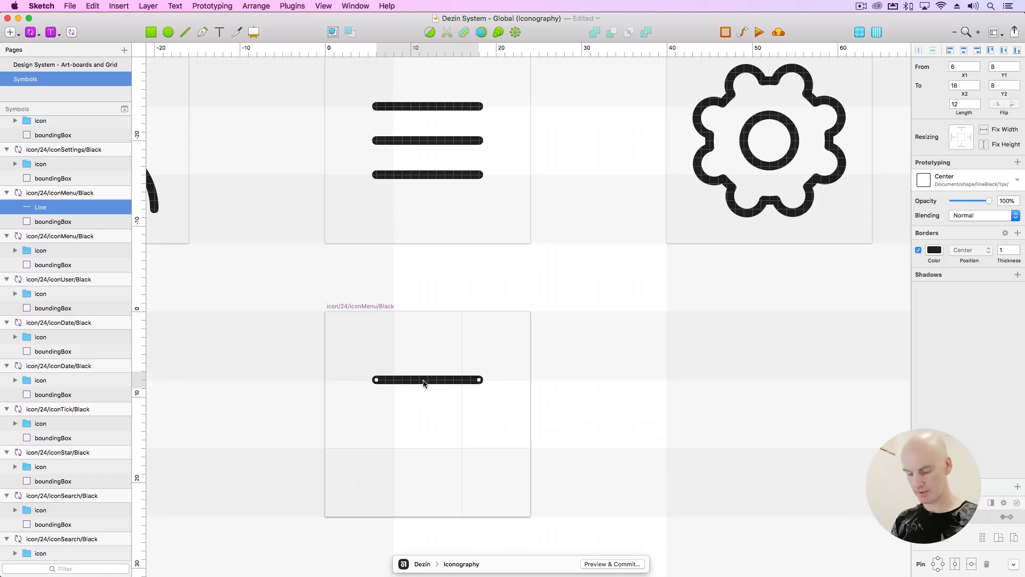
{"action": "left_click_drag", "start_coordinate": [424, 383], "coordinate": [425, 451]}
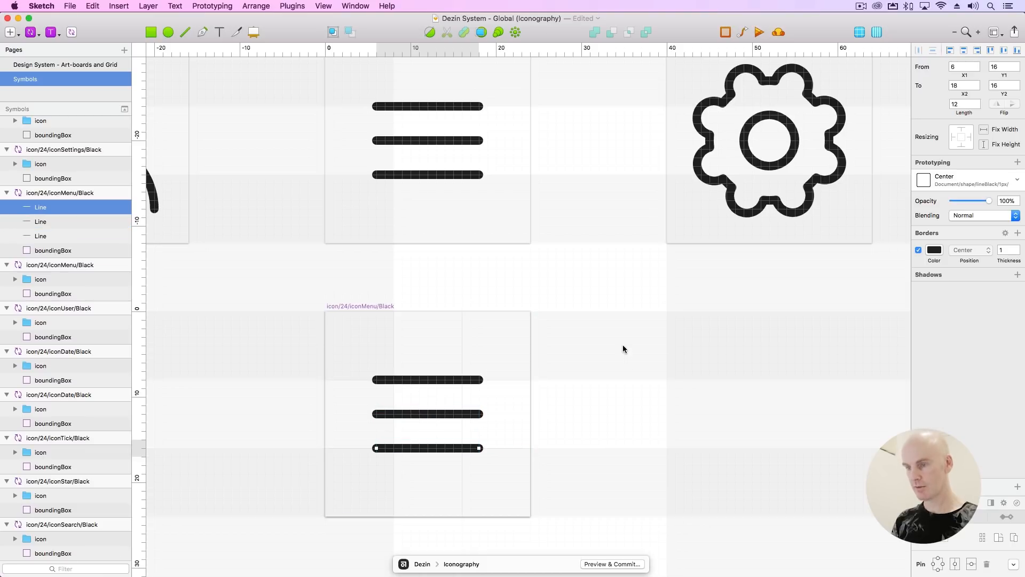
{"action": "left_click", "coordinate": [623, 350]}
Group the three lines of the rebuilt menu symbol and name the group icon.
{"action": "scroll", "coordinate": [586, 318], "scroll_direction": "up", "scroll_amount": 3}
{"action": "scroll", "coordinate": [586, 318], "scroll_direction": "right", "scroll_amount": 2}
{"action": "left_click", "coordinate": [472, 364]}
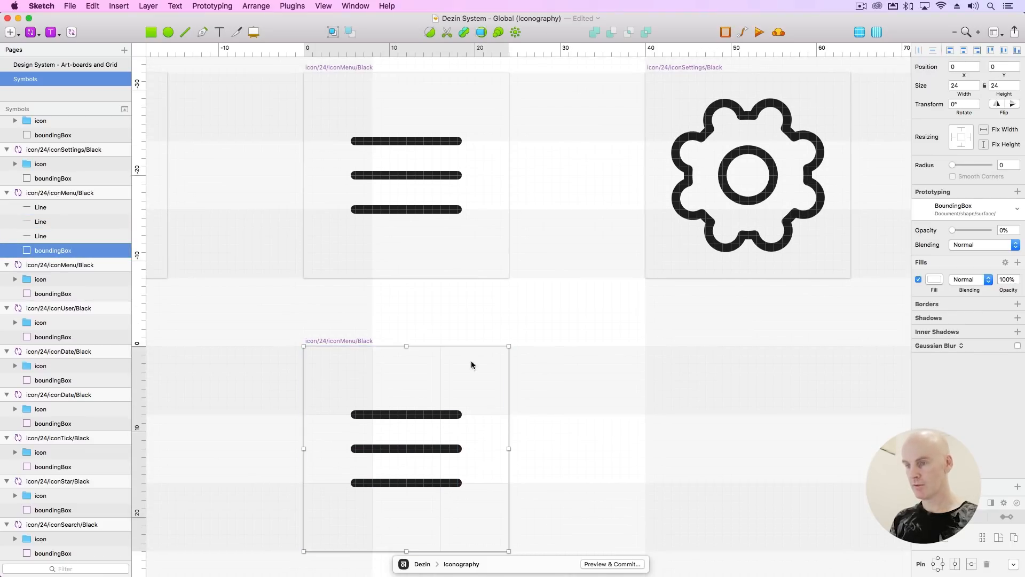
{"action": "left_click", "coordinate": [451, 415]}
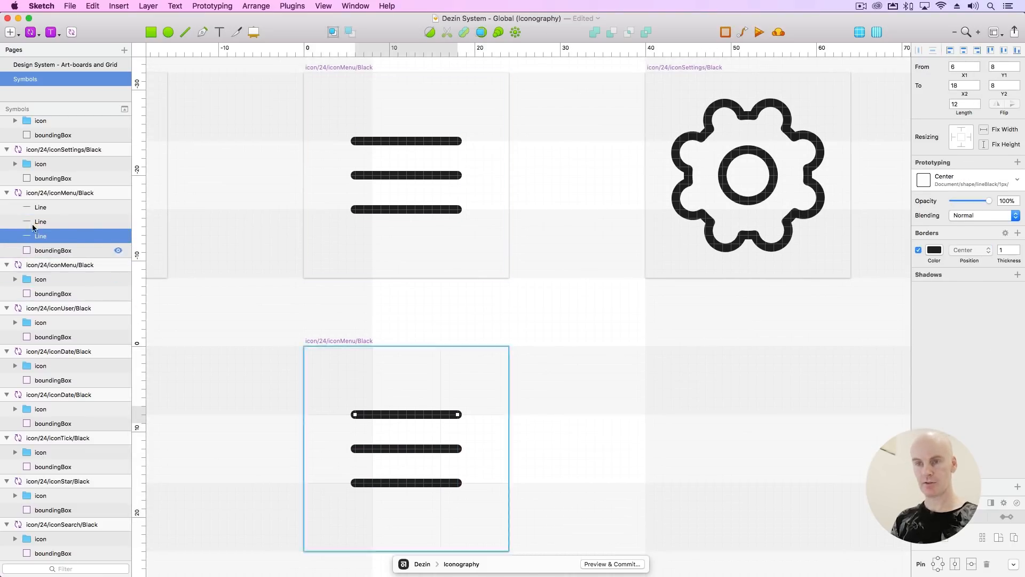
{"action": "left_click", "coordinate": [43, 207], "text": "shift"}
{"action": "key", "text": "super+g"}
{"action": "double_click", "coordinate": [48, 207]}
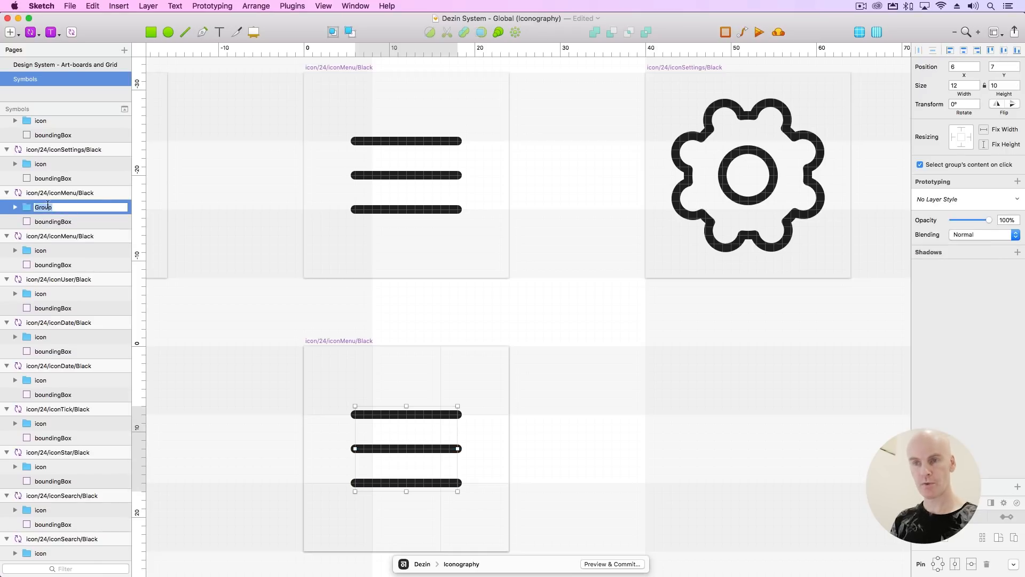
{"action": "type", "text": "i"}
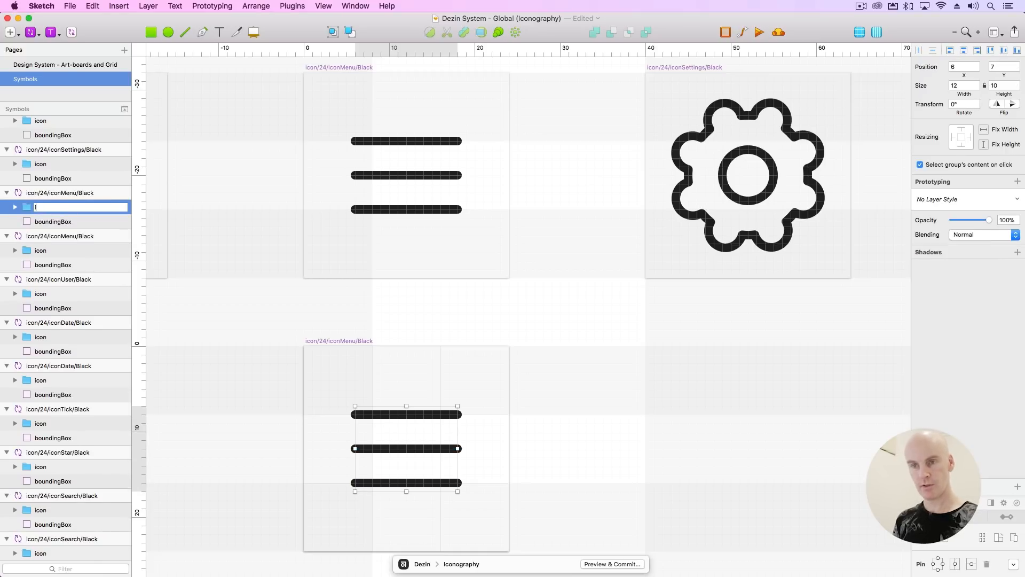
{"action": "type", "text": "con"}
{"action": "key", "text": "Return"}
{"action": "left_click", "coordinate": [561, 435]}
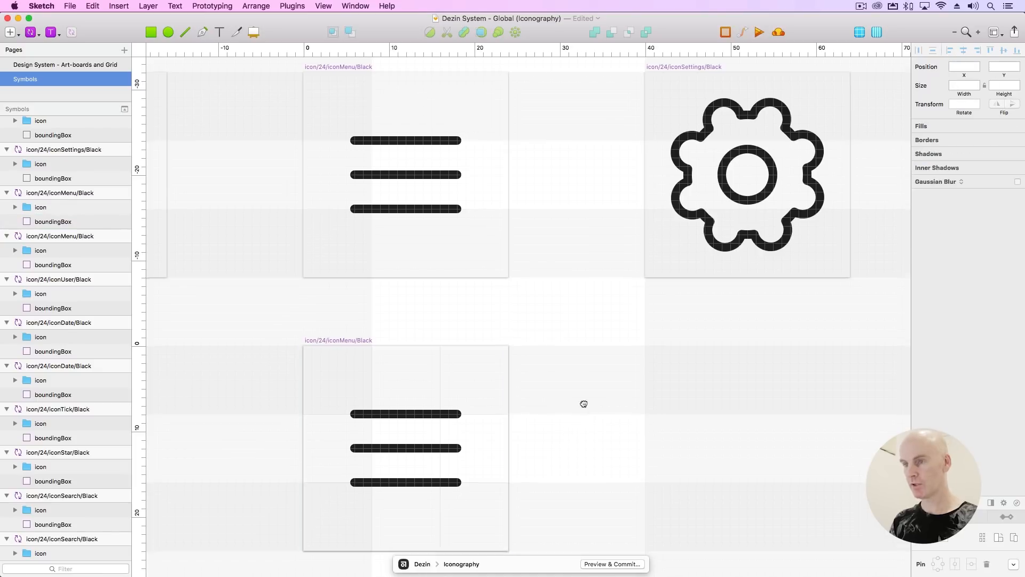
Save the document and place a copy of the icon/24/iconSettings/Black symbol below the original.
{"action": "scroll", "coordinate": [519, 382], "scroll_direction": "right", "scroll_amount": 3}
{"action": "scroll", "coordinate": [519, 382], "scroll_direction": "down", "scroll_amount": 1}
{"action": "key", "text": "super+s"}
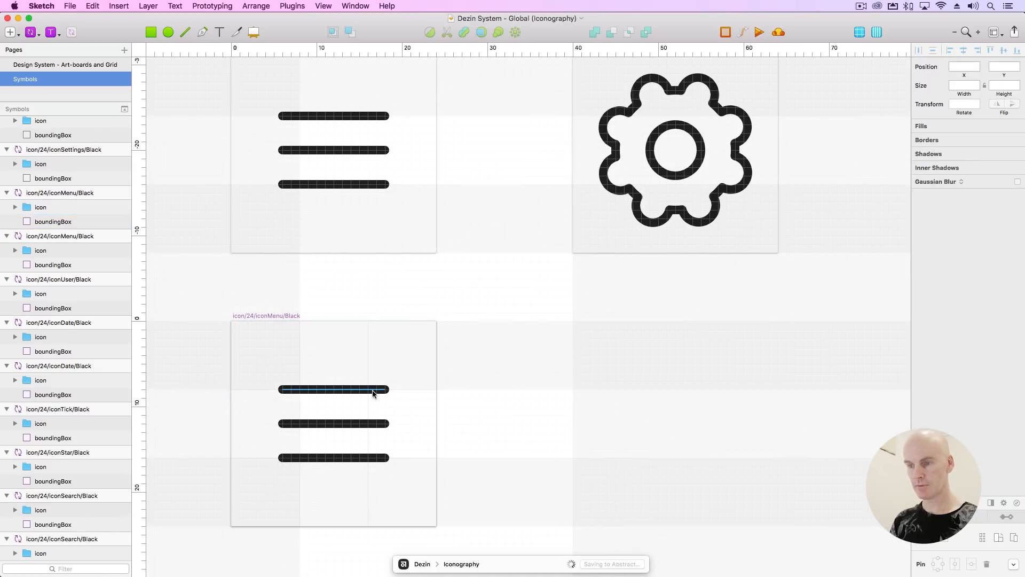
{"action": "left_click", "coordinate": [375, 390]}
{"action": "left_click", "coordinate": [570, 327]}
{"action": "scroll", "coordinate": [570, 327], "scroll_direction": "right", "scroll_amount": 5}
{"action": "scroll", "coordinate": [570, 327], "scroll_direction": "up", "scroll_amount": 2}
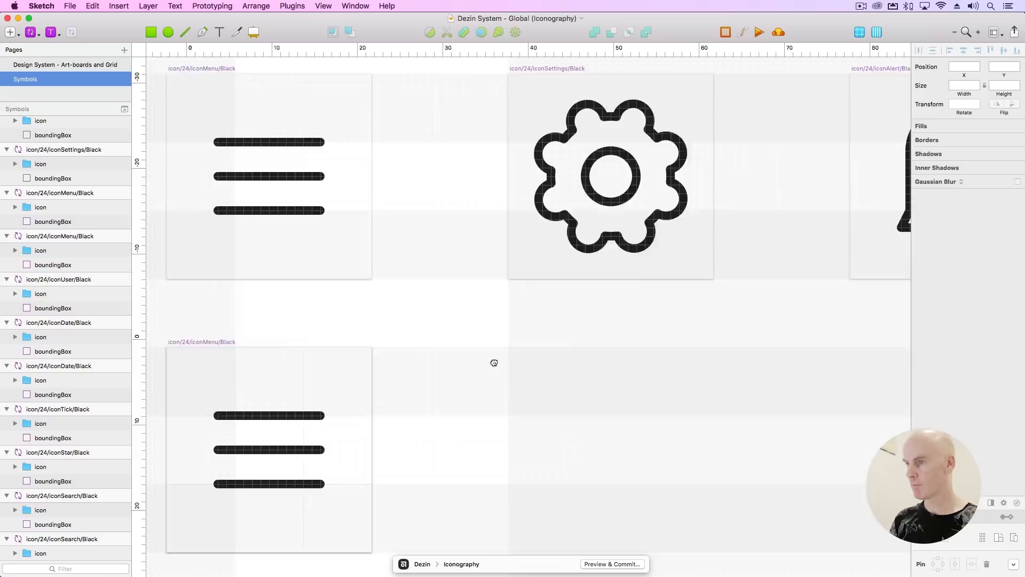
{"action": "left_click", "coordinate": [408, 112]}
{"action": "left_click_drag", "start_coordinate": [403, 112], "coordinate": [407, 385]}
{"action": "scroll", "coordinate": [714, 244], "scroll_direction": "down", "scroll_amount": 7}
{"action": "scroll", "coordinate": [714, 243], "scroll_direction": "left", "scroll_amount": 2}
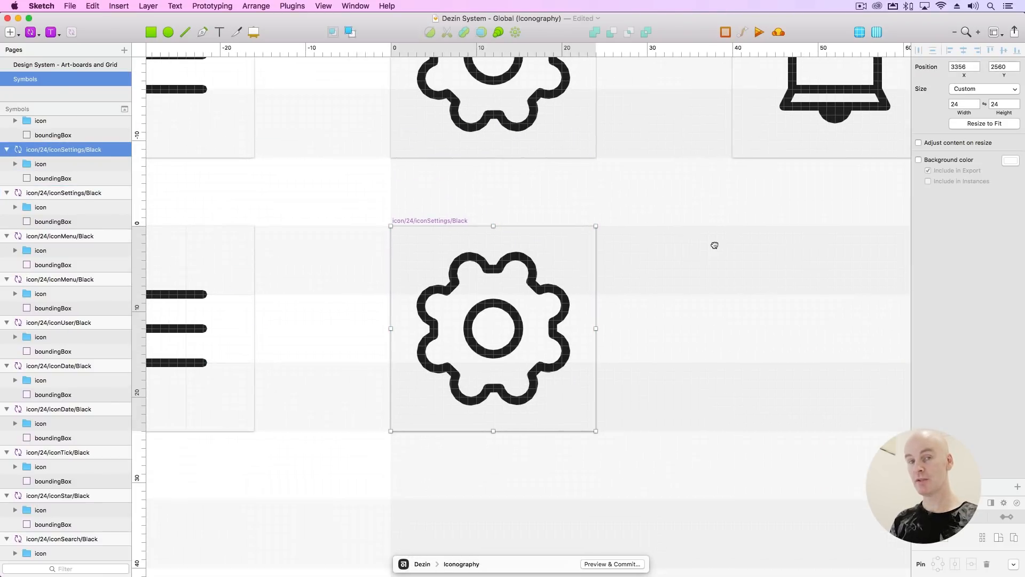
Look into the copied settings symbol's Combined Shape and delete its icon group, keeping only the boundingBox layer.
{"action": "left_click", "coordinate": [688, 202]}
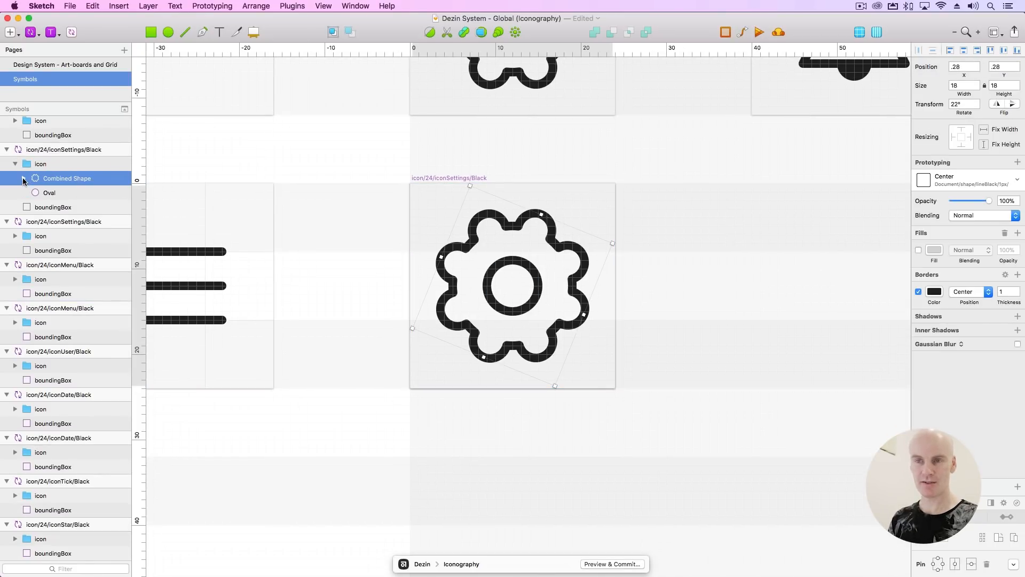
{"action": "left_click", "coordinate": [24, 179]}
{"action": "left_click", "coordinate": [23, 178]}
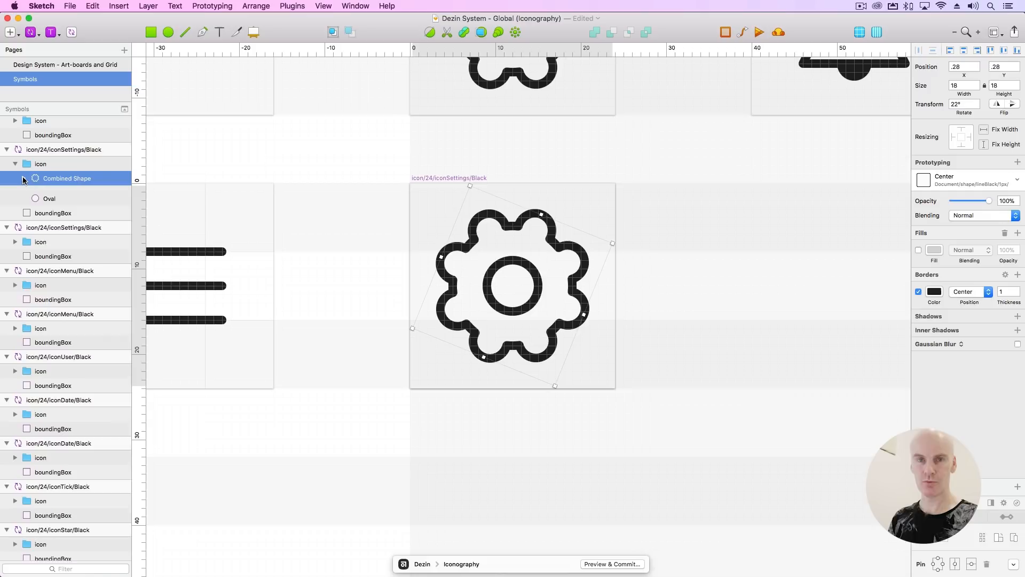
{"action": "left_click", "coordinate": [49, 165]}
{"action": "key", "text": "BackSpace"}
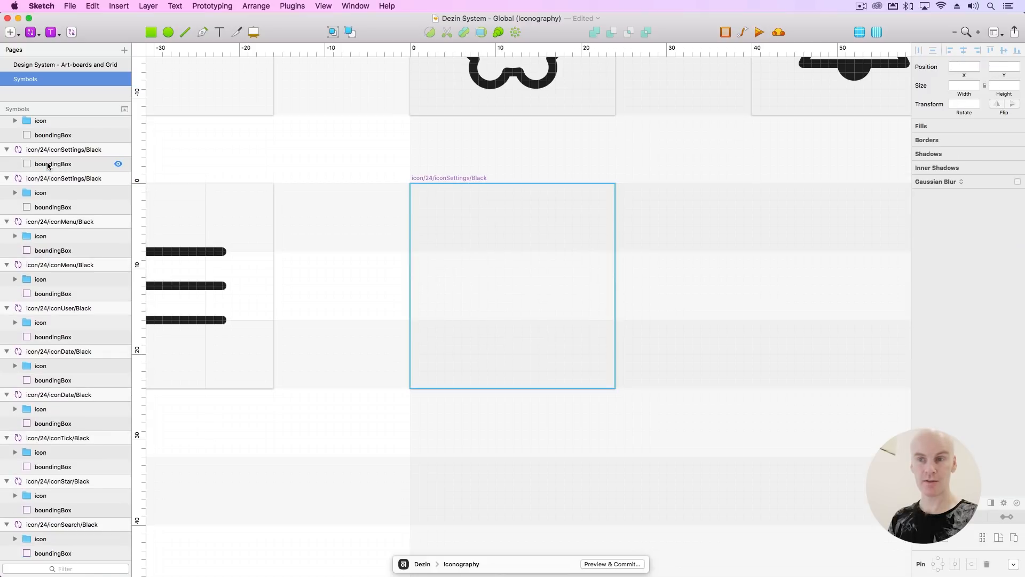
Show the grid over the emptied copy of the settings symbol.
{"action": "left_click", "coordinate": [587, 285]}
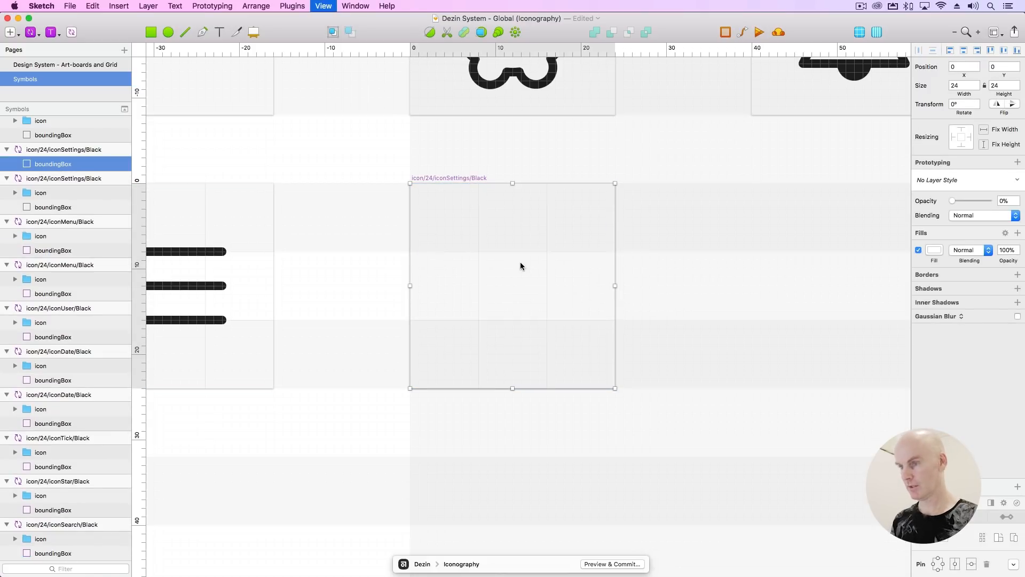
{"action": "left_click_drag", "start_coordinate": [532, 264], "coordinate": [466, 396]}
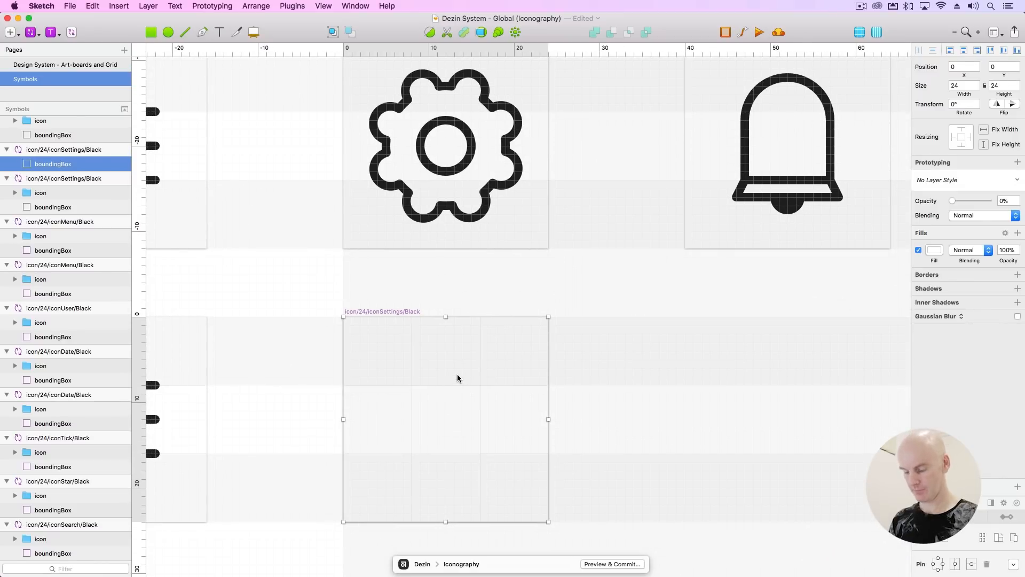
Draw a 16×16 circle at X 4, Y 4 in the emptied settings symbol and apply the shape/lineBlack/1px/Center layer style.
{"action": "key", "text": "o"}
{"action": "left_click_drag", "start_coordinate": [378, 351], "coordinate": [499, 484]}
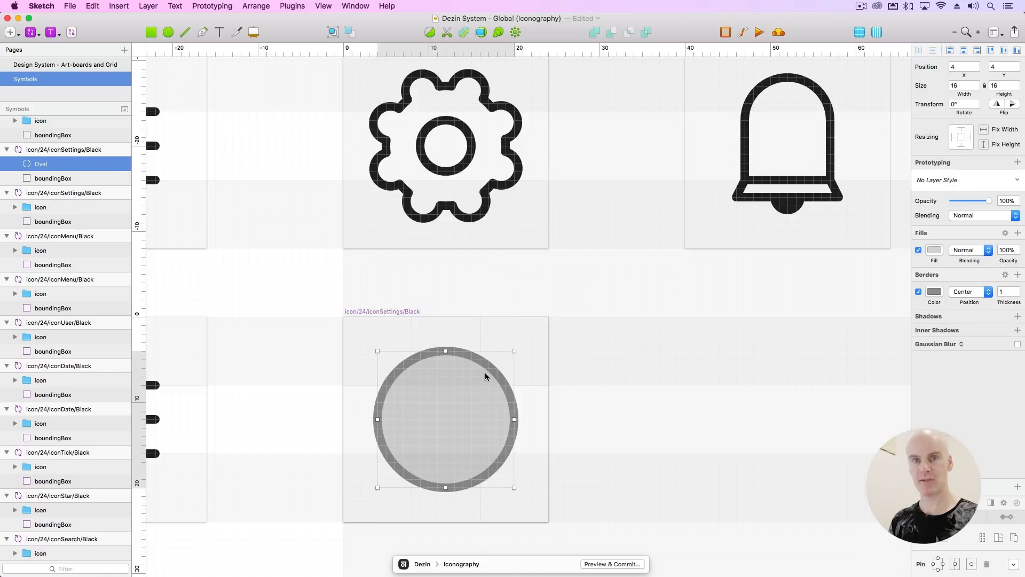
{"action": "left_click", "coordinate": [960, 181]}
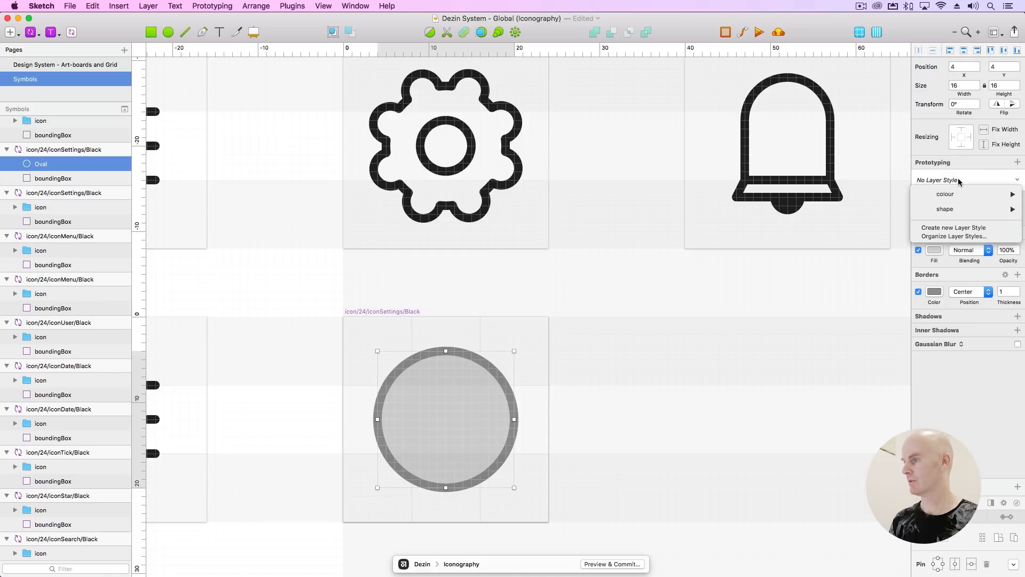
{"action": "mouse_move", "coordinate": [945, 209]}
{"action": "mouse_move", "coordinate": [849, 209]}
{"action": "mouse_move", "coordinate": [772, 209]}
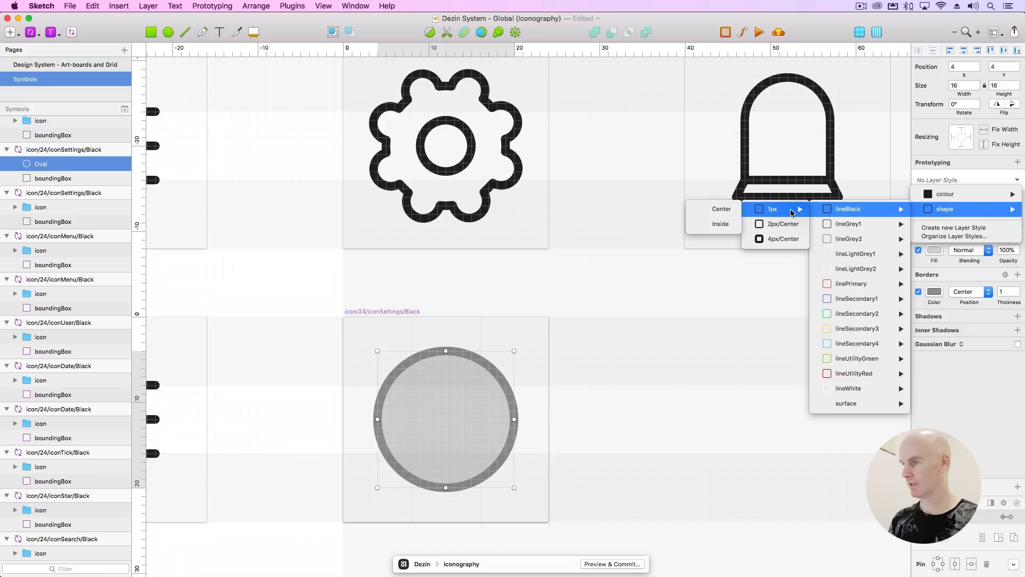
{"action": "left_click", "coordinate": [726, 211]}
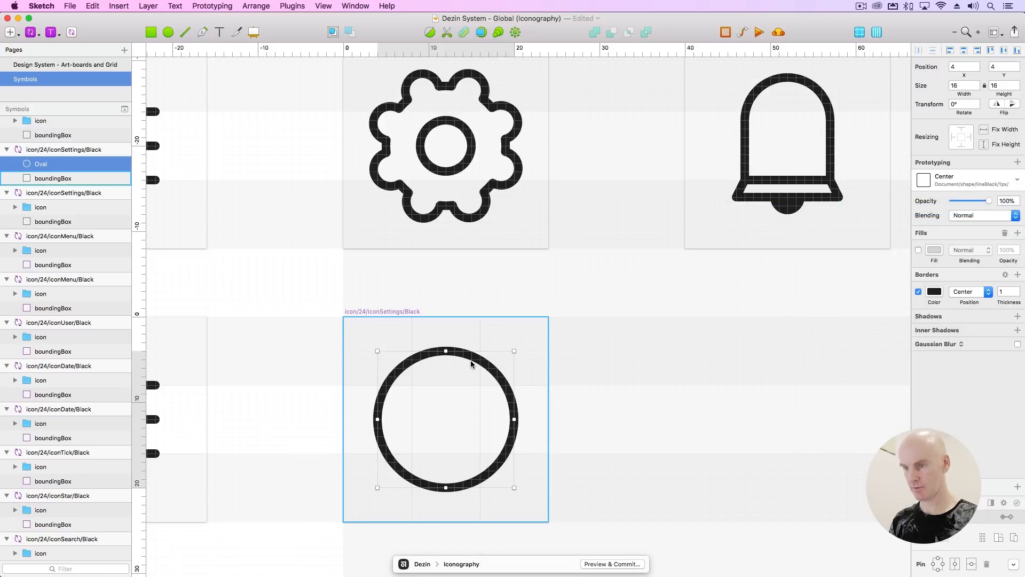
Duplicate the circle, shrink the copy to 6×6 and centre it inside the larger one at X 9, Y 9.
{"action": "key", "text": "super+d"}
{"action": "left_click_drag", "start_coordinate": [378, 352], "coordinate": [412, 385]}
{"action": "left_click_drag", "start_coordinate": [515, 488], "coordinate": [470, 439]}
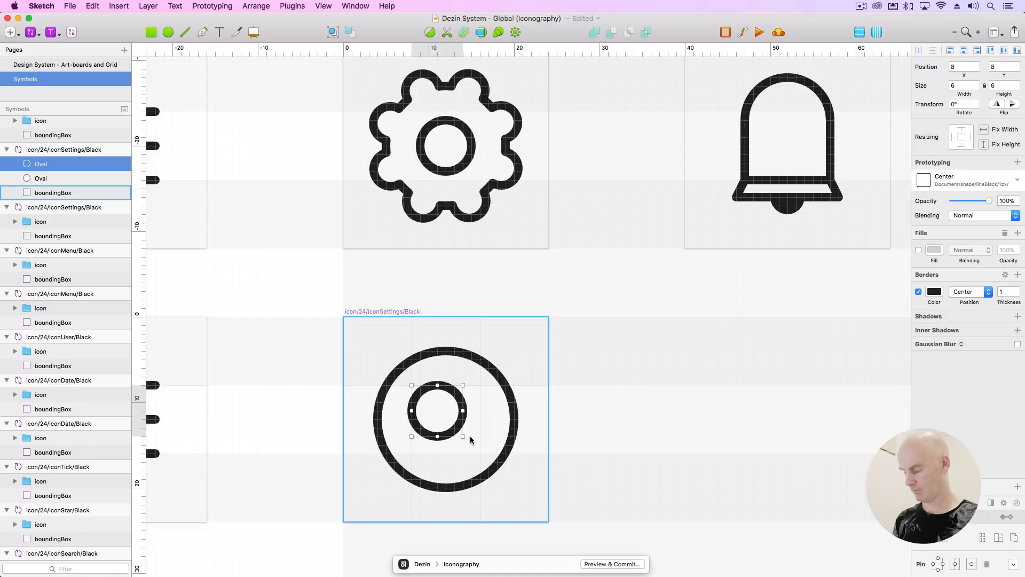
{"action": "key", "text": "Right"}
{"action": "key", "text": "Down"}
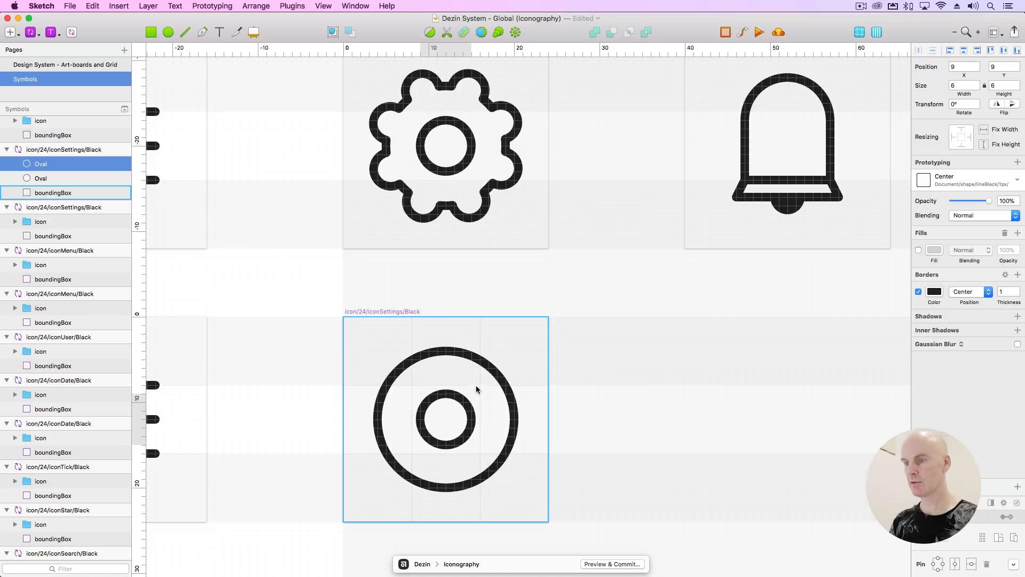
Resize the outer circle to 14×14 and recentre it around the inner circle at X 5, Y 5.
{"action": "left_click", "coordinate": [476, 359]}
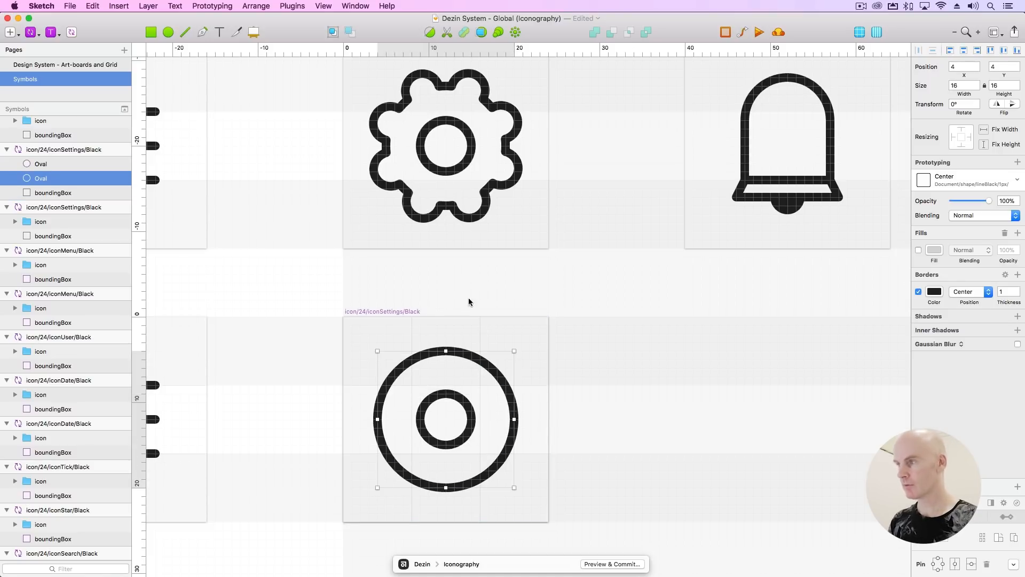
{"action": "left_click", "coordinate": [964, 86]}
{"action": "type", "text": "14"}
{"action": "key", "text": "Return"}
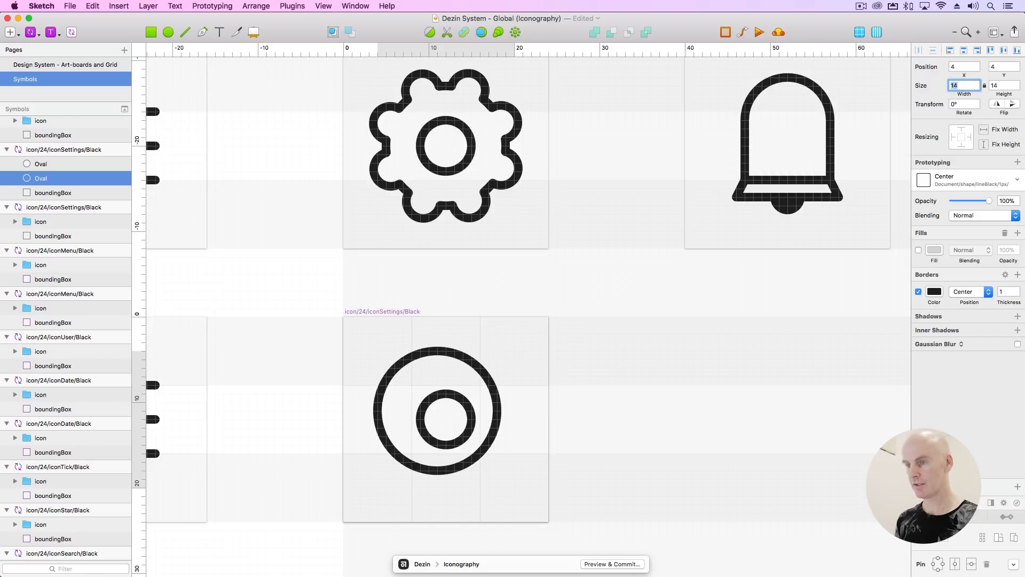
{"action": "key", "text": "Escape"}
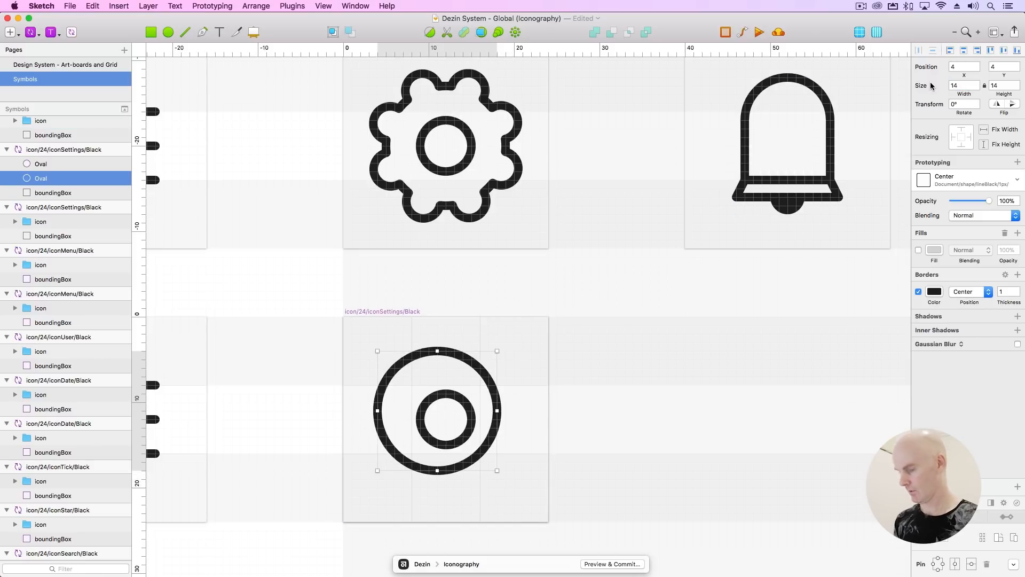
{"action": "key", "text": "Right"}
{"action": "key", "text": "Down"}
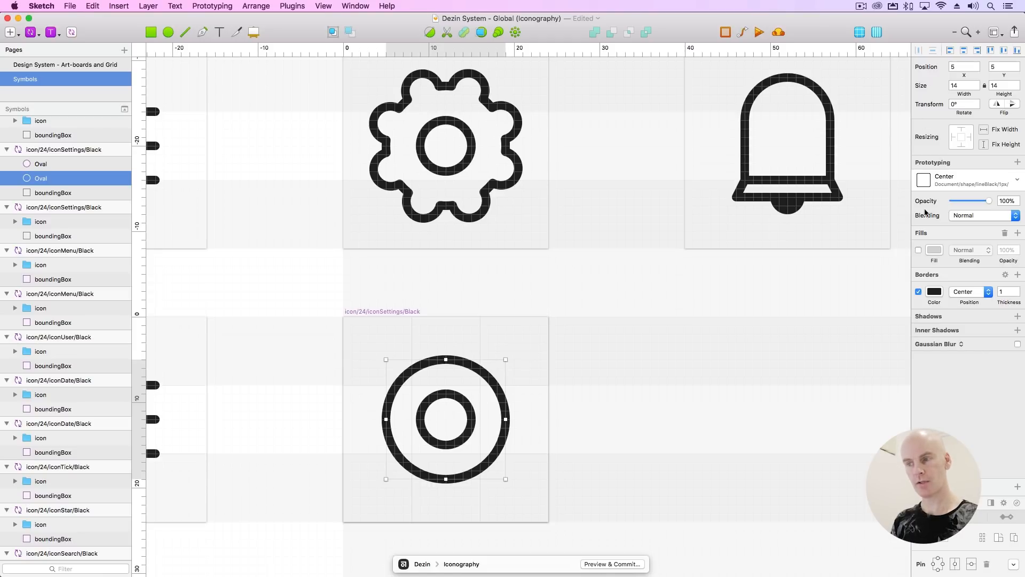
{"action": "left_click", "coordinate": [771, 361]}
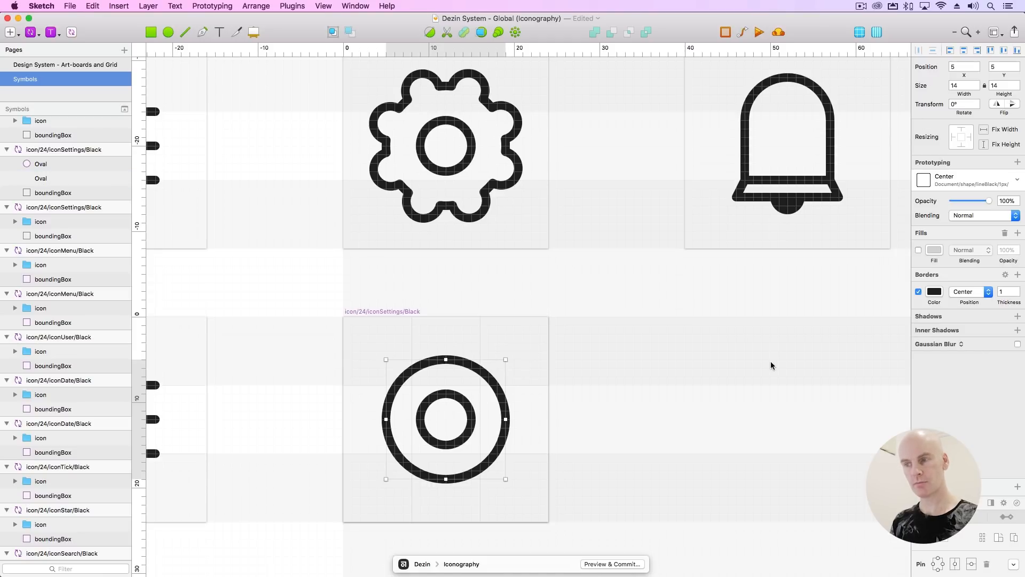
Duplicate the inner circle, resize the copy to 4×4 and centre it over the top edge of the outer circle at X 10, Y 3.
{"action": "left_click", "coordinate": [464, 408]}
{"action": "key", "text": "super+d"}
{"action": "left_click_drag", "start_coordinate": [465, 405], "coordinate": [465, 336]}
{"action": "left_click", "coordinate": [964, 85]}
{"action": "type", "text": "4"}
{"action": "key", "text": "Return"}
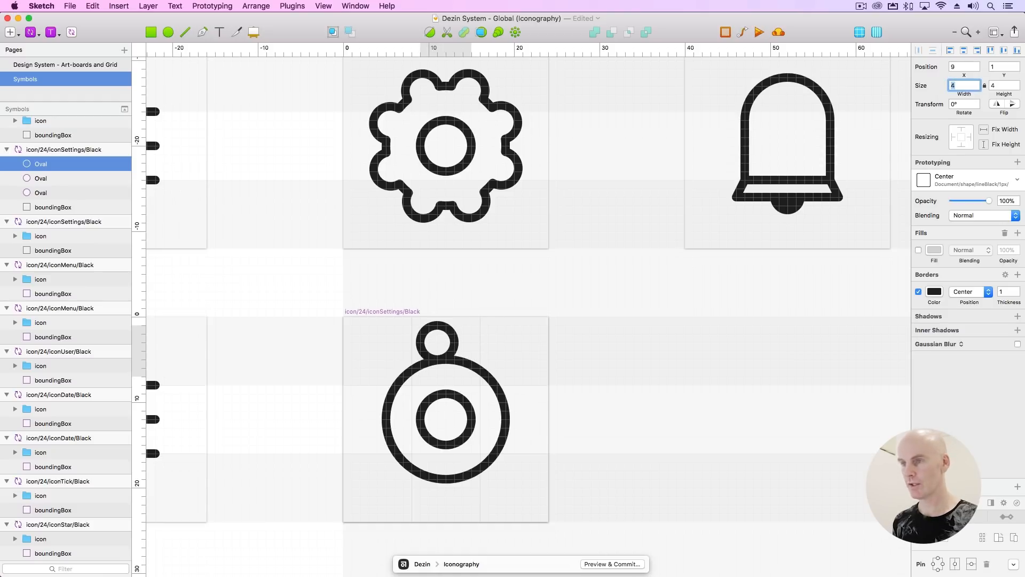
{"action": "type", "text": "3"}
{"action": "key", "text": "Return"}
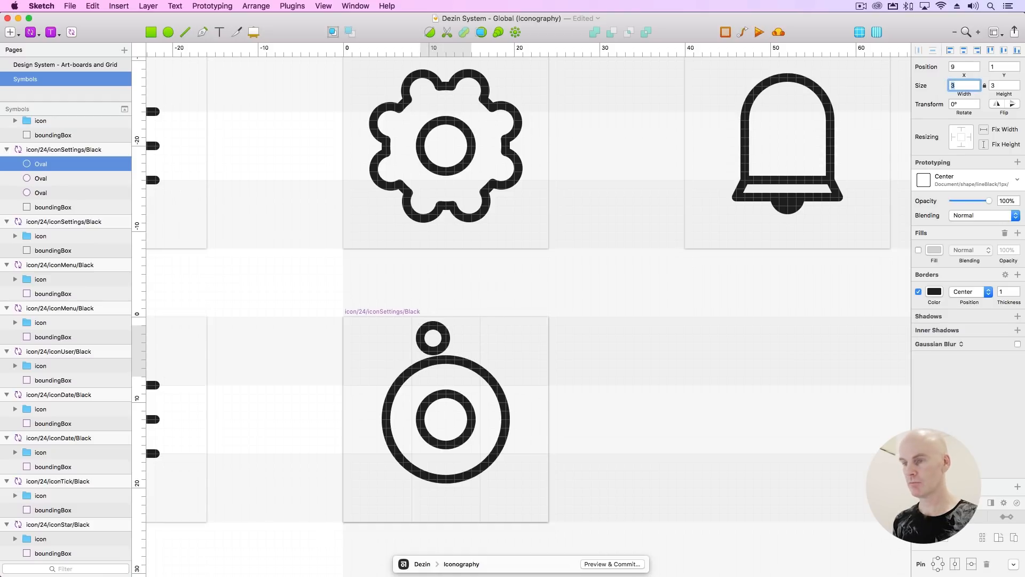
{"action": "type", "text": "4"}
{"action": "key", "text": "Return"}
{"action": "left_click", "coordinate": [445, 331]}
{"action": "left_click_drag", "start_coordinate": [446, 331], "coordinate": [455, 348]}
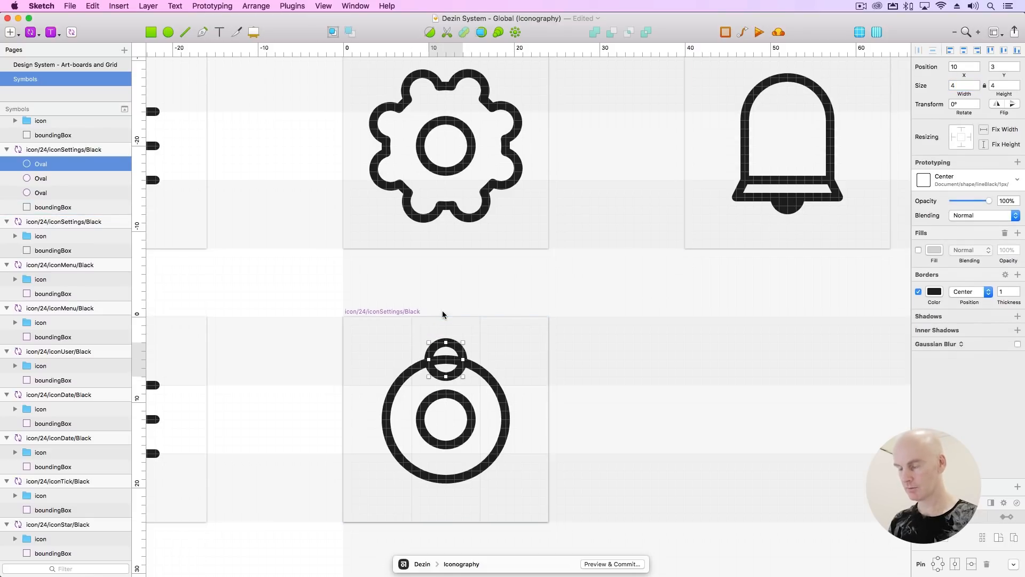
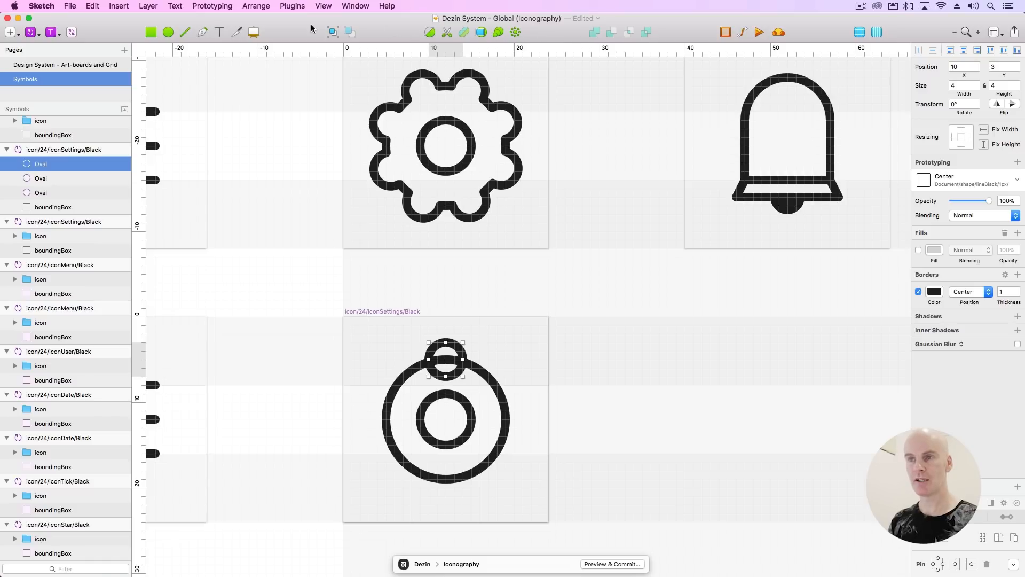
Create 7 rotated copies of the small circle with Rotate Copies, moving the rotation point to the centre of the icon.
{"action": "left_click", "coordinate": [152, 6]}
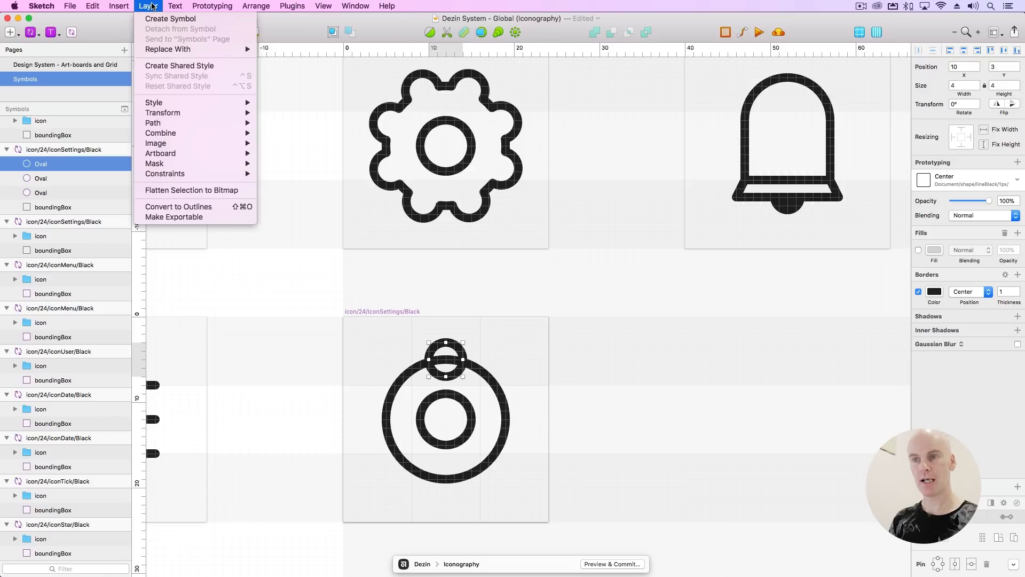
{"action": "mouse_move", "coordinate": [185, 123]}
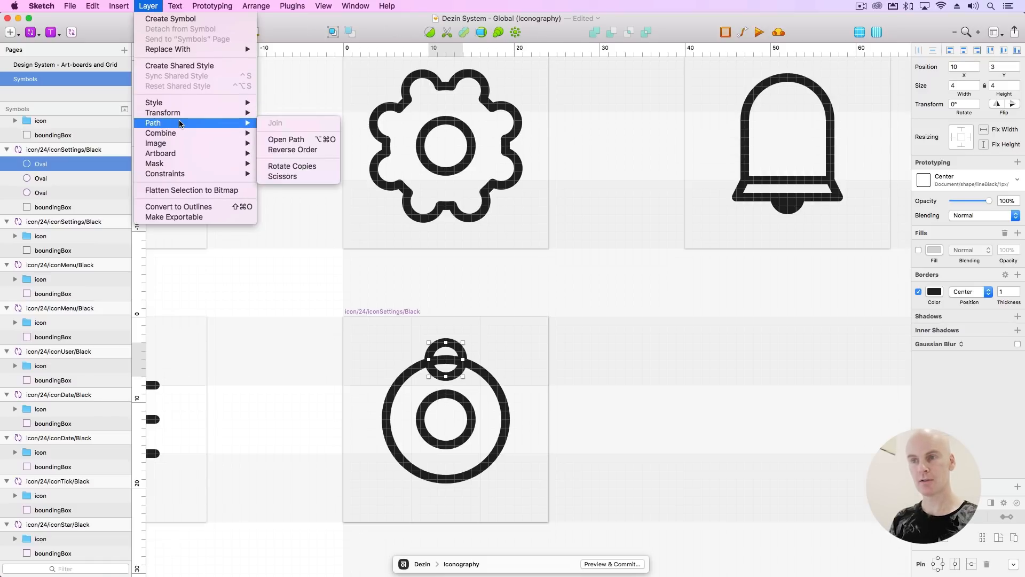
{"action": "left_click", "coordinate": [290, 167]}
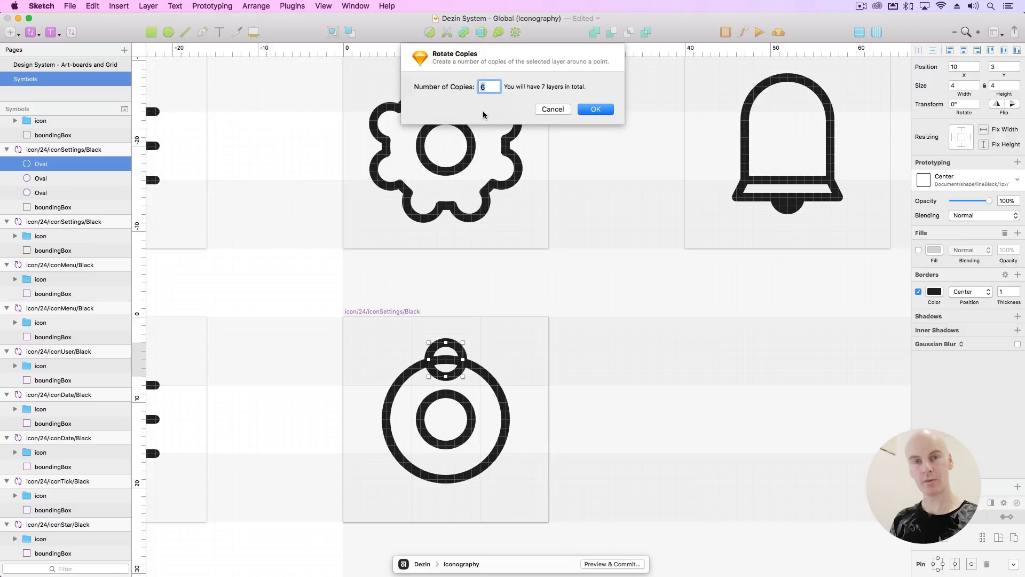
{"action": "type", "text": "7"}
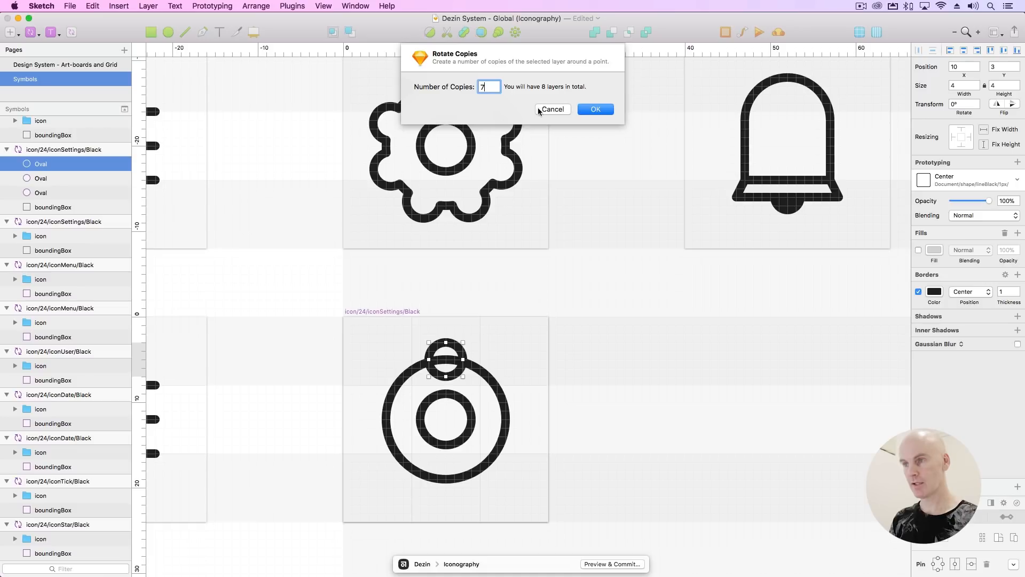
{"action": "left_click", "coordinate": [594, 109]}
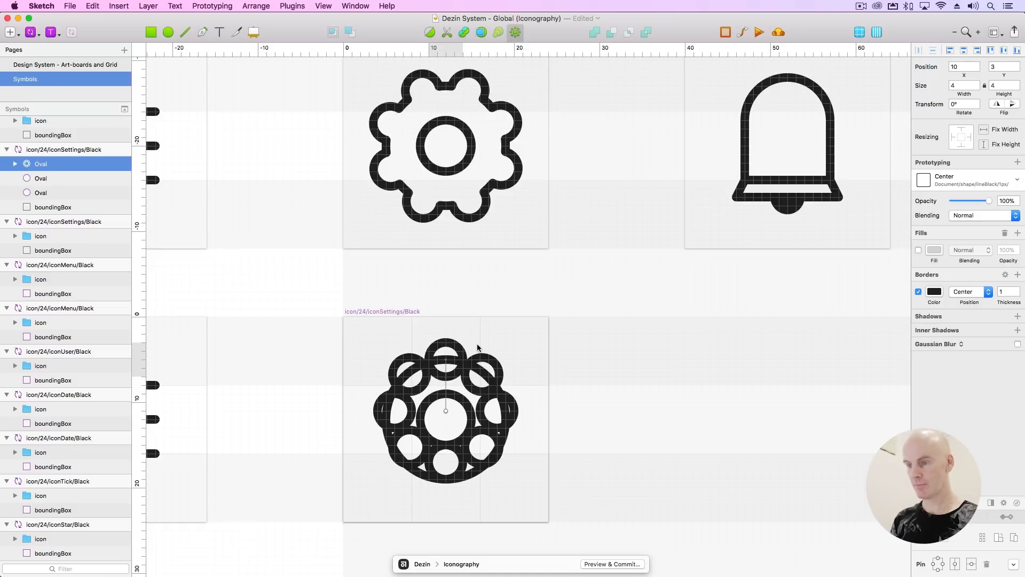
{"action": "mouse_move", "coordinate": [446, 412]}
{"action": "left_mouse_down"}
{"action": "mouse_move", "coordinate": [399, 389]}
{"action": "mouse_move", "coordinate": [385, 320]}
{"action": "mouse_move", "coordinate": [549, 353]}
{"action": "mouse_move", "coordinate": [507, 460]}
{"action": "mouse_move", "coordinate": [446, 419]}
{"action": "left_mouse_up"}
{"action": "key", "text": "Return"}
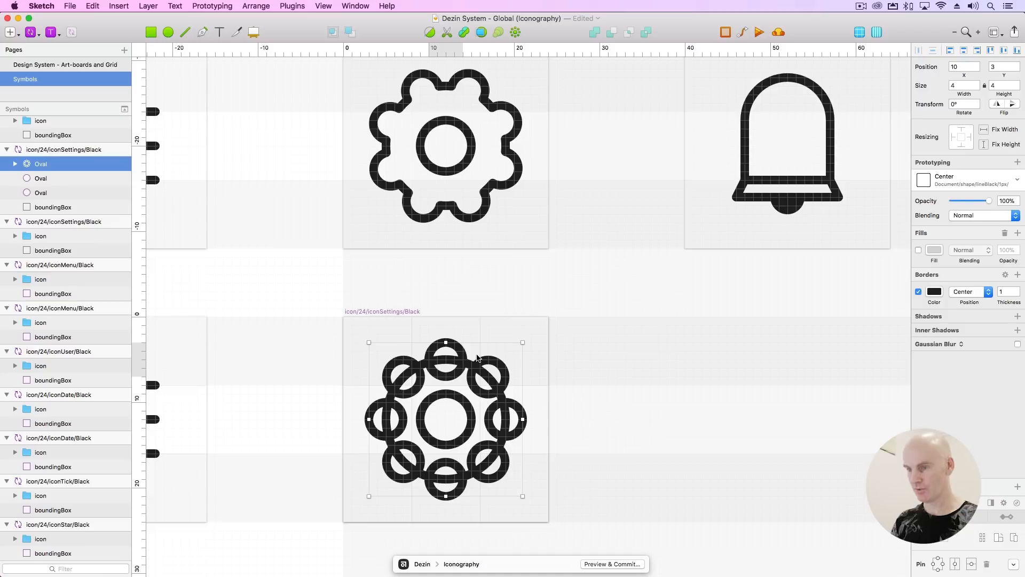
Rotate the ring of small circles to 22°.
{"action": "key", "text": "super+2"}
{"action": "scroll", "coordinate": [481, 334], "scroll_direction": "right", "scroll_amount": 2}
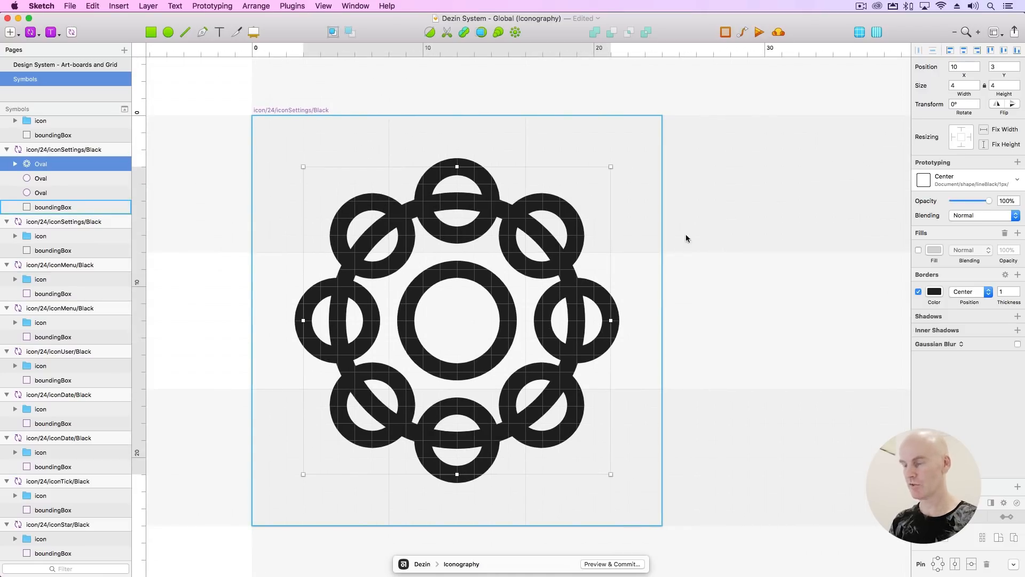
{"action": "left_click", "coordinate": [953, 104]}
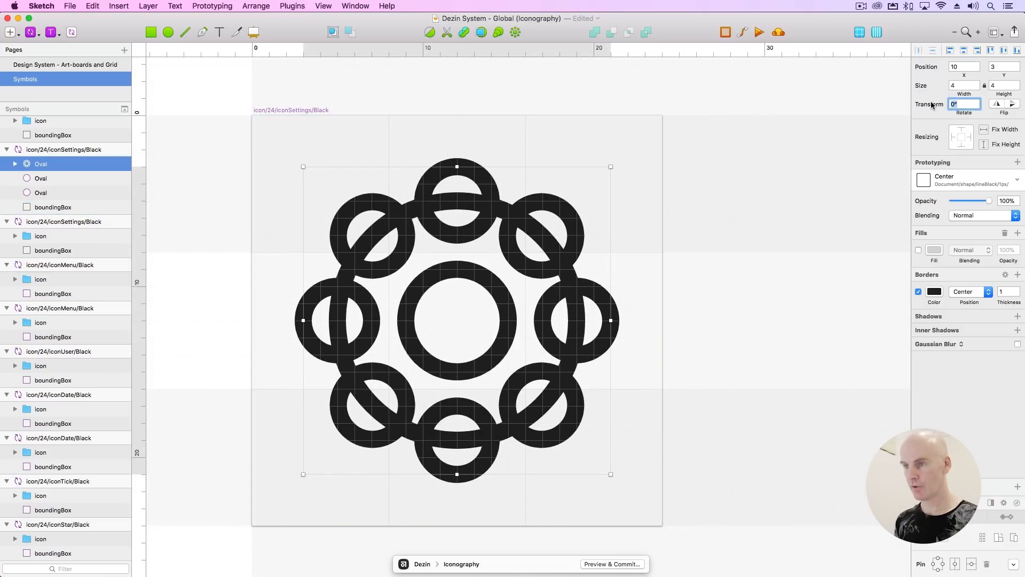
{"action": "type", "text": "20"}
{"action": "key", "text": "Return"}
{"action": "key", "text": "Up"}
{"action": "key", "text": "Up"}
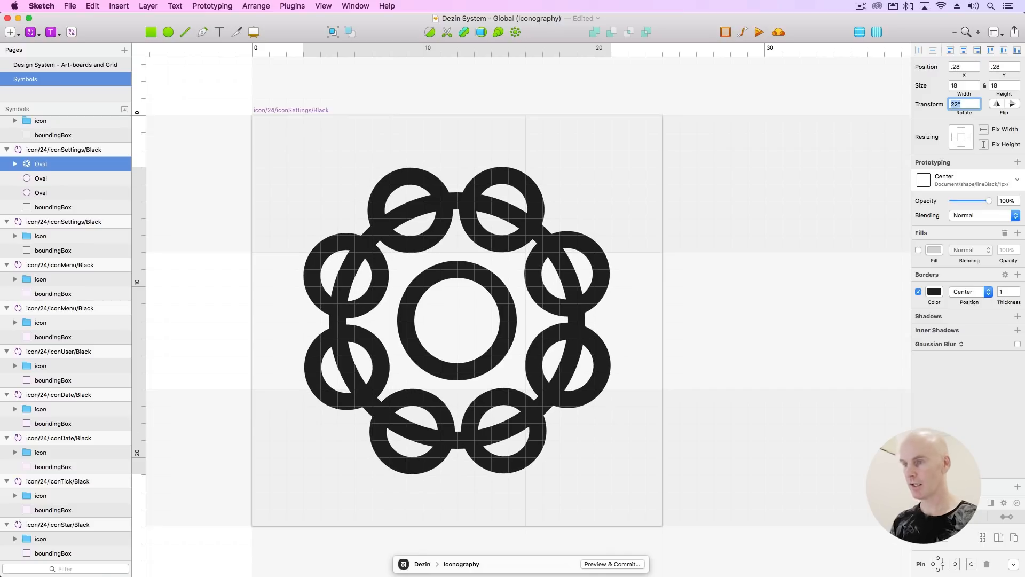
Combine the rotated small circles and the outer circle with Union to form the gear outline.
{"action": "key", "text": "super+minus"}
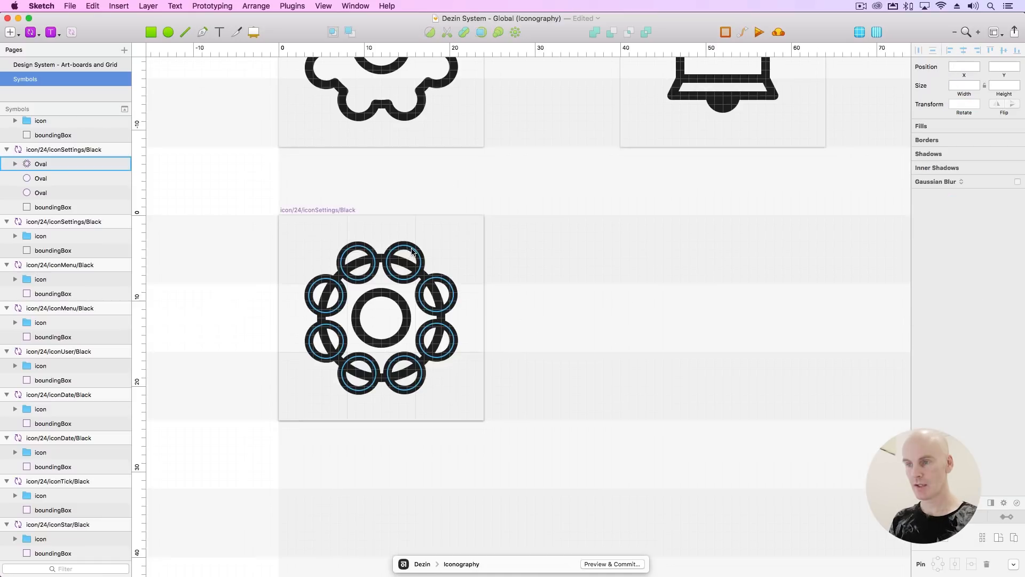
{"action": "left_click", "coordinate": [382, 261], "text": "shift"}
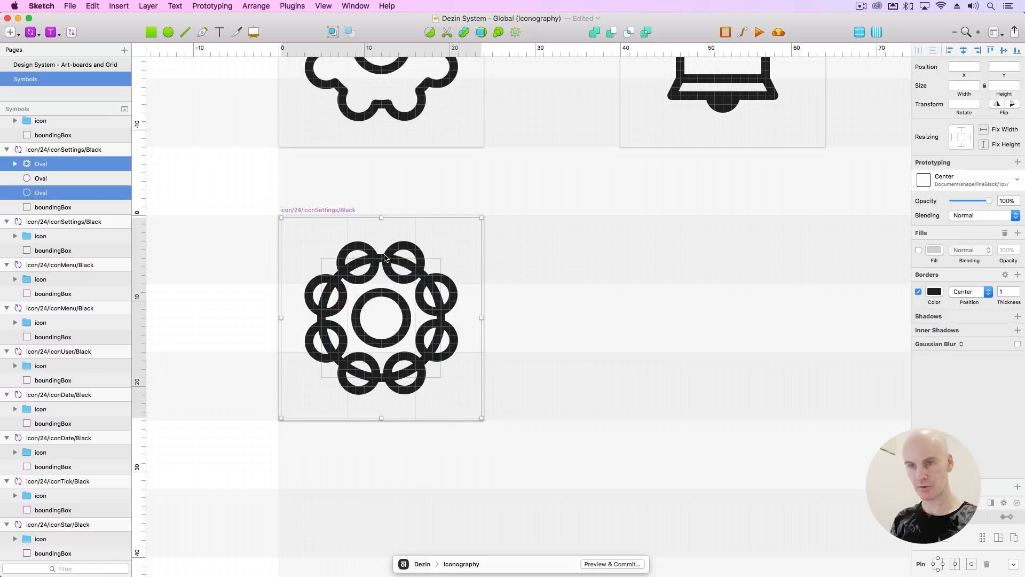
{"action": "left_click", "coordinate": [595, 32]}
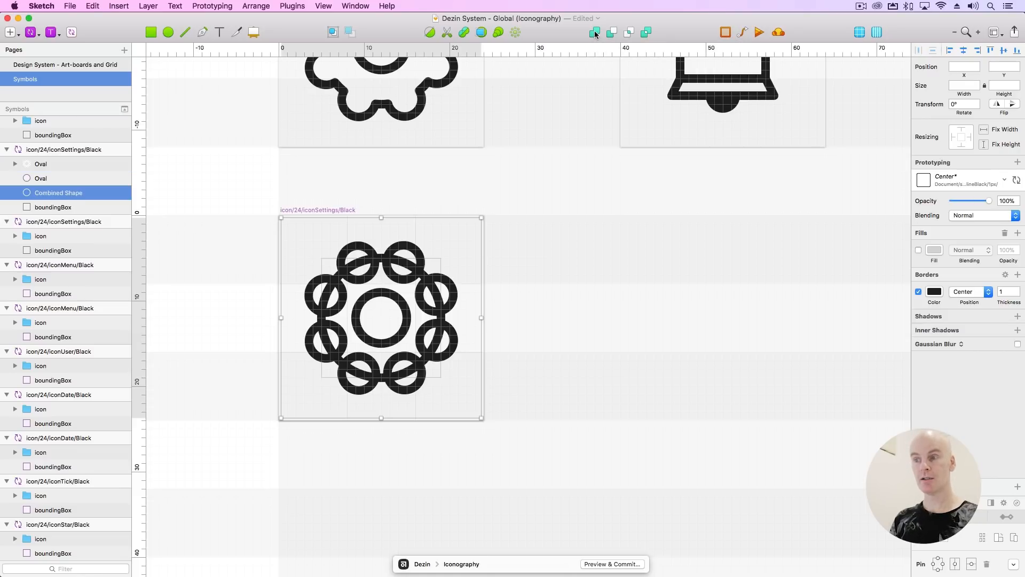
{"action": "left_click", "coordinate": [528, 282]}
{"action": "key", "text": "super+minus"}
{"action": "left_click_drag", "start_coordinate": [504, 229], "coordinate": [416, 234]}
Group the gear's Combined Shape with the inner Oval and name the group icon.
{"action": "left_click", "coordinate": [40, 179]}
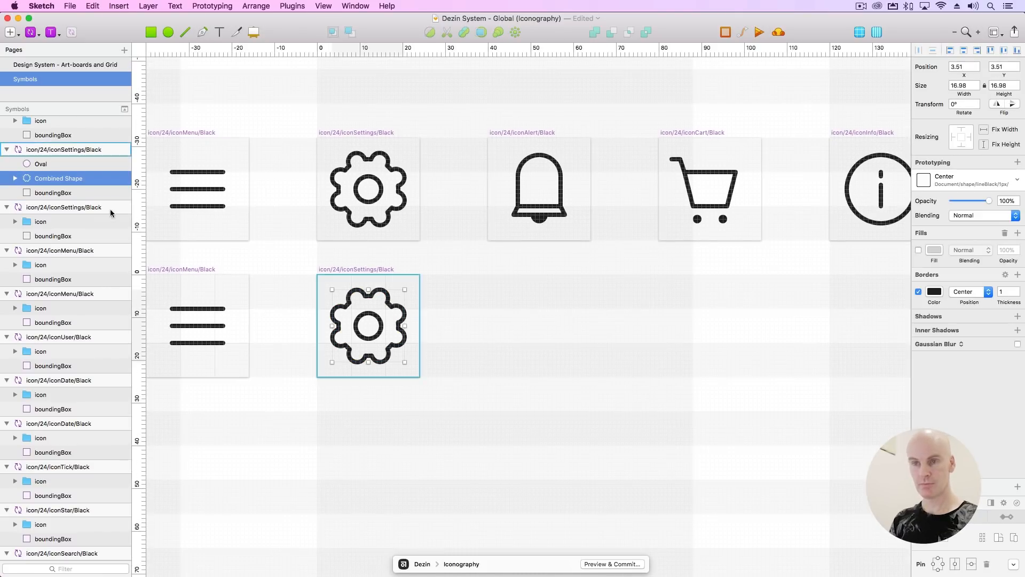
{"action": "left_click", "coordinate": [41, 164], "text": "shift"}
{"action": "key", "text": "super+g"}
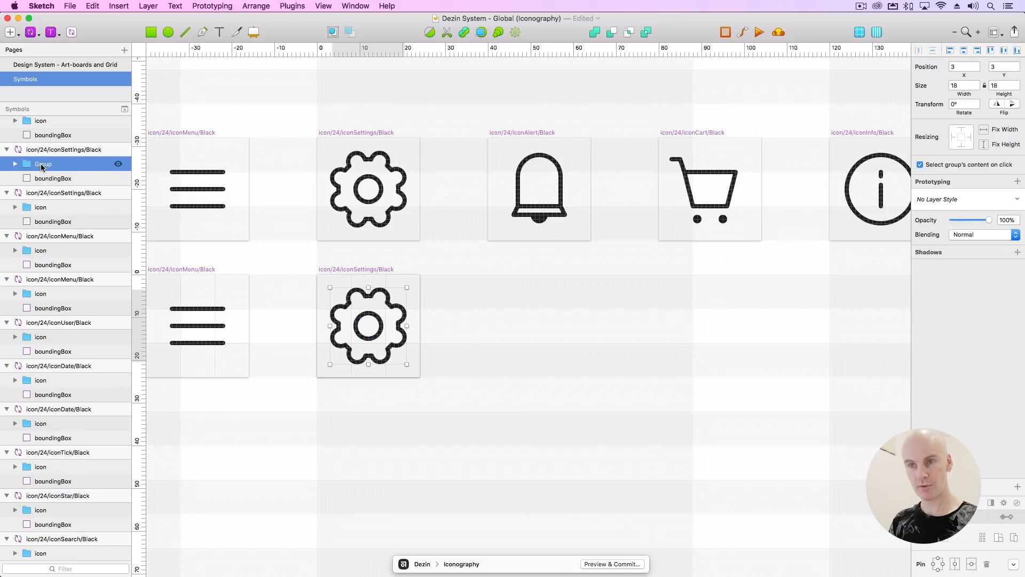
{"action": "double_click", "coordinate": [41, 164]}
{"action": "type", "text": "ic"}
{"action": "key", "text": "Return"}
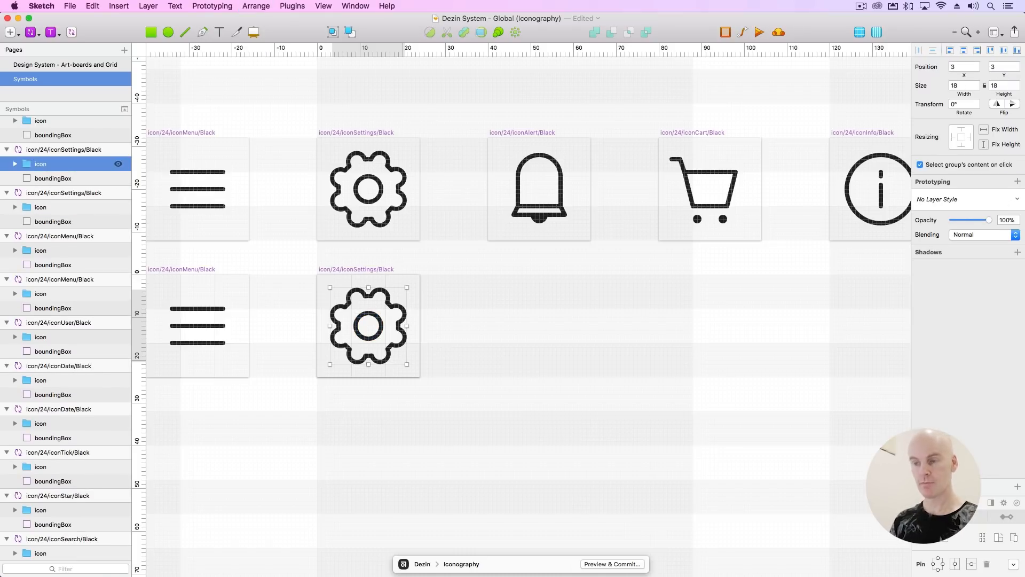
Save the document and place a copy of the icon/24/iconAlert/Black symbol below the original.
{"action": "left_click", "coordinate": [535, 361]}
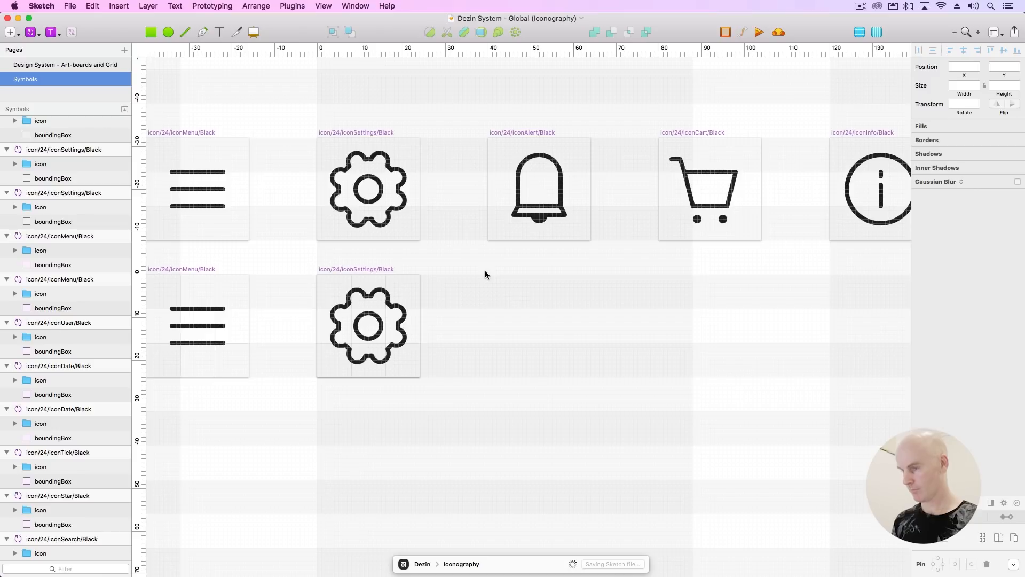
{"action": "key", "text": "super+plus"}
{"action": "left_click_drag", "start_coordinate": [488, 272], "coordinate": [437, 401]}
{"action": "left_click", "coordinate": [421, 92]}
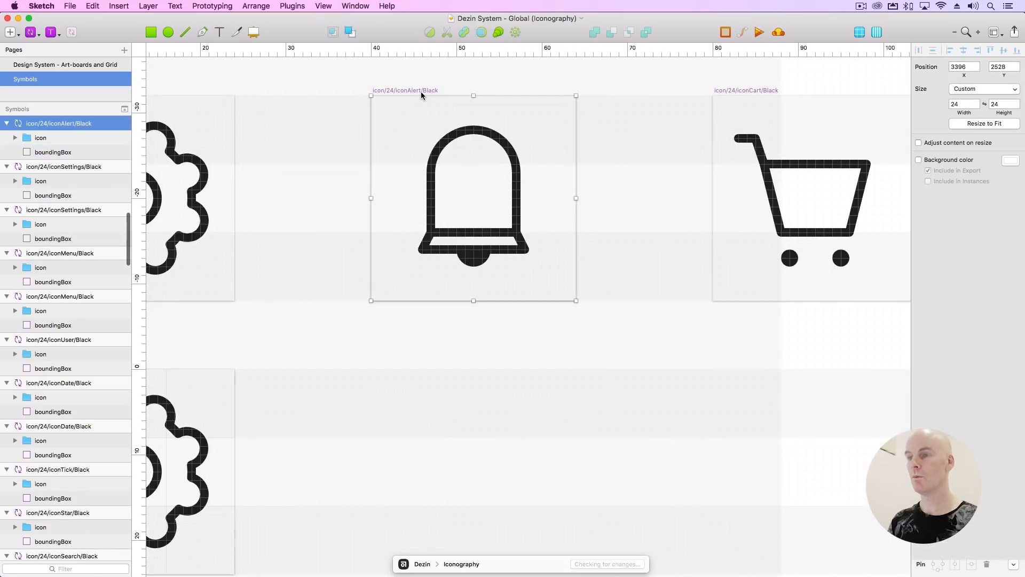
{"action": "left_click_drag", "start_coordinate": [420, 91], "coordinate": [425, 367]}
{"action": "left_click_drag", "start_coordinate": [667, 405], "coordinate": [629, 288]}
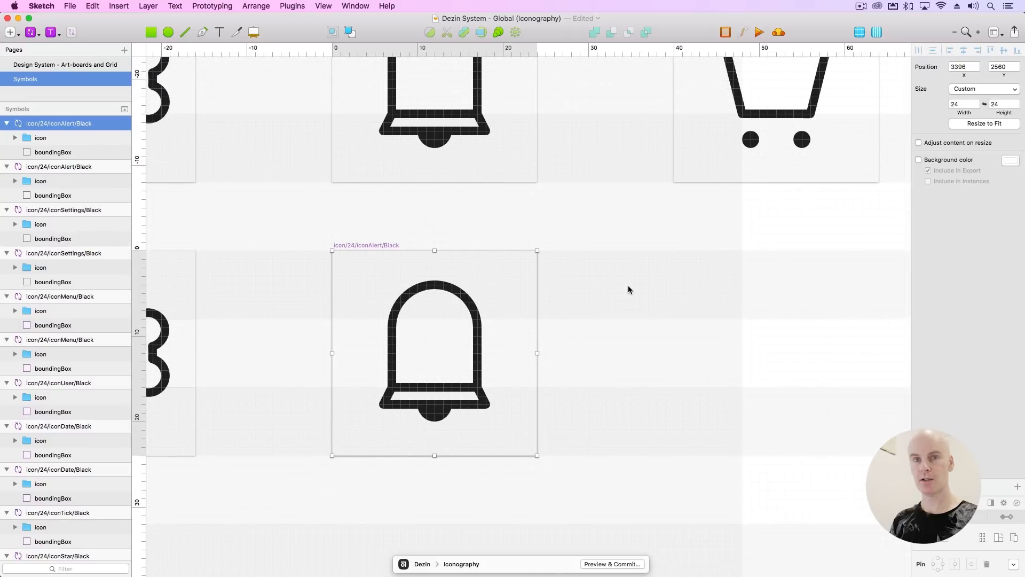
Delete the icon group from the copied alert symbol, keeping only the boundingBox layer.
{"action": "key", "text": "Escape"}
{"action": "key", "text": "super+minus"}
{"action": "scroll", "coordinate": [600, 287], "scroll_direction": "right", "scroll_amount": 3}
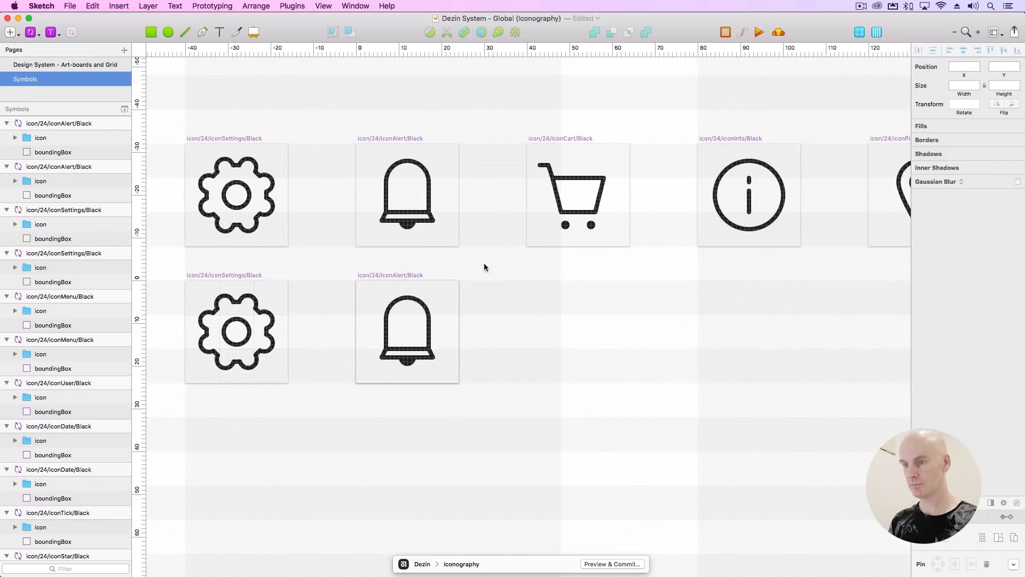
{"action": "left_click", "coordinate": [418, 302]}
{"action": "key", "text": "super+2"}
{"action": "scroll", "coordinate": [418, 299], "scroll_direction": "right", "scroll_amount": 1}
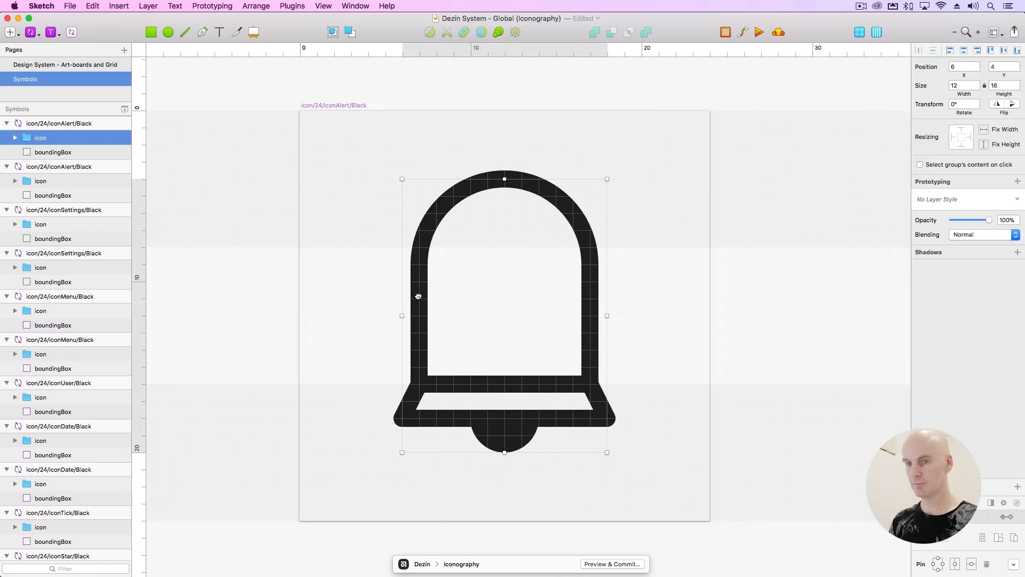
{"action": "key", "text": "Delete"}
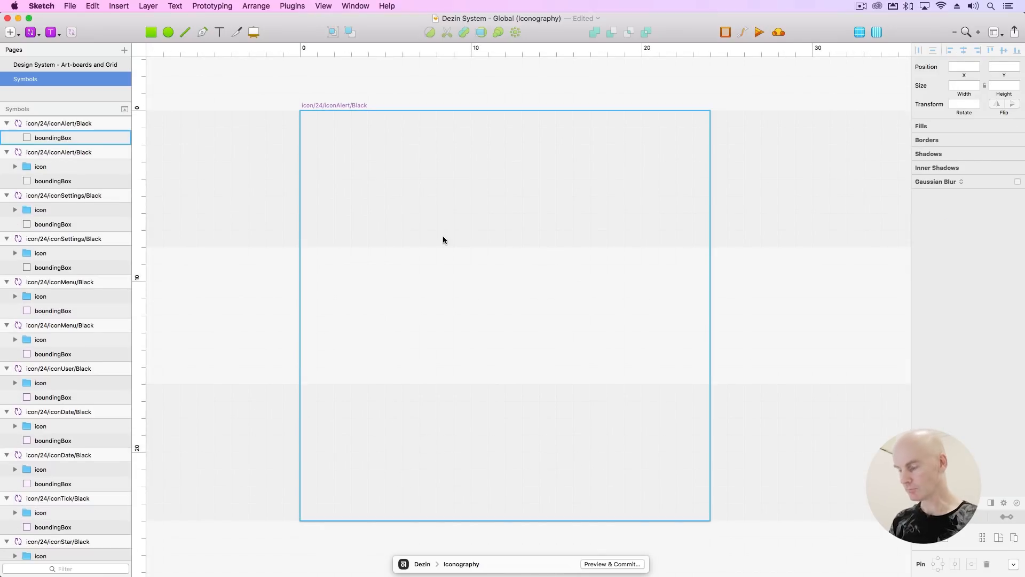
Draw a circle about 11×11 at X 7, Y 4 in the emptied alert symbol.
{"action": "left_click", "coordinate": [444, 237]}
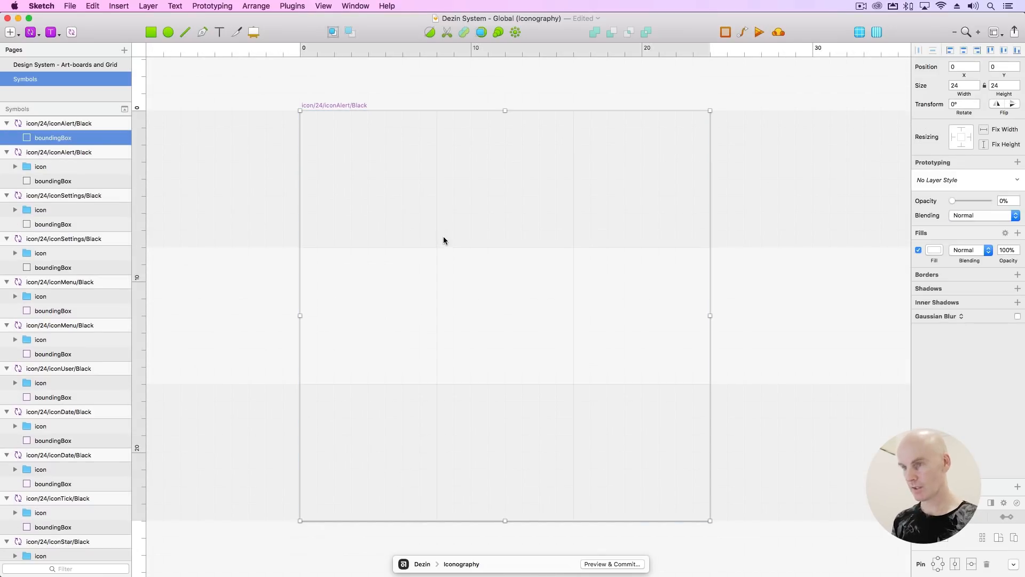
{"action": "key", "text": "super+minus"}
{"action": "left_click_drag", "start_coordinate": [481, 266], "coordinate": [373, 370]}
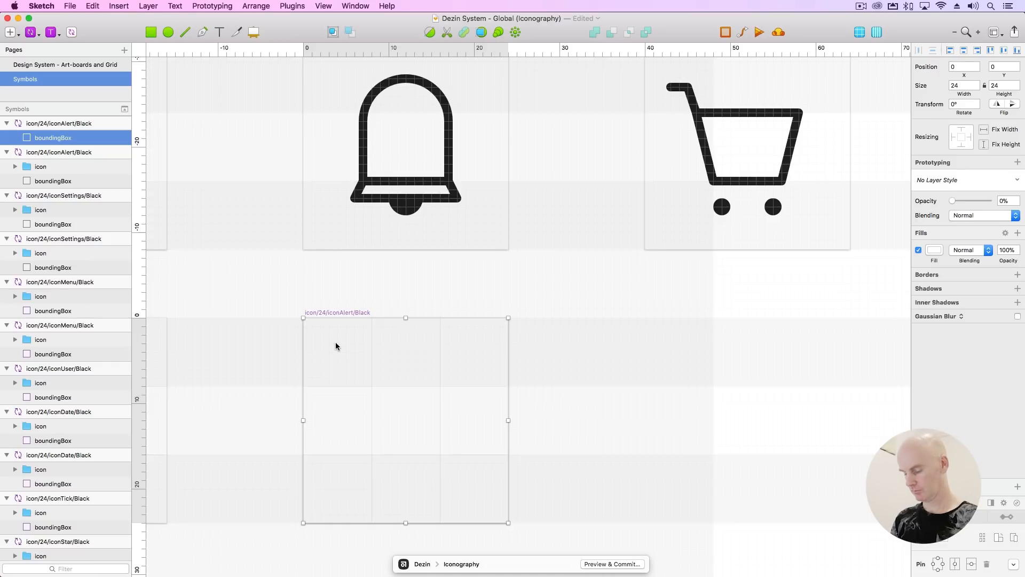
{"action": "key", "text": "o"}
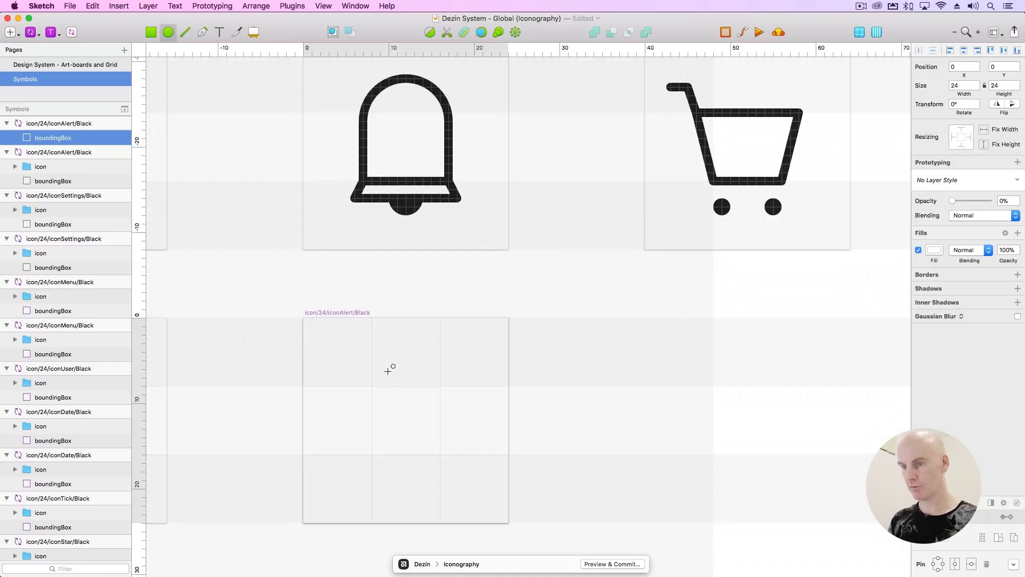
{"action": "left_click_drag", "start_coordinate": [372, 354], "coordinate": [433, 445]}
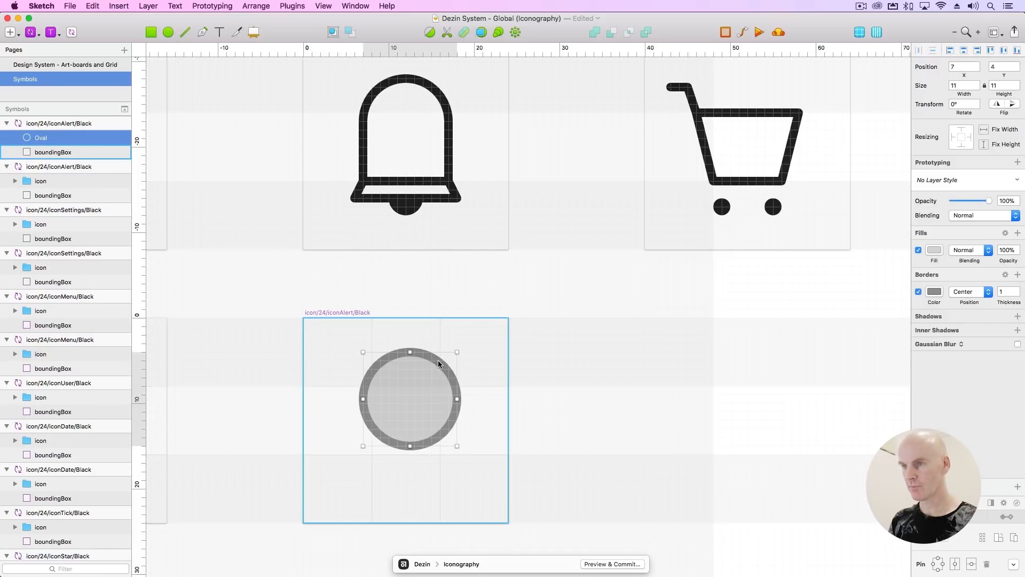
Resize the grey oval in the icon/24/iconAlert/Black symbol to 10 × 10.
{"action": "left_click", "coordinate": [965, 84]}
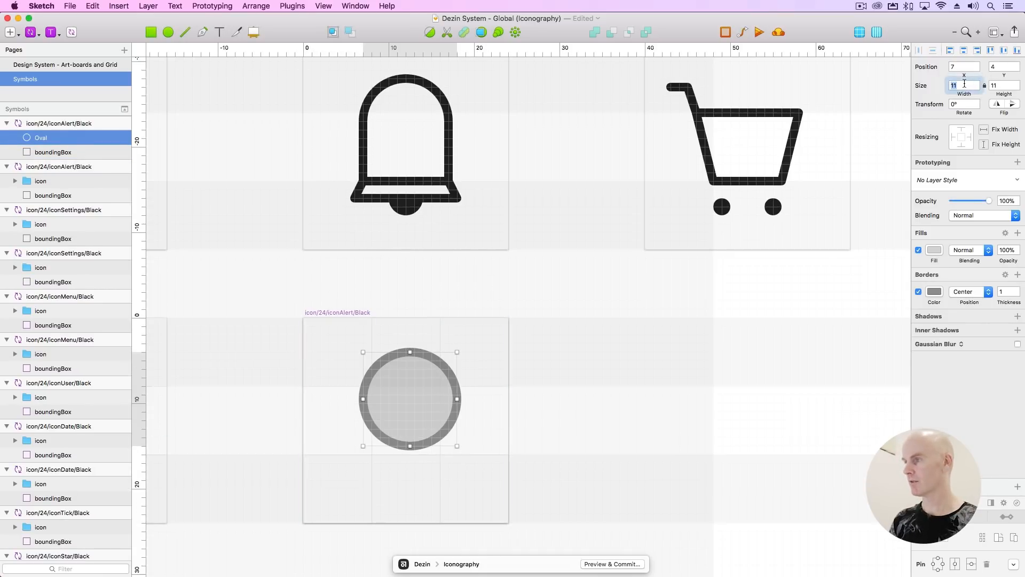
{"action": "type", "text": "10"}
{"action": "key", "text": "Return"}
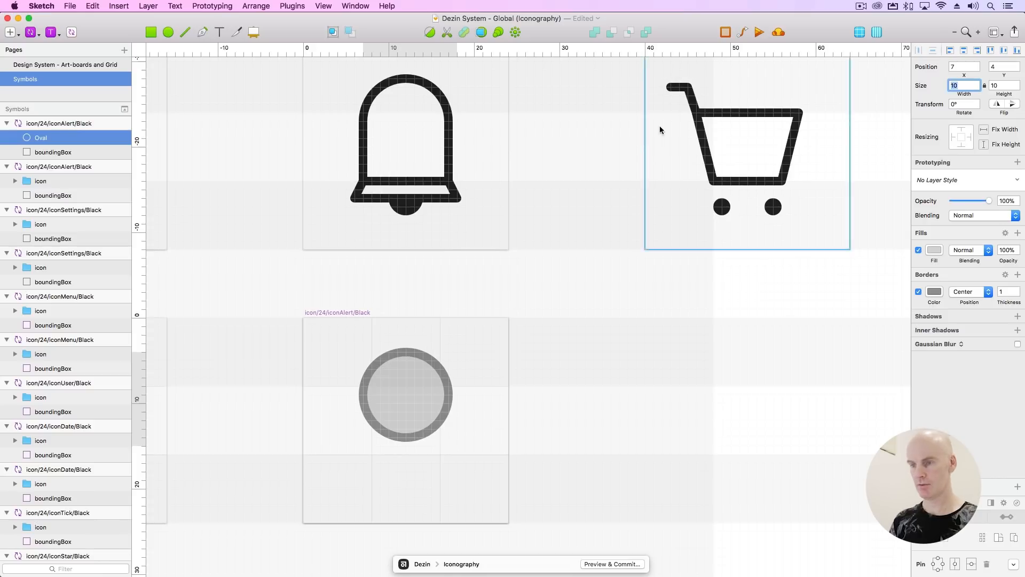
{"action": "left_click", "coordinate": [427, 362]}
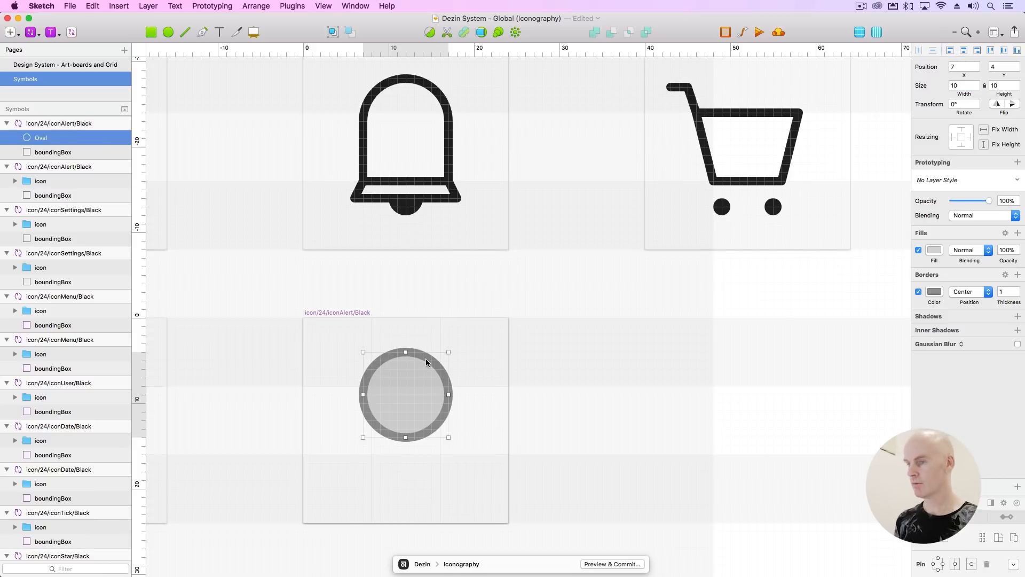
Draw a 10 × 7 rectangle down from the oval's horizontal middle and widen it by 1 on each side.
{"action": "key", "text": "r"}
{"action": "left_click_drag", "start_coordinate": [363, 395], "coordinate": [448, 456]}
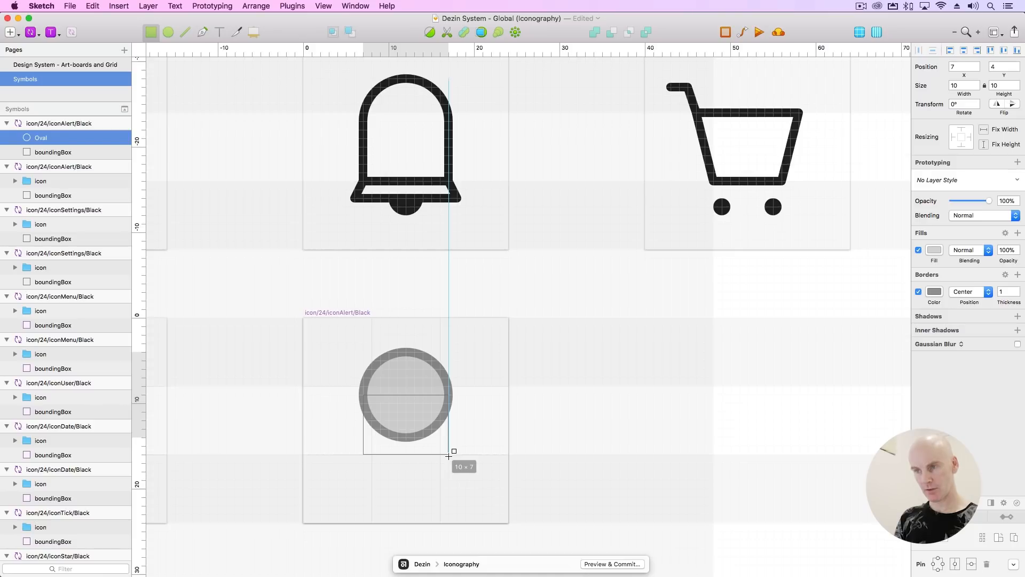
{"action": "left_click_drag", "start_coordinate": [449, 456], "coordinate": [449, 455]}
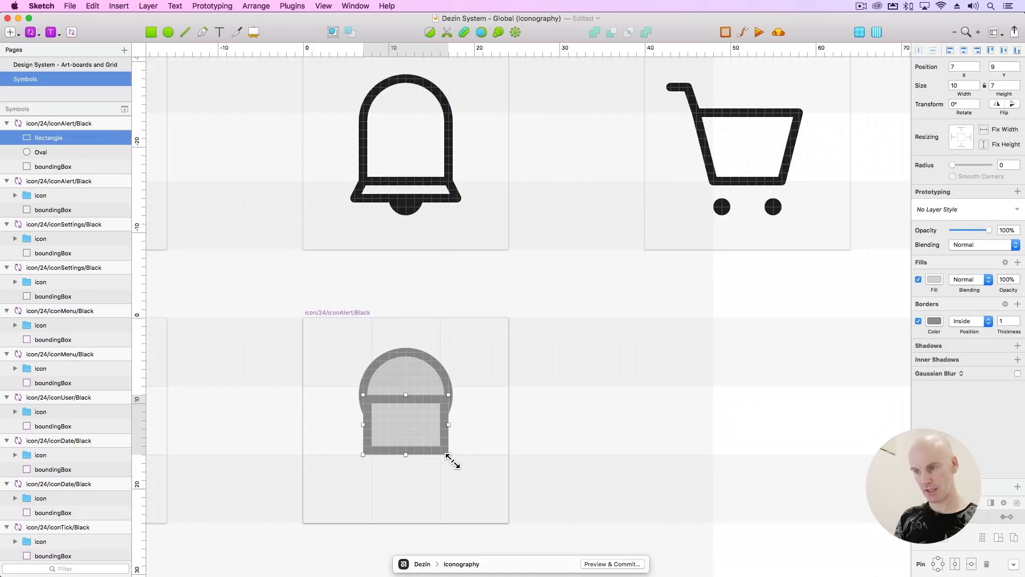
{"action": "left_click_drag", "start_coordinate": [363, 427], "coordinate": [355, 427]}
{"action": "left_click_drag", "start_coordinate": [449, 426], "coordinate": [458, 427]}
Apply the lineBlack 1px Center layer style to both the rectangle and the oval.
{"action": "left_click", "coordinate": [413, 386], "text": "shift"}
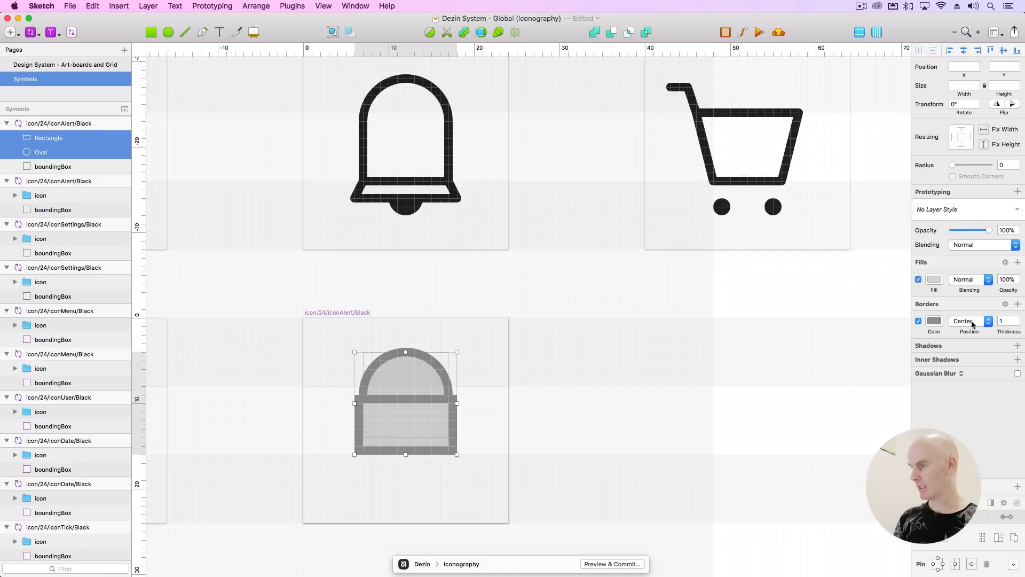
{"action": "left_click", "coordinate": [955, 210]}
{"action": "mouse_move", "coordinate": [946, 238]}
{"action": "mouse_move", "coordinate": [855, 239]}
{"action": "left_click", "coordinate": [781, 243]}
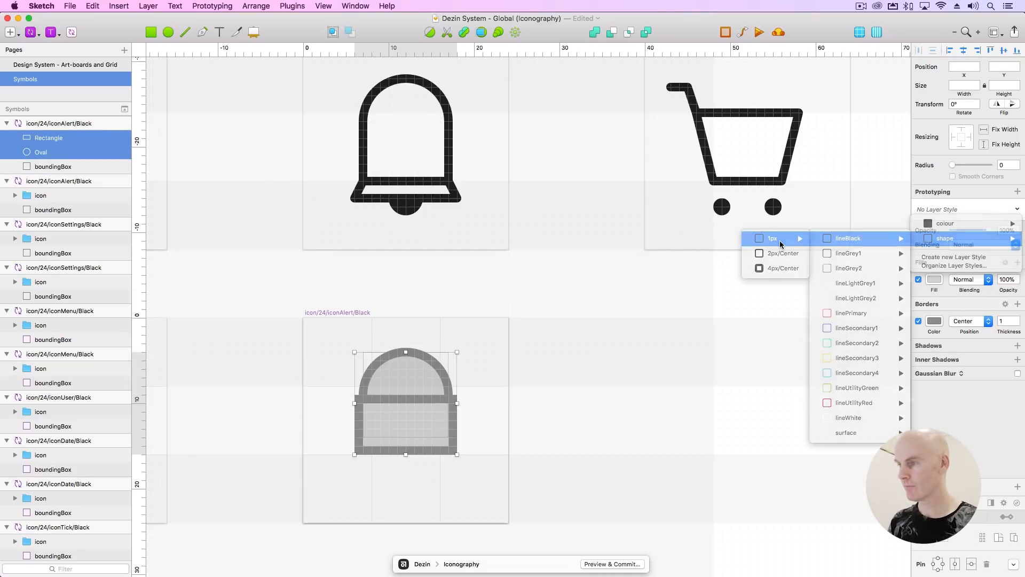
{"action": "left_click", "coordinate": [528, 446]}
Narrow the rectangle to 10 wide so both its sides line up with the oval's edges.
{"action": "left_click", "coordinate": [355, 428]}
{"action": "left_click_drag", "start_coordinate": [355, 429], "coordinate": [359, 429]}
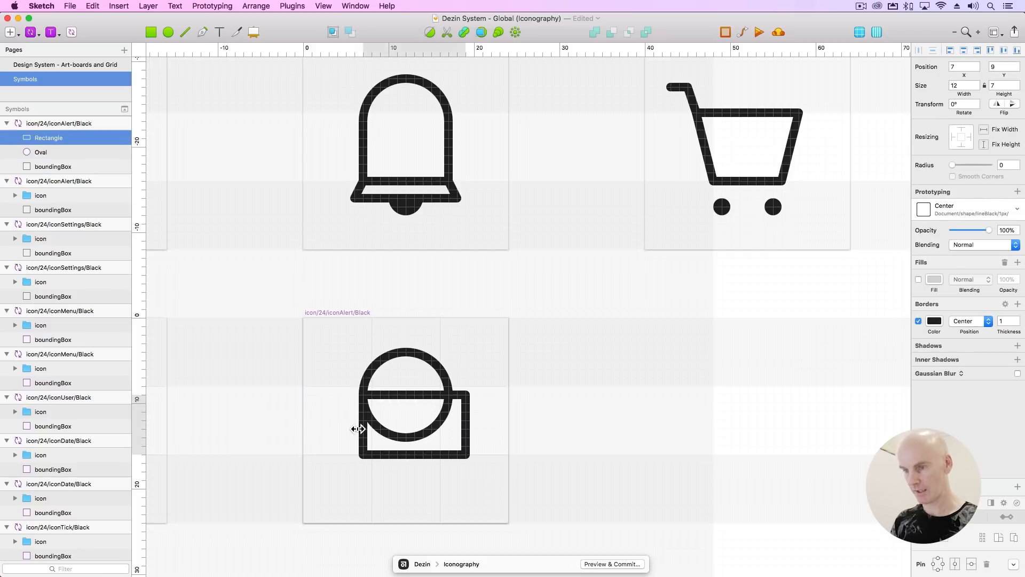
{"action": "left_click_drag", "start_coordinate": [467, 425], "coordinate": [453, 427]}
{"action": "left_click", "coordinate": [485, 410]}
Merge the oval and rectangle into one arched bell outline with Union.
{"action": "left_click", "coordinate": [447, 384]}
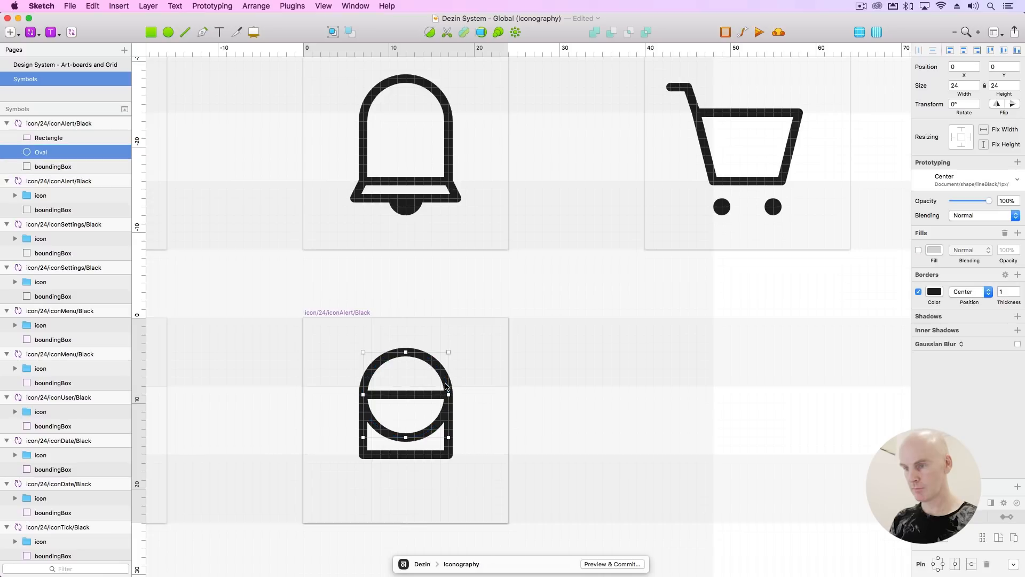
{"action": "left_click", "coordinate": [452, 432], "text": "shift"}
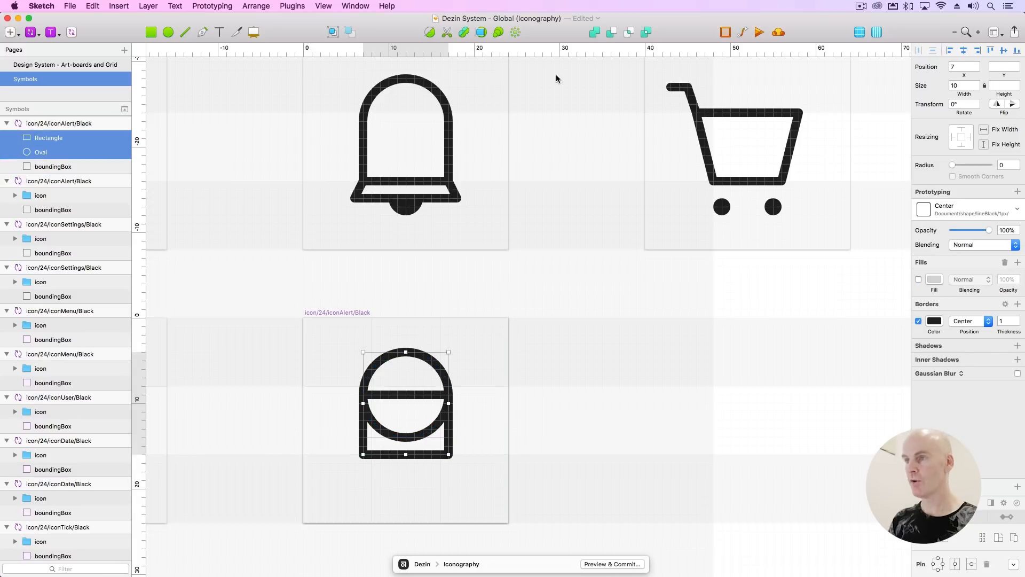
{"action": "left_click", "coordinate": [594, 34]}
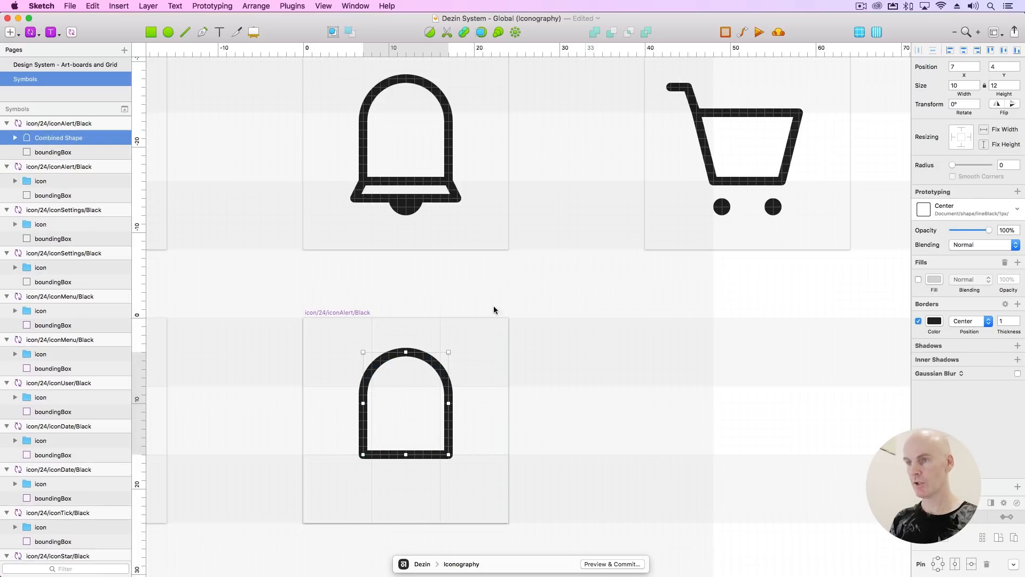
{"action": "left_click", "coordinate": [470, 372]}
Draw a 10 × 3 rectangle directly beneath the bell outline, starting at its lower edge.
{"action": "left_click", "coordinate": [415, 455]}
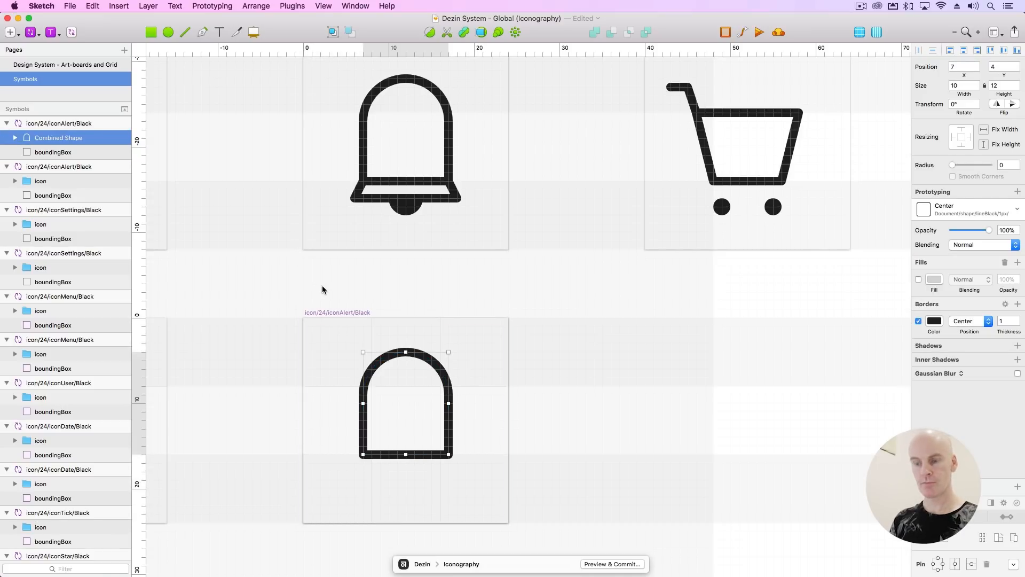
{"action": "key", "text": "r"}
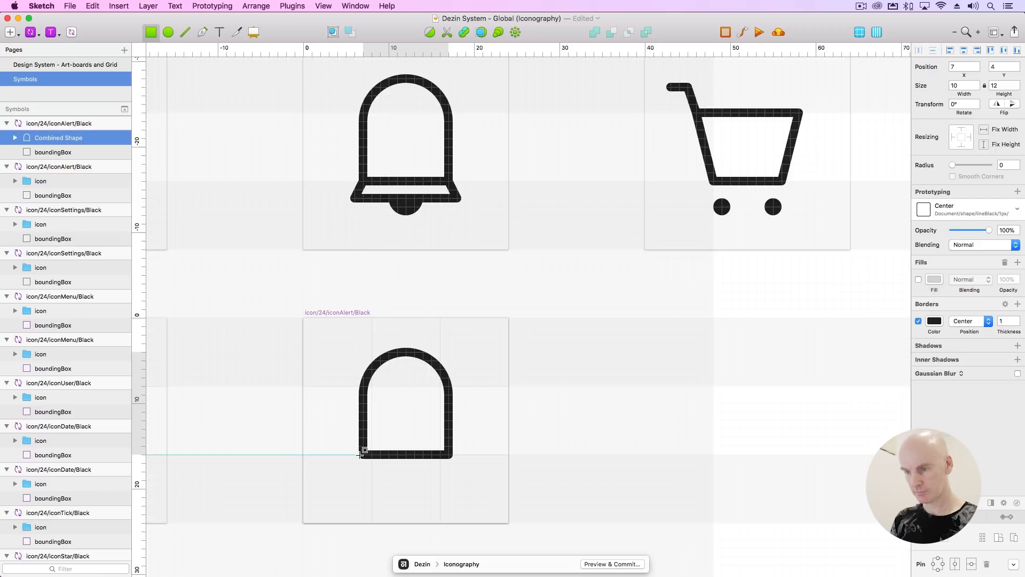
{"action": "left_click_drag", "start_coordinate": [363, 455], "coordinate": [448, 476]}
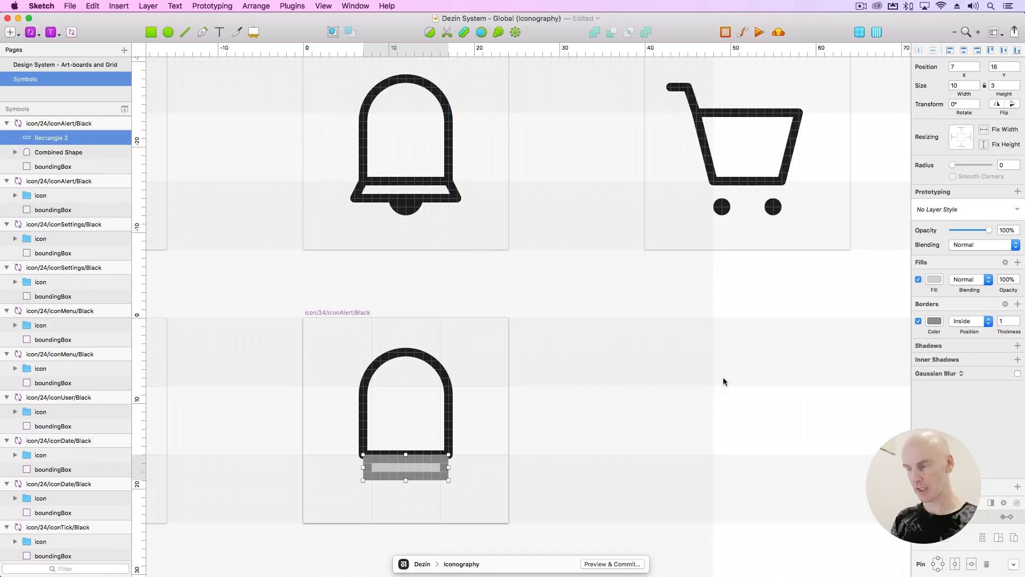
Apply the lineBlack 1px Center layer style to the lower rectangle and reduce its height to 2.
{"action": "left_click", "coordinate": [967, 209]}
{"action": "mouse_move", "coordinate": [945, 238]}
{"action": "mouse_move", "coordinate": [849, 239]}
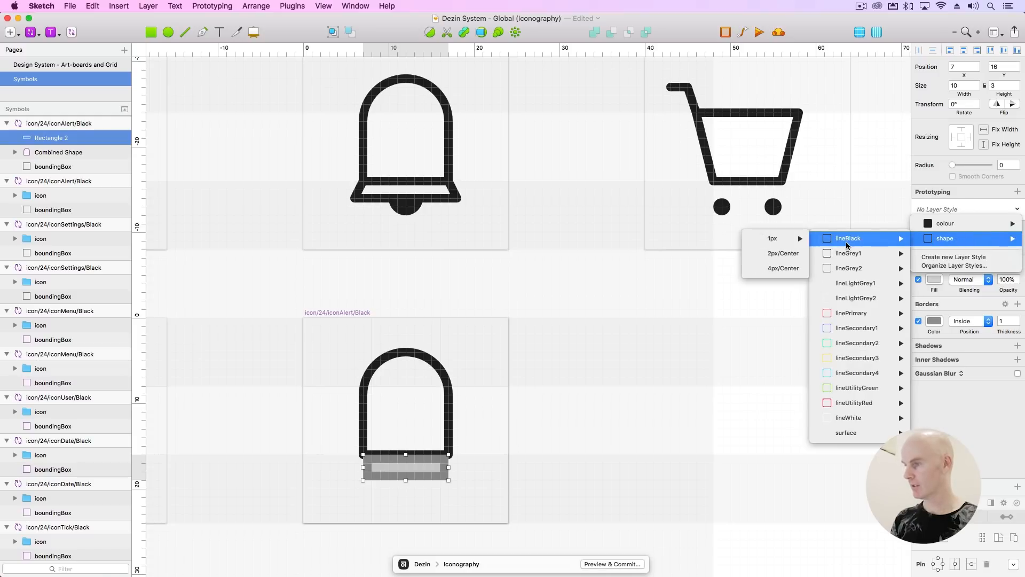
{"action": "mouse_move", "coordinate": [782, 239]}
{"action": "left_click", "coordinate": [721, 238]}
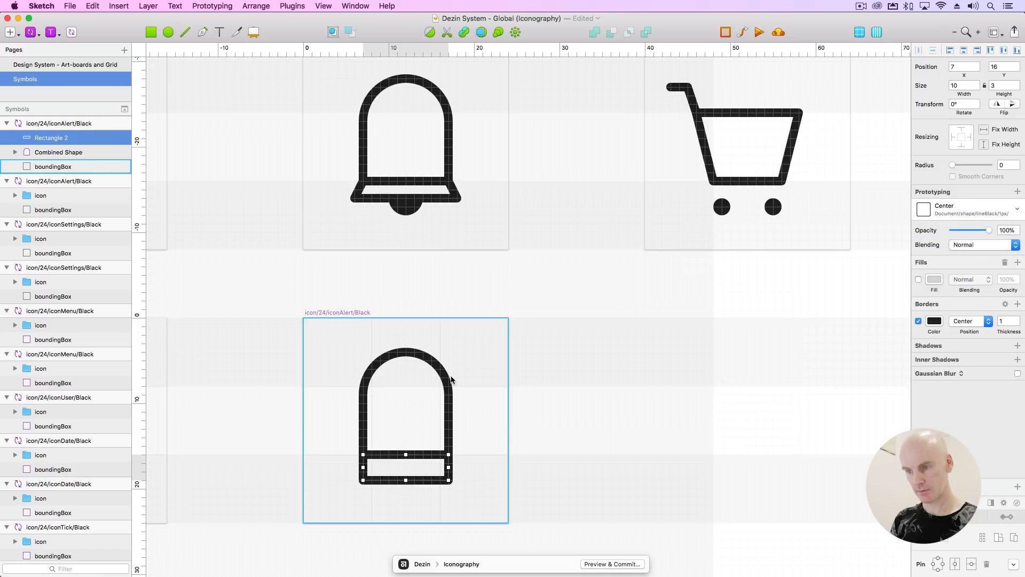
{"action": "left_click_drag", "start_coordinate": [407, 481], "coordinate": [409, 473]}
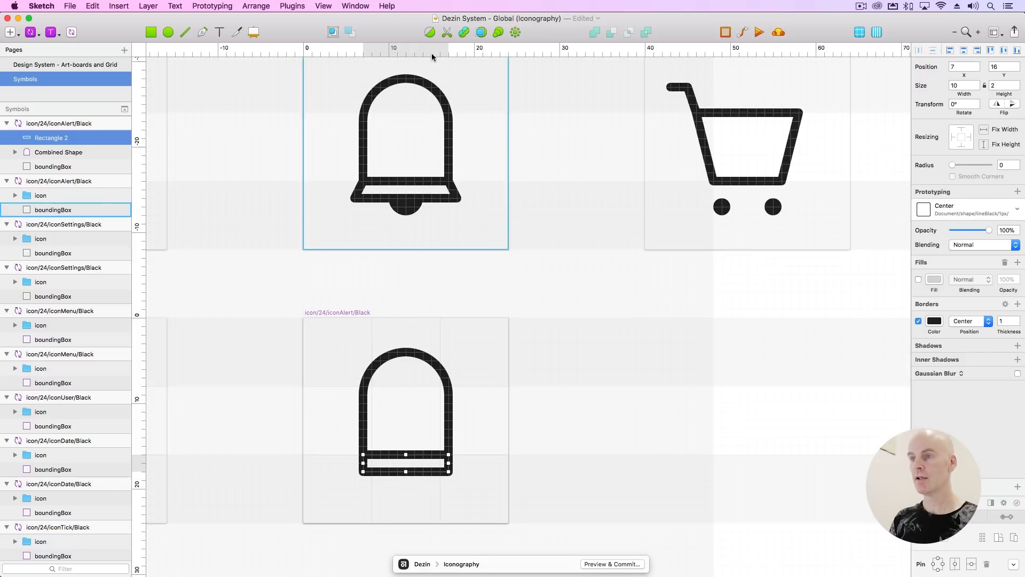
Flare the lower rectangle into a trapezoid by moving its bottom corner points outward to X 6 and X 18.
{"action": "left_click", "coordinate": [430, 32]}
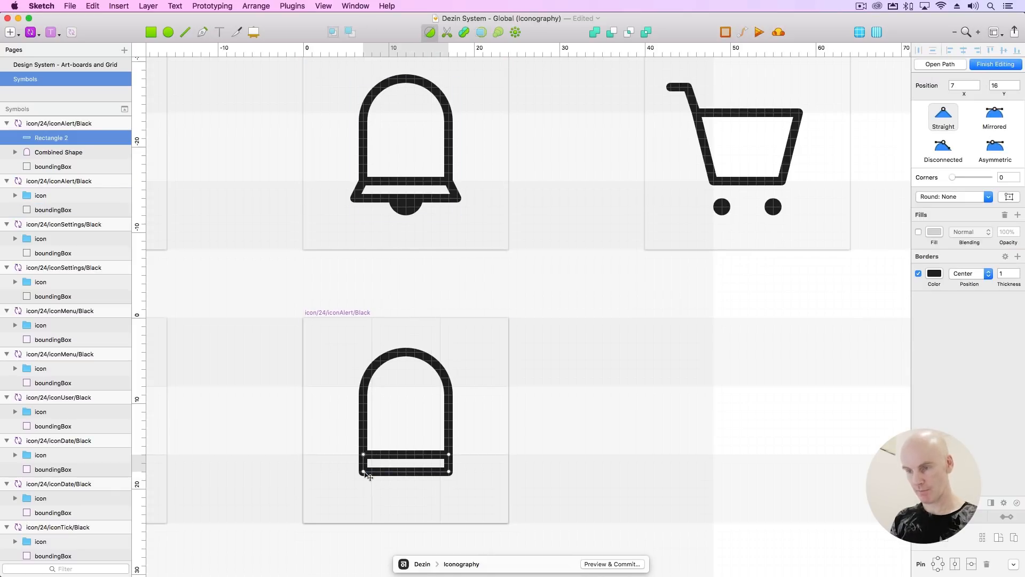
{"action": "key", "text": "Left"}
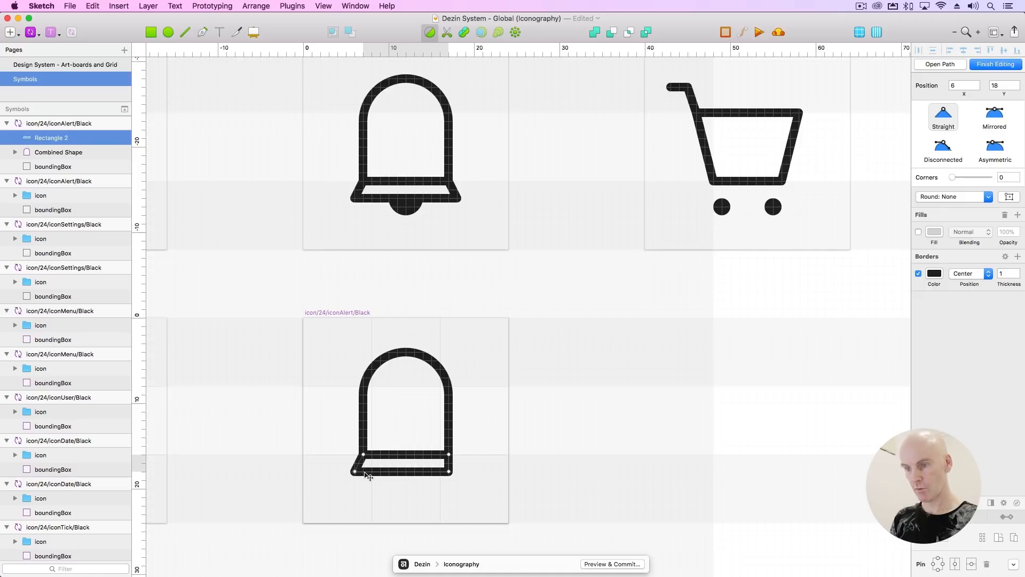
{"action": "key", "text": "Right"}
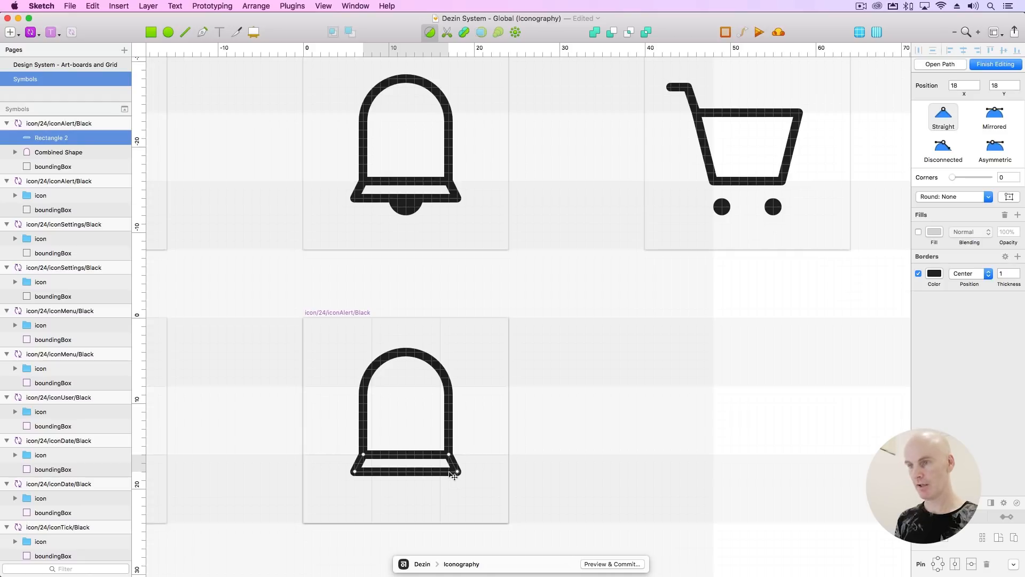
{"action": "key", "text": "Return"}
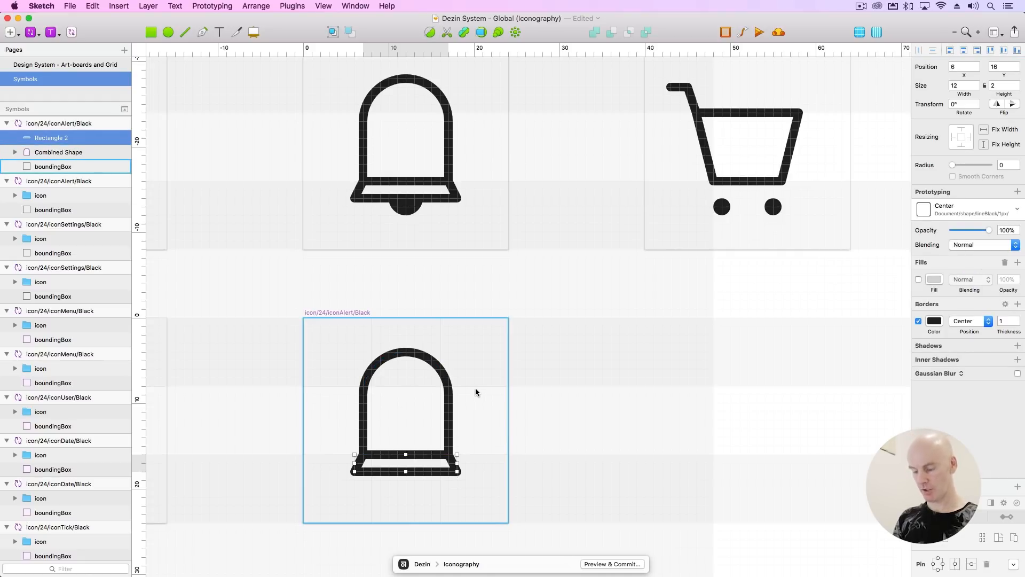
Draw a small circle over the bell's base and set its size to 4 × 4.
{"action": "key", "text": "o"}
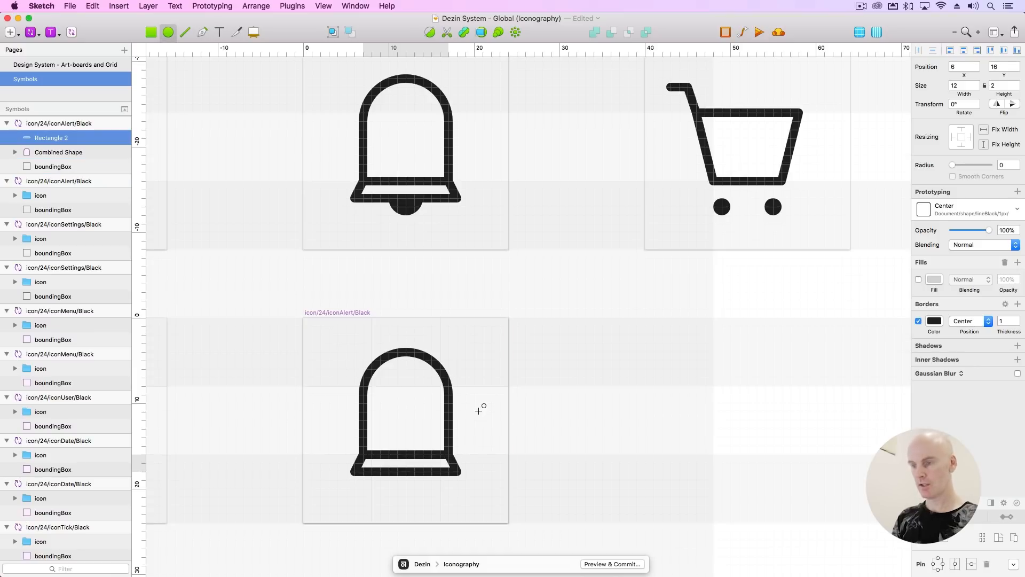
{"action": "left_click_drag", "start_coordinate": [389, 472], "coordinate": [412, 471]}
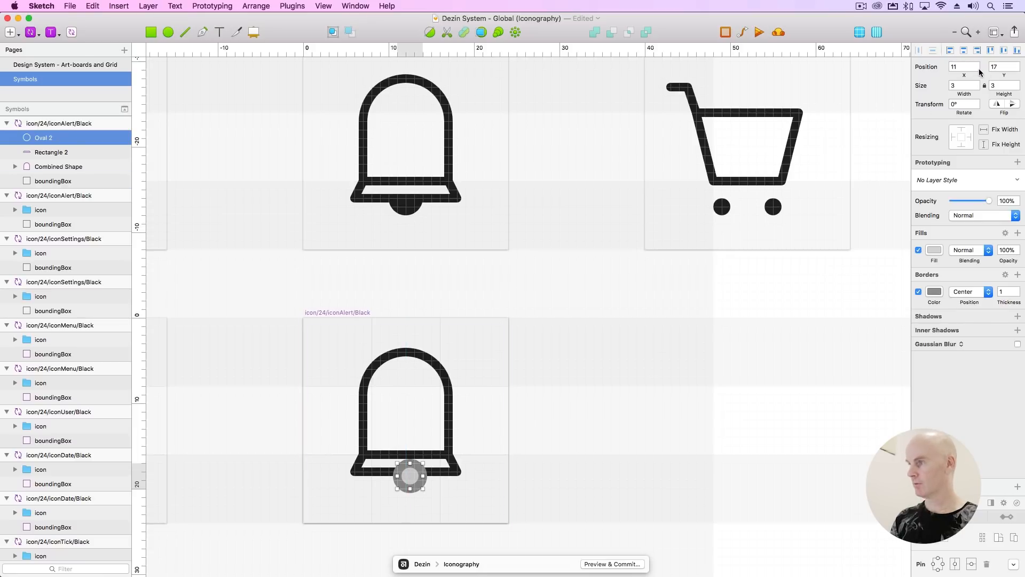
{"action": "left_click", "coordinate": [961, 86]}
{"action": "key", "text": "Up"}
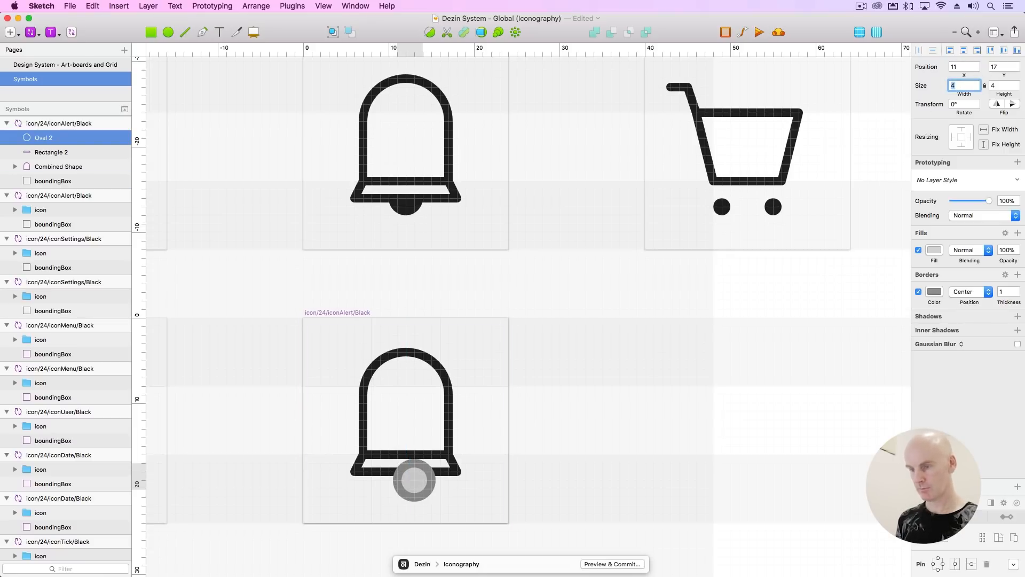
{"action": "left_click", "coordinate": [432, 484]}
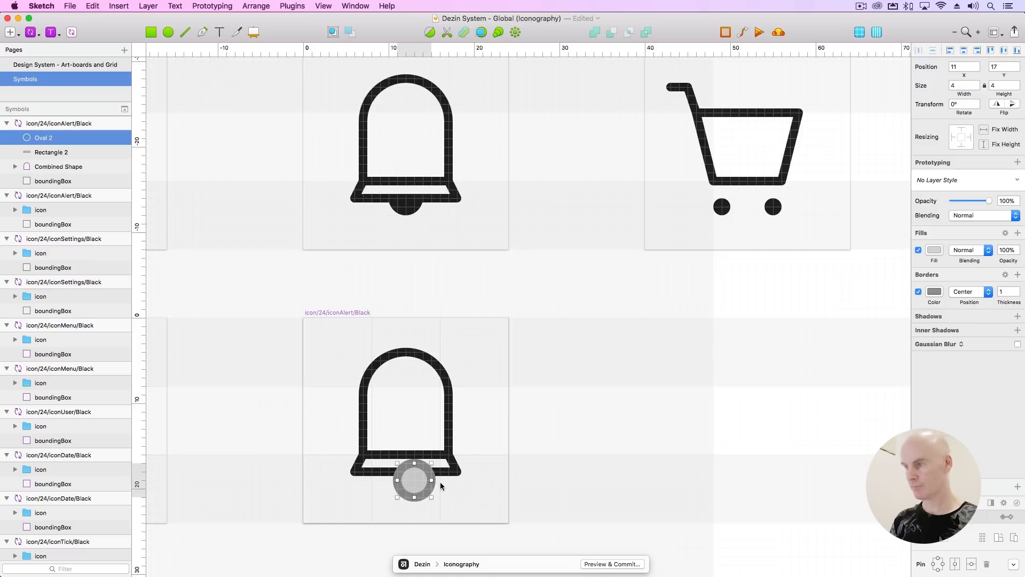
Apply the colourBlack layer style to the small circle and centre it on the bell's base at X 10, Y 16.
{"action": "left_click", "coordinate": [939, 180]}
{"action": "mouse_move", "coordinate": [948, 194]}
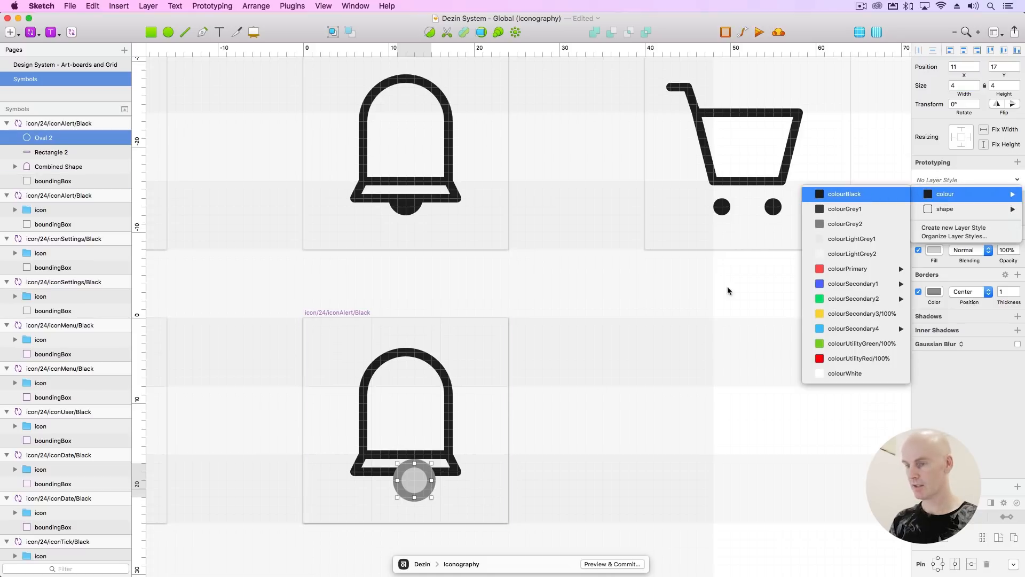
{"action": "left_click", "coordinate": [865, 195]}
{"action": "left_click_drag", "start_coordinate": [414, 488], "coordinate": [411, 479]}
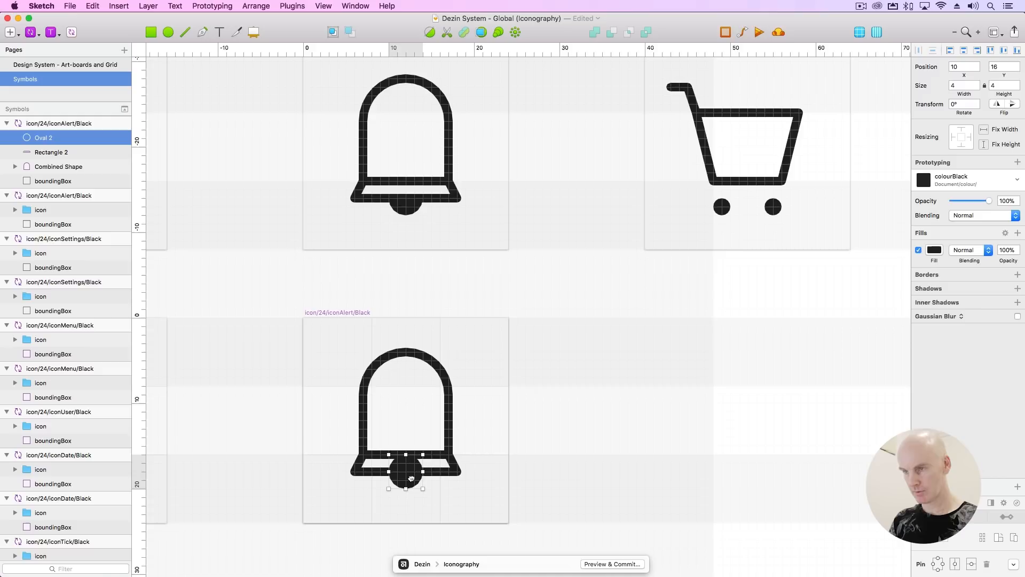
Cut away the upper half of the black circle with Scissors and close the remaining half-circle's path.
{"action": "key", "text": "super+plus"}
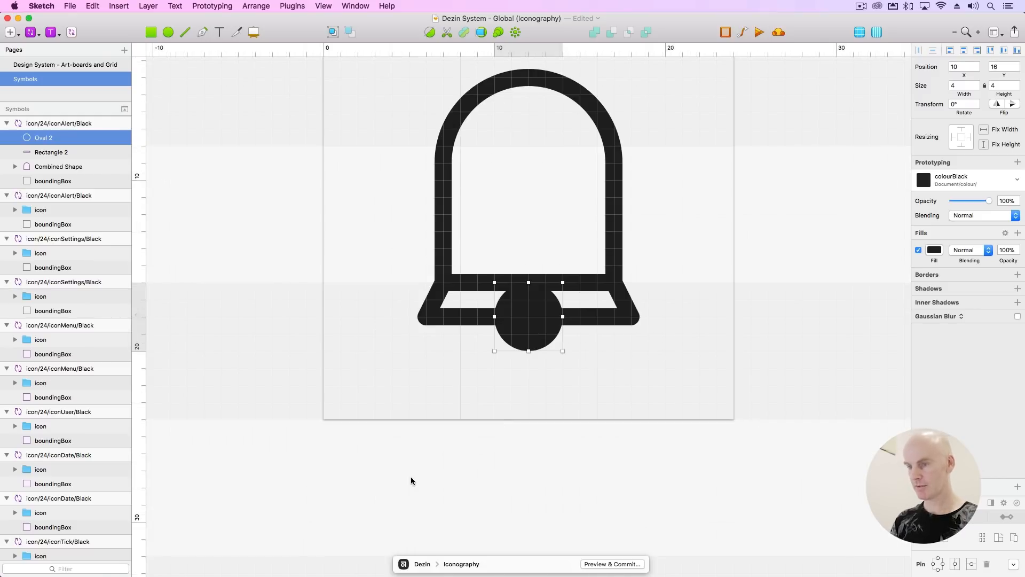
{"action": "scroll", "coordinate": [412, 474], "scroll_direction": "right", "scroll_amount": 4}
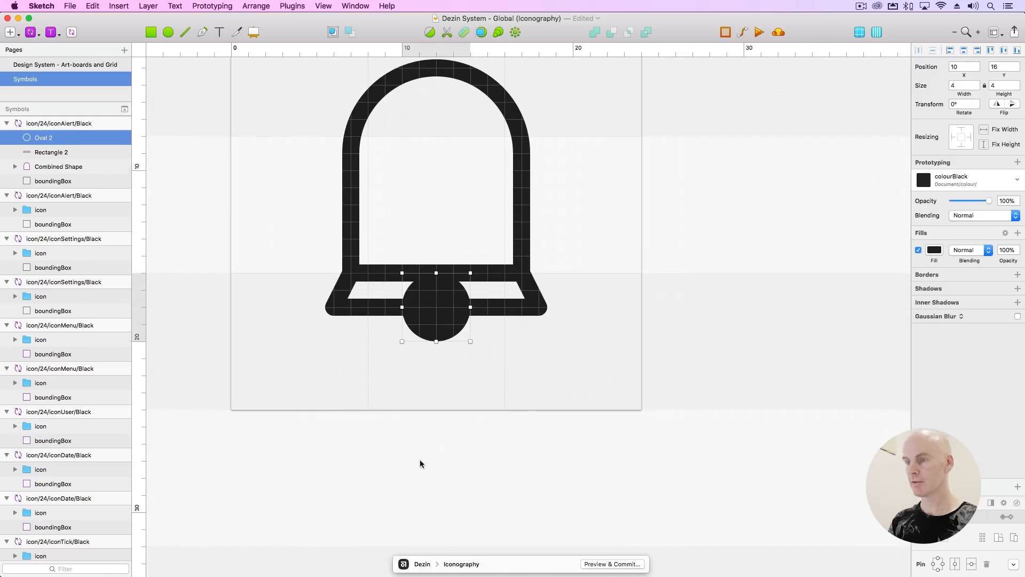
{"action": "left_click", "coordinate": [448, 33]}
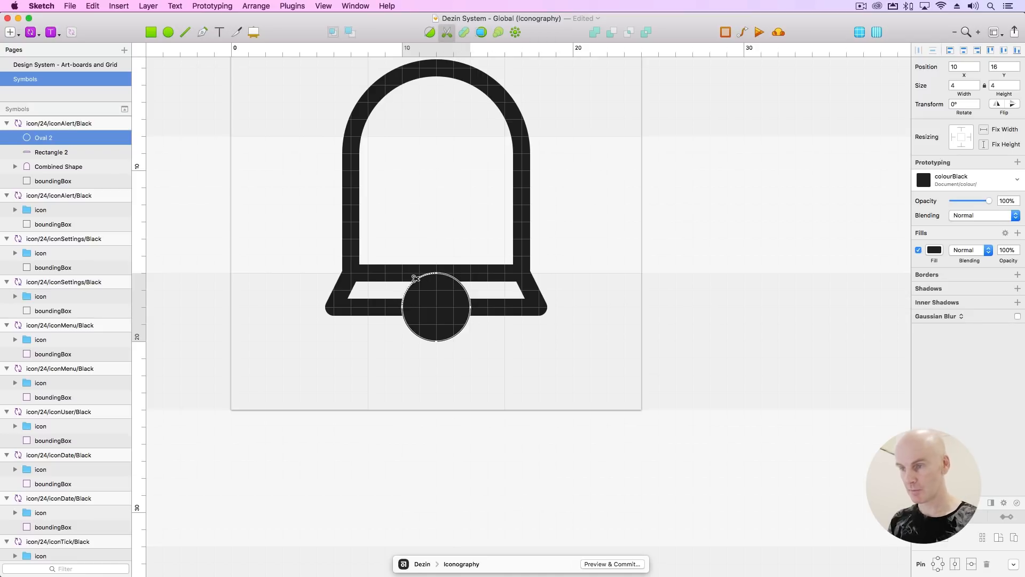
{"action": "left_click", "coordinate": [464, 289]}
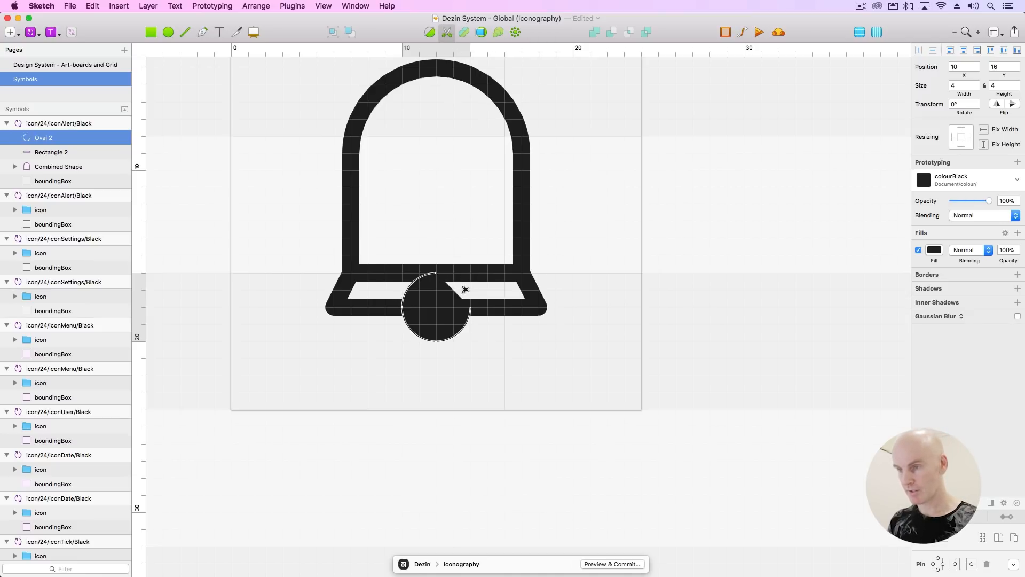
{"action": "left_click", "coordinate": [411, 283]}
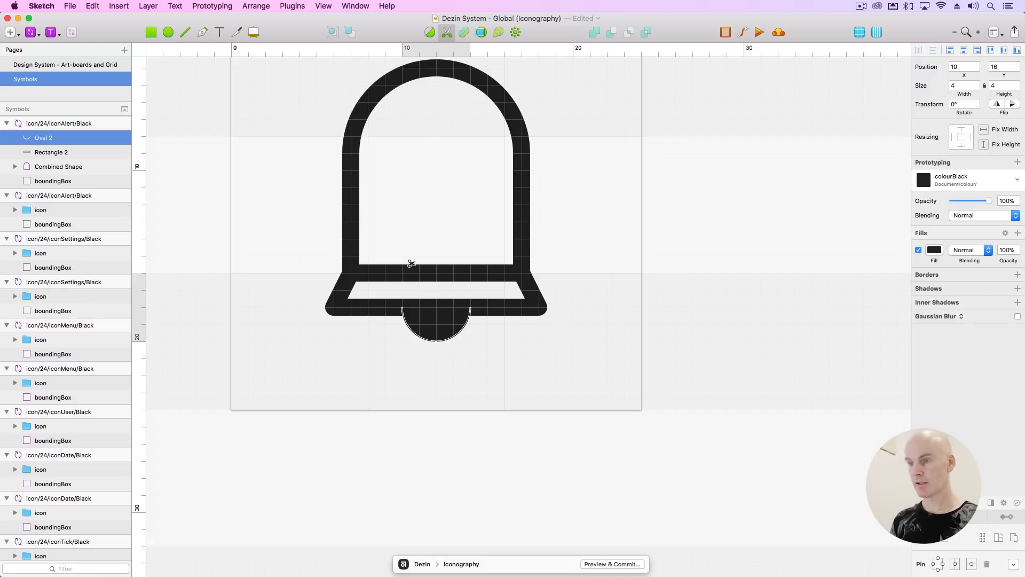
{"action": "key", "text": "Escape"}
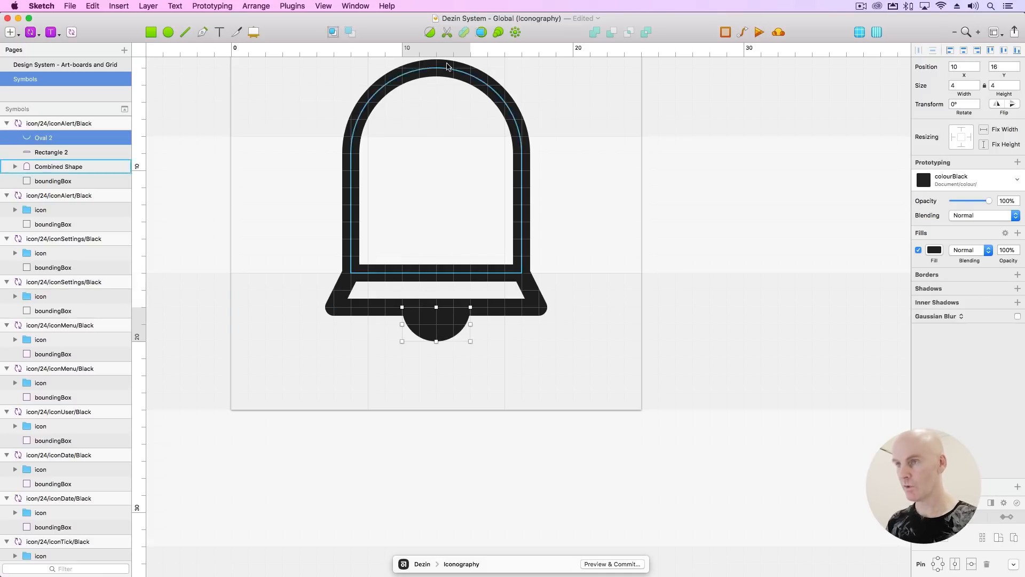
{"action": "left_click", "coordinate": [430, 33]}
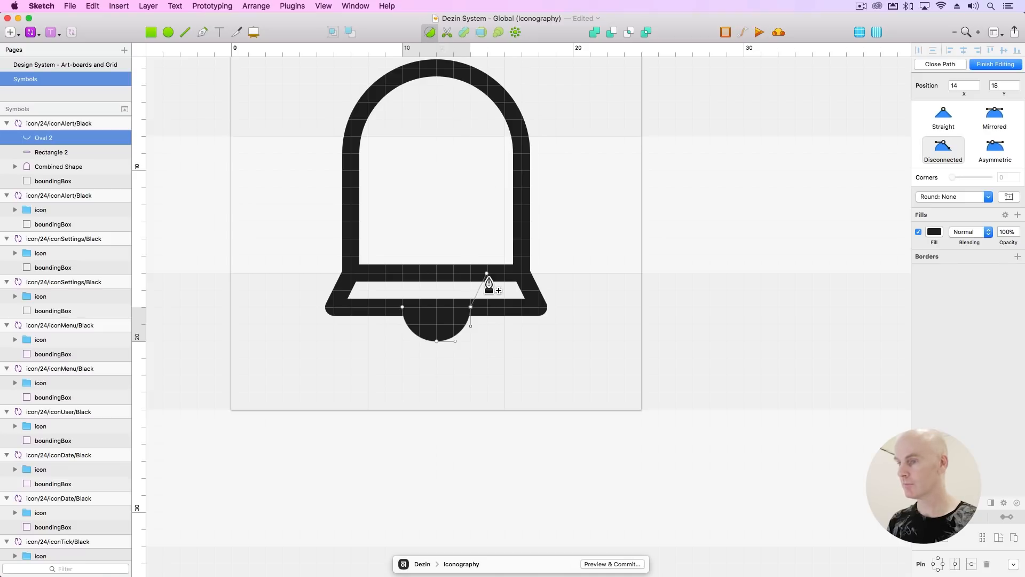
{"action": "left_click", "coordinate": [939, 65]}
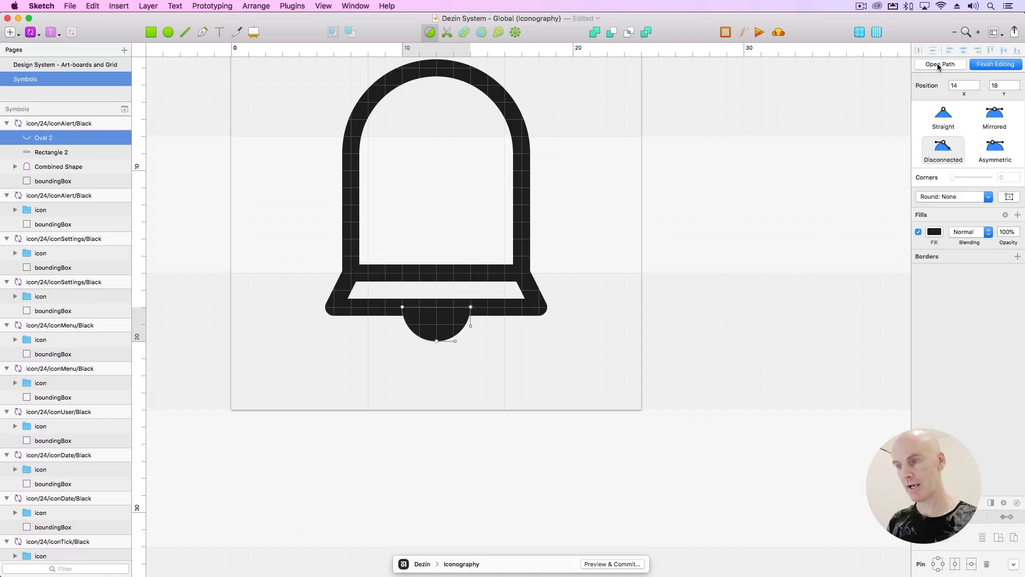
Group the half-circle, trapezoid and bell body layers of the alert symbol and rename the group as icon.
{"action": "key", "text": "Escape"}
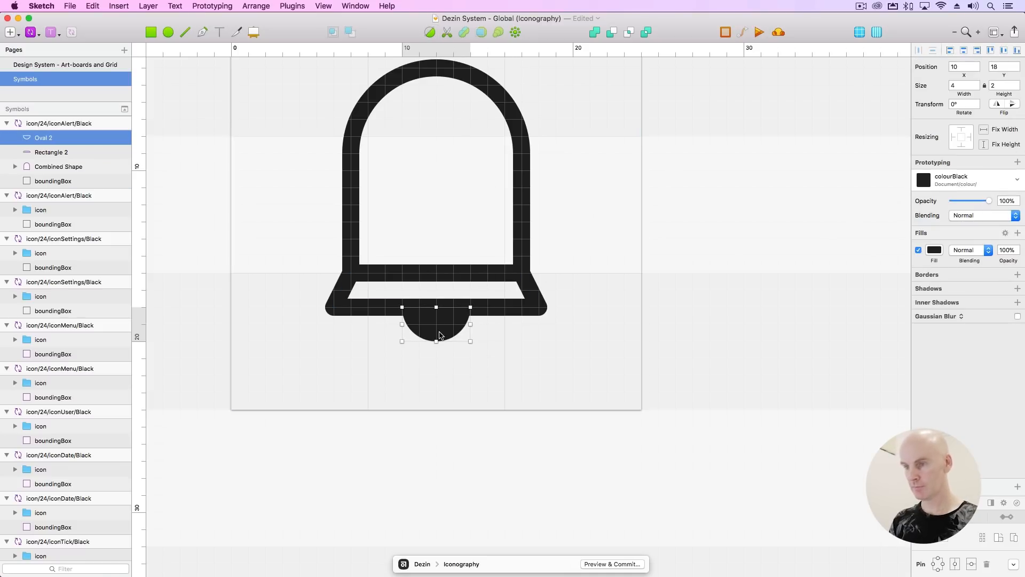
{"action": "left_click", "coordinate": [46, 167], "text": "shift"}
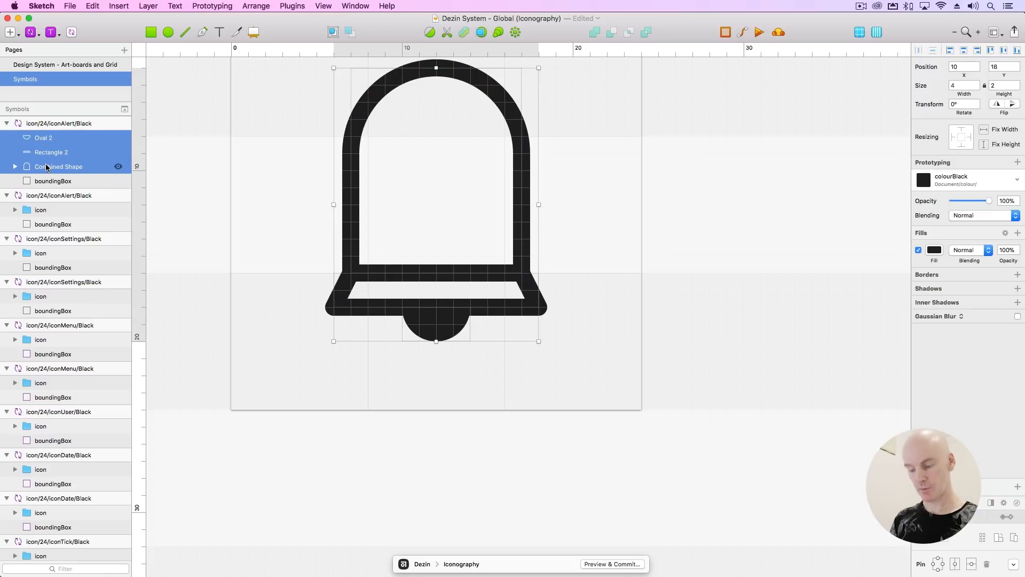
{"action": "key", "text": "cmd+g"}
{"action": "double_click", "coordinate": [45, 137]}
{"action": "key", "text": "BackSpace"}
{"action": "key", "text": "Return"}
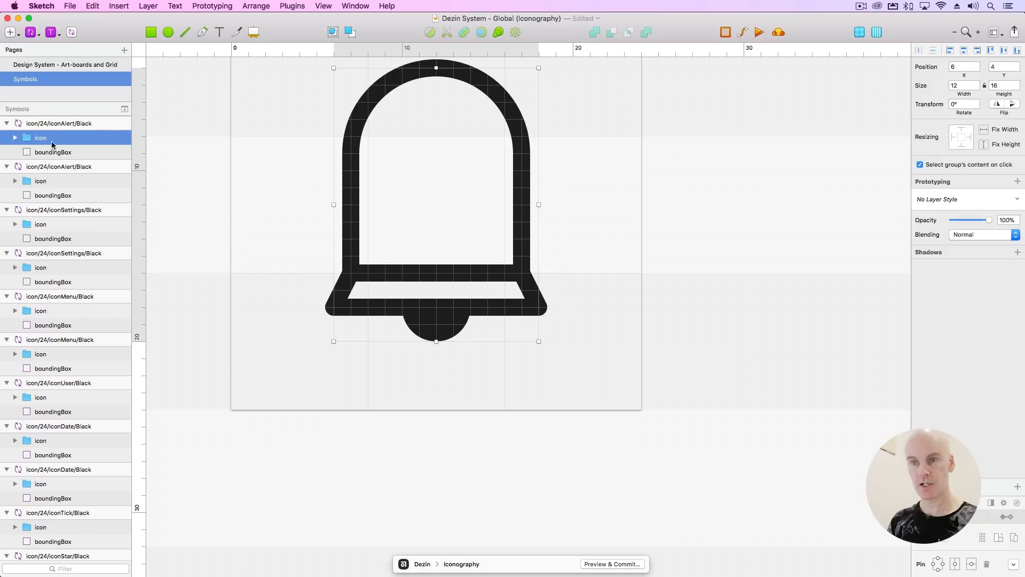
Compare the rebuilt bell and its layers with the original iconAlert symbol above it.
{"action": "left_click", "coordinate": [15, 138]}
{"action": "left_click", "coordinate": [441, 341]}
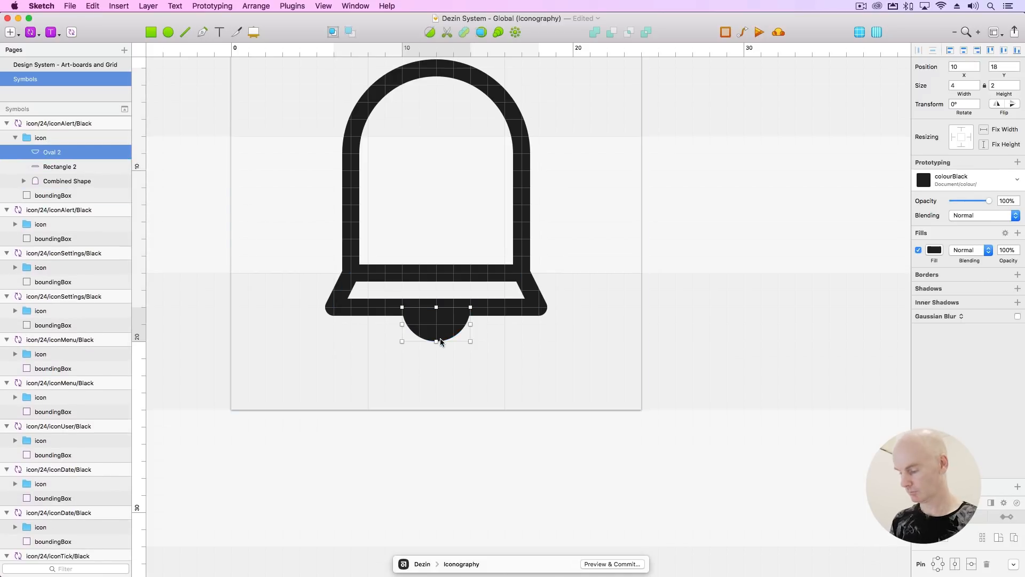
{"action": "key", "text": "super+minus"}
{"action": "key", "text": "super+minus"}
{"action": "left_click", "coordinate": [697, 300]}
{"action": "left_click_drag", "start_coordinate": [697, 300], "coordinate": [506, 312]}
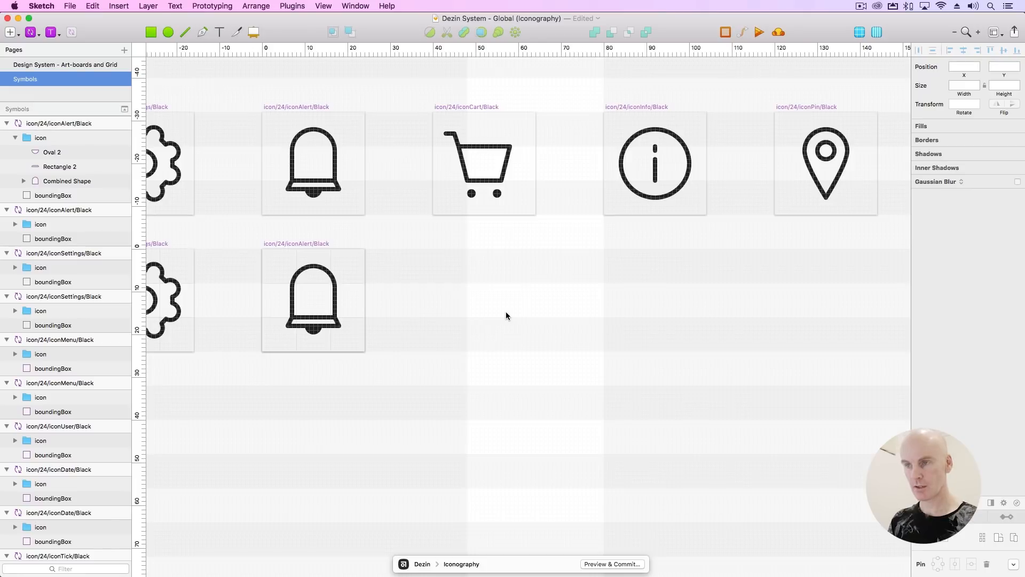
{"action": "key", "text": "super+plus"}
{"action": "left_click_drag", "start_coordinate": [356, 211], "coordinate": [698, 404]}
{"action": "left_click", "coordinate": [357, 95]}
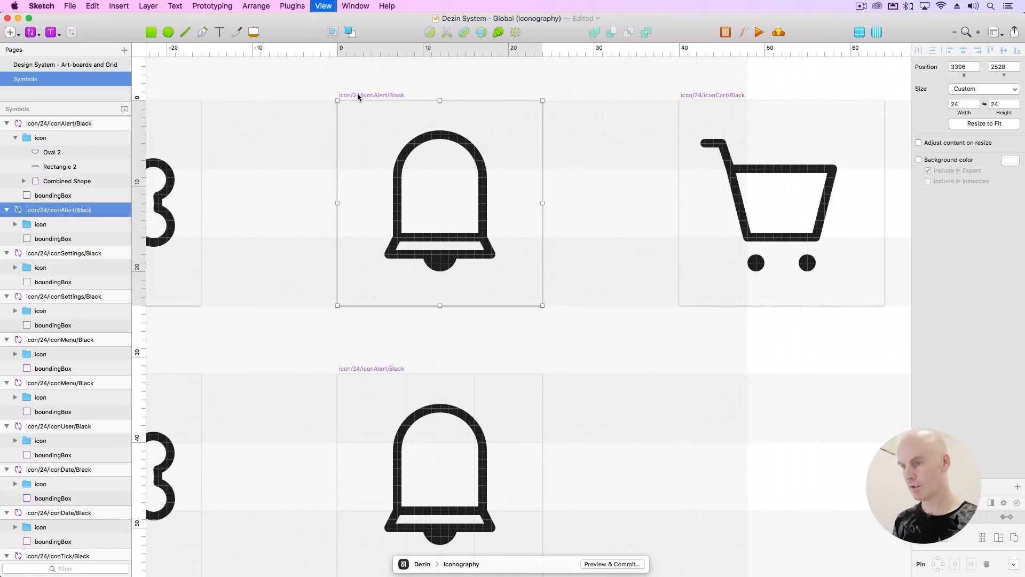
{"action": "scroll", "coordinate": [513, 197], "scroll_direction": "down", "scroll_amount": 2}
{"action": "scroll", "coordinate": [513, 197], "scroll_direction": "right", "scroll_amount": 2}
{"action": "left_click", "coordinate": [570, 223]}
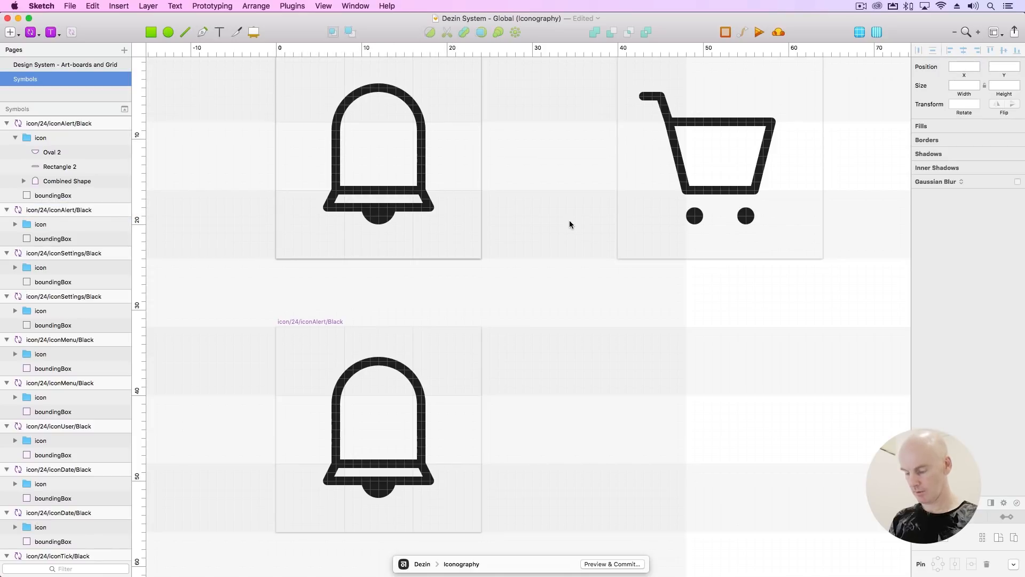
{"action": "key", "text": "super+minus"}
{"action": "scroll", "coordinate": [441, 205], "scroll_direction": "down", "scroll_amount": 2}
{"action": "scroll", "coordinate": [440, 205], "scroll_direction": "right", "scroll_amount": 3}
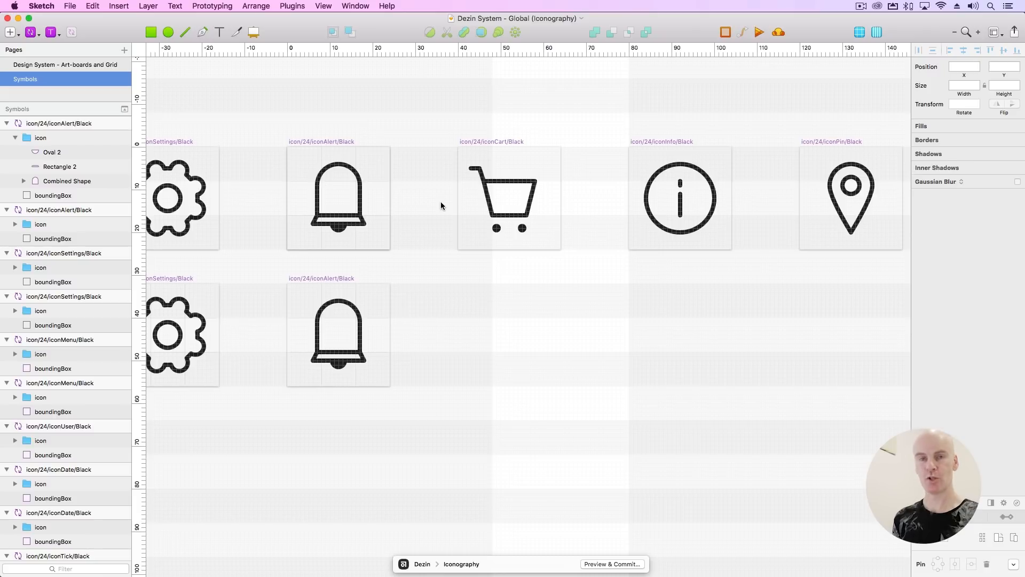
Duplicate the icon/24/iconCart/Black artboard directly below the original, at X 3436, Y 2560.
{"action": "left_click", "coordinate": [506, 214]}
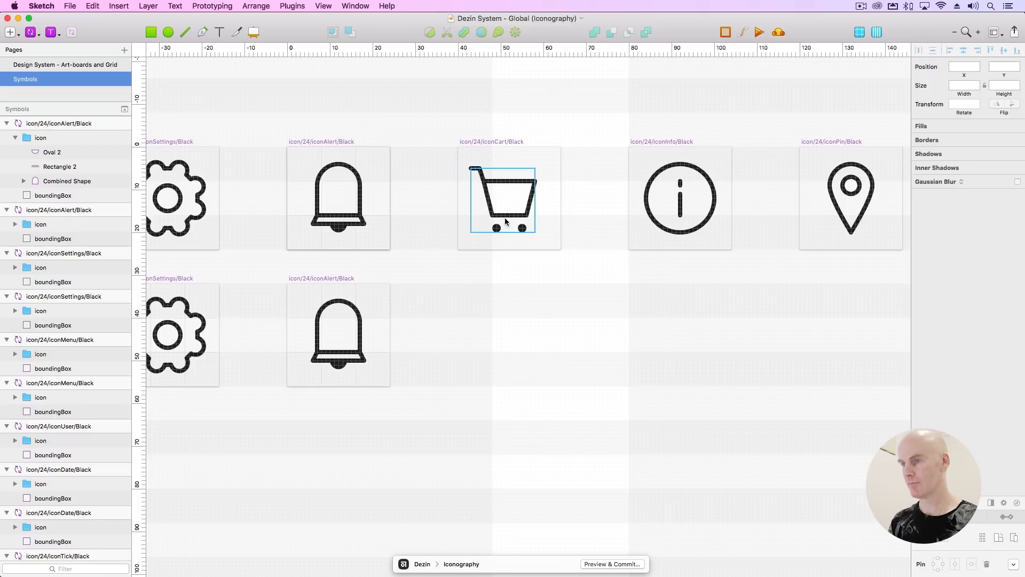
{"action": "key", "text": "cmd+equal"}
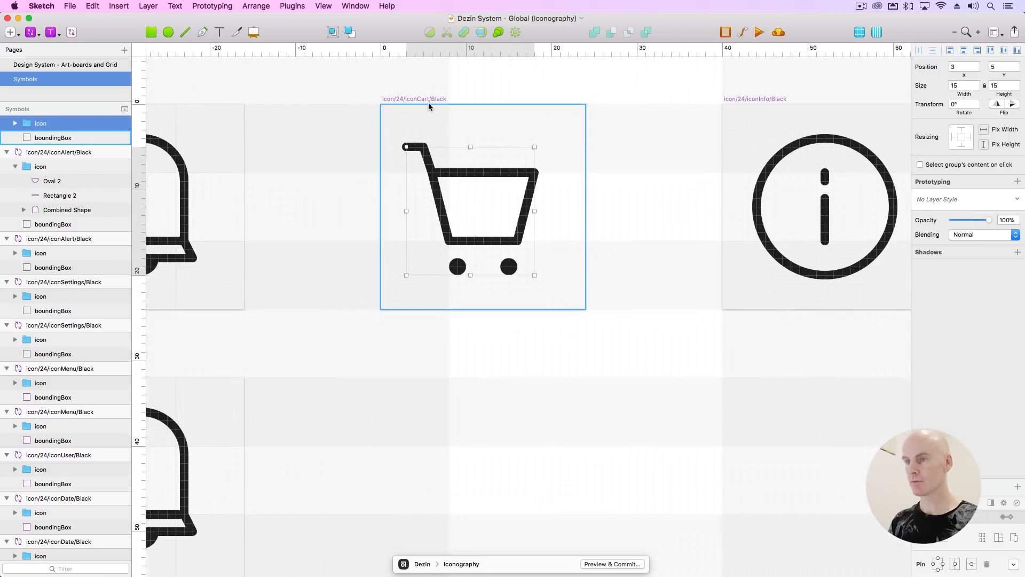
{"action": "left_click", "coordinate": [422, 99]}
{"action": "left_click_drag", "start_coordinate": [421, 98], "coordinate": [423, 372]}
{"action": "left_click_drag", "start_coordinate": [458, 325], "coordinate": [497, 119]}
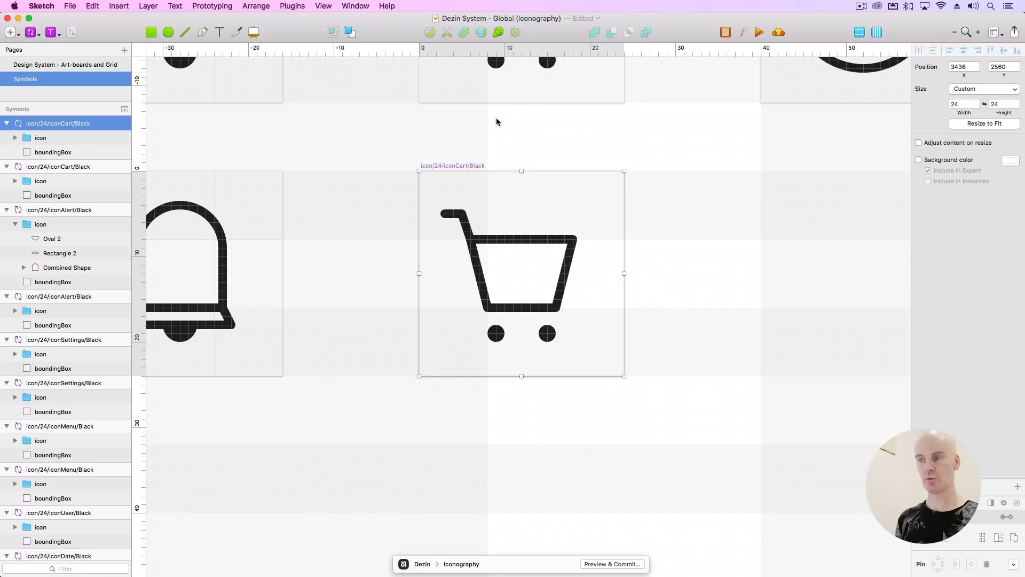
{"action": "left_click", "coordinate": [496, 121]}
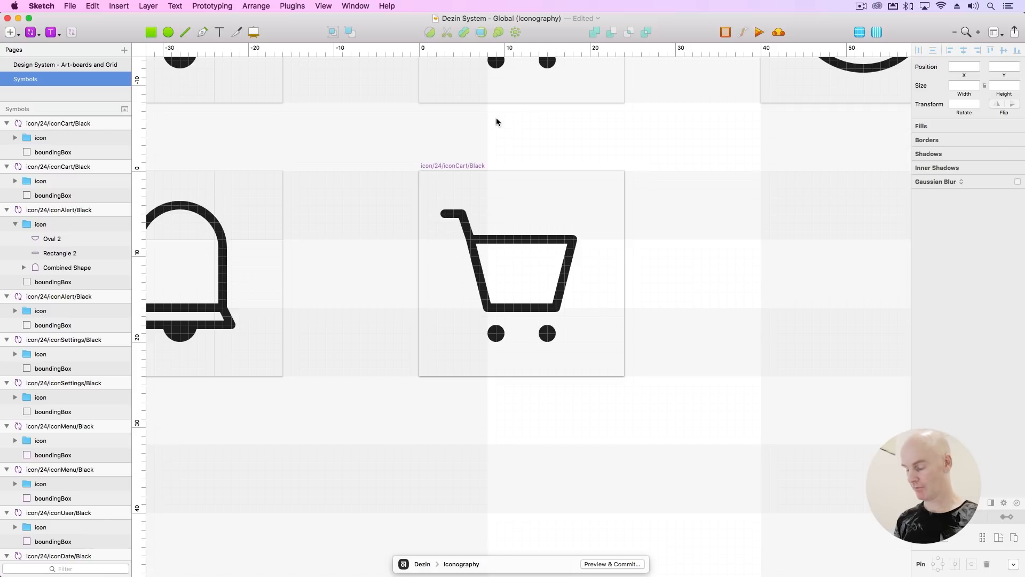
Delete the cart artwork from the duplicated artboard, keeping only its boundingBox layer.
{"action": "key", "text": "super+minus"}
{"action": "left_click_drag", "start_coordinate": [494, 168], "coordinate": [422, 148]}
{"action": "left_click", "coordinate": [428, 221]}
{"action": "key", "text": "super+plus"}
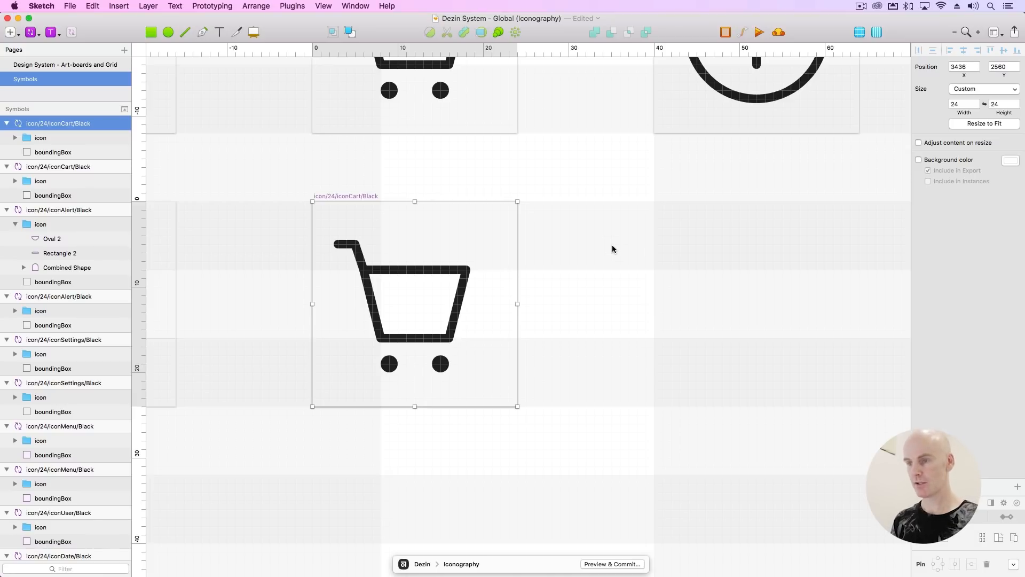
{"action": "left_click", "coordinate": [438, 272]}
{"action": "key", "text": "Delete"}
{"action": "scroll", "coordinate": [425, 203], "scroll_direction": "up", "scroll_amount": 7}
{"action": "scroll", "coordinate": [426, 203], "scroll_direction": "down", "scroll_amount": 2}
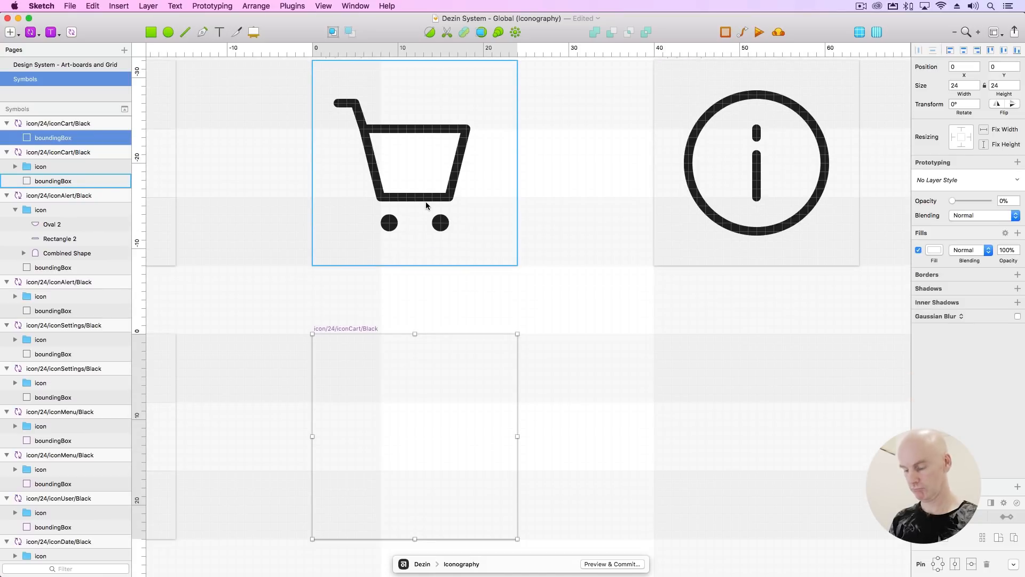
Draw a rectangle about 14 × 10 at X 5, Y 8 in the empty cart artboard.
{"action": "key", "text": "r"}
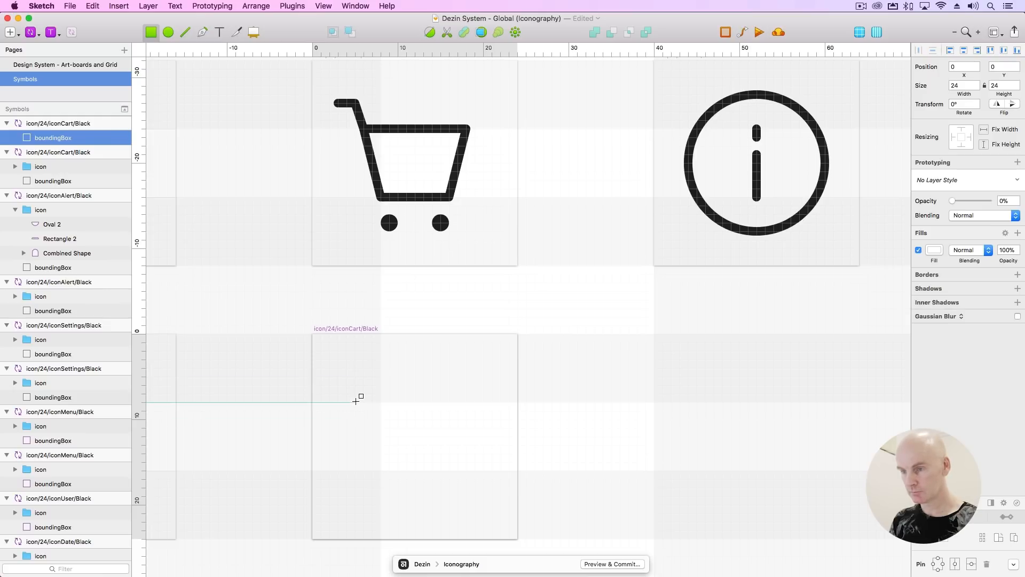
{"action": "mouse_move", "coordinate": [355, 401]}
{"action": "left_mouse_down"}
{"action": "mouse_move", "coordinate": [450, 420]}
{"action": "mouse_move", "coordinate": [475, 488]}
{"action": "left_mouse_up"}
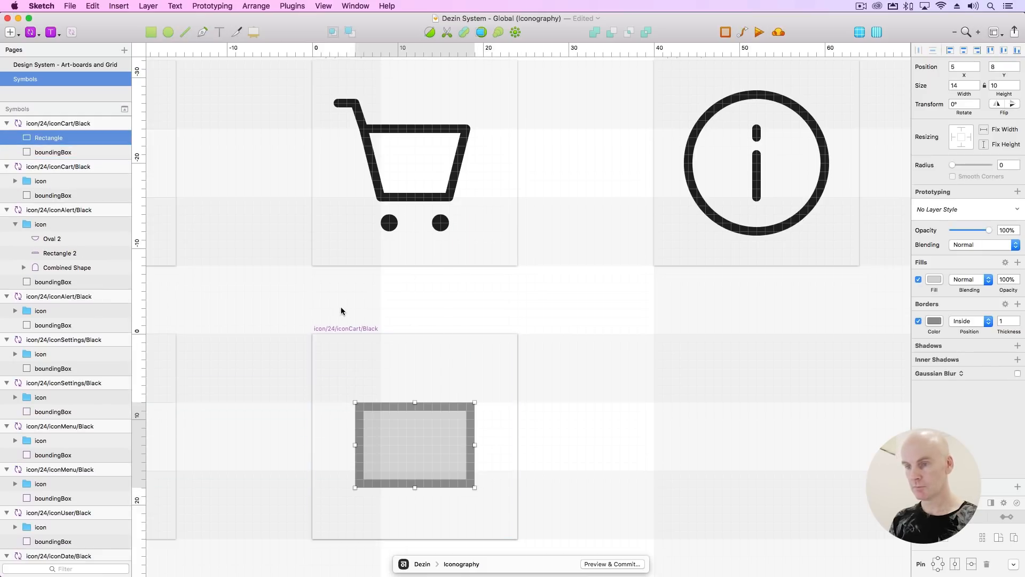
{"action": "left_click", "coordinate": [343, 331]}
{"action": "scroll", "coordinate": [380, 325], "scroll_direction": "down", "scroll_amount": 2}
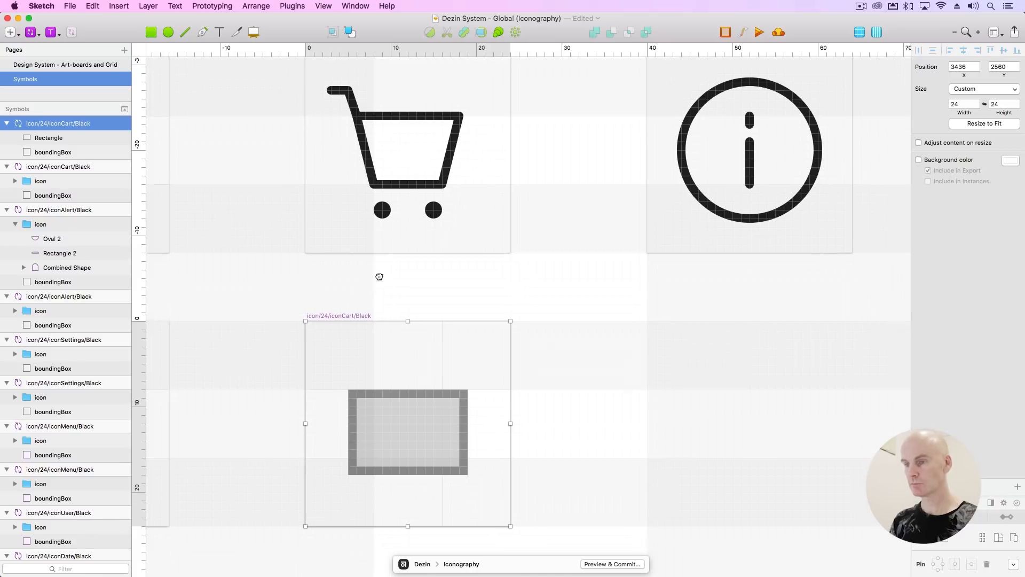
Apply the shape/lineBlack/1px/Center layer style to the new rectangle.
{"action": "left_click", "coordinate": [423, 403]}
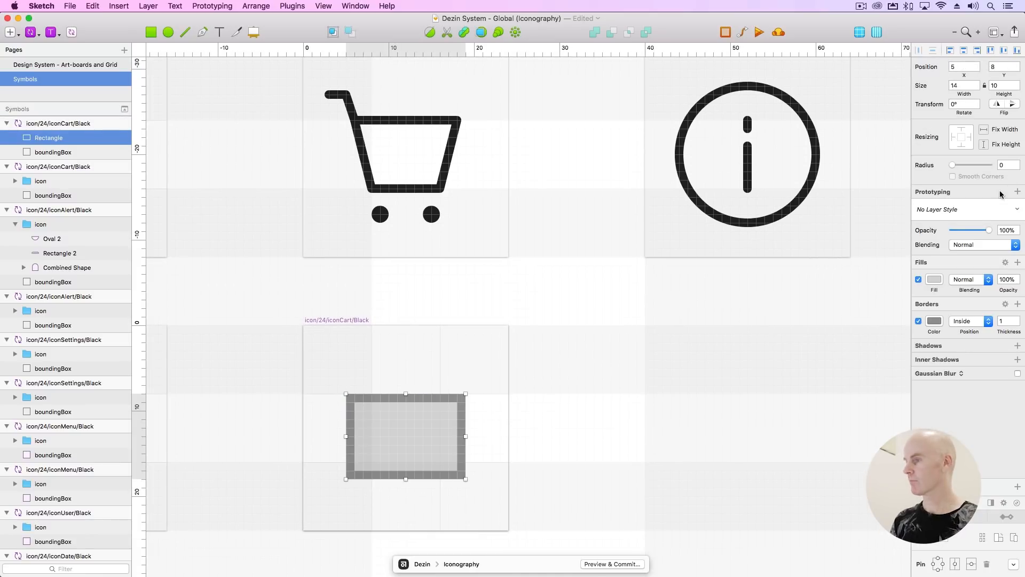
{"action": "left_click", "coordinate": [975, 214]}
{"action": "mouse_move", "coordinate": [955, 240]}
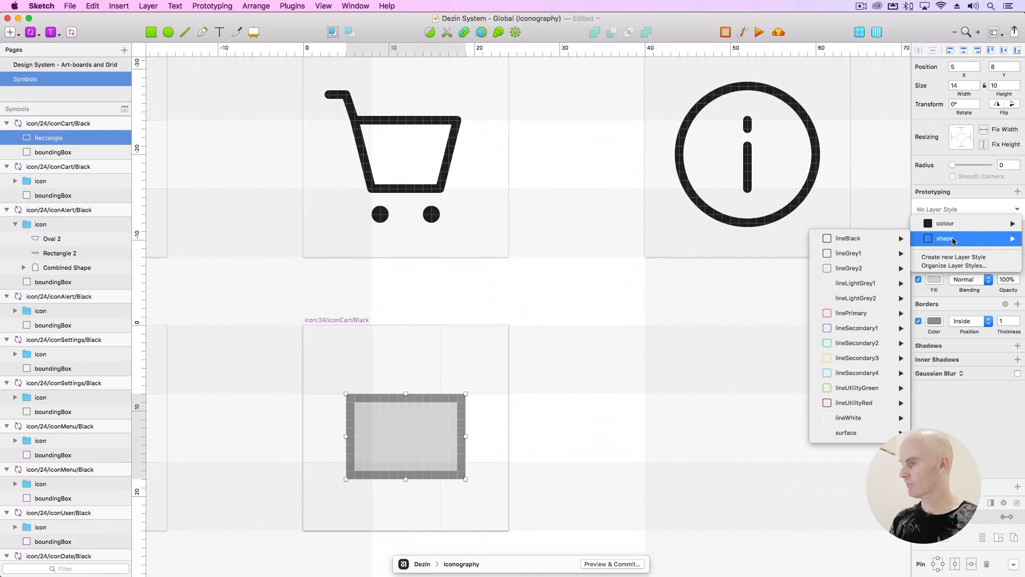
{"action": "mouse_move", "coordinate": [836, 241]}
{"action": "mouse_move", "coordinate": [774, 238]}
{"action": "left_click", "coordinate": [713, 238]}
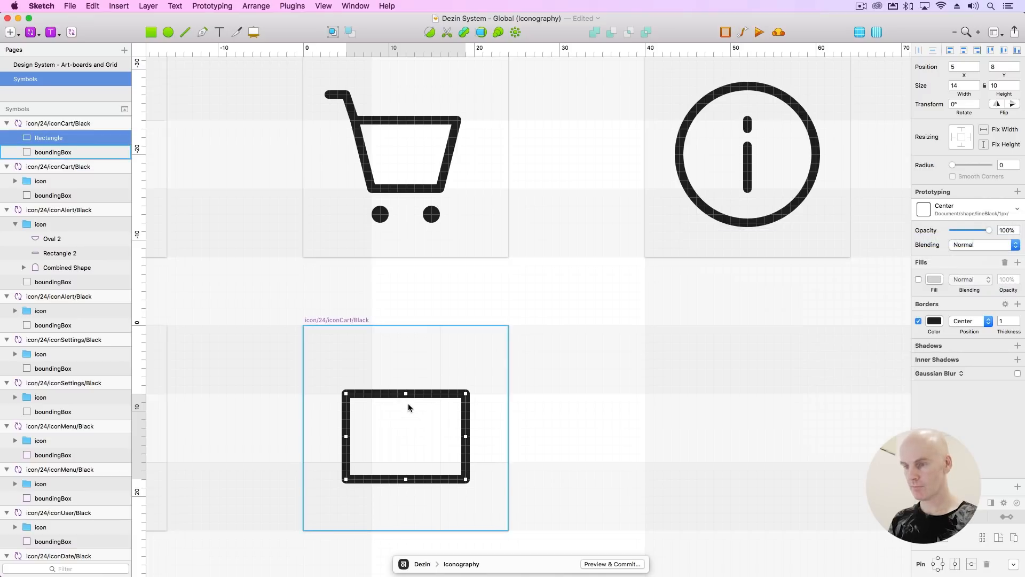
Resize the outlined rectangle to 12 × 8 with its upper-left corner at X 6, Y 8.
{"action": "left_click_drag", "start_coordinate": [346, 436], "coordinate": [355, 436]}
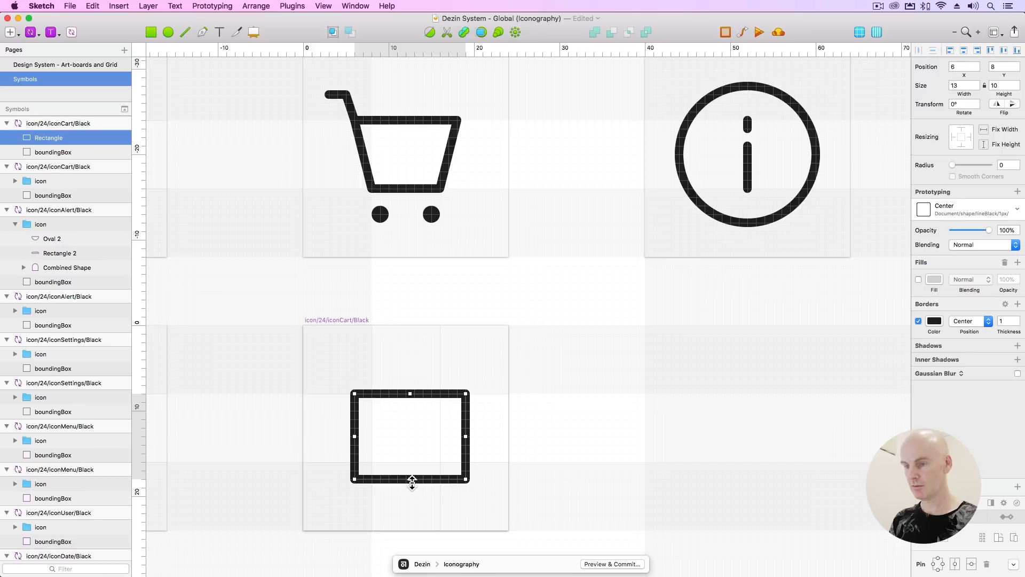
{"action": "left_click_drag", "start_coordinate": [413, 482], "coordinate": [413, 465]}
{"action": "left_click_drag", "start_coordinate": [468, 431], "coordinate": [460, 431]}
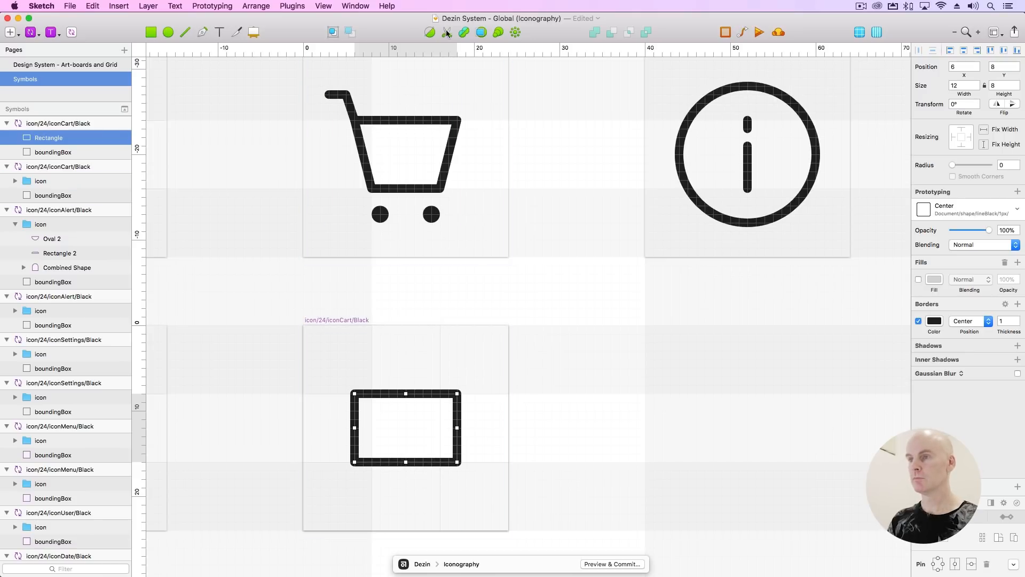
Taper the rectangle into a basket by moving its bottom corner points inward to X 8 and X 16.
{"action": "left_click", "coordinate": [431, 38]}
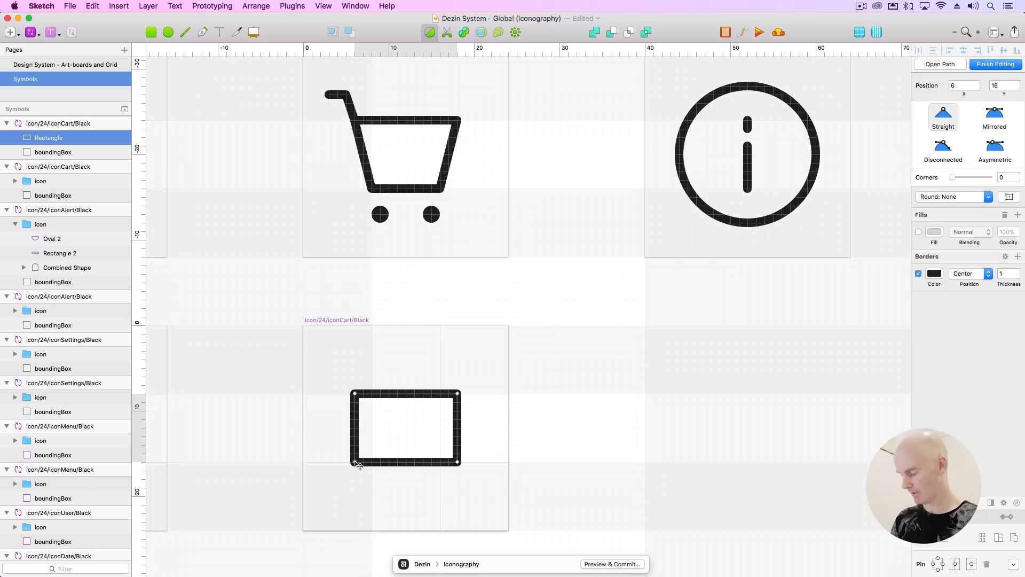
{"action": "left_click_drag", "start_coordinate": [355, 462], "coordinate": [372, 462]}
{"action": "left_click", "coordinate": [458, 463]}
{"action": "key", "text": "Left"}
{"action": "key", "text": "Left"}
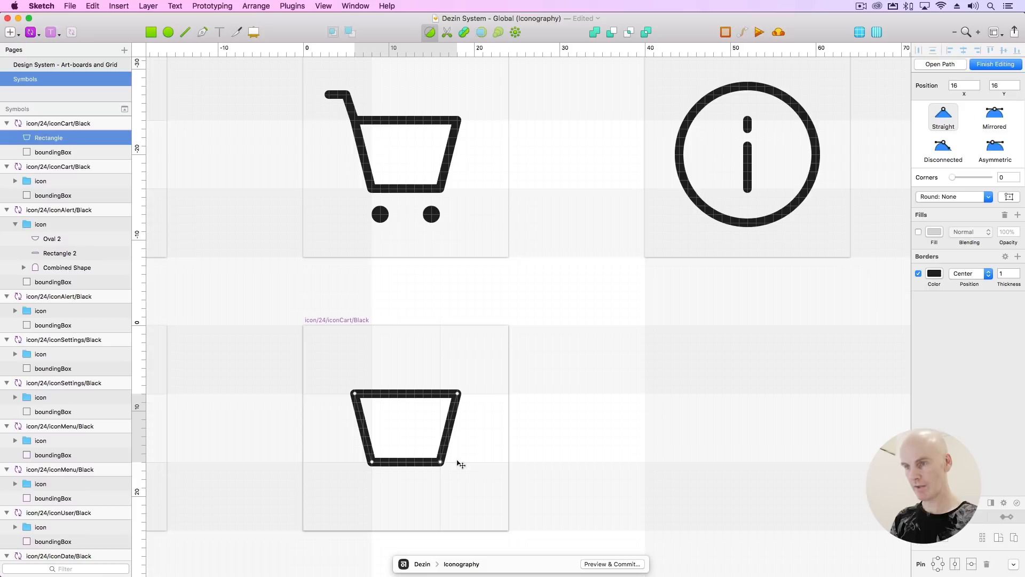
{"action": "left_click", "coordinate": [511, 408]}
{"action": "key", "text": "Escape"}
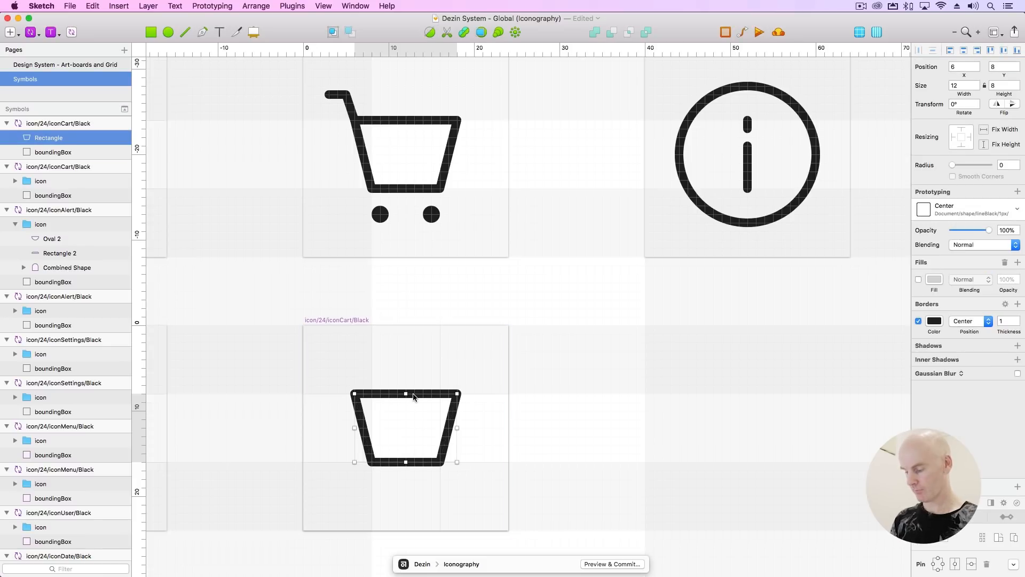
Draw an open handle path from about X 2, Y 4 through X 4, Y 4 to the basket's upper-left corner.
{"action": "scroll", "coordinate": [413, 396], "scroll_direction": "left", "scroll_amount": 3}
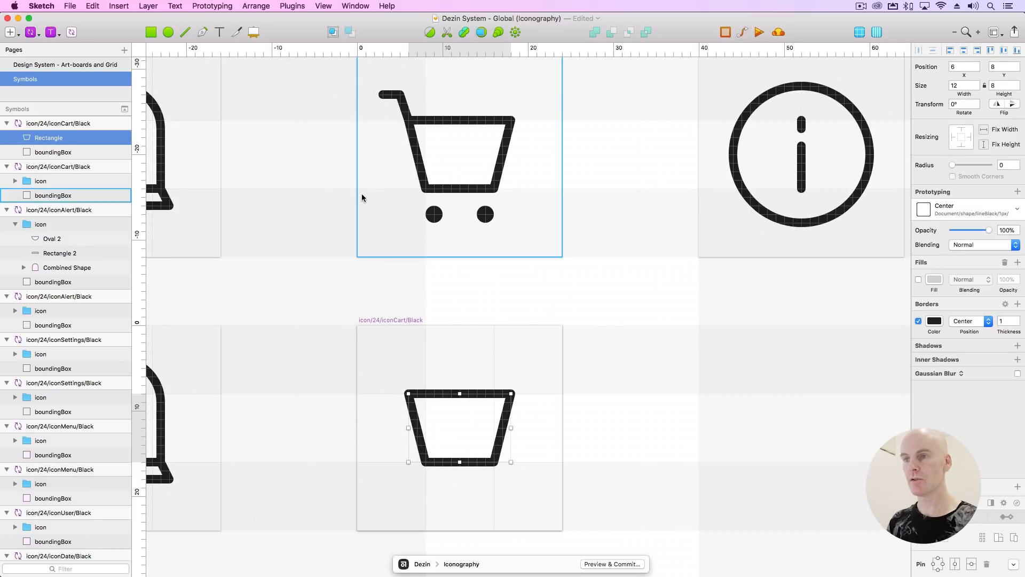
{"action": "left_click", "coordinate": [202, 32]}
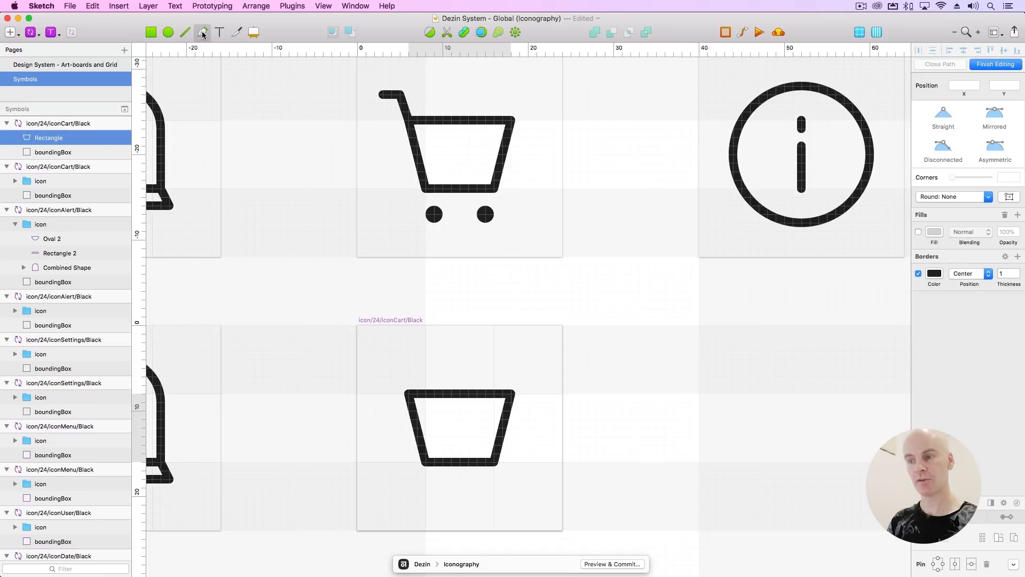
{"action": "left_click", "coordinate": [376, 360]}
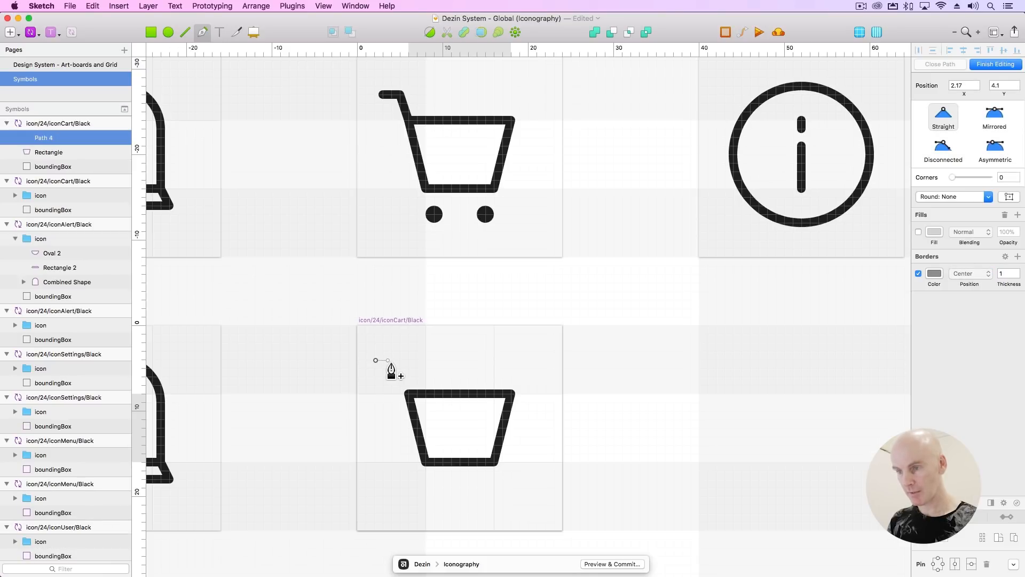
{"action": "left_click", "coordinate": [393, 361]}
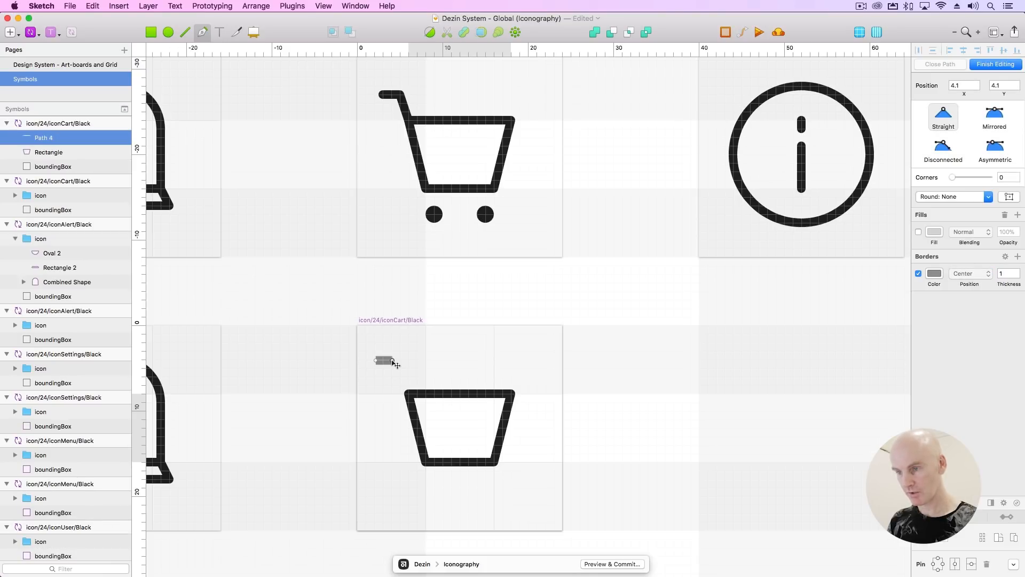
{"action": "left_click", "coordinate": [409, 395]}
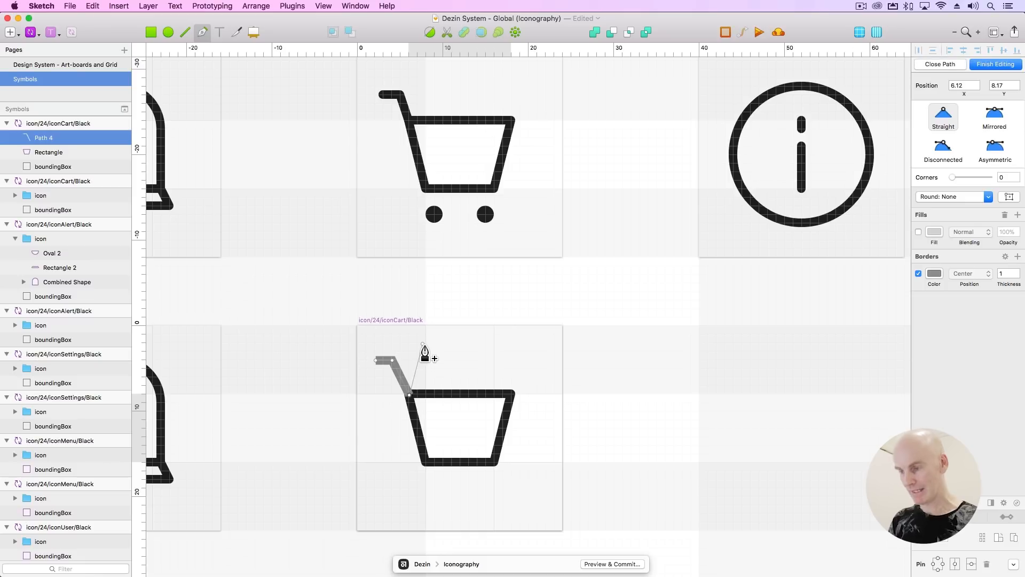
{"action": "key", "text": "Escape"}
Apply the shape/lineBlack/1px/Center layer style to the cart handle path.
{"action": "scroll", "coordinate": [425, 347], "scroll_direction": "up", "scroll_amount": 5}
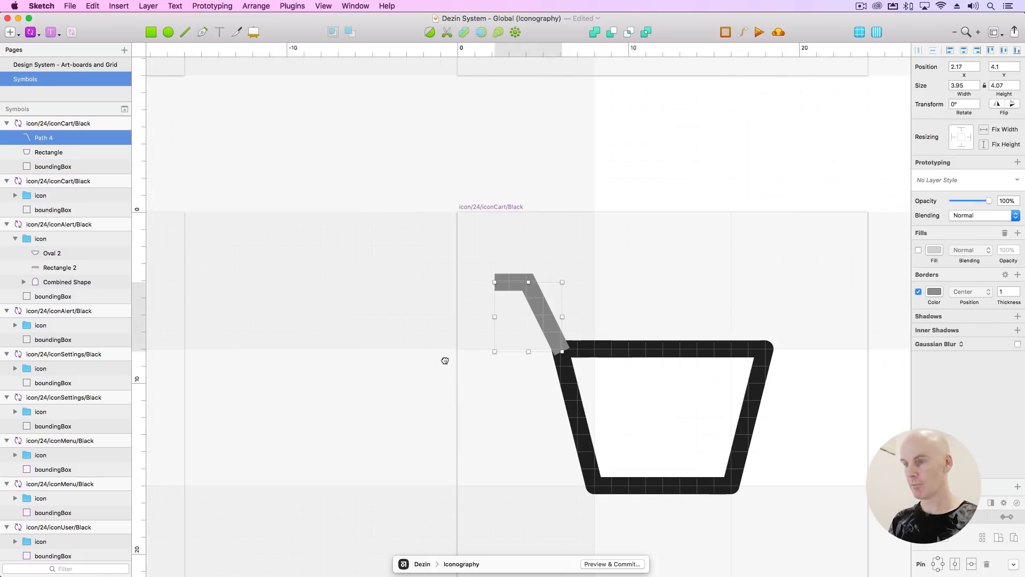
{"action": "left_click", "coordinate": [958, 179]}
{"action": "mouse_move", "coordinate": [948, 209]}
{"action": "mouse_move", "coordinate": [861, 209]}
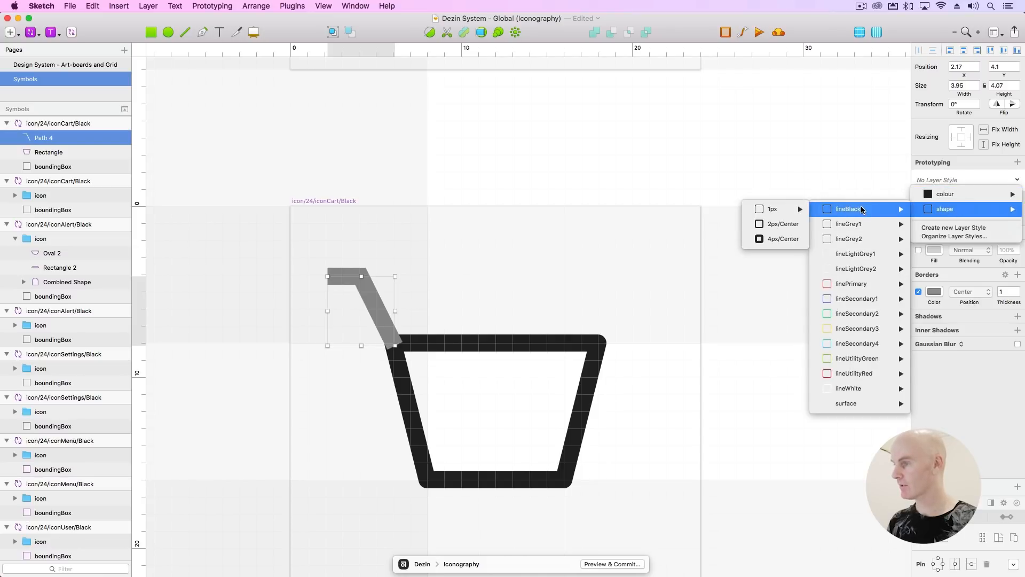
{"action": "mouse_move", "coordinate": [777, 209]}
{"action": "left_click", "coordinate": [708, 212]}
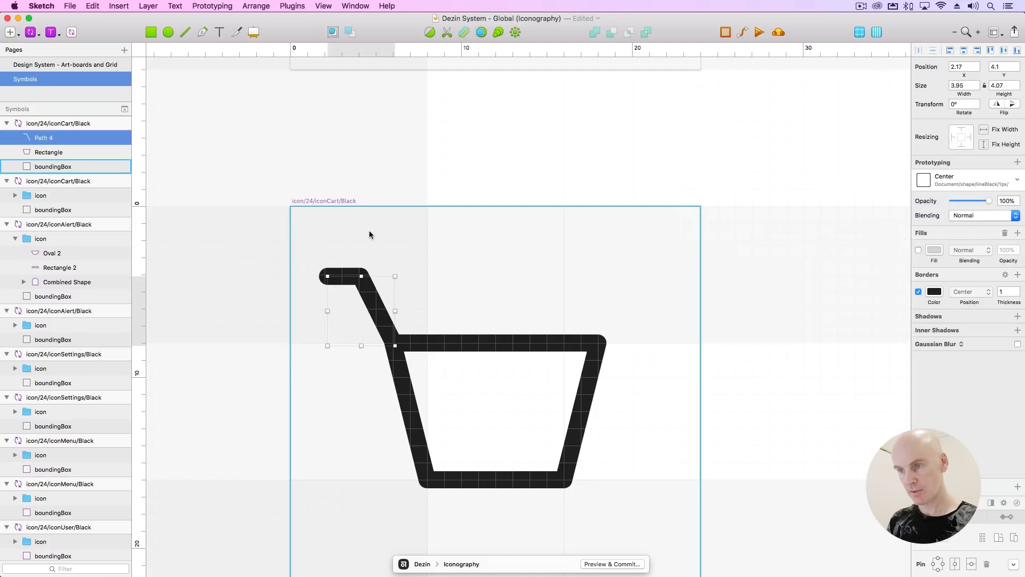
Move the handle path's lower end point onto the basket's upper-left corner at X 6, Y 8.
{"action": "left_click", "coordinate": [430, 32]}
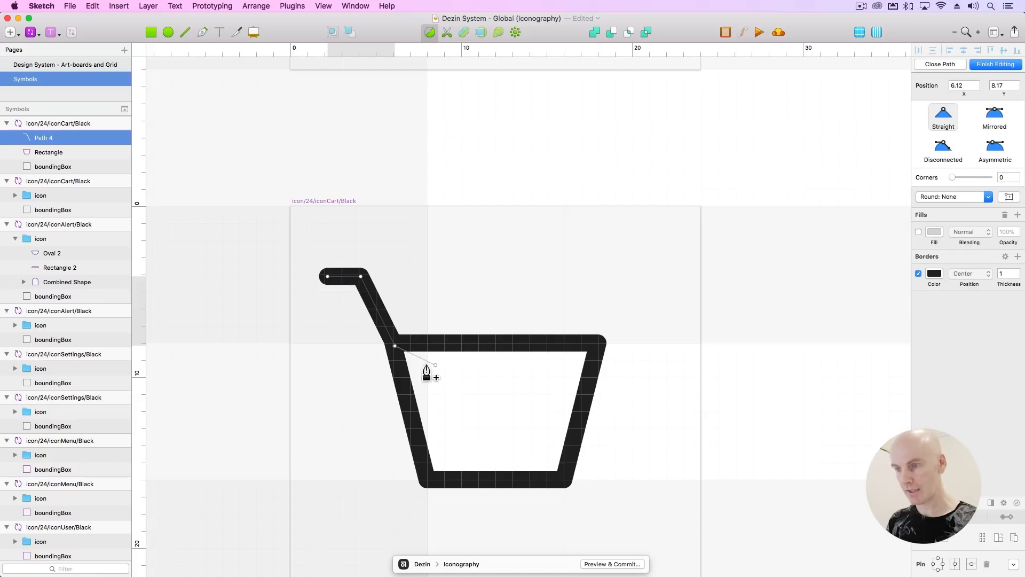
{"action": "left_click_drag", "start_coordinate": [398, 349], "coordinate": [394, 343]}
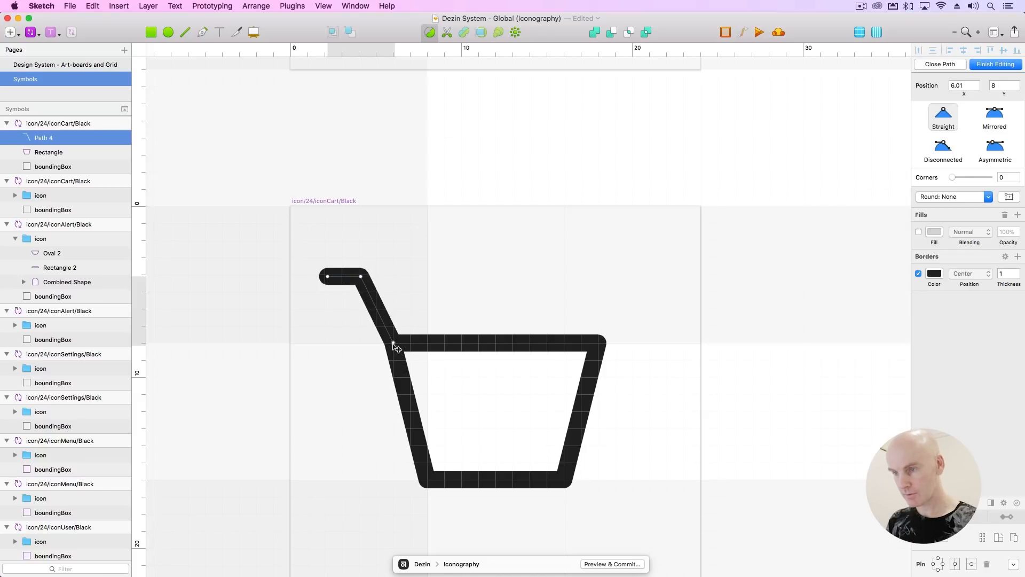
{"action": "left_click", "coordinate": [961, 85]}
{"action": "type", "text": "6"}
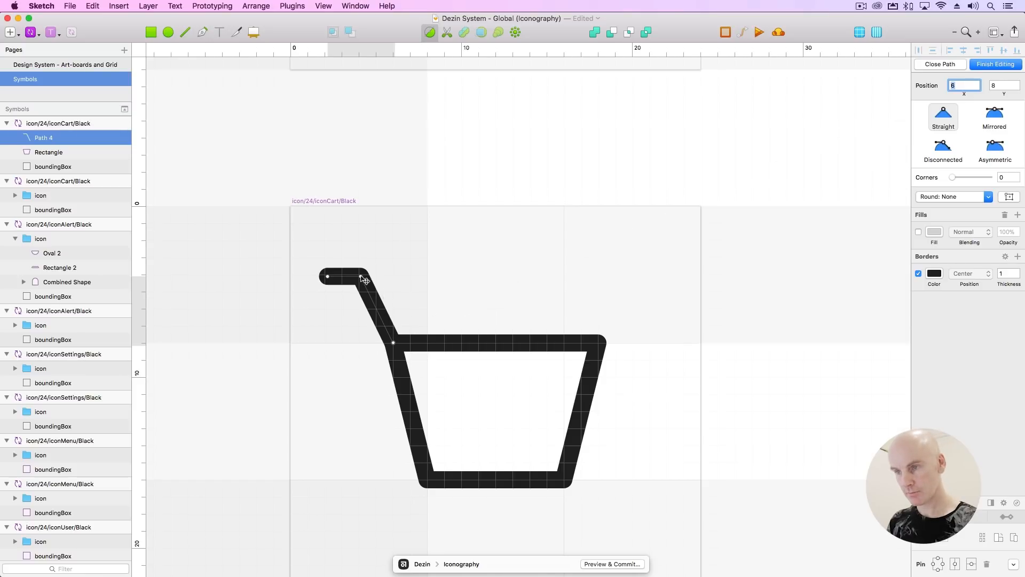
Move the handle path's middle corner point to X 5, Y 4.
{"action": "left_click_drag", "start_coordinate": [361, 276], "coordinate": [376, 276]}
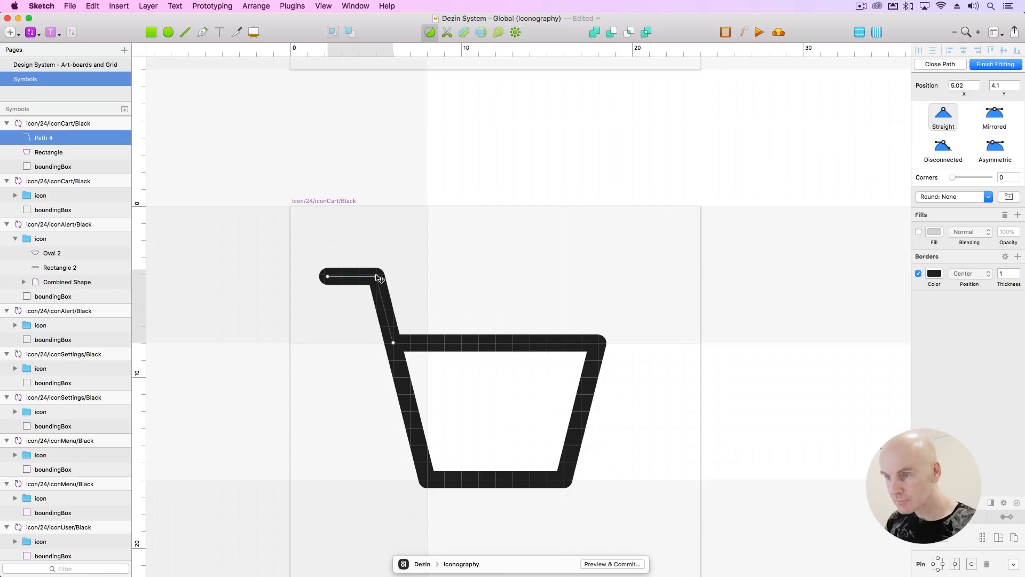
{"action": "left_click", "coordinate": [961, 85]}
{"action": "type", "text": "5"}
{"action": "key", "text": "Tab"}
{"action": "type", "text": "4"}
{"action": "key", "text": "Return"}
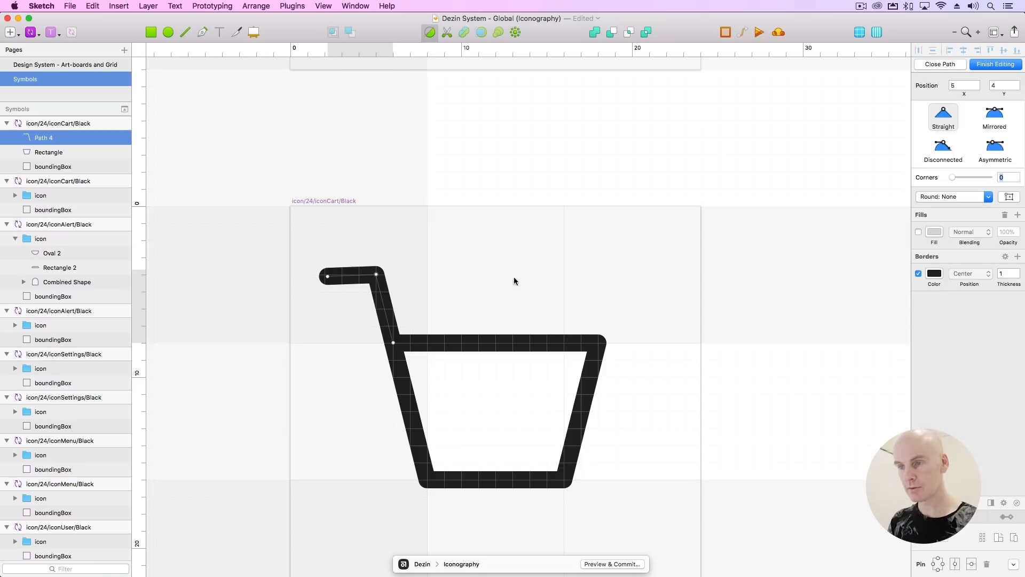
Move the handle path's outer end point to X 3, Y 4 and finish editing the path.
{"action": "left_click", "coordinate": [330, 276]}
{"action": "left_click_drag", "start_coordinate": [330, 276], "coordinate": [341, 274]}
{"action": "key", "text": "Escape"}
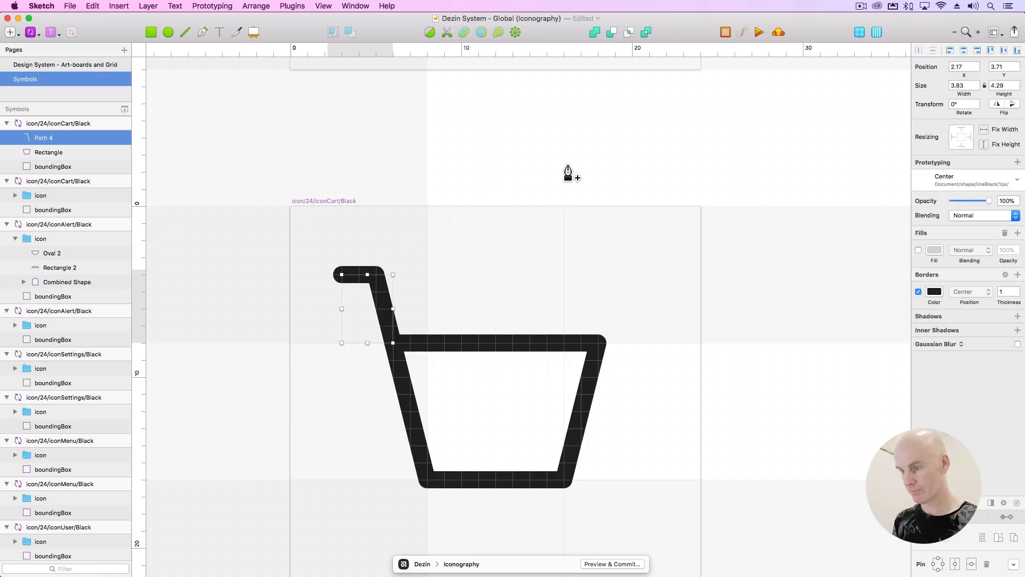
{"action": "key", "text": "super+minus"}
{"action": "scroll", "coordinate": [564, 174], "scroll_direction": "up", "scroll_amount": 3}
{"action": "scroll", "coordinate": [564, 174], "scroll_direction": "right", "scroll_amount": 3}
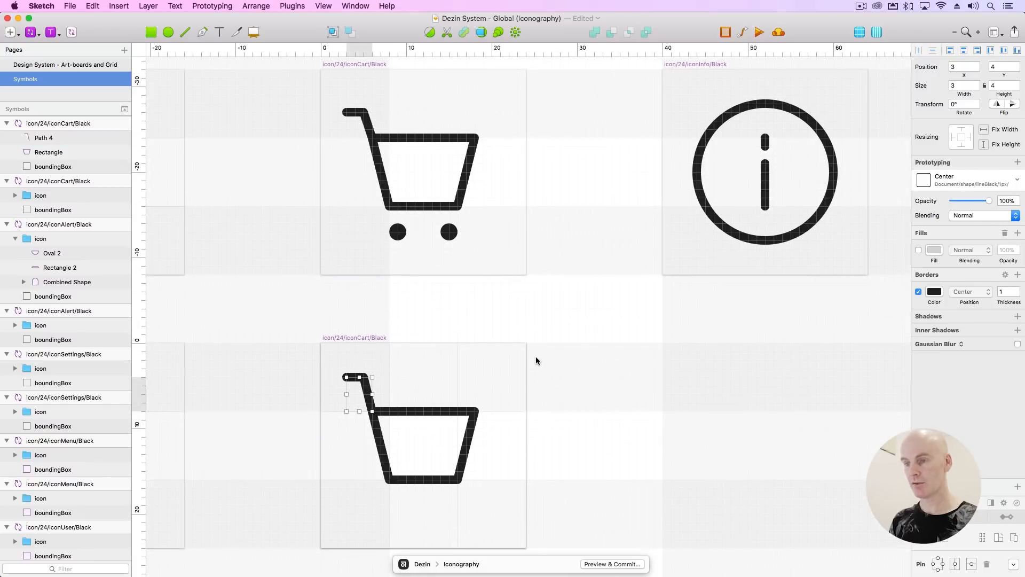
{"action": "left_click", "coordinate": [537, 326]}
{"action": "left_click_drag", "start_coordinate": [538, 324], "coordinate": [529, 222]}
Draw a 2 × 2 circle wheel below the basket at X 7, Y 19 and apply the colour/colourBlack layer style.
{"action": "left_click", "coordinate": [459, 344]}
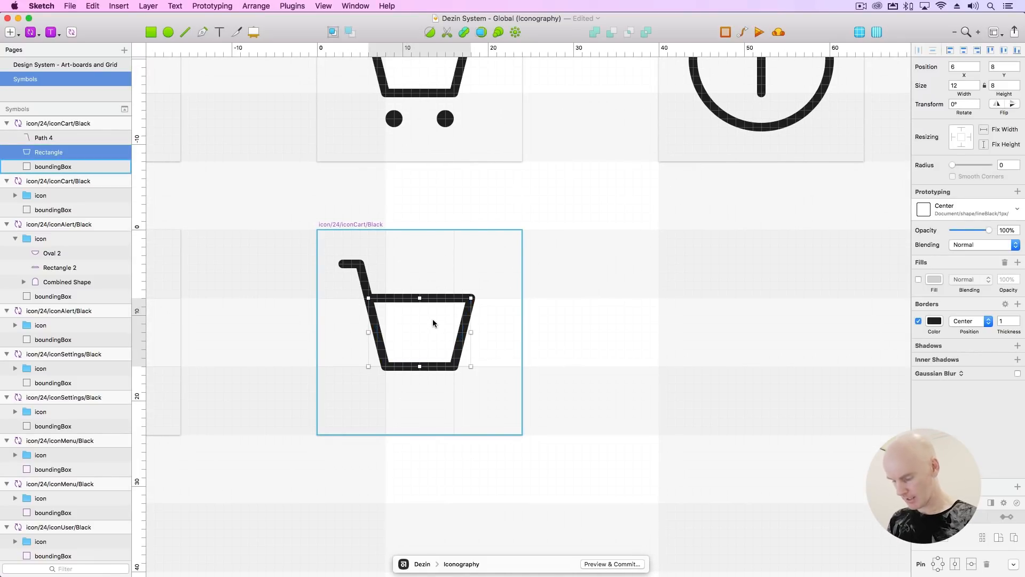
{"action": "key", "text": "o"}
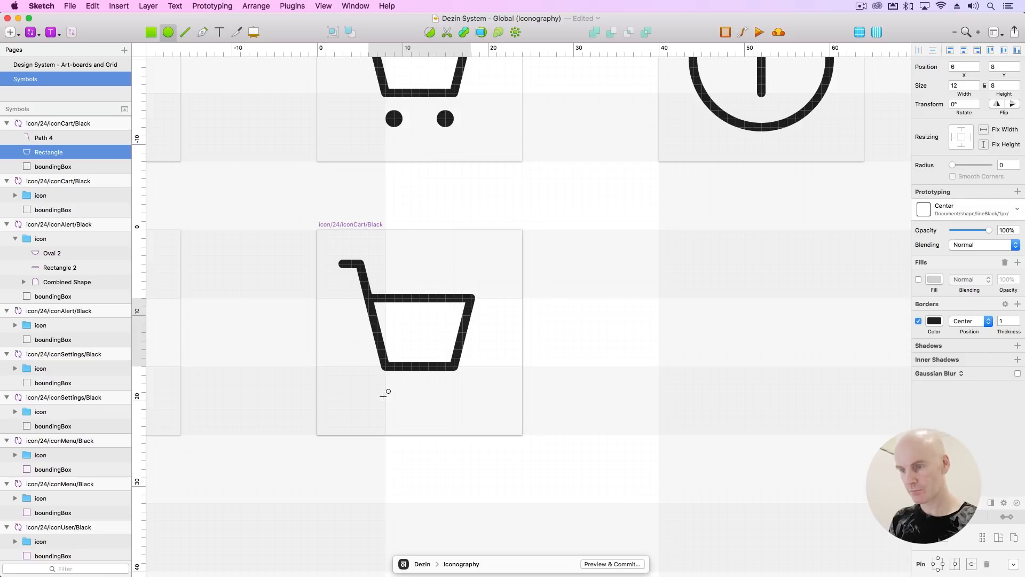
{"action": "left_click_drag", "start_coordinate": [379, 394], "coordinate": [398, 414]}
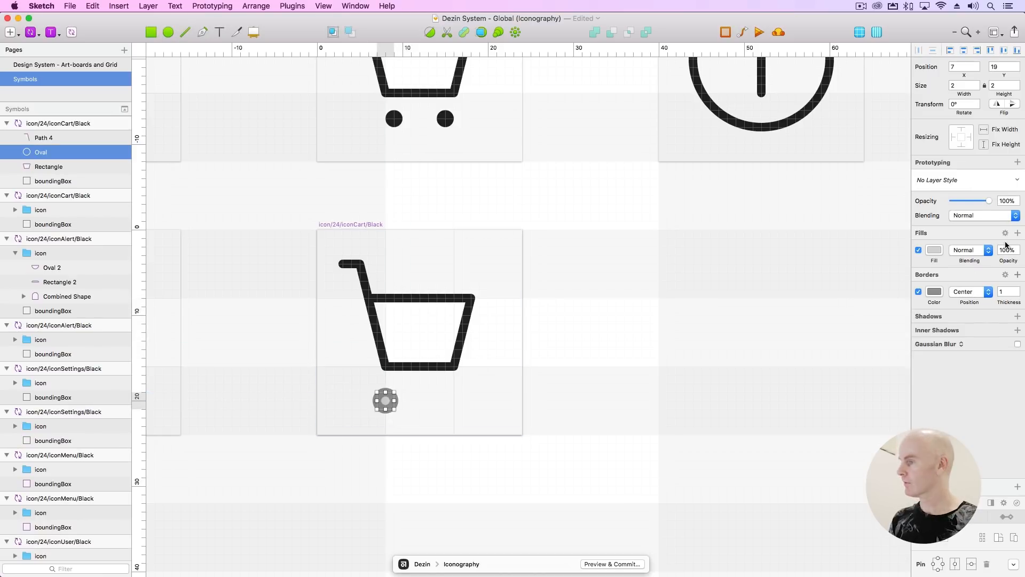
{"action": "left_click", "coordinate": [971, 182]}
{"action": "mouse_move", "coordinate": [957, 195]}
{"action": "left_click", "coordinate": [845, 194]}
Place the wheel and a duplicate of it under the basket, the duplicate at X 14, Y 18, and save the document.
{"action": "left_click_drag", "start_coordinate": [384, 402], "coordinate": [444, 394]}
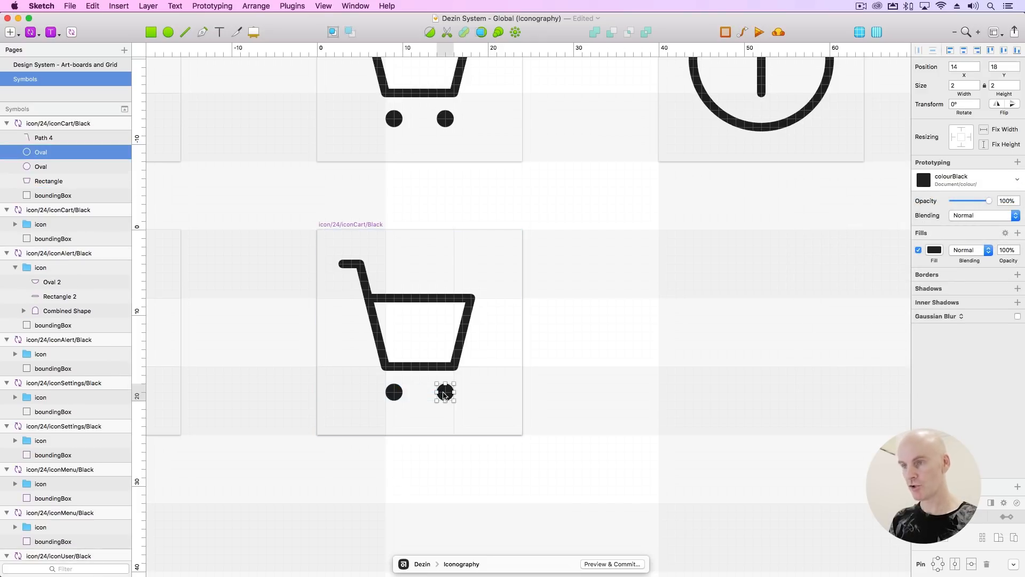
{"action": "left_click", "coordinate": [492, 400]}
{"action": "scroll", "coordinate": [488, 370], "scroll_direction": "up", "scroll_amount": 5}
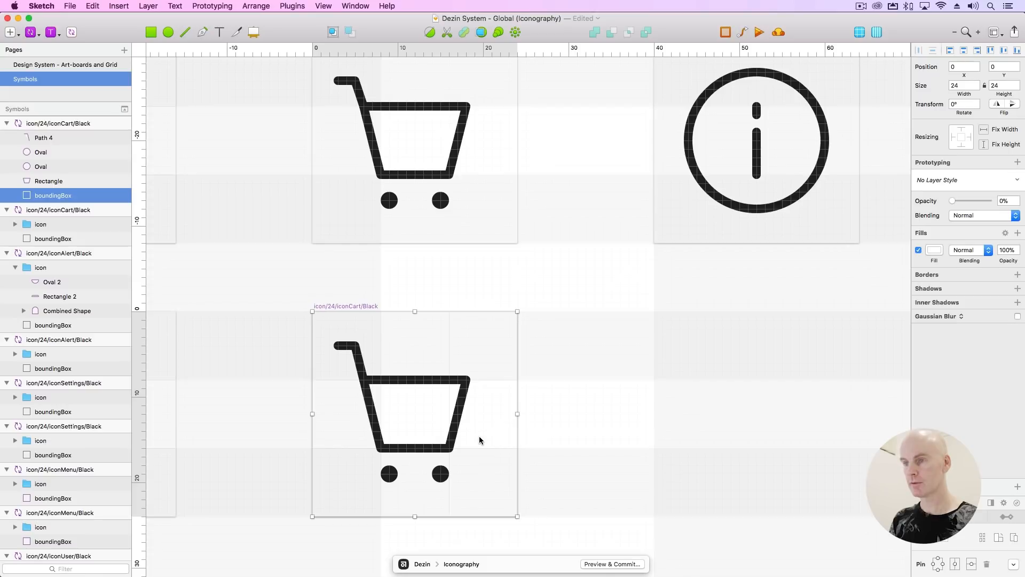
{"action": "key", "text": "super+s"}
Duplicate the icon/24/iconPin/Black symbol directly below the original, in line with the rebuilt cart symbol.
{"action": "key", "text": "super+minus"}
{"action": "scroll", "coordinate": [479, 437], "scroll_direction": "right", "scroll_amount": 5}
{"action": "left_click", "coordinate": [508, 383]}
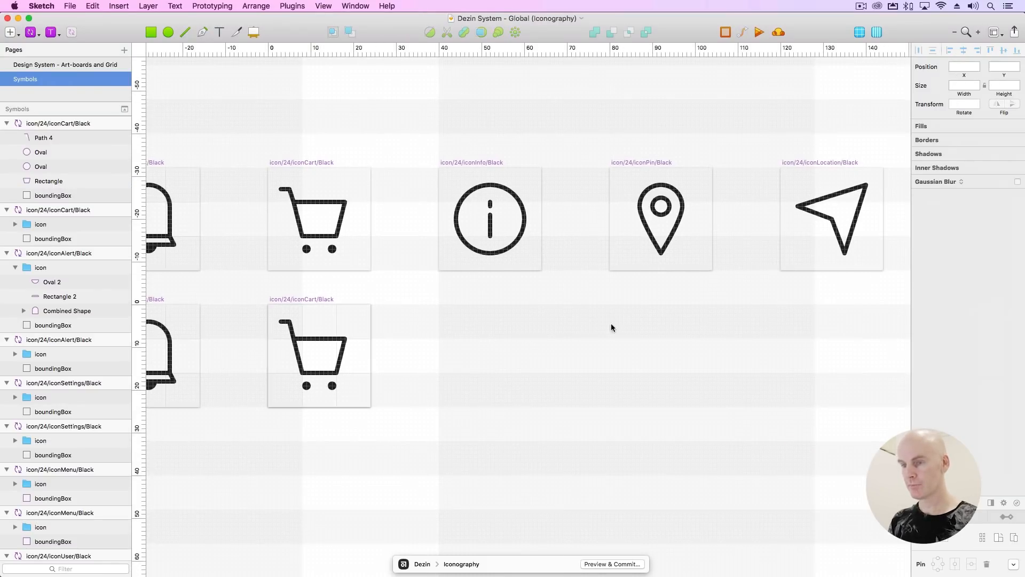
{"action": "scroll", "coordinate": [643, 331], "scroll_direction": "right", "scroll_amount": 4}
{"action": "left_click", "coordinate": [537, 160]}
{"action": "left_click_drag", "start_coordinate": [536, 160], "coordinate": [536, 298]}
{"action": "key", "text": "super+plus"}
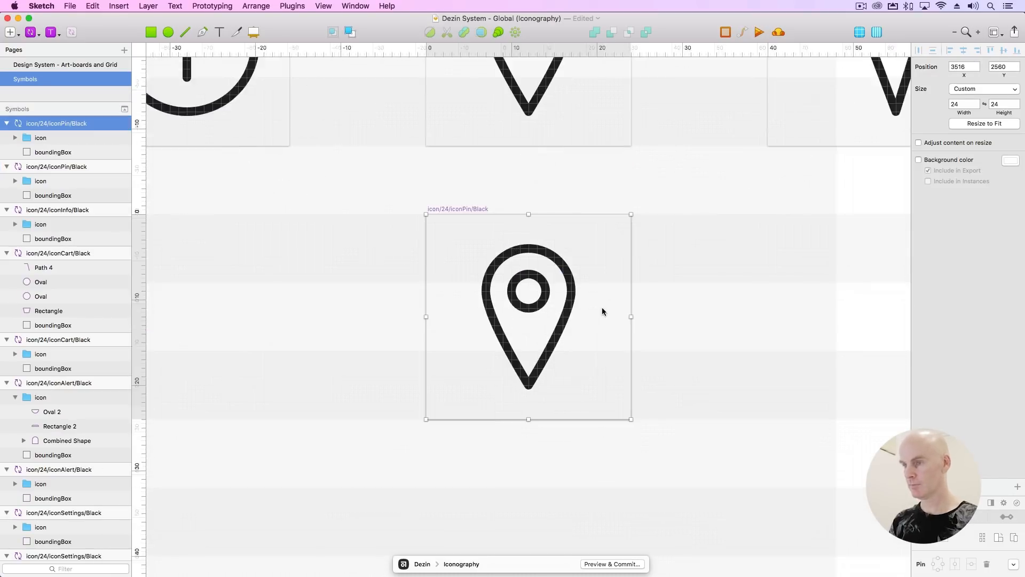
{"action": "left_click_drag", "start_coordinate": [602, 308], "coordinate": [475, 311]}
{"action": "left_click", "coordinate": [561, 292]}
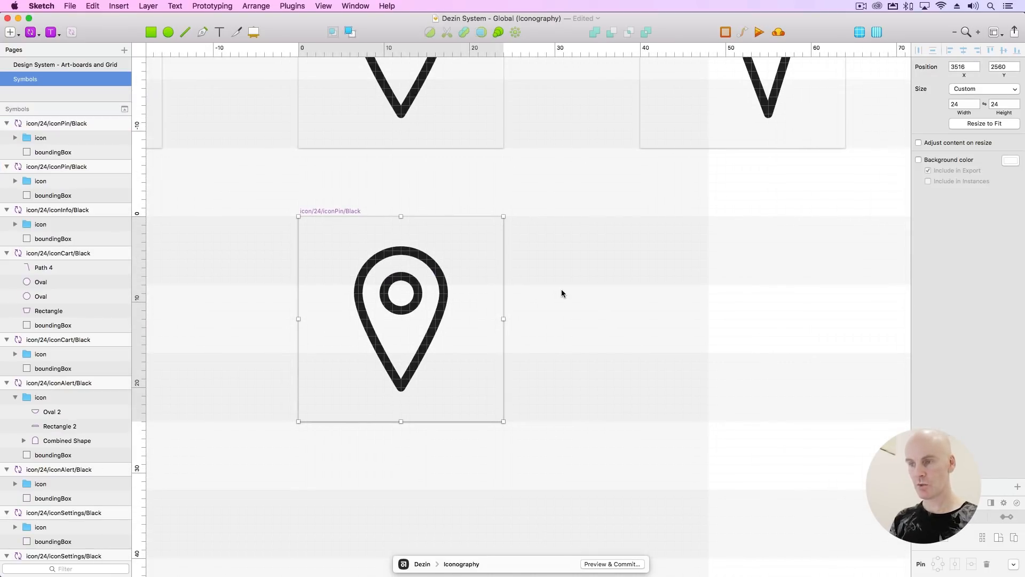
Delete the icon group from the lower iconPin/Black symbol, keeping its boundingBox.
{"action": "left_click", "coordinate": [439, 299]}
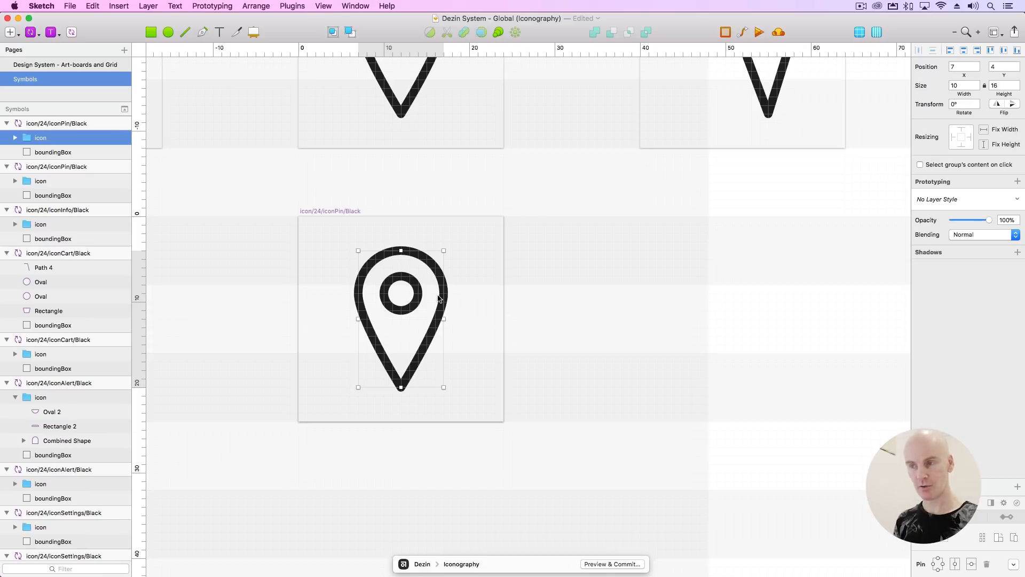
{"action": "key", "text": "super+s"}
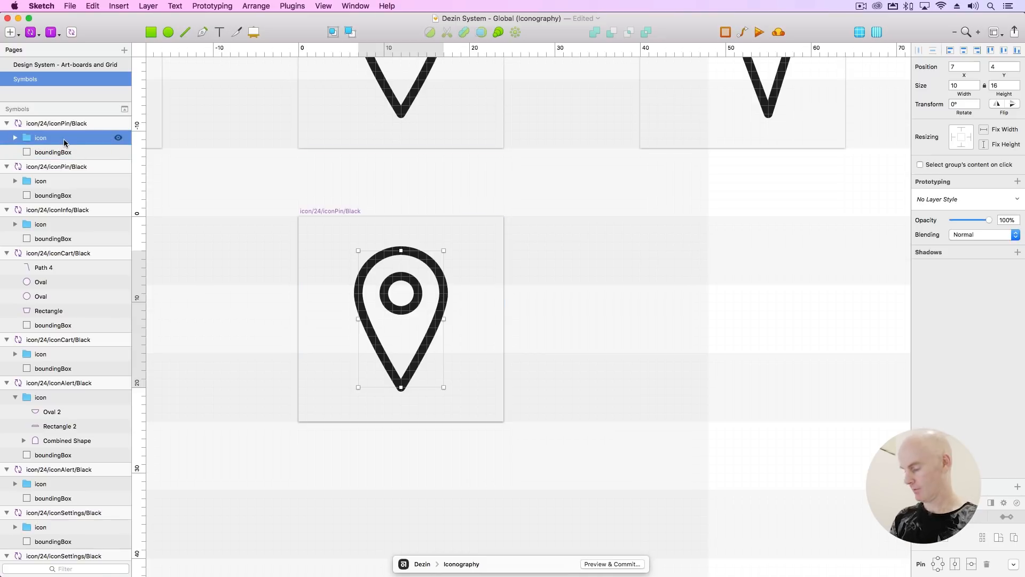
{"action": "key", "text": "Delete"}
Group the rebuilt cart's handle path, two wheels and basket, and name the group icon.
{"action": "scroll", "coordinate": [476, 332], "scroll_direction": "left", "scroll_amount": 10}
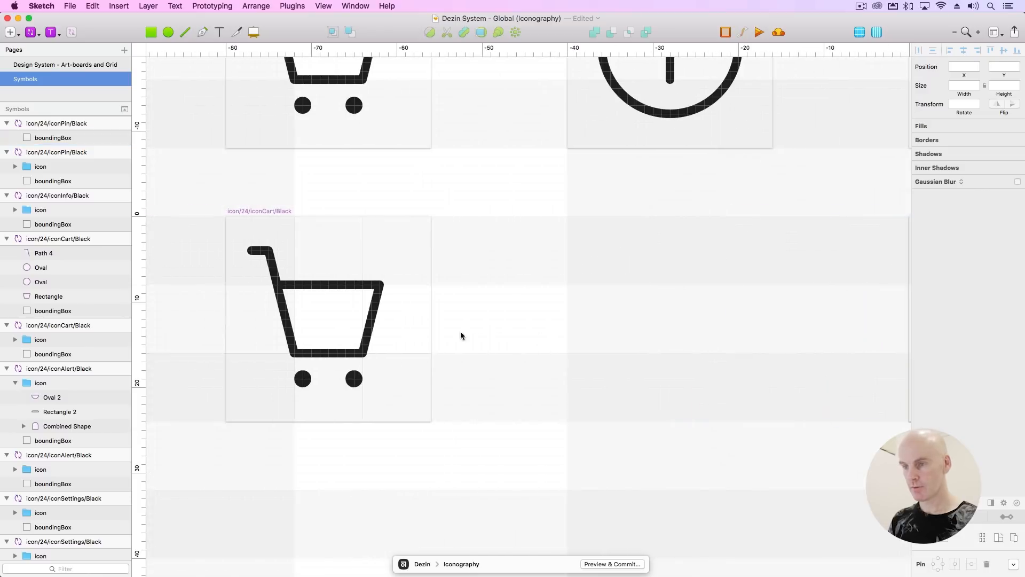
{"action": "left_click", "coordinate": [48, 297]}
{"action": "left_click", "coordinate": [49, 256], "text": "shift"}
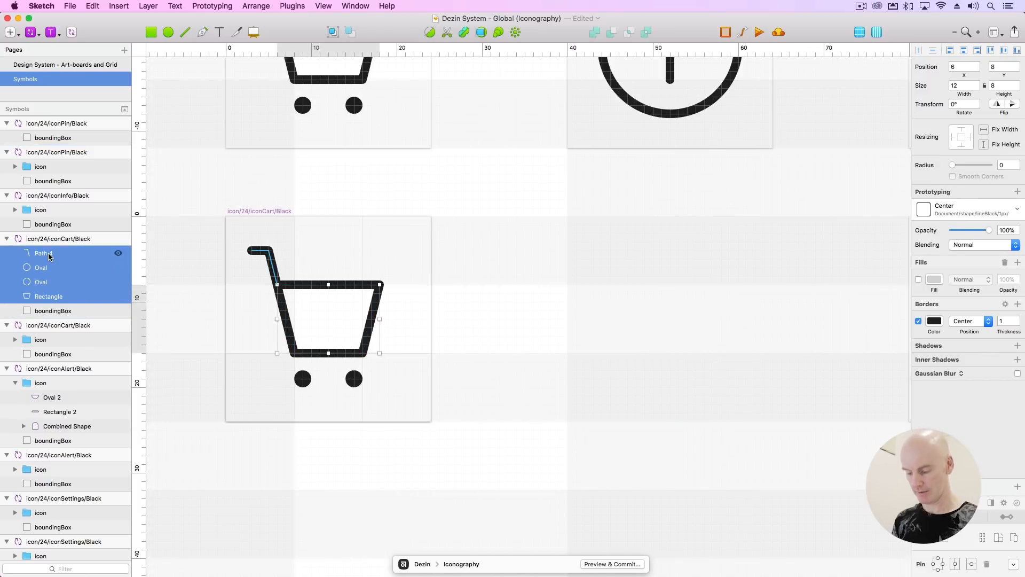
{"action": "key", "text": "super+g"}
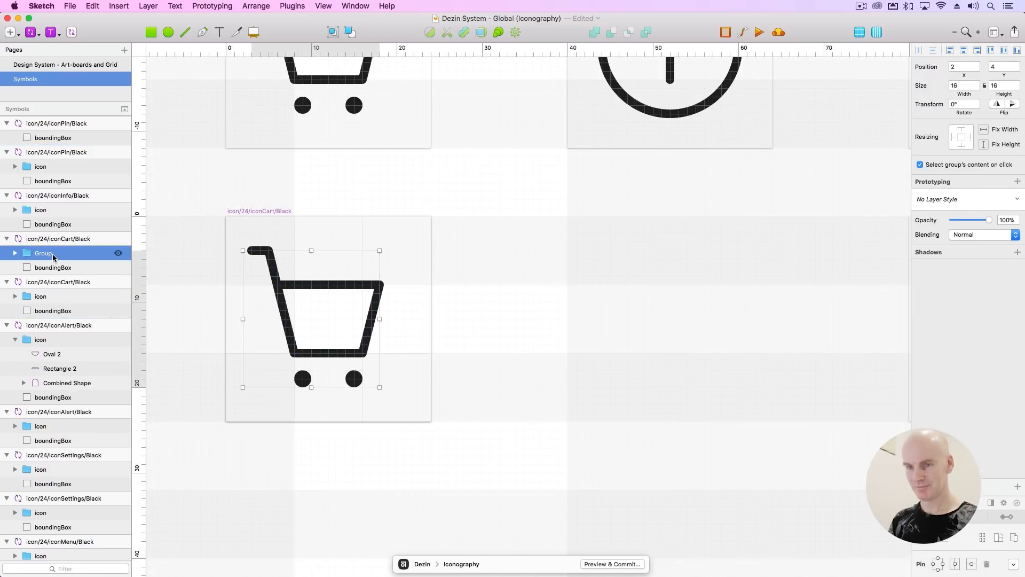
{"action": "double_click", "coordinate": [43, 253]}
{"action": "type", "text": "icon"}
{"action": "key", "text": "Return"}
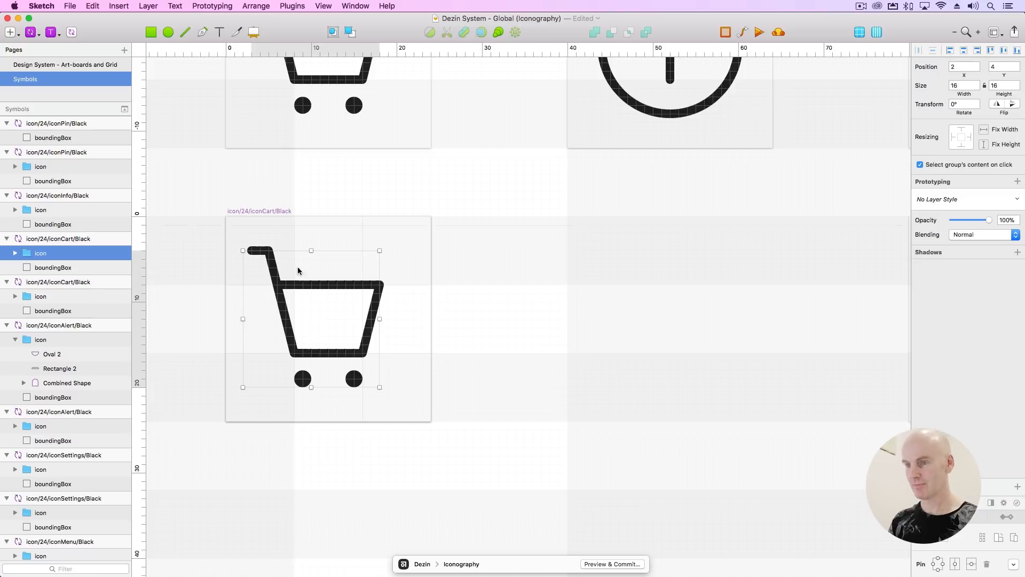
Draw a 10 × 10 circle at X 7, Y 4 in the emptied iconPin/Black symbol.
{"action": "left_click", "coordinate": [472, 305]}
{"action": "key", "text": "super+minus"}
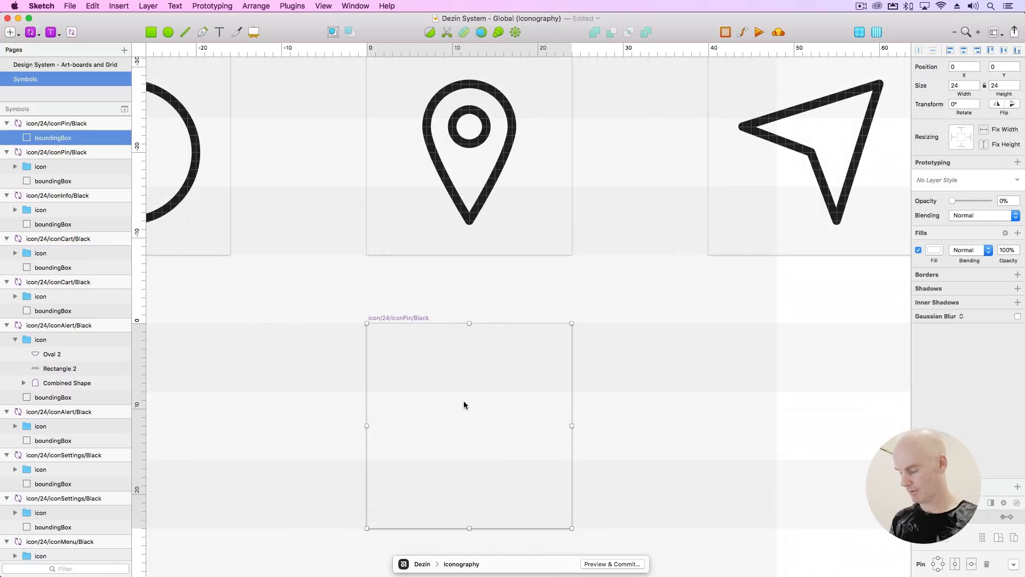
{"action": "key", "text": "o"}
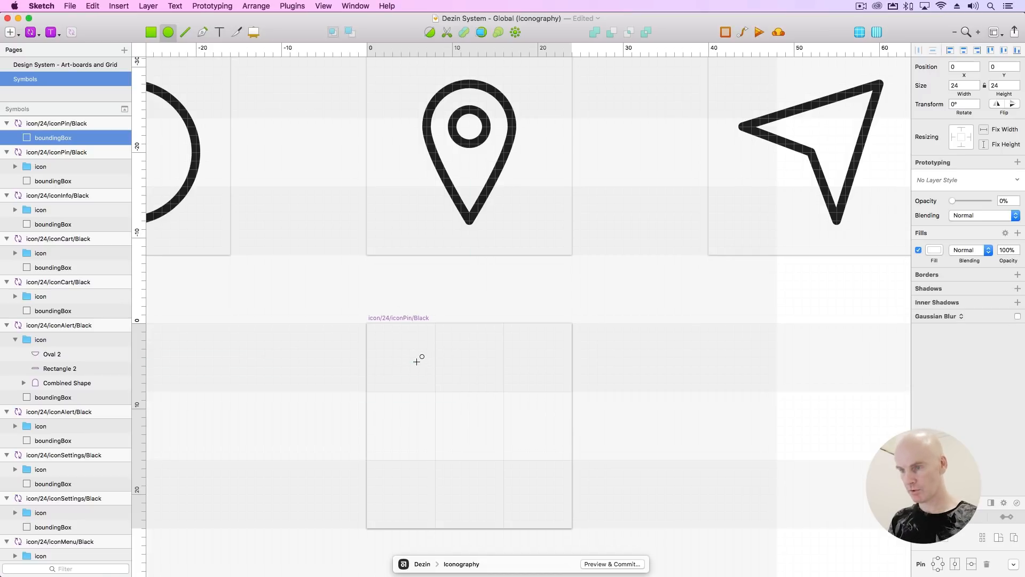
{"action": "left_click_drag", "start_coordinate": [409, 357], "coordinate": [494, 442]}
{"action": "left_click_drag", "start_coordinate": [467, 399], "coordinate": [481, 399]}
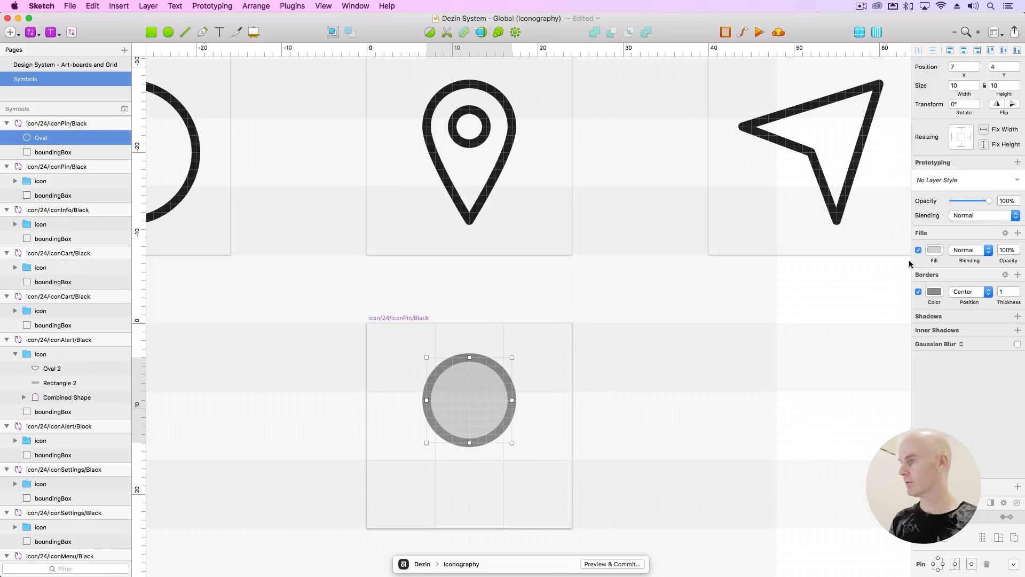
Apply the shape/lineBlack/1px/Center layer style to the pin circle and open its points for editing.
{"action": "left_click", "coordinate": [950, 182]}
{"action": "mouse_move", "coordinate": [950, 199]}
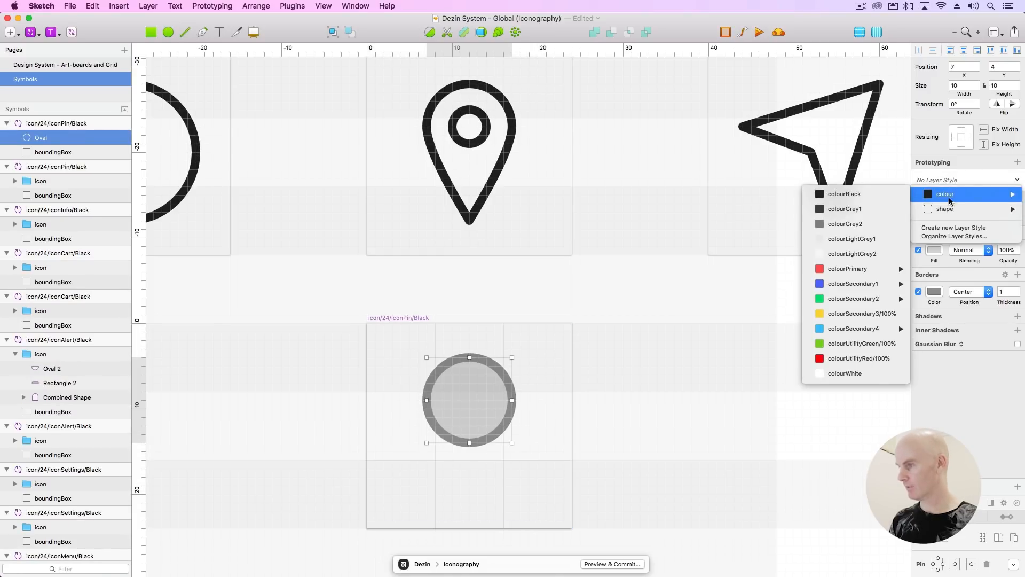
{"action": "left_click", "coordinate": [719, 209]}
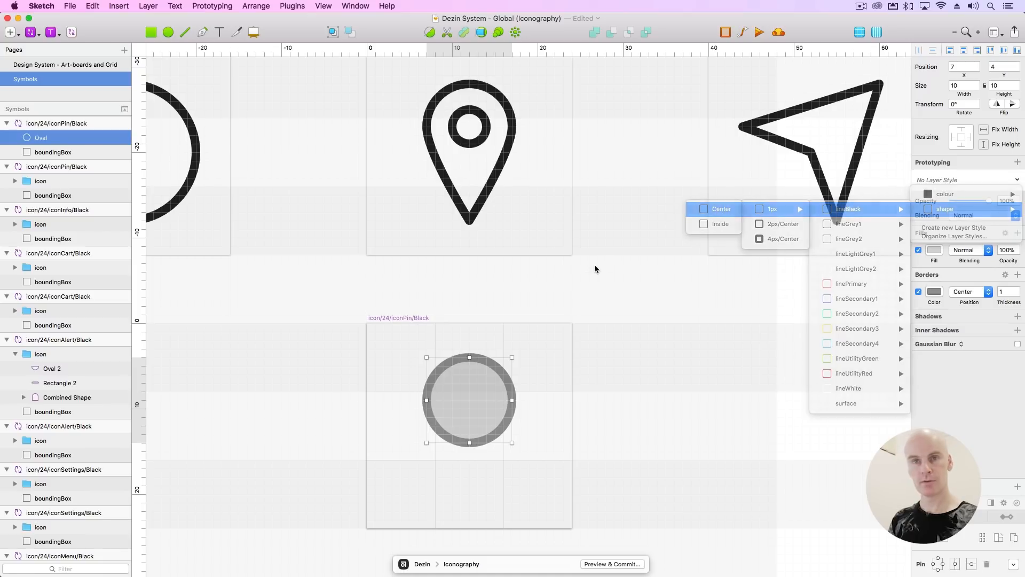
{"action": "left_click", "coordinate": [586, 315]}
{"action": "left_click", "coordinate": [499, 371]}
{"action": "scroll", "coordinate": [500, 370], "scroll_direction": "down", "scroll_amount": 1}
{"action": "scroll", "coordinate": [499, 372], "scroll_direction": "down", "scroll_amount": 1}
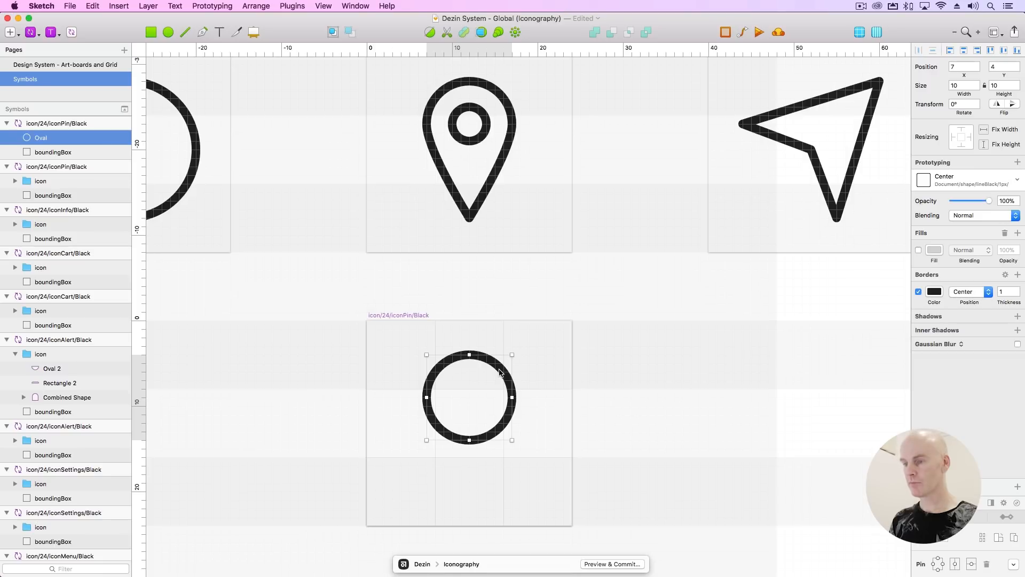
{"action": "left_click", "coordinate": [431, 32]}
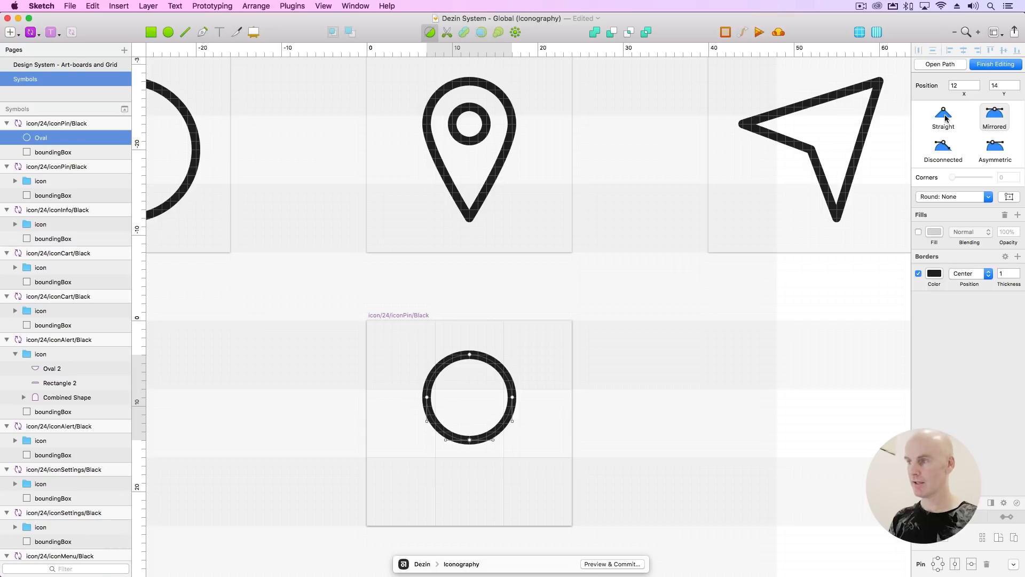
Try disconnecting the handles of the circle's bottom point and pulling one handle inward.
{"action": "left_click", "coordinate": [943, 148]}
{"action": "left_click_drag", "start_coordinate": [492, 440], "coordinate": [463, 402]}
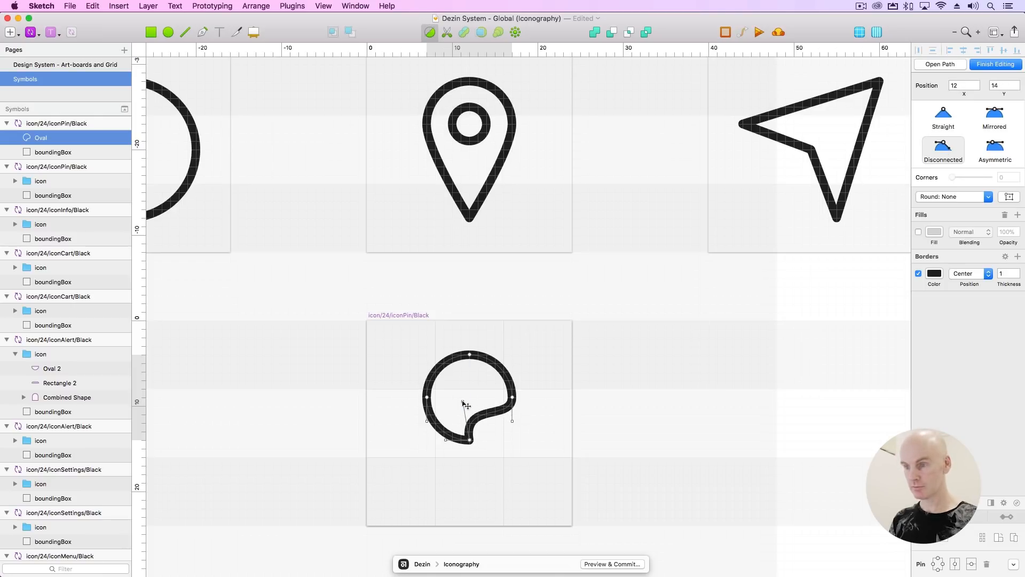
{"action": "key", "text": "super+z"}
Make the circle's bottom point straight and move it down to X 12, Y 20 to form the pin's tip.
{"action": "left_click", "coordinate": [943, 113]}
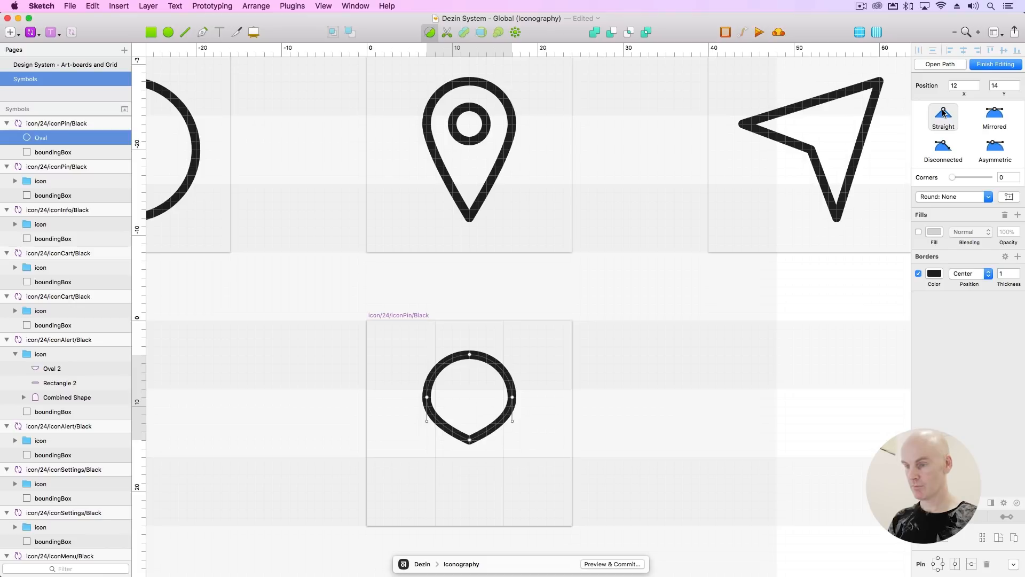
{"action": "key", "text": "Down"}
{"action": "key", "text": "Down"}
{"action": "key", "text": "Down"}
{"action": "key", "text": "Down"}
{"action": "key", "text": "Down"}
{"action": "key", "text": "Down"}
{"action": "key", "text": "Down"}
{"action": "key", "text": "Down"}
{"action": "key", "text": "Down"}
{"action": "key", "text": "Down"}
{"action": "key", "text": "Up"}
{"action": "key", "text": "Up"}
{"action": "key", "text": "Up"}
{"action": "key", "text": "Up"}
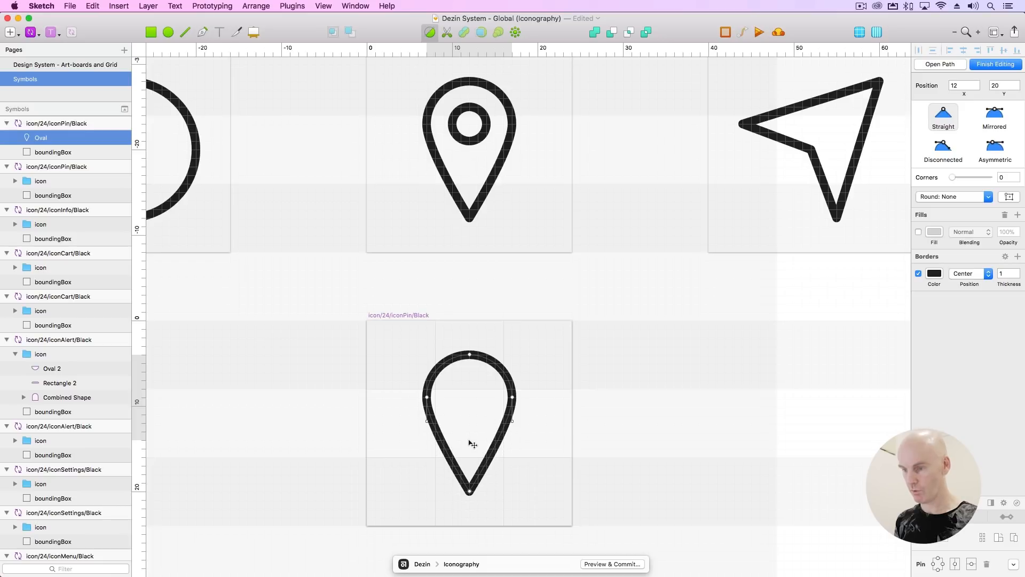
{"action": "key", "text": "Escape"}
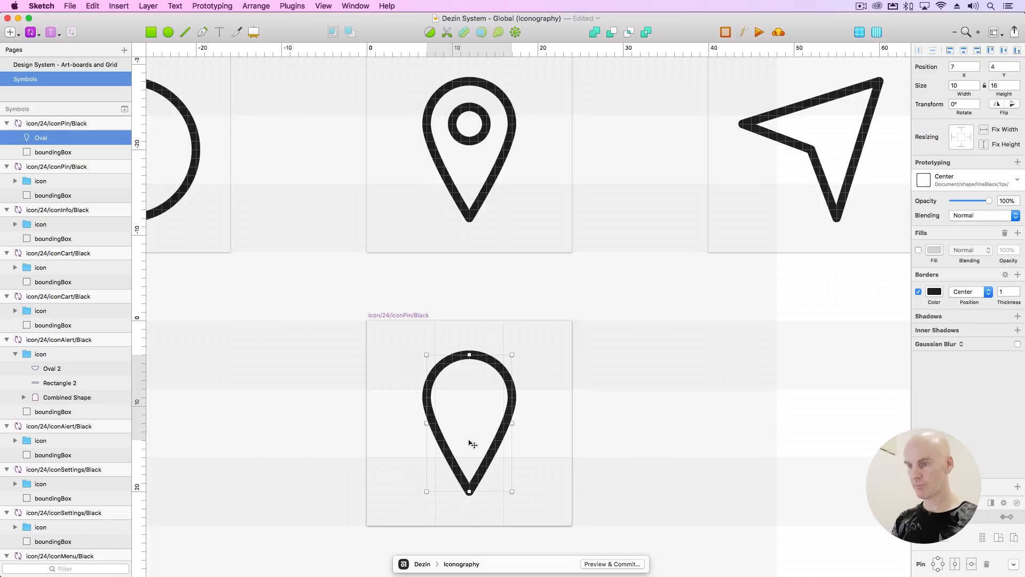
Draw a 4 × 4 circle at X 10, Y 7 inside the pin's round head.
{"action": "left_click", "coordinate": [549, 367]}
{"action": "scroll", "coordinate": [603, 382], "scroll_direction": "right", "scroll_amount": 3}
{"action": "left_click", "coordinate": [443, 382]}
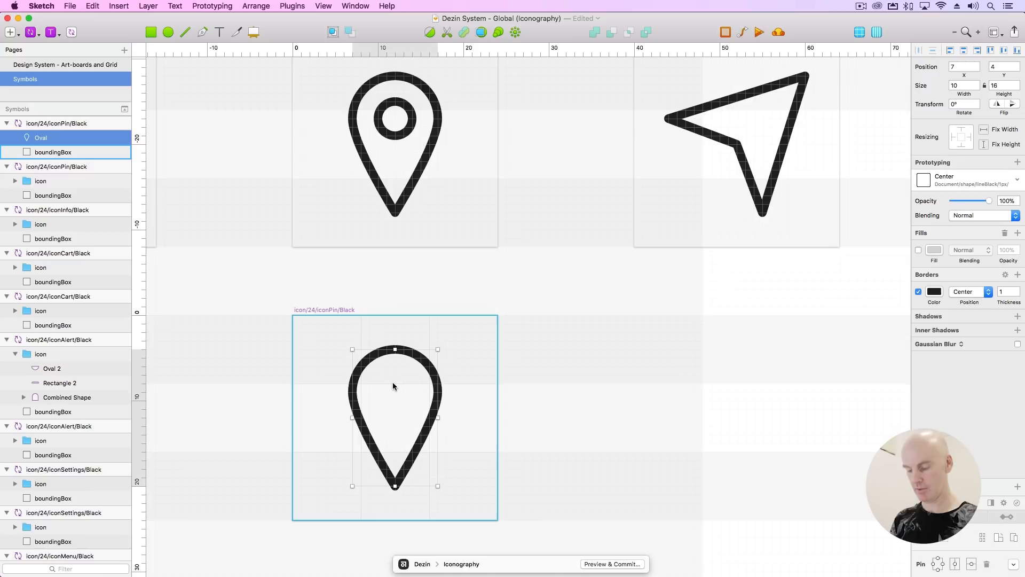
{"action": "key", "text": "o"}
{"action": "left_click_drag", "start_coordinate": [378, 384], "coordinate": [401, 376]}
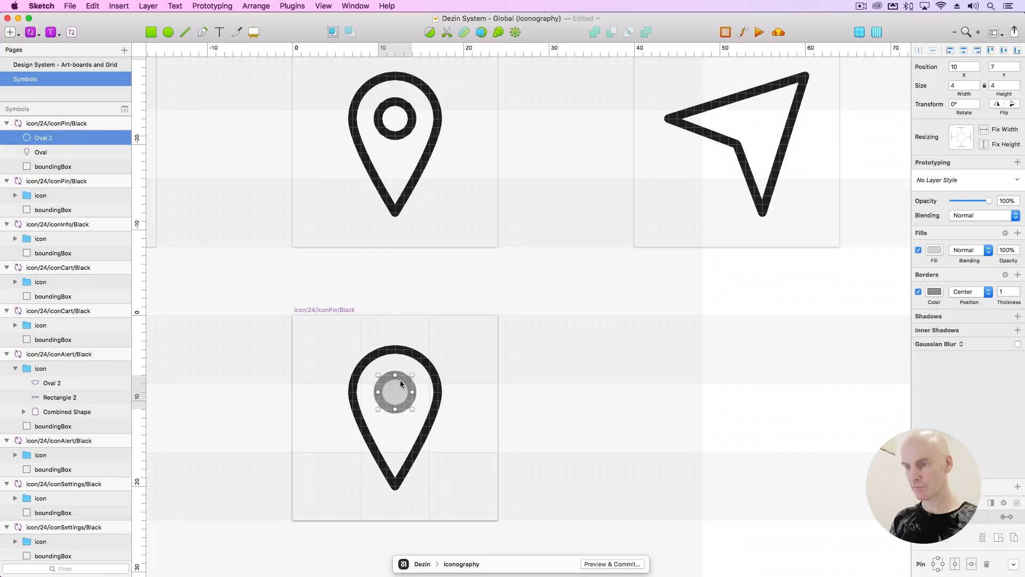
Apply the shape/lineBlack/1px/Center layer style to the small circle inside the pin.
{"action": "left_click", "coordinate": [996, 180]}
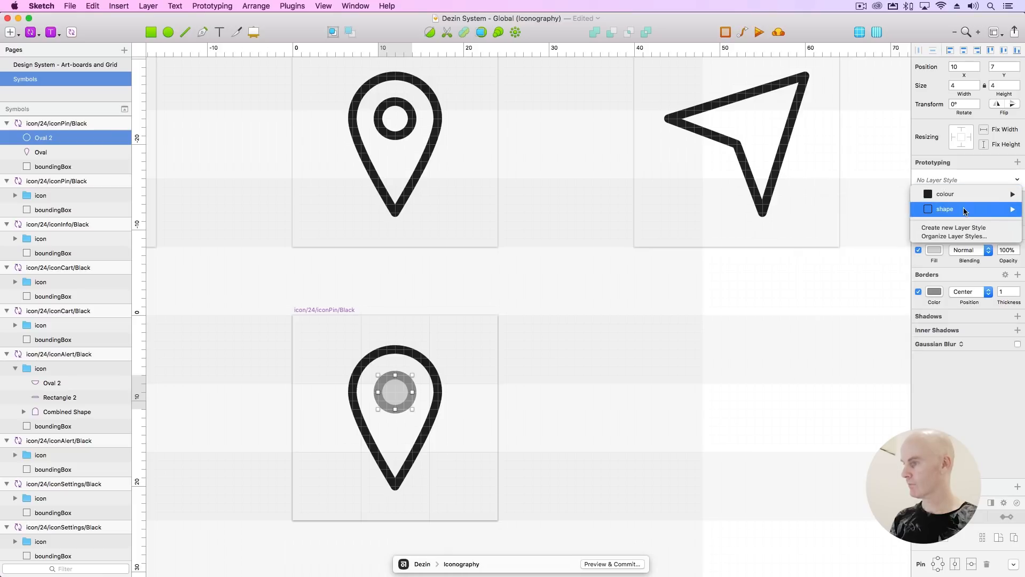
{"action": "mouse_move", "coordinate": [964, 207]}
{"action": "mouse_move", "coordinate": [860, 210]}
{"action": "mouse_move", "coordinate": [776, 207]}
{"action": "left_click", "coordinate": [713, 212]}
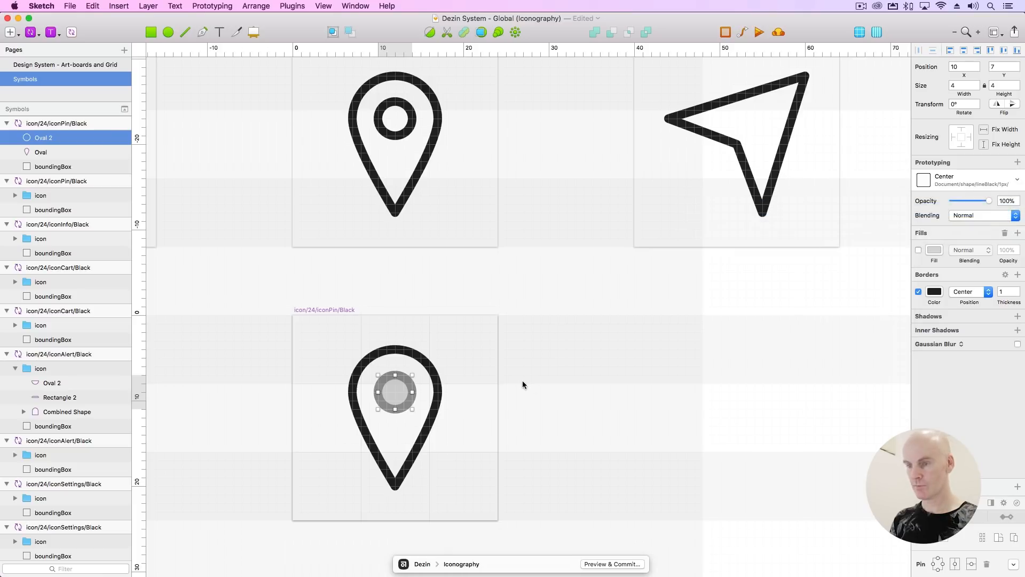
{"action": "left_click", "coordinate": [522, 380]}
Group the pin's inner circle with its outline and name the group "icon".
{"action": "left_click", "coordinate": [399, 379]}
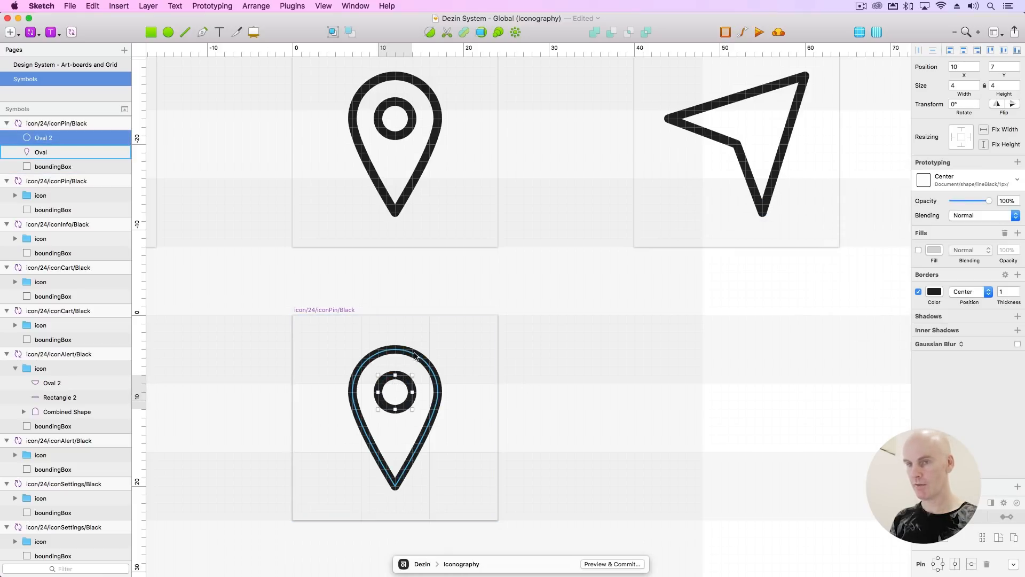
{"action": "left_click", "coordinate": [414, 355], "text": "shift"}
{"action": "key", "text": "super+g"}
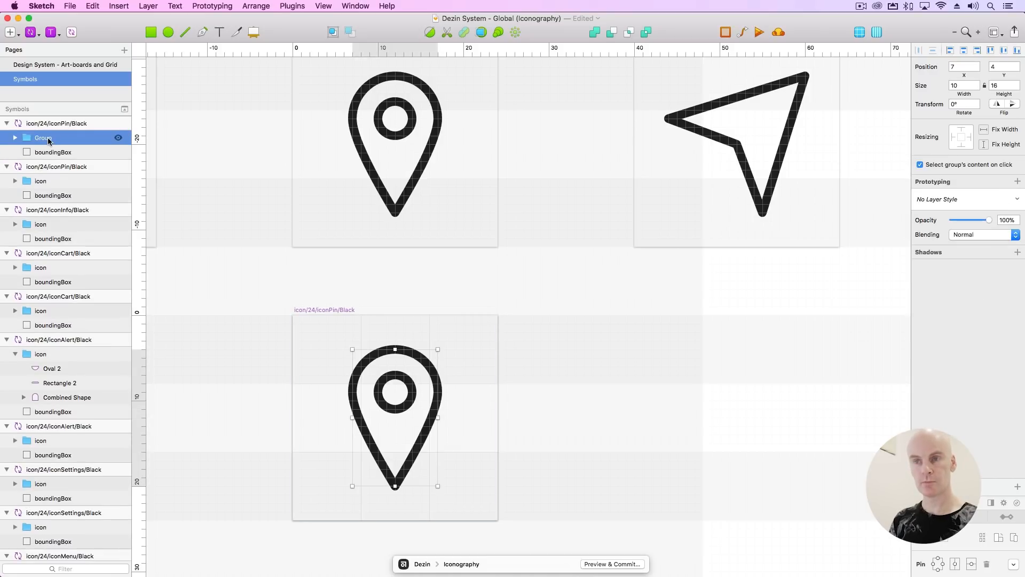
{"action": "double_click", "coordinate": [67, 137]}
{"action": "type", "text": "icon"}
{"action": "key", "text": "Return"}
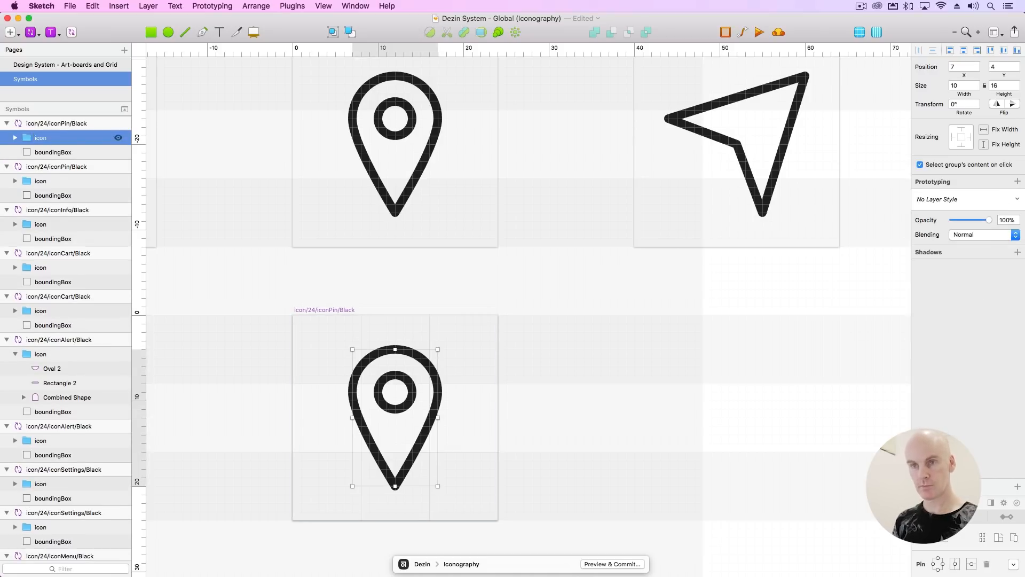
{"action": "left_click", "coordinate": [530, 302]}
Duplicate the icon/24/iconHeart/Black symbol and place the copy directly below the original at Y 2560.
{"action": "scroll", "coordinate": [470, 309], "scroll_direction": "right", "scroll_amount": 5}
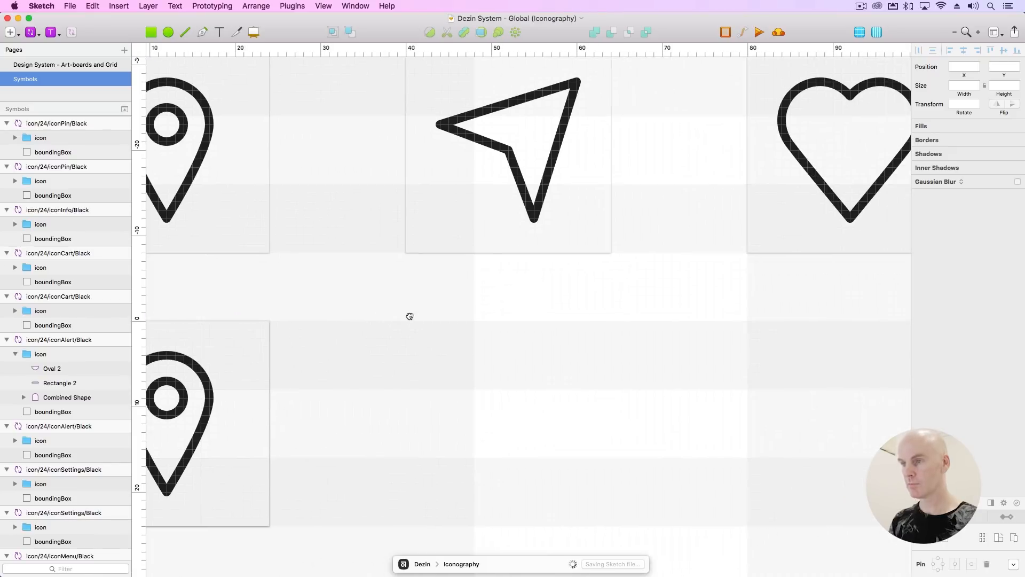
{"action": "scroll", "coordinate": [409, 314], "scroll_direction": "down", "scroll_amount": 10}
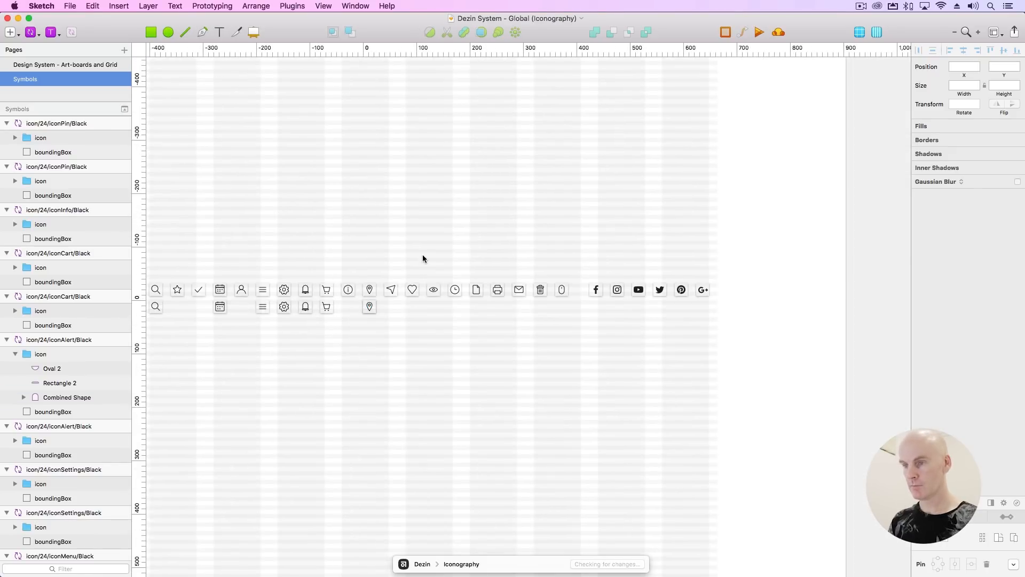
{"action": "left_click", "coordinate": [411, 282]}
{"action": "key", "text": "super+2"}
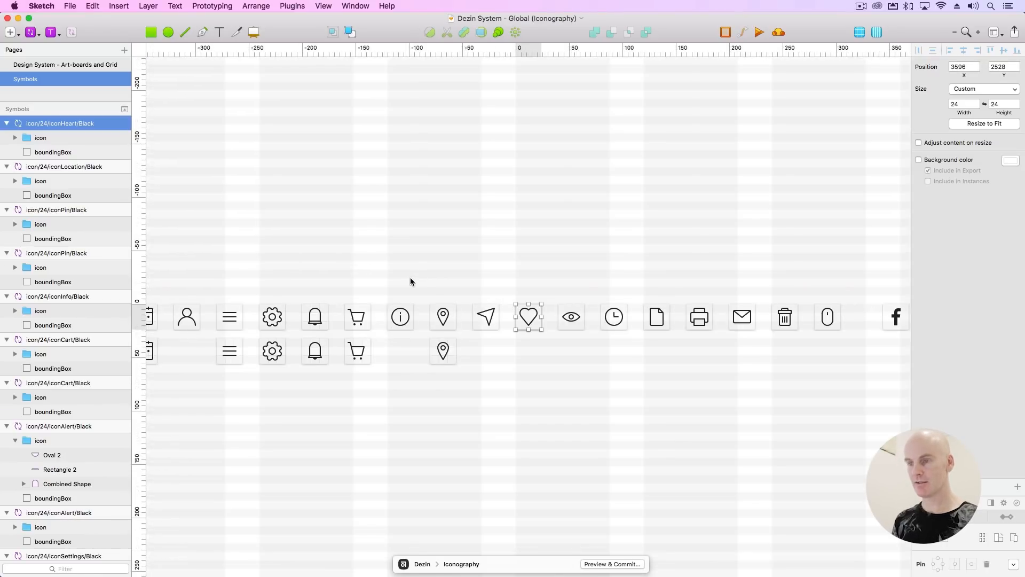
{"action": "left_click_drag", "start_coordinate": [414, 287], "coordinate": [307, 207]}
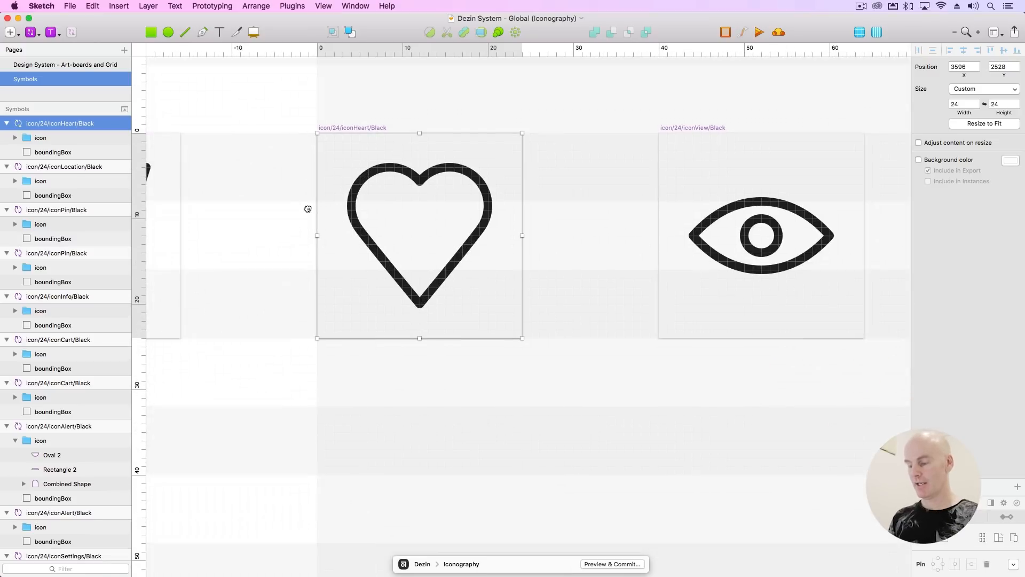
{"action": "key", "text": "super+minus"}
{"action": "left_click_drag", "start_coordinate": [421, 266], "coordinate": [399, 191]}
{"action": "left_click_drag", "start_coordinate": [426, 145], "coordinate": [426, 284]}
{"action": "left_click_drag", "start_coordinate": [466, 313], "coordinate": [502, 306]}
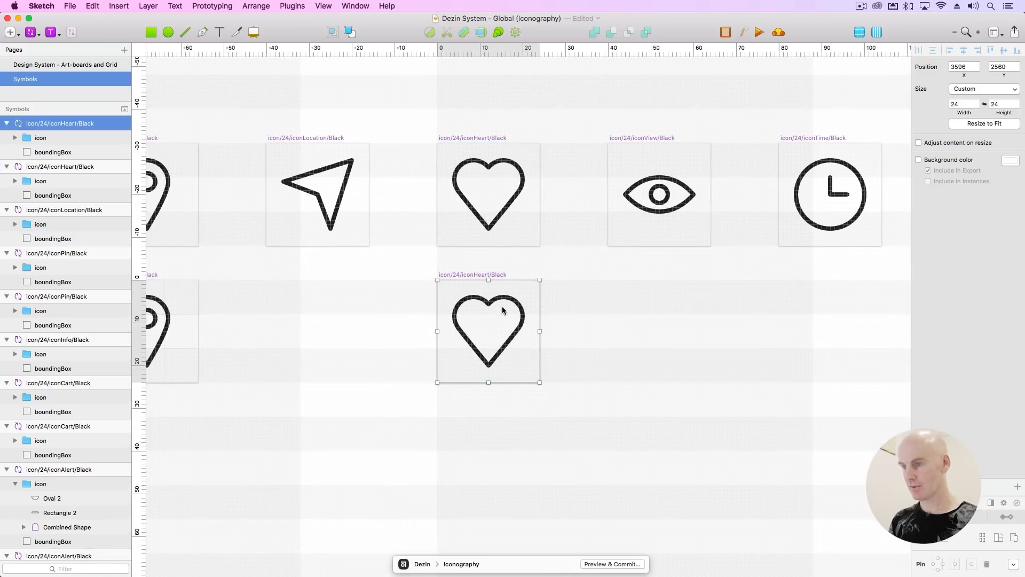
Inspect the icon group's shapes in the duplicated heart symbol and delete the group, leaving only the boundingBox.
{"action": "left_click", "coordinate": [582, 326]}
{"action": "left_click", "coordinate": [48, 139]}
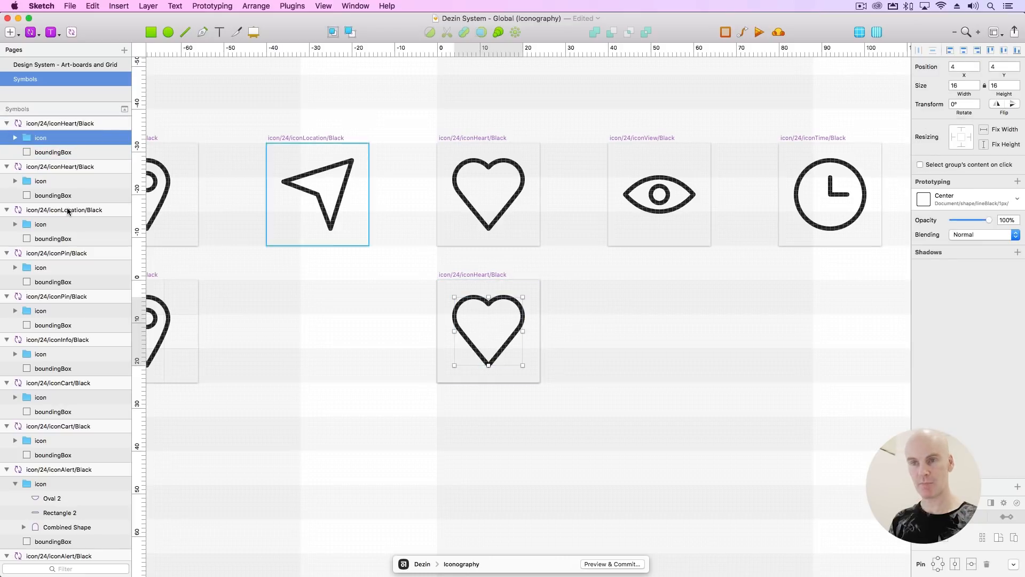
{"action": "left_click", "coordinate": [15, 138]}
{"action": "left_click", "coordinate": [50, 155]}
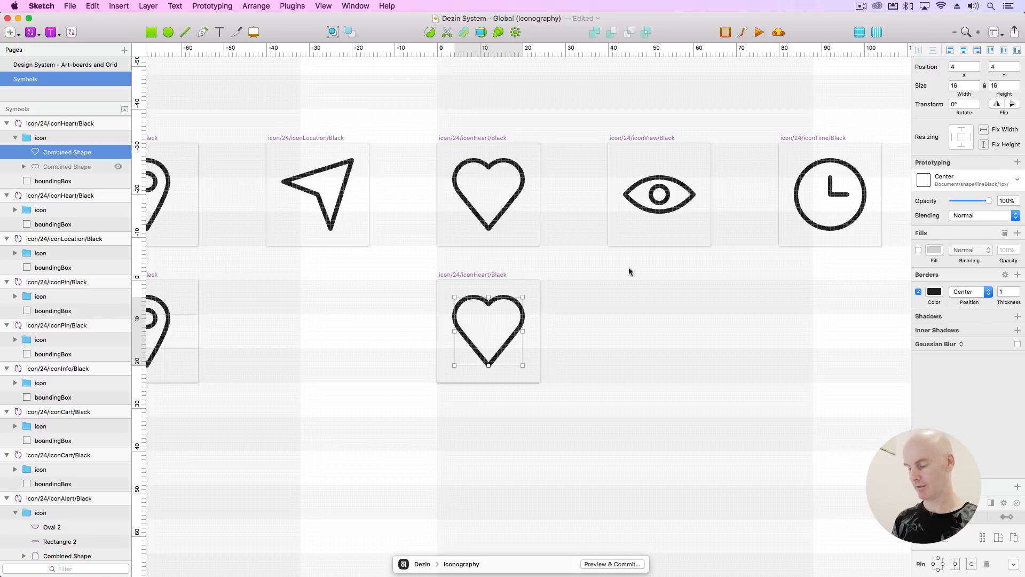
{"action": "scroll", "coordinate": [629, 267], "scroll_direction": "up", "scroll_amount": 5}
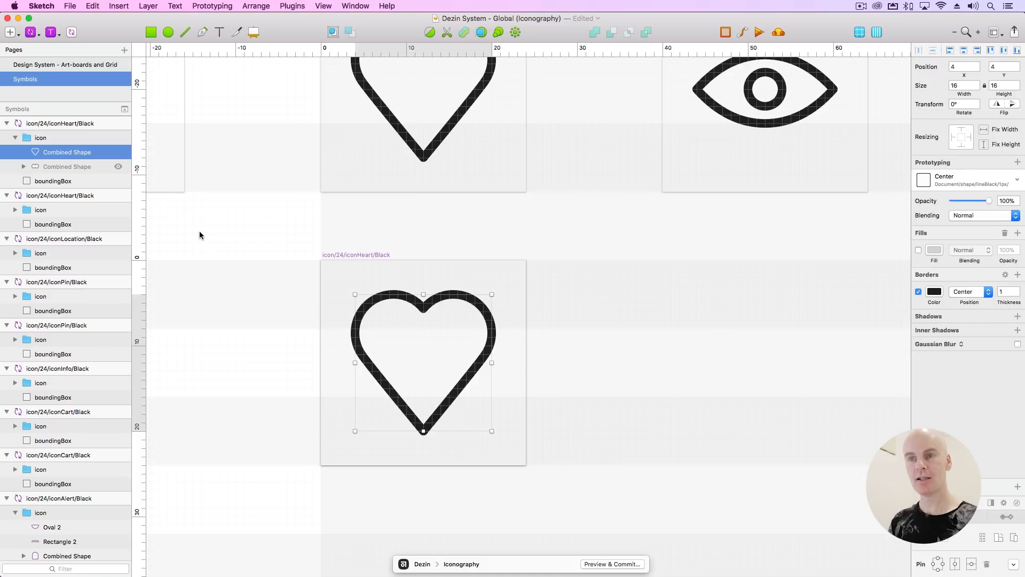
{"action": "left_click", "coordinate": [48, 138]}
{"action": "key", "text": "BackSpace"}
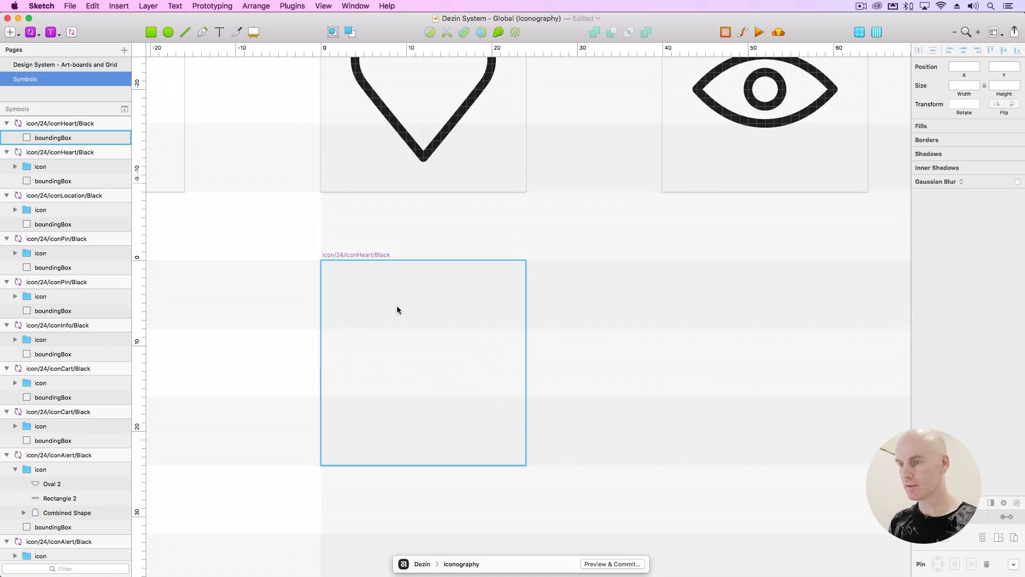
Draw an 8 × 8 circle at X 4, Y 4 in the empty heart symbol and place a copy at X 12, Y 4.
{"action": "left_click", "coordinate": [386, 300]}
{"action": "left_click_drag", "start_coordinate": [408, 285], "coordinate": [422, 431]}
{"action": "key", "text": "o"}
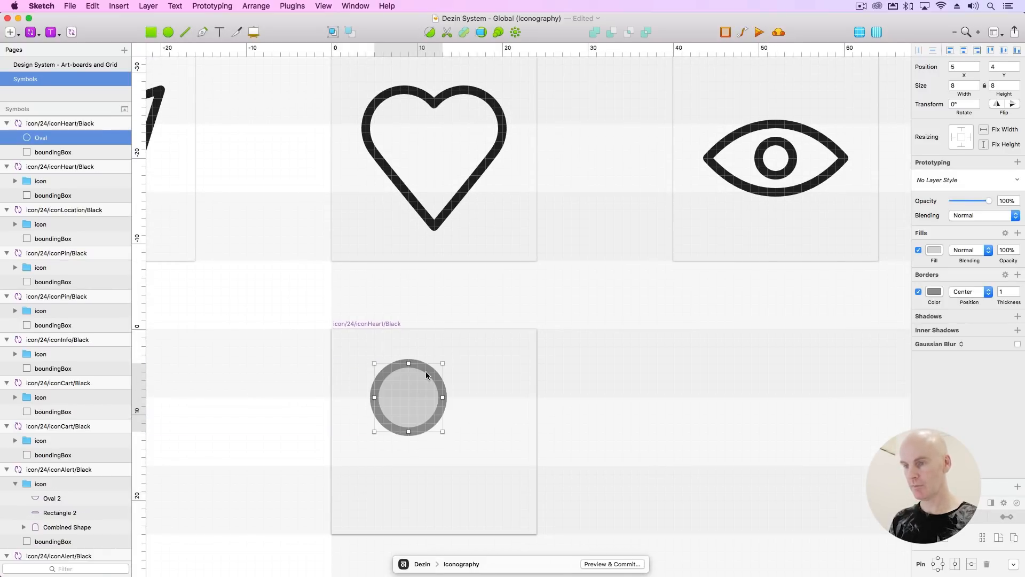
{"action": "left_click_drag", "start_coordinate": [417, 367], "coordinate": [481, 367]}
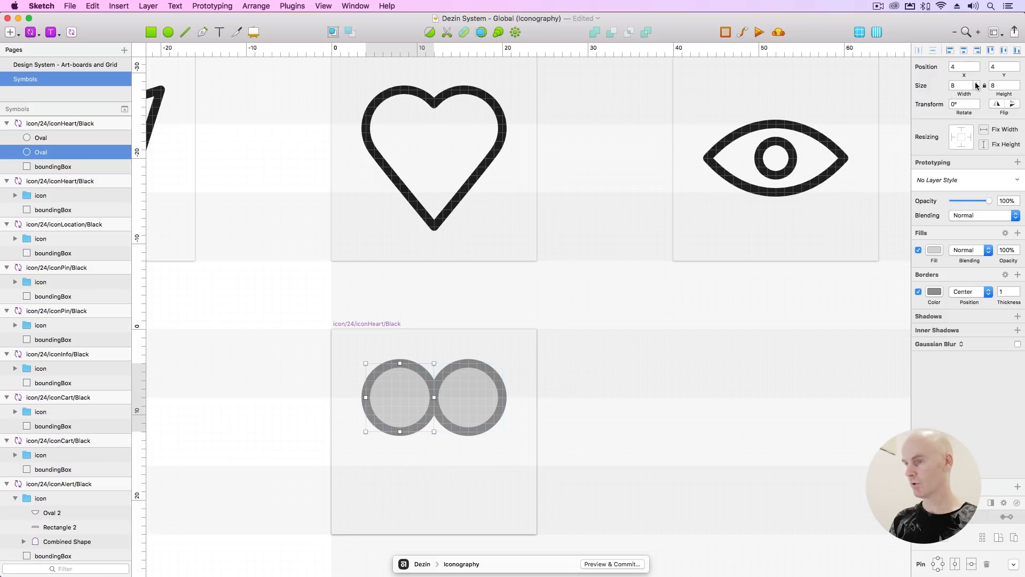
Enlarge both circles to 10 × 10 and move the right one to X 10 so that they overlap.
{"action": "key", "text": "Up"}
{"action": "key", "text": "Up"}
{"action": "key", "text": "Up"}
{"action": "left_click", "coordinate": [480, 365]}
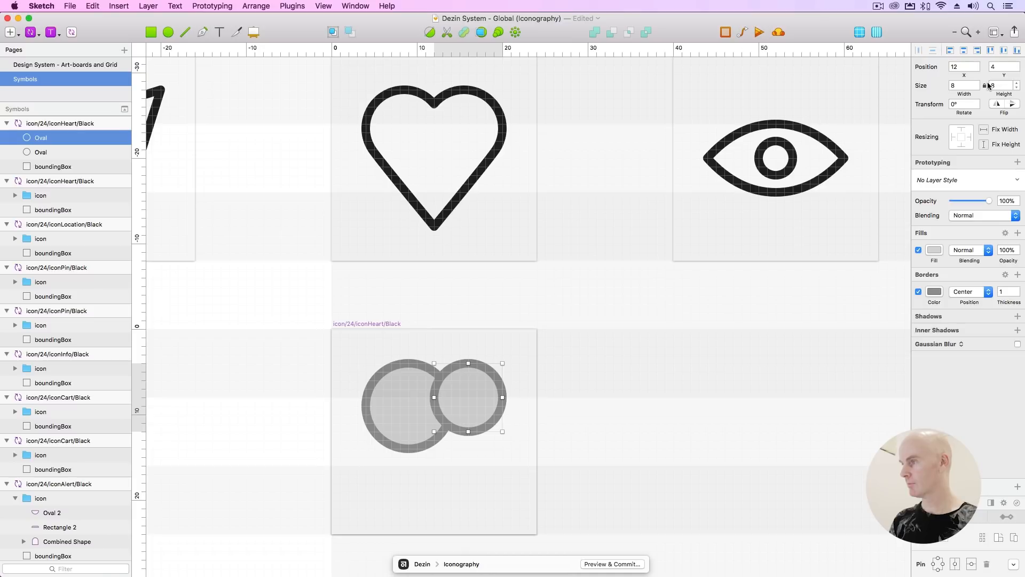
{"action": "left_click", "coordinate": [976, 83]}
{"action": "left_click", "coordinate": [977, 83]}
{"action": "left_click_drag", "start_coordinate": [505, 377], "coordinate": [489, 380]}
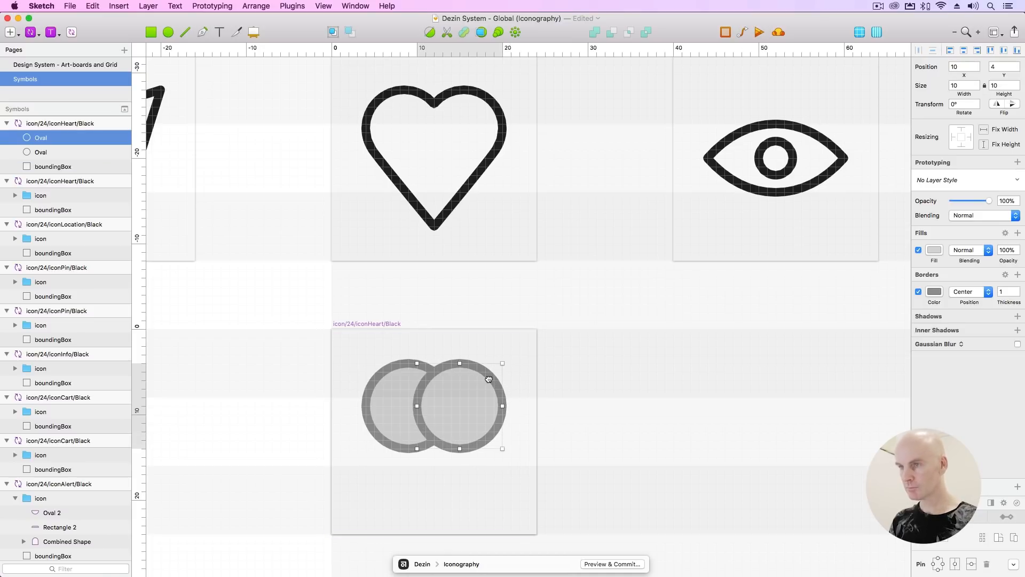
Apply the shape/lineBlack/1px/Center layer style to both overlapping circles.
{"action": "left_click", "coordinate": [397, 366]}
{"action": "left_click", "coordinate": [463, 362], "text": "shift"}
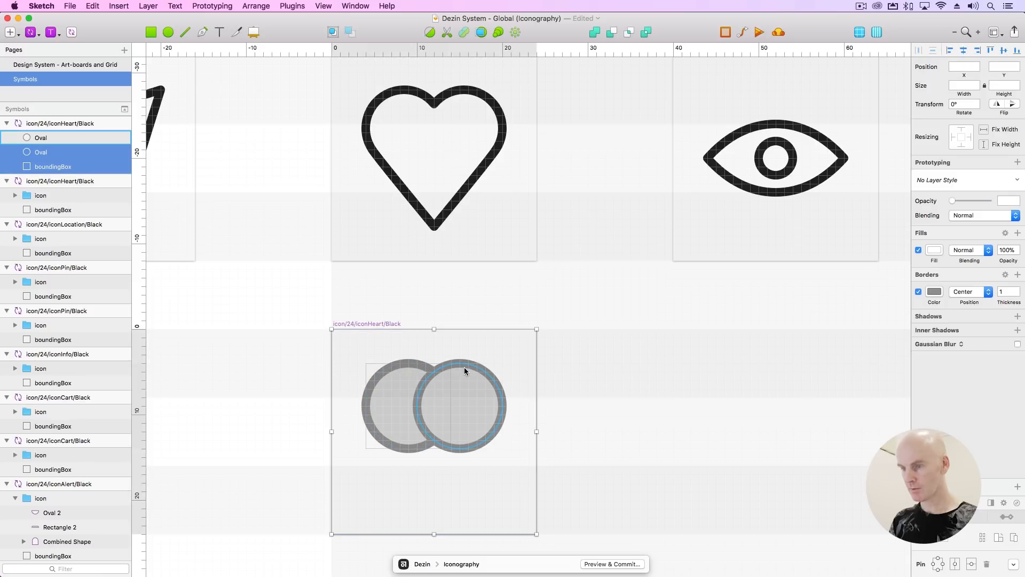
{"action": "left_click", "coordinate": [556, 370]}
{"action": "left_click", "coordinate": [481, 368]}
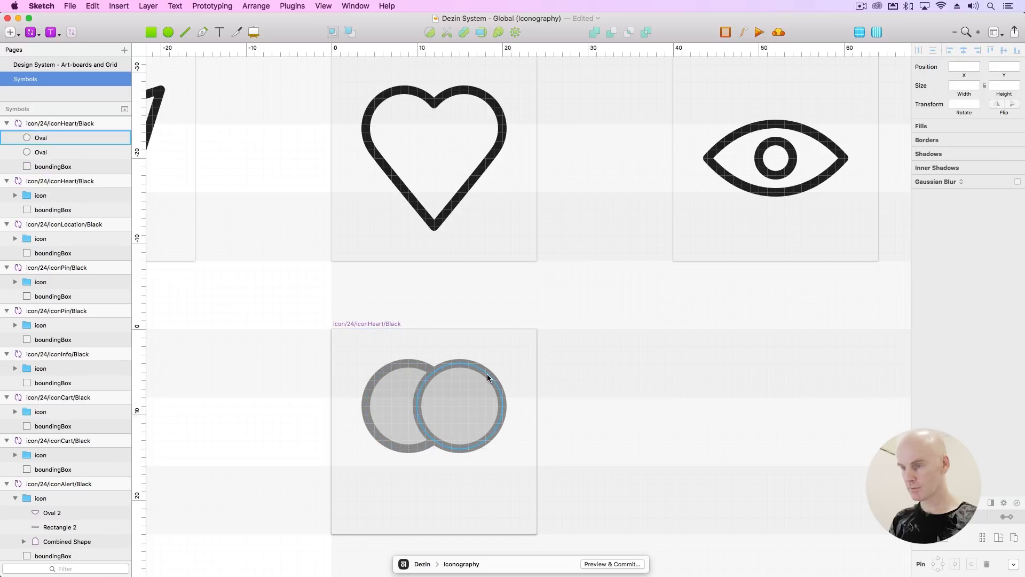
{"action": "left_click", "coordinate": [405, 366], "text": "shift"}
{"action": "left_click", "coordinate": [939, 182]}
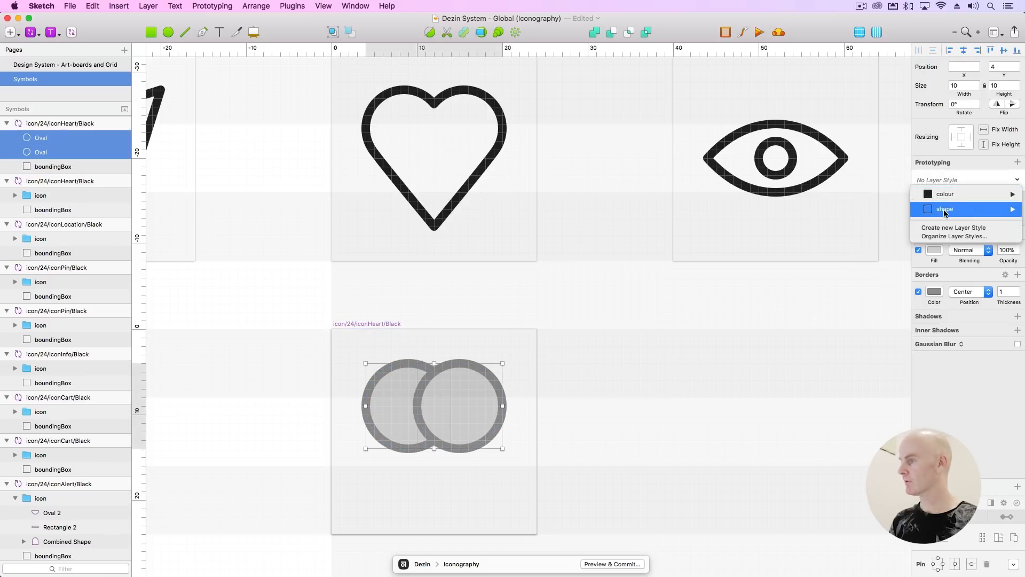
{"action": "mouse_move", "coordinate": [956, 208]}
{"action": "mouse_move", "coordinate": [865, 208]}
{"action": "left_click", "coordinate": [797, 210]}
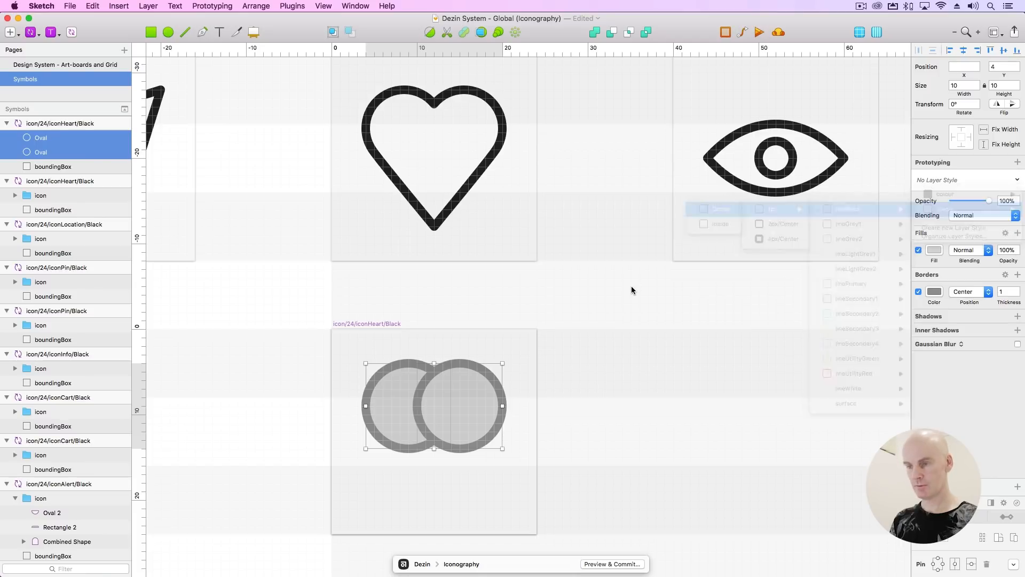
Union the two circles, dismiss the software update notice, and flatten the combined shape to a single layer.
{"action": "left_click", "coordinate": [594, 32]}
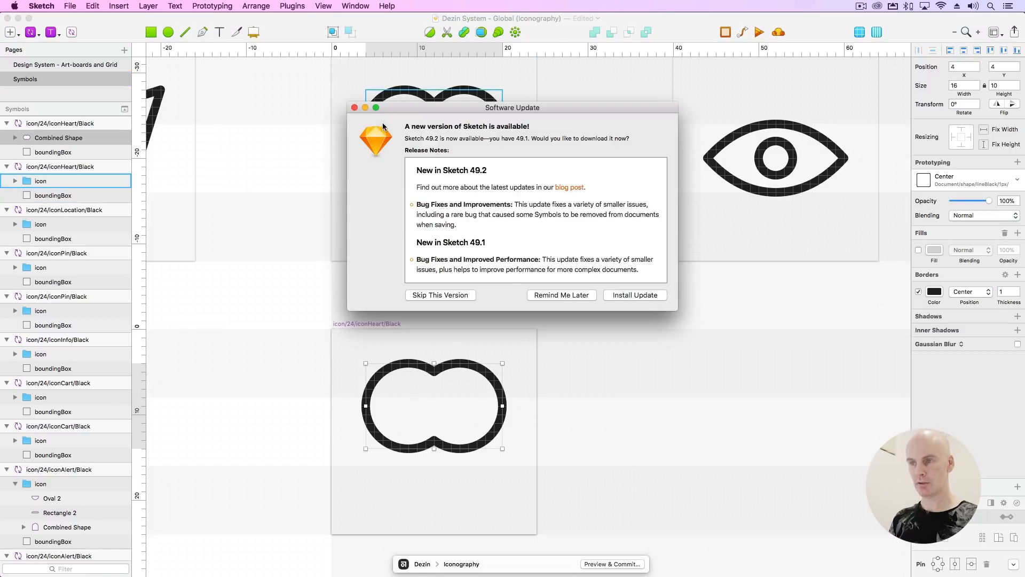
{"action": "left_click", "coordinate": [355, 107]}
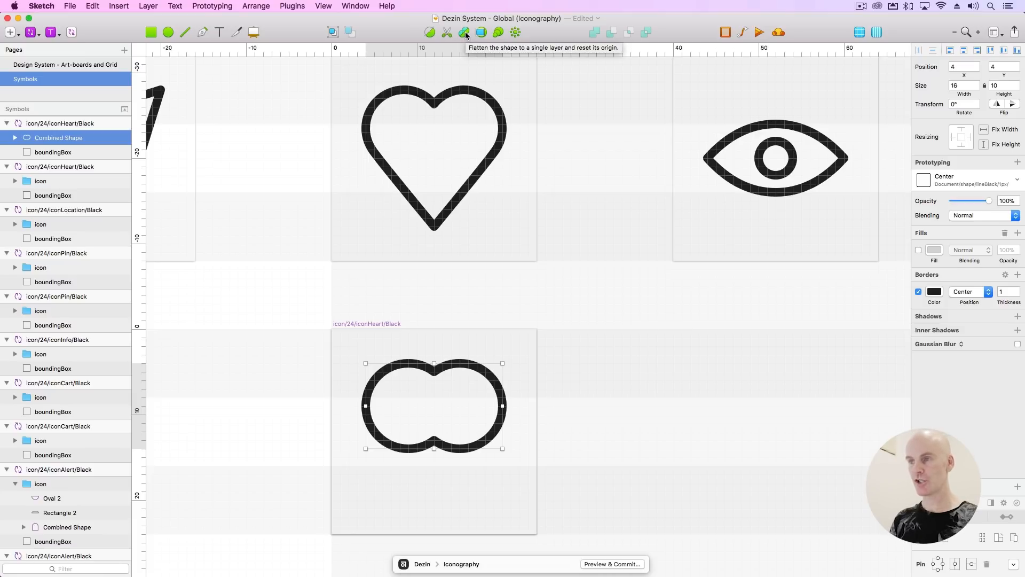
{"action": "left_click", "coordinate": [466, 35]}
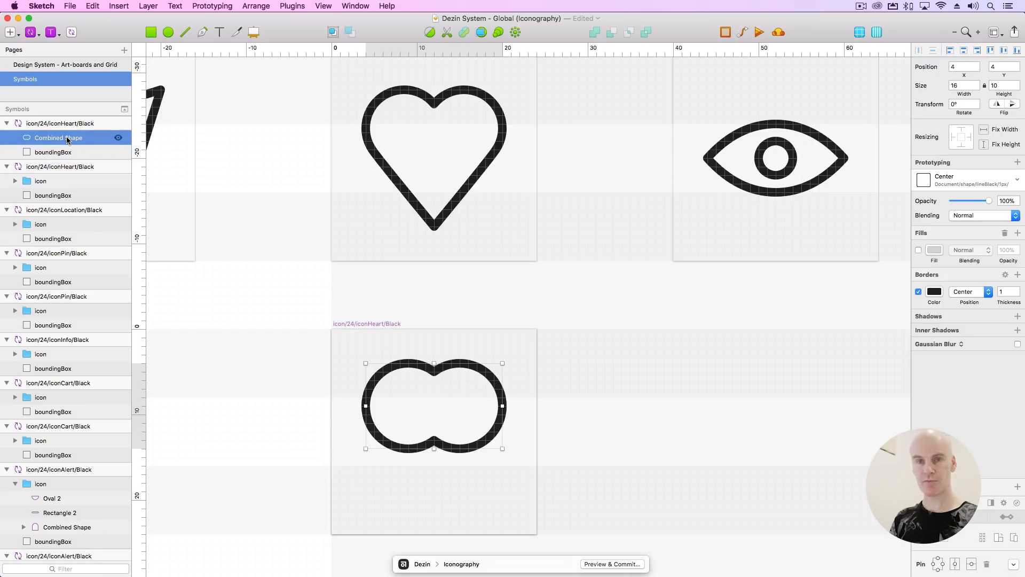
Open the combined shape's points for editing and add side points at about X 4.42, Y 11.02 and X 19.58, Y 11.01.
{"action": "left_click_drag", "start_coordinate": [566, 408], "coordinate": [559, 355]}
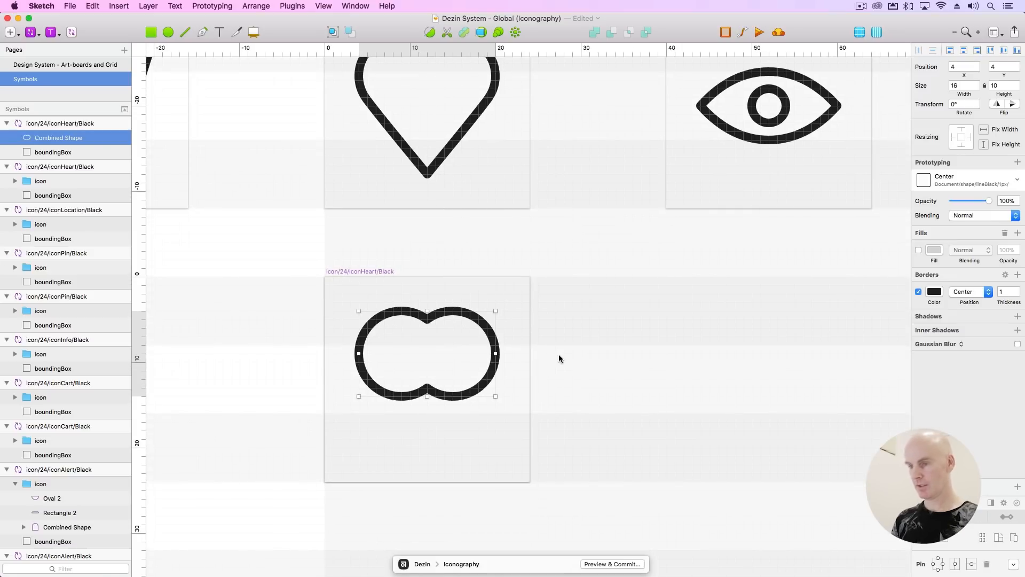
{"action": "scroll", "coordinate": [558, 354], "scroll_direction": "up", "scroll_amount": 5}
{"action": "scroll", "coordinate": [470, 327], "scroll_direction": "up", "scroll_amount": 3}
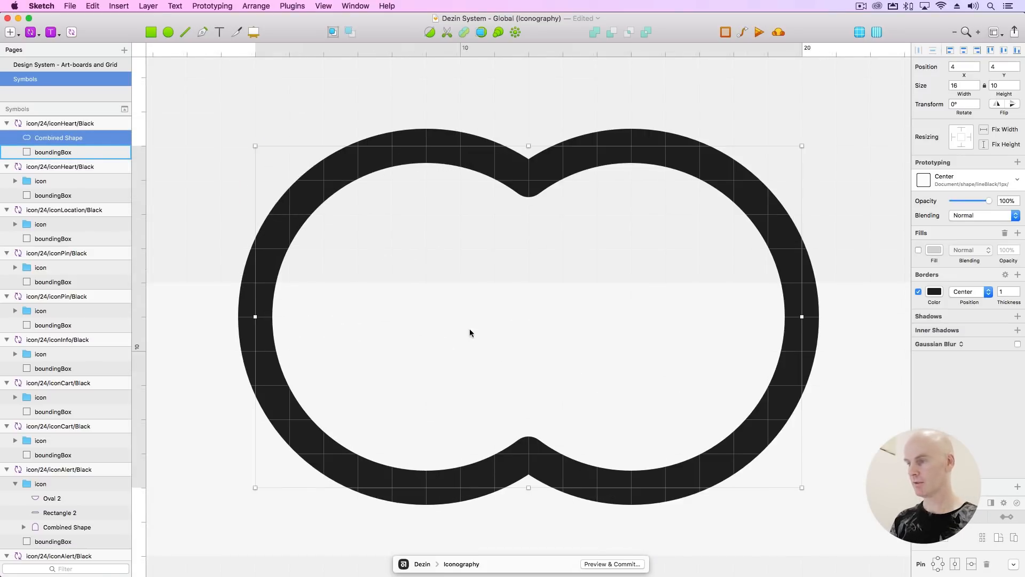
{"action": "left_click_drag", "start_coordinate": [469, 328], "coordinate": [424, 257]}
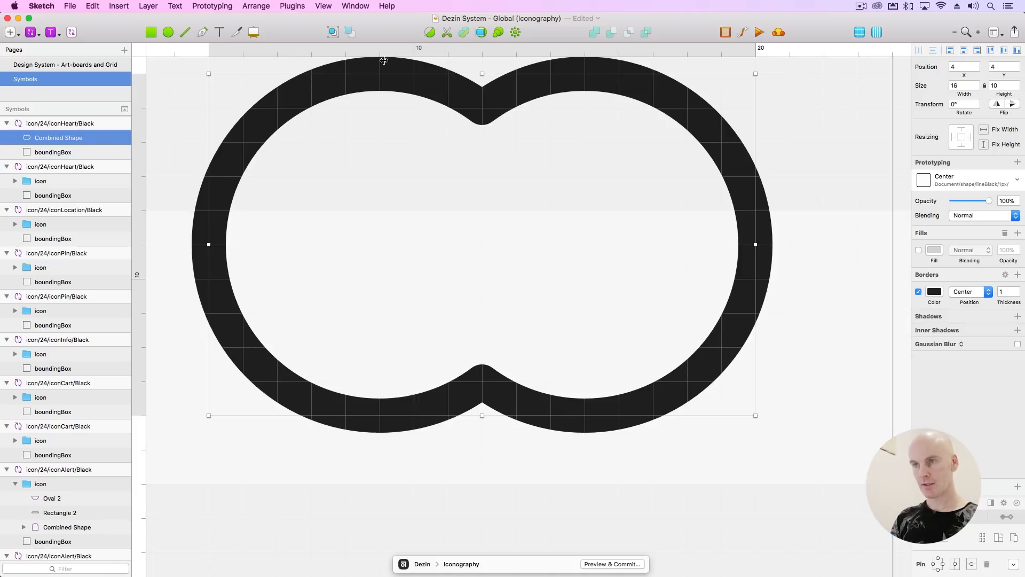
{"action": "left_click", "coordinate": [427, 37]}
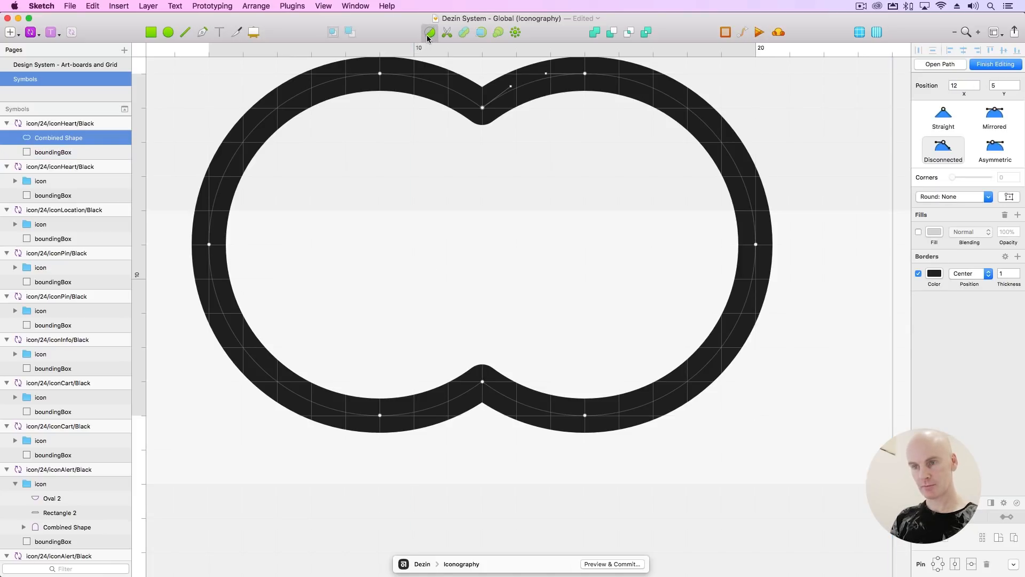
{"action": "left_click", "coordinate": [224, 316]}
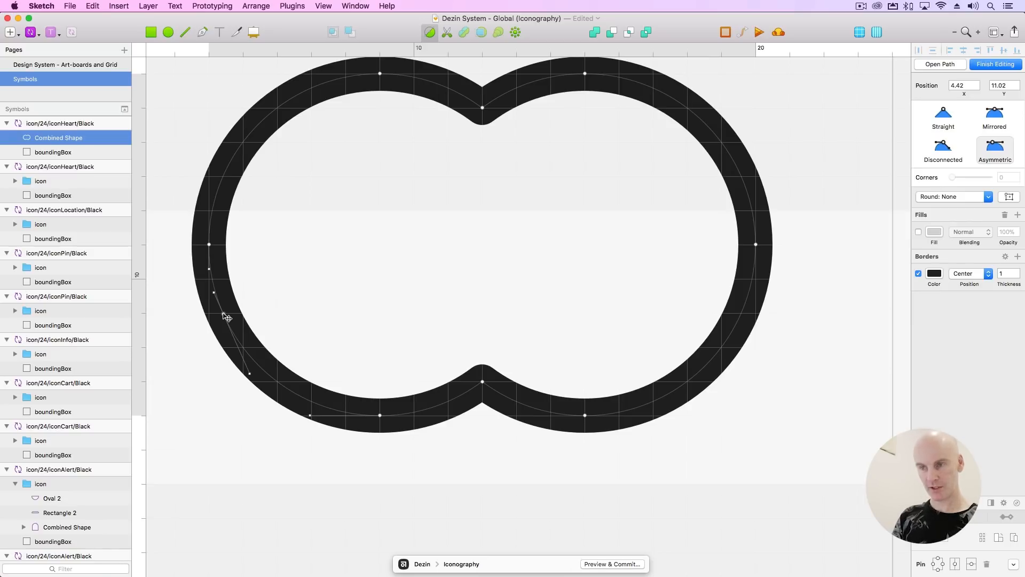
{"action": "left_click", "coordinate": [741, 314]}
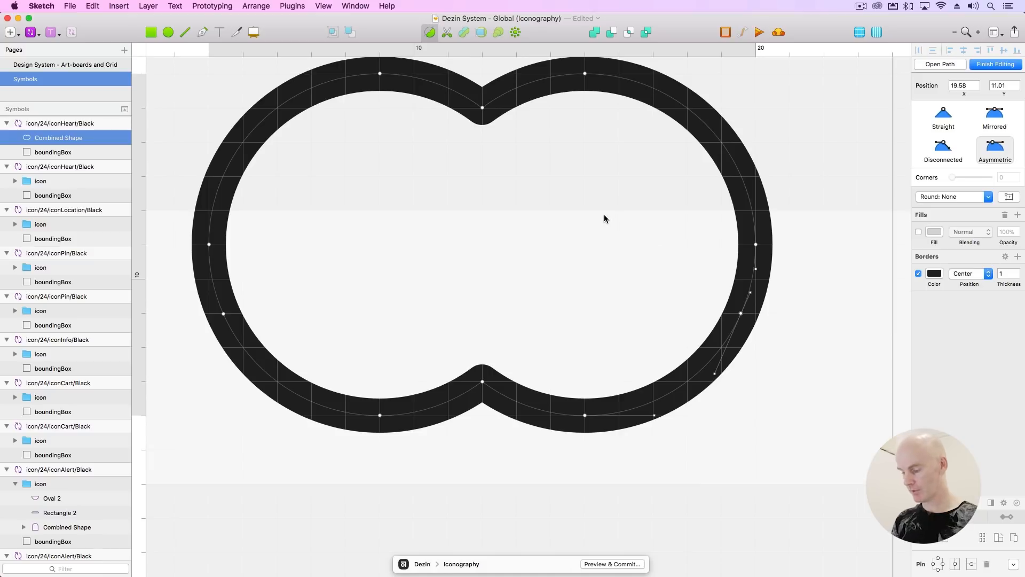
Delete the combined shape's two lowest curve points at X 15, Y 14 and X 9, Y 14.
{"action": "key", "text": "super+minus"}
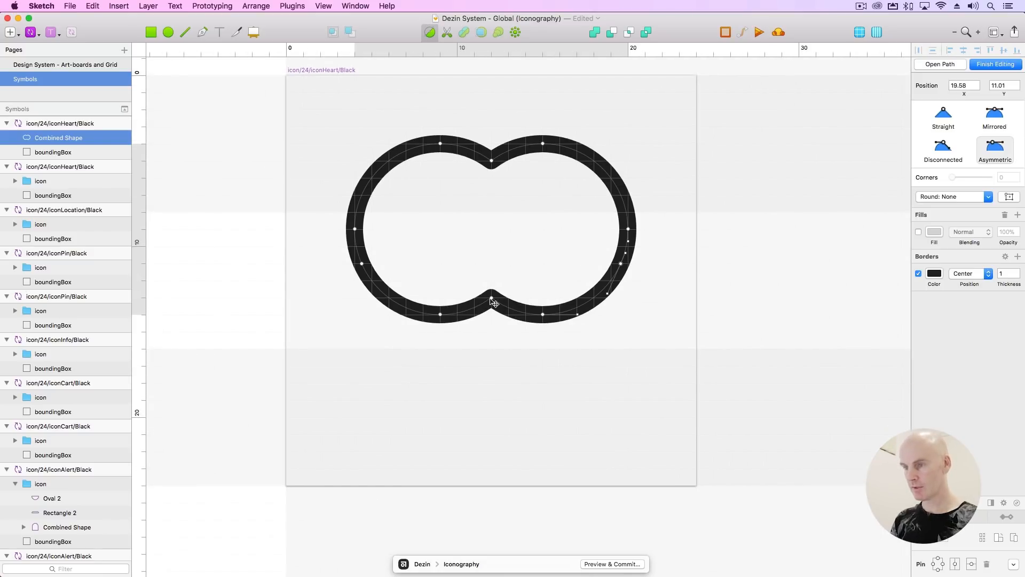
{"action": "left_click", "coordinate": [493, 300]}
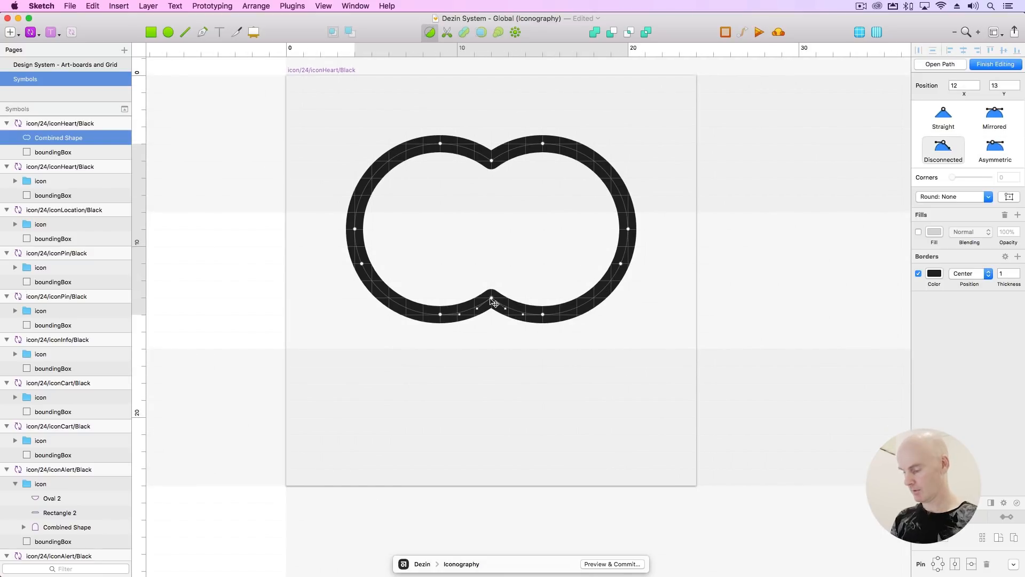
{"action": "left_click", "coordinate": [543, 314]}
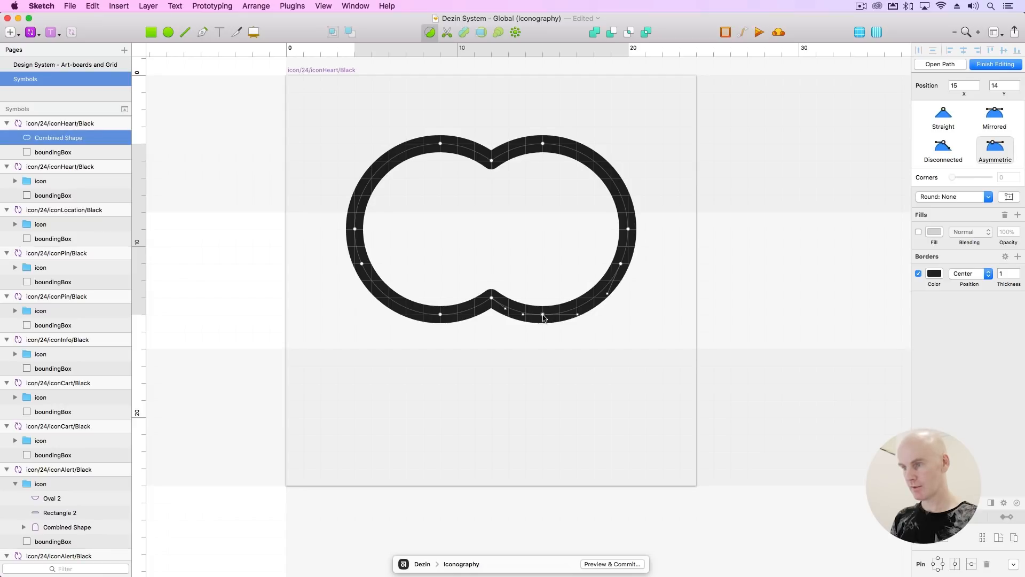
{"action": "key", "text": "BackSpace"}
{"action": "left_click", "coordinate": [440, 317]}
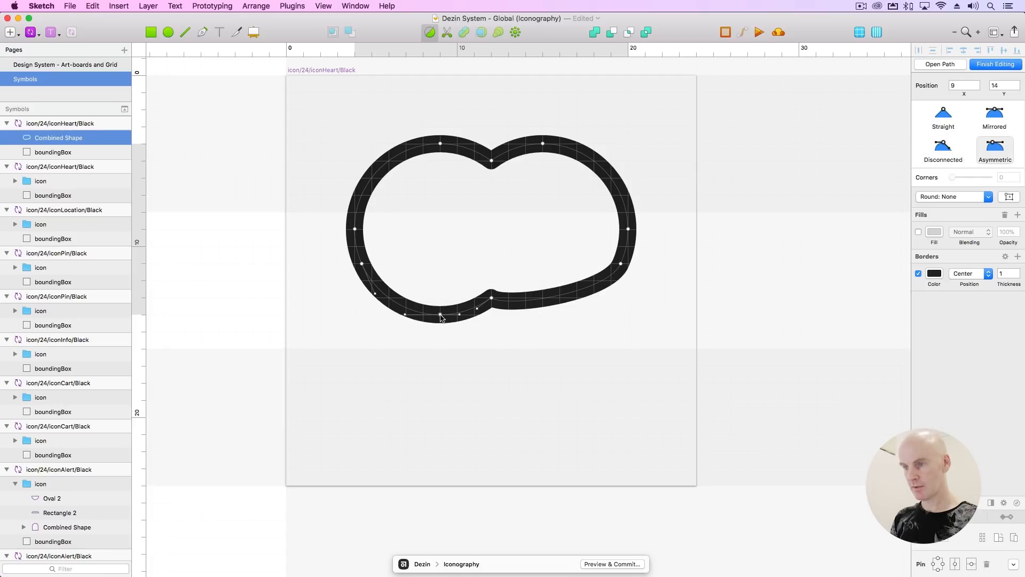
{"action": "key", "text": "BackSpace"}
Move the combined shape's lower middle point down to X 12, Y 20 to form the heart's tip.
{"action": "left_click", "coordinate": [492, 298]}
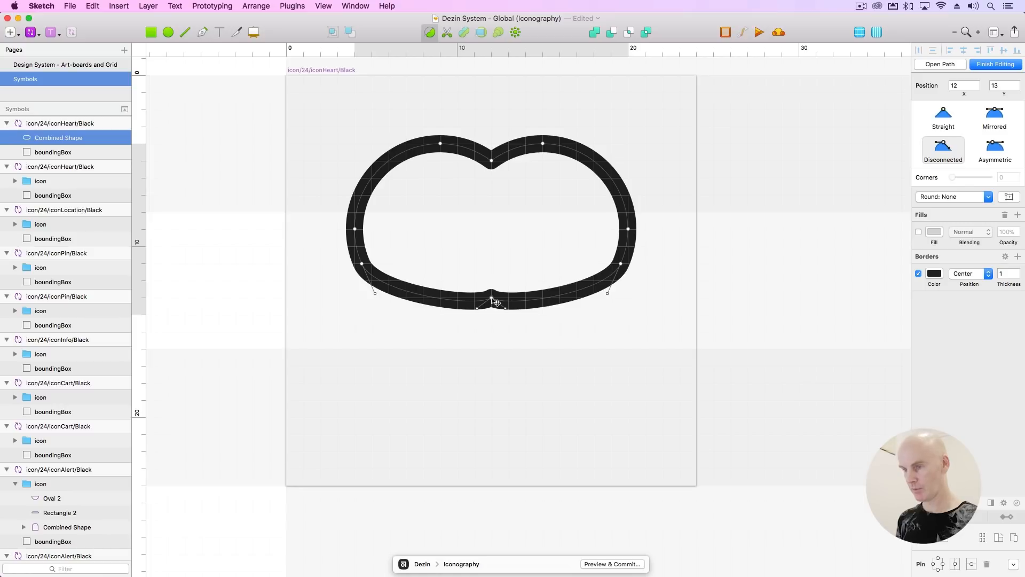
{"action": "key", "text": "Down"}
{"action": "key", "text": "Down"}
{"action": "key", "text": "Down"}
{"action": "key", "text": "Down"}
{"action": "key", "text": "Down"}
{"action": "key", "text": "Down"}
{"action": "key", "text": "Down"}
{"action": "key", "text": "Down"}
{"action": "key", "text": "Down"}
{"action": "key", "text": "Down"}
{"action": "key", "text": "Down"}
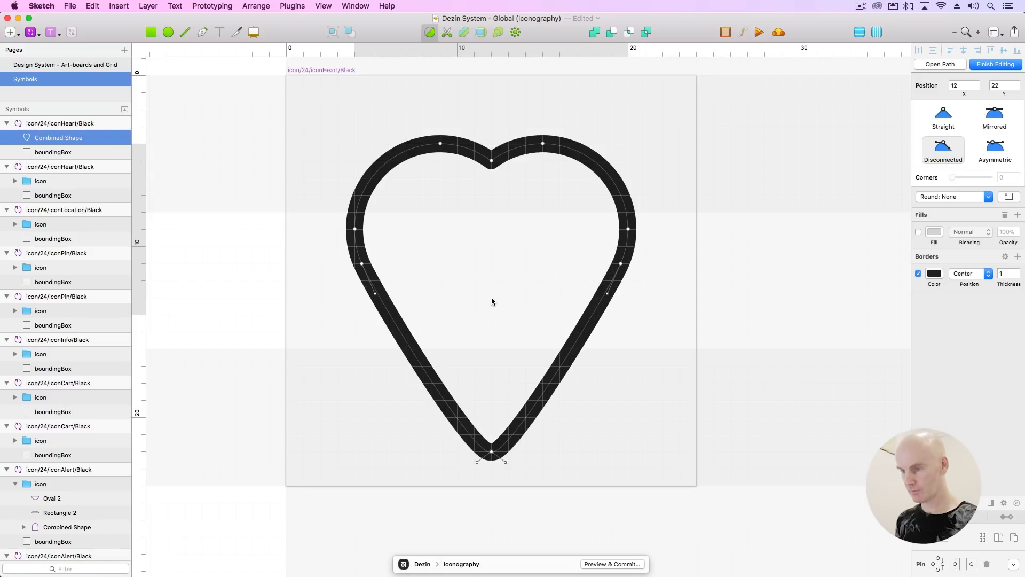
{"action": "key", "text": "Up"}
{"action": "key", "text": "Up"}
{"action": "key", "text": "Up"}
{"action": "key", "text": "Up"}
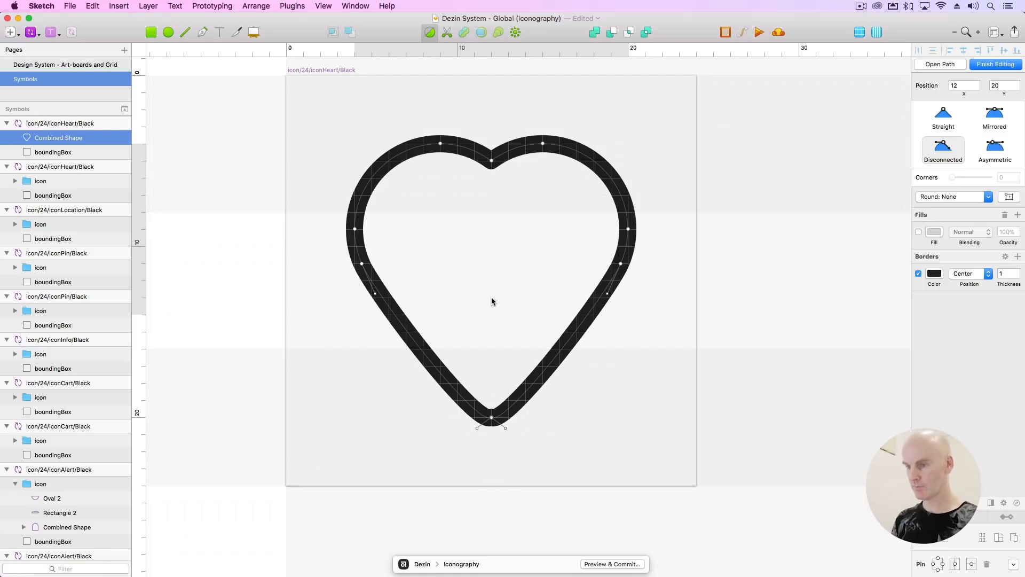
Convert the heart's tip to a straight point and finish editing the path.
{"action": "left_click", "coordinate": [943, 114]}
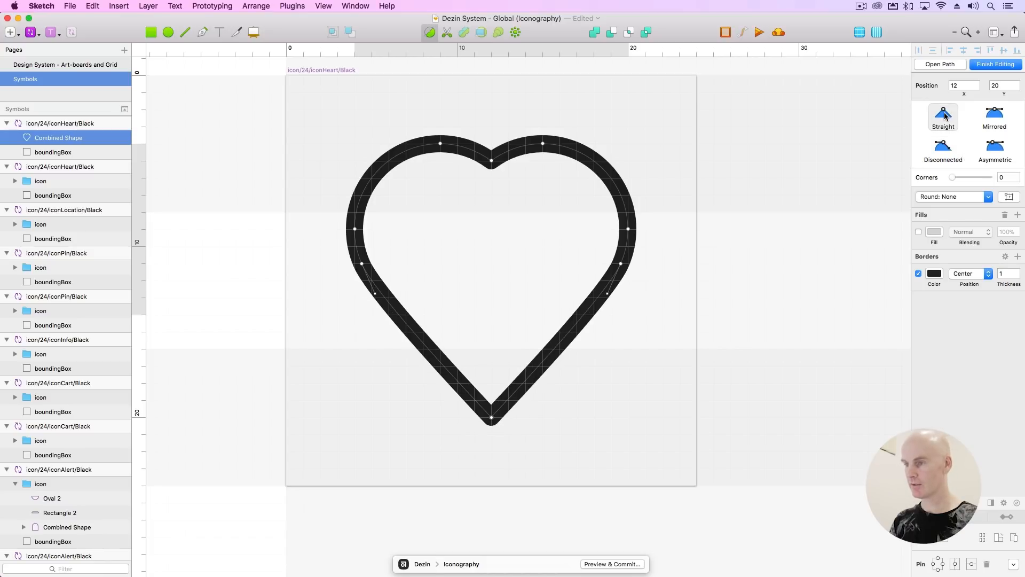
{"action": "left_click", "coordinate": [588, 407]}
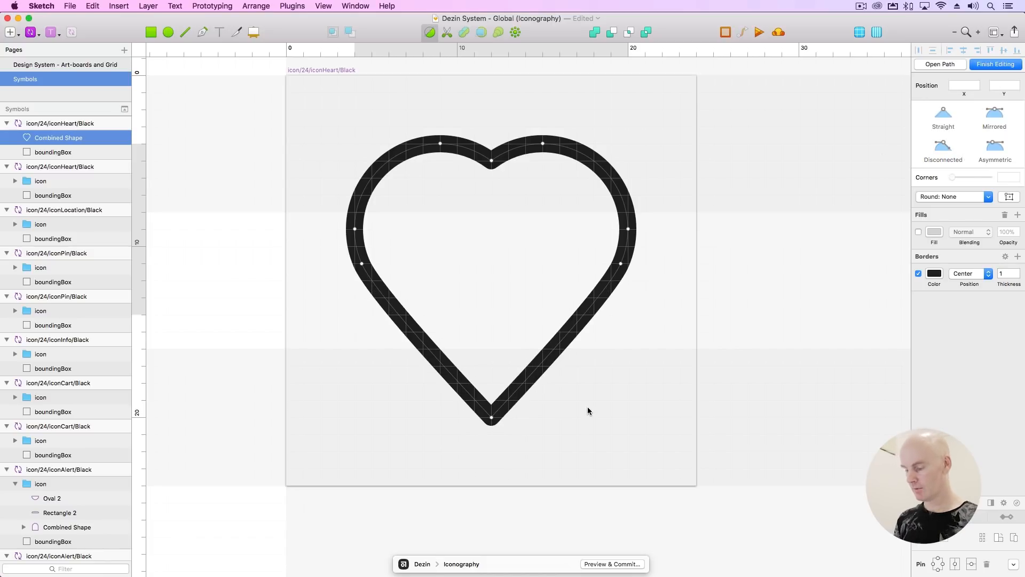
{"action": "key", "text": "super+minus"}
{"action": "key", "text": "Escape"}
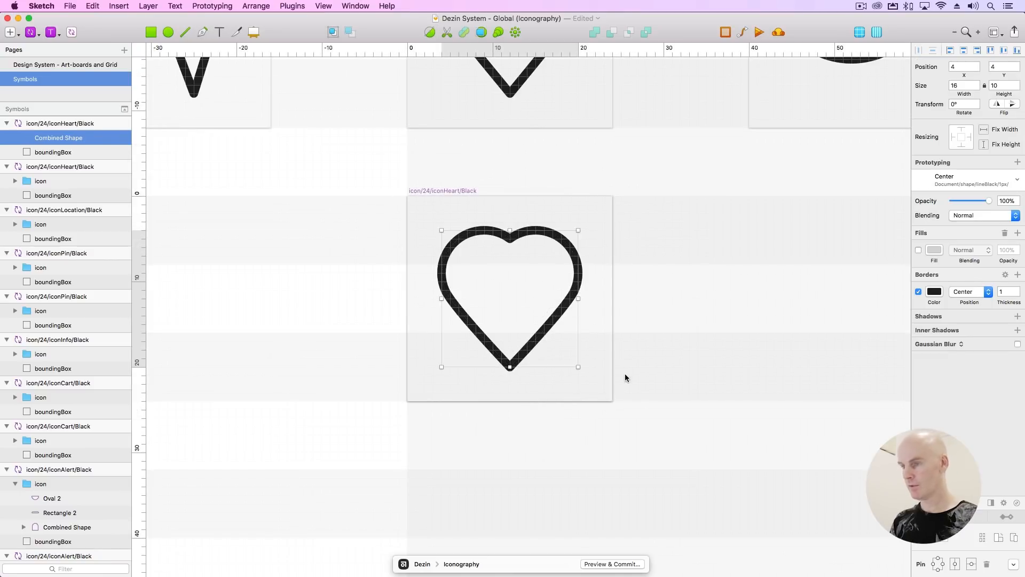
Compare the rebuilt heart with the original heart symbol above it.
{"action": "left_click_drag", "start_coordinate": [625, 378], "coordinate": [550, 397]}
{"action": "left_click_drag", "start_coordinate": [549, 348], "coordinate": [543, 396]}
{"action": "left_click", "coordinate": [543, 398]}
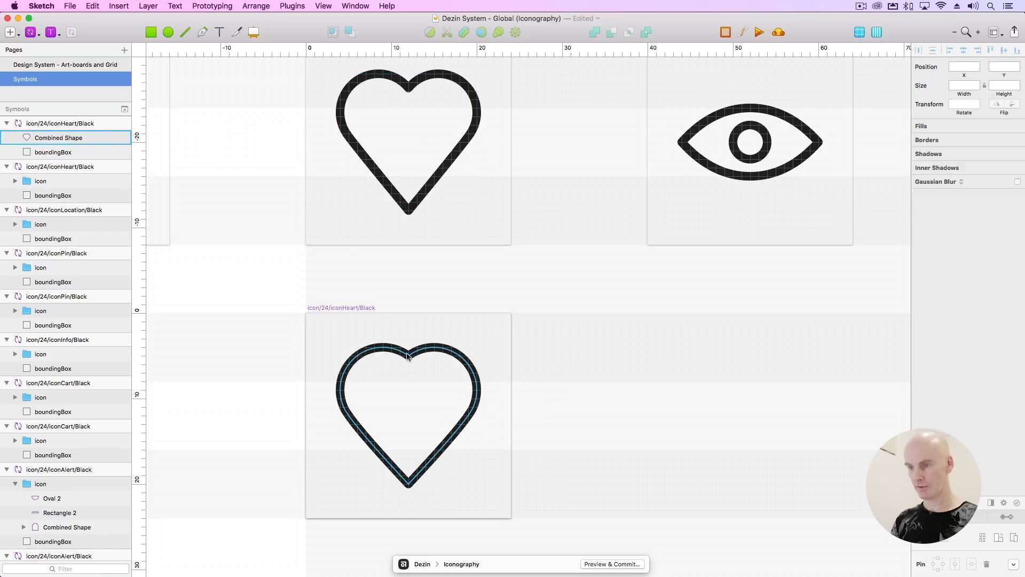
{"action": "left_click", "coordinate": [418, 86]}
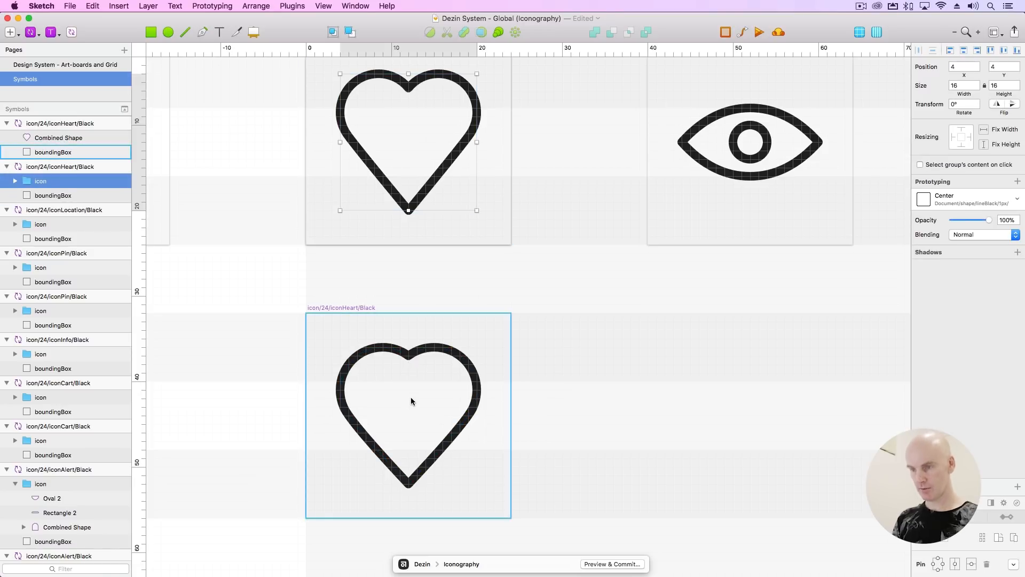
{"action": "left_click", "coordinate": [500, 337]}
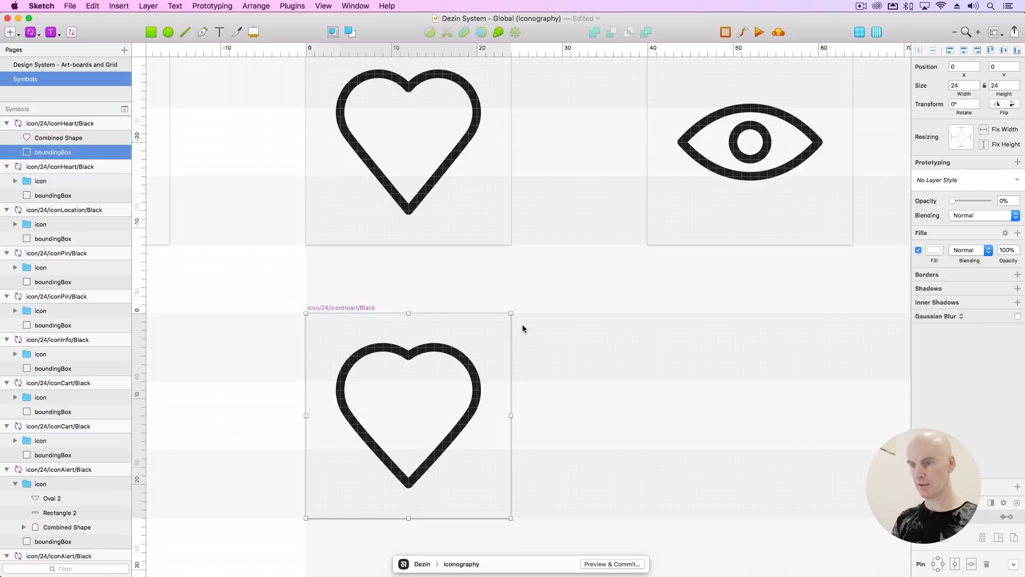
{"action": "scroll", "coordinate": [539, 315], "scroll_direction": "right", "scroll_amount": 3}
{"action": "key", "text": "super+minus"}
{"action": "scroll", "coordinate": [541, 298], "scroll_direction": "right", "scroll_amount": 2}
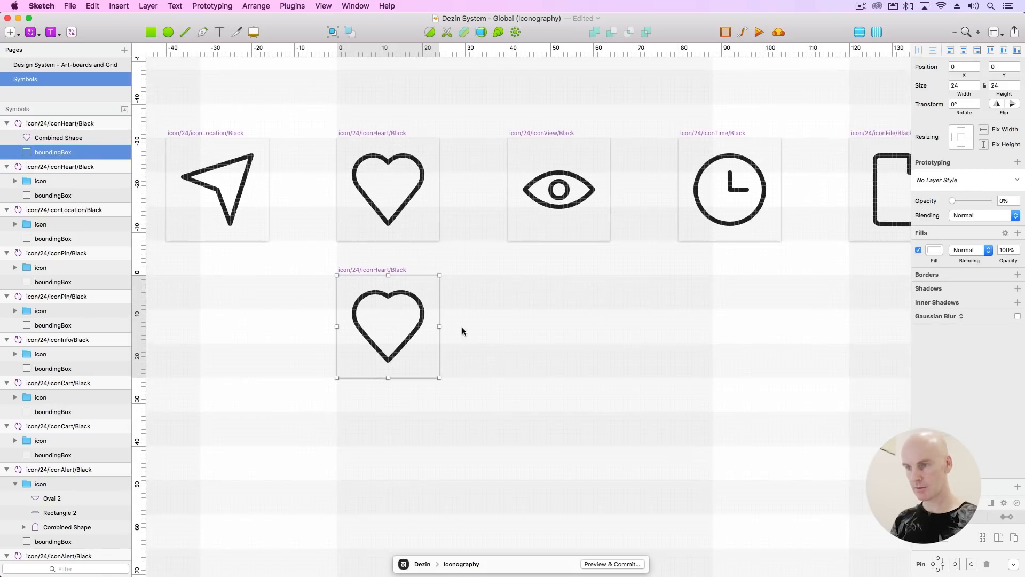
Group the rebuilt heart shape, name the group icon, and save the document.
{"action": "left_click", "coordinate": [462, 327]}
{"action": "left_click", "coordinate": [421, 324]}
{"action": "key", "text": "super+g"}
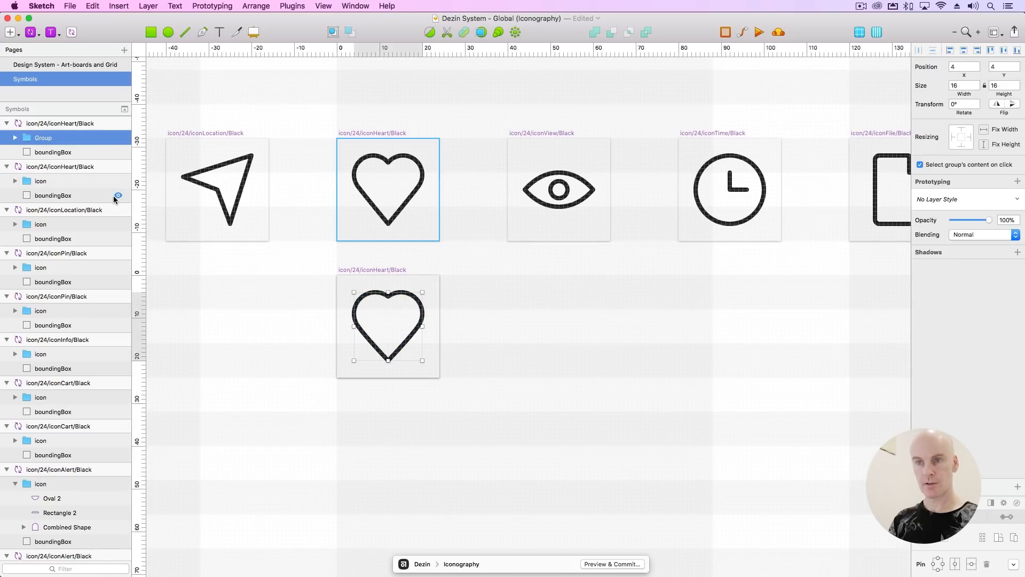
{"action": "key", "text": "super+r"}
{"action": "type", "text": "icon"}
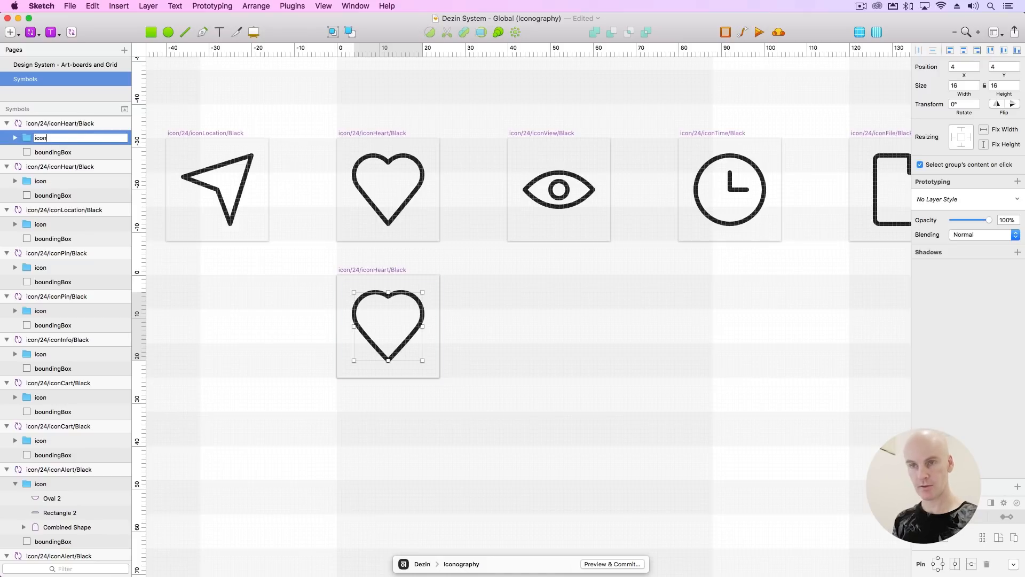
{"action": "key", "text": "Return"}
{"action": "left_click", "coordinate": [495, 305]}
{"action": "key", "text": "super+s"}
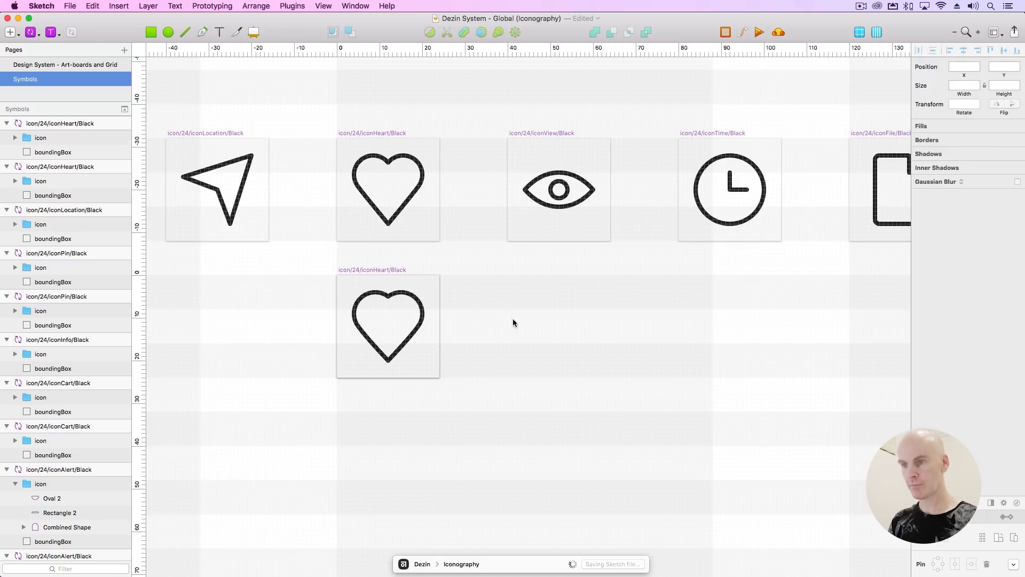
Examine the shapes inside the rebuilt heart and pin symbols beside their neighbouring icons.
{"action": "scroll", "coordinate": [513, 319], "scroll_direction": "right", "scroll_amount": 2}
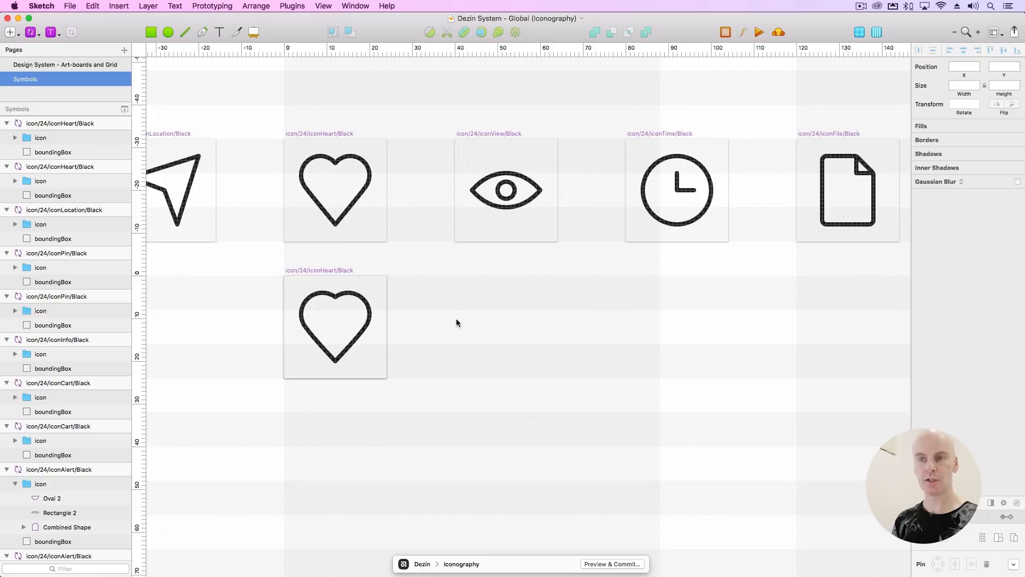
{"action": "double_click", "coordinate": [359, 300]}
{"action": "left_click", "coordinate": [504, 185]}
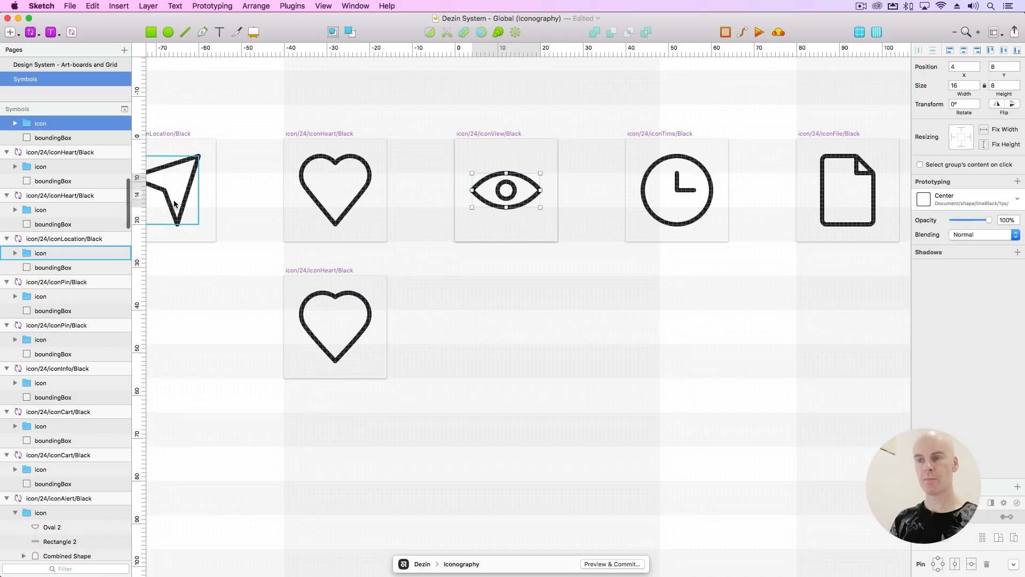
{"action": "scroll", "coordinate": [175, 204], "scroll_direction": "left", "scroll_amount": 8}
{"action": "double_click", "coordinate": [459, 308]}
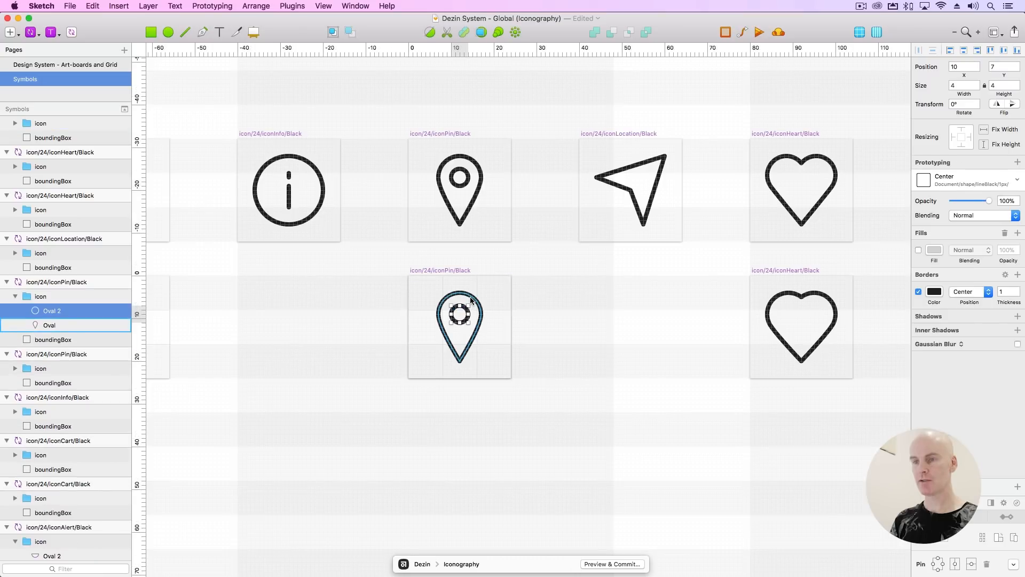
{"action": "left_click", "coordinate": [48, 298]}
{"action": "key", "text": "shift+Right"}
{"action": "key", "text": "shift+Left"}
{"action": "left_click", "coordinate": [613, 405]}
{"action": "left_click_drag", "start_coordinate": [423, 393], "coordinate": [383, 393]}
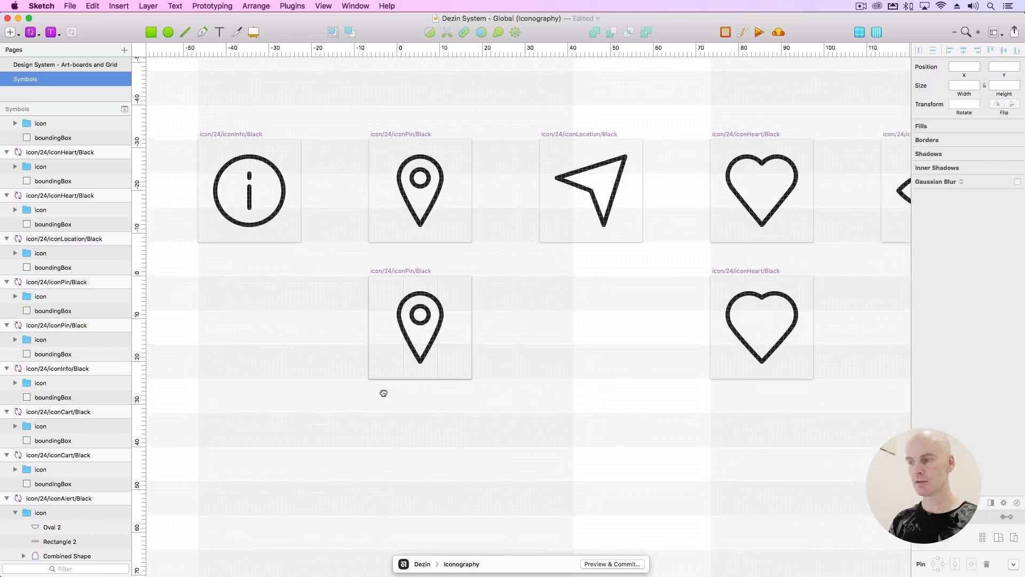
{"action": "scroll", "coordinate": [383, 393], "scroll_direction": "right", "scroll_amount": 8}
{"action": "double_click", "coordinate": [331, 290]}
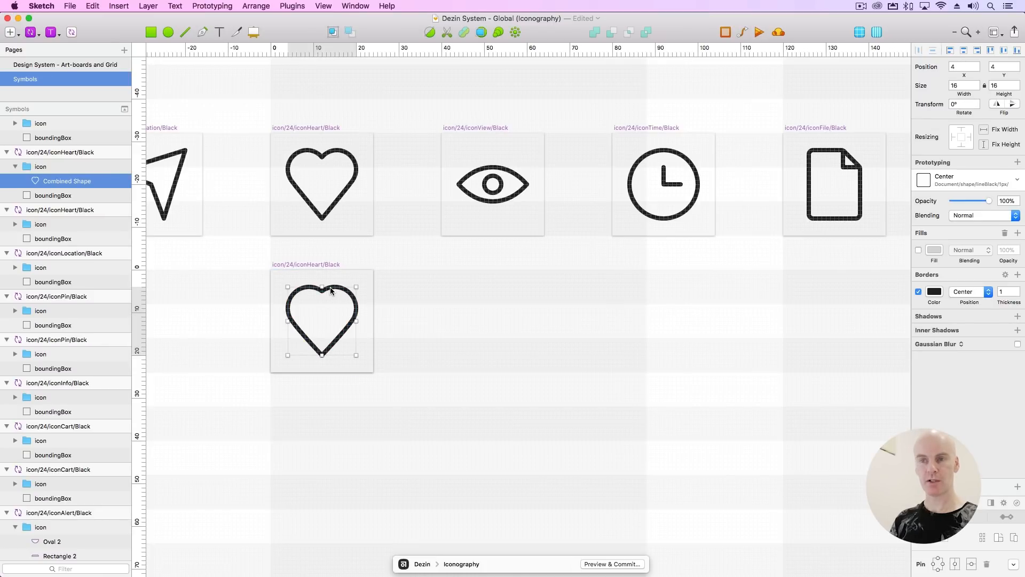
{"action": "left_click", "coordinate": [446, 301]}
{"action": "double_click", "coordinate": [348, 293]}
{"action": "left_click_drag", "start_coordinate": [651, 309], "coordinate": [460, 301]}
{"action": "left_click", "coordinate": [648, 315]}
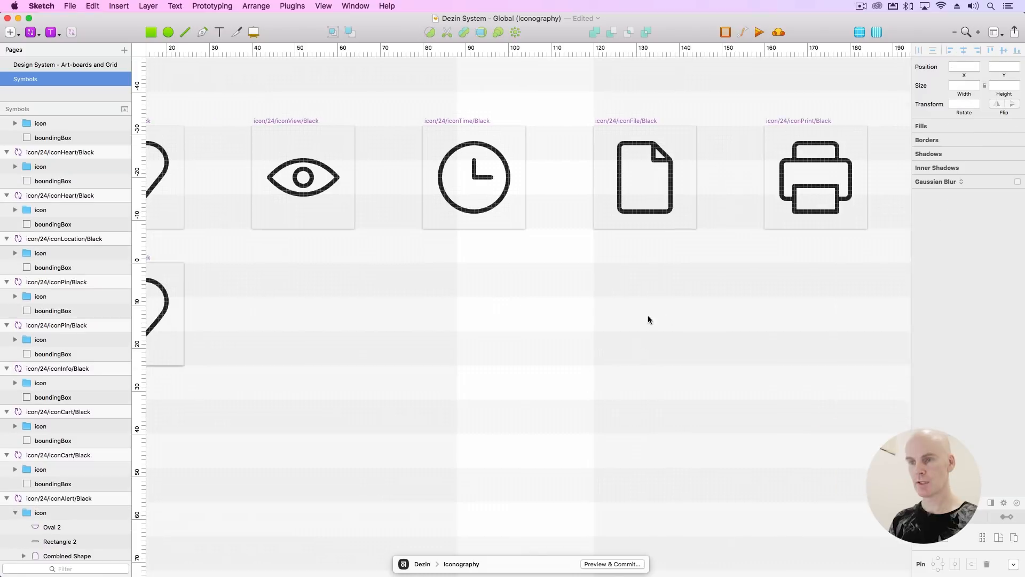
Review the whole row of icon symbols and the rebuilt copies below it.
{"action": "key", "text": "super+minus"}
{"action": "key", "text": "super+minus"}
{"action": "key", "text": "super+minus"}
{"action": "left_click_drag", "start_coordinate": [513, 224], "coordinate": [527, 133]}
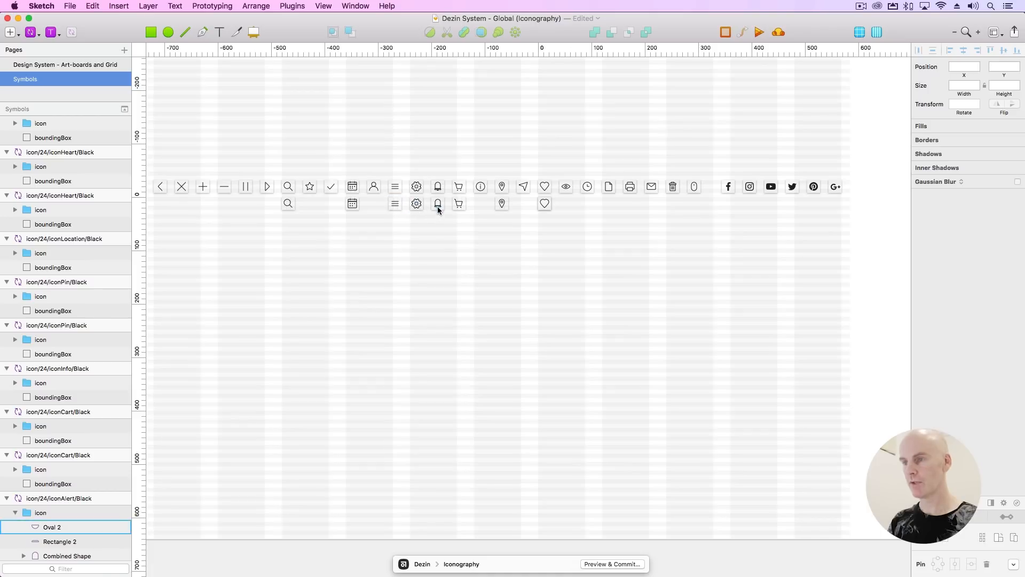
{"action": "left_click", "coordinate": [545, 203]}
{"action": "left_click", "coordinate": [468, 291]}
{"action": "key", "text": "super+plus"}
{"action": "key", "text": "super+plus"}
{"action": "left_click_drag", "start_coordinate": [468, 292], "coordinate": [602, 511]}
{"action": "left_click_drag", "start_coordinate": [352, 310], "coordinate": [600, 511]}
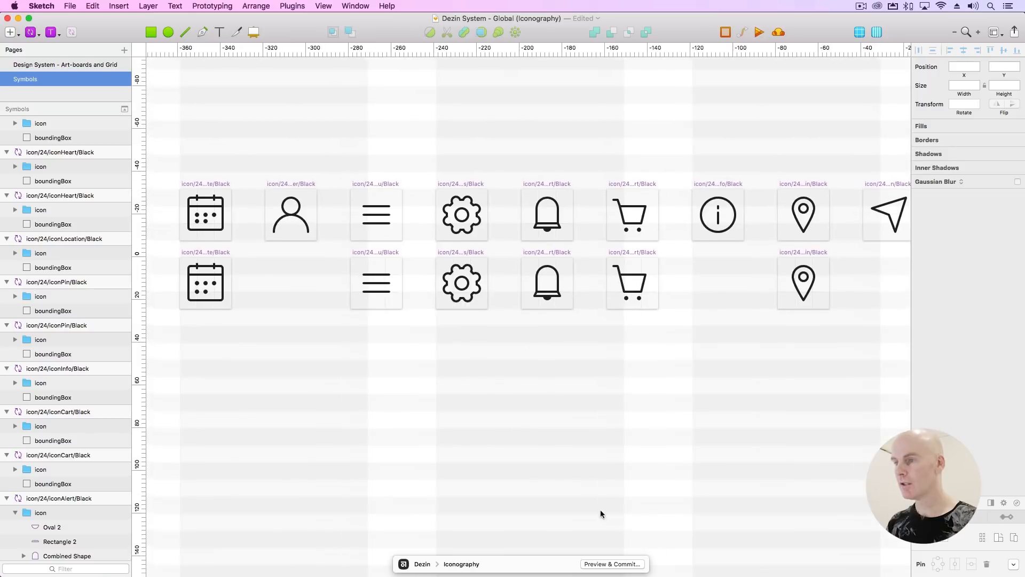
{"action": "left_click_drag", "start_coordinate": [412, 383], "coordinate": [545, 380]}
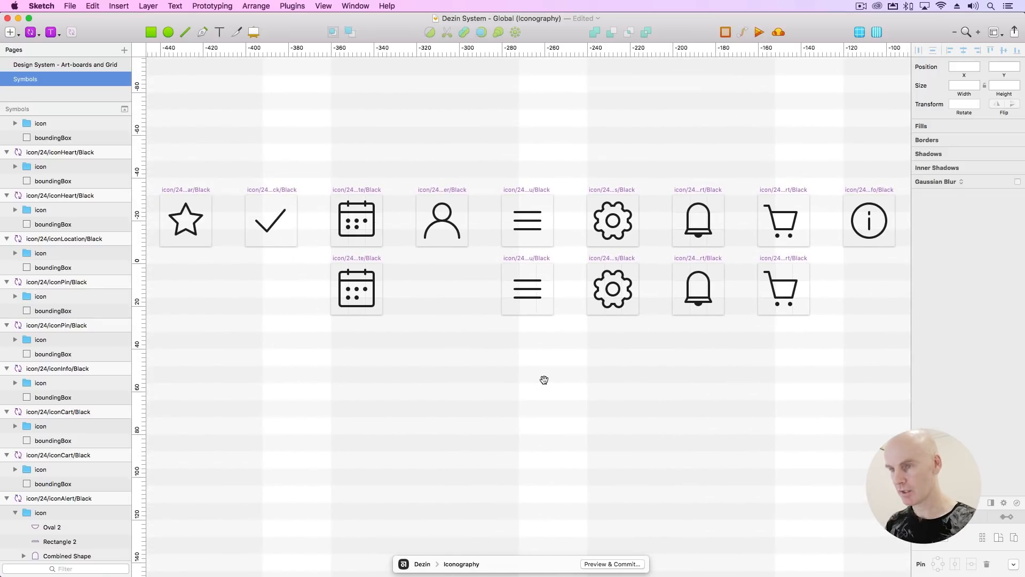
Delete the original iconDate symbol from the main row and move its rebuilt copy into the vacated place.
{"action": "left_click", "coordinate": [356, 256]}
{"action": "key", "text": "super+plus"}
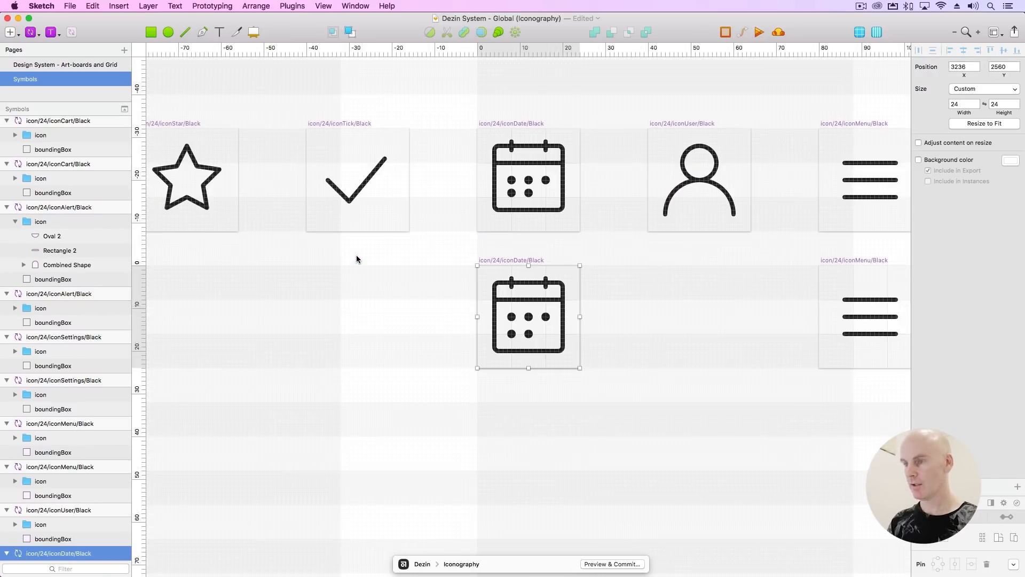
{"action": "scroll", "coordinate": [309, 277], "scroll_direction": "right", "scroll_amount": 5}
{"action": "left_click", "coordinate": [458, 236]}
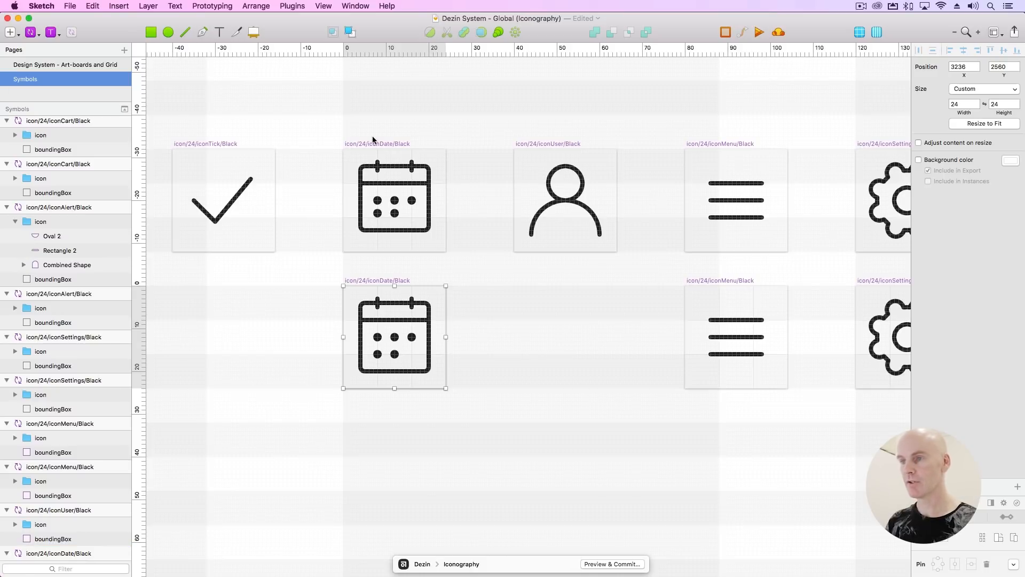
{"action": "left_click", "coordinate": [375, 150]}
{"action": "key", "text": "Delete"}
{"action": "left_click_drag", "start_coordinate": [368, 277], "coordinate": [367, 149]}
{"action": "left_click", "coordinate": [452, 326]}
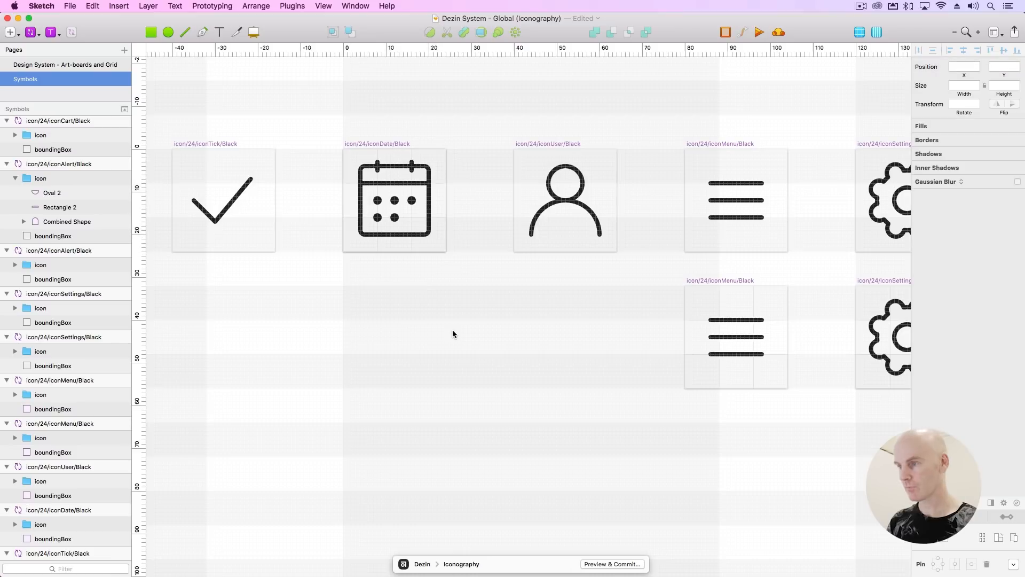
Delete the duplicate menu, settings and alert symbols from the lower row.
{"action": "scroll", "coordinate": [422, 332], "scroll_direction": "right", "scroll_amount": 2}
{"action": "scroll", "coordinate": [422, 331], "scroll_direction": "right", "scroll_amount": 10}
{"action": "left_click", "coordinate": [358, 265]}
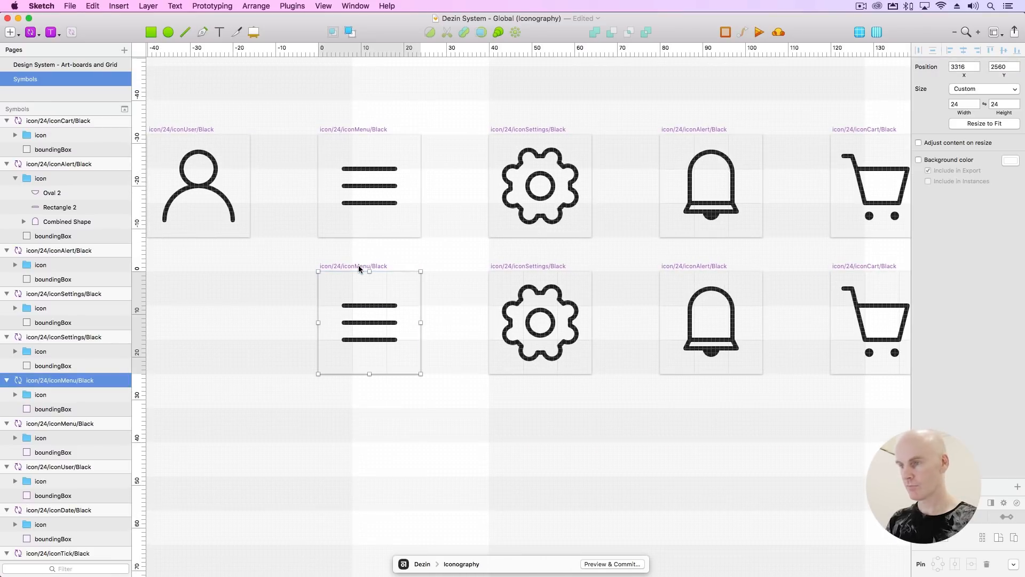
{"action": "left_click", "coordinate": [521, 267]}
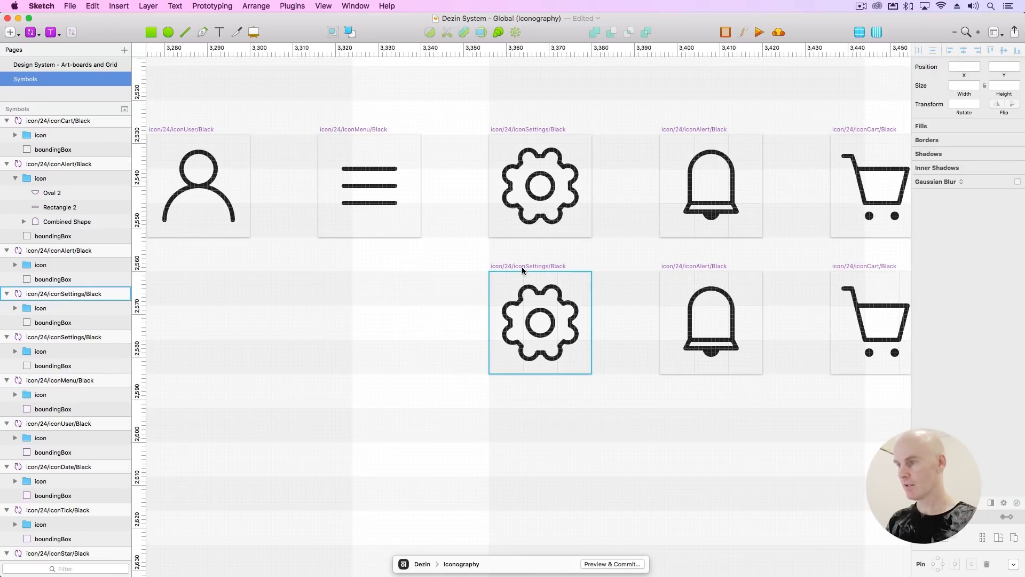
{"action": "key", "text": "BackSpace"}
{"action": "scroll", "coordinate": [521, 267], "scroll_direction": "right", "scroll_amount": 5}
{"action": "left_click", "coordinate": [407, 265]}
{"action": "key", "text": "BackSpace"}
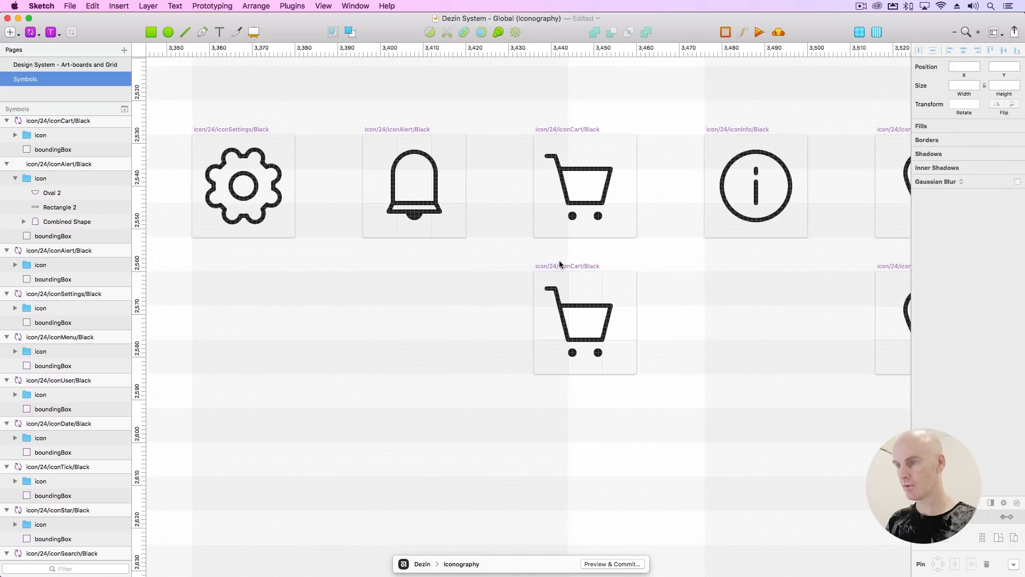
Delete the duplicate cart, pin and heart symbols from the lower row.
{"action": "left_click", "coordinate": [559, 262]}
{"action": "key", "text": "BackSpace"}
{"action": "scroll", "coordinate": [454, 260], "scroll_direction": "right", "scroll_amount": 10}
{"action": "left_click", "coordinate": [320, 269]}
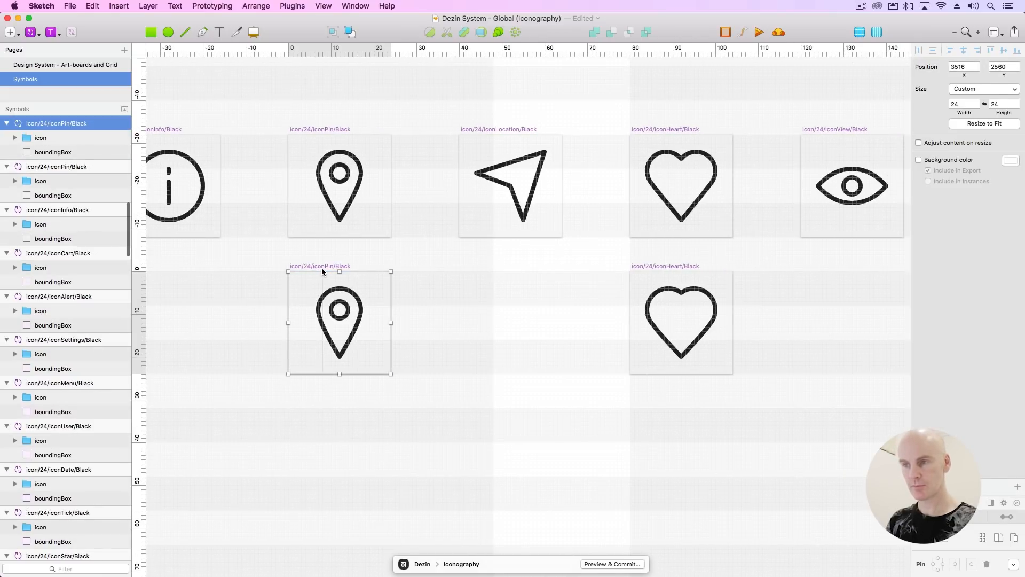
{"action": "key", "text": "BackSpace"}
{"action": "left_click", "coordinate": [687, 270]}
{"action": "key", "text": "BackSpace"}
{"action": "scroll", "coordinate": [581, 258], "scroll_direction": "right", "scroll_amount": 9}
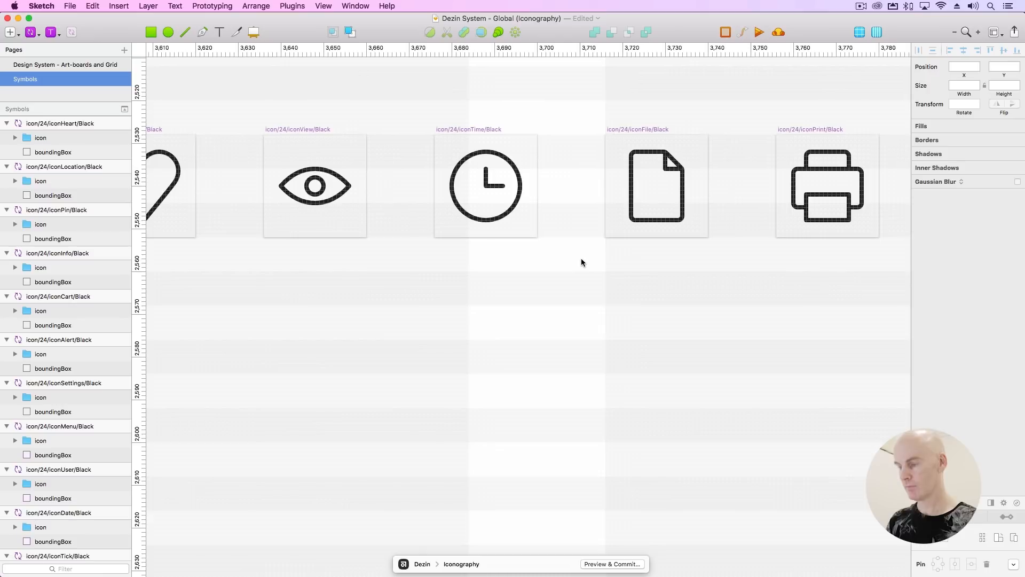
{"action": "scroll", "coordinate": [581, 258], "scroll_direction": "down", "scroll_amount": 10}
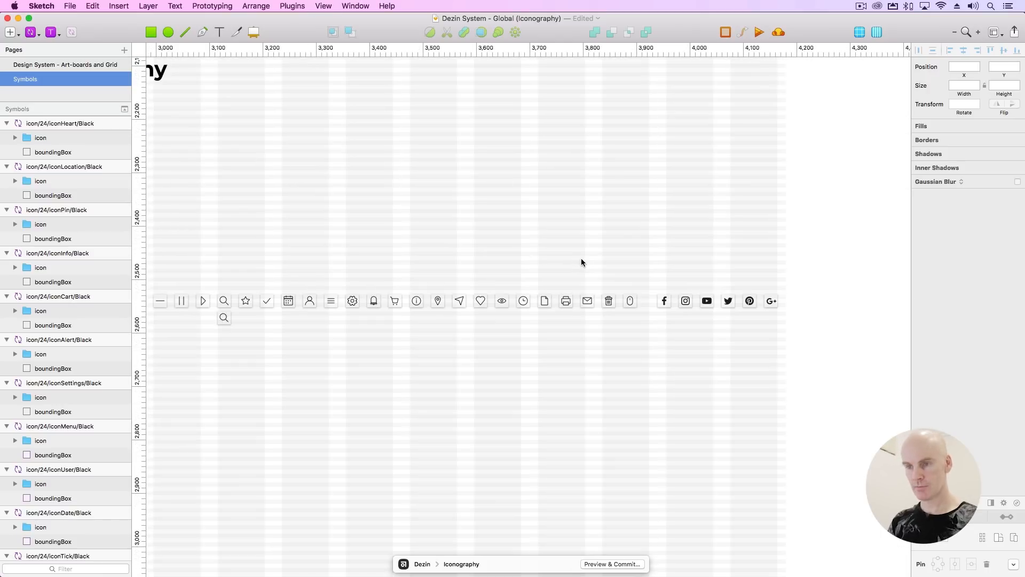
Delete the duplicate search symbol from the lower row and save the document.
{"action": "left_click", "coordinate": [226, 314]}
{"action": "key", "text": "BackSpace"}
{"action": "left_click_drag", "start_coordinate": [287, 252], "coordinate": [445, 218]}
{"action": "key", "text": "super+s"}
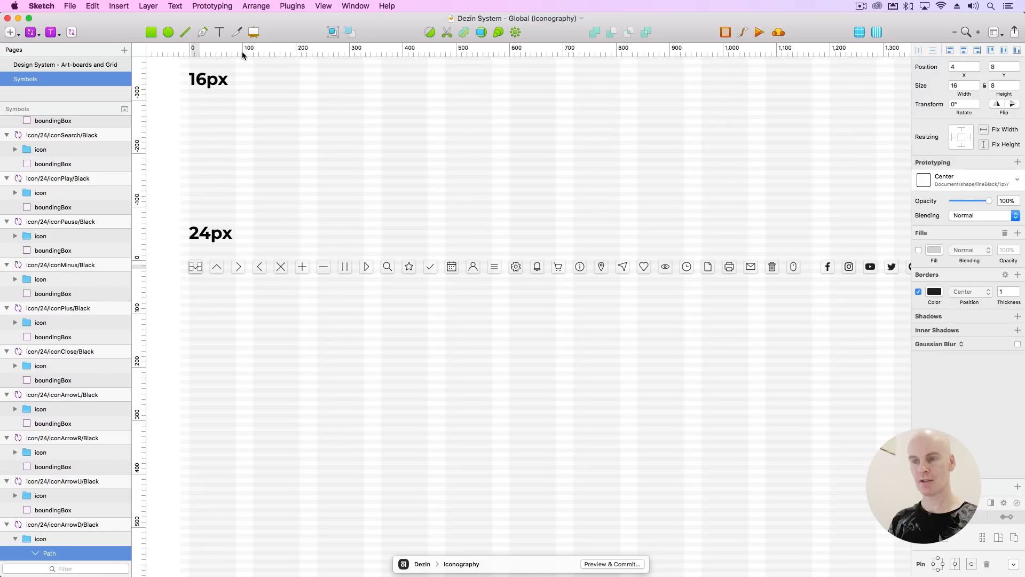
Select all layers with the same border as the iconArrowD path using Select Similar Layers, inspect the selection across the artboards, and clear it.
{"action": "left_click", "coordinate": [292, 6]}
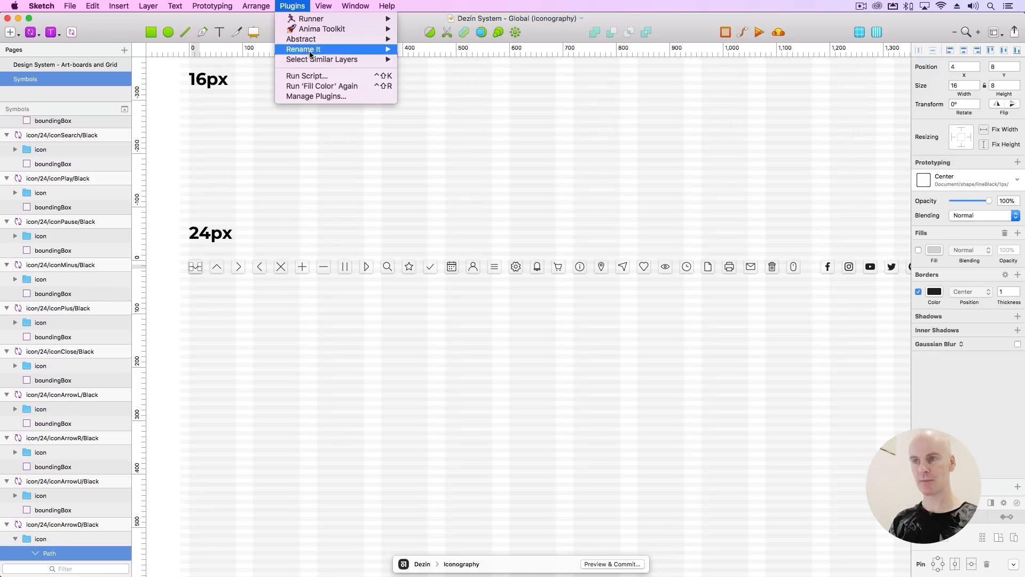
{"action": "mouse_move", "coordinate": [312, 60]}
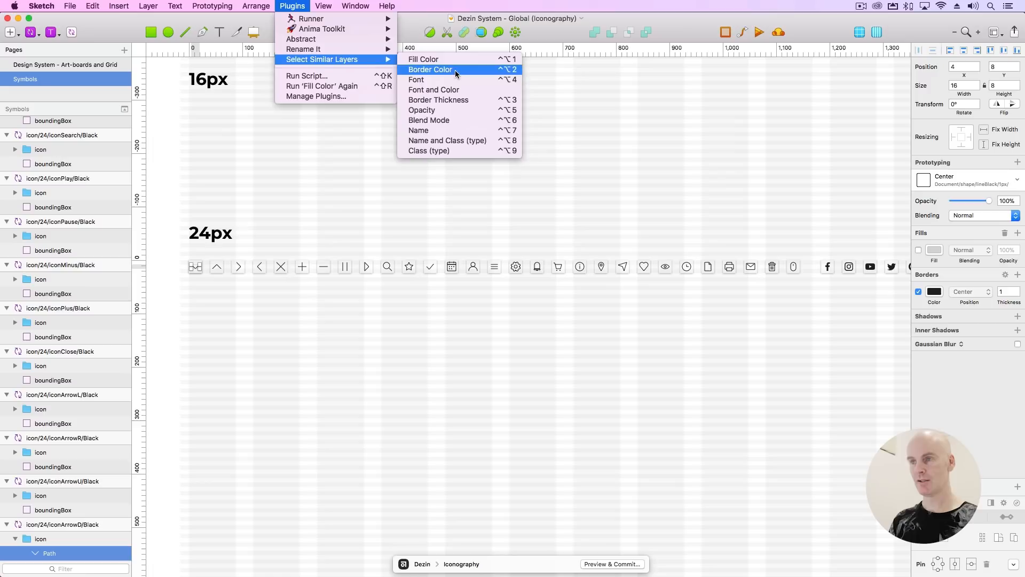
{"action": "left_click", "coordinate": [497, 145]}
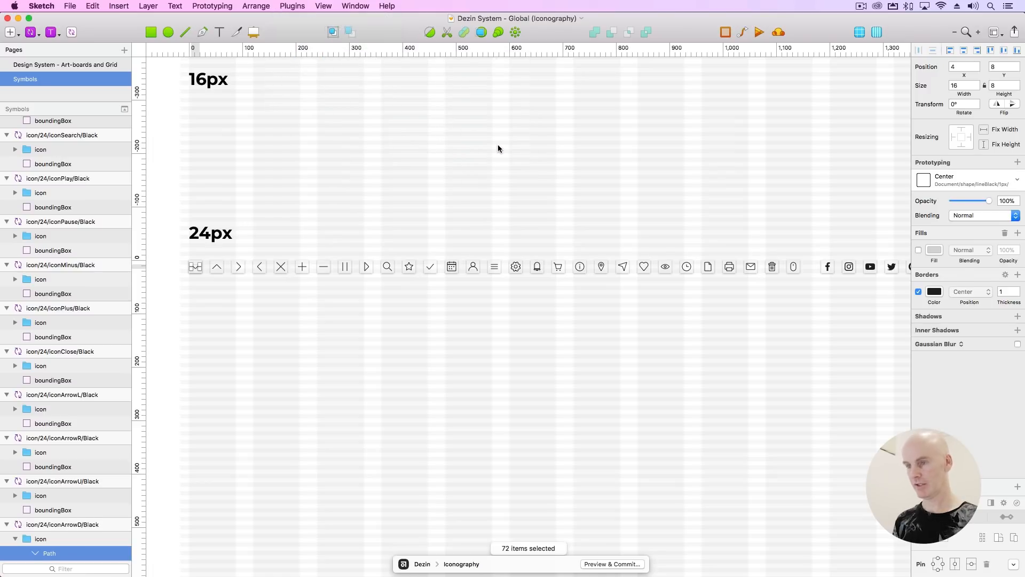
{"action": "key", "text": "super+1"}
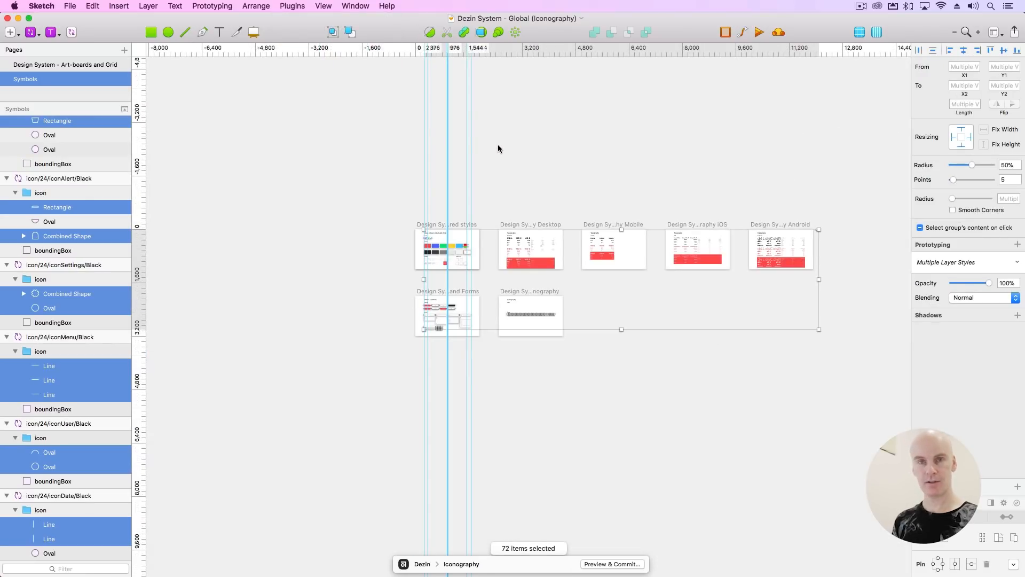
{"action": "key", "text": "super+plus"}
{"action": "key", "text": "super+plus"}
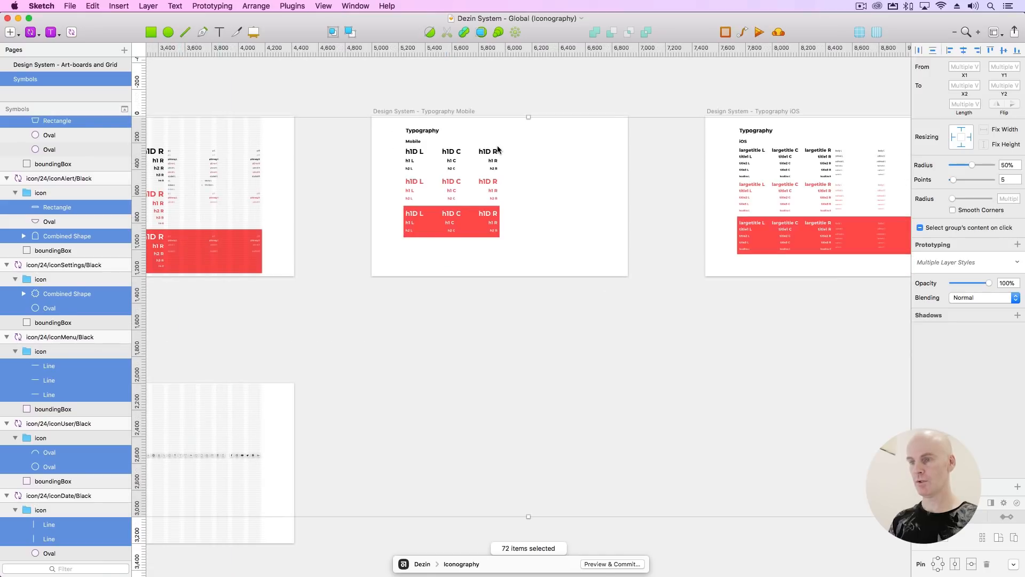
{"action": "left_click", "coordinate": [465, 412]}
Copy the iconDate symbol from the 24px iconography row and switch to the Design Systems, part 8 - Iconography.sketch document.
{"action": "scroll", "coordinate": [764, 299], "scroll_direction": "down", "scroll_amount": 5}
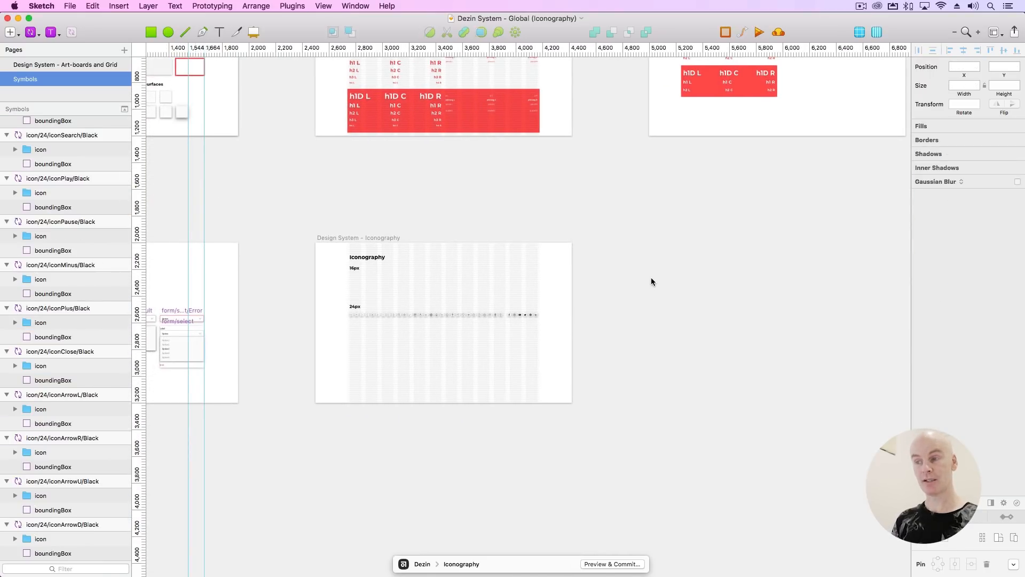
{"action": "left_click", "coordinate": [431, 315]}
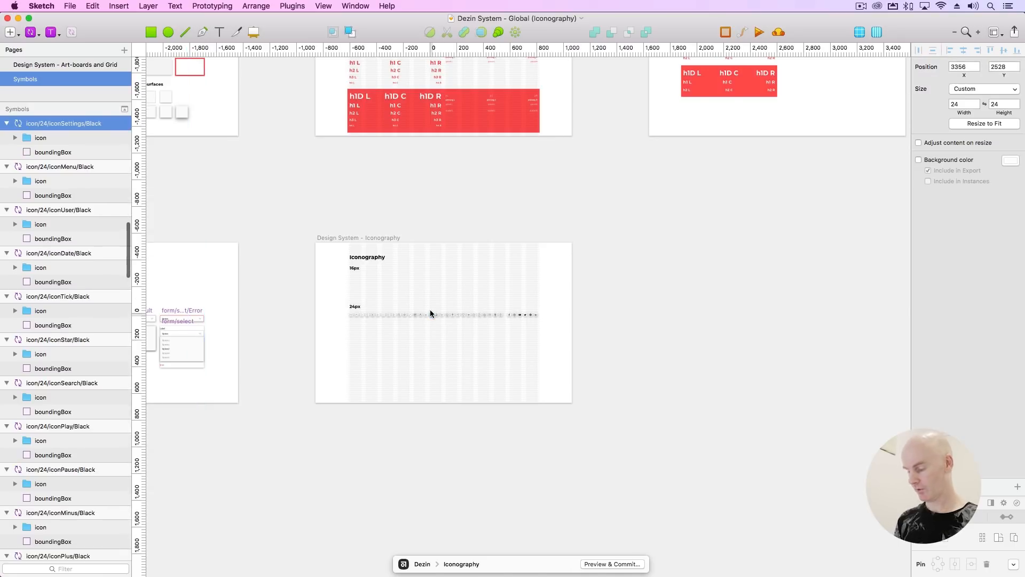
{"action": "key", "text": "super+2"}
{"action": "left_click", "coordinate": [466, 238]}
{"action": "scroll", "coordinate": [459, 251], "scroll_direction": "left", "scroll_amount": 3}
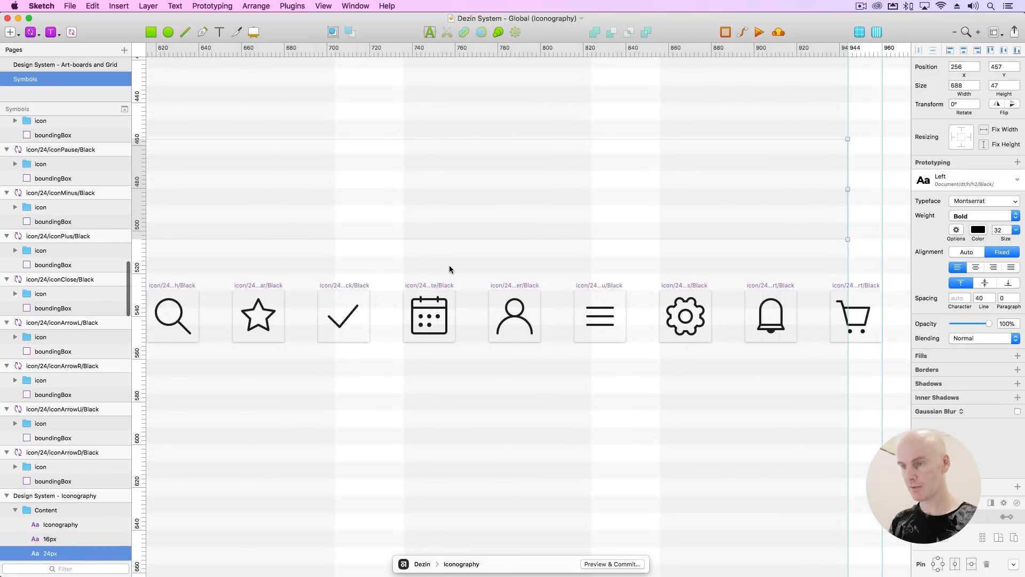
{"action": "left_click", "coordinate": [438, 306]}
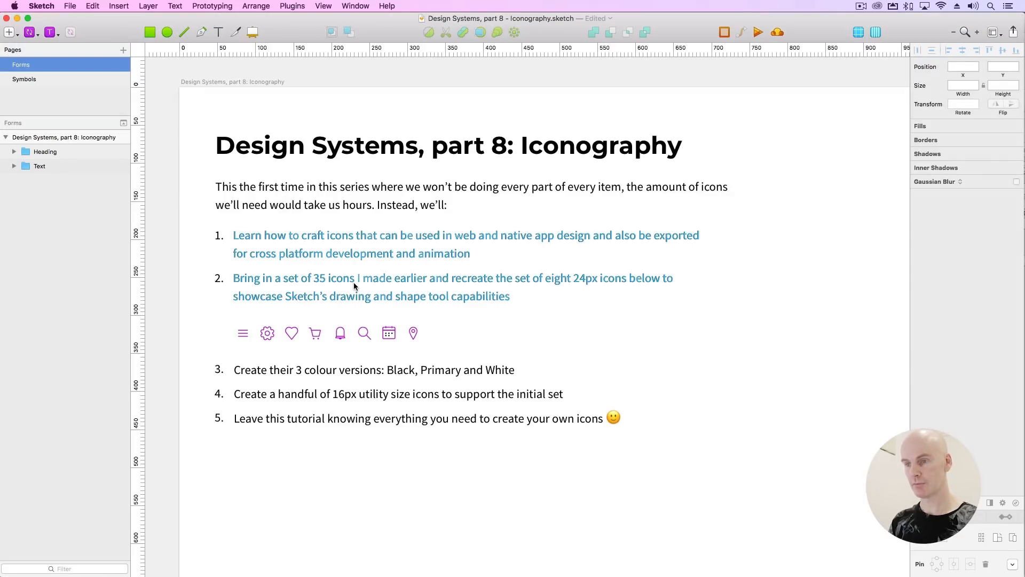
Paste the copied iconDate symbol onto the Symbols page of the part 8 document.
{"action": "left_click", "coordinate": [56, 79]}
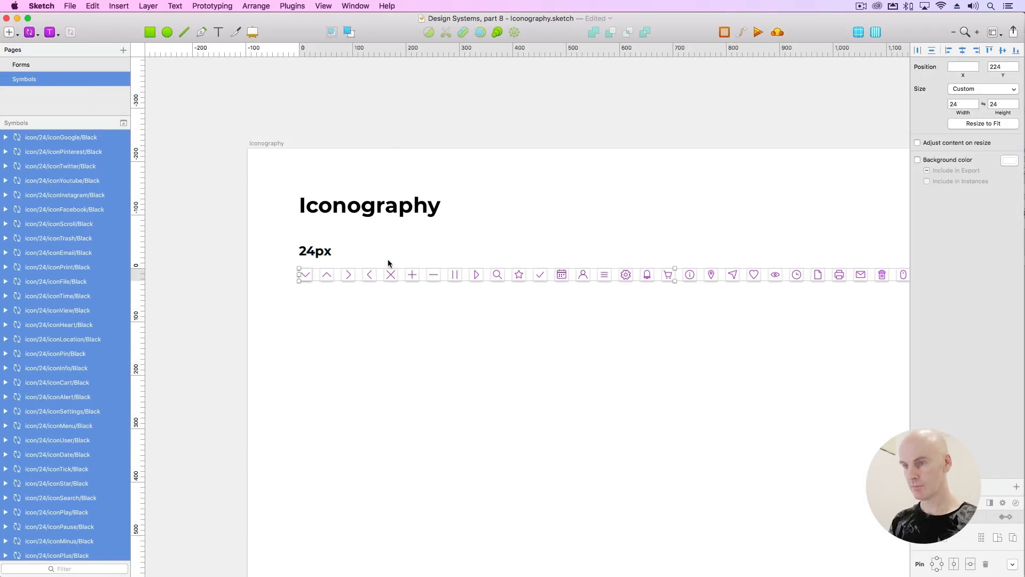
{"action": "left_click", "coordinate": [388, 261]}
{"action": "left_click", "coordinate": [566, 262]}
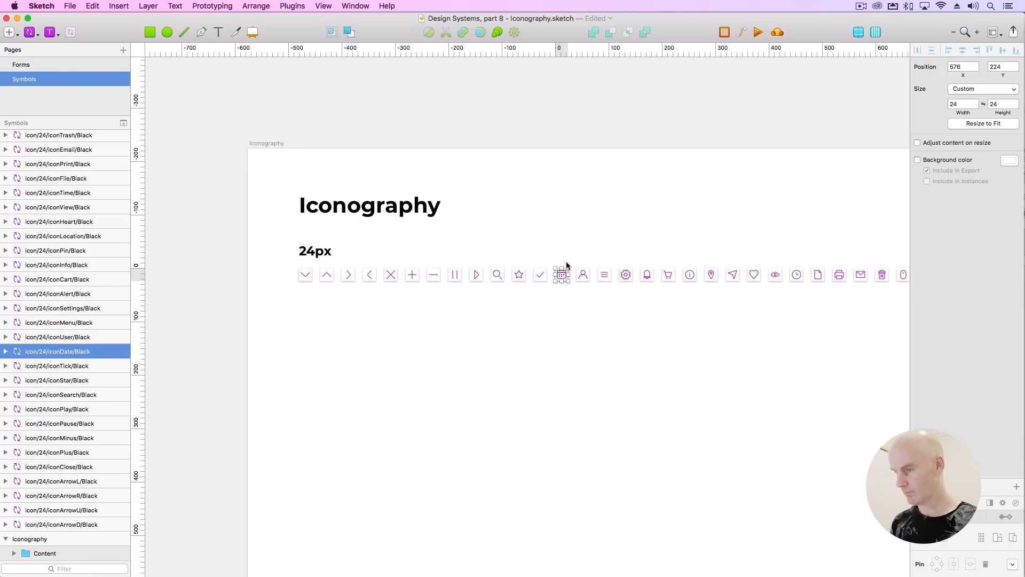
{"action": "key", "text": "super+2"}
{"action": "key", "text": "super+v"}
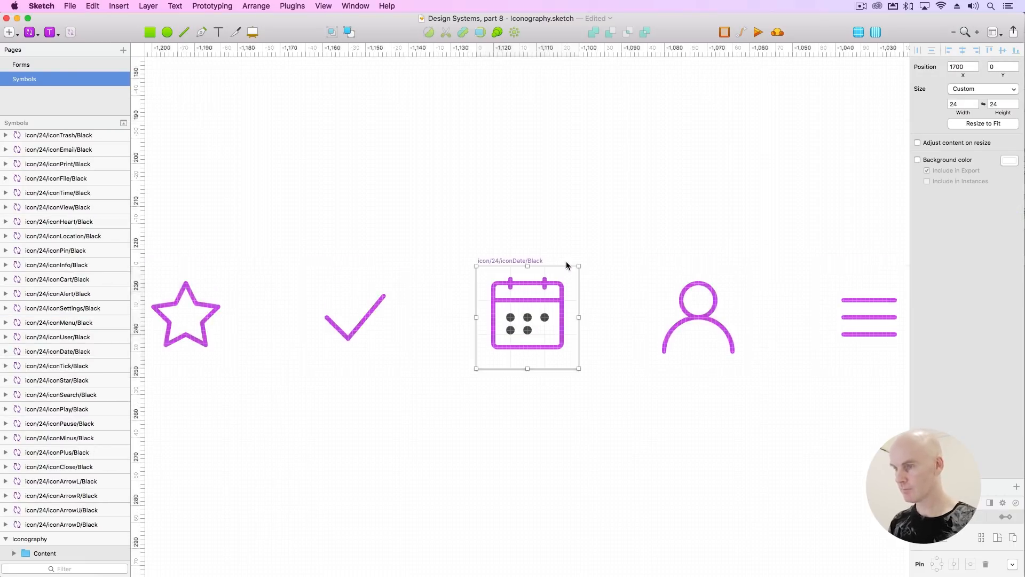
{"action": "key", "text": "super+0"}
{"action": "key", "text": "super+minus"}
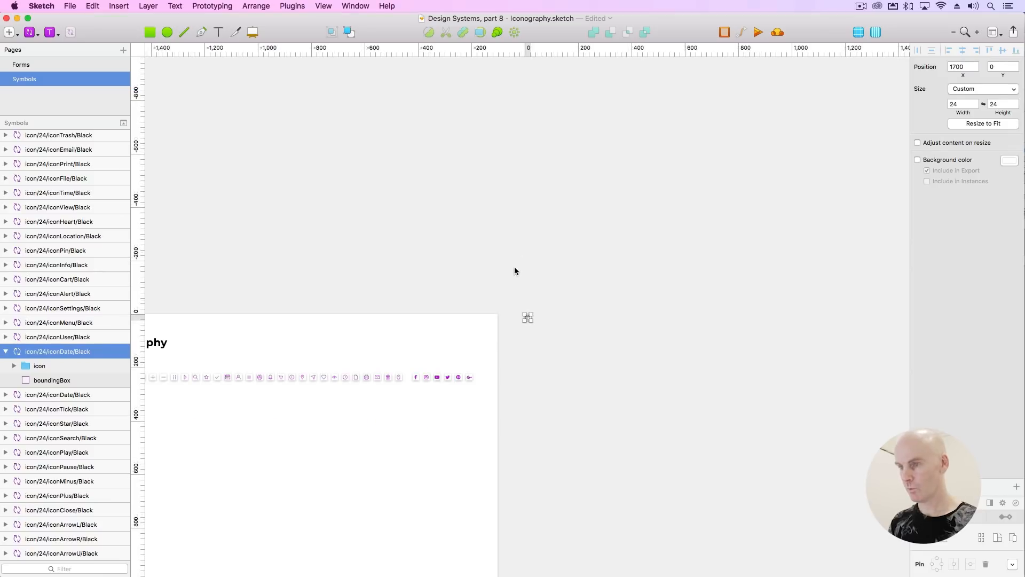
Move the pasted iconDate symbol directly beneath the original calendar symbol at X 576, Y 248, and collapse its layers.
{"action": "scroll", "coordinate": [514, 267], "scroll_direction": "left", "scroll_amount": 8}
{"action": "scroll", "coordinate": [515, 267], "scroll_direction": "down", "scroll_amount": 5}
{"action": "left_click_drag", "start_coordinate": [735, 195], "coordinate": [415, 260]}
{"action": "key", "text": "super+2"}
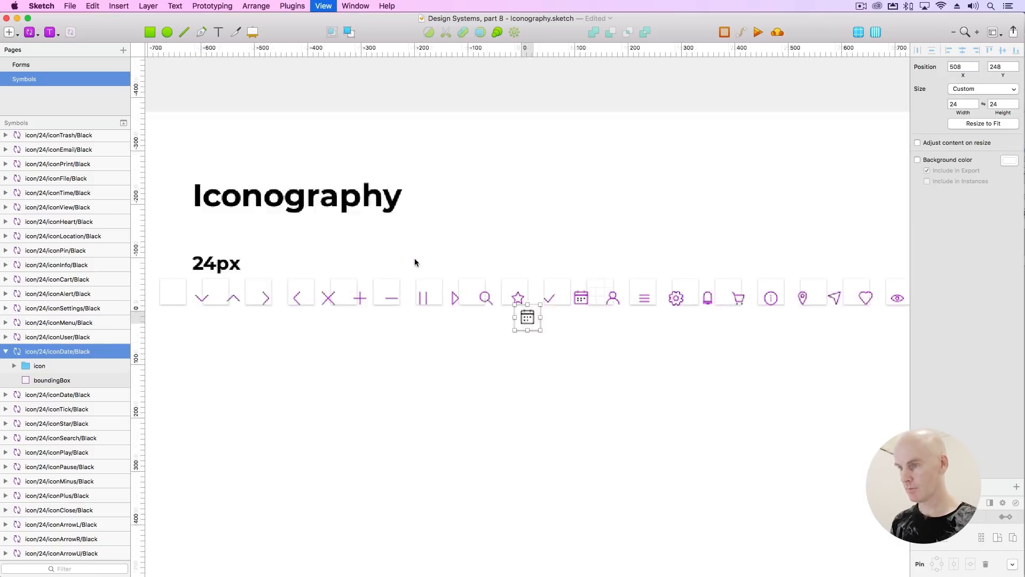
{"action": "left_click_drag", "start_coordinate": [737, 355], "coordinate": [441, 367]}
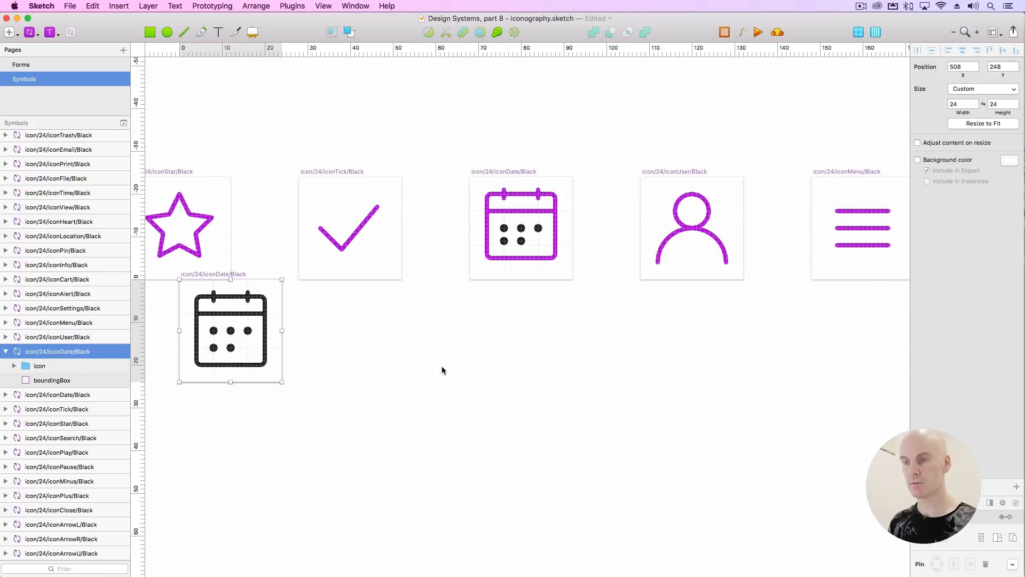
{"action": "left_click_drag", "start_coordinate": [241, 276], "coordinate": [531, 277]}
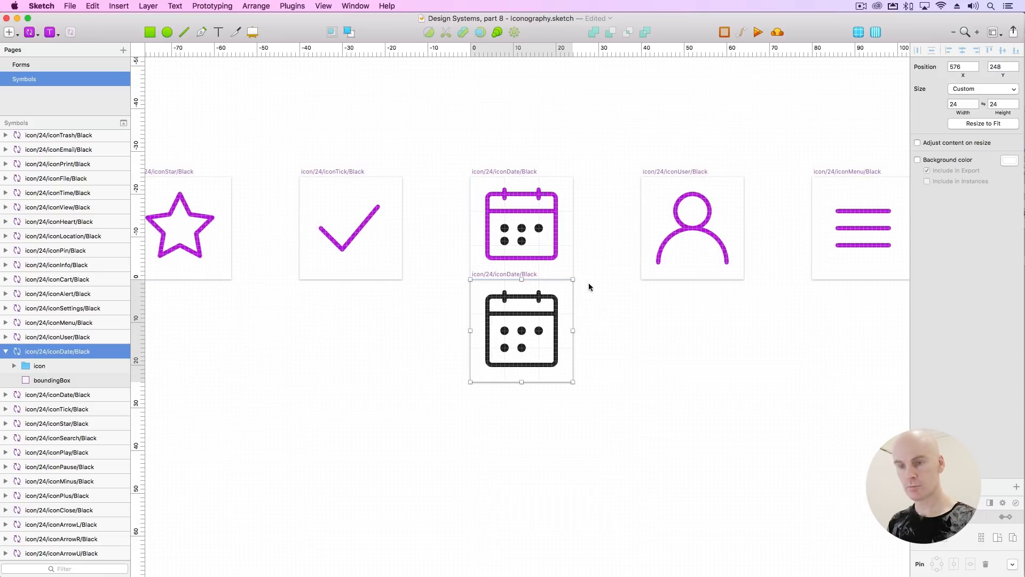
{"action": "left_click", "coordinate": [5, 352]}
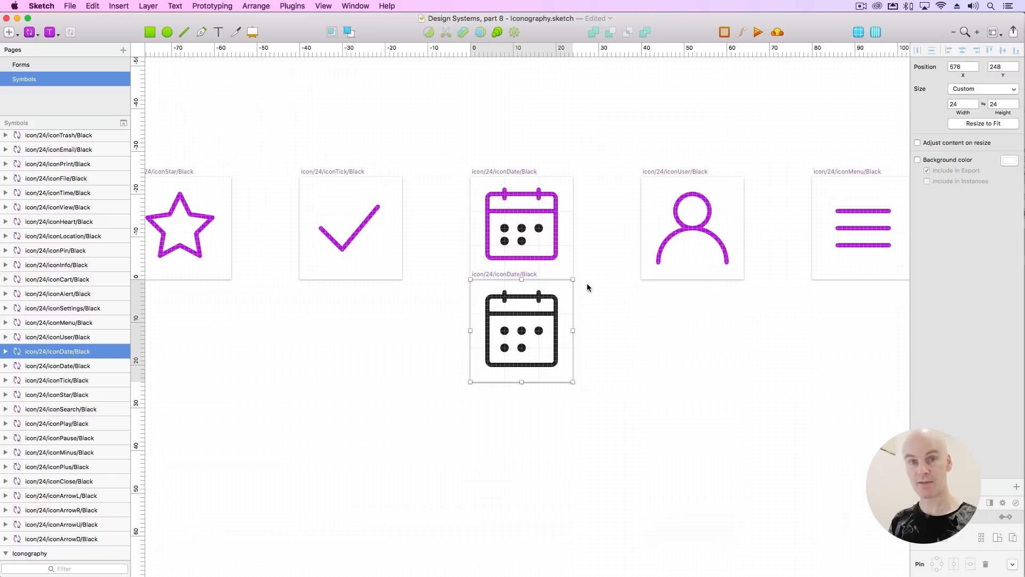
Apply the Path layer style to both lines and both rectangles of the pasted calendar icon.
{"action": "left_click", "coordinate": [592, 306]}
{"action": "left_click", "coordinate": [524, 277]}
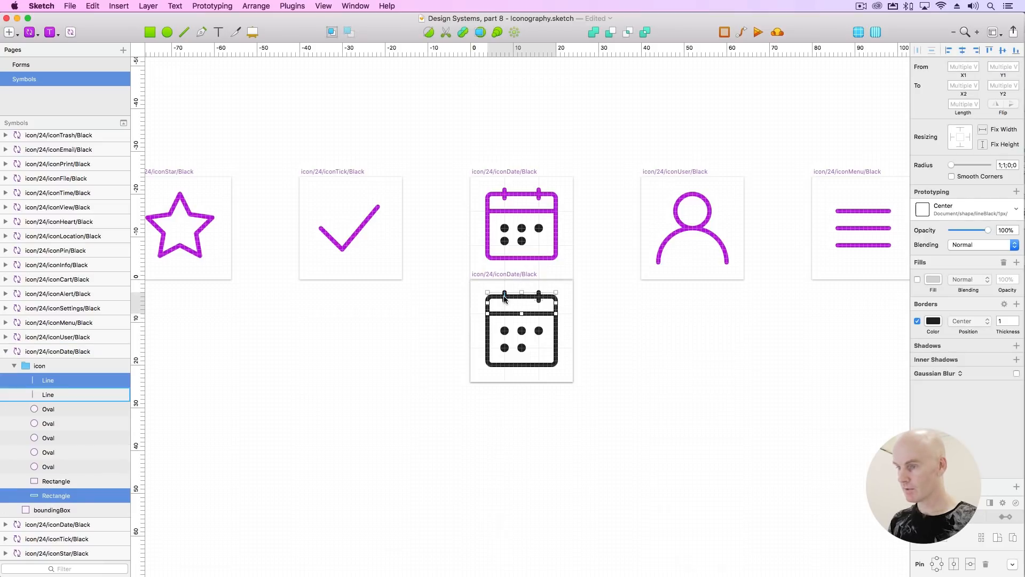
{"action": "left_click", "coordinate": [504, 297], "text": "shift+super"}
{"action": "left_click", "coordinate": [510, 314], "text": "shift+super"}
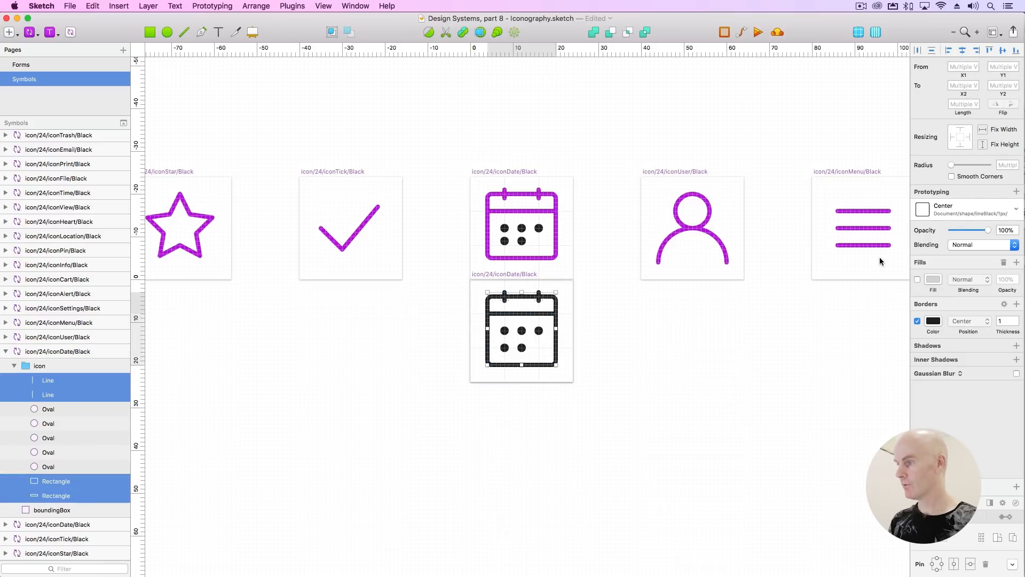
{"action": "left_click", "coordinate": [967, 209]}
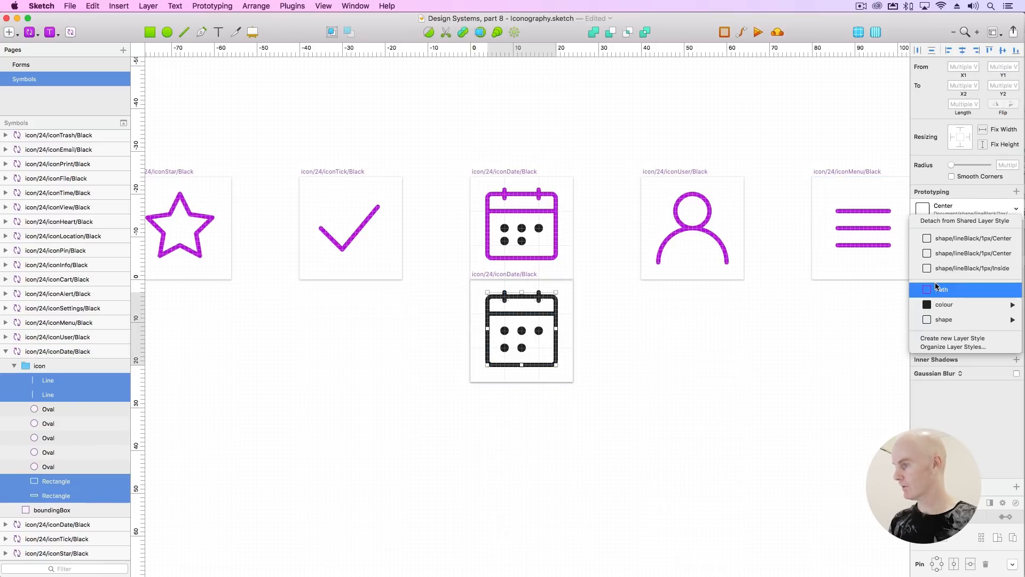
{"action": "left_click", "coordinate": [941, 289]}
{"action": "left_click", "coordinate": [645, 347]}
Fill the five date dots of the pasted calendar icon with the purple global colour.
{"action": "left_click", "coordinate": [540, 331], "text": "super"}
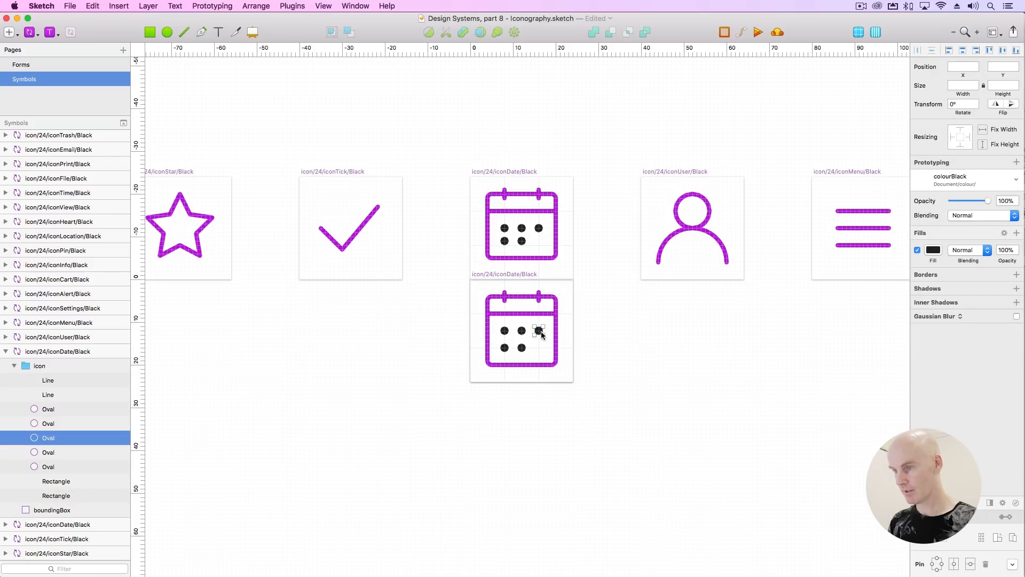
{"action": "left_click", "coordinate": [522, 332], "text": "shift+super"}
{"action": "left_click", "coordinate": [506, 331], "text": "shift+super"}
{"action": "left_click", "coordinate": [507, 348], "text": "shift+super"}
{"action": "left_click", "coordinate": [507, 349], "text": "shift+super"}
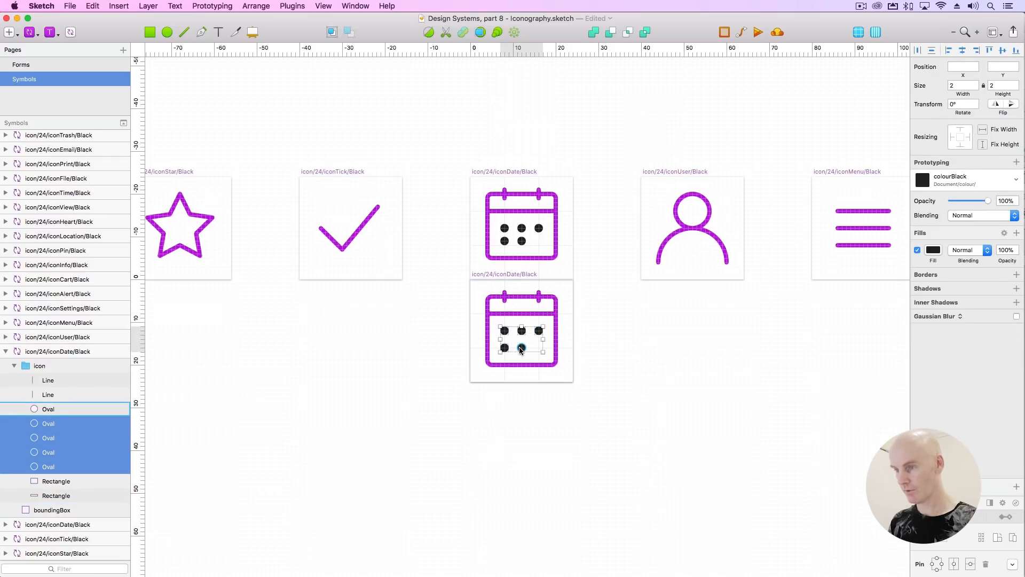
{"action": "left_click", "coordinate": [934, 250]}
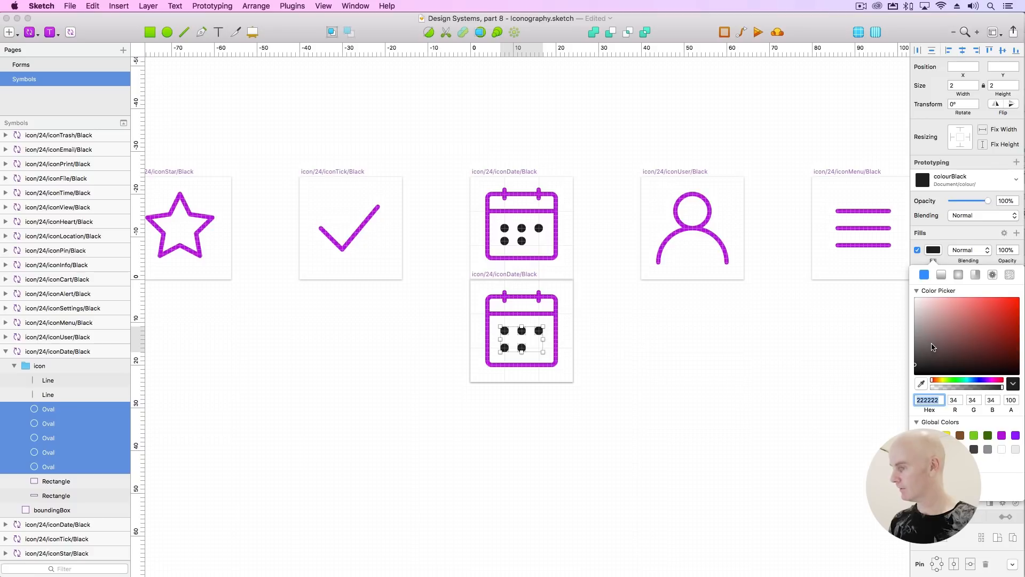
{"action": "left_click", "coordinate": [1002, 437]}
{"action": "left_click", "coordinate": [604, 336]}
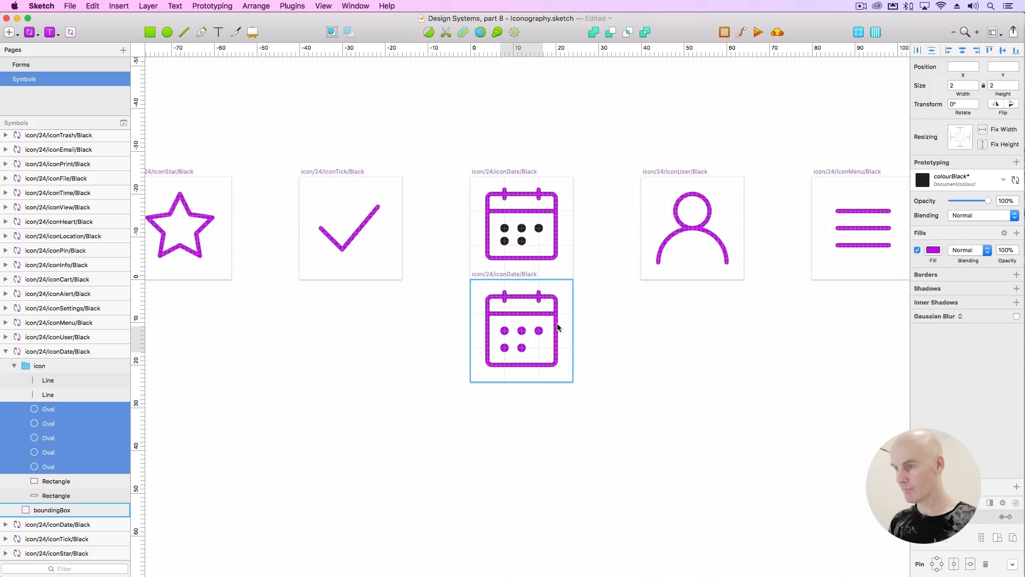
Detach the pasted calendar icon's two rectangles and two lines from their shared layer style.
{"action": "left_click", "coordinate": [555, 328]}
{"action": "left_click", "coordinate": [555, 327], "text": "super"}
{"action": "left_click", "coordinate": [555, 306], "text": "shift+super"}
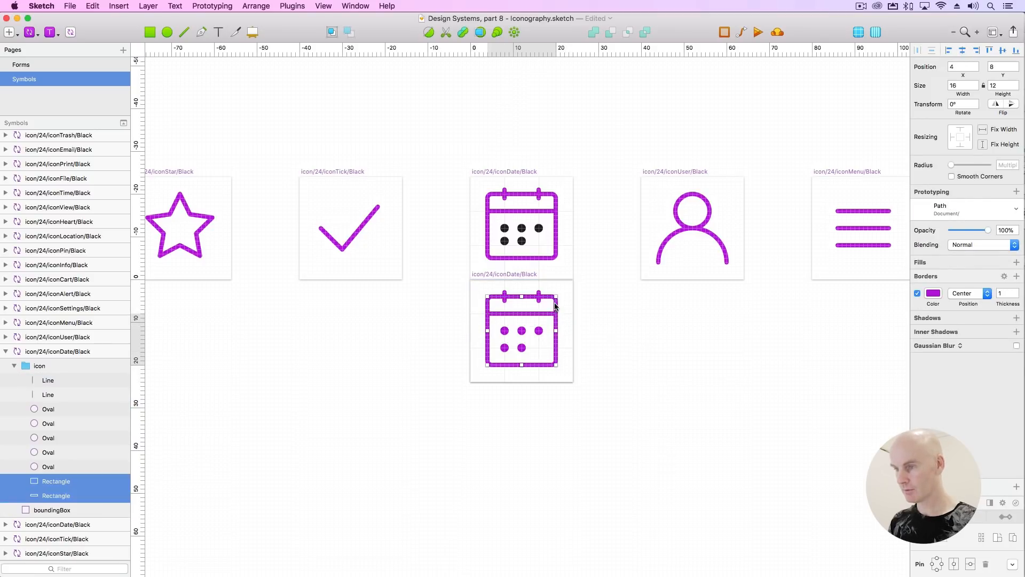
{"action": "left_click", "coordinate": [539, 297], "text": "shift+super"}
{"action": "left_click", "coordinate": [504, 297], "text": "shift+super"}
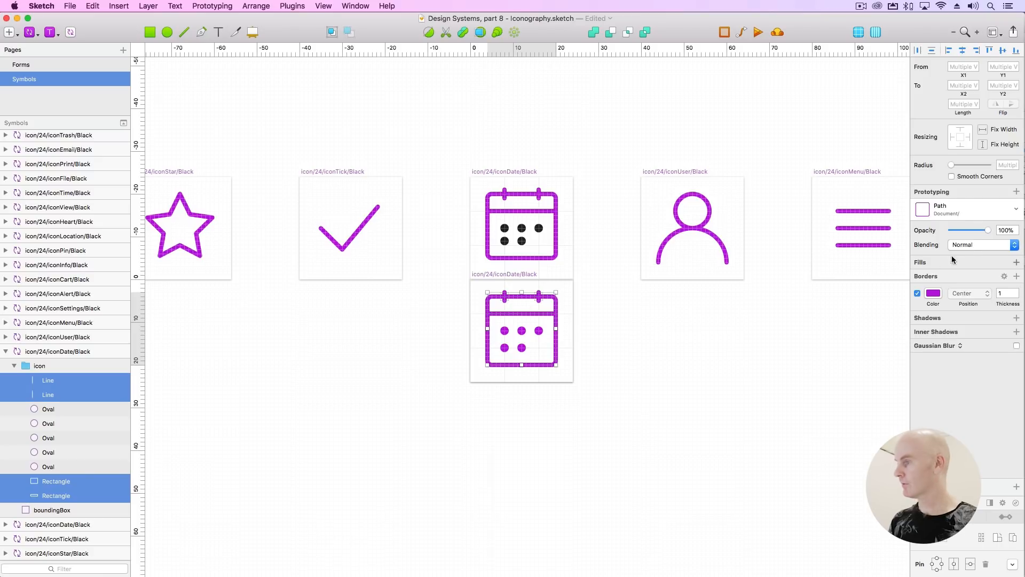
{"action": "left_click", "coordinate": [963, 207]}
{"action": "left_click", "coordinate": [946, 219]}
{"action": "left_click", "coordinate": [671, 368]}
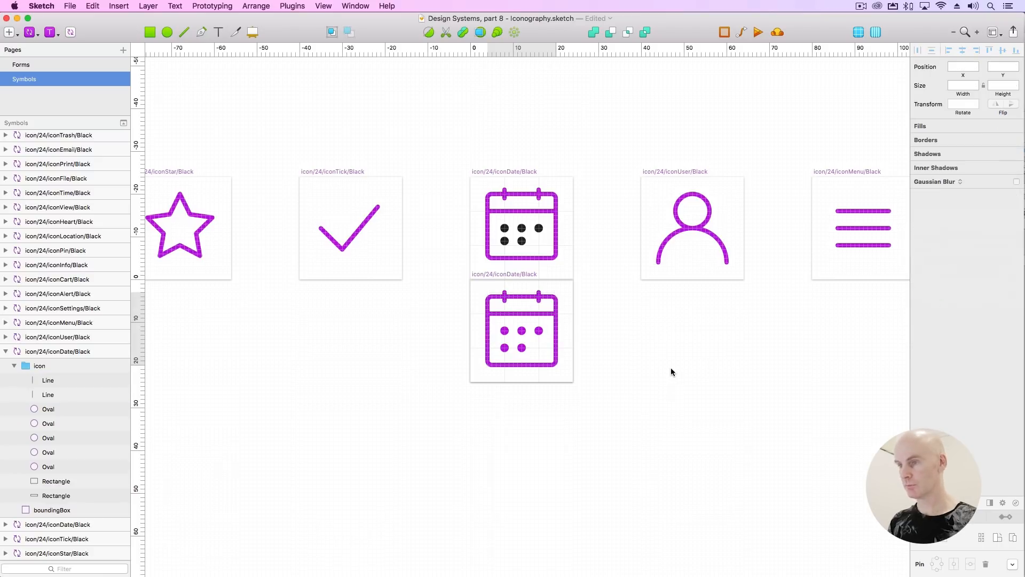
Delete the original iconDate symbol from the row and move the recoloured copy into its place.
{"action": "left_click", "coordinate": [505, 171]}
{"action": "key", "text": "BackSpace"}
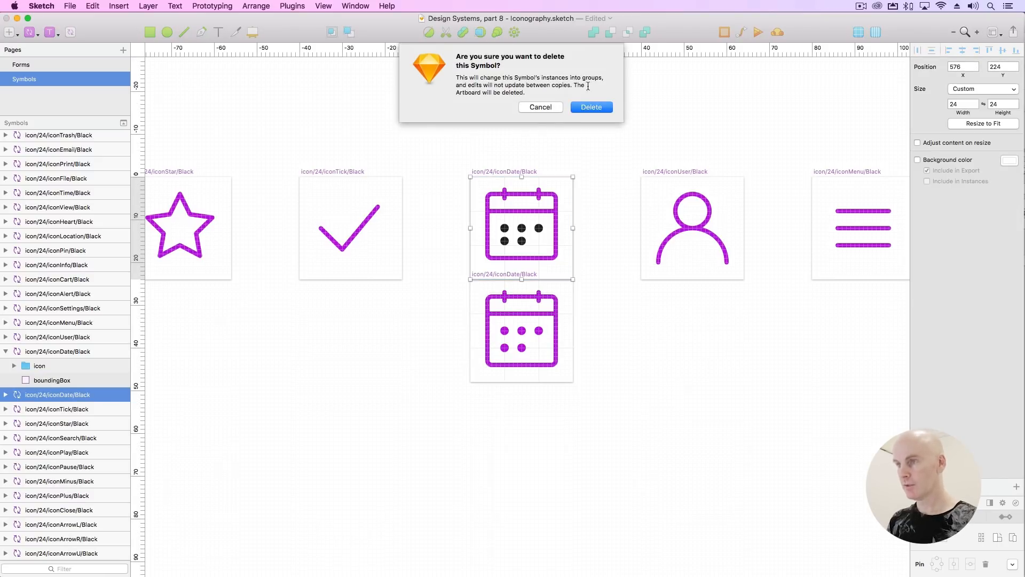
{"action": "left_click", "coordinate": [591, 107]}
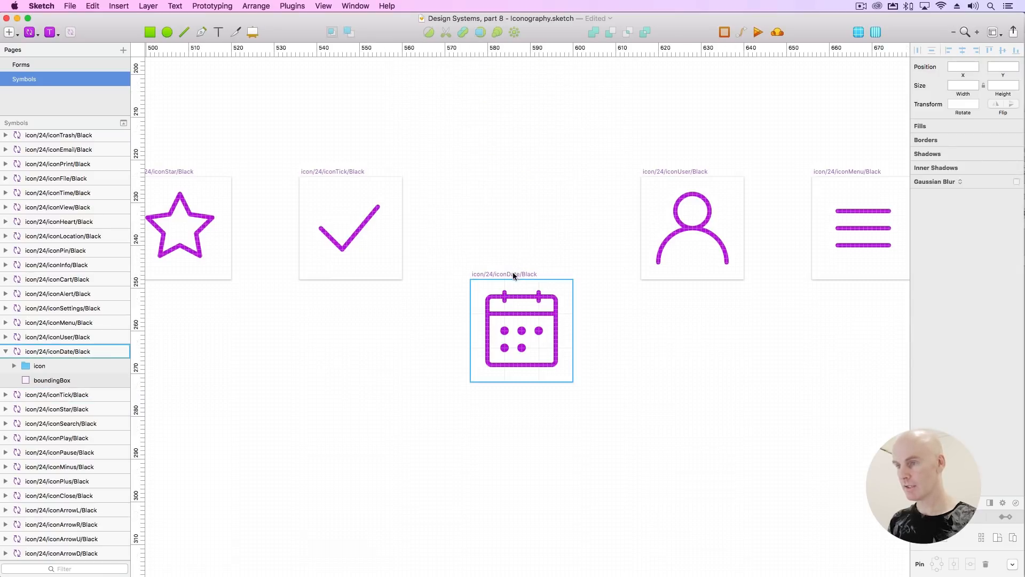
{"action": "left_click_drag", "start_coordinate": [513, 271], "coordinate": [513, 168]}
{"action": "left_click", "coordinate": [470, 162]}
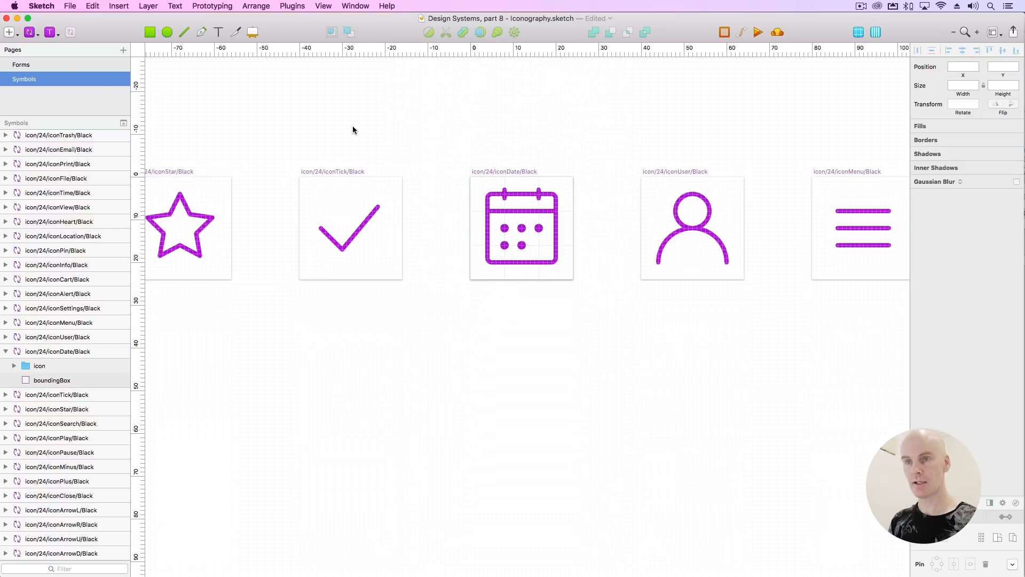
On the Forms page, replace the calendar icon group in the icon row with an iconDate/Black symbol instance.
{"action": "left_click", "coordinate": [62, 64]}
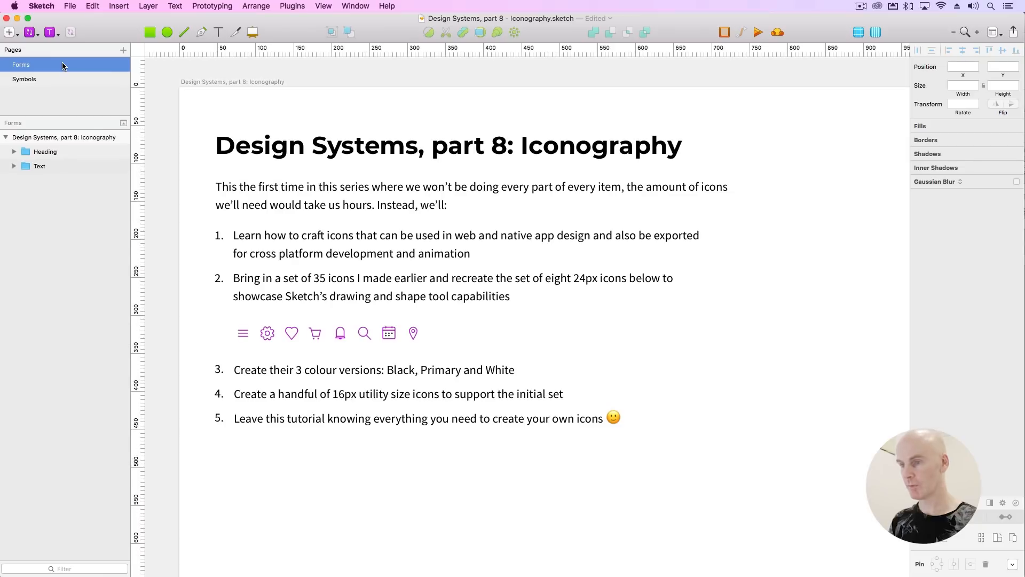
{"action": "left_click", "coordinate": [389, 329], "text": "super"}
{"action": "key", "text": "super+plus"}
{"action": "key", "text": "super+plus"}
{"action": "left_click_drag", "start_coordinate": [480, 257], "coordinate": [398, 212]}
{"action": "left_click", "coordinate": [459, 257]}
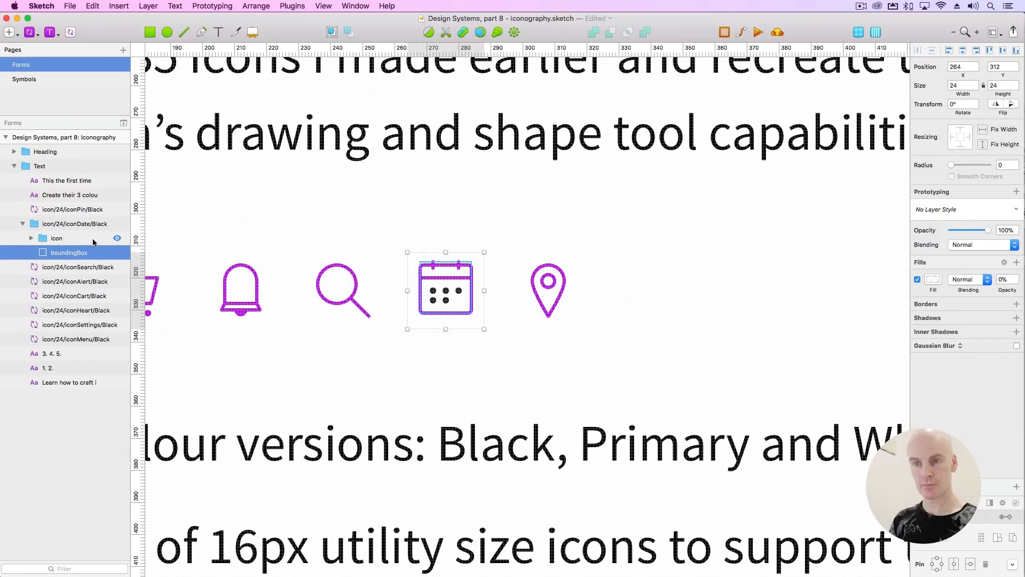
{"action": "left_click", "coordinate": [66, 223]}
{"action": "left_click", "coordinate": [31, 33]}
{"action": "mouse_move", "coordinate": [64, 49]}
{"action": "mouse_move", "coordinate": [155, 48]}
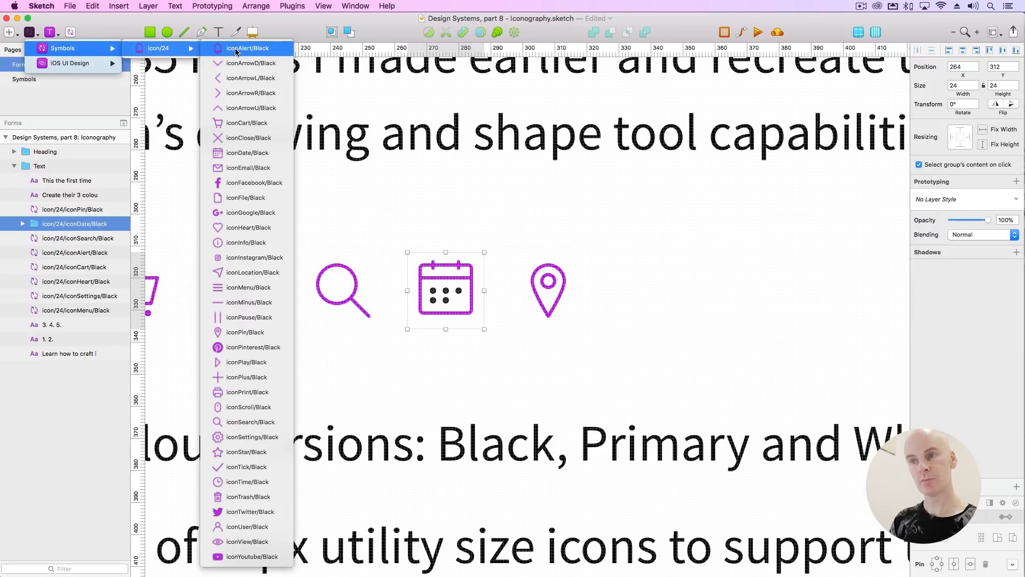
{"action": "left_click", "coordinate": [243, 152]}
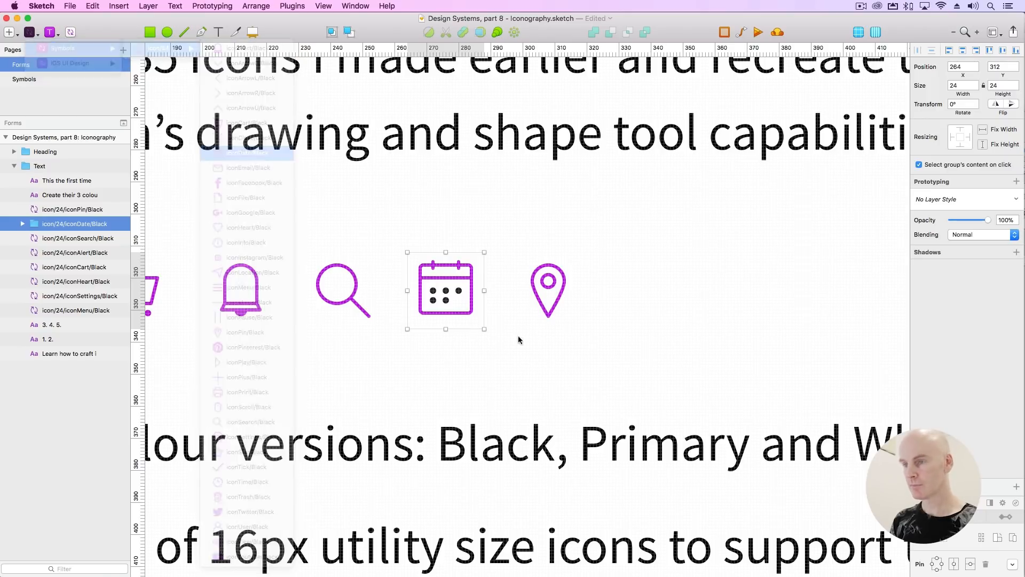
{"action": "left_click", "coordinate": [448, 291]}
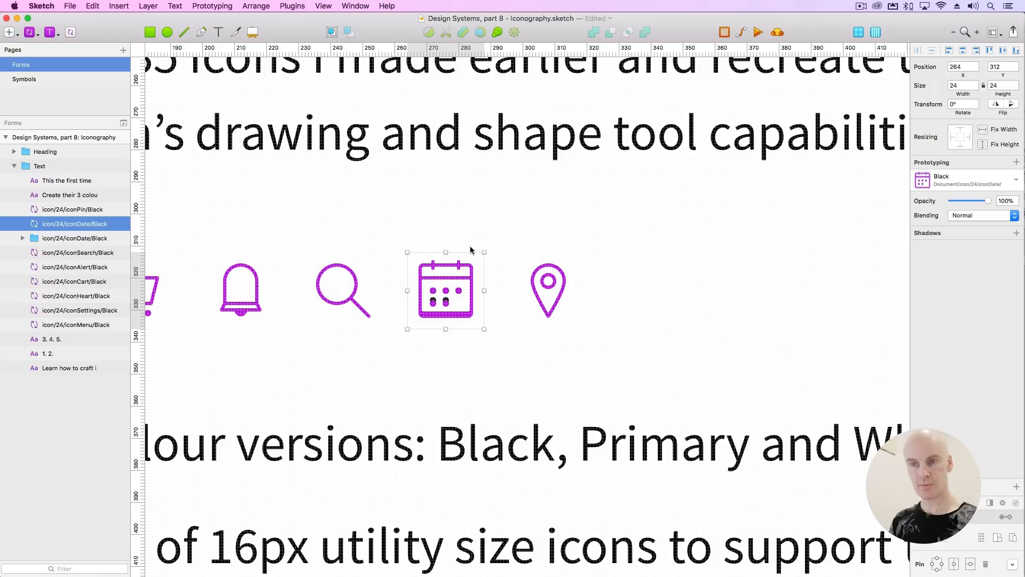
{"action": "left_click", "coordinate": [64, 238]}
{"action": "key", "text": "Delete"}
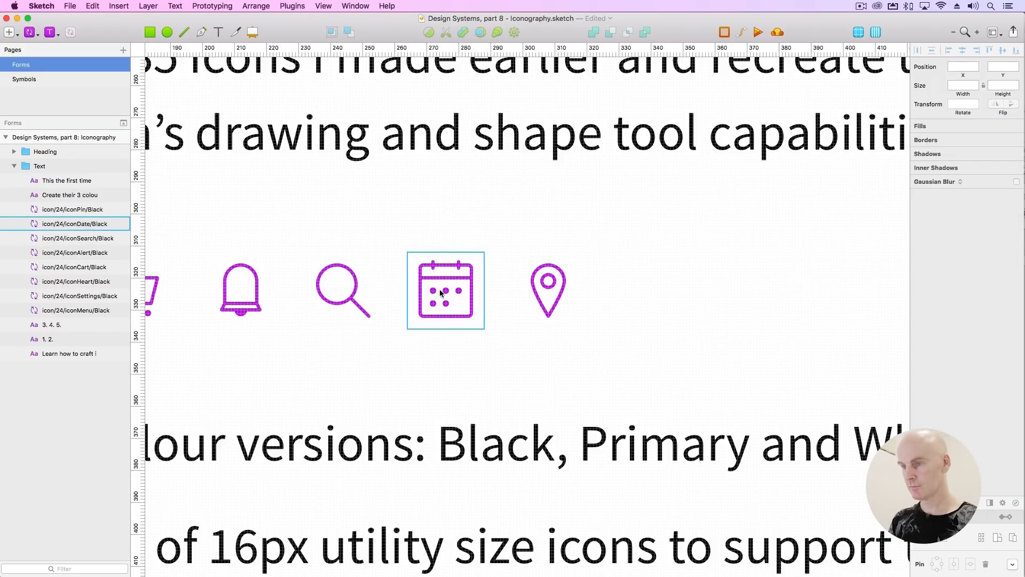
Try swapping the calendar symbol instance for iconHeart/Black, and undo the swap.
{"action": "left_click", "coordinate": [441, 293]}
{"action": "left_click", "coordinate": [954, 182]}
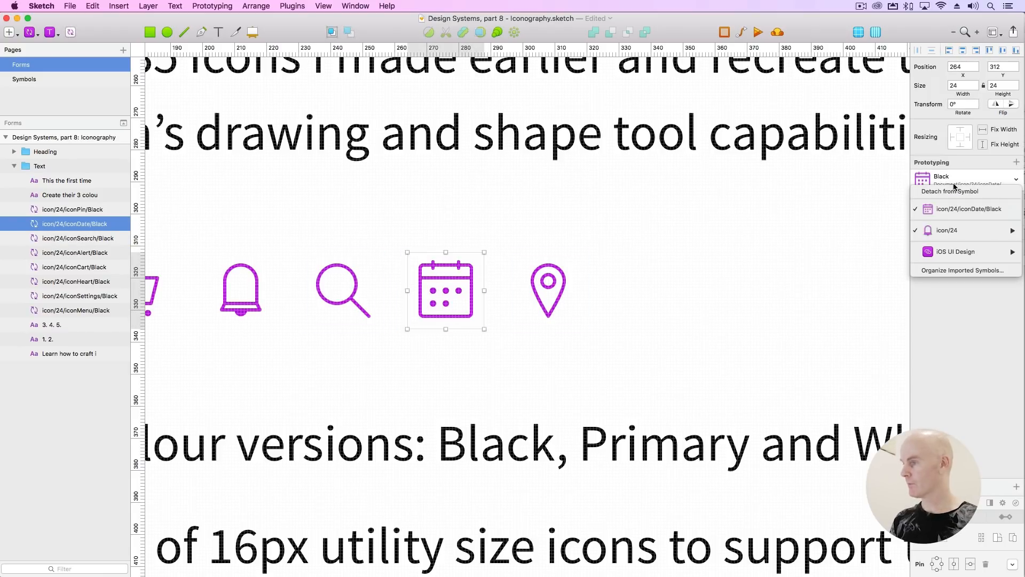
{"action": "mouse_move", "coordinate": [953, 229]}
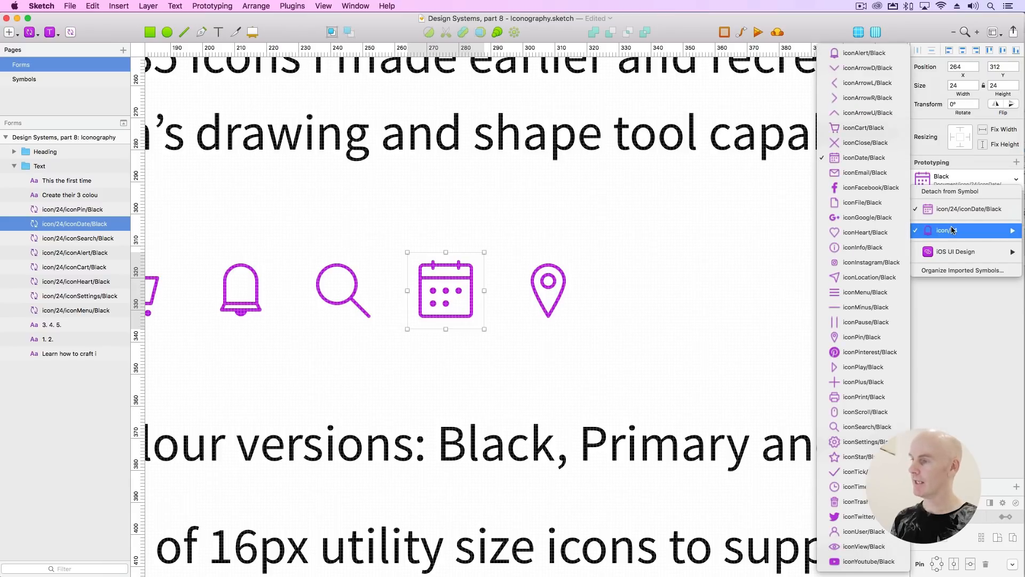
{"action": "left_click", "coordinate": [838, 236]}
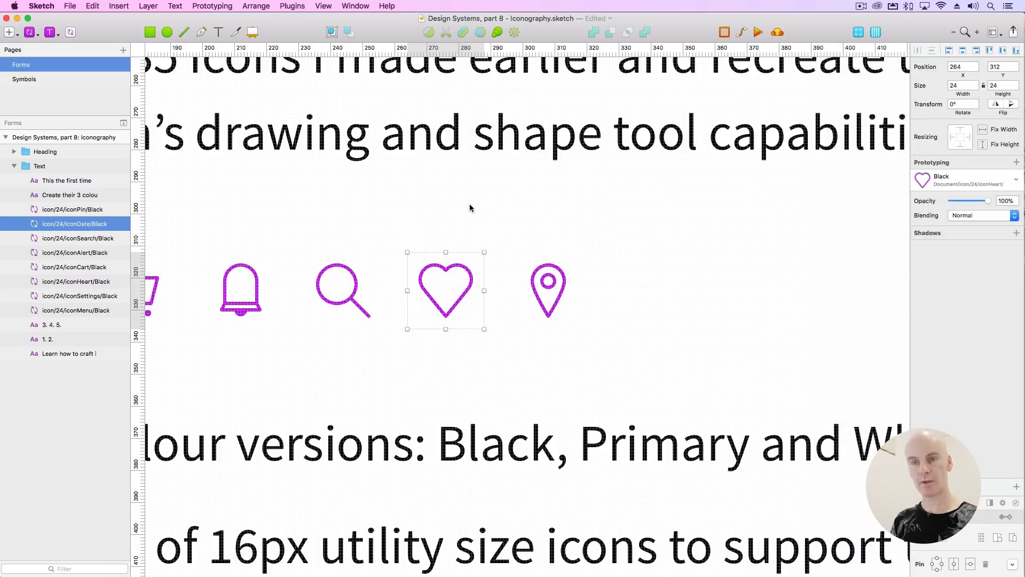
{"action": "key", "text": "super+z"}
{"action": "left_click", "coordinate": [461, 204]}
On the Symbols page, copy all the 24px icon symbols from iconArrowD/Black through iconGoogle/Black.
{"action": "scroll", "coordinate": [460, 205], "scroll_direction": "down", "scroll_amount": 5}
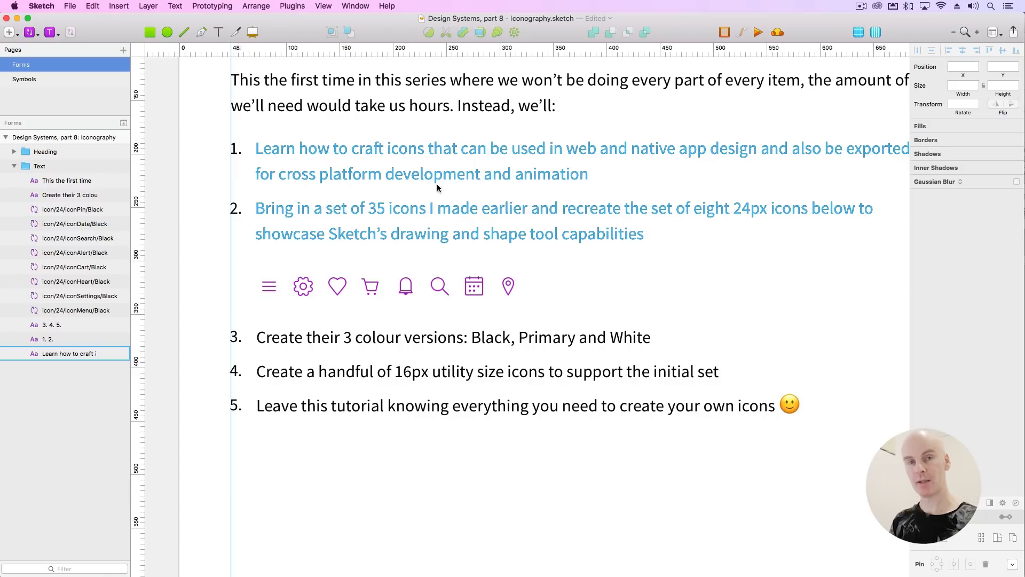
{"action": "left_click", "coordinate": [50, 79]}
{"action": "left_click", "coordinate": [336, 171]}
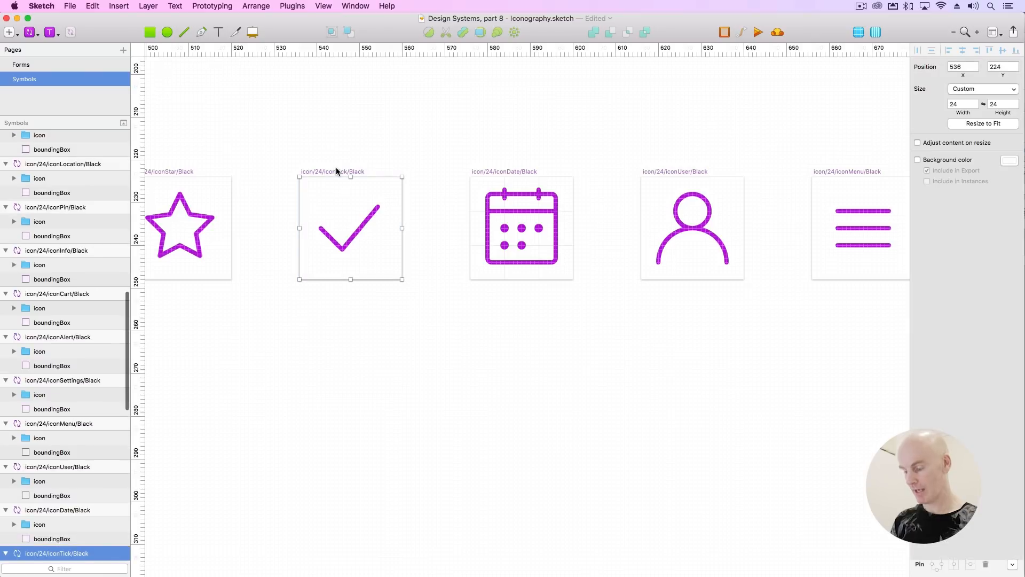
{"action": "key", "text": "super+1"}
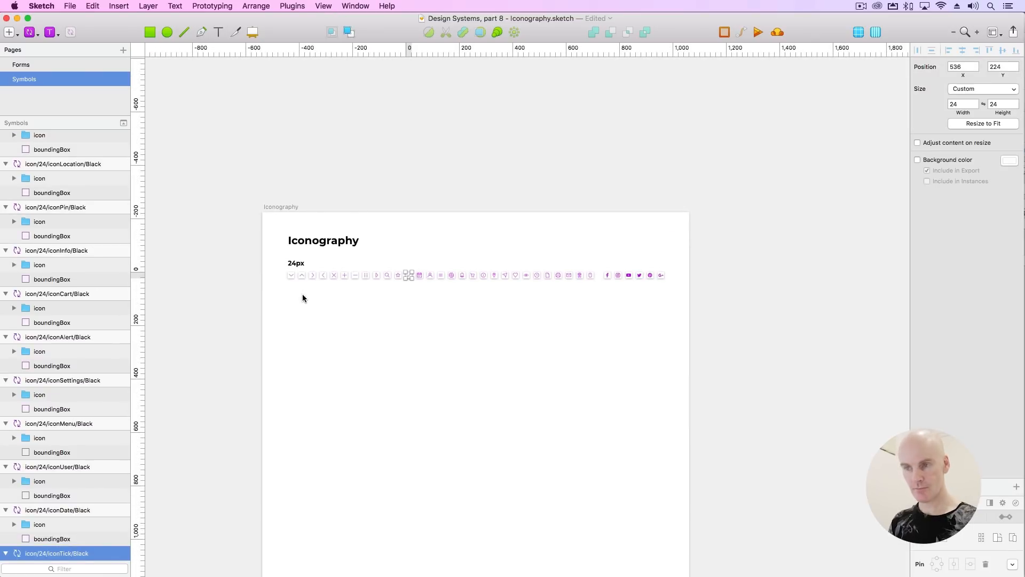
{"action": "left_click", "coordinate": [291, 275]}
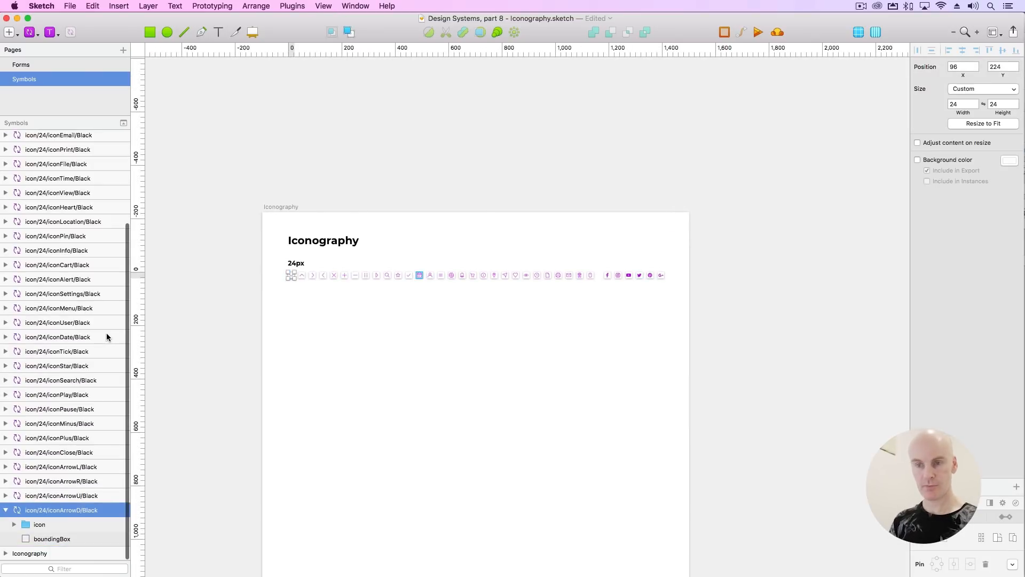
{"action": "left_click", "coordinate": [6, 510]}
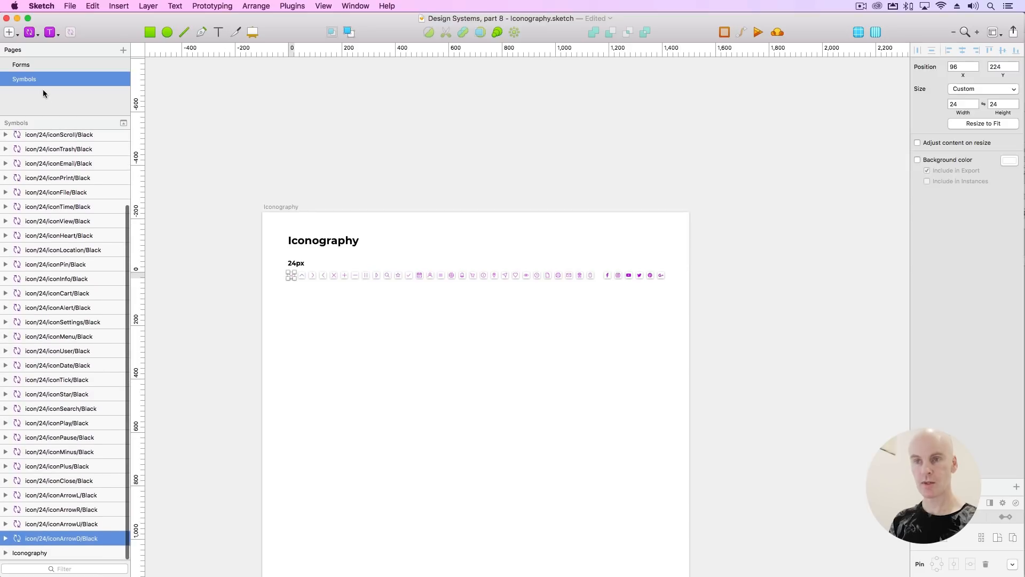
{"action": "scroll", "coordinate": [85, 176], "scroll_direction": "up", "scroll_amount": 5}
{"action": "left_click", "coordinate": [68, 137], "text": "shift"}
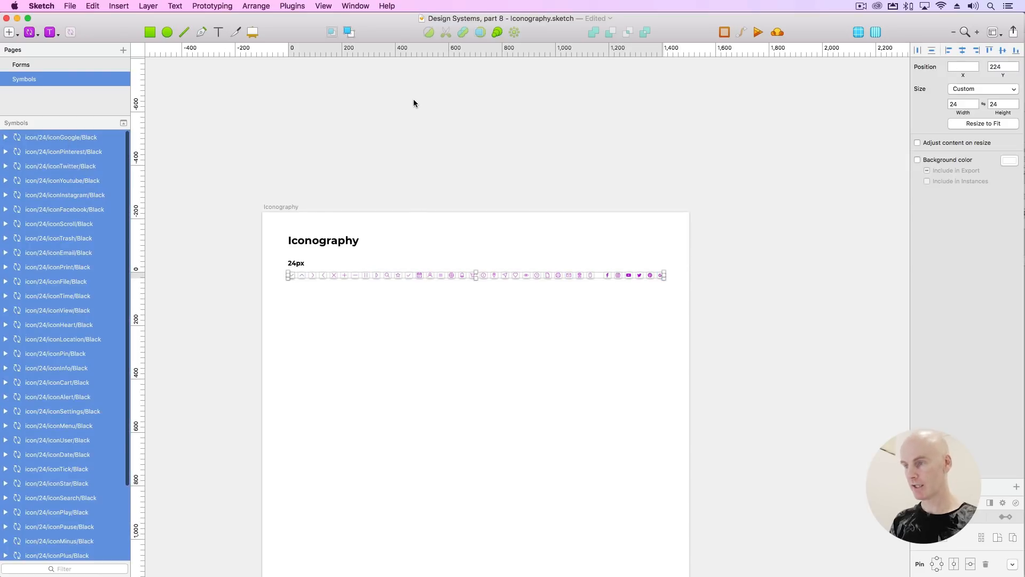
{"action": "key", "text": "super+c"}
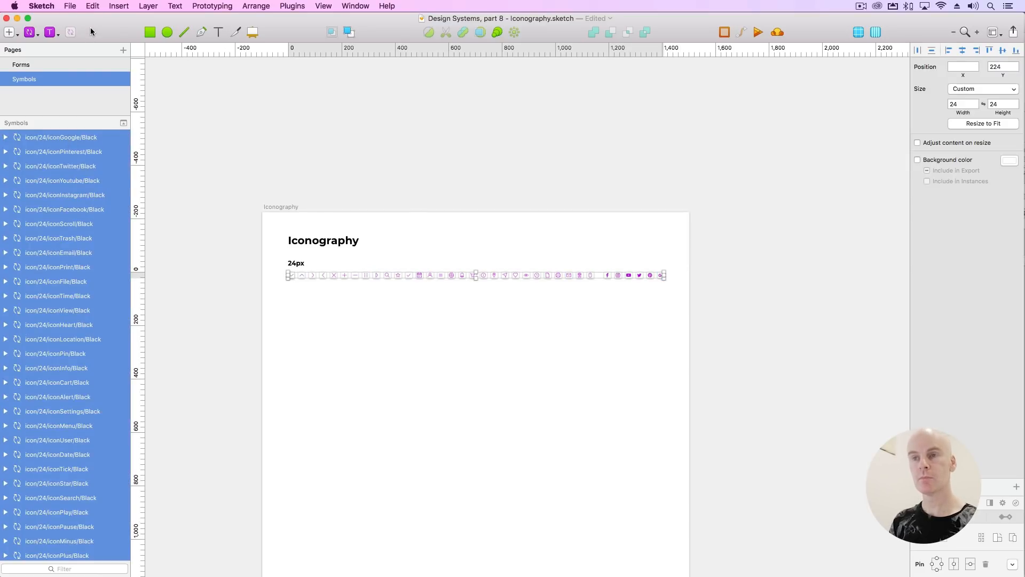
Switch to the Dezin System - Global (Iconography) document and paste the copied icon symbols on its Symbols page.
{"action": "key", "text": "super+minus"}
{"action": "key", "text": "super+minus"}
{"action": "key", "text": "super+minus"}
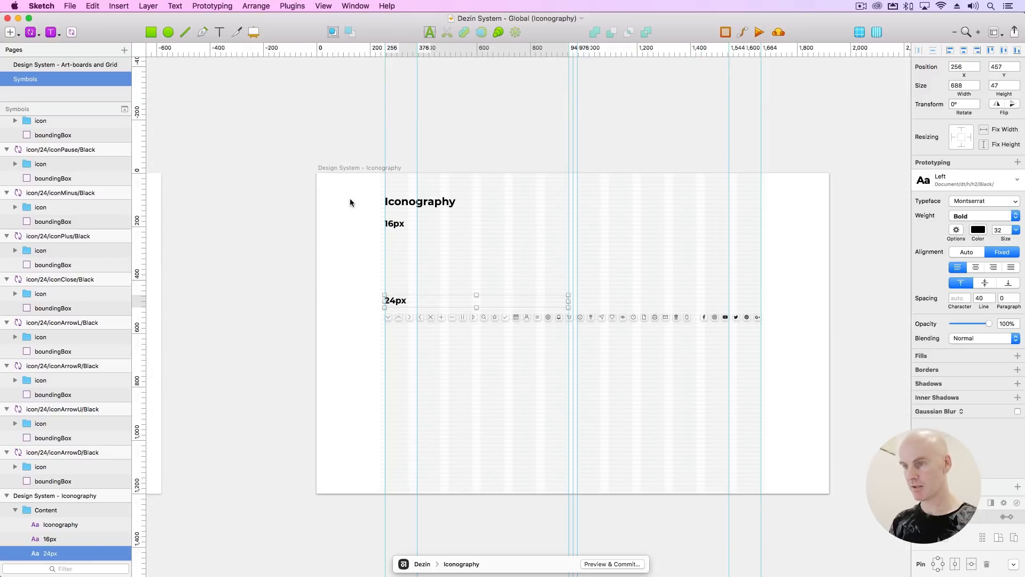
{"action": "left_click_drag", "start_coordinate": [431, 237], "coordinate": [332, 142]}
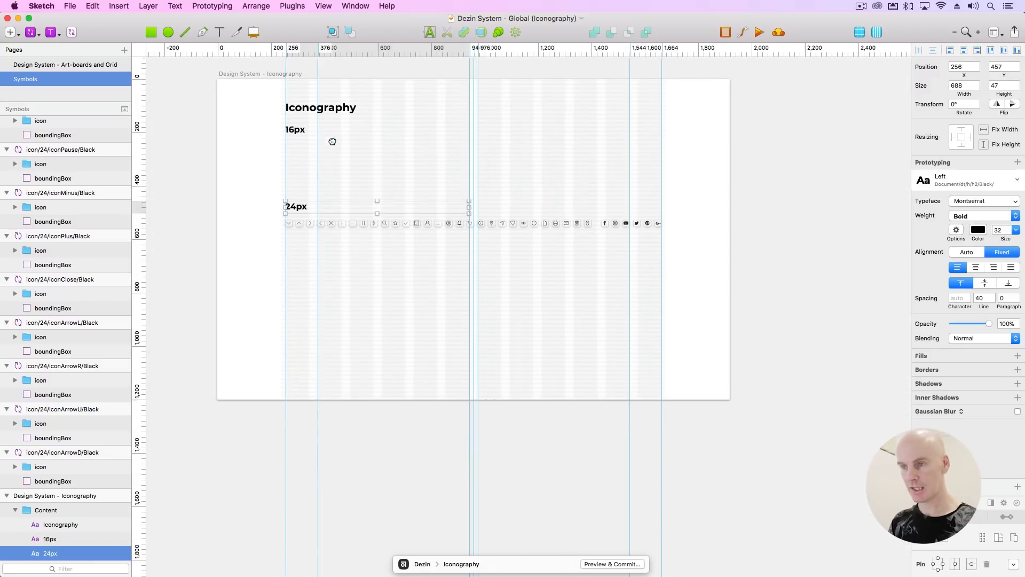
{"action": "left_click", "coordinate": [315, 268]}
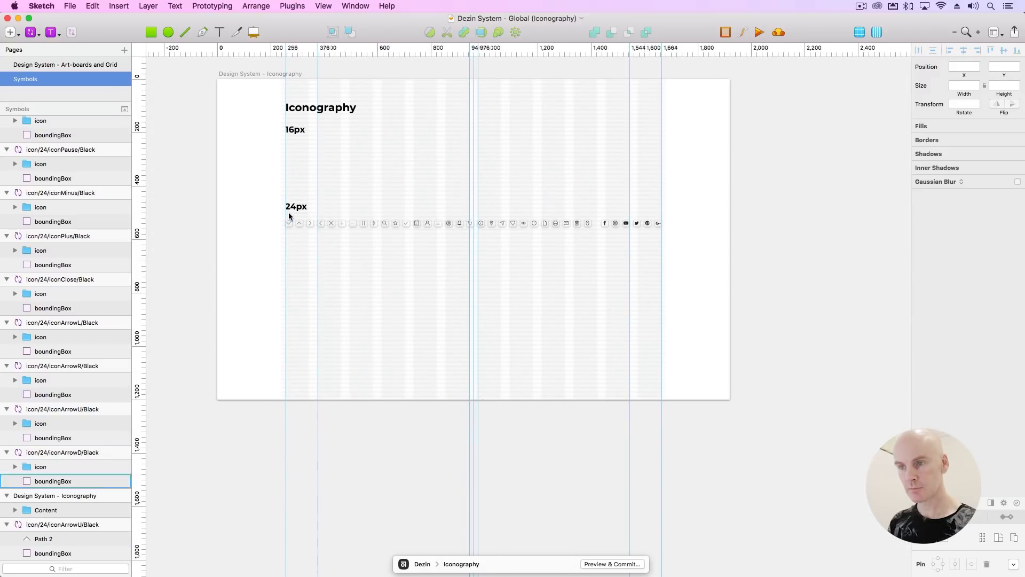
{"action": "left_click", "coordinate": [659, 215]}
{"action": "key", "text": "super+period"}
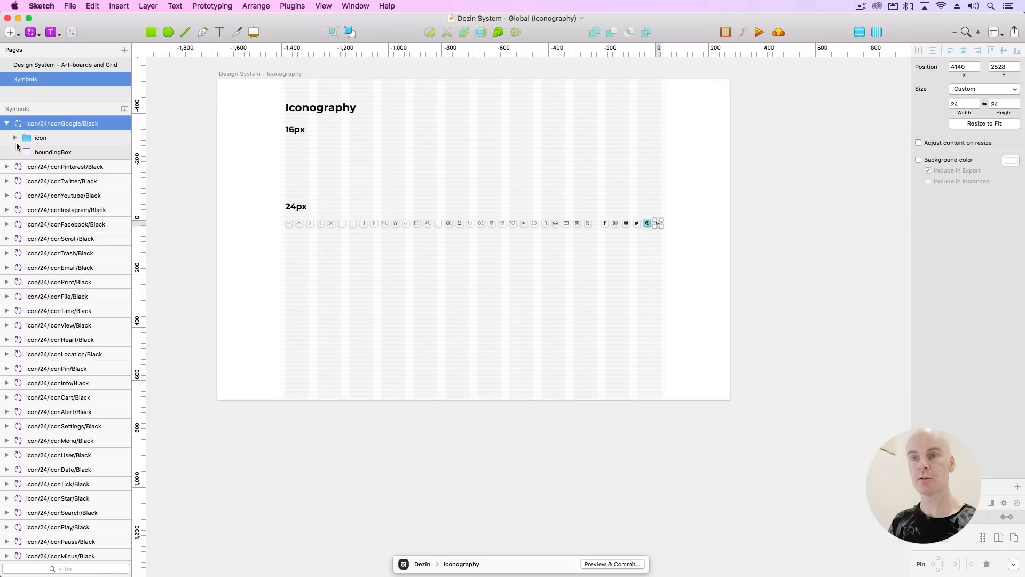
{"action": "left_click", "coordinate": [7, 124]}
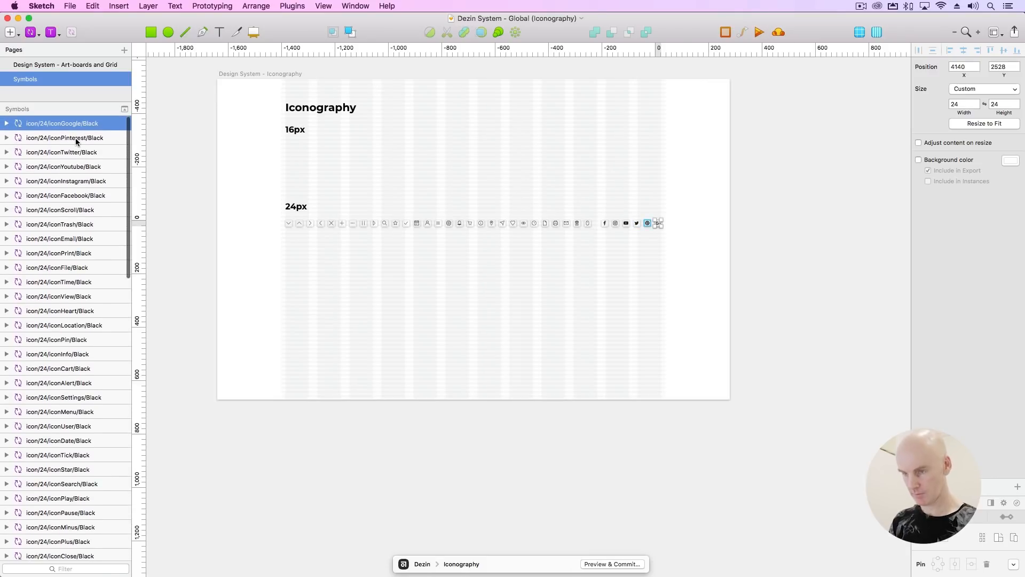
{"action": "key", "text": "super+v"}
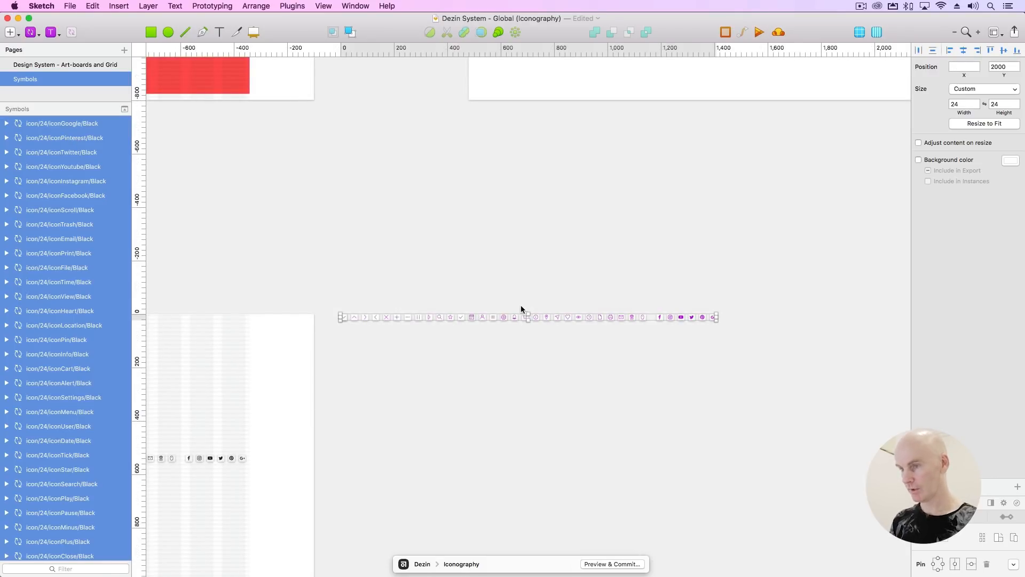
Move the pasted purple icon row beneath the black 24px row on the Iconography artboard, aligning their first icons.
{"action": "scroll", "coordinate": [521, 308], "scroll_direction": "left", "scroll_amount": 10}
{"action": "scroll", "coordinate": [521, 308], "scroll_direction": "down", "scroll_amount": 5}
{"action": "left_click_drag", "start_coordinate": [645, 145], "coordinate": [444, 274]}
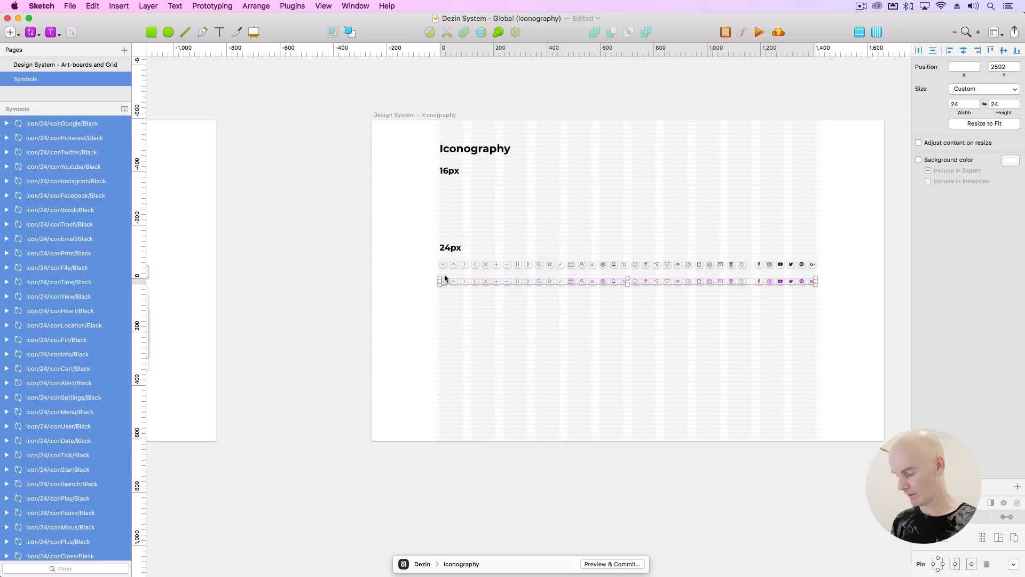
{"action": "scroll", "coordinate": [444, 274], "scroll_direction": "up", "scroll_amount": 10}
{"action": "scroll", "coordinate": [444, 274], "scroll_direction": "left", "scroll_amount": 15}
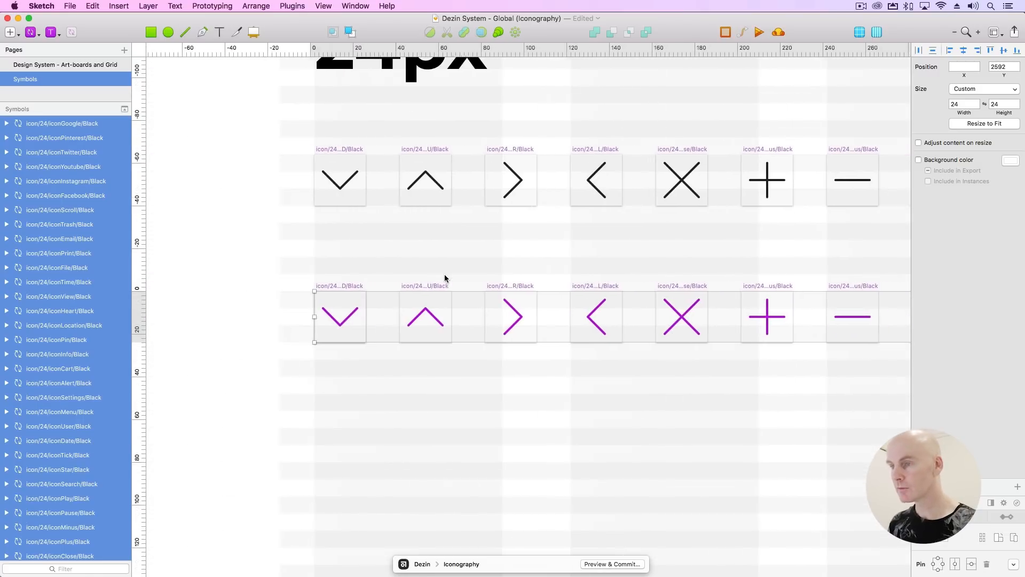
{"action": "key", "text": "shift+Up"}
{"action": "key", "text": "shift+Up"}
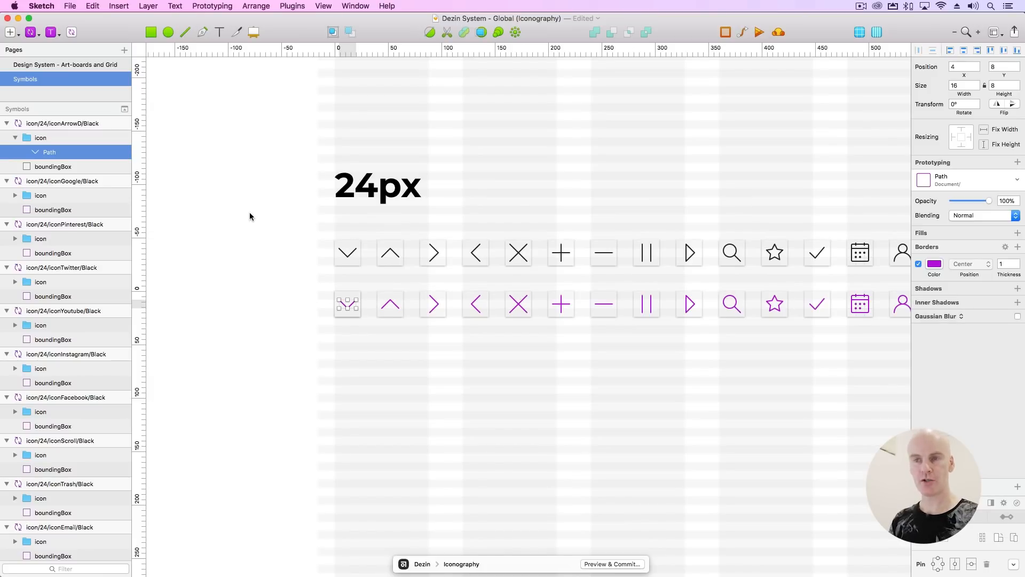
Examine the layer style and border of the path inside the pasted purple down-arrow icon.
{"action": "left_click", "coordinate": [249, 216]}
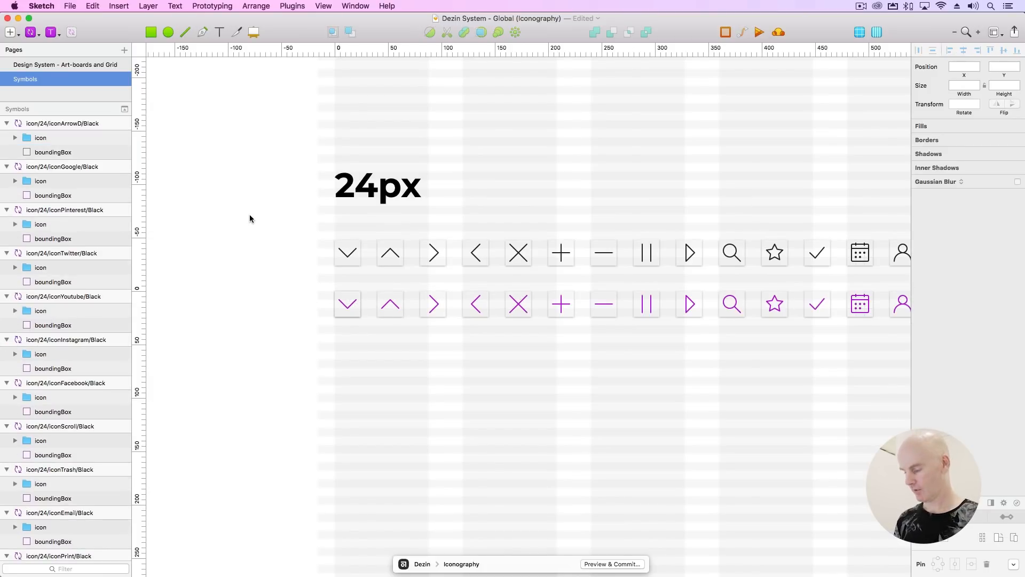
{"action": "key", "text": "super+minus"}
{"action": "scroll", "coordinate": [440, 233], "scroll_direction": "right", "scroll_amount": 5}
{"action": "left_click", "coordinate": [280, 277]}
{"action": "left_click", "coordinate": [265, 268]}
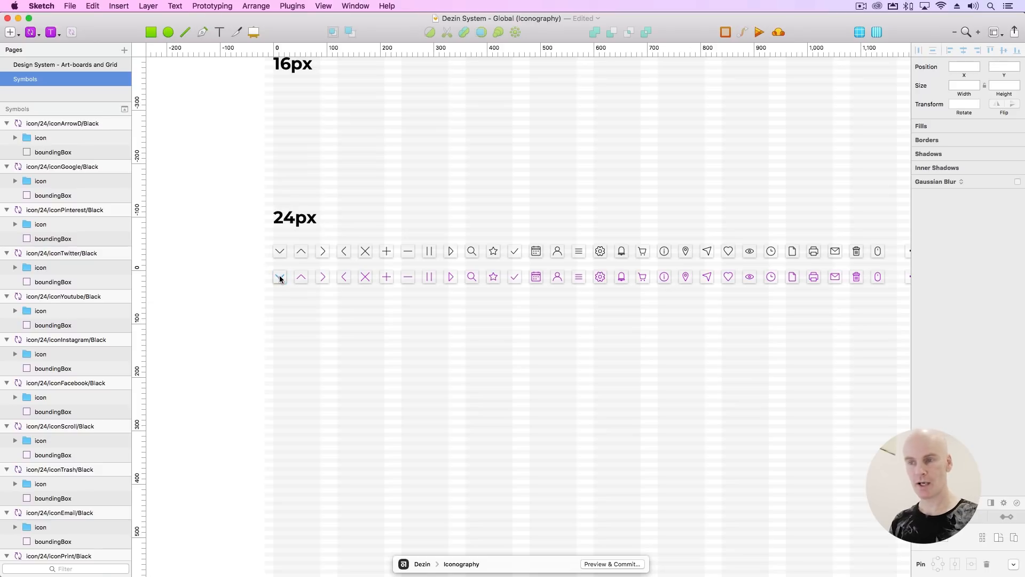
{"action": "double_click", "coordinate": [280, 277]}
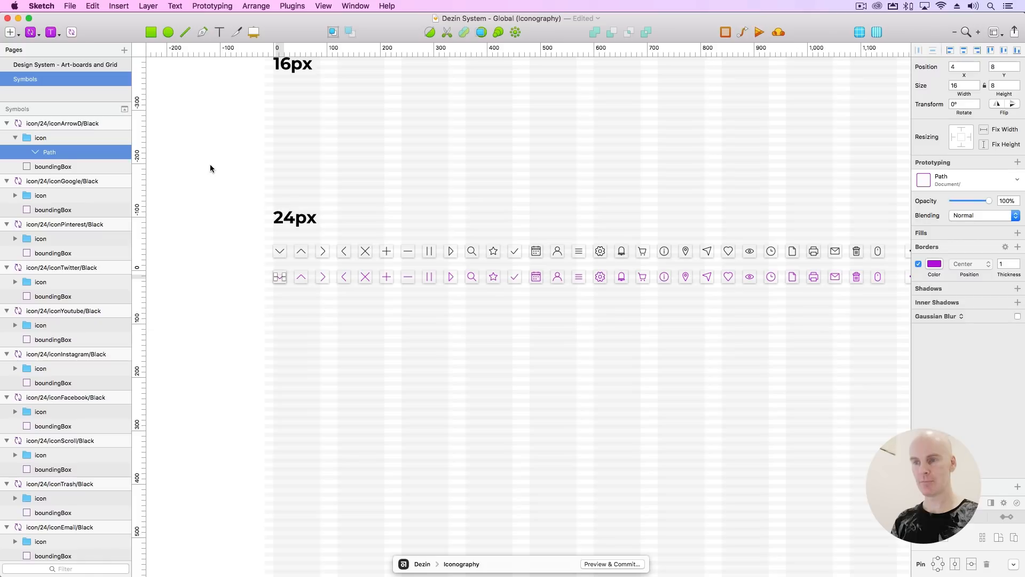
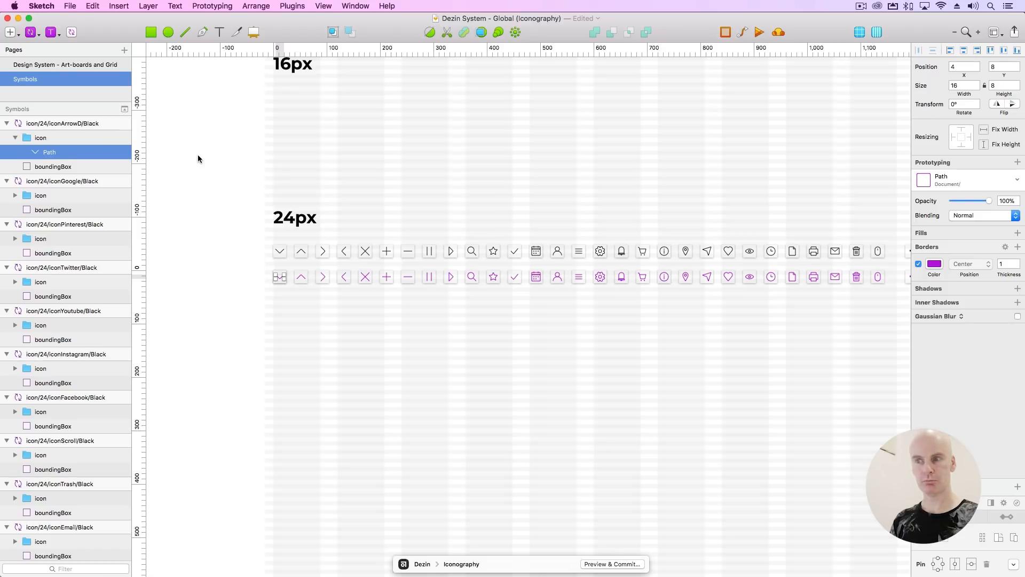
In the Design Systems, part 8 - Iconography document, select all layers sharing the path's border colour and create the layer style Path 2 from them.
{"action": "left_click", "coordinate": [197, 155]}
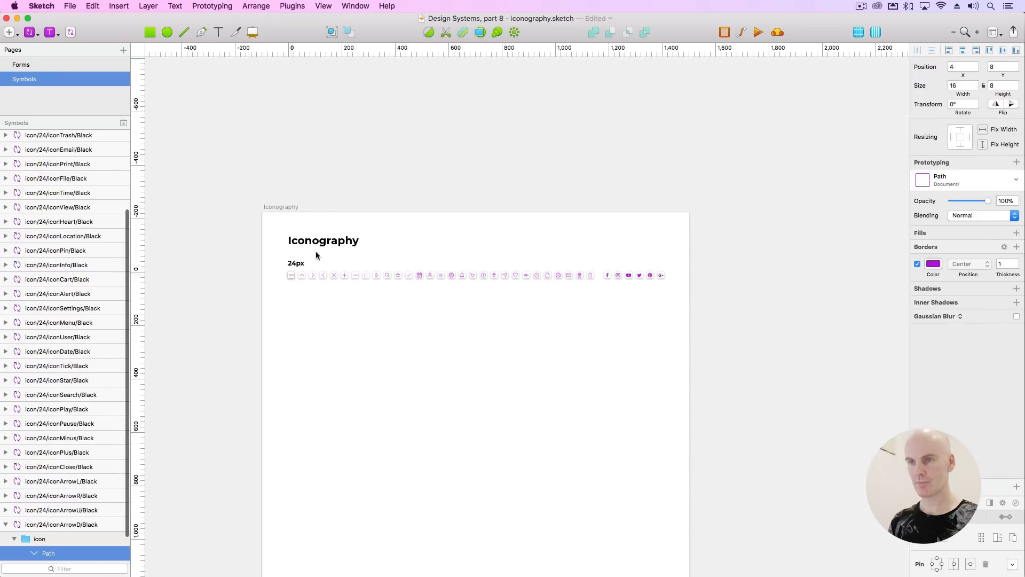
{"action": "mouse_move", "coordinate": [282, 2]}
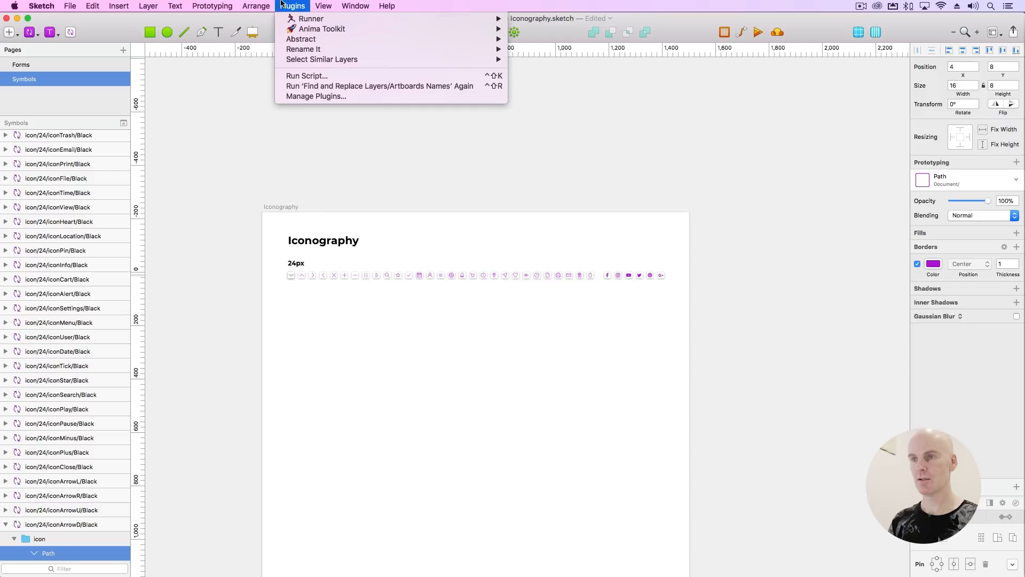
{"action": "mouse_move", "coordinate": [329, 61]}
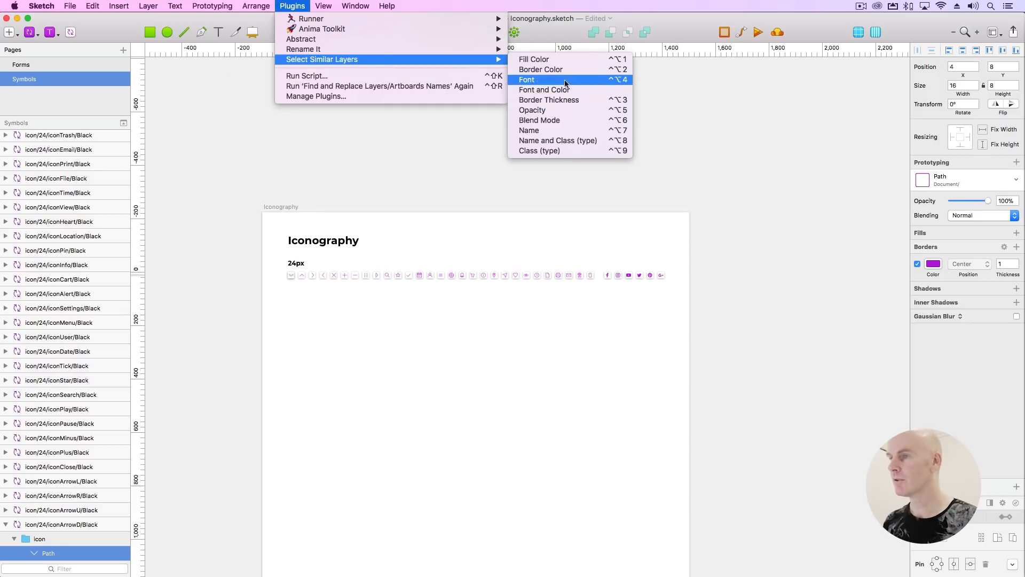
{"action": "left_click", "coordinate": [550, 69]}
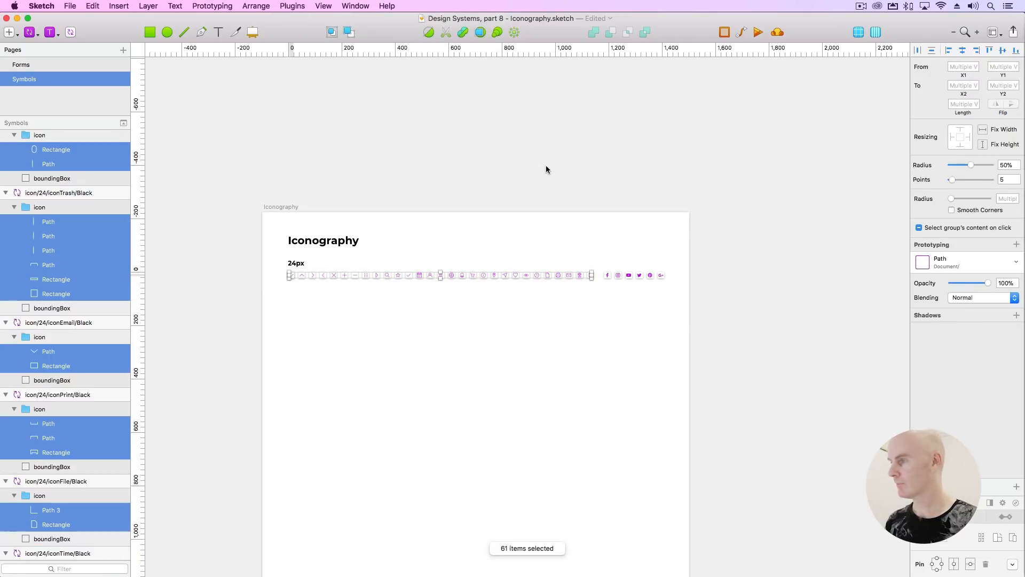
{"action": "left_click", "coordinate": [951, 265]}
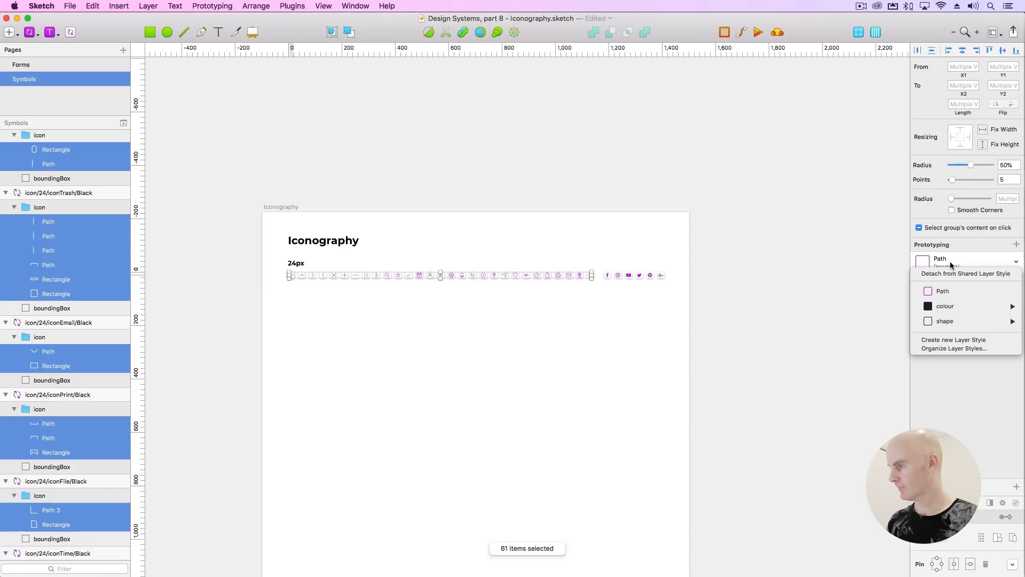
{"action": "left_click", "coordinate": [950, 340]}
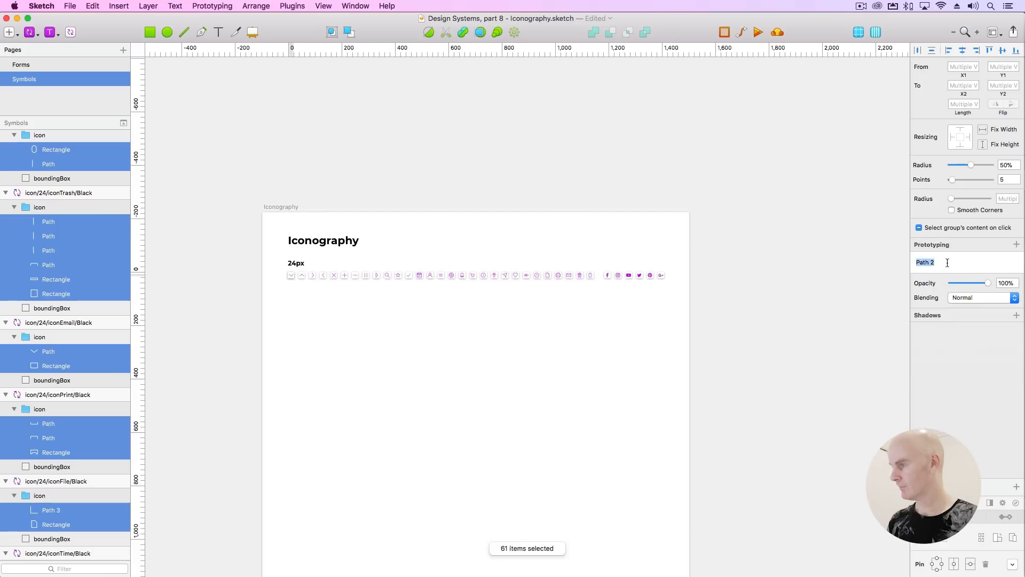
{"action": "key", "text": "Return"}
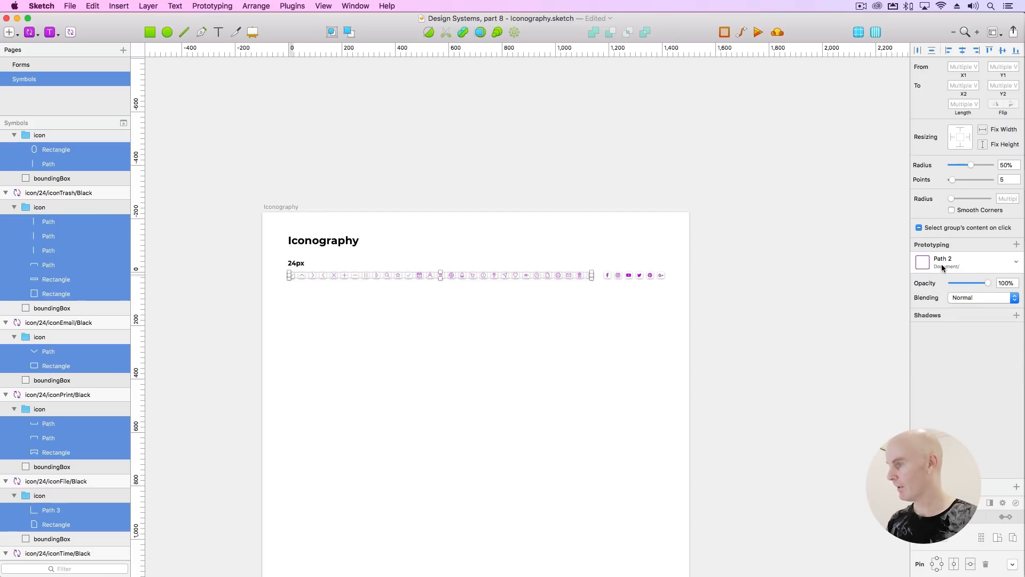
Change the down-arrow path's border colour to yellow with RGB 255, 236, 0.
{"action": "left_click", "coordinate": [291, 293]}
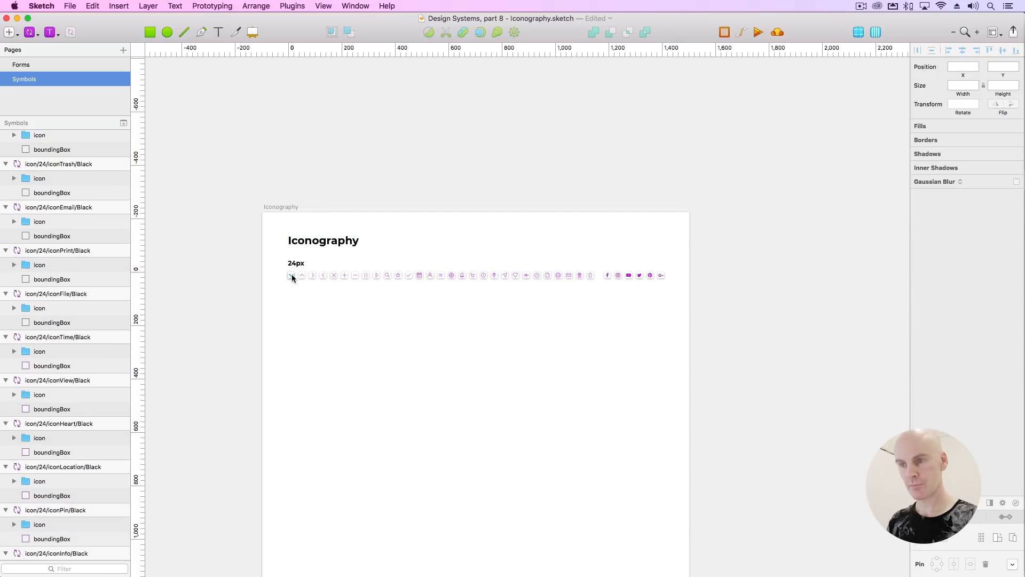
{"action": "left_click", "coordinate": [291, 275], "text": "super"}
{"action": "key", "text": "super+plus"}
{"action": "left_click_drag", "start_coordinate": [676, 345], "coordinate": [325, 214]}
{"action": "key", "text": "super+plus"}
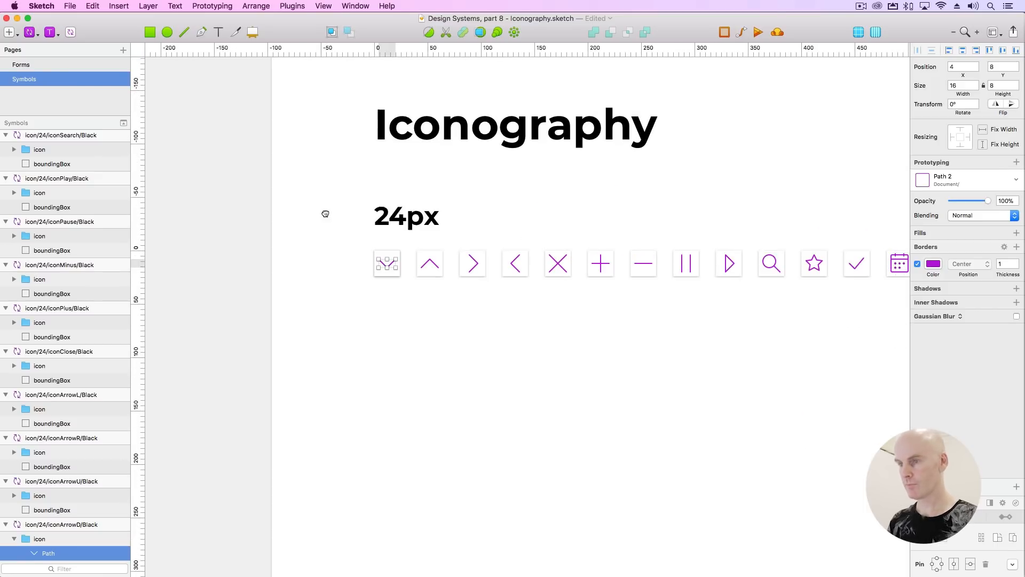
{"action": "left_click", "coordinate": [934, 264]}
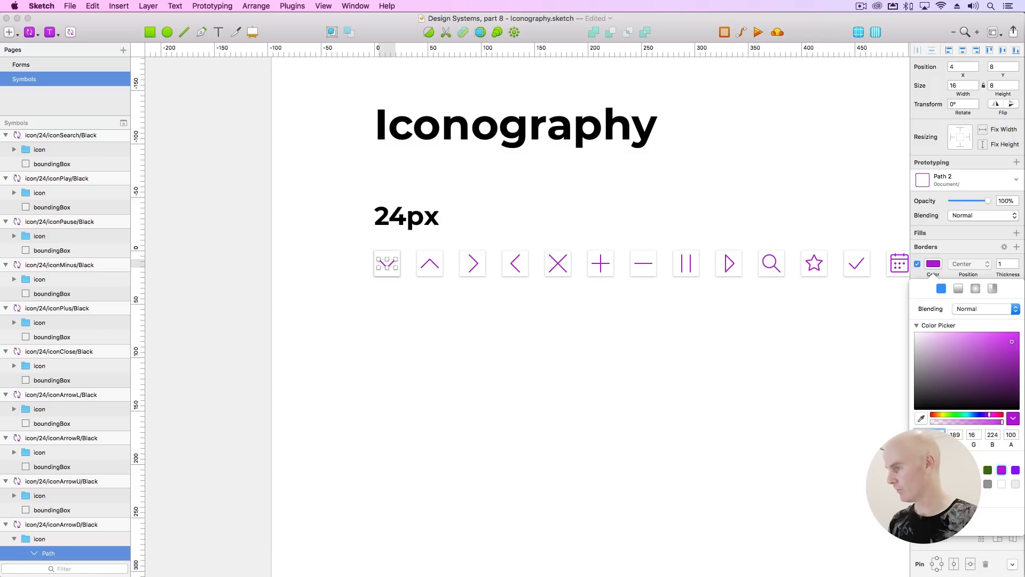
{"action": "left_click", "coordinate": [941, 415]}
{"action": "left_click_drag", "start_coordinate": [980, 354], "coordinate": [1024, 314]}
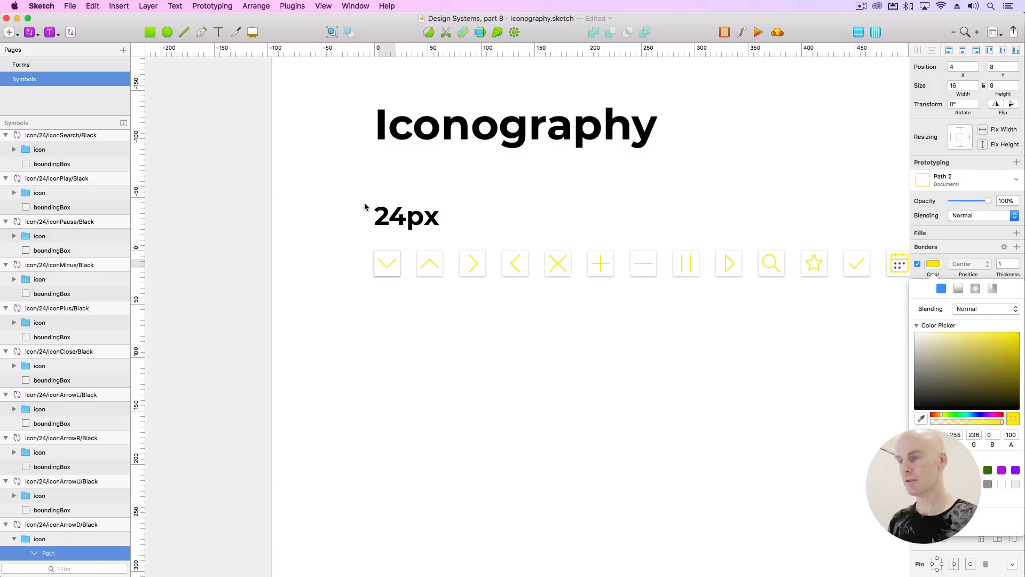
Select one of the purple dots in the calendar icon and extend the selection to all layers with the same fill colour.
{"action": "left_click", "coordinate": [508, 206]}
{"action": "scroll", "coordinate": [623, 214], "scroll_direction": "right", "scroll_amount": 1}
{"action": "scroll", "coordinate": [623, 214], "scroll_direction": "right", "scroll_amount": 10}
{"action": "double_click", "coordinate": [380, 256]}
{"action": "scroll", "coordinate": [380, 256], "scroll_direction": "up", "scroll_amount": 5}
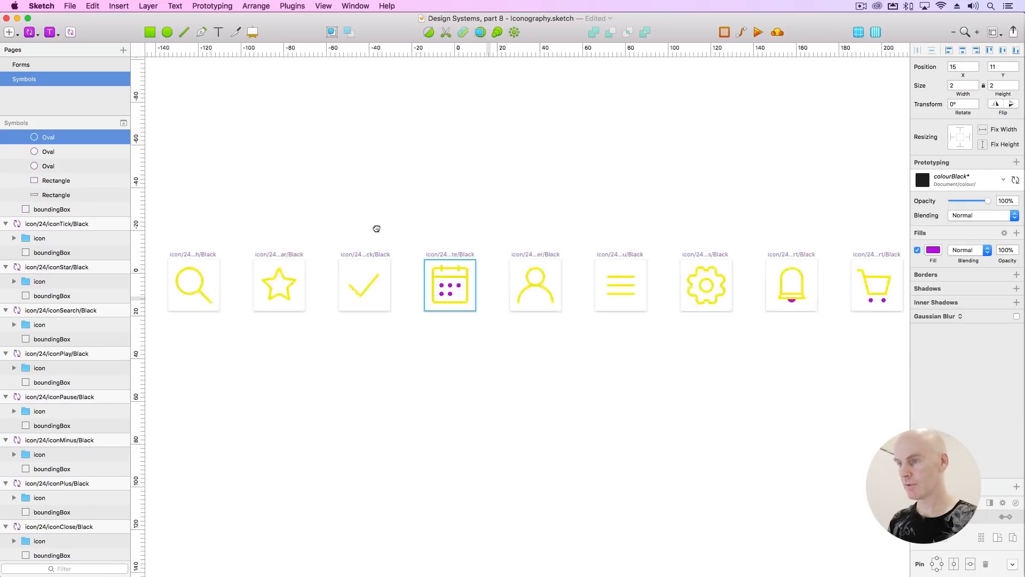
{"action": "left_click", "coordinate": [292, 6]}
{"action": "mouse_move", "coordinate": [315, 60]}
{"action": "left_click", "coordinate": [459, 61]}
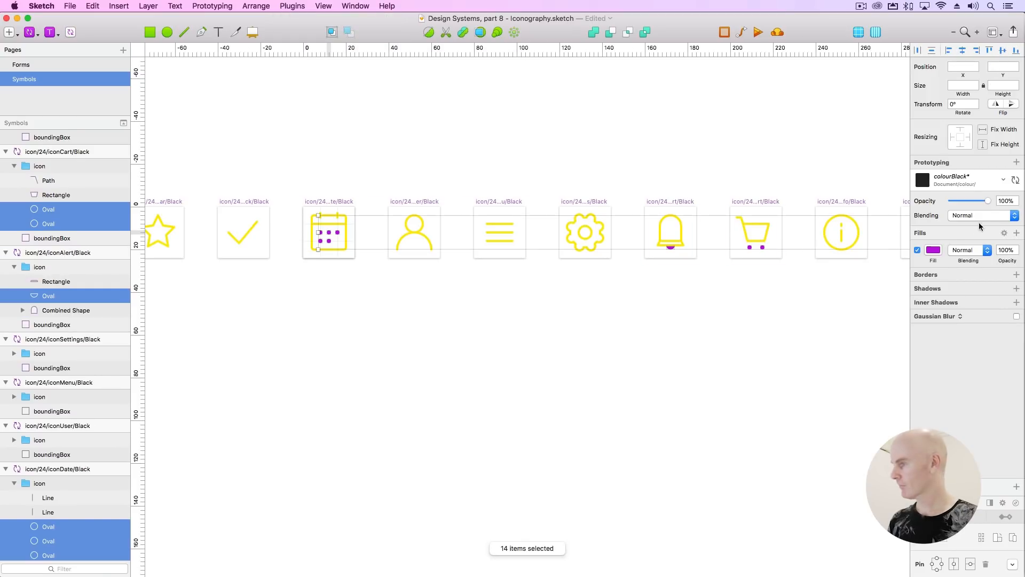
Detach the selected filled shapes from their shared layer style and set their fill to yellow FFEC00.
{"action": "left_click", "coordinate": [994, 179]}
{"action": "left_click", "coordinate": [936, 192]}
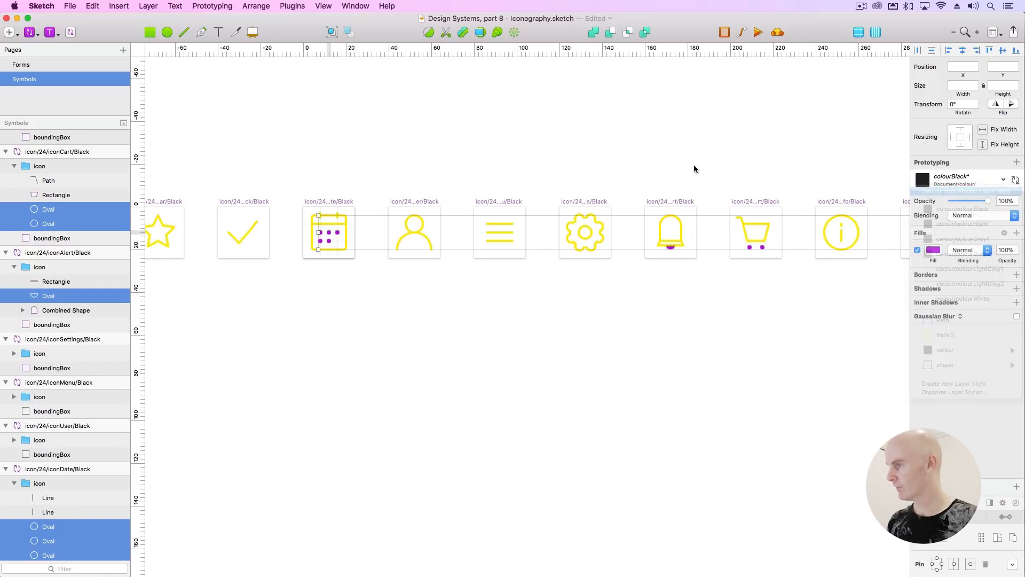
{"action": "left_click", "coordinate": [934, 251]}
{"action": "left_click", "coordinate": [946, 437]}
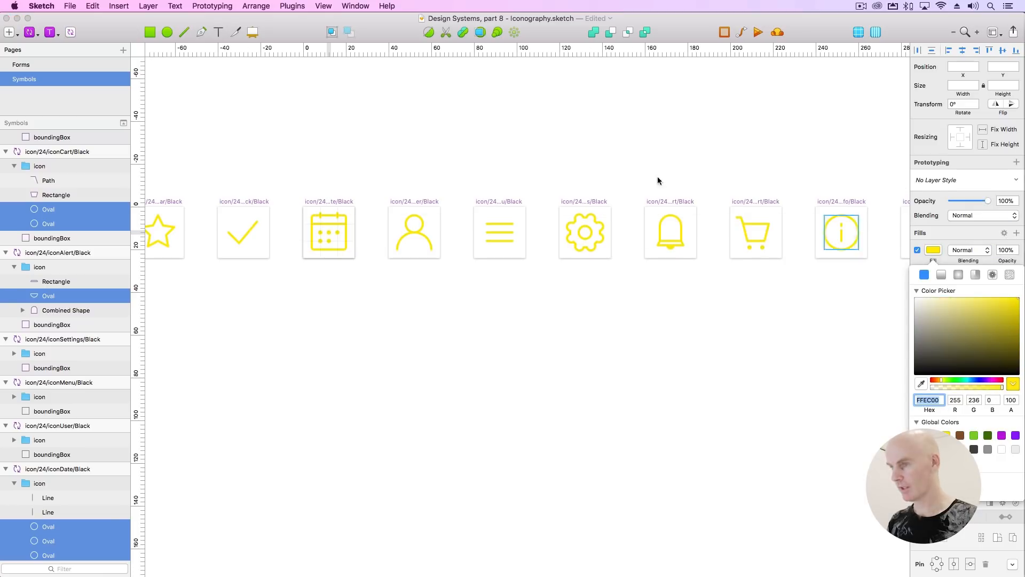
{"action": "left_click", "coordinate": [369, 151]}
{"action": "left_click_drag", "start_coordinate": [630, 159], "coordinate": [625, 158]}
{"action": "scroll", "coordinate": [625, 158], "scroll_direction": "right", "scroll_amount": 20}
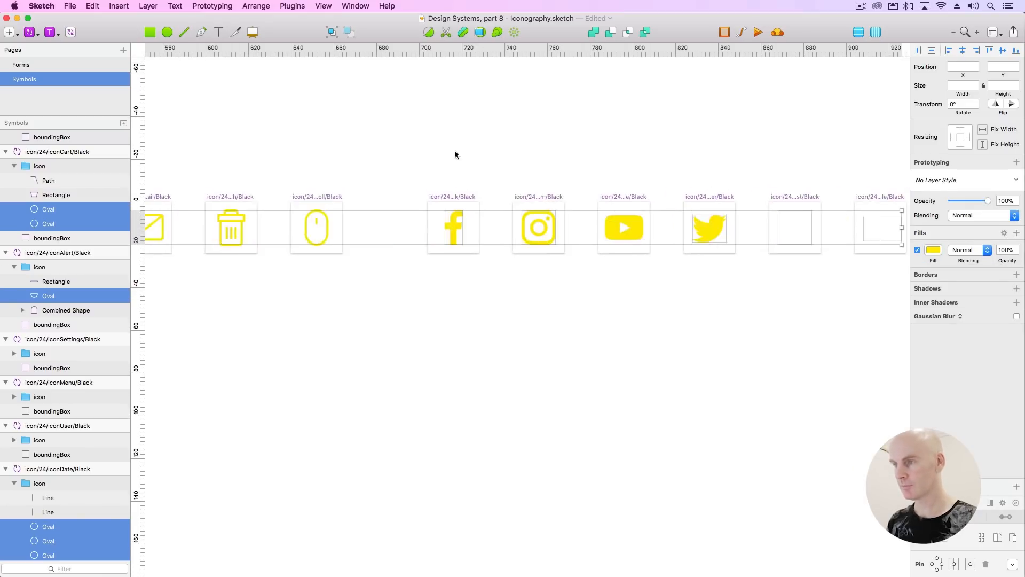
Collapse all groups in the layer list and select the icon symbols from iconArrowD/Black through iconGoogle/Black.
{"action": "key", "text": "super+1"}
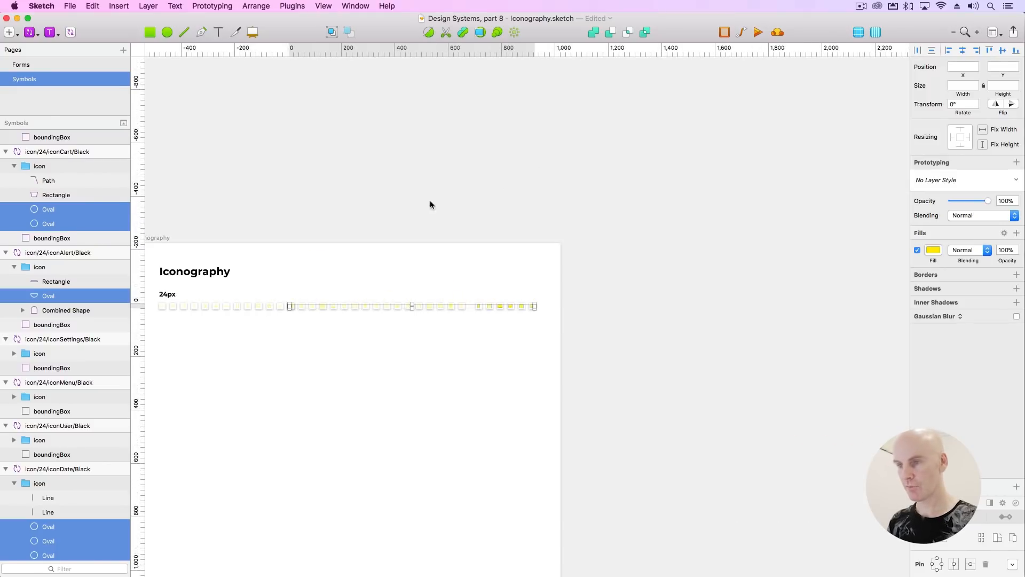
{"action": "left_click", "coordinate": [360, 199]}
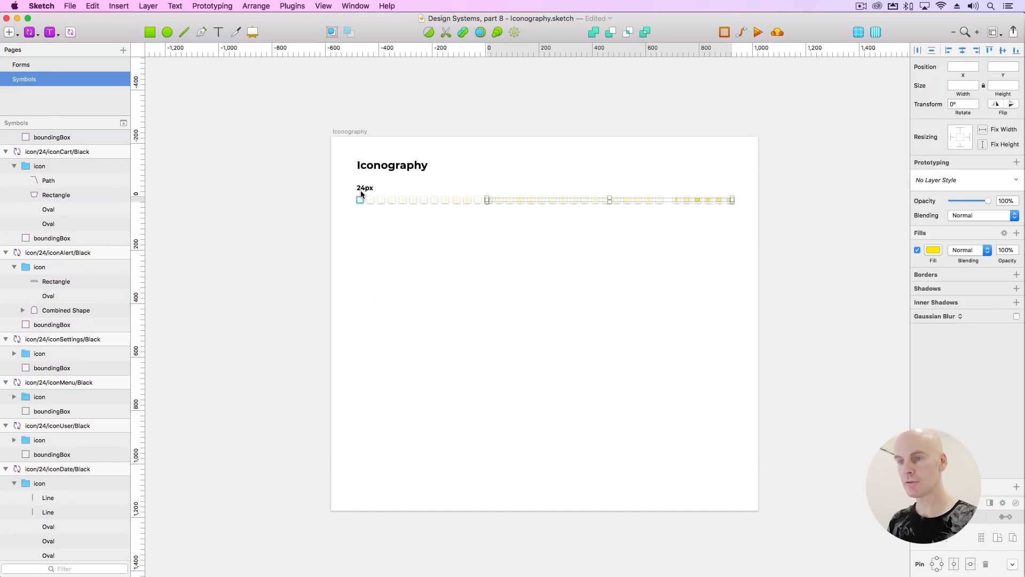
{"action": "key", "text": "alt+super+3"}
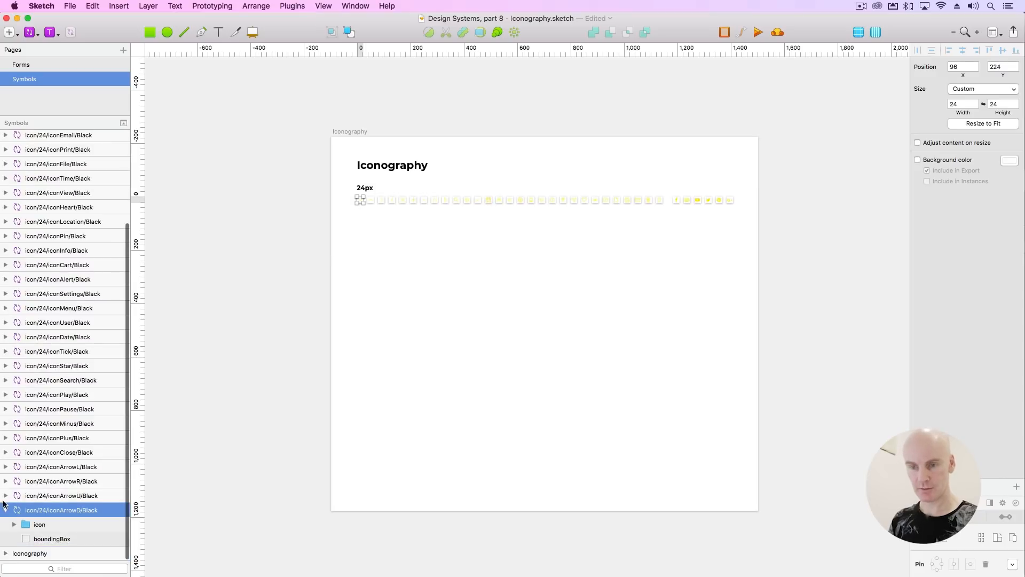
{"action": "scroll", "coordinate": [64, 321], "scroll_direction": "up", "scroll_amount": 5}
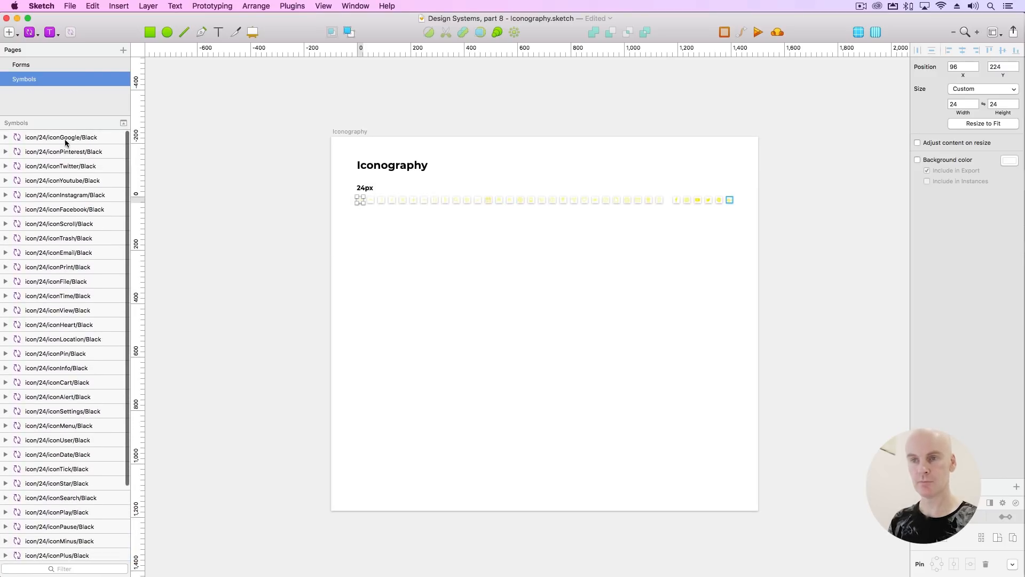
{"action": "left_click", "coordinate": [68, 137], "text": "shift"}
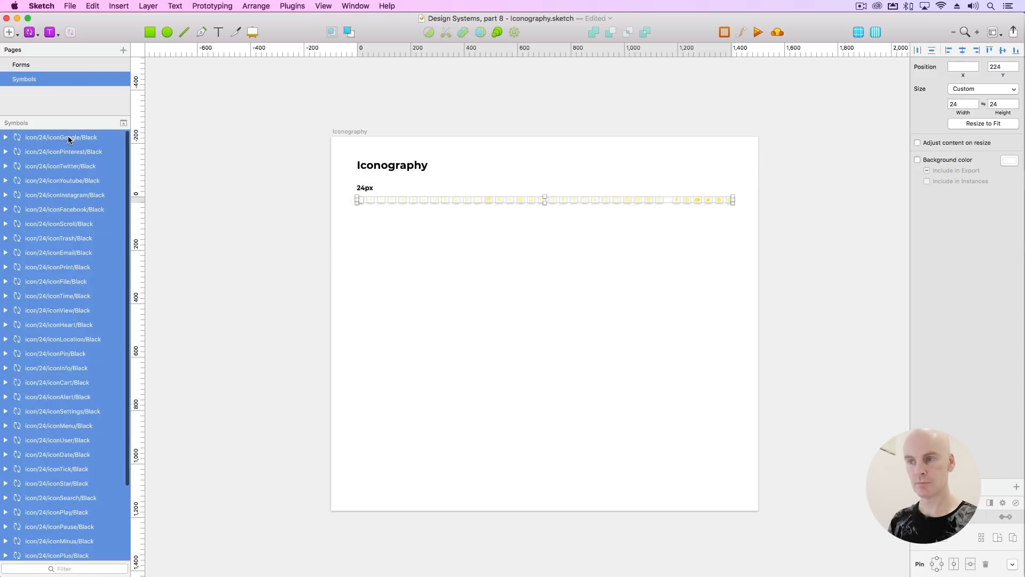
{"action": "left_click", "coordinate": [215, 111]}
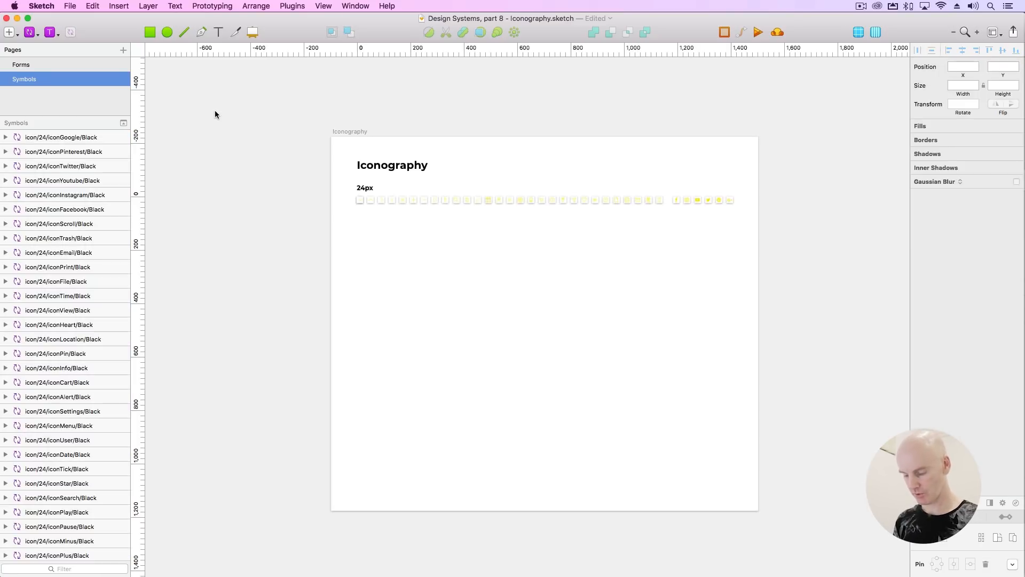
Switch to System Preferences and examine the custom Sketch keyboard shortcut for Collapse All Groups.
{"action": "key", "text": "super+space"}
{"action": "type", "text": "system"}
{"action": "key", "text": "Return"}
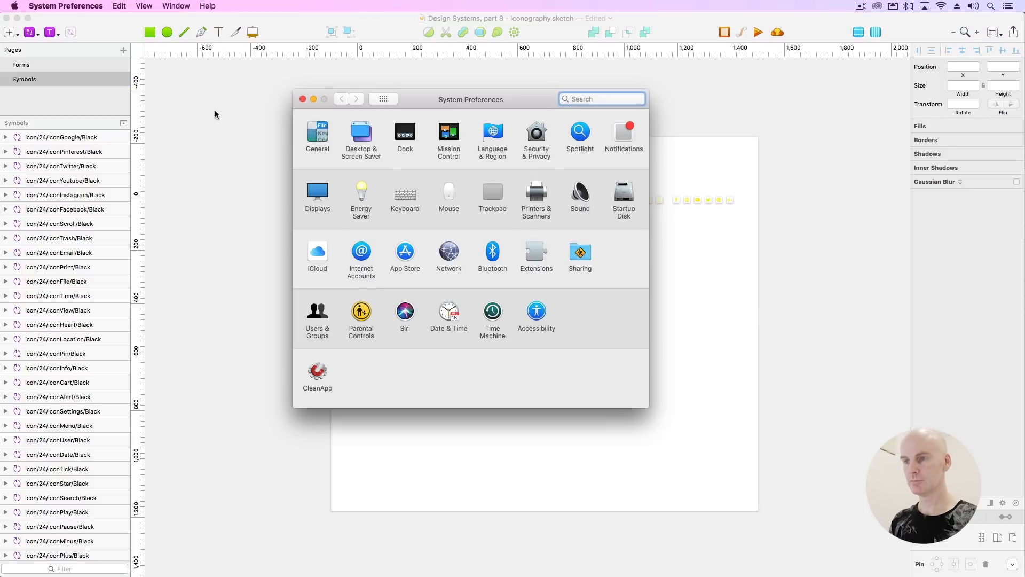
{"action": "left_click", "coordinate": [405, 196]}
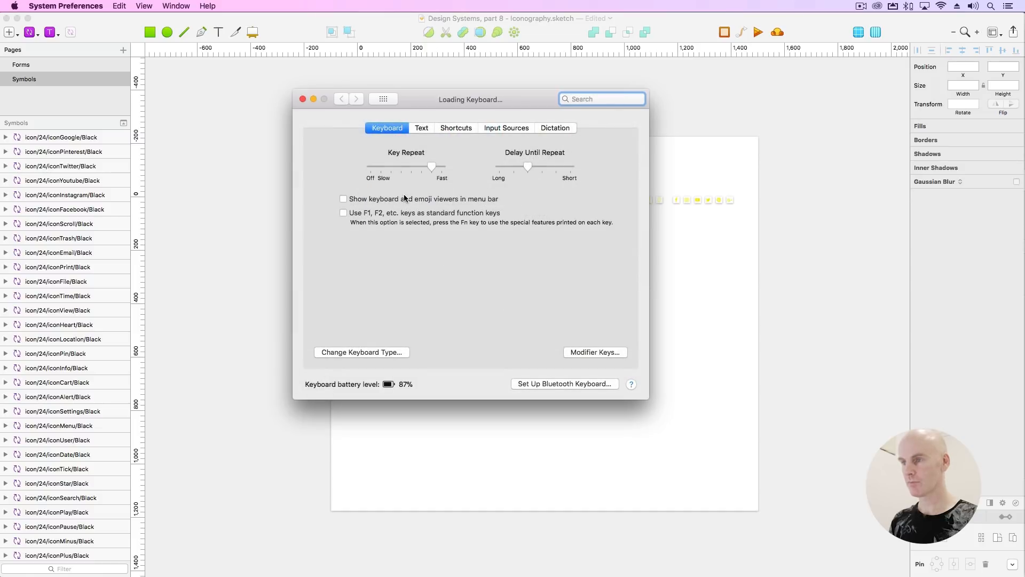
{"action": "left_click", "coordinate": [467, 130]}
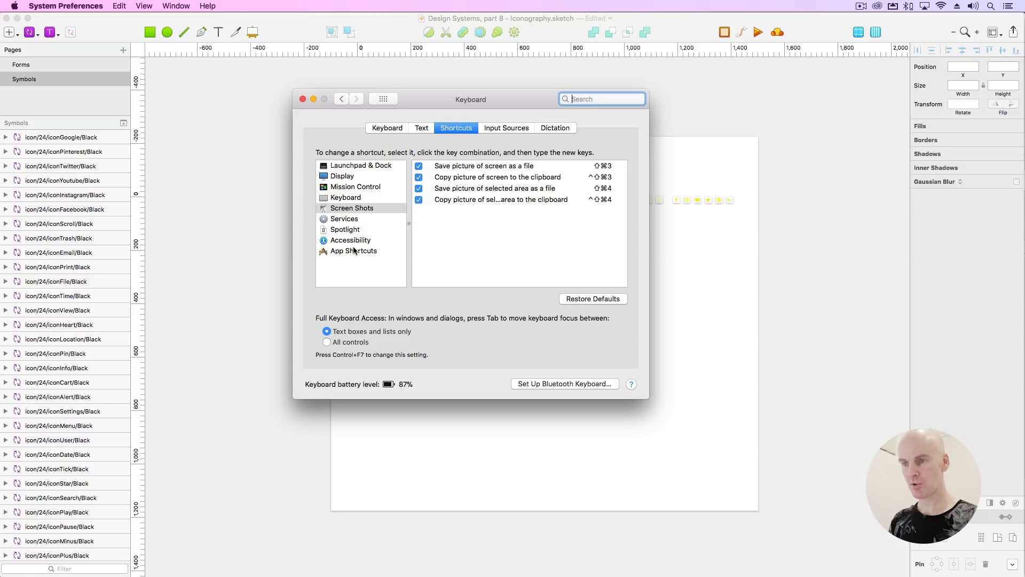
{"action": "left_click", "coordinate": [338, 253]}
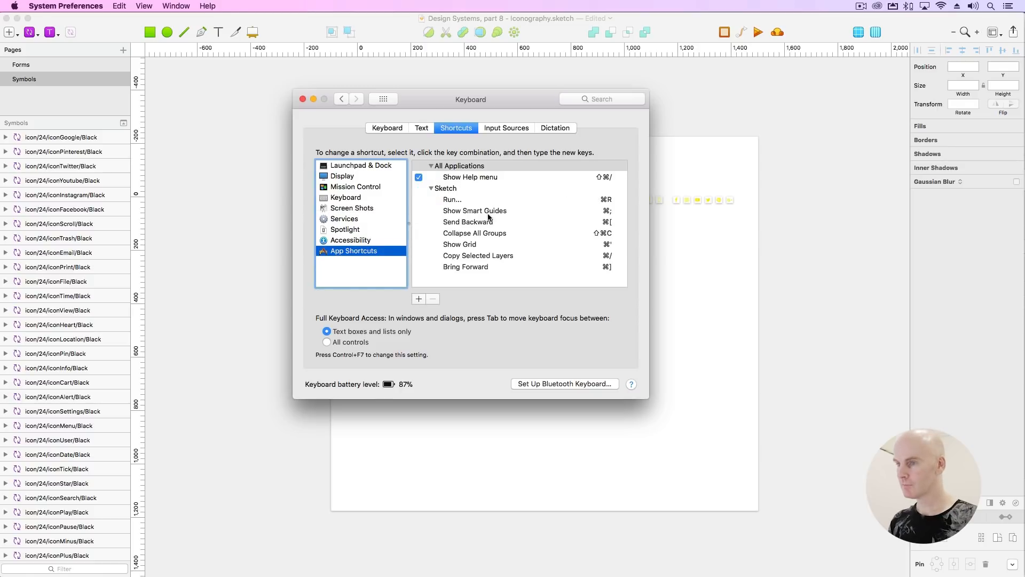
{"action": "left_click", "coordinate": [470, 191]}
{"action": "left_click", "coordinate": [487, 234]}
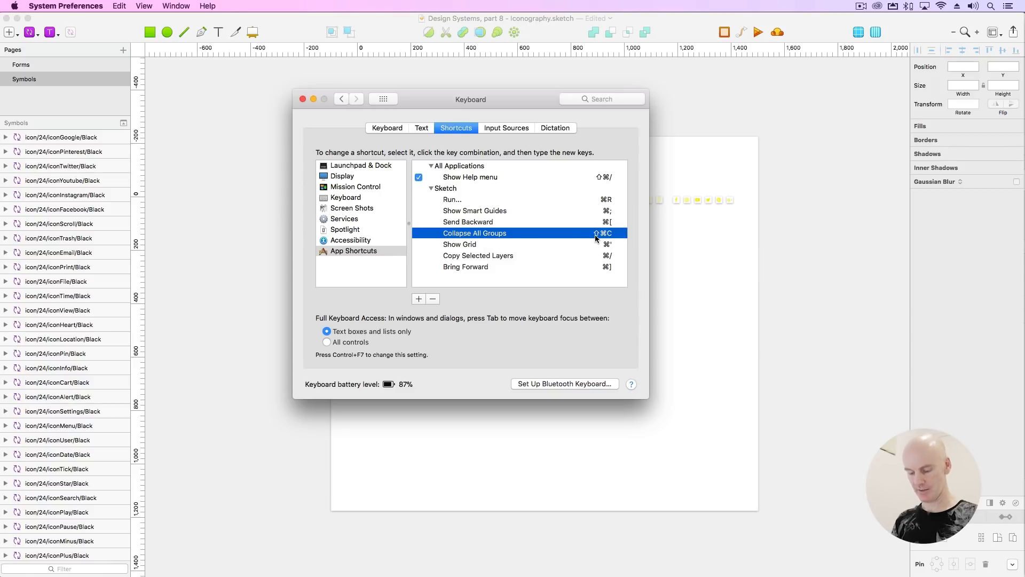
{"action": "left_click", "coordinate": [302, 99]}
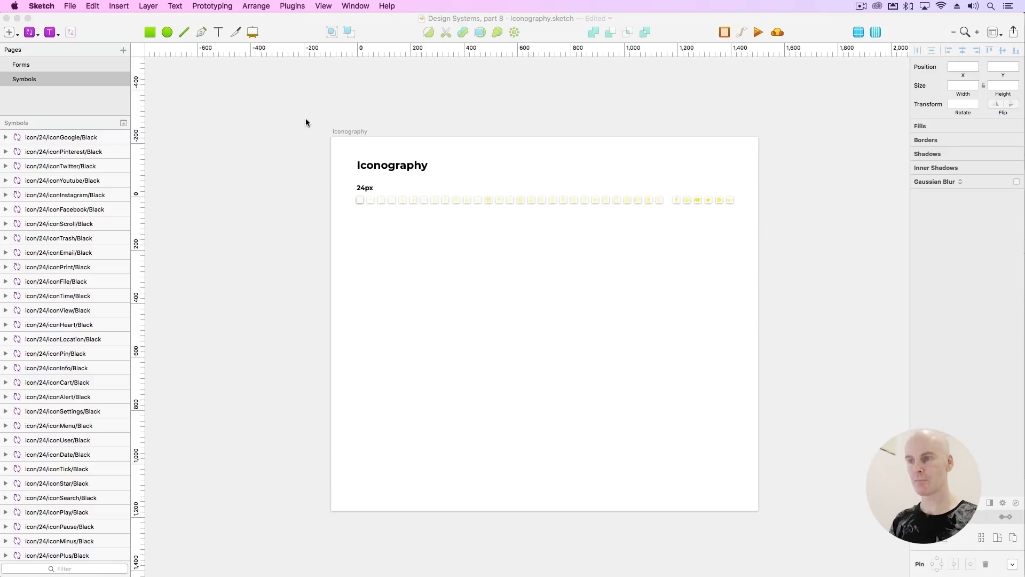
Copy all the yellow 24px icon symbols from iconArrowD/Black through iconGoogle/Black.
{"action": "left_click", "coordinate": [359, 196]}
{"action": "scroll", "coordinate": [66, 215], "scroll_direction": "up", "scroll_amount": 5}
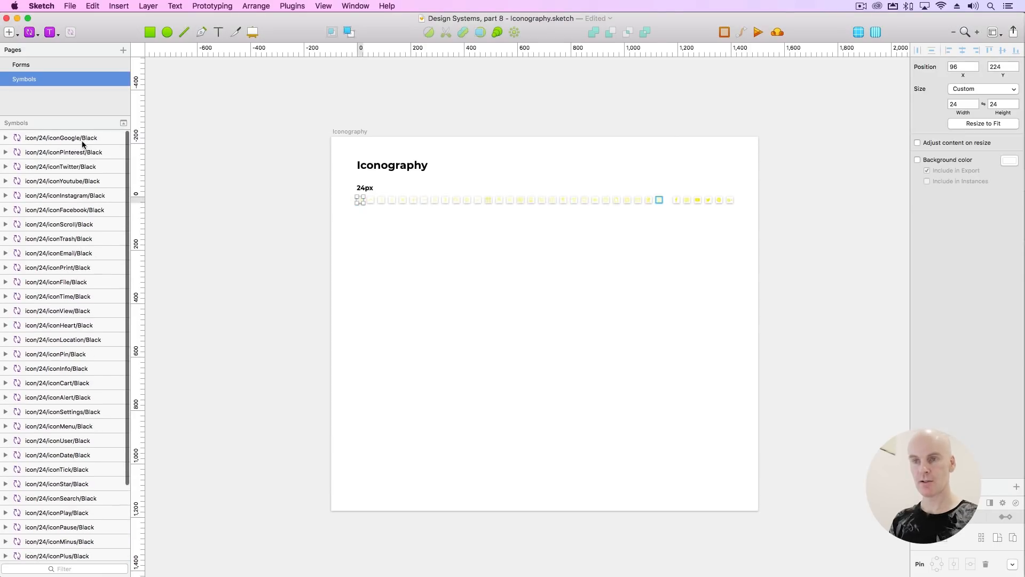
{"action": "key", "text": "super+a"}
{"action": "key", "text": "super+d"}
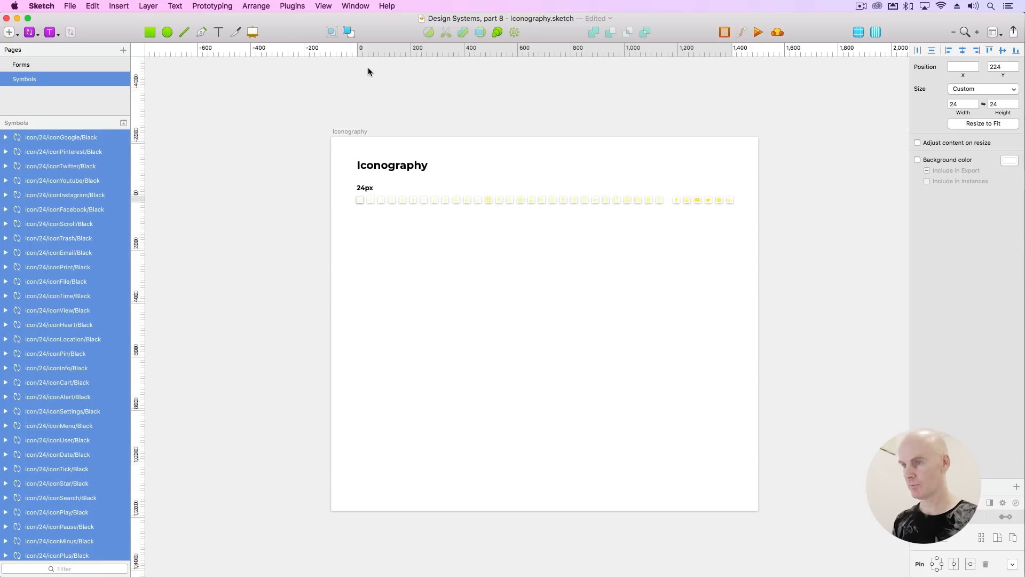
Switch to the Dezin System - Global (Iconography) document, paste the yellow icons and move them beneath the purple row on the Iconography artboard.
{"action": "key", "text": "super+grave"}
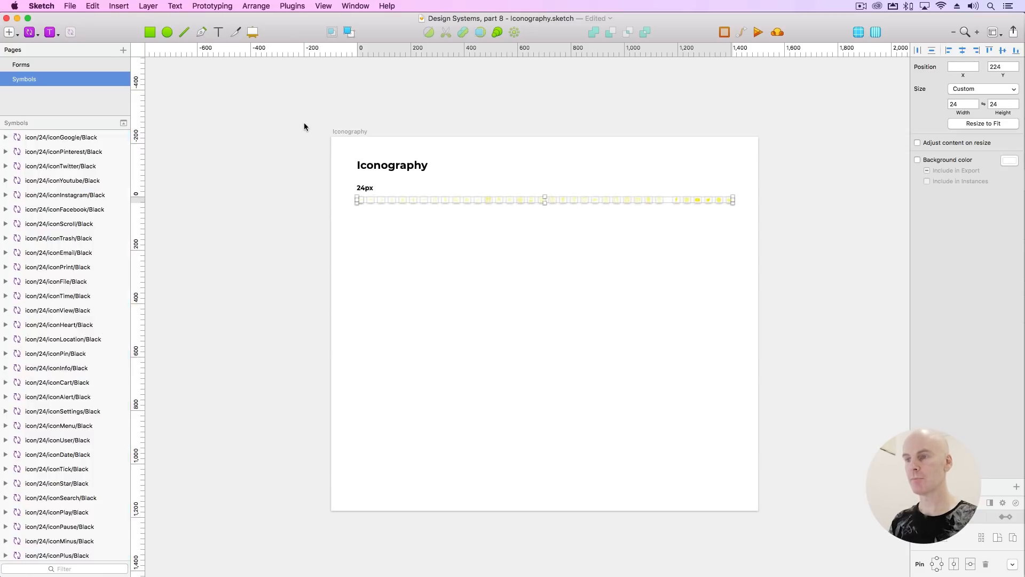
{"action": "key", "text": "super+v"}
{"action": "key", "text": "super+minus"}
{"action": "key", "text": "super+minus"}
{"action": "left_click_drag", "start_coordinate": [494, 246], "coordinate": [744, 148]}
{"action": "left_click_drag", "start_coordinate": [703, 215], "coordinate": [469, 298]}
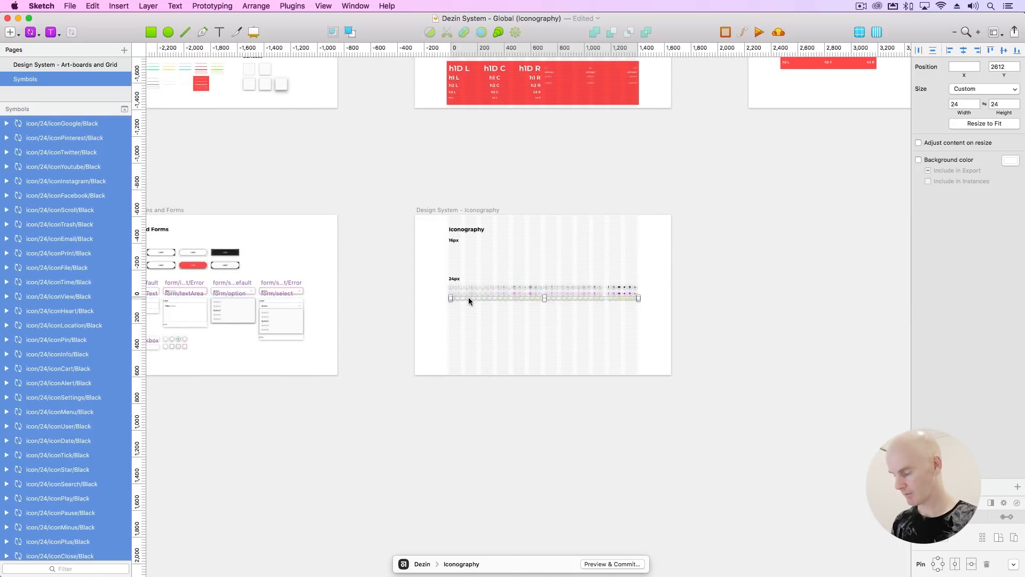
Align the yellow icon row's columns with the purple row above, matching the spacing between the upper rows.
{"action": "key", "text": "super+plus"}
{"action": "key", "text": "super+plus"}
{"action": "key", "text": "super+plus"}
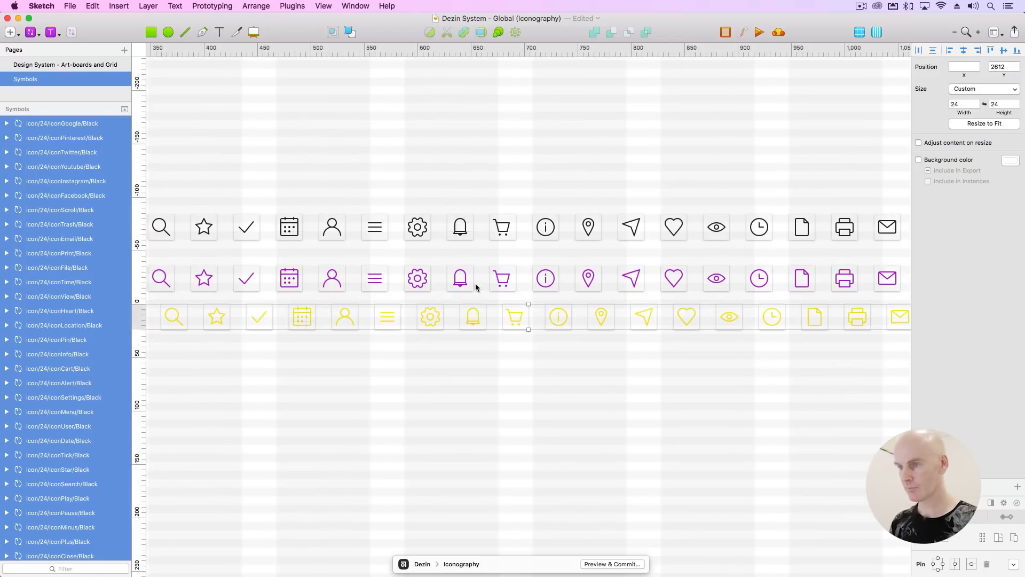
{"action": "scroll", "coordinate": [477, 286], "scroll_direction": "left", "scroll_amount": 10}
{"action": "left_click_drag", "start_coordinate": [435, 266], "coordinate": [424, 279]}
{"action": "scroll", "coordinate": [434, 245], "scroll_direction": "right", "scroll_amount": 10}
Rename all the purple 24px icon symbols, from iconArrowD to iconGoogle, by replacing Black with Primary in the selected layers' names.
{"action": "key", "text": "super+minus"}
{"action": "left_click", "coordinate": [450, 196]}
{"action": "left_click_drag", "start_coordinate": [450, 196], "coordinate": [539, 161]}
{"action": "left_click", "coordinate": [253, 250]}
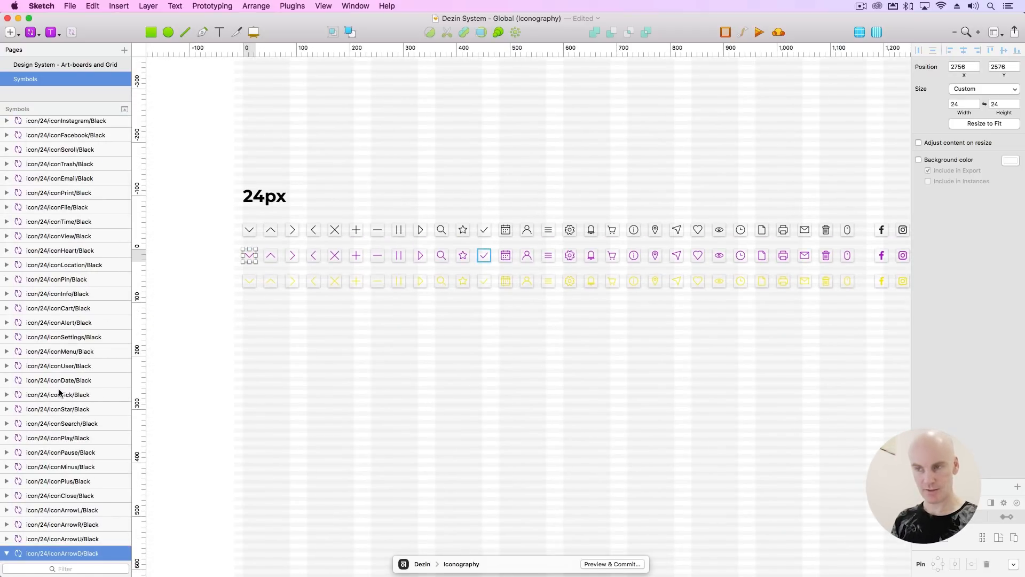
{"action": "scroll", "coordinate": [60, 393], "scroll_direction": "up", "scroll_amount": 10}
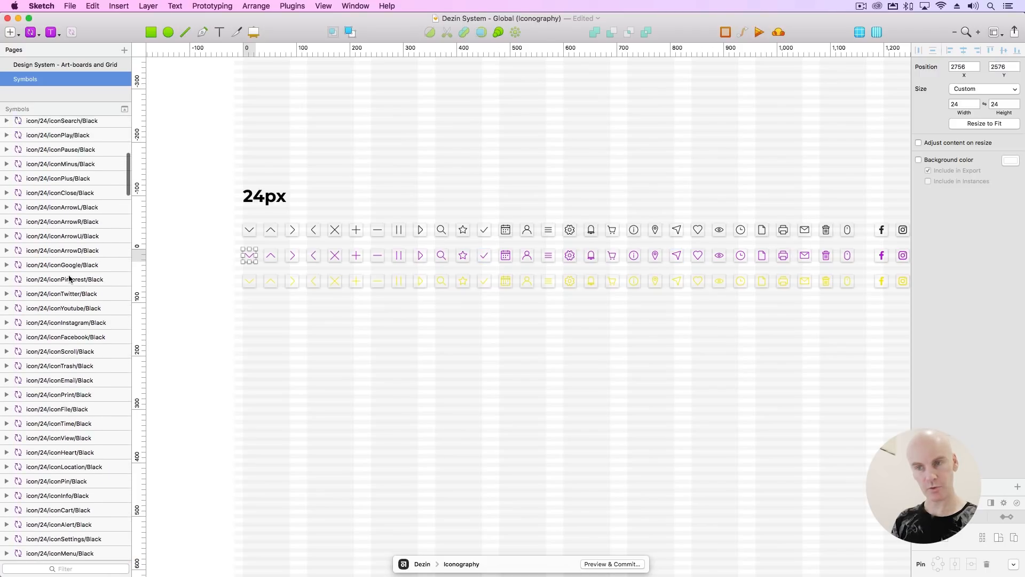
{"action": "left_click", "coordinate": [66, 267], "text": "shift"}
{"action": "key", "text": "super+2"}
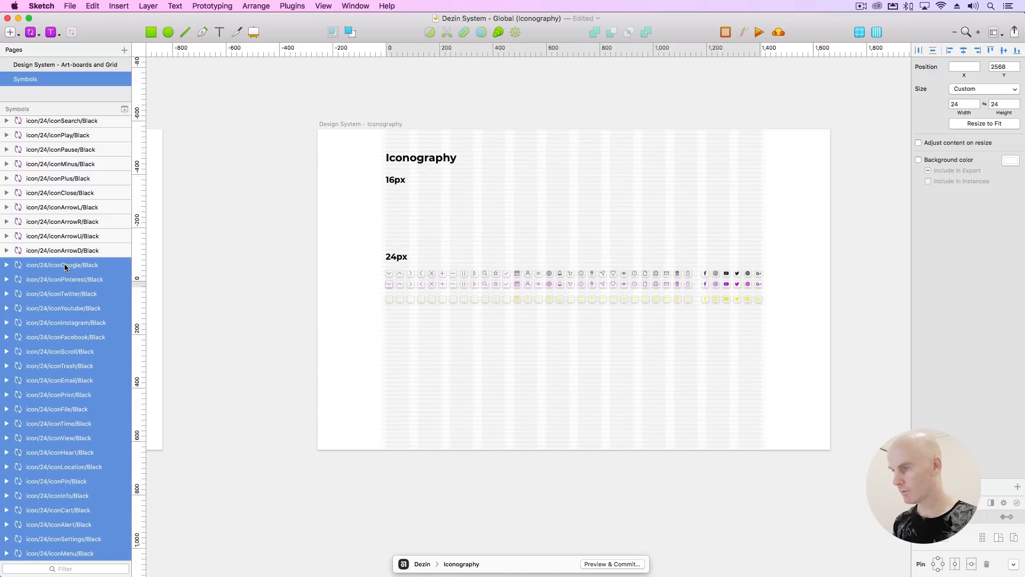
{"action": "left_click", "coordinate": [300, 5]}
{"action": "mouse_move", "coordinate": [364, 50]}
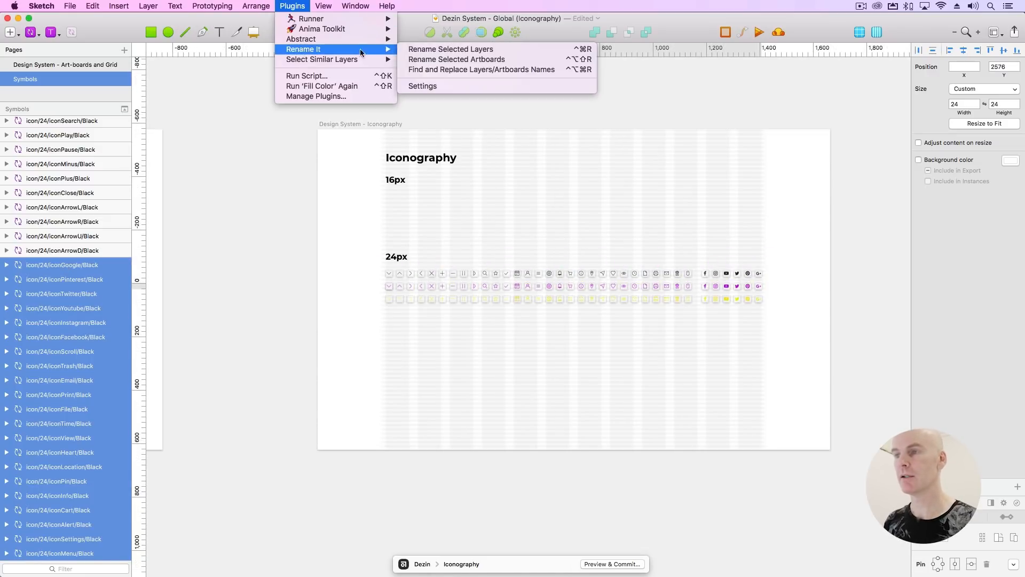
{"action": "left_click", "coordinate": [446, 69]}
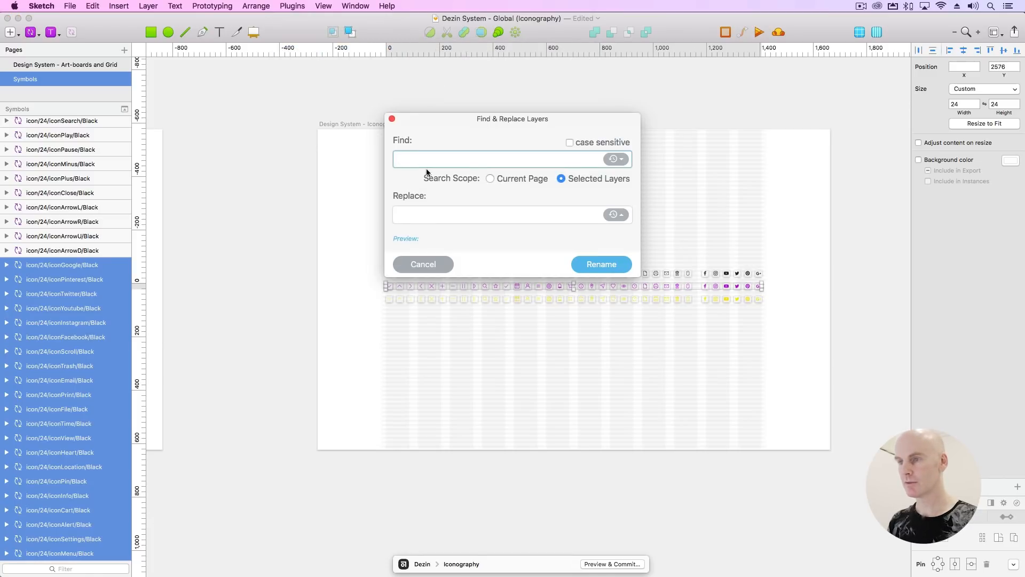
{"action": "type", "text": "Blac"}
{"action": "key", "text": "BackSpace"}
{"action": "key", "text": "BackSpace"}
{"action": "type", "text": "lack"}
{"action": "left_click", "coordinate": [429, 214]}
{"action": "type", "text": "Primary"}
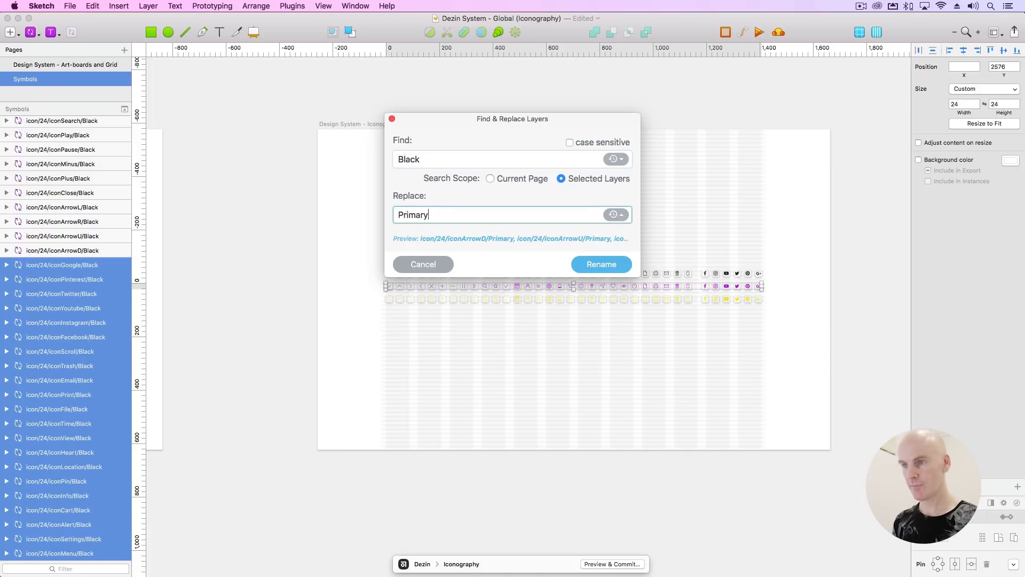
{"action": "key", "text": "Return"}
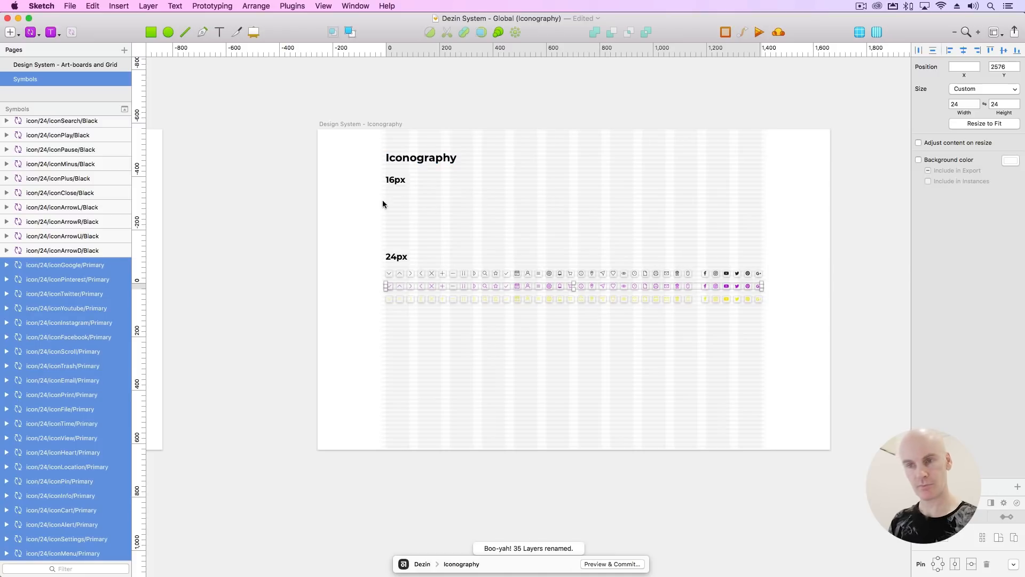
Rename all the yellow 24px icon symbols, from iconArrowD to iconGoogle, by replacing Black with White in the selected layers' names.
{"action": "left_click", "coordinate": [96, 255]}
{"action": "scroll", "coordinate": [88, 224], "scroll_direction": "up", "scroll_amount": 10}
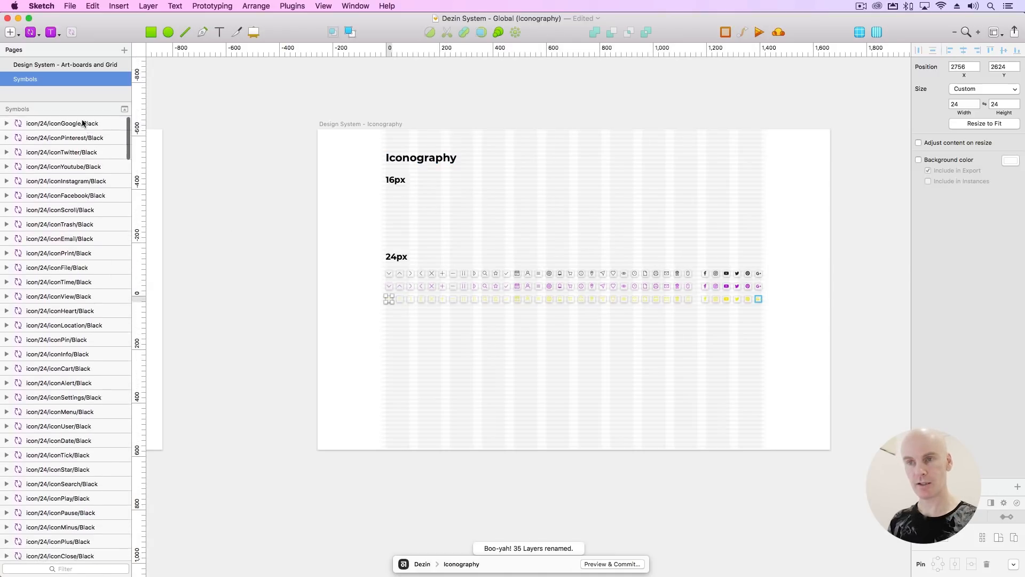
{"action": "left_click", "coordinate": [85, 124], "text": "shift"}
{"action": "left_click", "coordinate": [292, 5]}
{"action": "mouse_move", "coordinate": [470, 49]}
{"action": "left_click", "coordinate": [539, 70]}
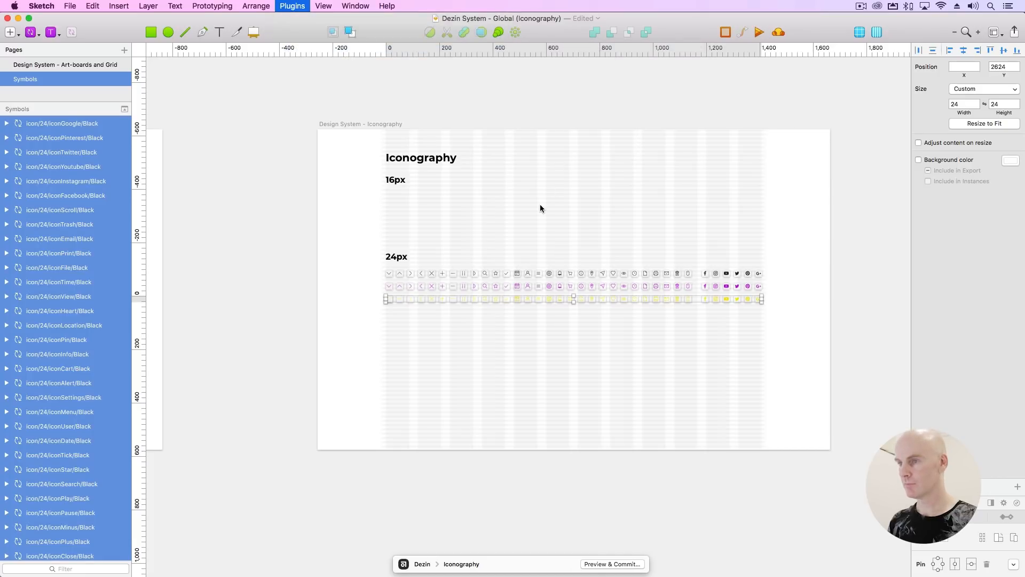
{"action": "type", "text": "Black"}
{"action": "left_click", "coordinate": [439, 217]}
{"action": "type", "text": "White"}
{"action": "key", "text": "Return"}
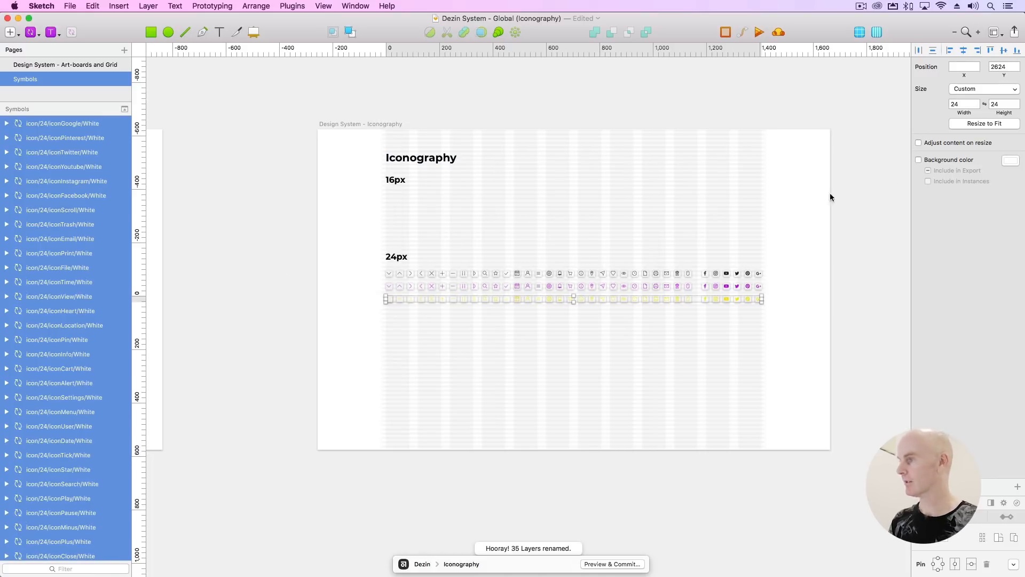
Give the White icon symbols a 222222 background colour that is not included in export.
{"action": "left_click", "coordinate": [918, 160]}
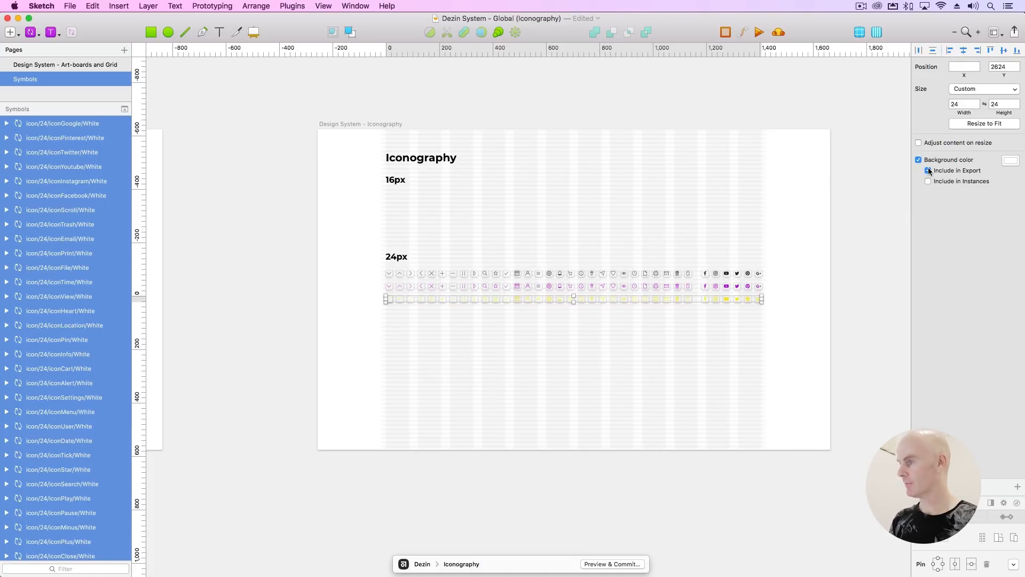
{"action": "left_click", "coordinate": [937, 171]}
{"action": "left_click", "coordinate": [1008, 160]}
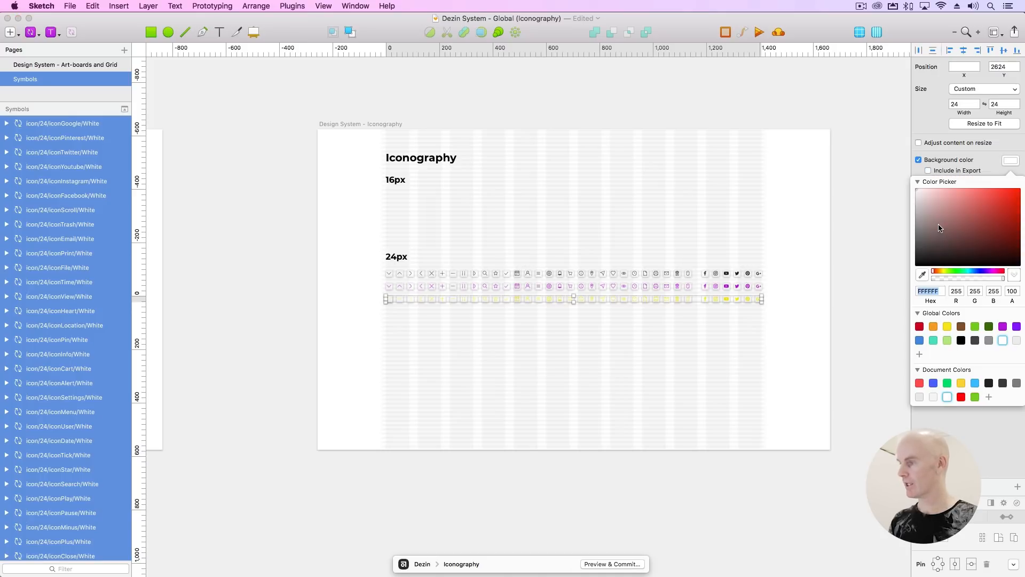
{"action": "left_click", "coordinate": [989, 383]}
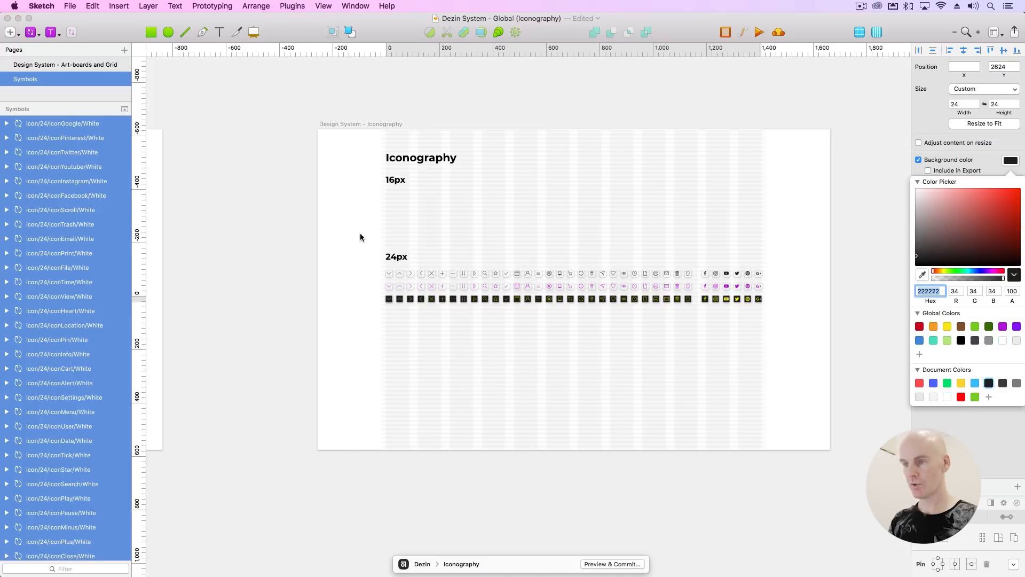
{"action": "left_click", "coordinate": [304, 237]}
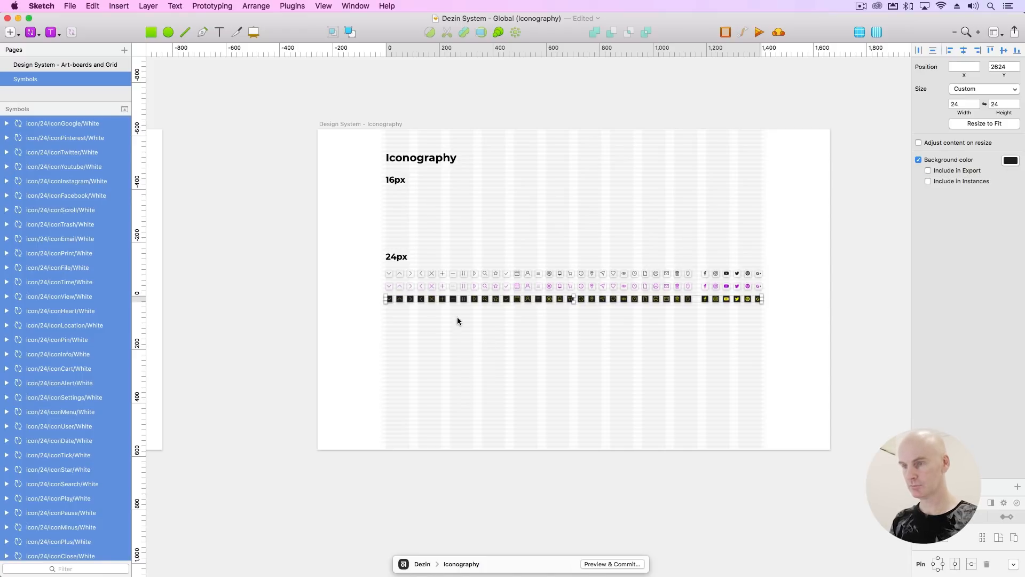
Select every layer sharing the purple border colour of the iconArrowD/Primary path and apply the shape/linePrimary/1px/Center layer style.
{"action": "left_click", "coordinate": [392, 280]}
{"action": "key", "text": "super+plus"}
{"action": "key", "text": "super+plus"}
{"action": "left_click_drag", "start_coordinate": [437, 289], "coordinate": [247, 226]}
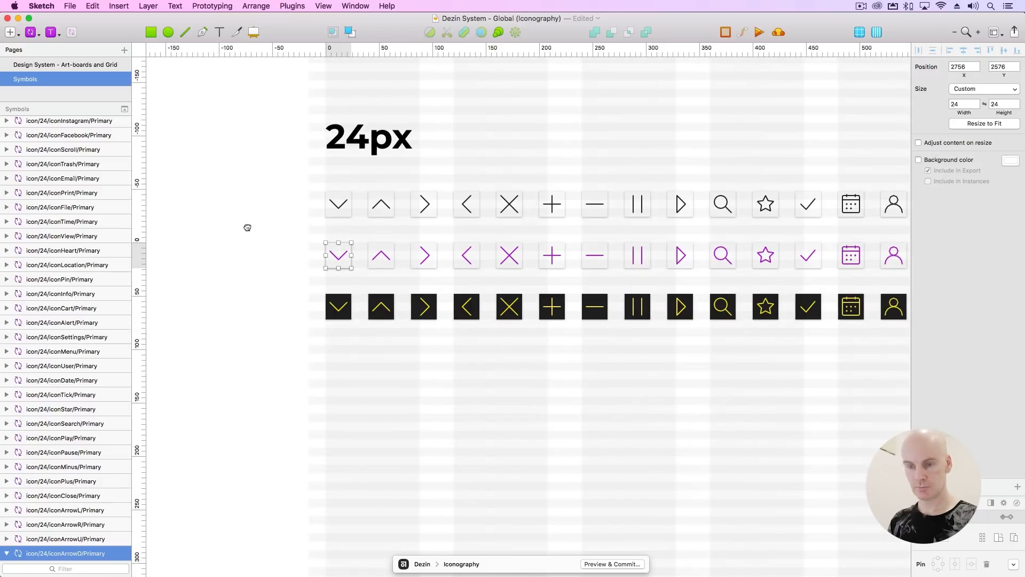
{"action": "left_click", "coordinate": [246, 226]}
{"action": "double_click", "coordinate": [338, 257]}
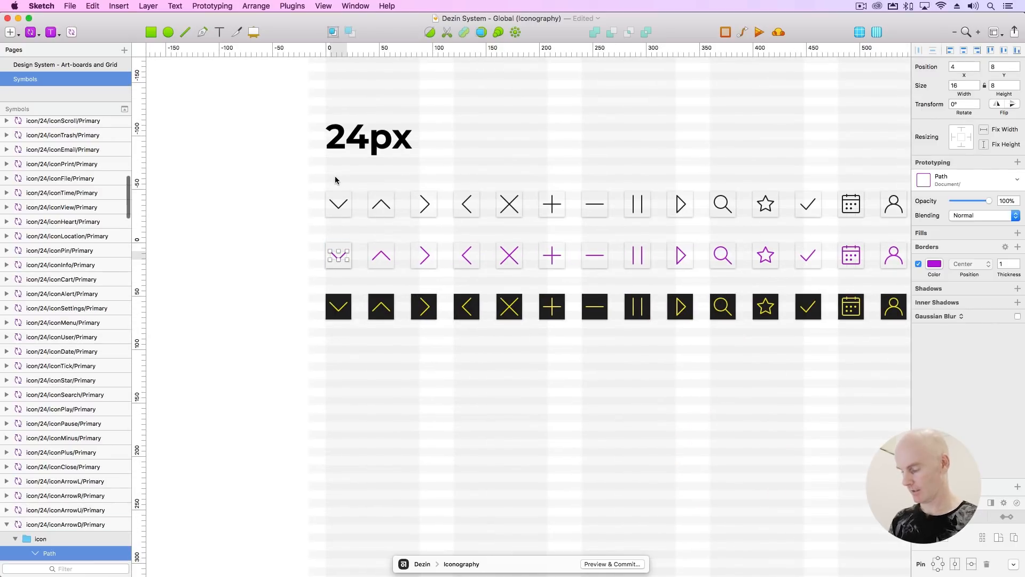
{"action": "key", "text": "super+minus"}
{"action": "left_click_drag", "start_coordinate": [331, 175], "coordinate": [163, 142]}
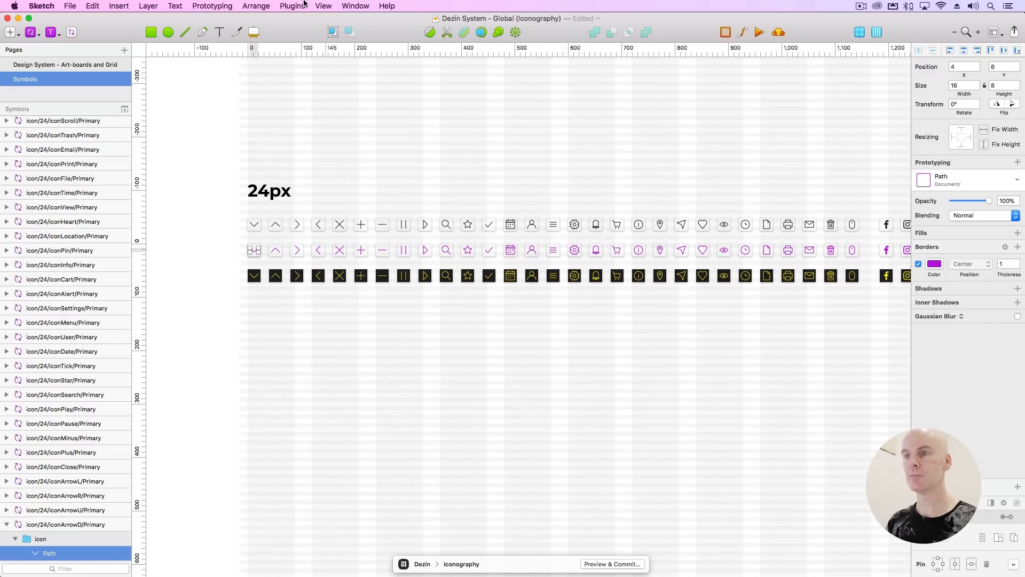
{"action": "left_click", "coordinate": [292, 6]}
{"action": "mouse_move", "coordinate": [322, 63]}
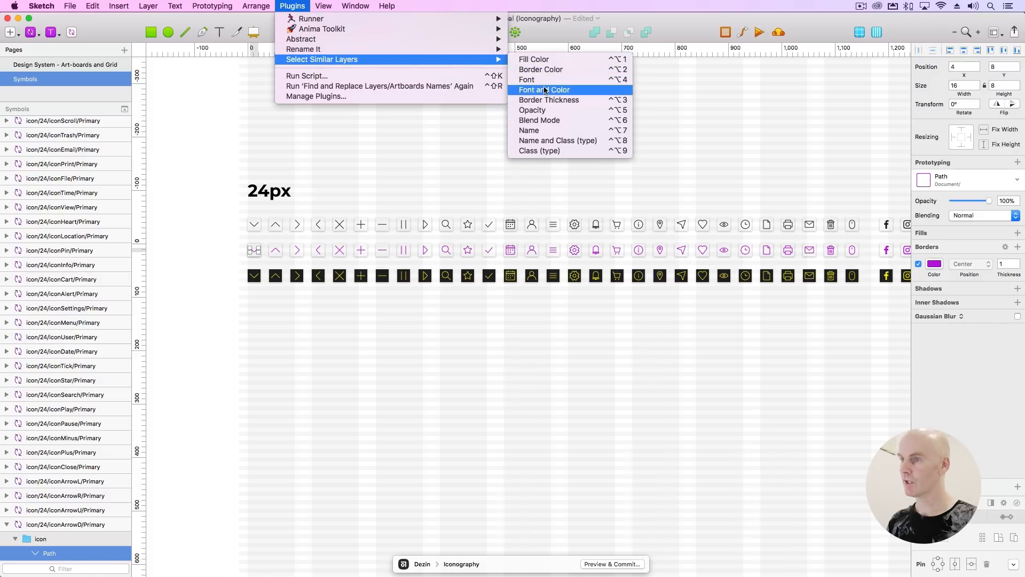
{"action": "left_click", "coordinate": [542, 69]}
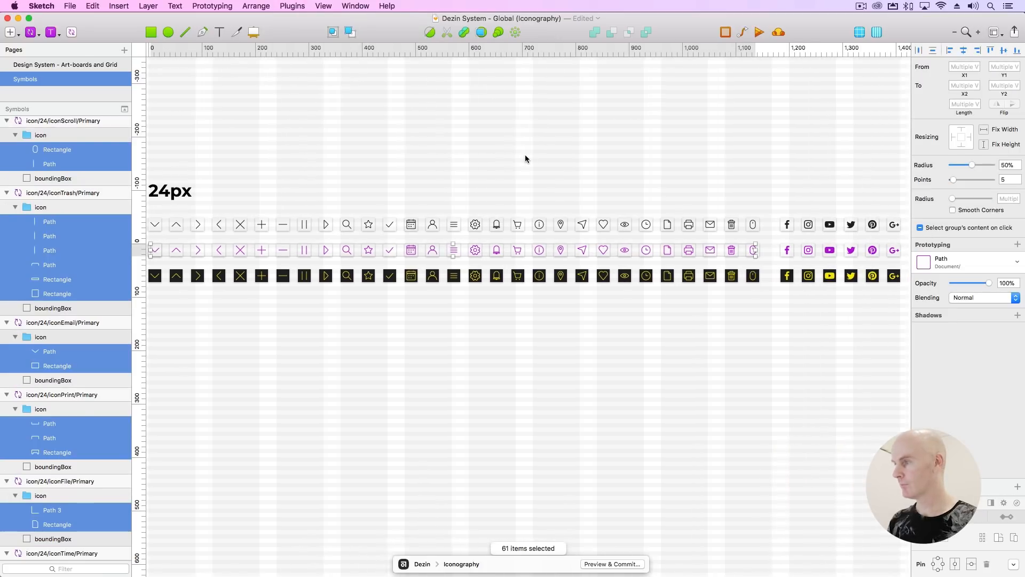
{"action": "left_click", "coordinate": [964, 260]}
{"action": "mouse_move", "coordinate": [945, 338]}
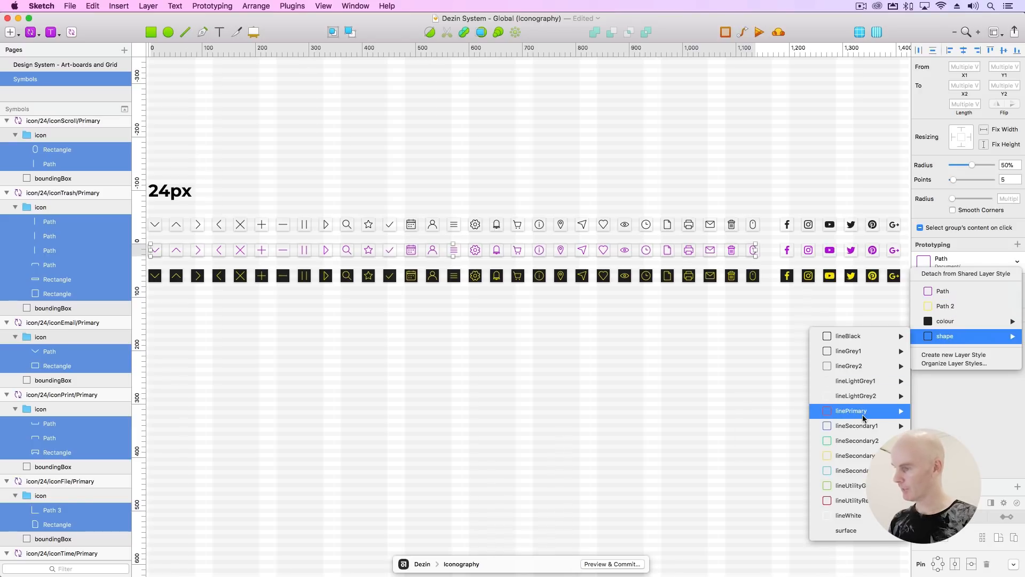
{"action": "mouse_move", "coordinate": [863, 412]}
{"action": "left_click", "coordinate": [781, 412]}
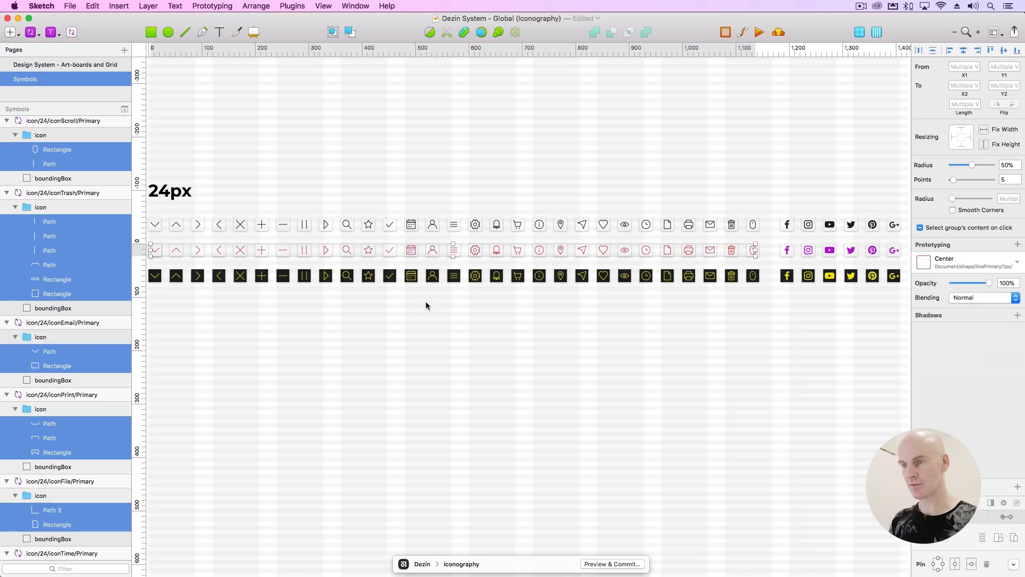
{"action": "left_click", "coordinate": [440, 319]}
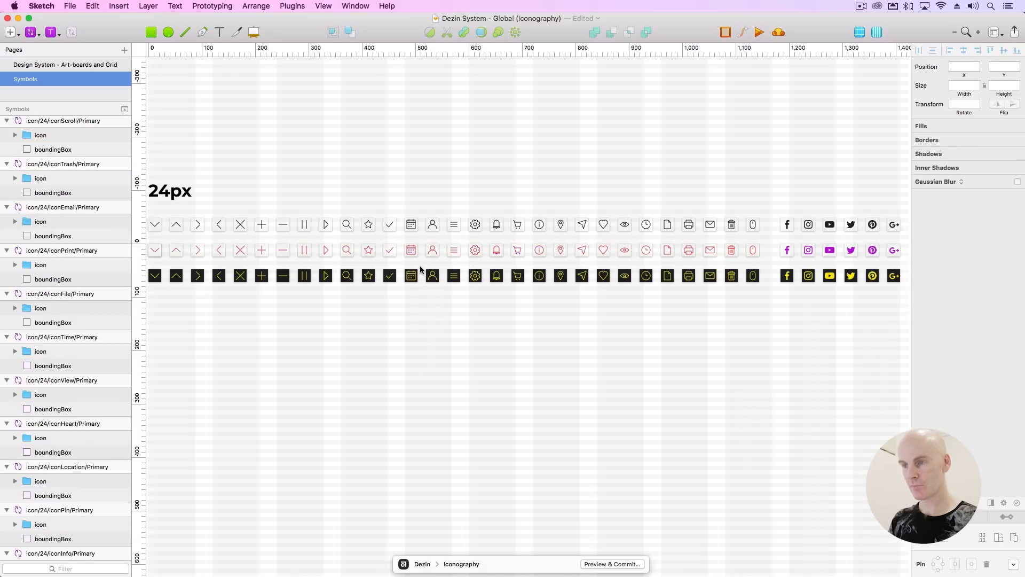
Select every layer sharing the yellow border colour of the iconArrowD/White path and apply the shape/lineWhite/1px/Center layer style.
{"action": "left_click", "coordinate": [415, 276], "text": "super"}
{"action": "scroll", "coordinate": [246, 289], "scroll_direction": "left", "scroll_amount": 3}
{"action": "left_click", "coordinate": [201, 276], "text": "super"}
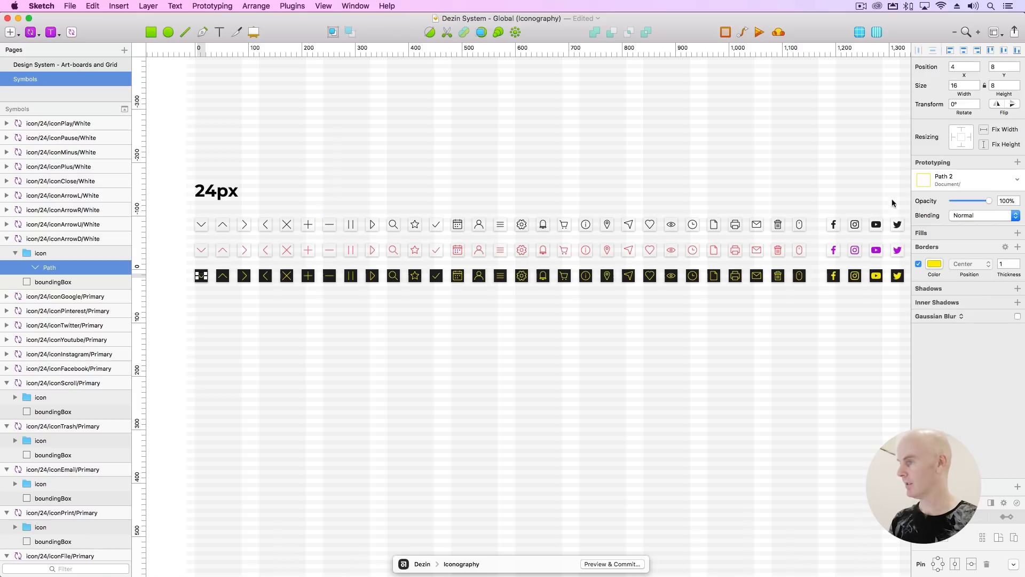
{"action": "left_click", "coordinate": [292, 5]}
{"action": "mouse_move", "coordinate": [323, 48]}
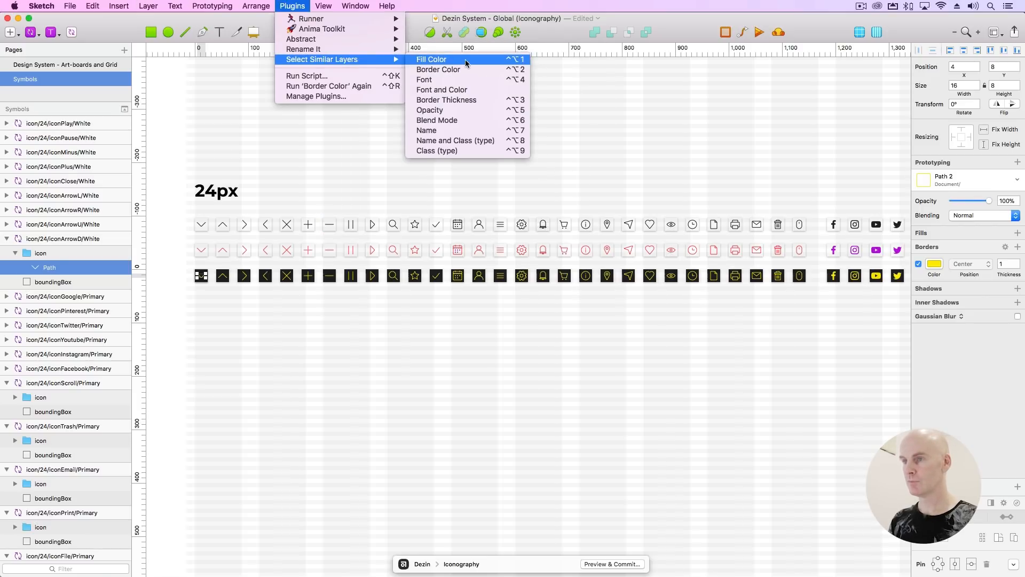
{"action": "left_click", "coordinate": [468, 72]}
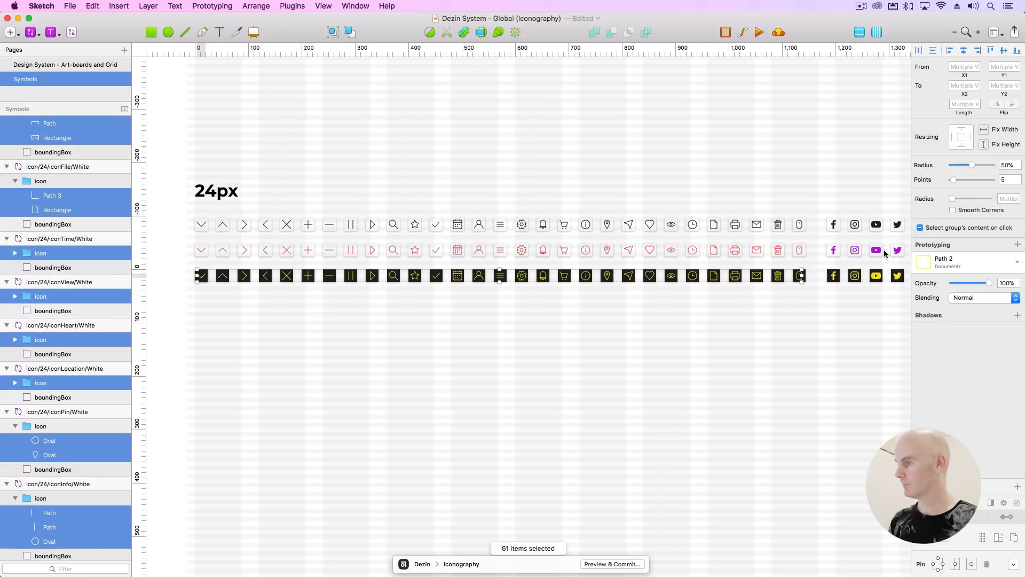
{"action": "left_click", "coordinate": [966, 261]}
{"action": "mouse_move", "coordinate": [961, 334]}
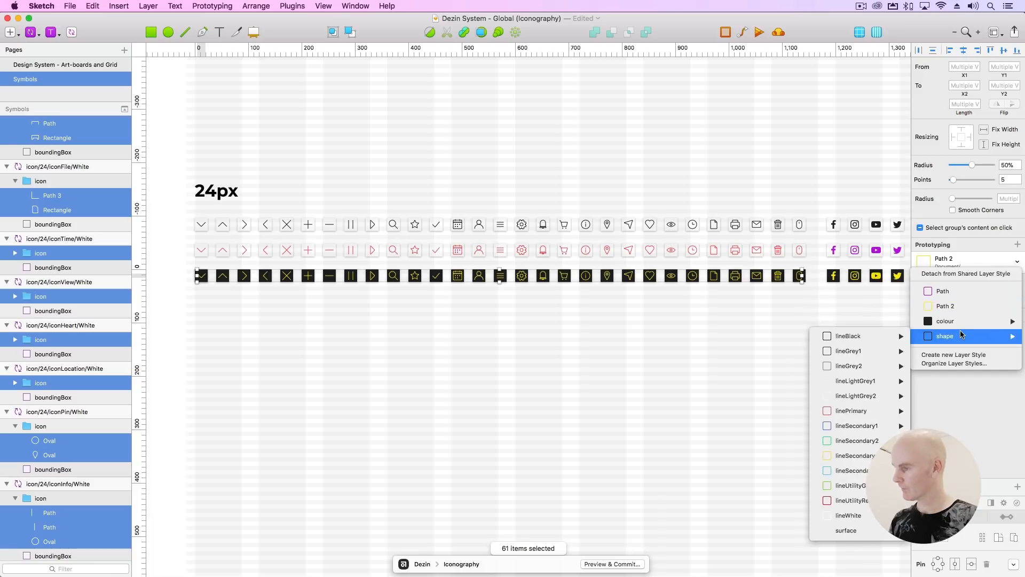
{"action": "mouse_move", "coordinate": [850, 516]}
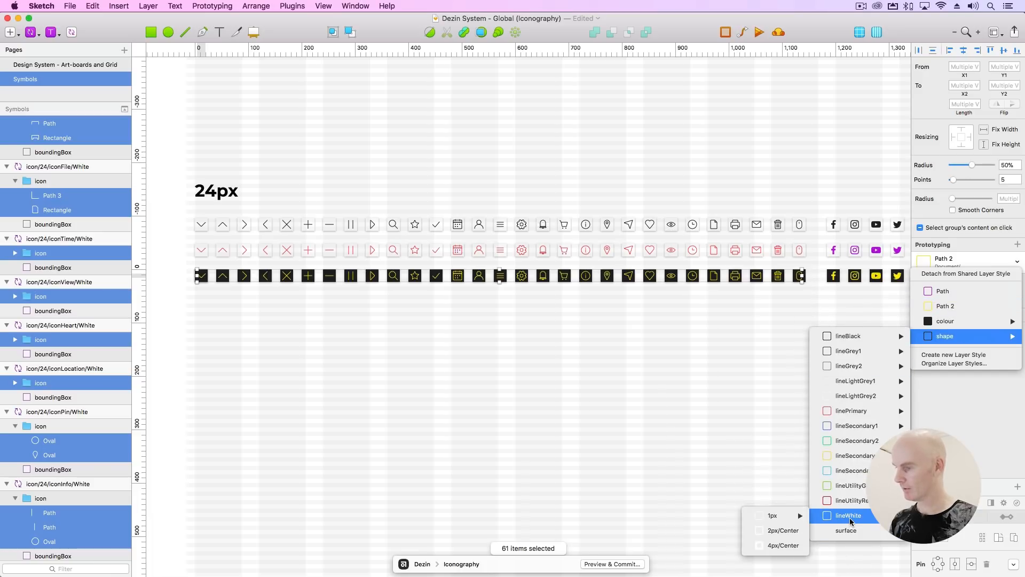
{"action": "mouse_move", "coordinate": [777, 515]}
{"action": "left_click", "coordinate": [721, 515]}
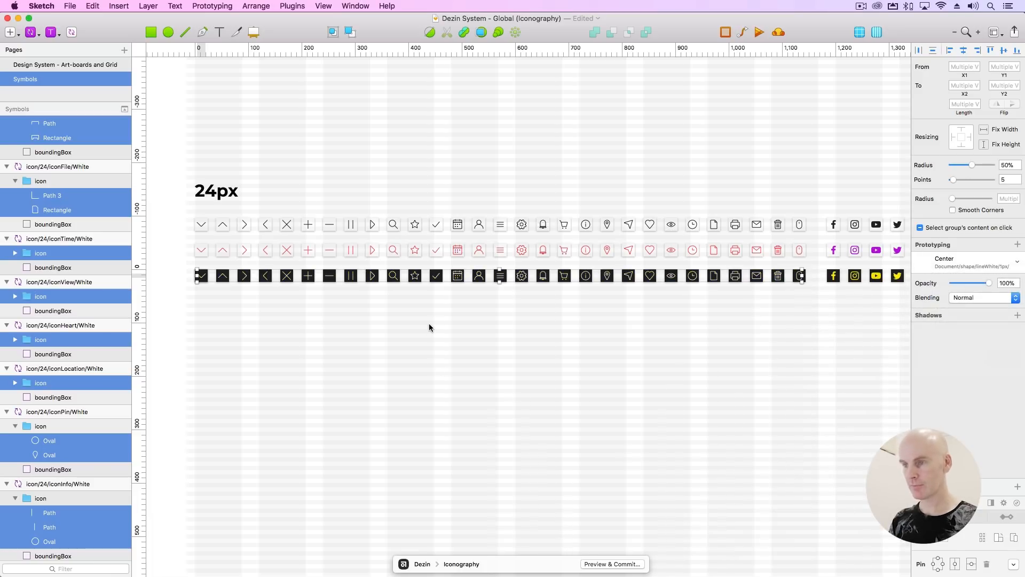
Examine the fills and layer styles of the calendar dots in the iconDate/Primary and iconDate/White symbols.
{"action": "left_click", "coordinate": [459, 252]}
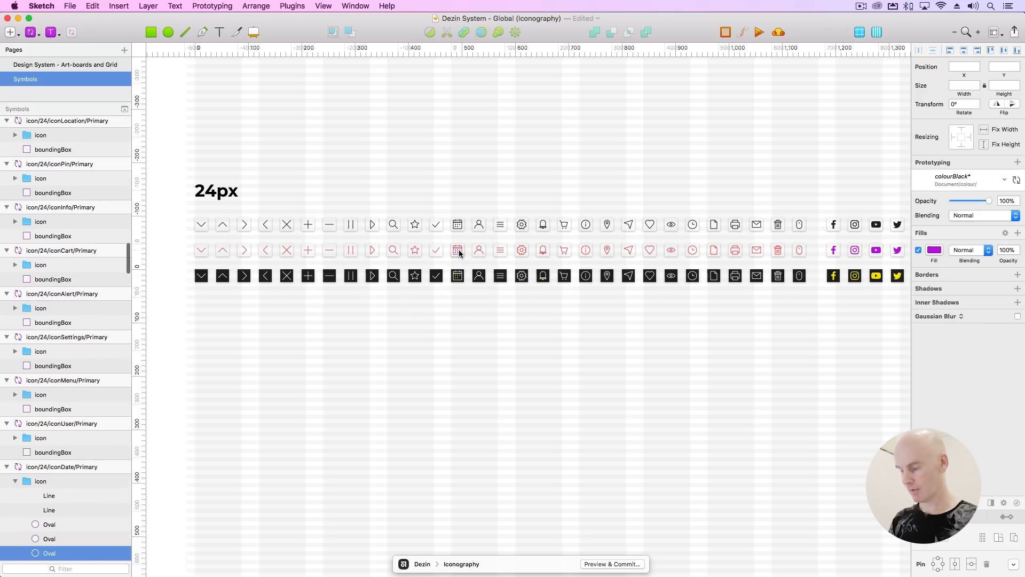
{"action": "key", "text": "super+plus"}
{"action": "key", "text": "super+plus"}
{"action": "left_click_drag", "start_coordinate": [542, 299], "coordinate": [401, 217]}
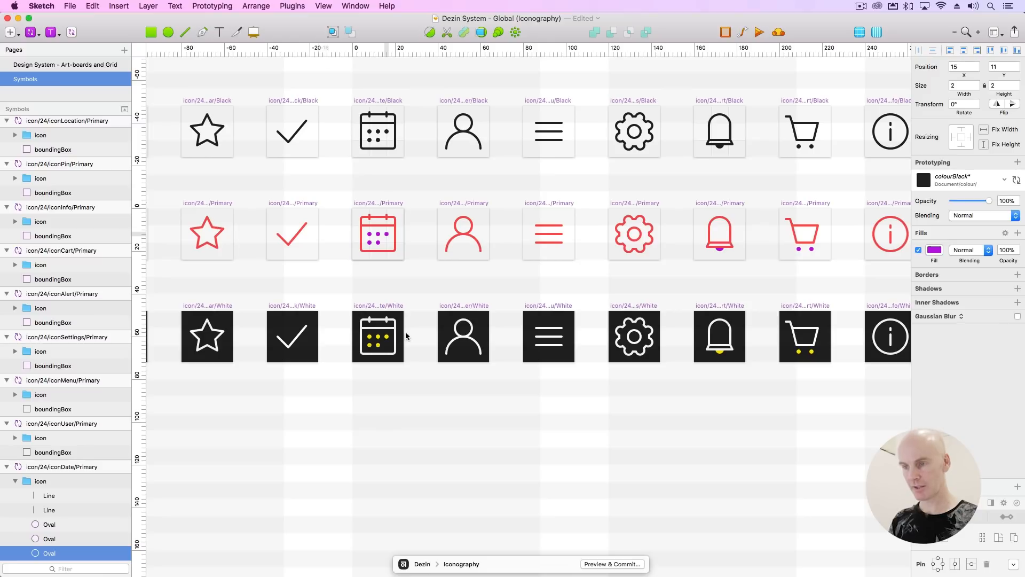
{"action": "left_click", "coordinate": [390, 337]}
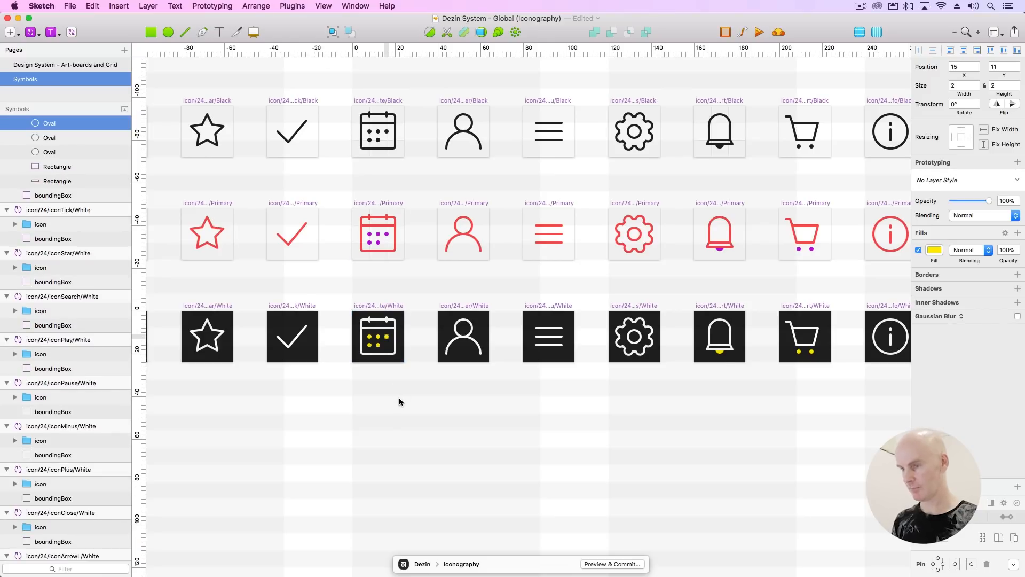
{"action": "key", "text": "super+plus"}
{"action": "key", "text": "super+plus"}
{"action": "scroll", "coordinate": [400, 408], "scroll_direction": "right", "scroll_amount": 3}
{"action": "left_click", "coordinate": [326, 193]}
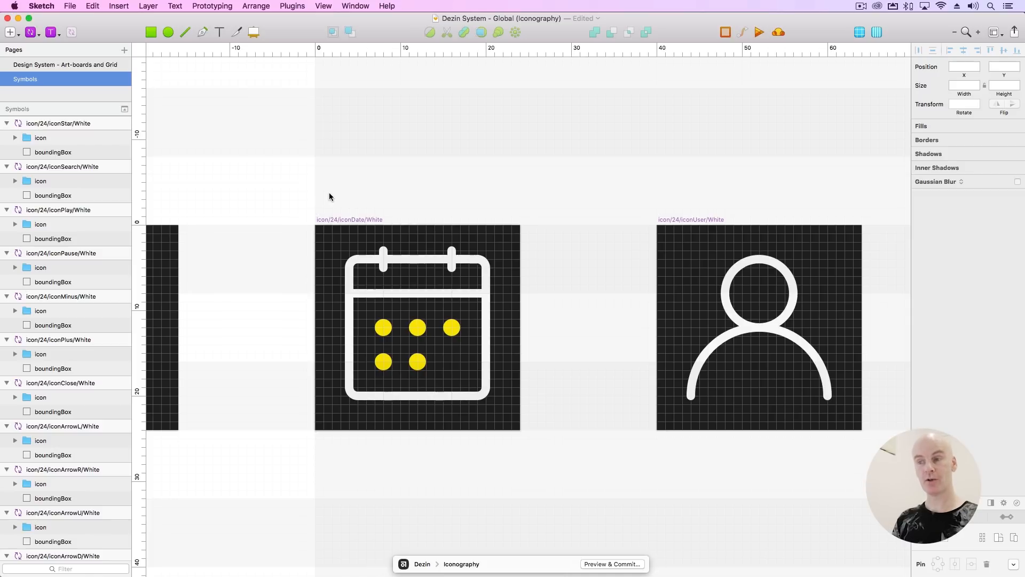
{"action": "key", "text": "super+minus"}
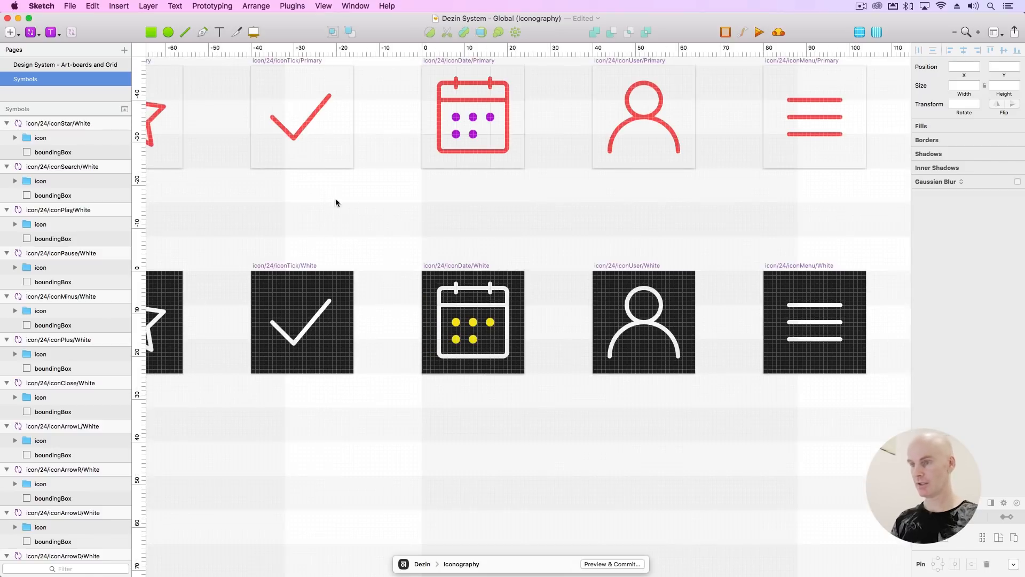
{"action": "scroll", "coordinate": [335, 201], "scroll_direction": "up", "scroll_amount": 3}
{"action": "scroll", "coordinate": [334, 201], "scroll_direction": "right", "scroll_amount": 2}
Select every layer sharing the purple fill colour of the iconDate/Primary dots and apply the colour/colourPrimary/100% layer style.
{"action": "left_click", "coordinate": [442, 205]}
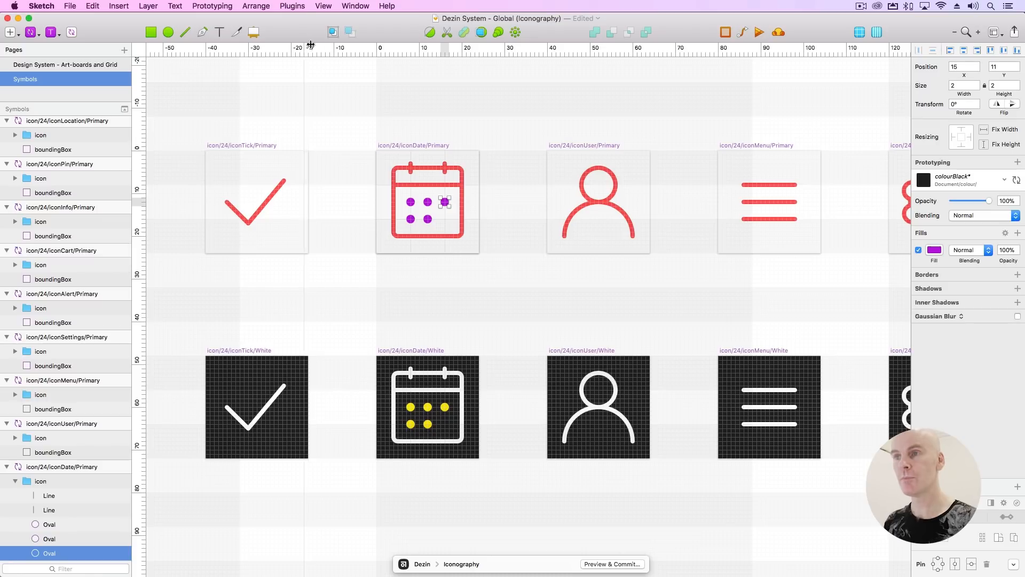
{"action": "left_click", "coordinate": [295, 6]}
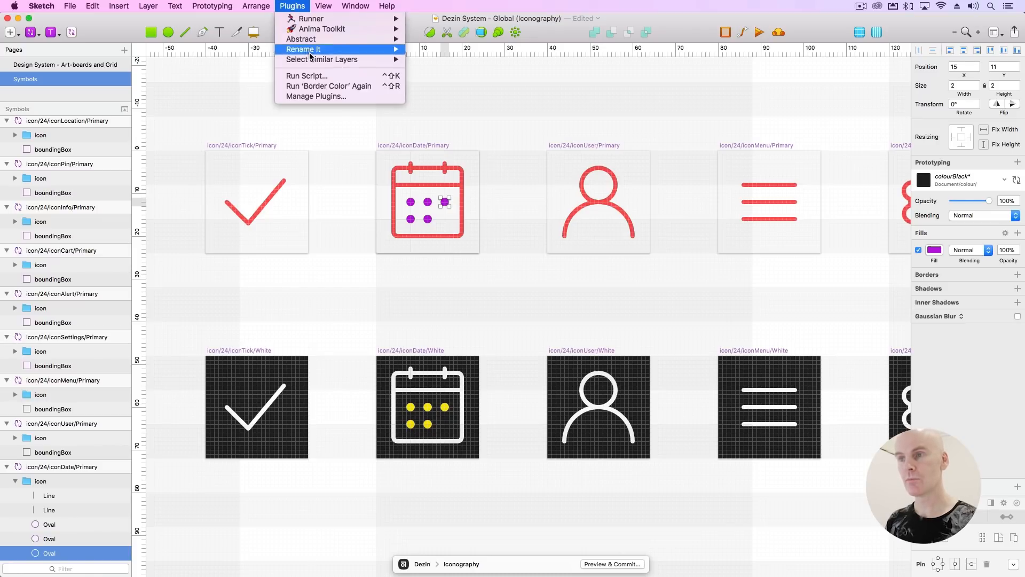
{"action": "left_click", "coordinate": [530, 136]}
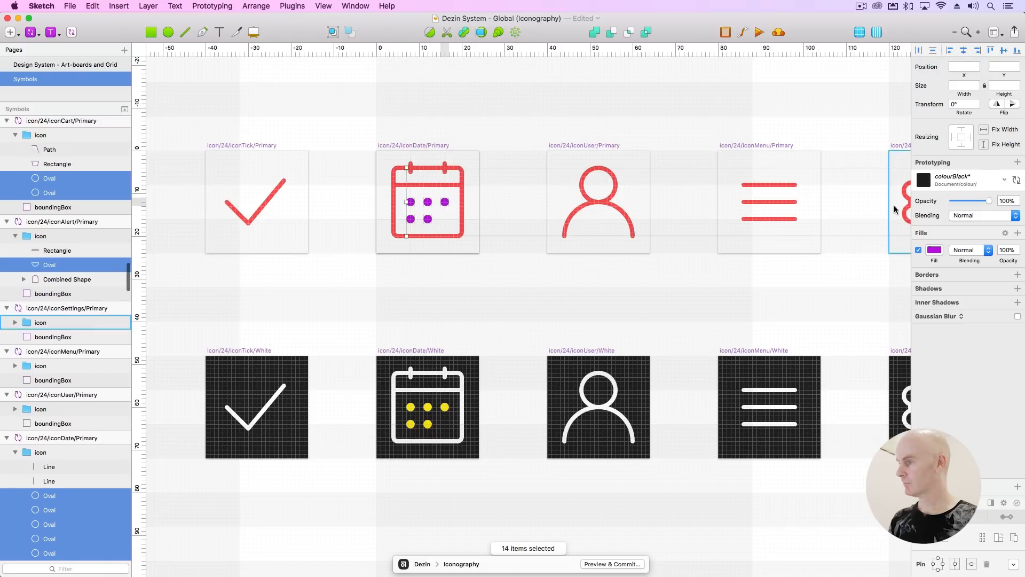
{"action": "left_click", "coordinate": [959, 184]}
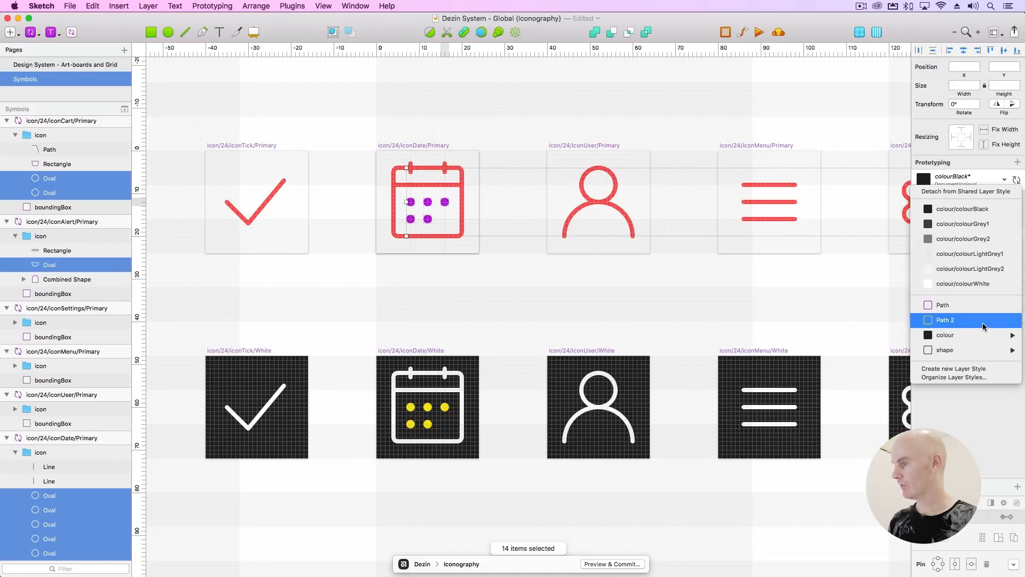
{"action": "mouse_move", "coordinate": [977, 337]}
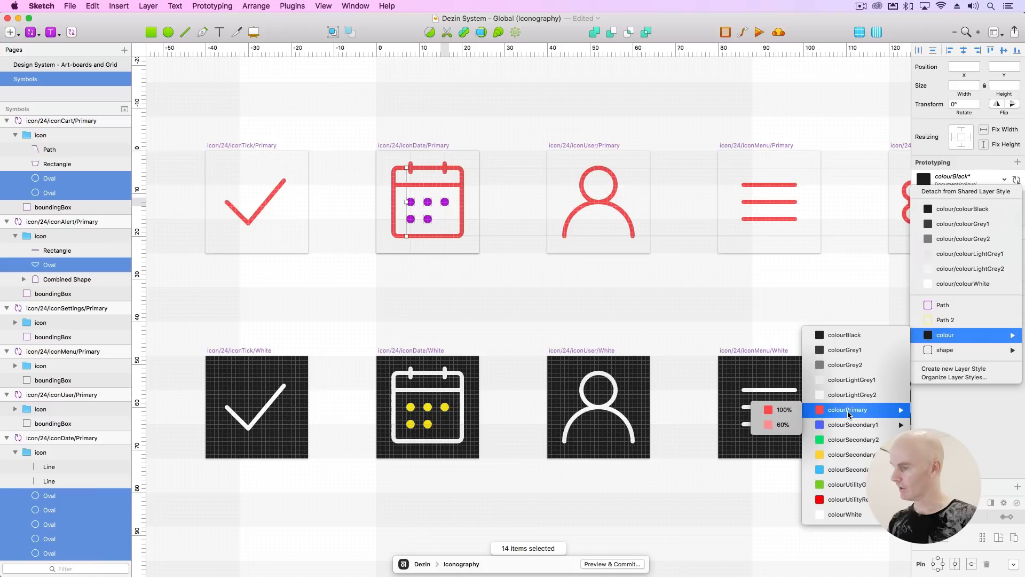
{"action": "left_click", "coordinate": [790, 412]}
{"action": "left_click", "coordinate": [479, 287]}
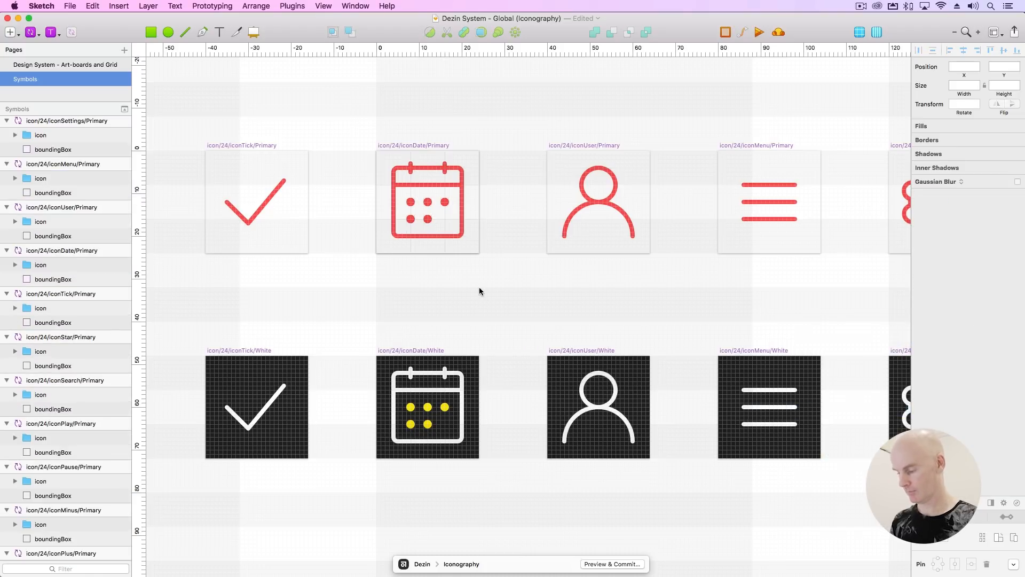
Select every layer sharing the yellow fill colour of the iconCart/White wheels and apply the colour/colourWhite layer style.
{"action": "key", "text": "super+minus"}
{"action": "scroll", "coordinate": [480, 301], "scroll_direction": "right", "scroll_amount": 15}
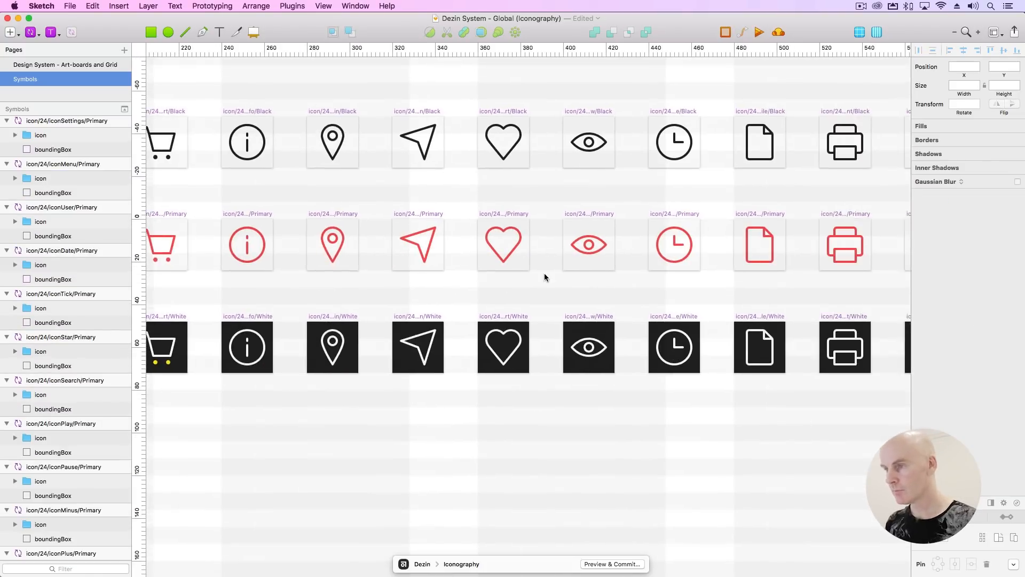
{"action": "scroll", "coordinate": [403, 264], "scroll_direction": "right", "scroll_amount": 3}
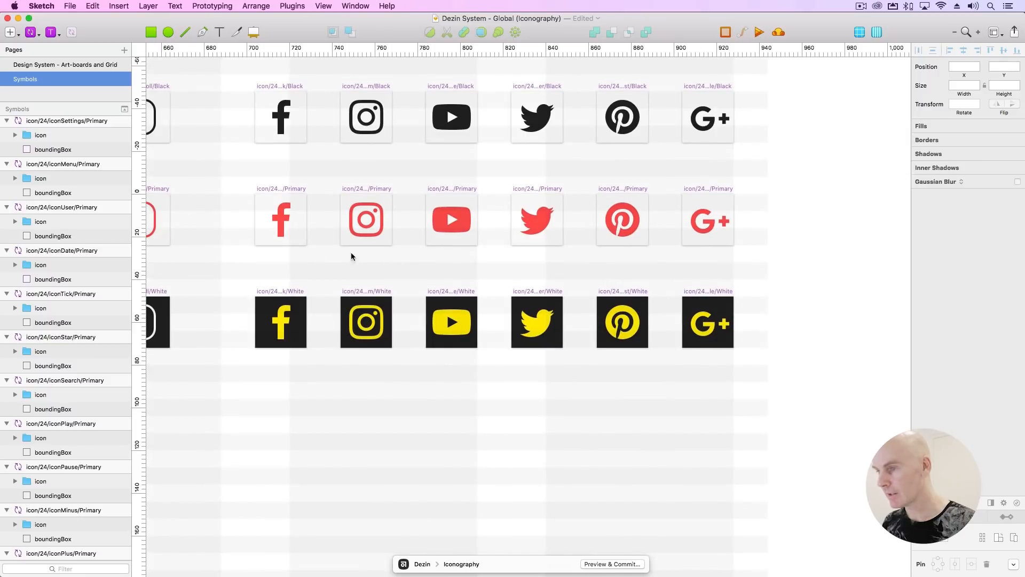
{"action": "scroll", "coordinate": [351, 257], "scroll_direction": "left", "scroll_amount": 20}
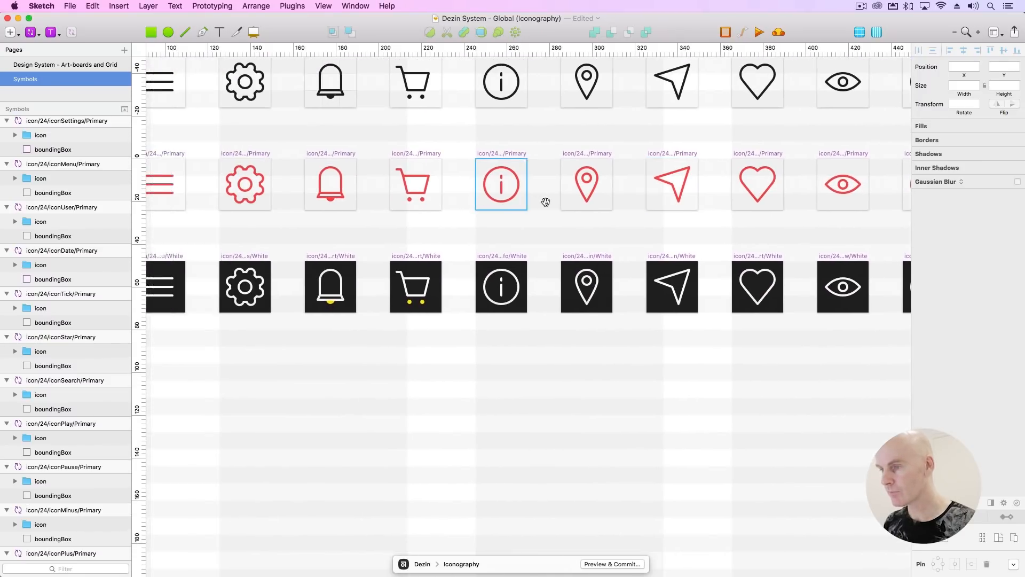
{"action": "scroll", "coordinate": [546, 202], "scroll_direction": "left", "scroll_amount": 3}
{"action": "left_click", "coordinate": [482, 303]}
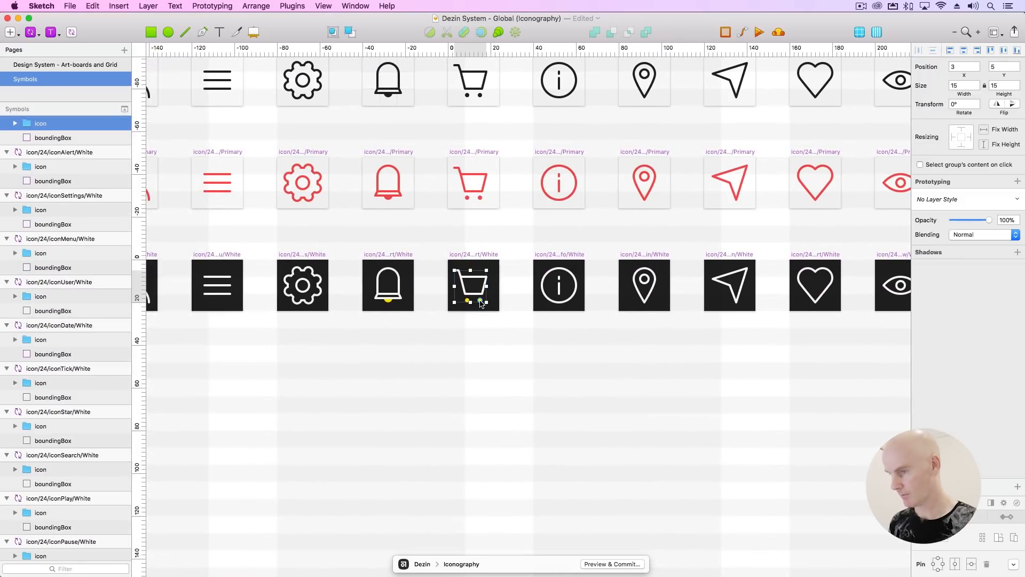
{"action": "scroll", "coordinate": [482, 304], "scroll_direction": "up", "scroll_amount": 5}
{"action": "double_click", "coordinate": [505, 289]}
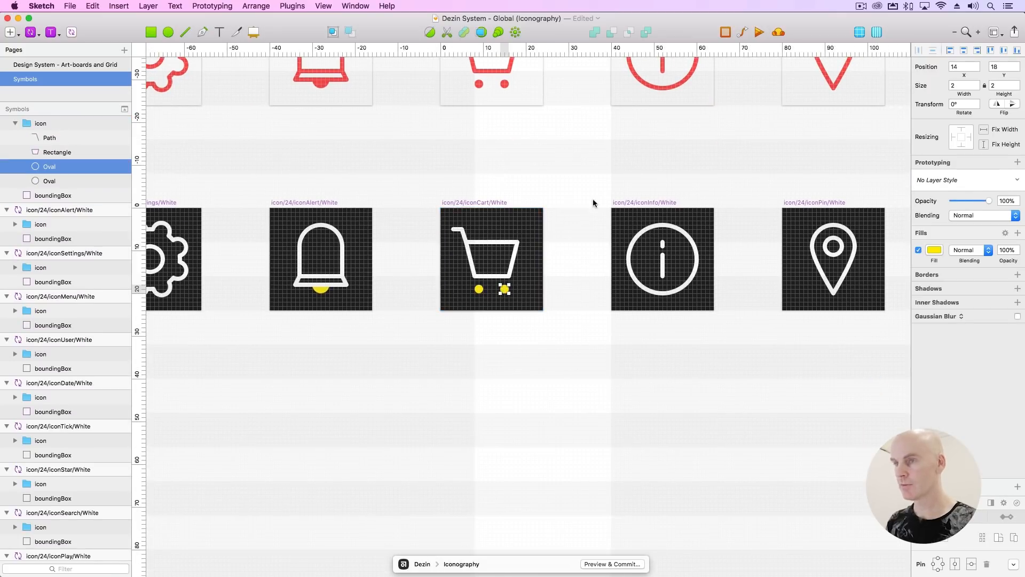
{"action": "left_click", "coordinate": [292, 6]}
{"action": "mouse_move", "coordinate": [331, 59]}
{"action": "left_click", "coordinate": [454, 60]}
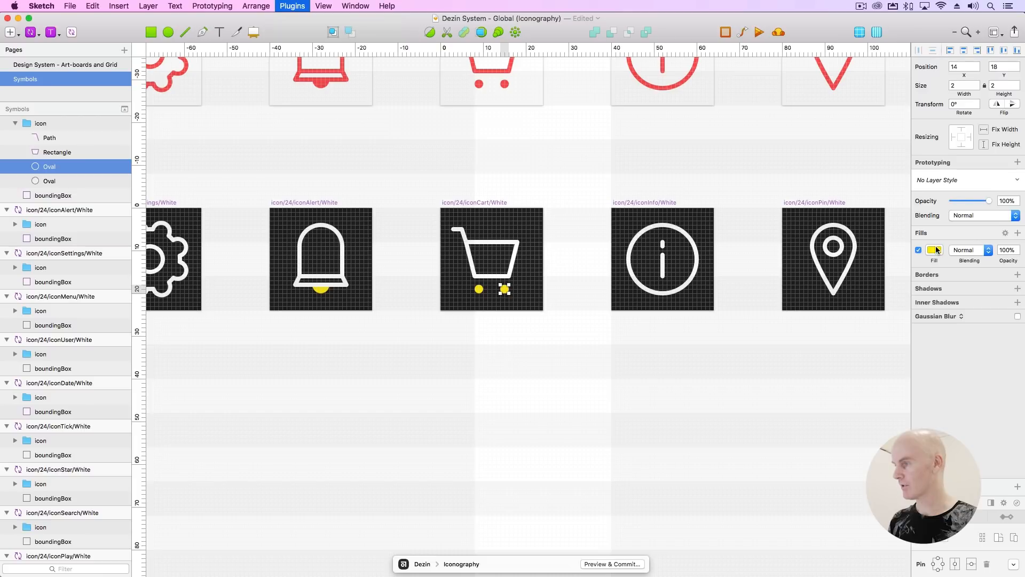
{"action": "left_click", "coordinate": [962, 180]}
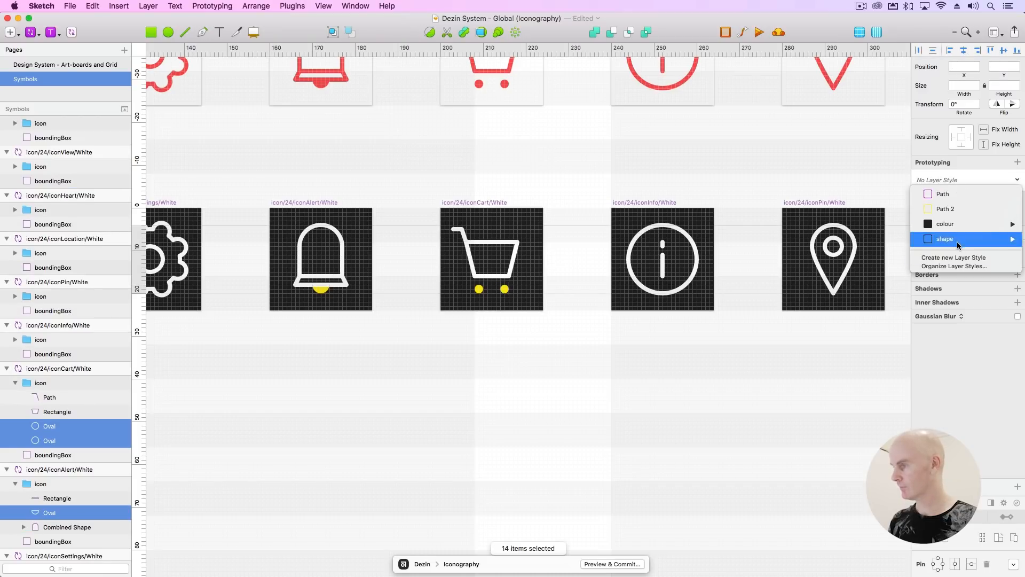
{"action": "mouse_move", "coordinate": [956, 225]}
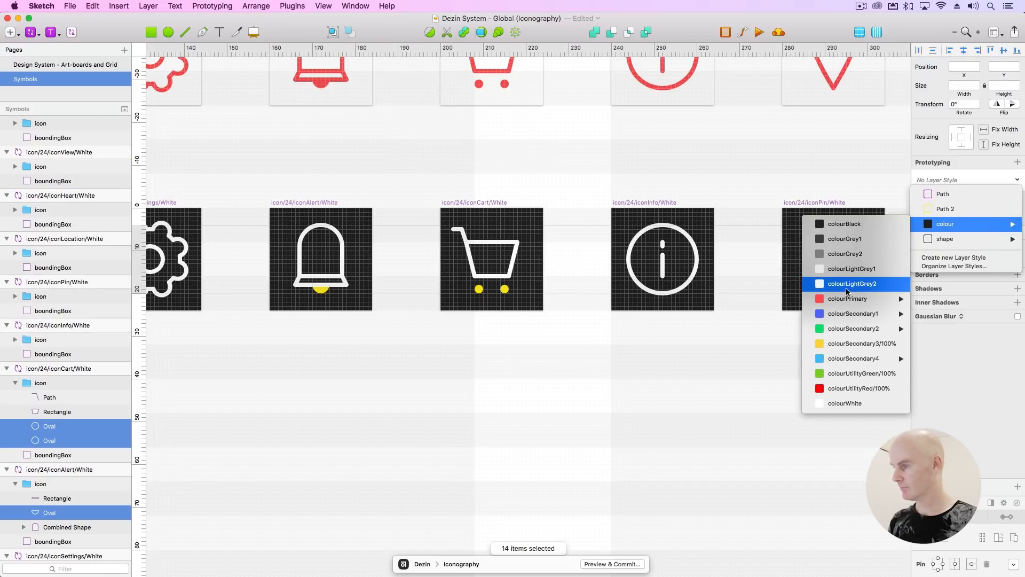
{"action": "left_click", "coordinate": [836, 402]}
{"action": "left_click", "coordinate": [523, 327]}
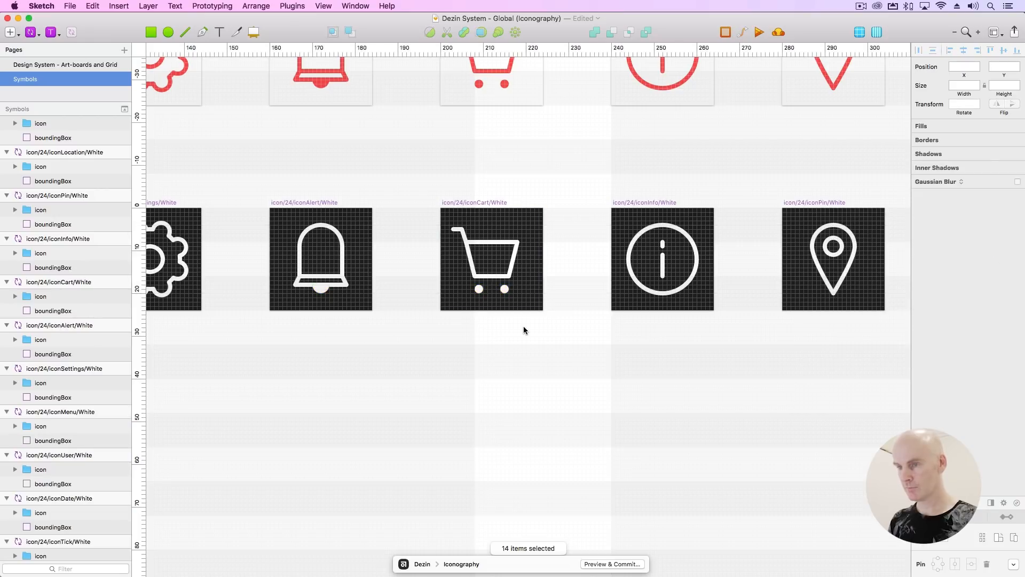
Review all three rows of 24px icons and examine the layer styles on the iconArrowD paths in the Black, Primary and White versions.
{"action": "key", "text": "super+minus"}
{"action": "key", "text": "super+minus"}
{"action": "key", "text": "super+minus"}
{"action": "left_click_drag", "start_coordinate": [359, 332], "coordinate": [538, 336]}
{"action": "scroll", "coordinate": [671, 339], "scroll_direction": "right", "scroll_amount": 10}
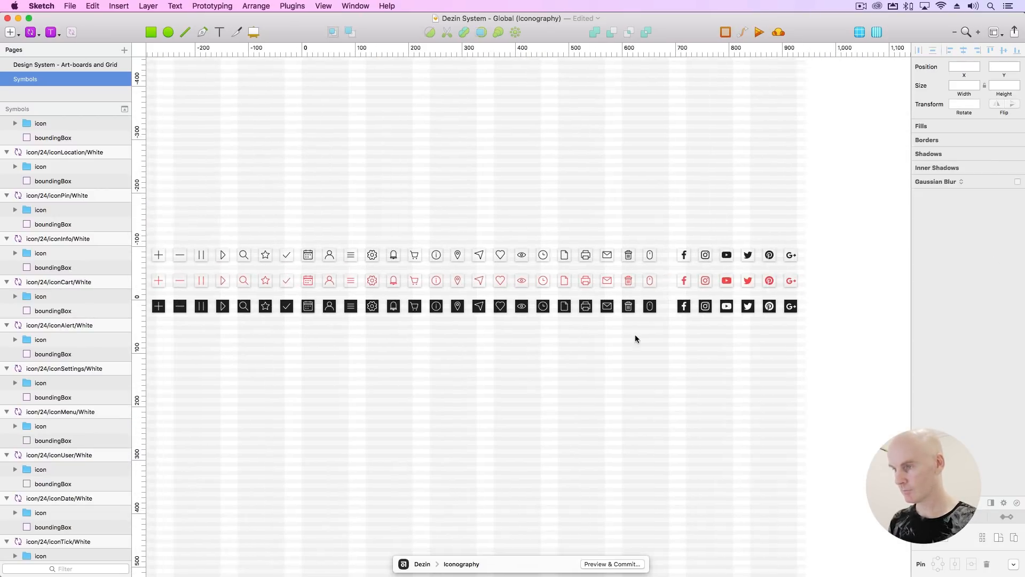
{"action": "scroll", "coordinate": [396, 328], "scroll_direction": "left", "scroll_amount": 7}
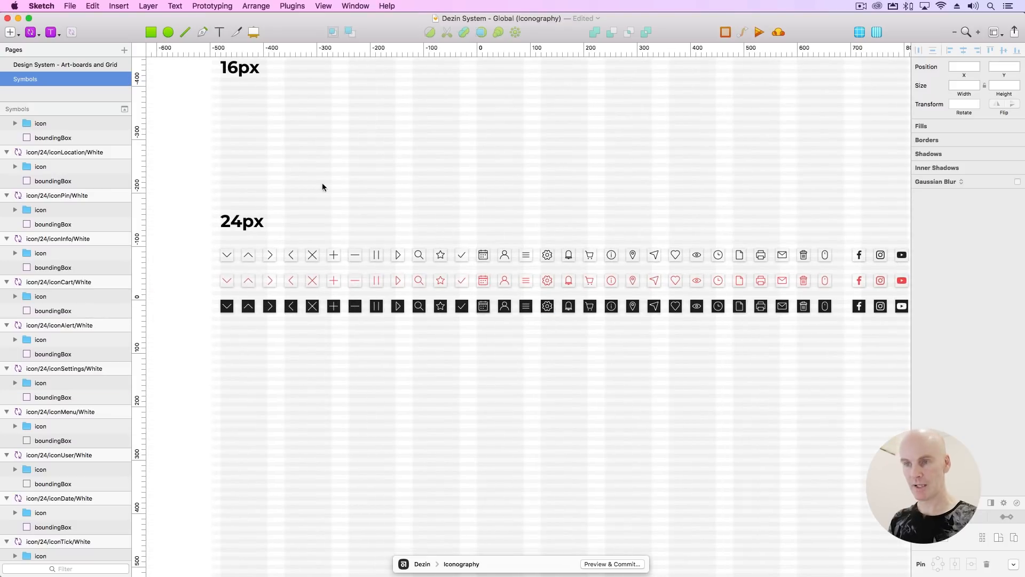
{"action": "double_click", "coordinate": [230, 257]}
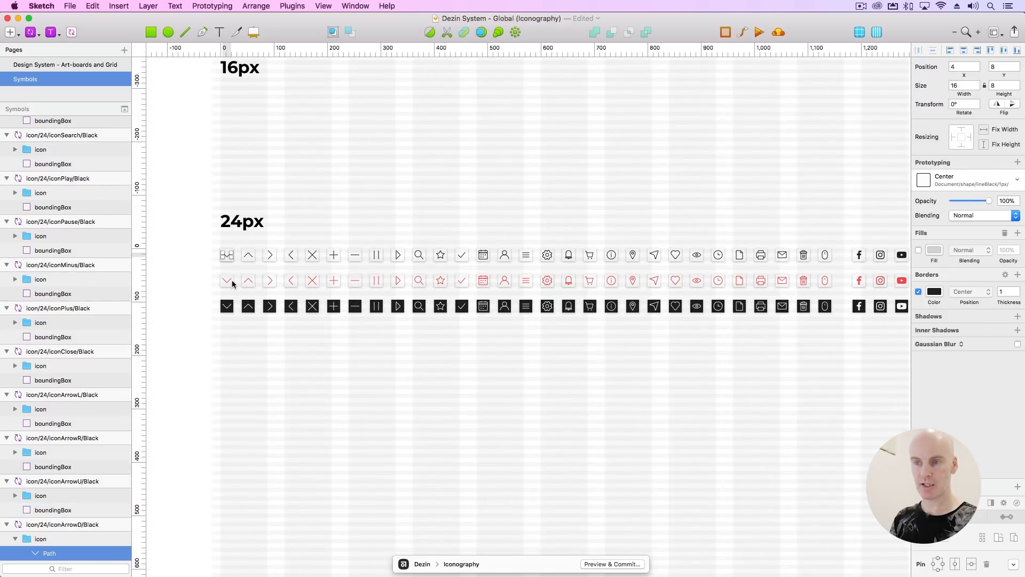
{"action": "left_click", "coordinate": [231, 307]}
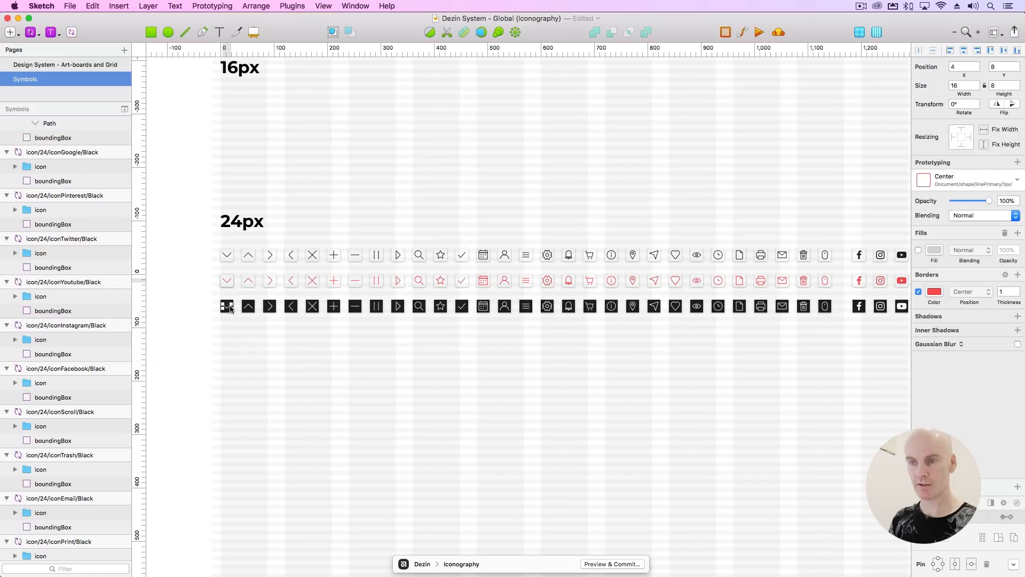
{"action": "left_click", "coordinate": [278, 206]}
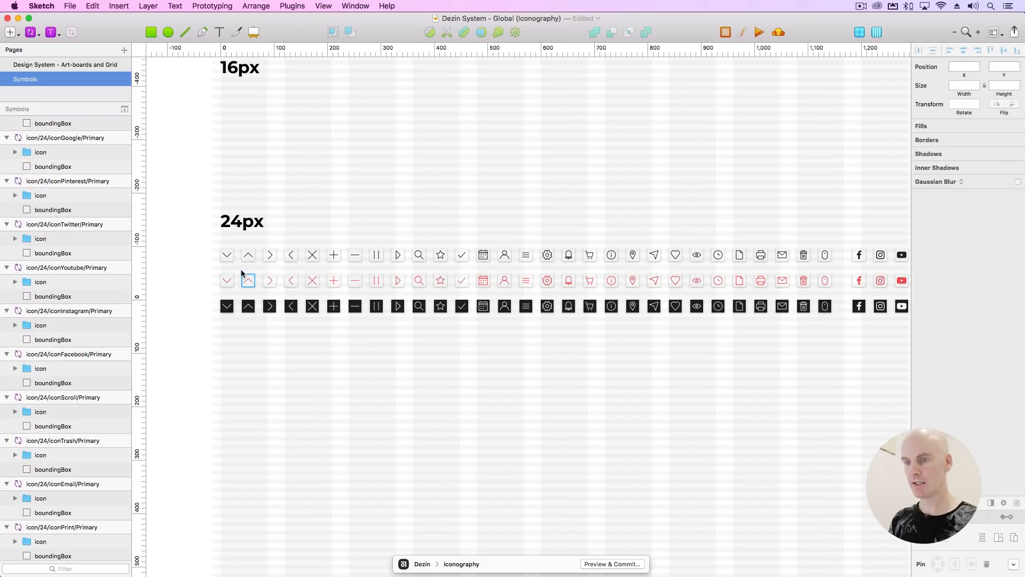
Delete the Path and Path 2 layer styles from the document's layer styles.
{"action": "double_click", "coordinate": [230, 257]}
{"action": "left_click", "coordinate": [959, 185]}
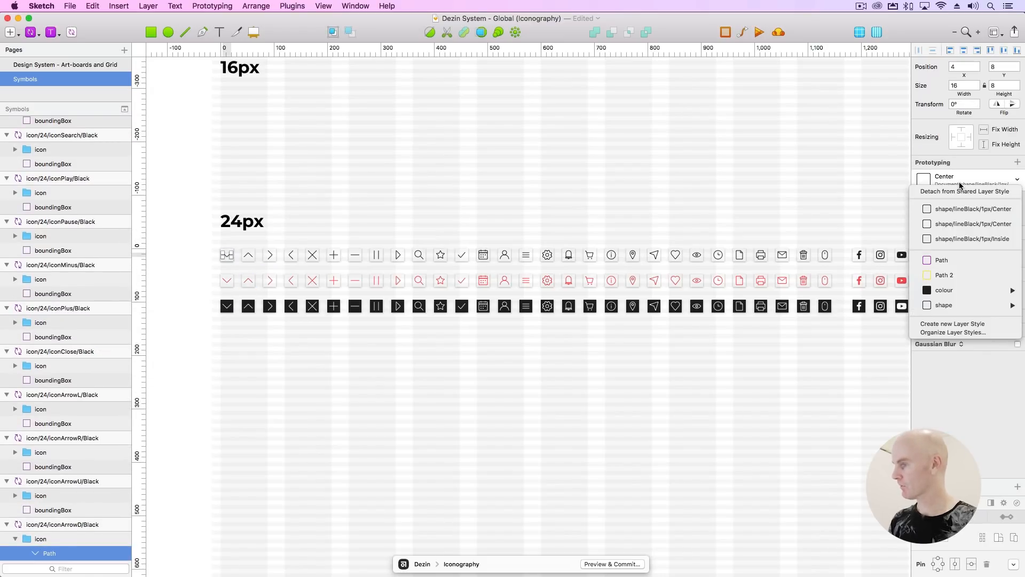
{"action": "left_click", "coordinate": [941, 333]}
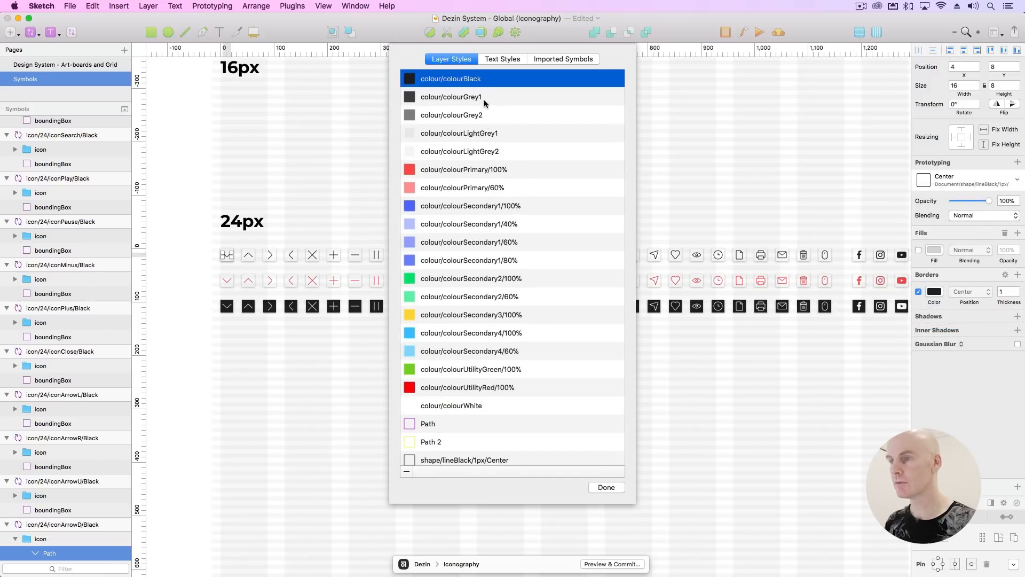
{"action": "scroll", "coordinate": [509, 140], "scroll_direction": "down", "scroll_amount": 6}
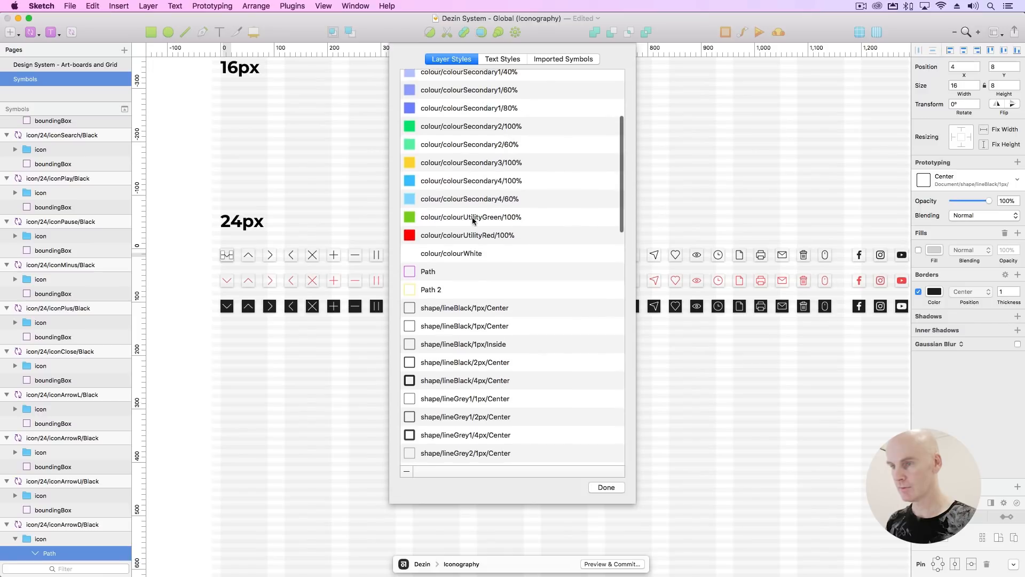
{"action": "left_click", "coordinate": [482, 266]}
{"action": "left_click", "coordinate": [463, 294], "text": "shift"}
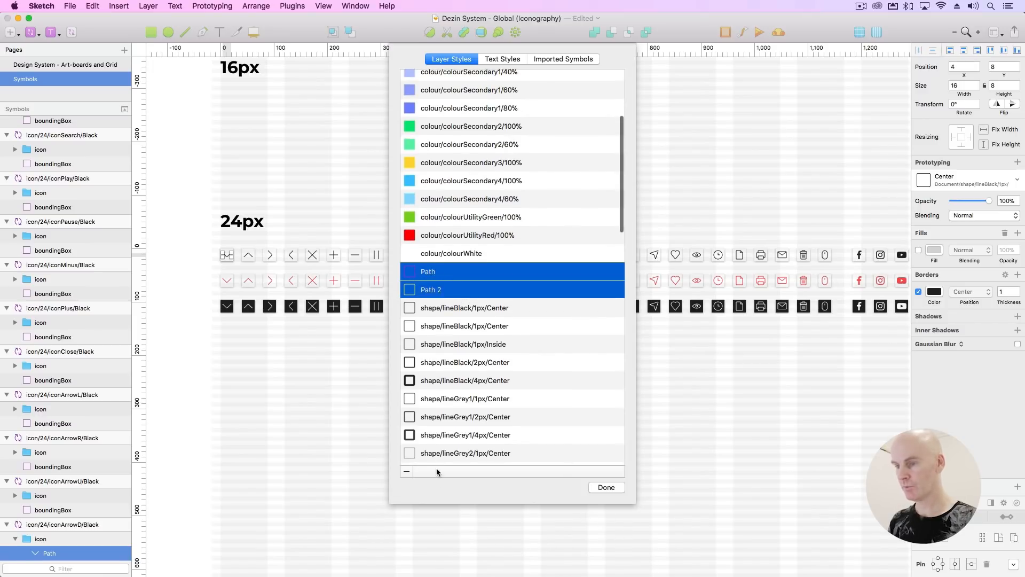
{"action": "left_click", "coordinate": [408, 470]}
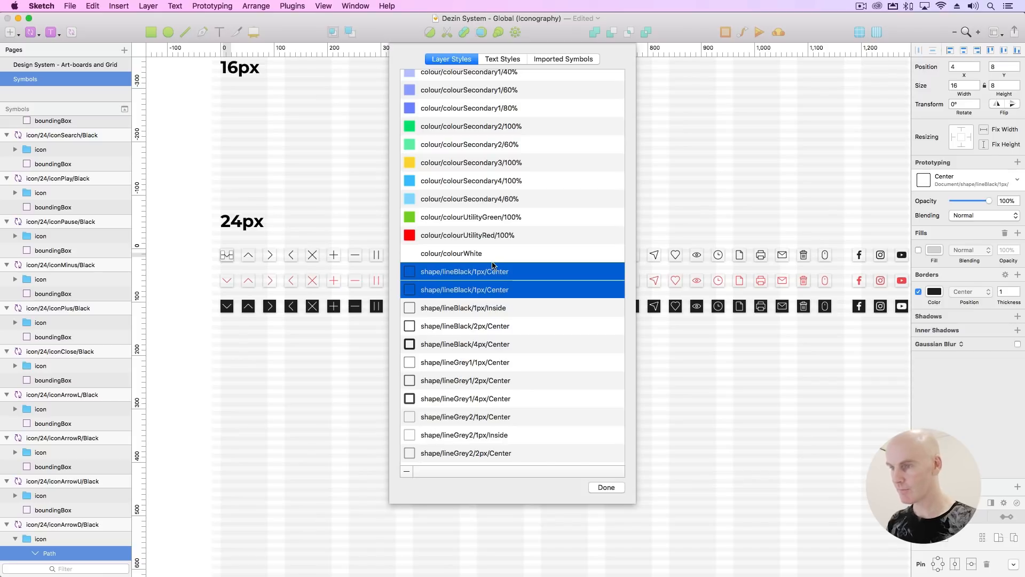
Delete the second, duplicate shape/surface/BoundingBox layer style and close the style organizer.
{"action": "scroll", "coordinate": [489, 261], "scroll_direction": "down", "scroll_amount": 10}
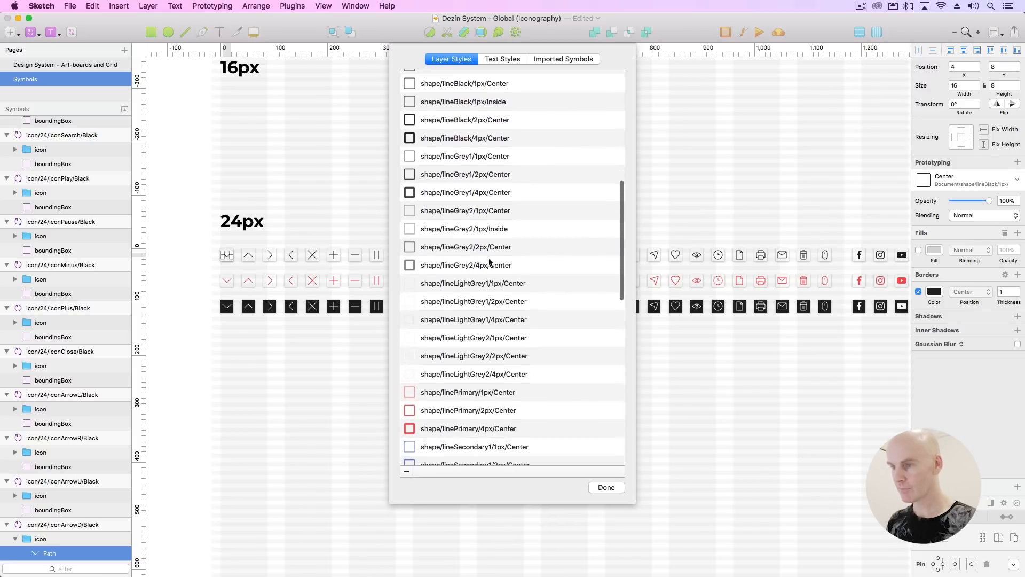
{"action": "scroll", "coordinate": [489, 261], "scroll_direction": "down", "scroll_amount": 15}
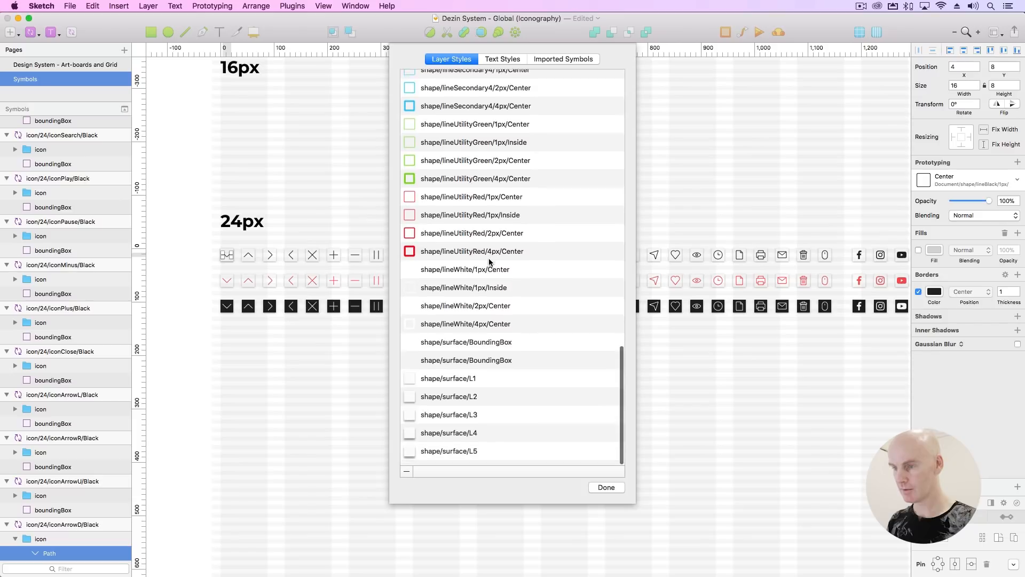
{"action": "left_click", "coordinate": [480, 372]}
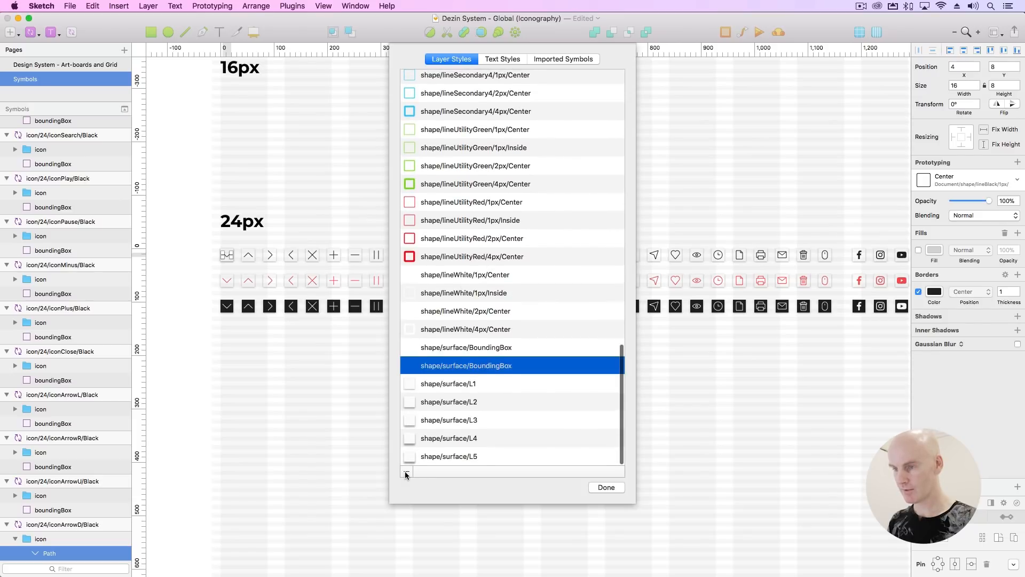
{"action": "left_click", "coordinate": [406, 472]}
{"action": "left_click", "coordinate": [605, 486]}
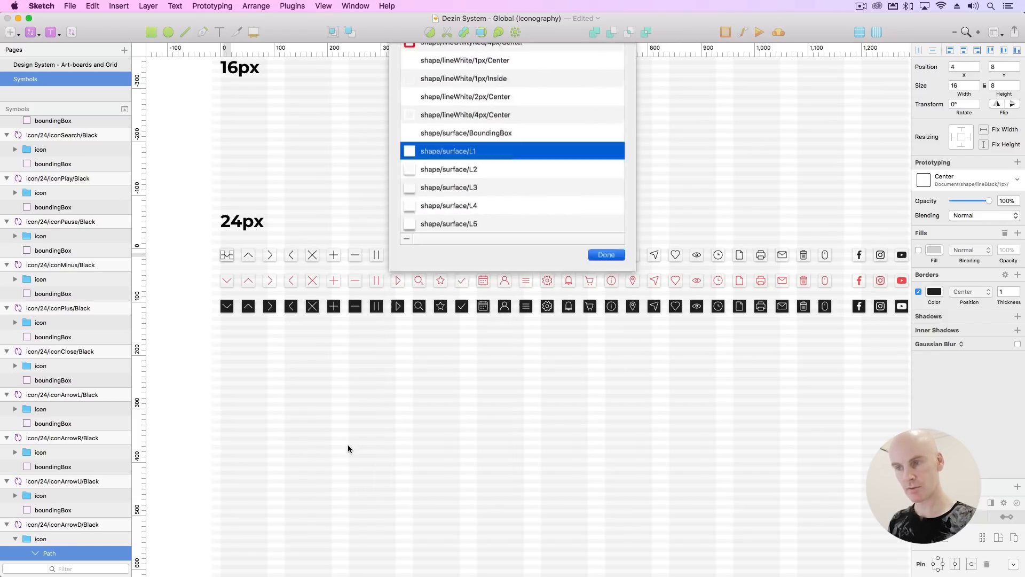
Check which layer style the bounding boxes of the arrow icons in the black and red 24px rows use.
{"action": "left_click", "coordinate": [233, 249]}
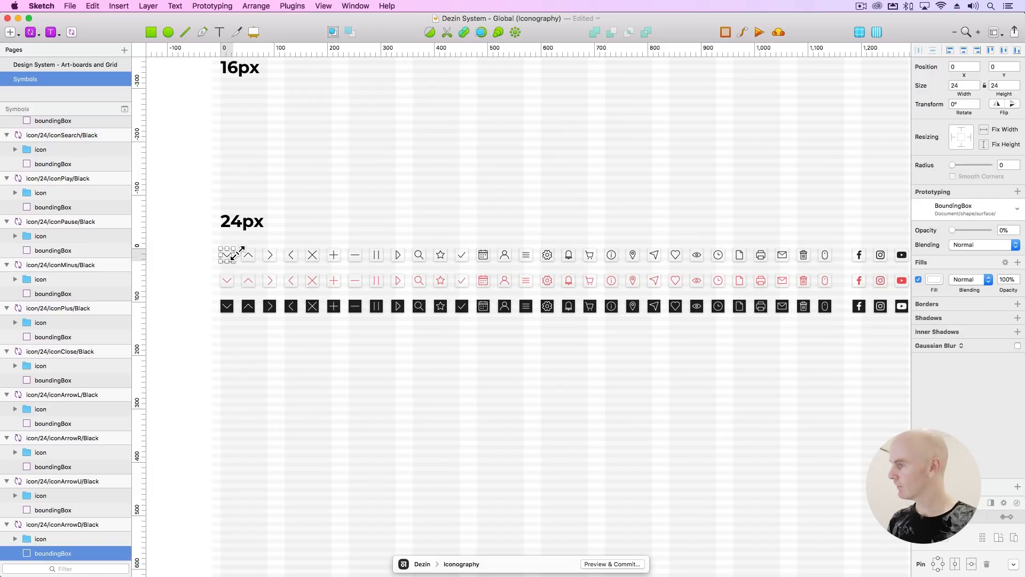
{"action": "left_click", "coordinate": [253, 254]}
{"action": "left_click", "coordinate": [249, 280]}
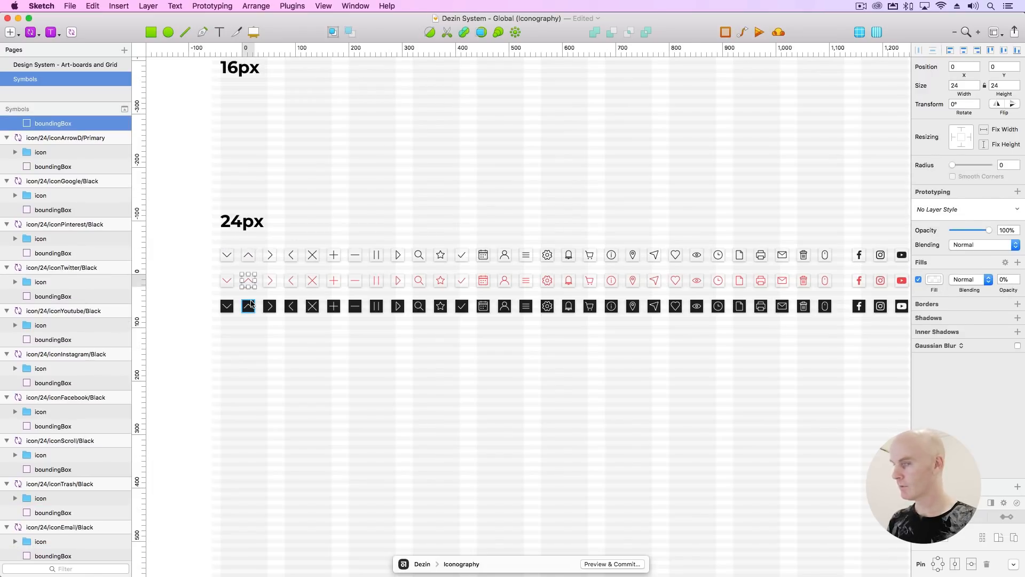
{"action": "left_click", "coordinate": [230, 278]}
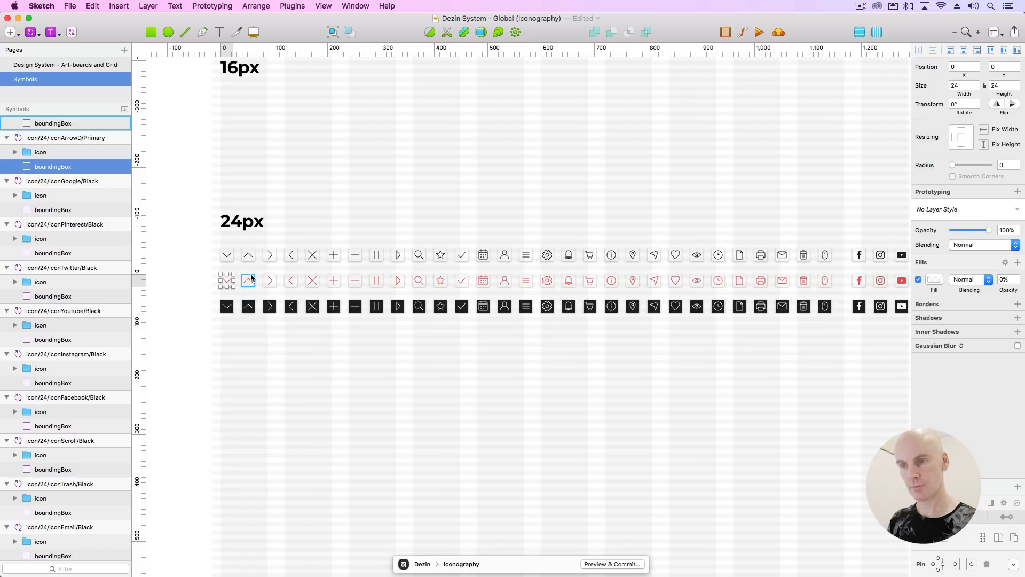
{"action": "left_click", "coordinate": [242, 271]}
{"action": "left_click", "coordinate": [230, 279]}
{"action": "key", "text": "super+2"}
{"action": "left_click_drag", "start_coordinate": [574, 369], "coordinate": [351, 303]}
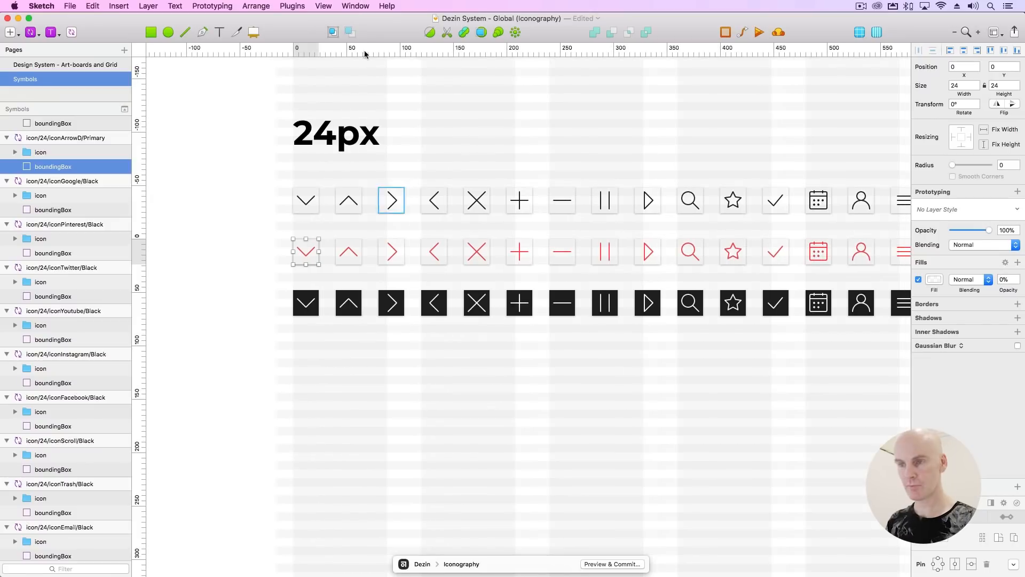
Select all bounding boxes with the same fill colour as the red down arrow's and apply the shape/surface/BoundingBox layer style.
{"action": "left_click", "coordinate": [284, 5]}
{"action": "mouse_move", "coordinate": [316, 63]}
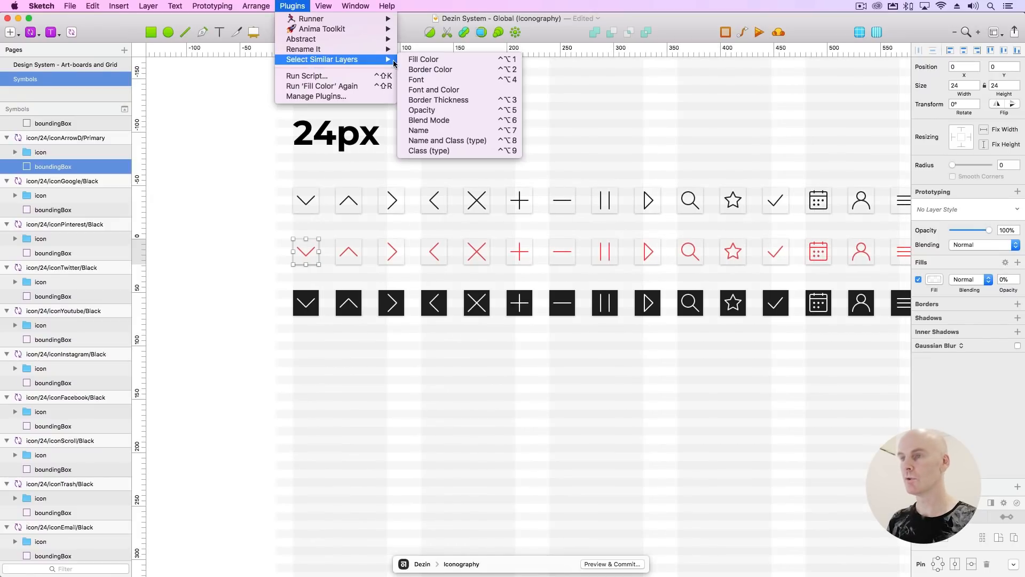
{"action": "left_click", "coordinate": [460, 64]}
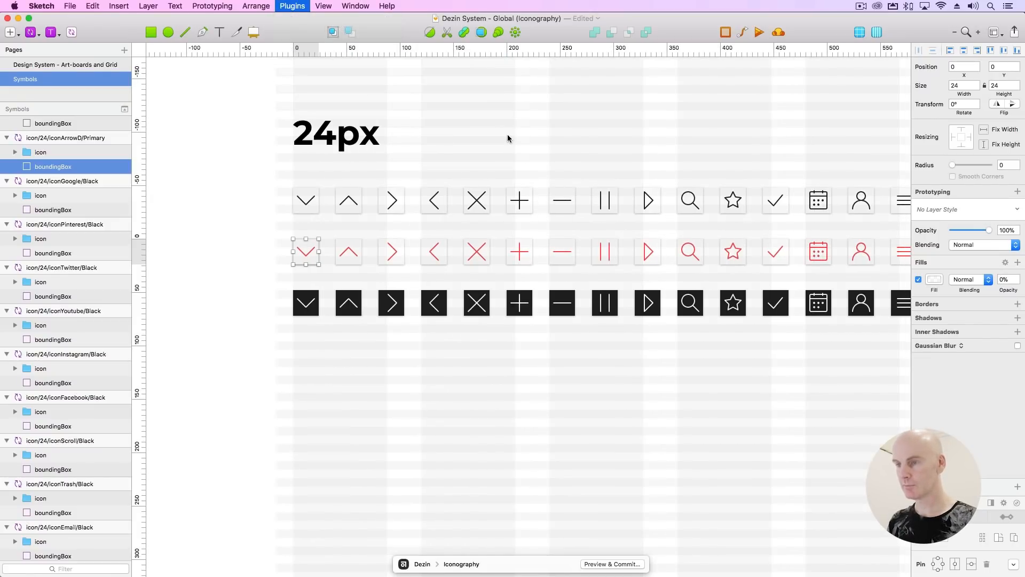
{"action": "left_click", "coordinate": [969, 213]}
{"action": "mouse_move", "coordinate": [958, 245]}
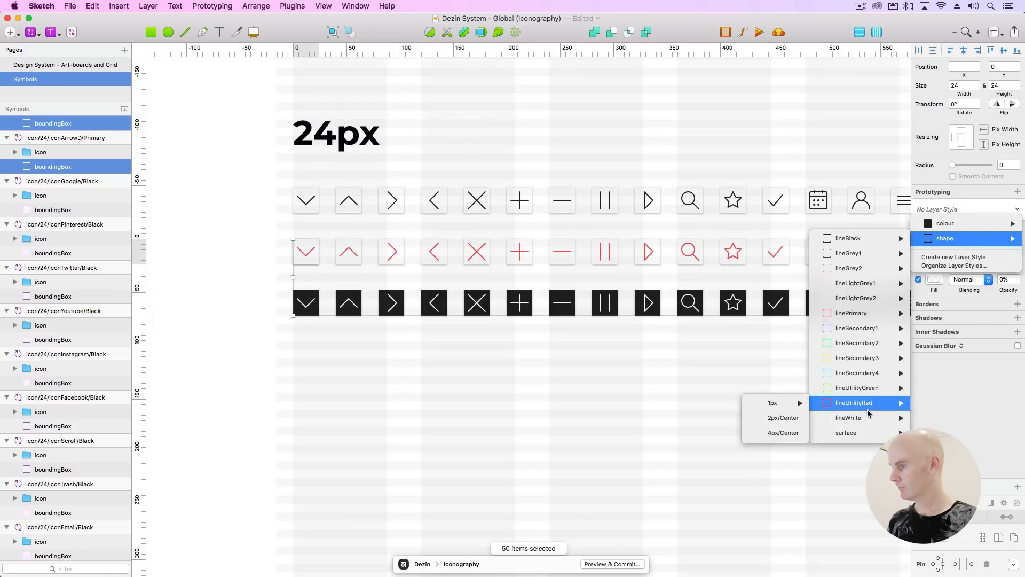
{"action": "mouse_move", "coordinate": [855, 433]}
{"action": "left_click", "coordinate": [780, 433]}
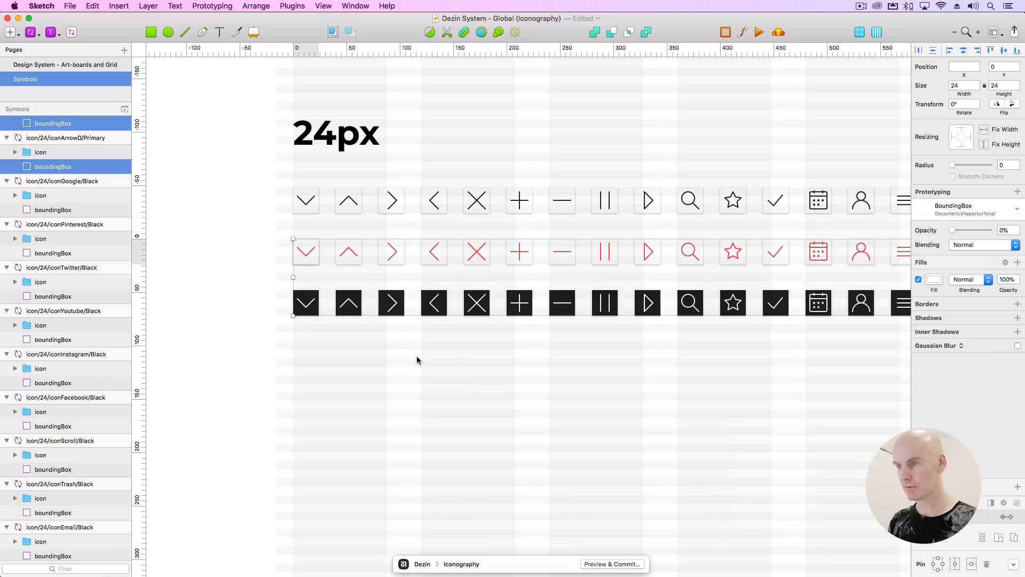
Deselect the bounding boxes and save the document.
{"action": "left_click", "coordinate": [417, 356]}
{"action": "key", "text": "super+minus"}
{"action": "left_click_drag", "start_coordinate": [470, 371], "coordinate": [377, 367]}
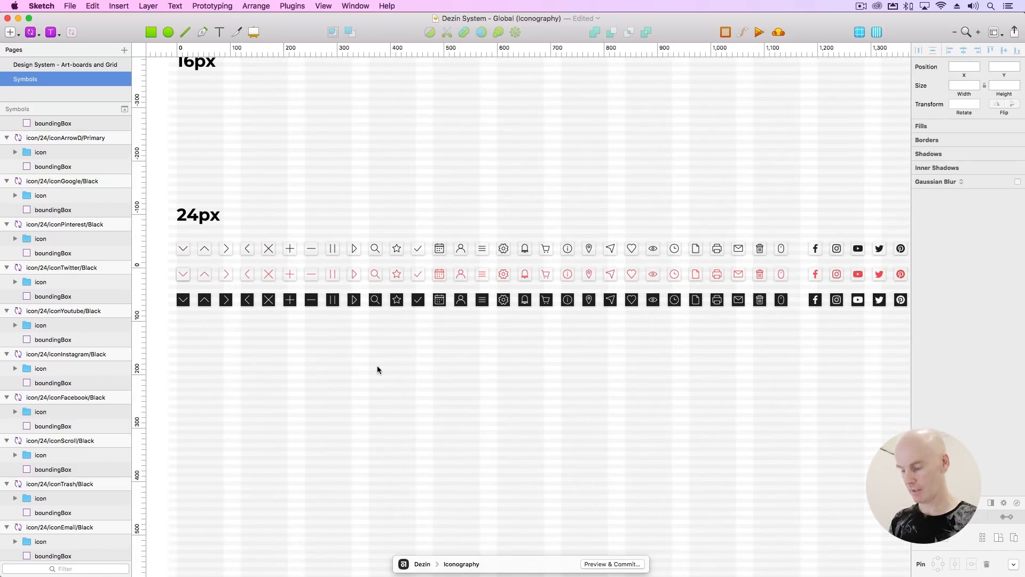
{"action": "key", "text": "super+minus"}
{"action": "key", "text": "super+s"}
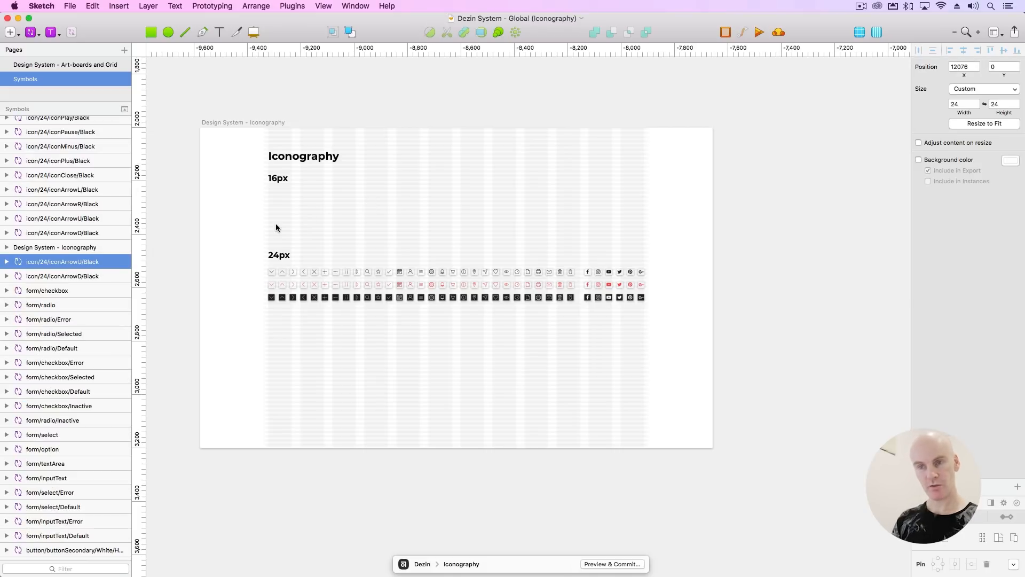
Examine the stray down and up arrow symbols beside the Typography Android artboard and locate the Buttons and Forms artboard.
{"action": "key", "text": "super+2"}
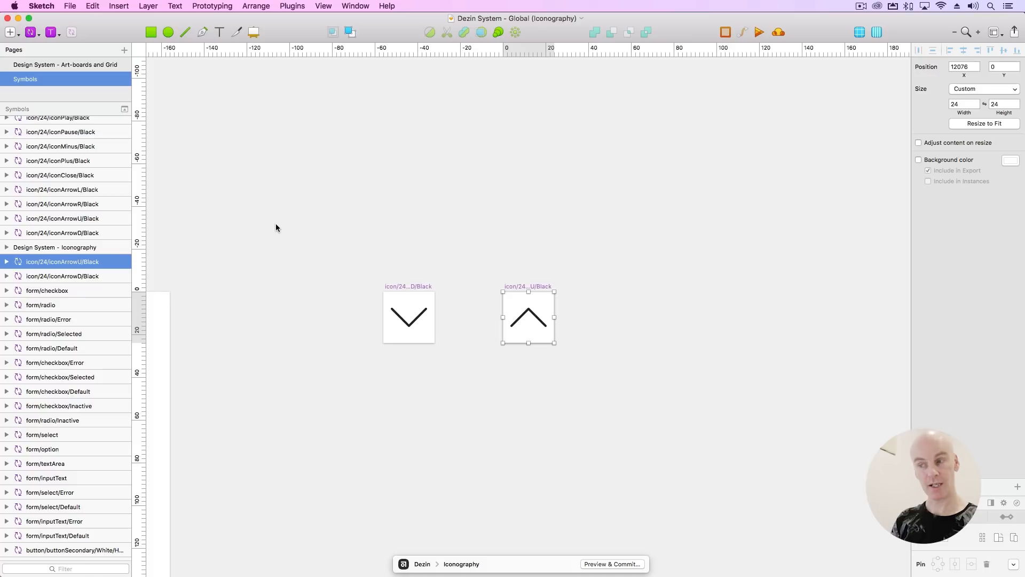
{"action": "left_click", "coordinate": [277, 226]}
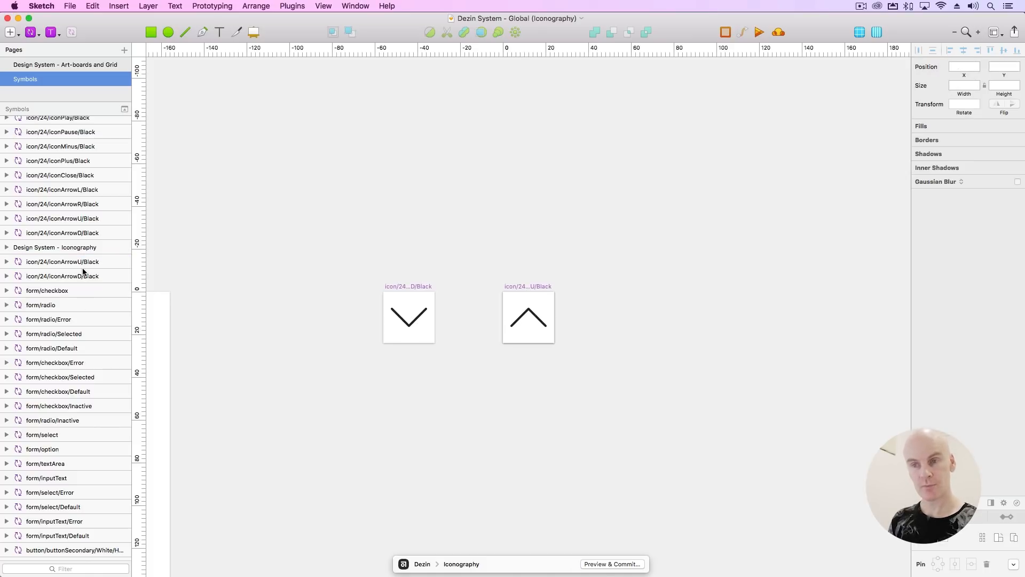
{"action": "key", "text": "super+minus"}
{"action": "key", "text": "super+minus"}
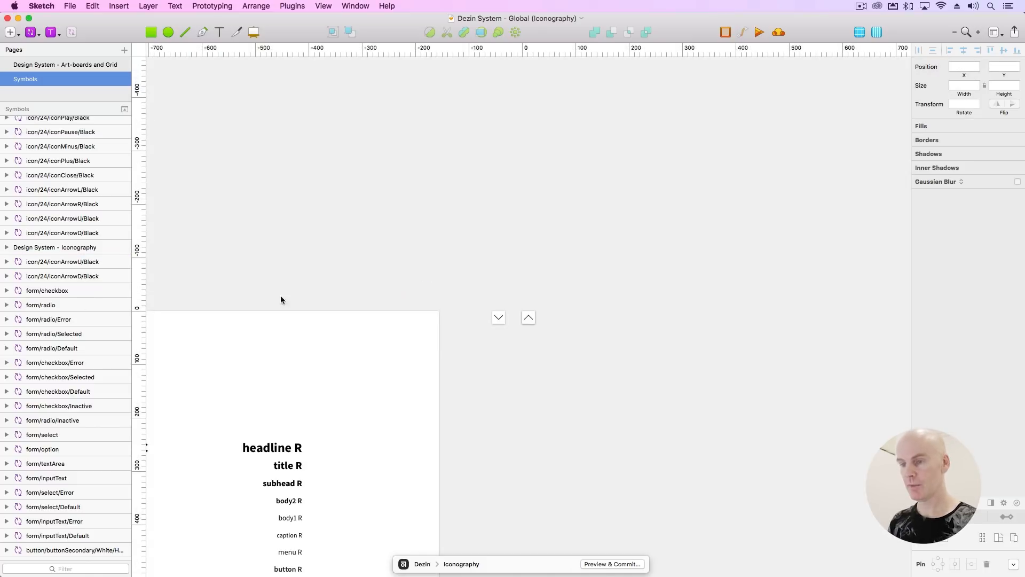
{"action": "left_click_drag", "start_coordinate": [264, 506], "coordinate": [598, 251]}
{"action": "left_click_drag", "start_coordinate": [206, 504], "coordinate": [581, 182]}
{"action": "key", "text": "super+minus"}
{"action": "key", "text": "super+minus"}
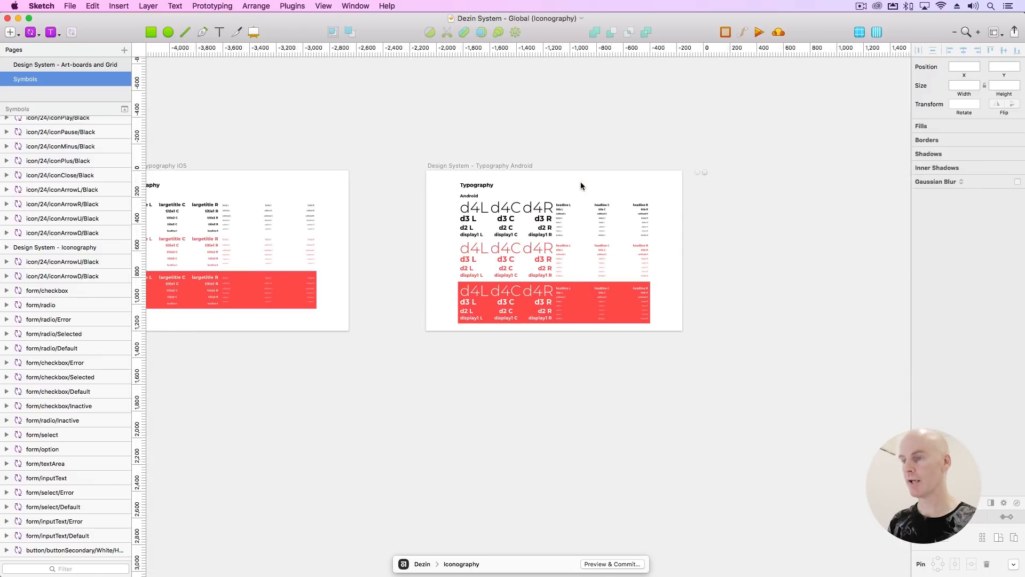
{"action": "left_click_drag", "start_coordinate": [219, 363], "coordinate": [579, 303]}
{"action": "scroll", "coordinate": [414, 330], "scroll_direction": "down", "scroll_amount": 5}
{"action": "scroll", "coordinate": [415, 330], "scroll_direction": "left", "scroll_amount": 20}
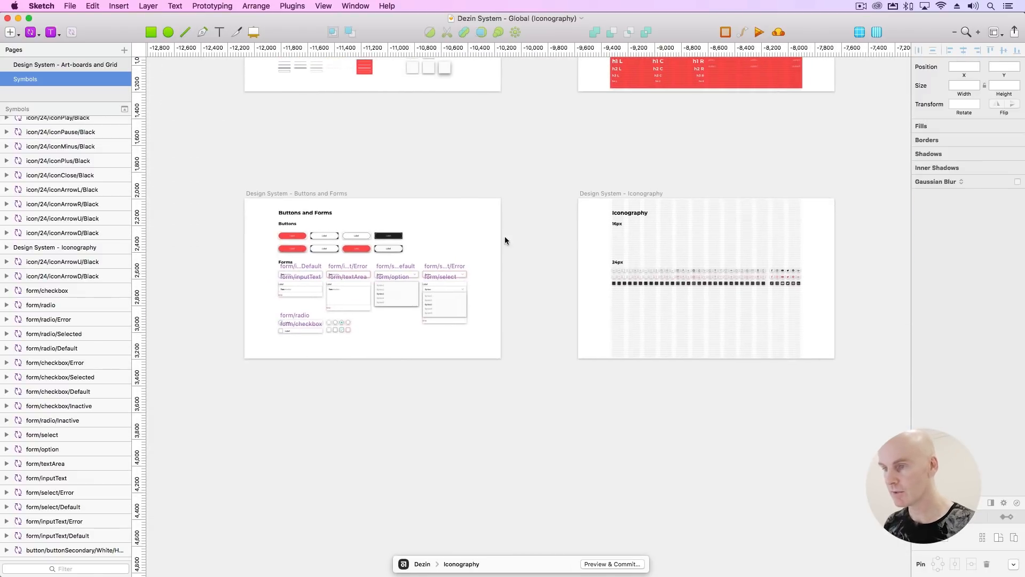
Examine which arrow symbol the icon in form/select/Error and the select field in form/select use.
{"action": "left_click", "coordinate": [464, 279]}
{"action": "key", "text": "super+2"}
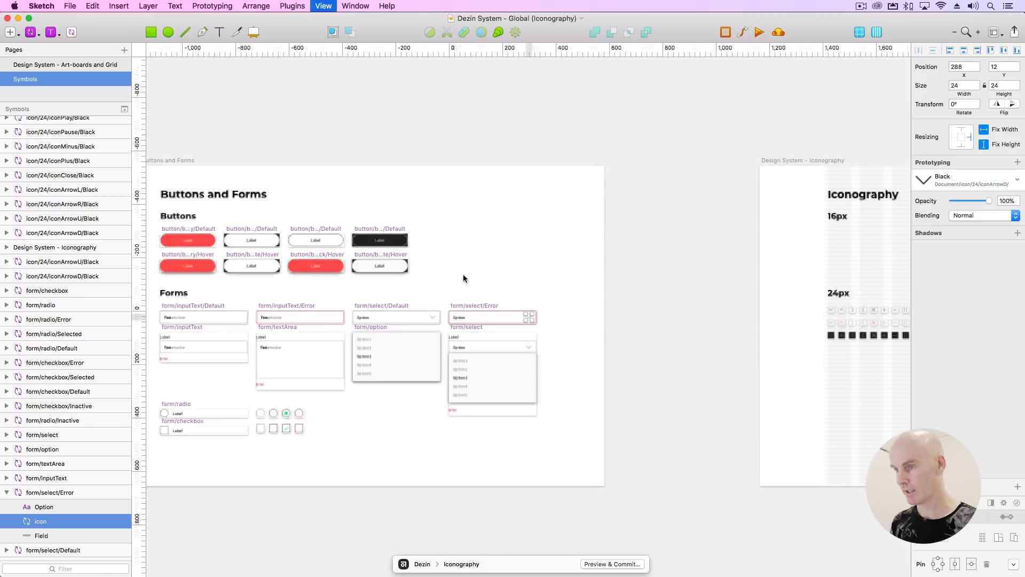
{"action": "key", "text": "super+plus"}
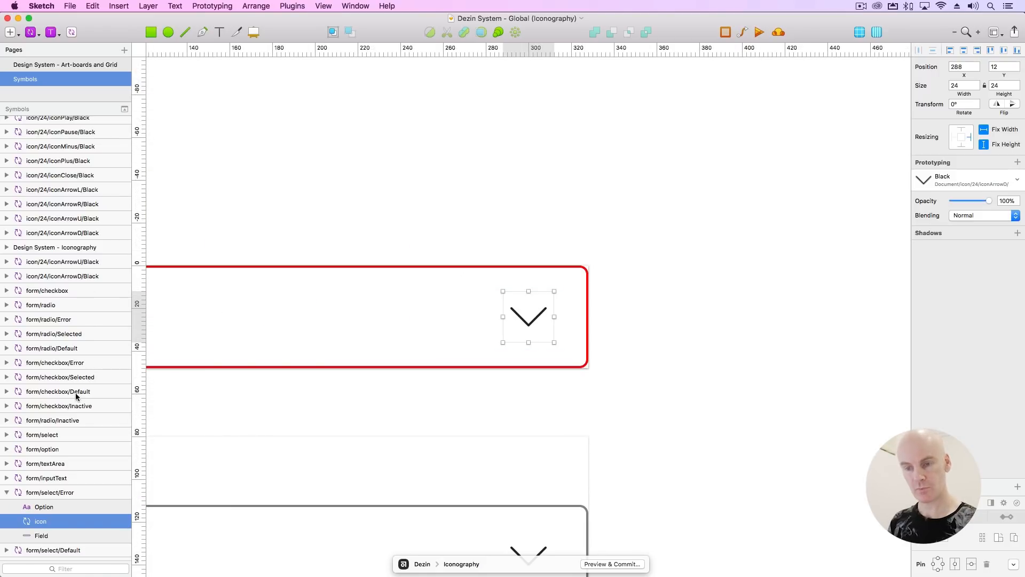
{"action": "scroll", "coordinate": [76, 395], "scroll_direction": "down", "scroll_amount": 6}
{"action": "left_click", "coordinate": [32, 358]}
{"action": "left_click", "coordinate": [37, 368]}
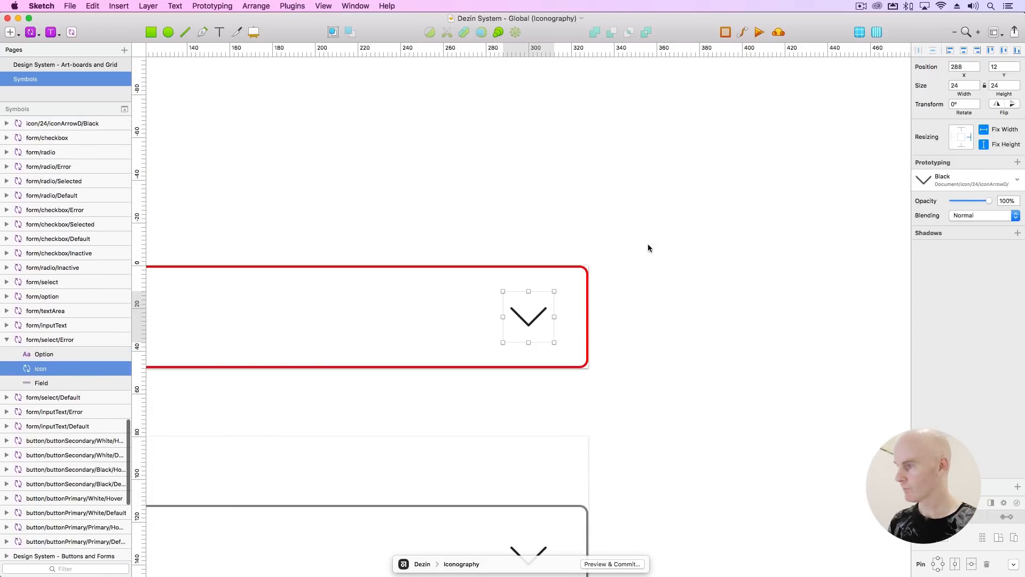
{"action": "scroll", "coordinate": [638, 249], "scroll_direction": "down", "scroll_amount": 5}
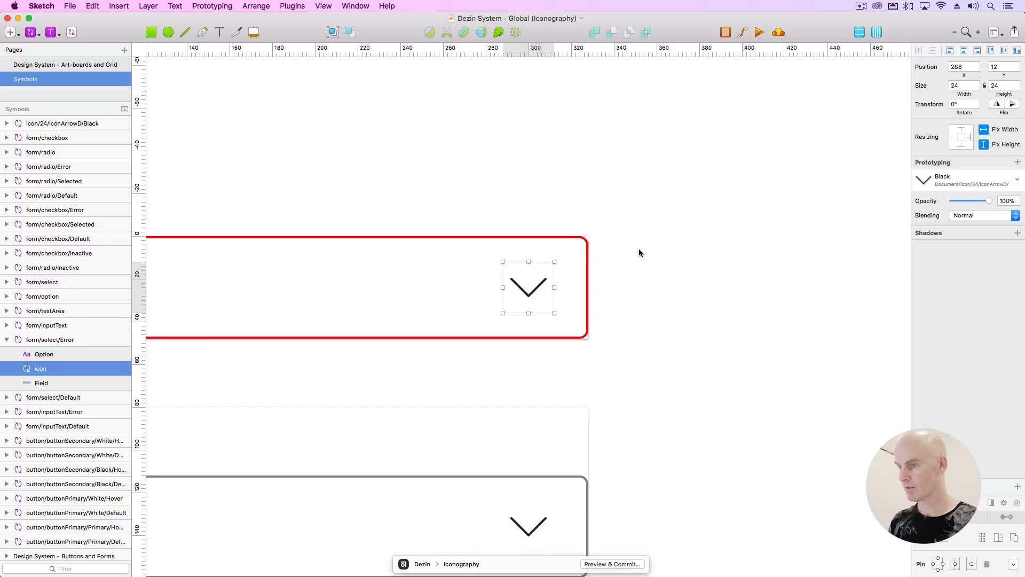
{"action": "key", "text": "super+minus"}
{"action": "scroll", "coordinate": [617, 347], "scroll_direction": "down", "scroll_amount": 2}
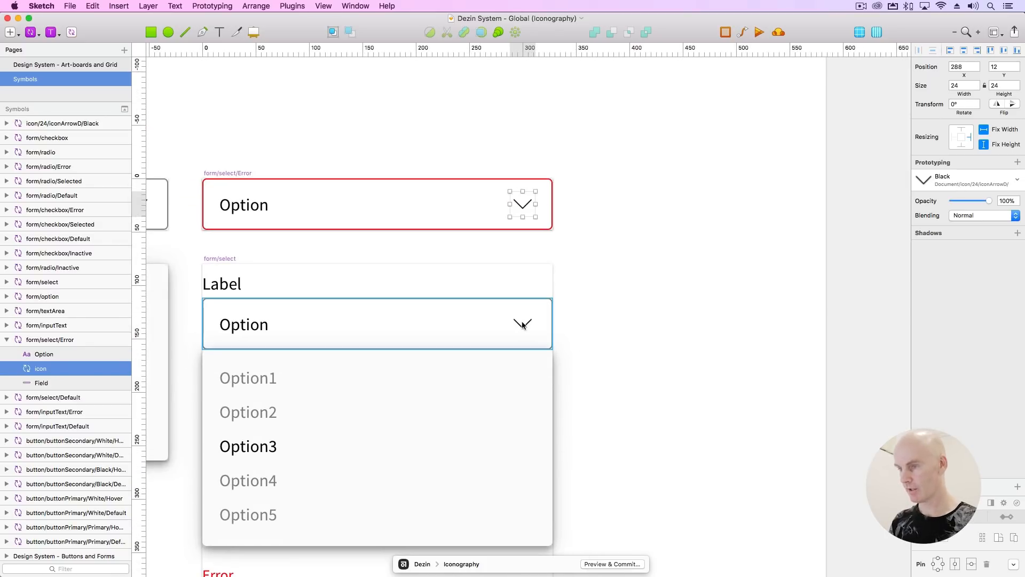
{"action": "left_click", "coordinate": [529, 325]}
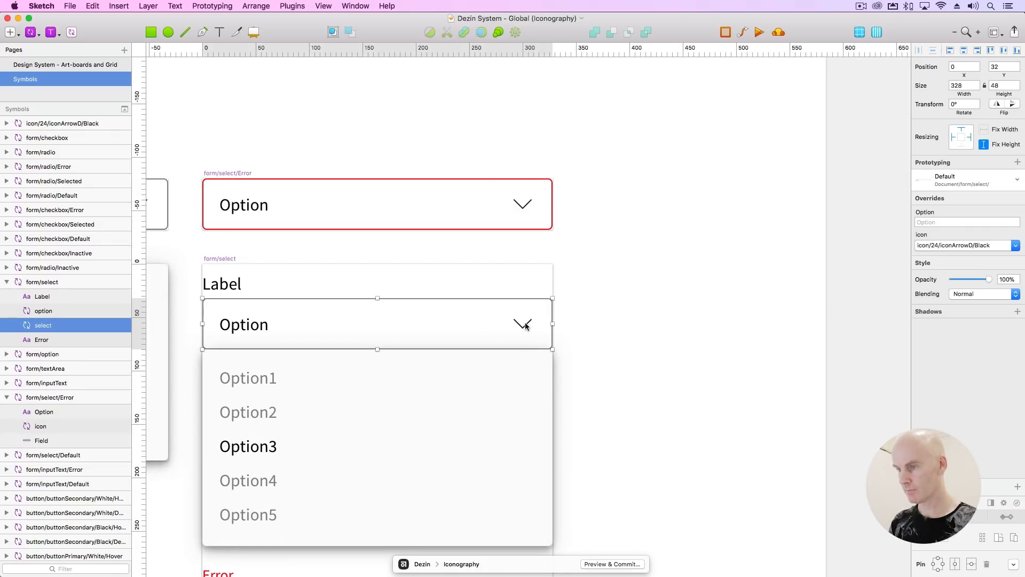
Swap the arrow icons in form/select/Error and form/select/Default to the second icon/24/iconArrowD/Black symbol.
{"action": "left_click", "coordinate": [523, 204]}
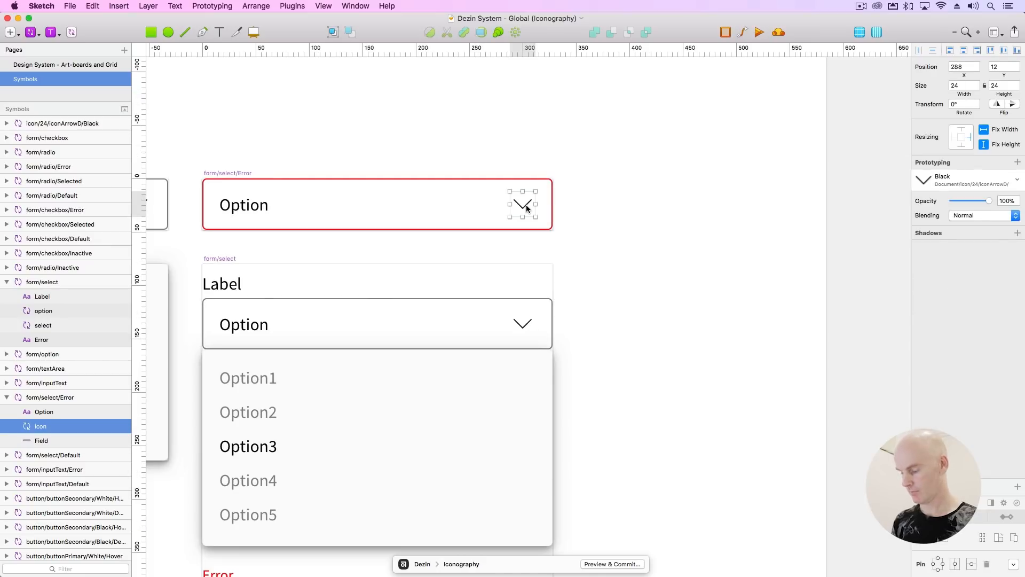
{"action": "key", "text": "super+minus"}
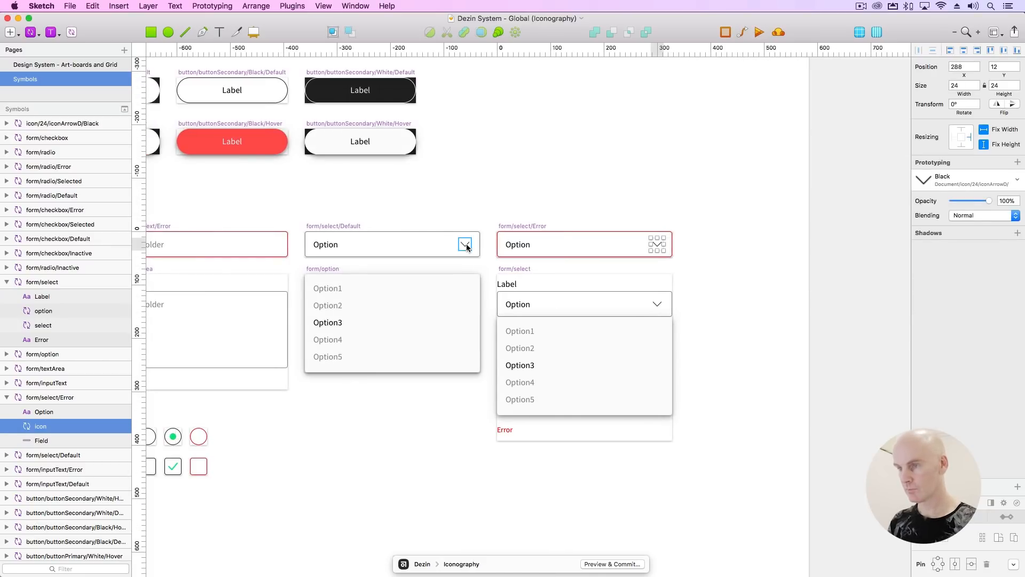
{"action": "left_click", "coordinate": [466, 247], "text": "shift"}
{"action": "left_click_drag", "start_coordinate": [502, 204], "coordinate": [489, 145]}
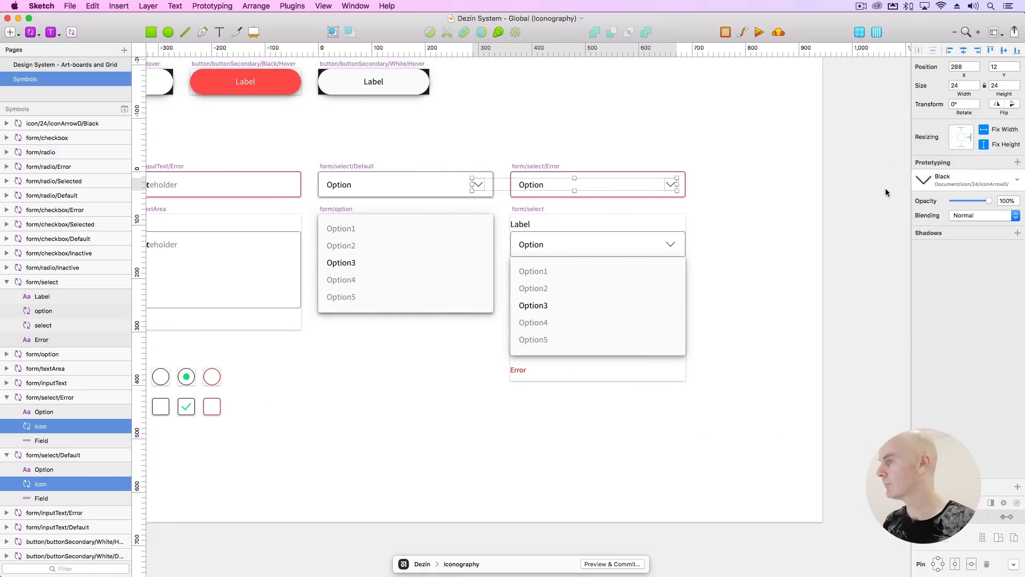
{"action": "left_click", "coordinate": [957, 183]}
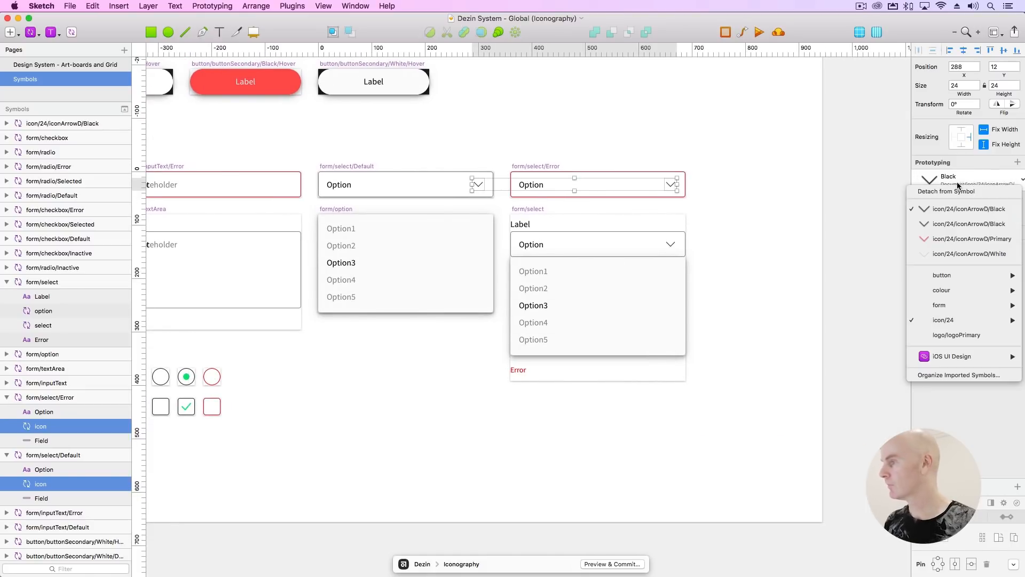
{"action": "left_click", "coordinate": [951, 224]}
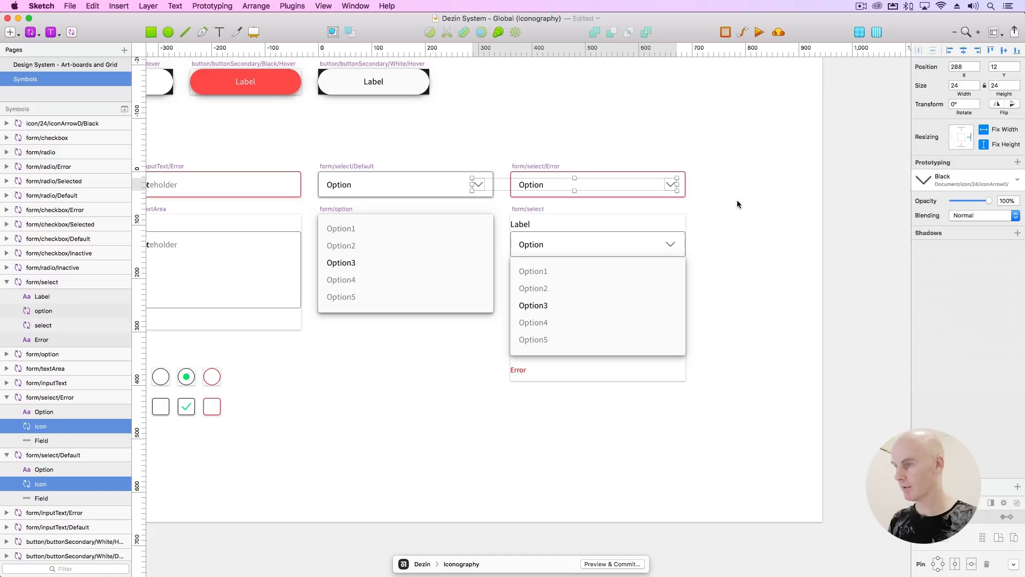
Check which icon symbol the select field inside form/select uses, leaving the field at its original position.
{"action": "left_click", "coordinate": [737, 200]}
{"action": "left_click", "coordinate": [668, 247]}
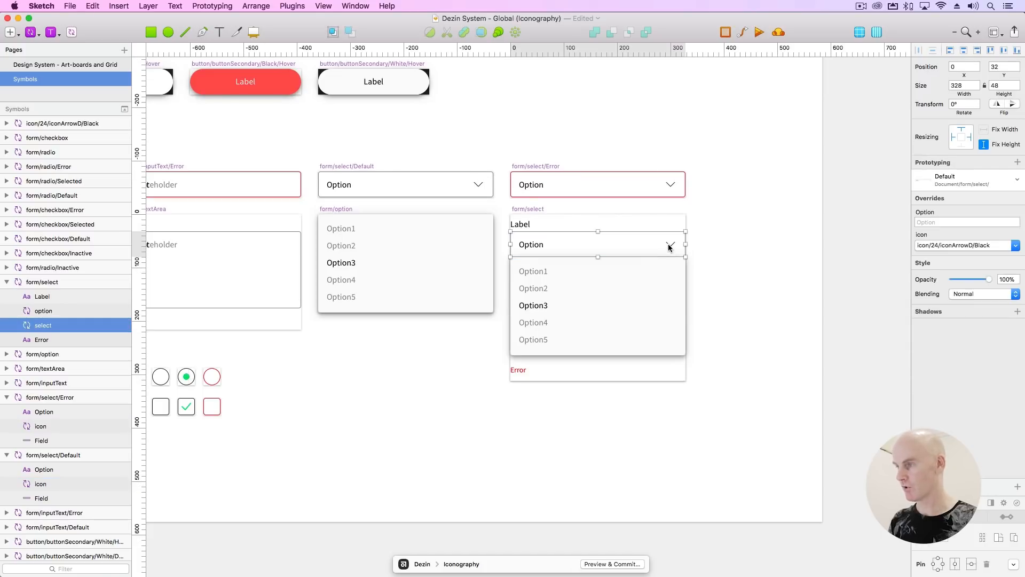
{"action": "left_click_drag", "start_coordinate": [671, 243], "coordinate": [660, 223]}
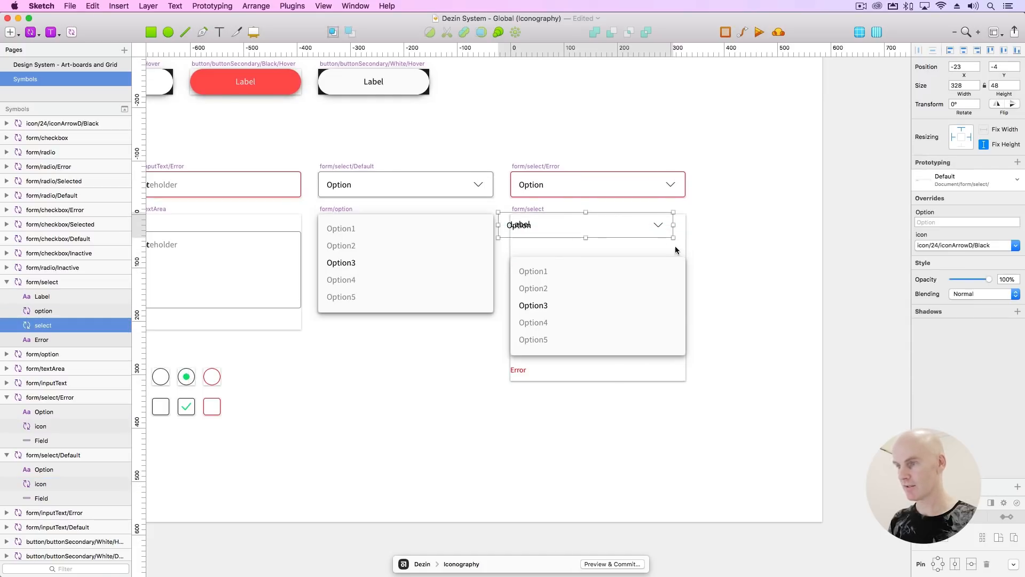
{"action": "key", "text": "super+z"}
{"action": "left_click", "coordinate": [712, 285]}
Examine the tick in form/checkbox/Selected and the green dot in form/radio/Selected.
{"action": "scroll", "coordinate": [222, 338], "scroll_direction": "left", "scroll_amount": 10}
{"action": "scroll", "coordinate": [222, 338], "scroll_direction": "down", "scroll_amount": 3}
{"action": "left_click", "coordinate": [426, 341]}
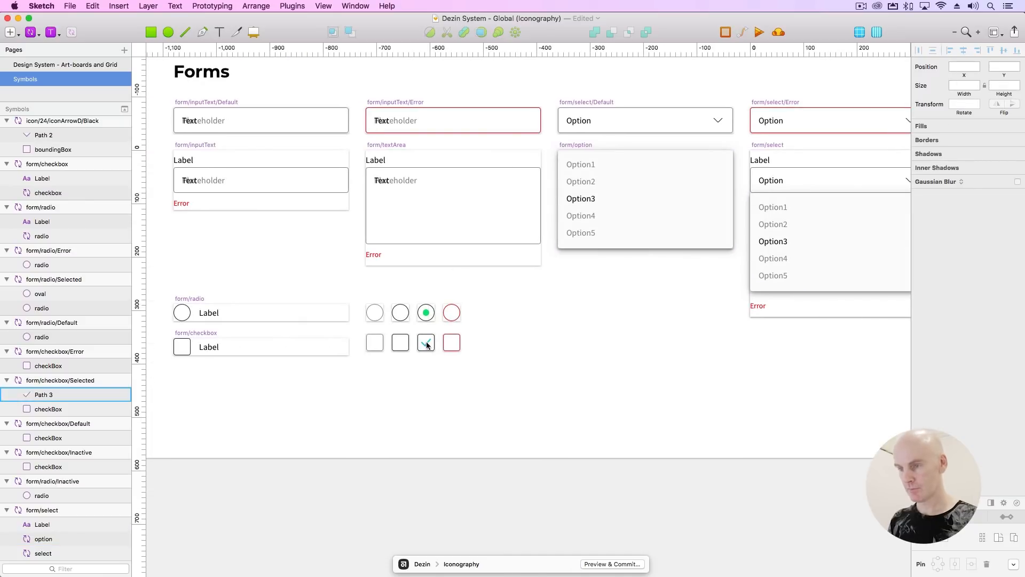
{"action": "key", "text": "super+plus"}
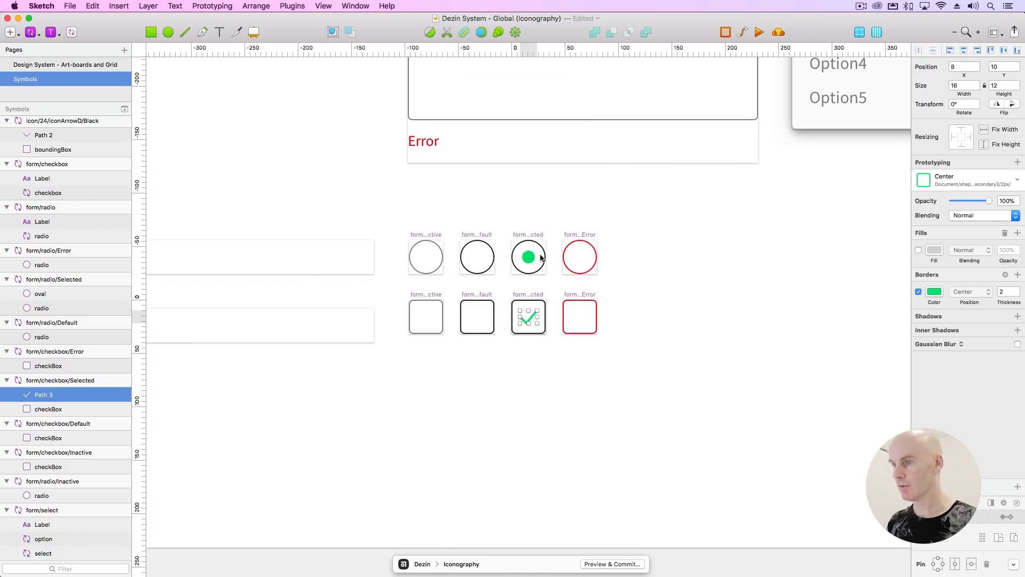
{"action": "left_click", "coordinate": [529, 257]}
{"action": "left_click", "coordinate": [528, 317]}
{"action": "left_click", "coordinate": [631, 268]}
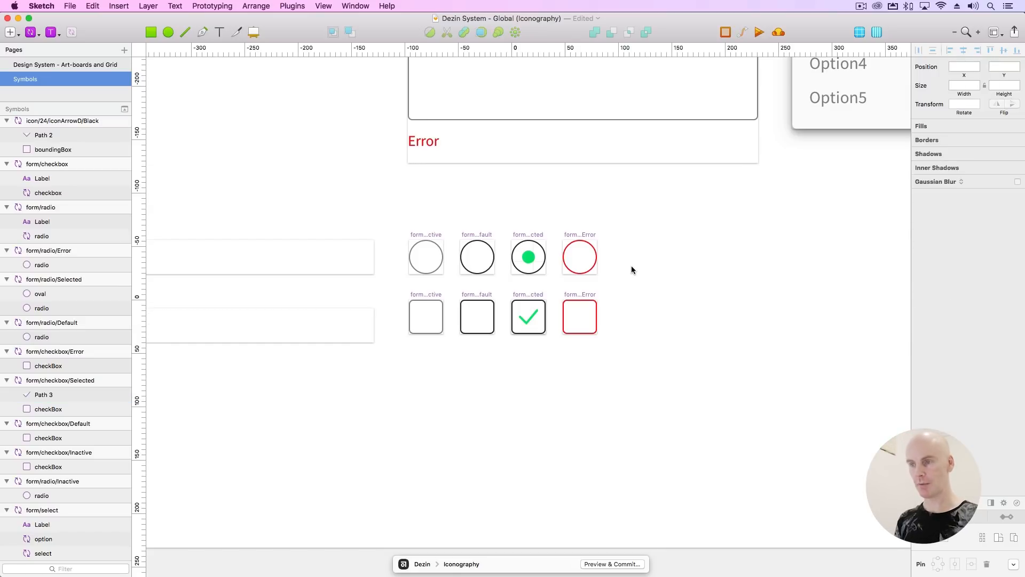
Cut the stray down and up arrow symbols beside the Typography Android artboard and save the document.
{"action": "key", "text": "super+minus"}
{"action": "key", "text": "super+minus"}
{"action": "left_click_drag", "start_coordinate": [591, 312], "coordinate": [420, 305]}
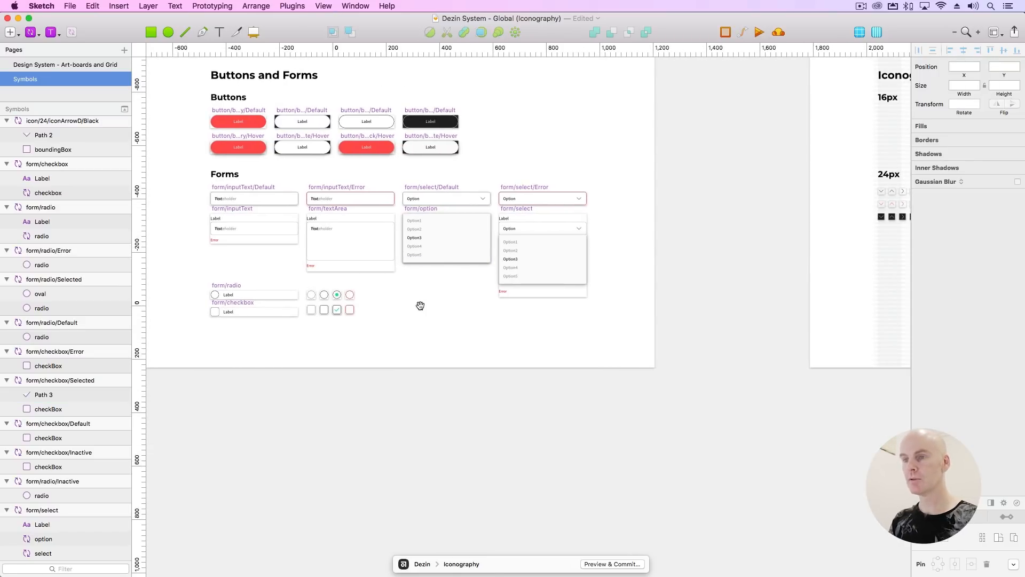
{"action": "key", "text": "super+minus"}
{"action": "left_click_drag", "start_coordinate": [582, 218], "coordinate": [483, 397]}
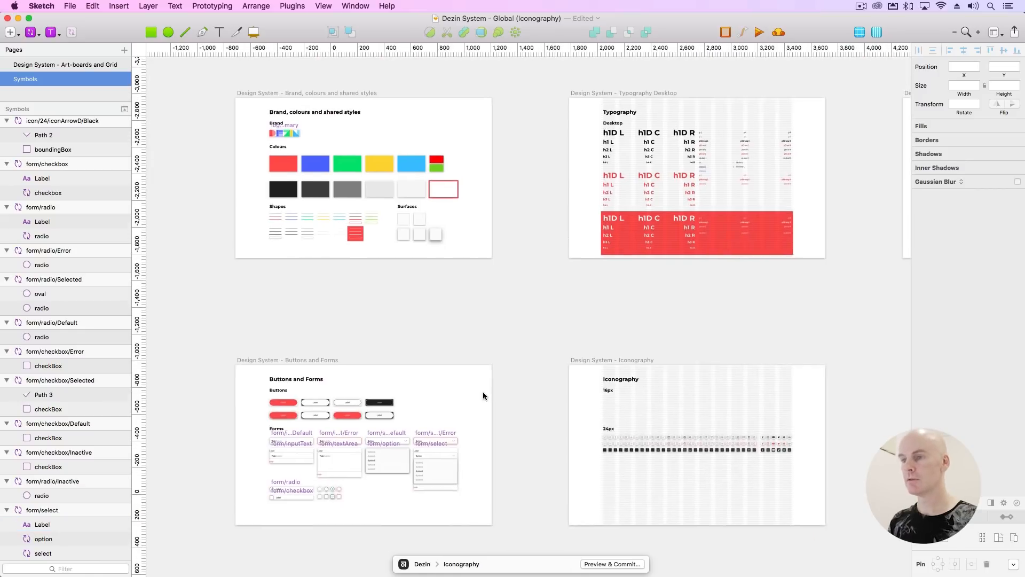
{"action": "scroll", "coordinate": [561, 372], "scroll_direction": "right", "scroll_amount": 10}
{"action": "scroll", "coordinate": [561, 372], "scroll_direction": "down", "scroll_amount": 2}
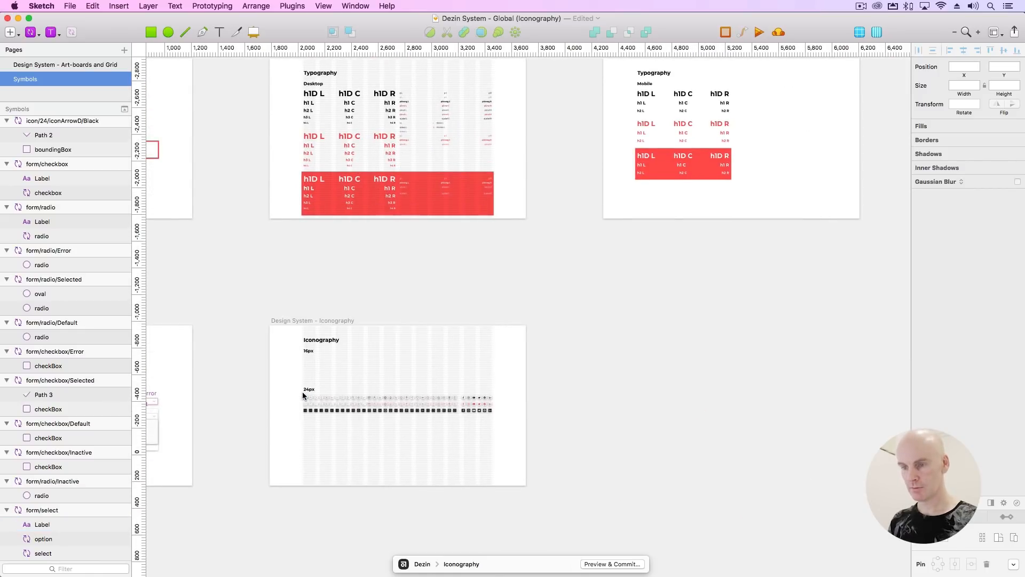
{"action": "scroll", "coordinate": [729, 278], "scroll_direction": "right", "scroll_amount": 15}
{"action": "scroll", "coordinate": [729, 279], "scroll_direction": "up", "scroll_amount": 4}
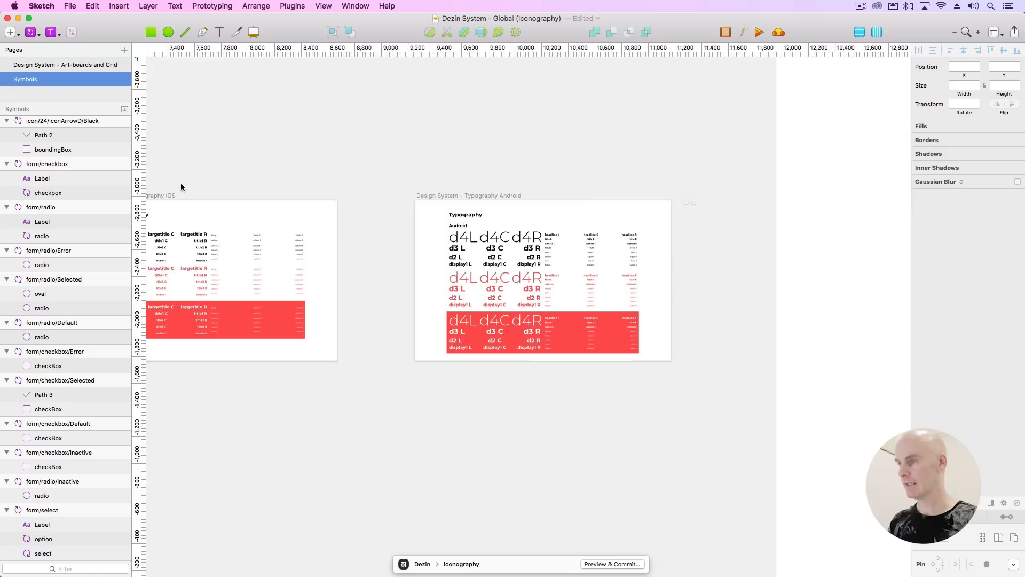
{"action": "left_click", "coordinate": [608, 199]}
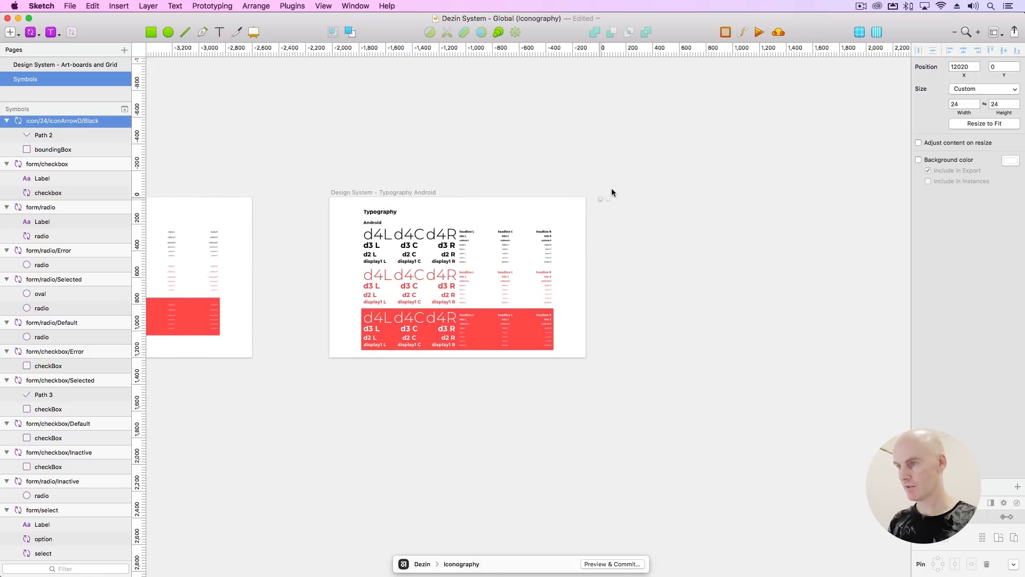
{"action": "left_click", "coordinate": [608, 195], "text": "shift"}
{"action": "key", "text": "super+x"}
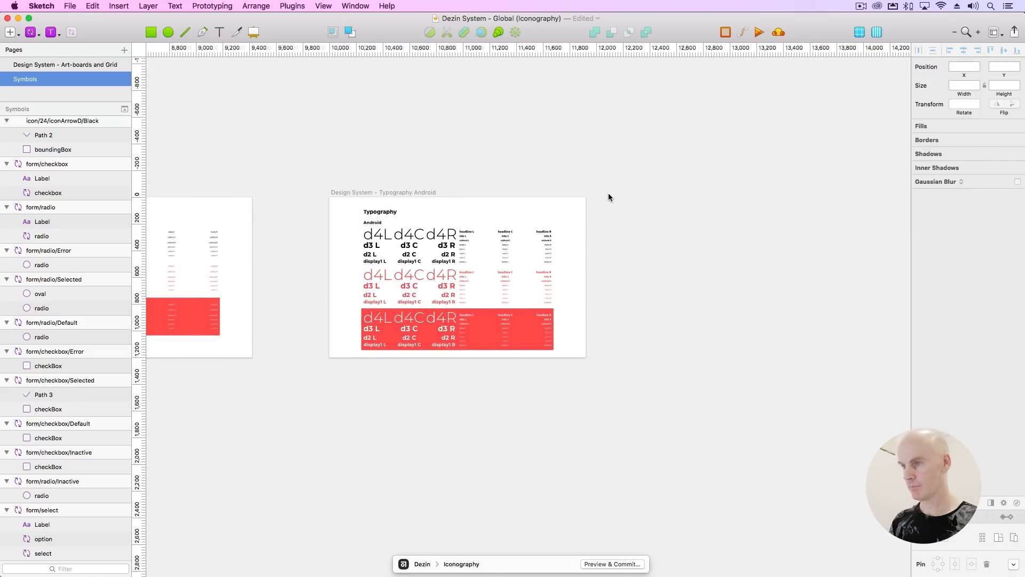
{"action": "left_click_drag", "start_coordinate": [500, 322], "coordinate": [521, 302]}
{"action": "scroll", "coordinate": [521, 302], "scroll_direction": "left", "scroll_amount": 20}
{"action": "scroll", "coordinate": [520, 303], "scroll_direction": "down", "scroll_amount": 6}
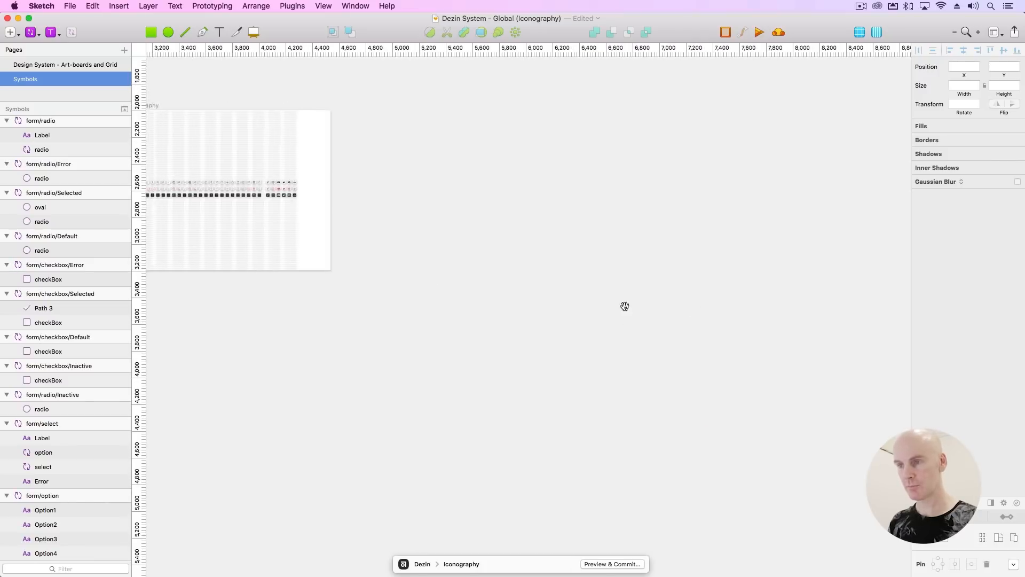
{"action": "key", "text": "super+s"}
Duplicate the black up, right and left arrow, close, plus, minus and tick symbols from the 24px row to below the 16px heading.
{"action": "key", "text": "super+plus"}
{"action": "key", "text": "super+plus"}
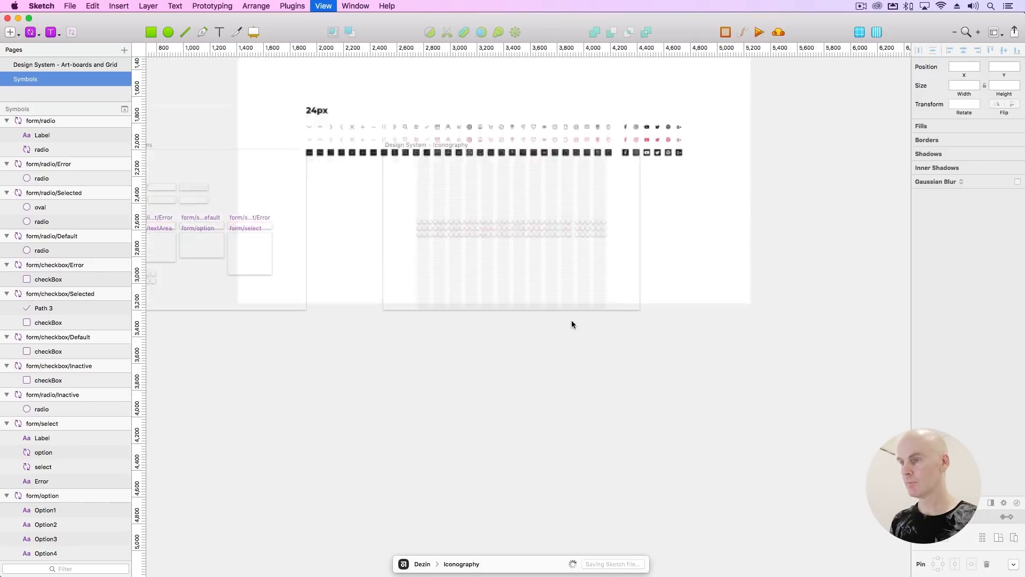
{"action": "scroll", "coordinate": [407, 195], "scroll_direction": "up", "scroll_amount": 7}
{"action": "scroll", "coordinate": [407, 194], "scroll_direction": "left", "scroll_amount": 4}
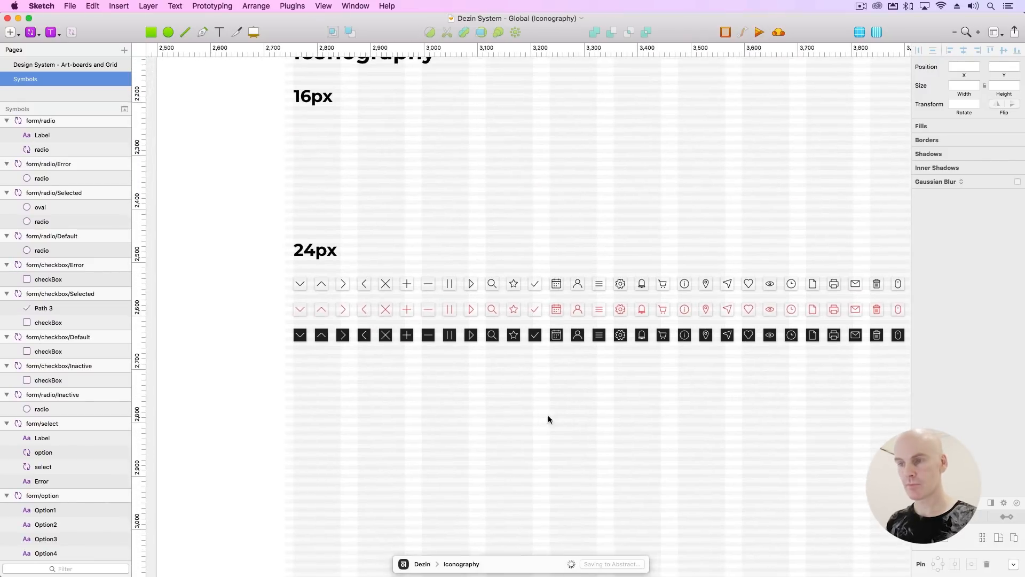
{"action": "left_click", "coordinate": [299, 305]}
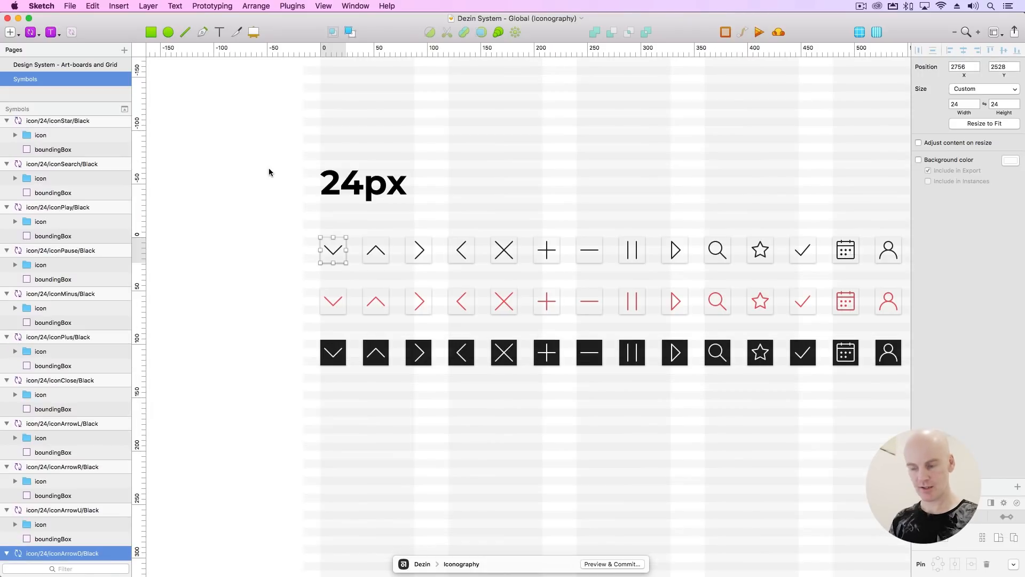
{"action": "key", "text": "super+minus"}
{"action": "scroll", "coordinate": [307, 201], "scroll_direction": "up", "scroll_amount": 2}
{"action": "scroll", "coordinate": [307, 201], "scroll_direction": "left", "scroll_amount": 4}
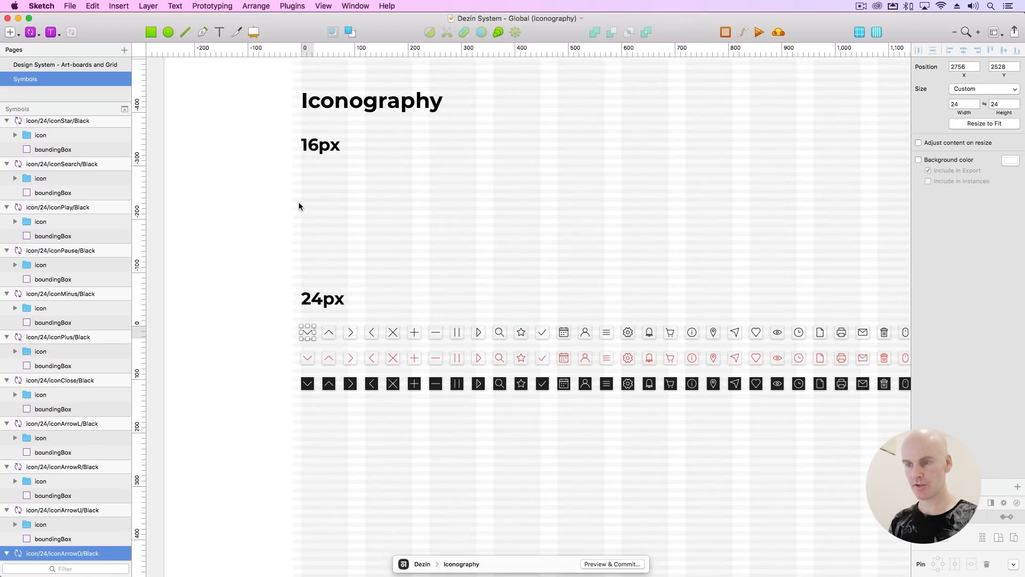
{"action": "left_click", "coordinate": [330, 328], "text": "shift"}
{"action": "left_click", "coordinate": [350, 328], "text": "shift"}
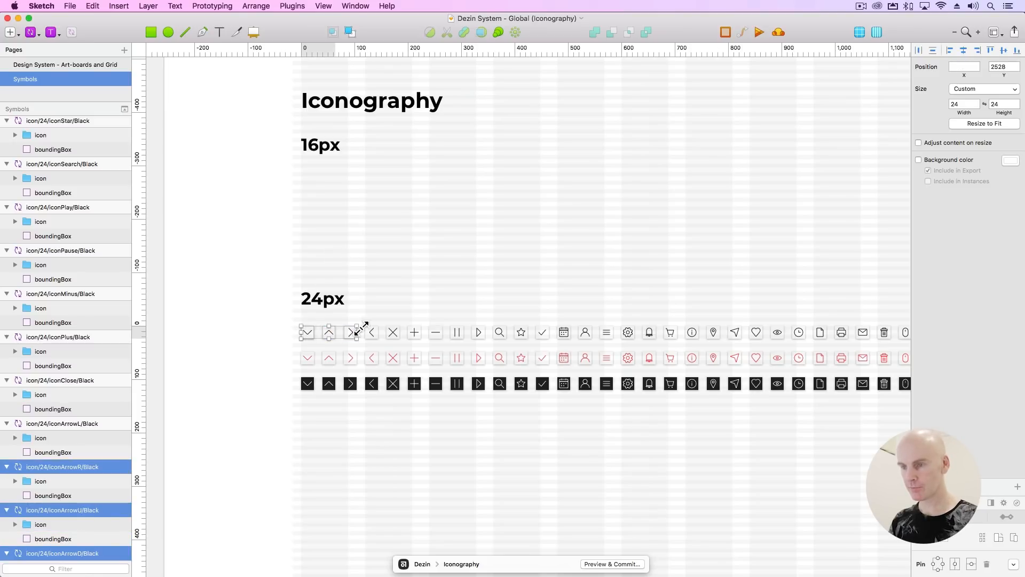
{"action": "left_click", "coordinate": [372, 328], "text": "shift"}
{"action": "left_click", "coordinate": [392, 327], "text": "shift"}
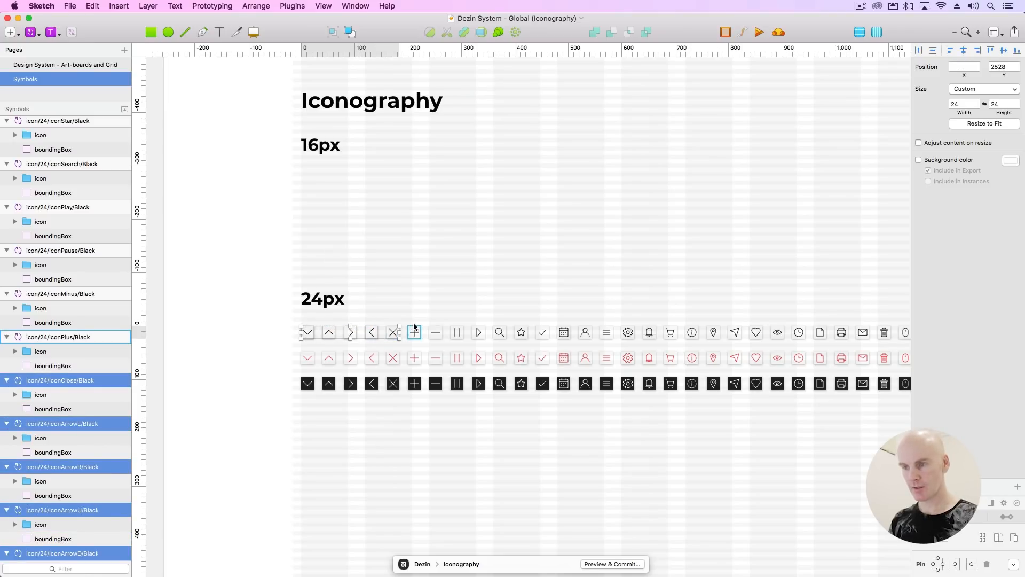
{"action": "left_click", "coordinate": [415, 327], "text": "shift"}
{"action": "left_click", "coordinate": [435, 327], "text": "shift"}
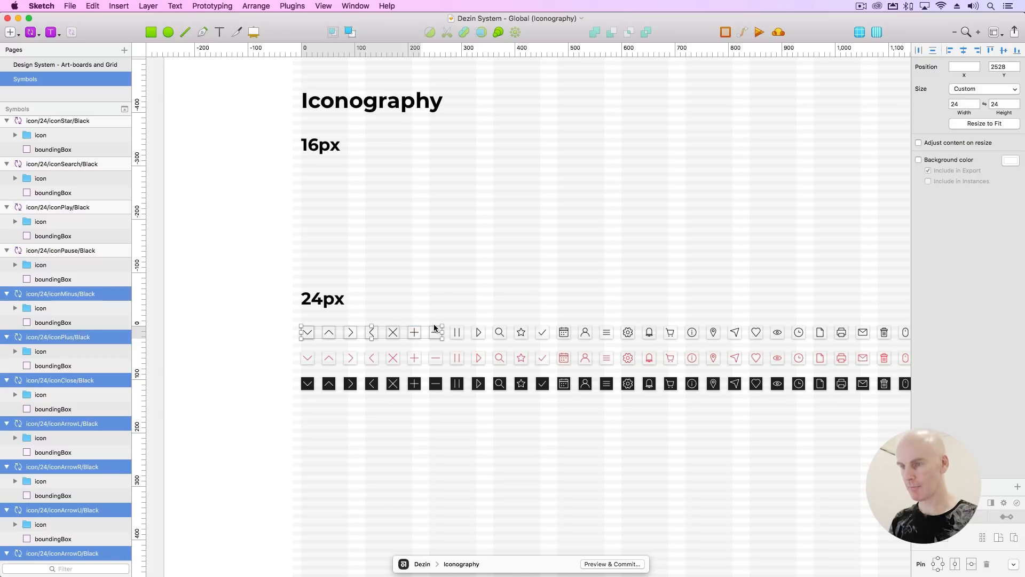
{"action": "scroll", "coordinate": [435, 327], "scroll_direction": "right", "scroll_amount": 4}
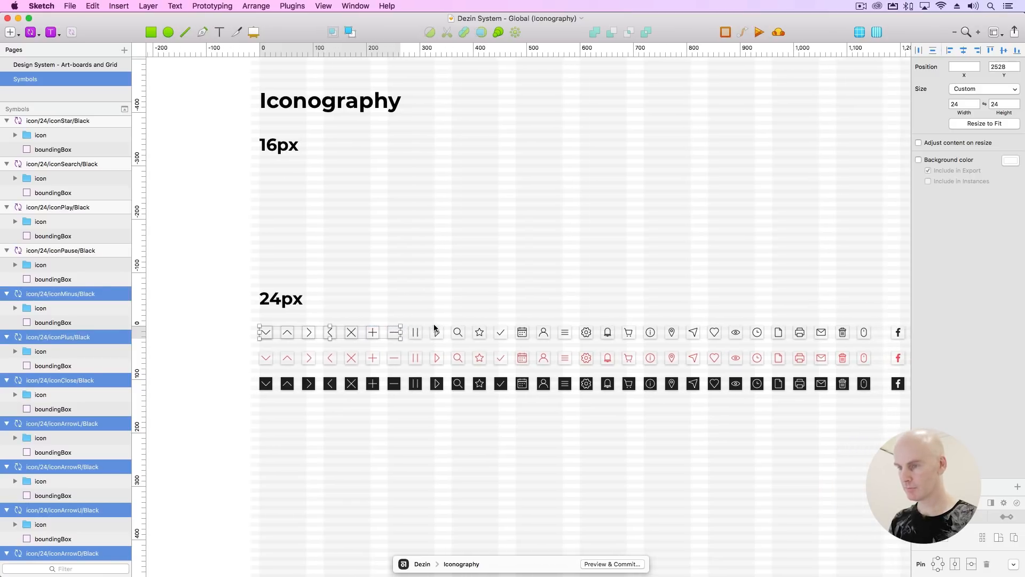
{"action": "left_click", "coordinate": [502, 325], "text": "shift"}
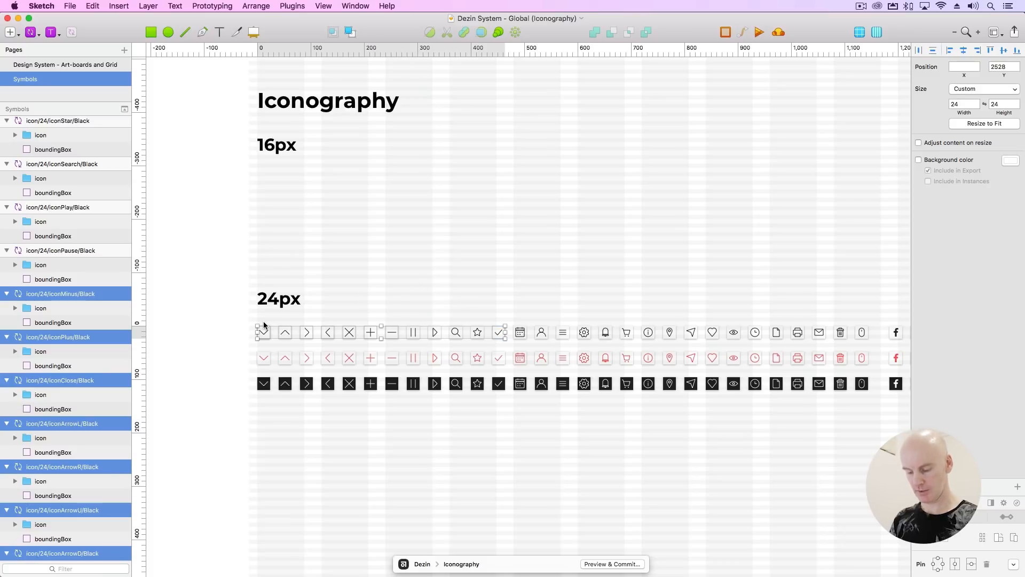
{"action": "left_click_drag", "start_coordinate": [265, 326], "coordinate": [266, 173]}
Nudge the duplicated icons to Y 2240 and move their layers to the top of the layer list.
{"action": "key", "text": "super+plus"}
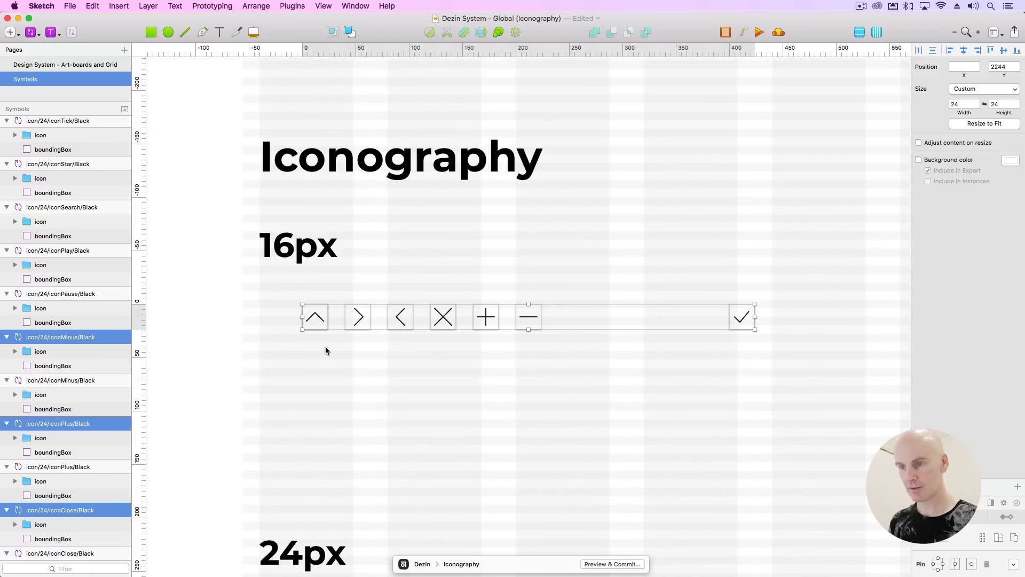
{"action": "key", "text": "Up"}
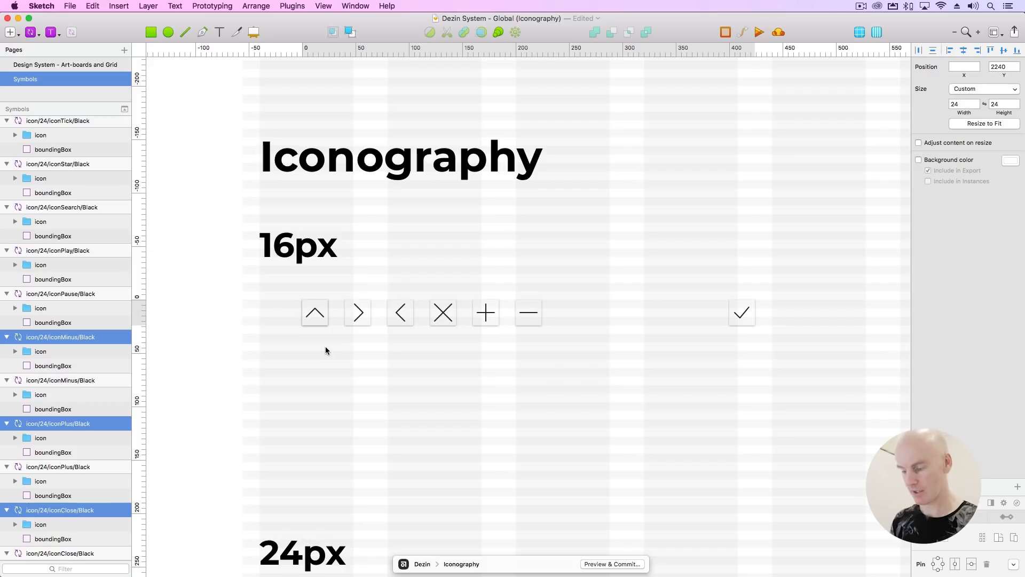
{"action": "key", "text": "super+minus"}
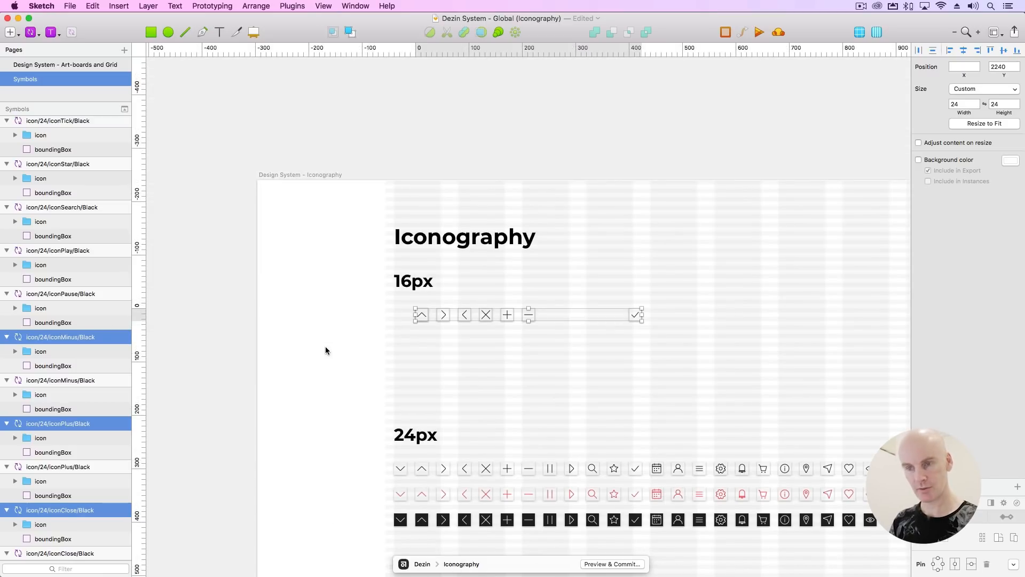
{"action": "left_click_drag", "start_coordinate": [69, 337], "coordinate": [53, 118]}
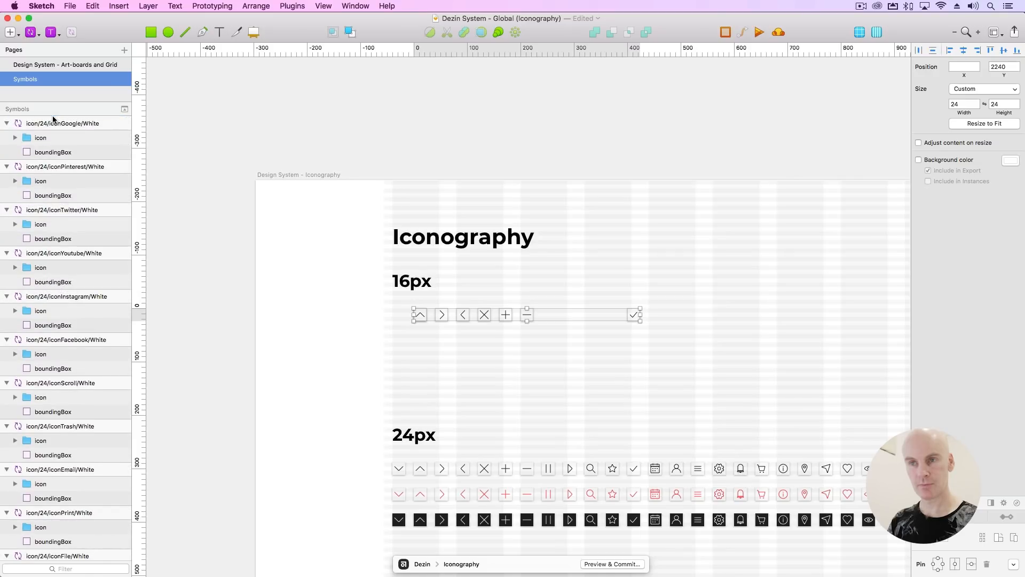
Duplicate the black 24px down arrow to the start of the 16px row and place its layer directly below the copied up arrow.
{"action": "left_click", "coordinate": [400, 467]}
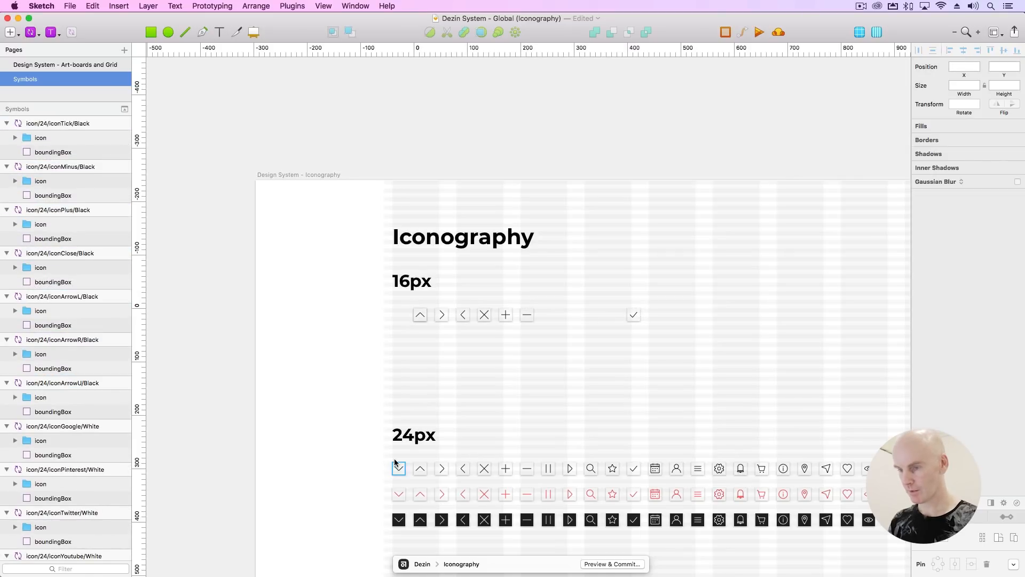
{"action": "left_click_drag", "start_coordinate": [402, 462], "coordinate": [402, 309]}
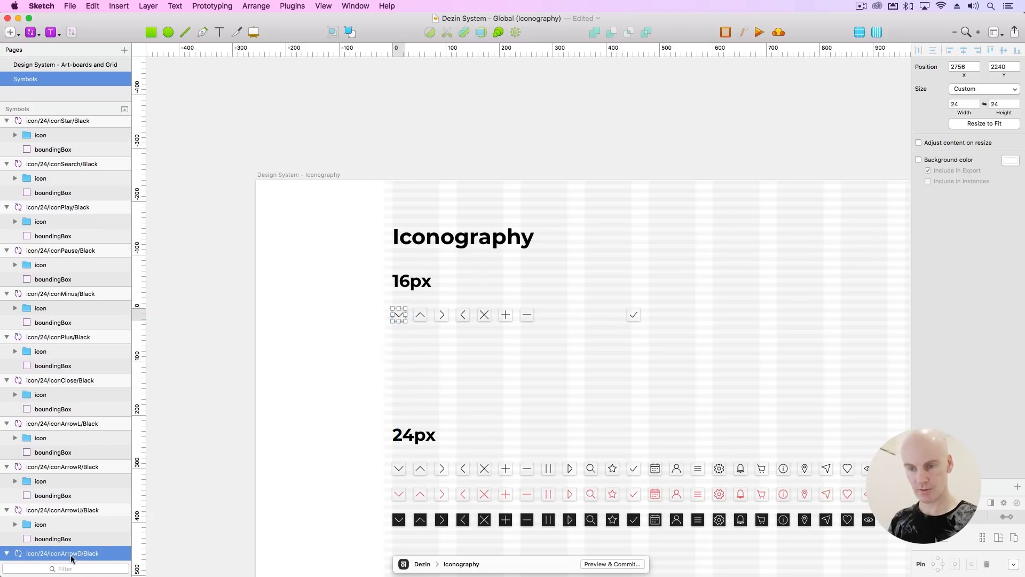
{"action": "key", "text": "alt+super+Left"}
{"action": "scroll", "coordinate": [48, 166], "scroll_direction": "up", "scroll_amount": 3}
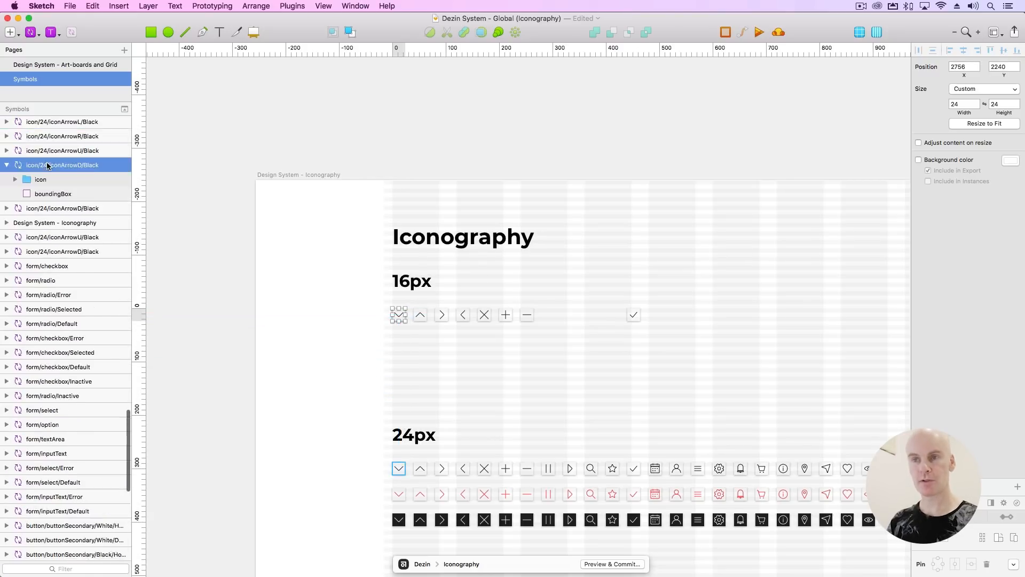
{"action": "left_click", "coordinate": [8, 194]}
{"action": "scroll", "coordinate": [56, 230], "scroll_direction": "up", "scroll_amount": 3}
{"action": "left_click_drag", "start_coordinate": [56, 247], "coordinate": [71, 220]}
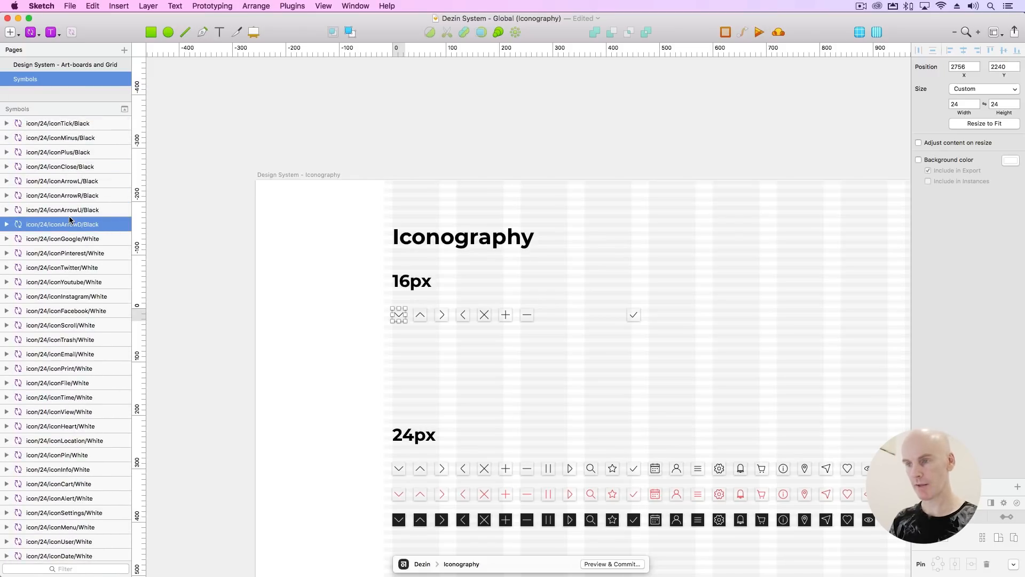
Resize the eight duplicated icon symbols in the 16px row to 16 px wide and 16 px high.
{"action": "left_click", "coordinate": [85, 124], "text": "shift"}
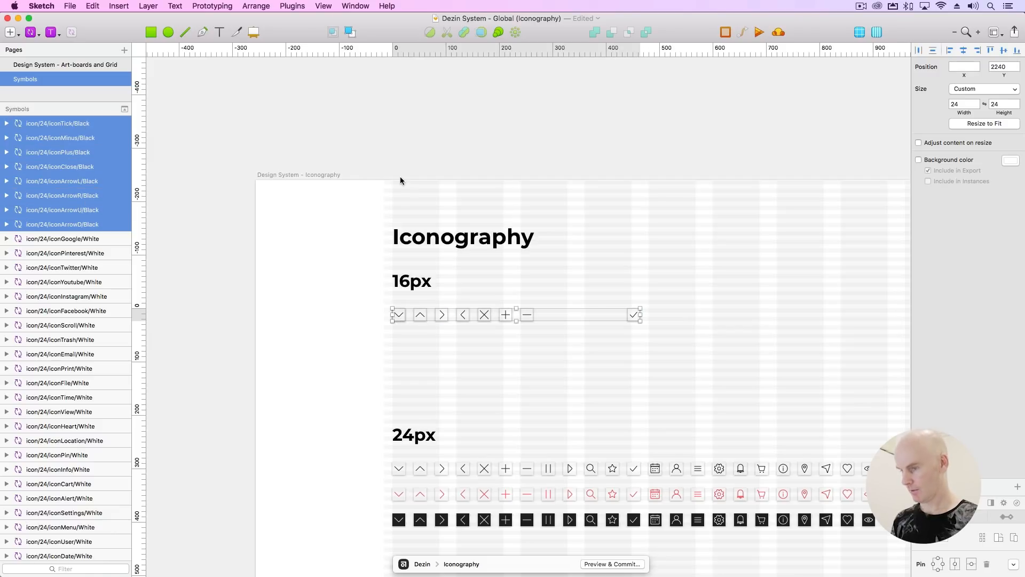
{"action": "key", "text": "super+2"}
{"action": "scroll", "coordinate": [433, 187], "scroll_direction": "down", "scroll_amount": 2}
{"action": "scroll", "coordinate": [432, 187], "scroll_direction": "right", "scroll_amount": 2}
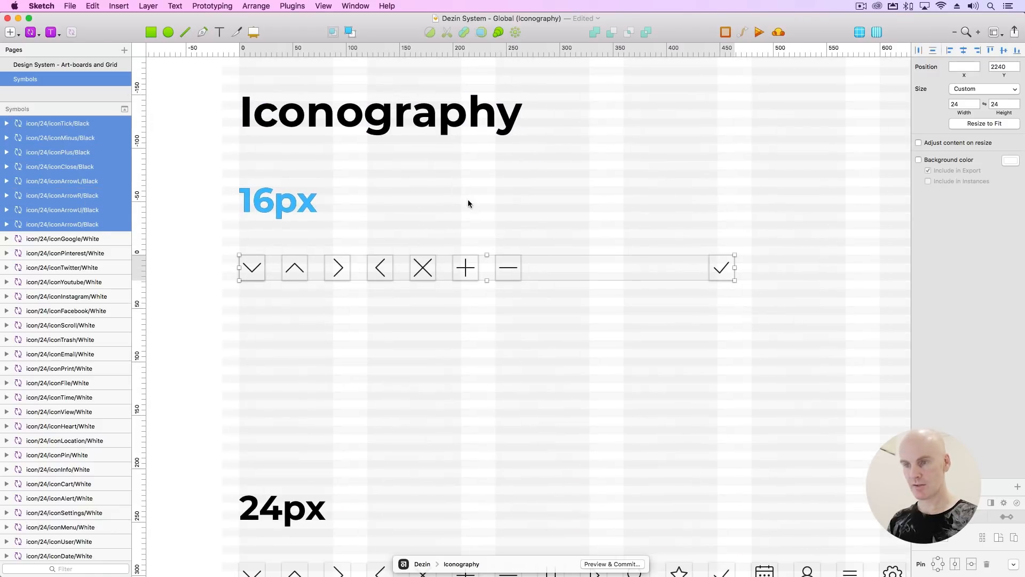
{"action": "left_click", "coordinate": [964, 105]}
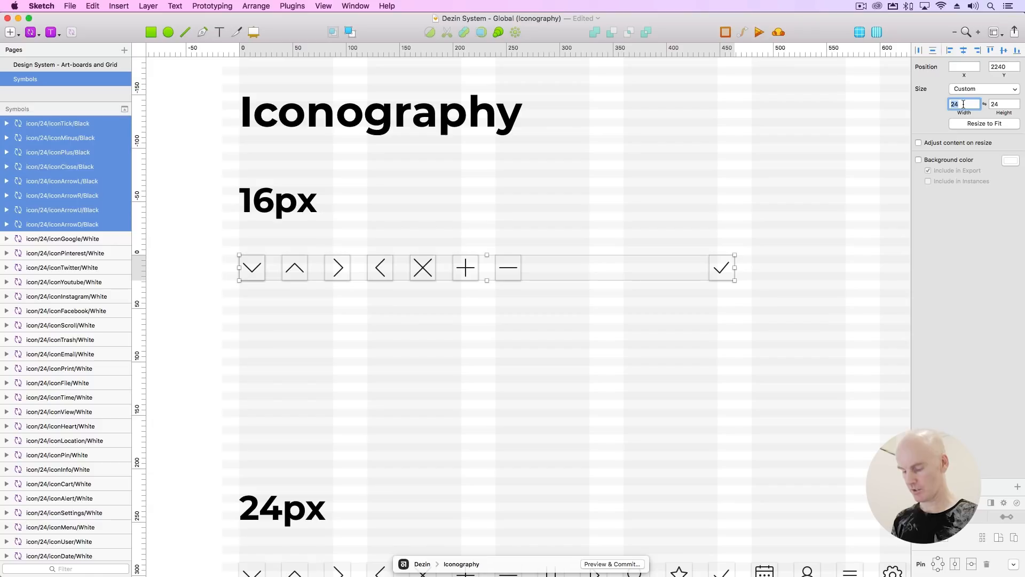
{"action": "type", "text": "16"}
{"action": "key", "text": "Return"}
{"action": "key", "text": "Tab"}
{"action": "type", "text": "16"}
{"action": "key", "text": "Return"}
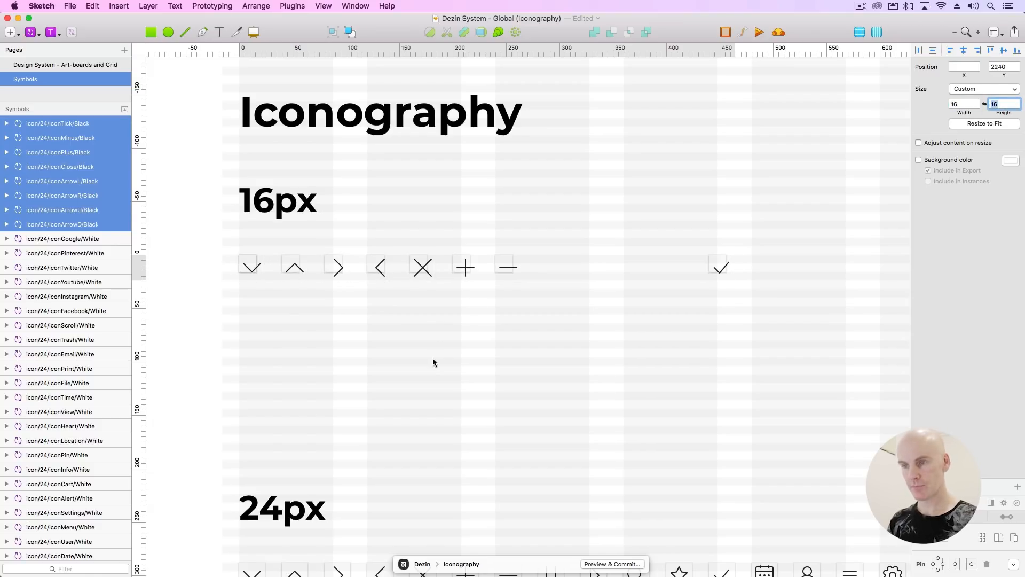
Resize the boundingBox layers of all eight 16px-row icons to 16 px wide and 16 px high.
{"action": "left_click", "coordinate": [255, 260]}
{"action": "left_click", "coordinate": [295, 261], "text": "shift"}
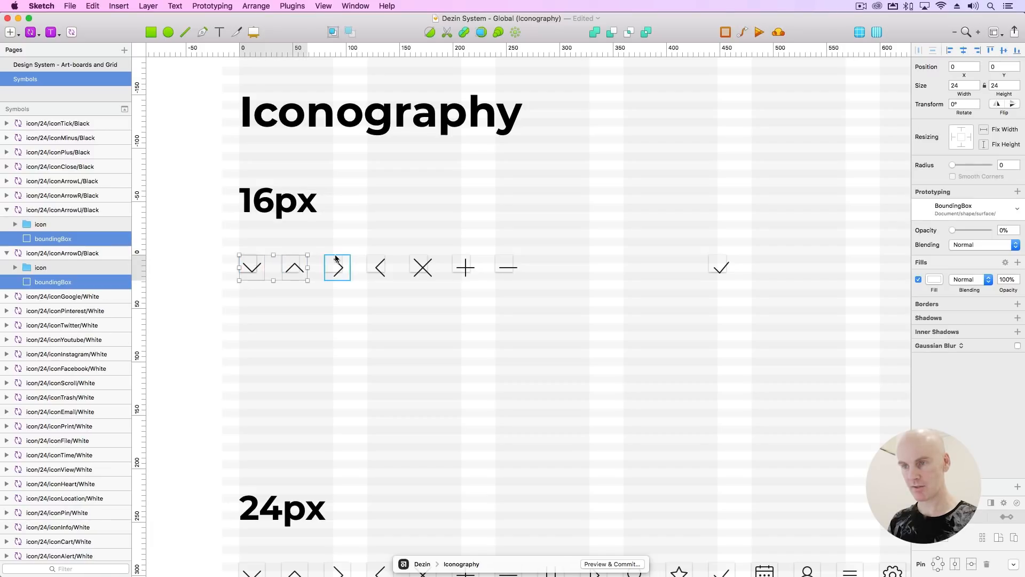
{"action": "left_click", "coordinate": [337, 262], "text": "shift"}
{"action": "left_click", "coordinate": [369, 256], "text": "shift"}
{"action": "left_click", "coordinate": [417, 261], "text": "shift"}
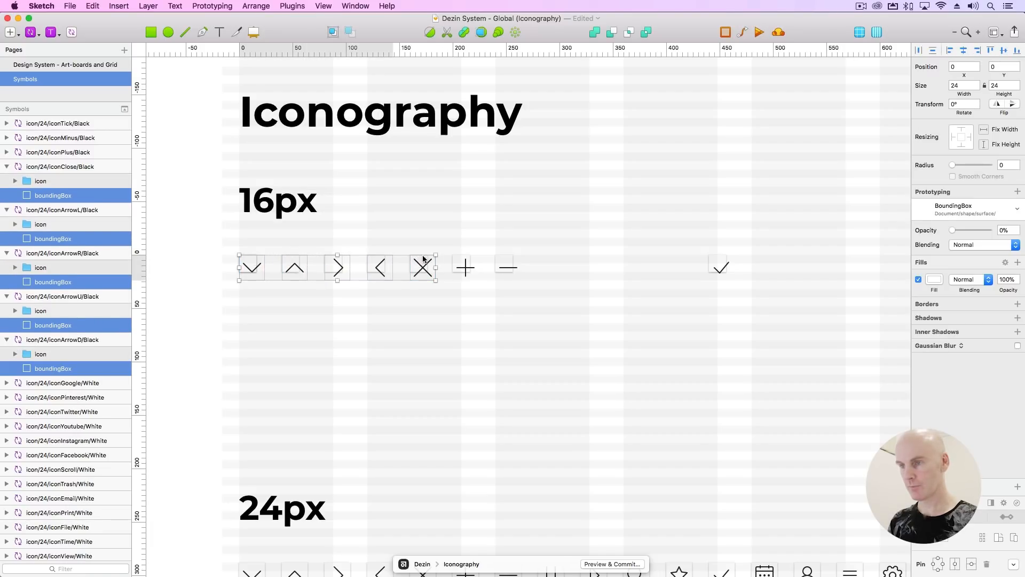
{"action": "left_click", "coordinate": [464, 265], "text": "shift"}
{"action": "left_click", "coordinate": [507, 264], "text": "shift"}
{"action": "left_click", "coordinate": [721, 260], "text": "shift"}
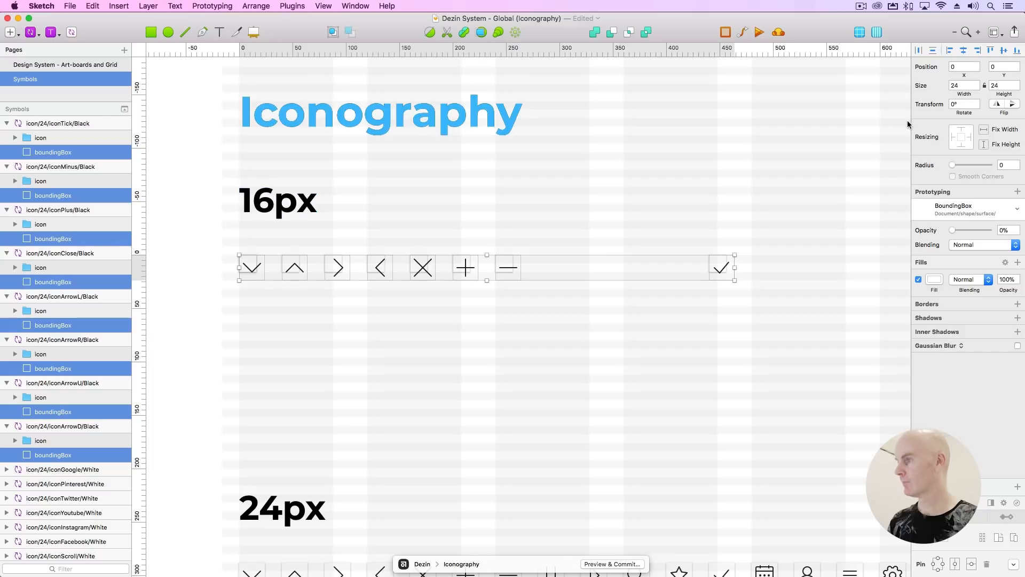
{"action": "left_click", "coordinate": [955, 84]}
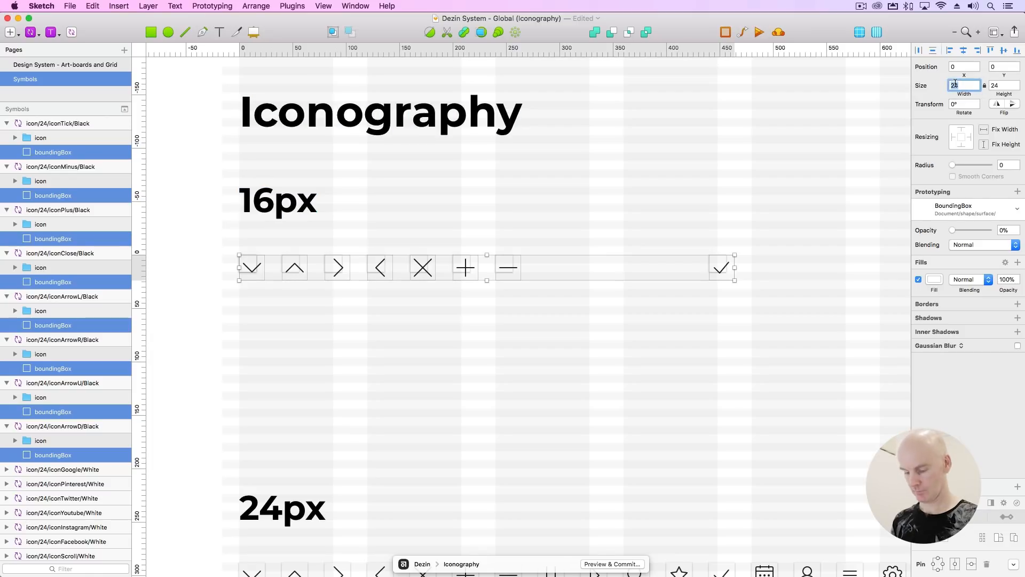
{"action": "key", "text": "Return"}
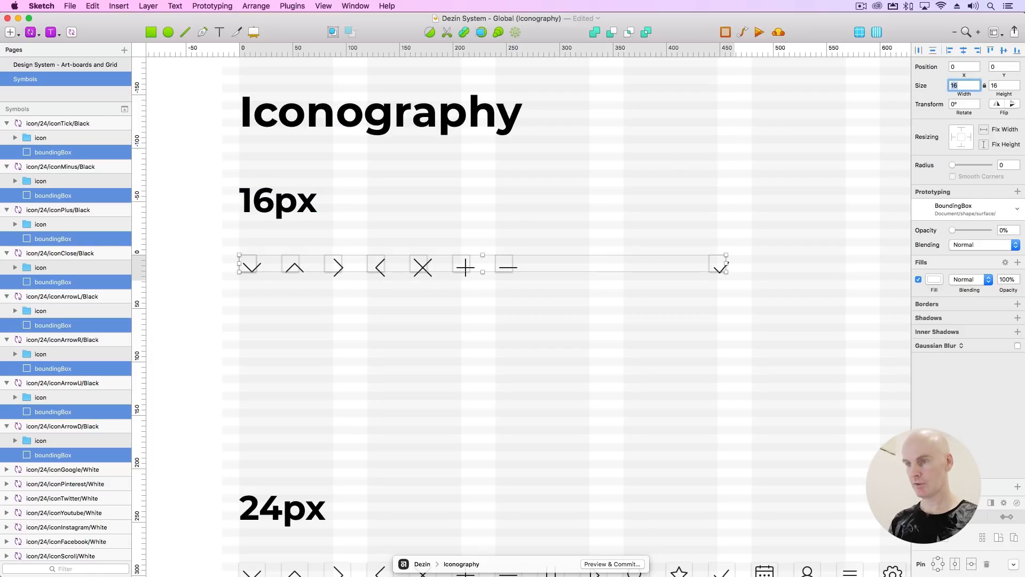
Scale the icon group of the down arrow in the 16px row to a width of 10px.
{"action": "left_click", "coordinate": [267, 310]}
{"action": "double_click", "coordinate": [252, 270]}
{"action": "scroll", "coordinate": [258, 273], "scroll_direction": "up", "scroll_amount": 5}
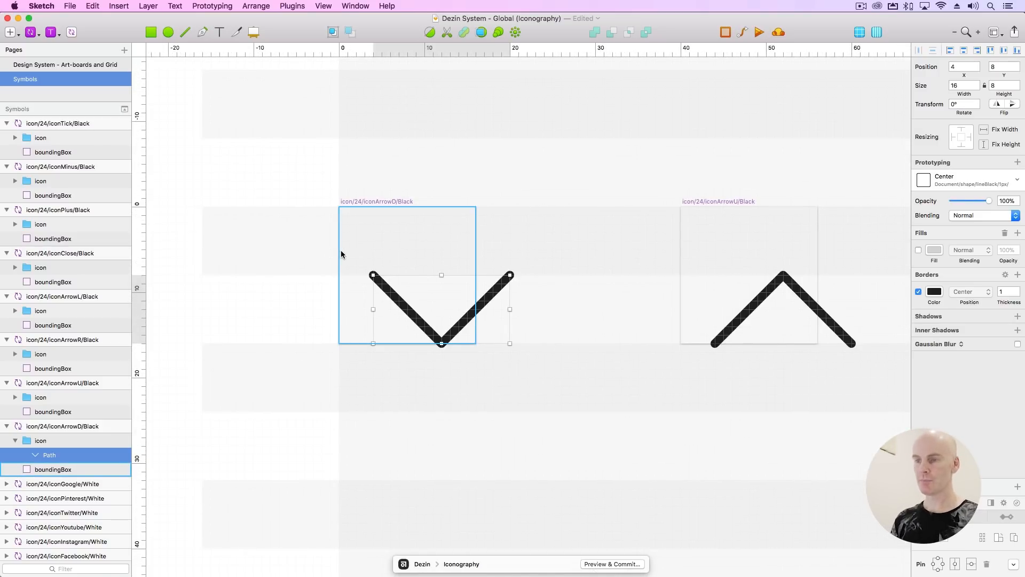
{"action": "left_click", "coordinate": [54, 444]}
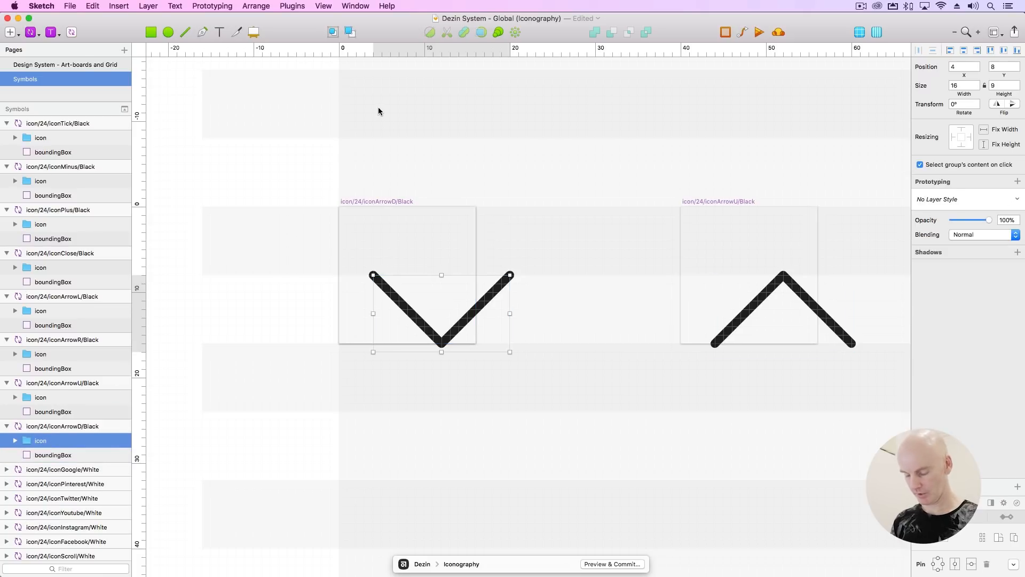
{"action": "key", "text": "super+k"}
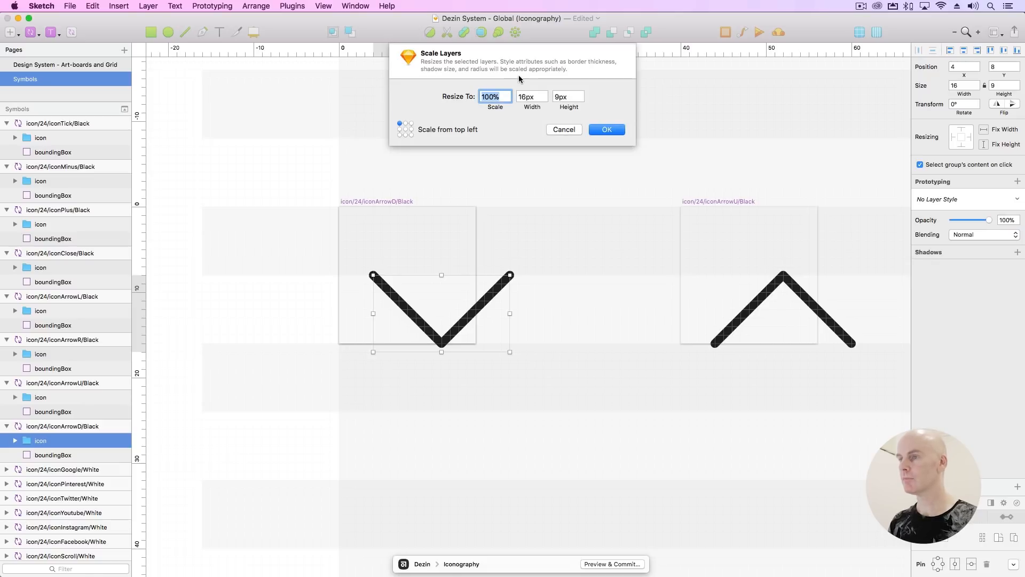
{"action": "left_click", "coordinate": [530, 97]}
{"action": "type", "text": "12"}
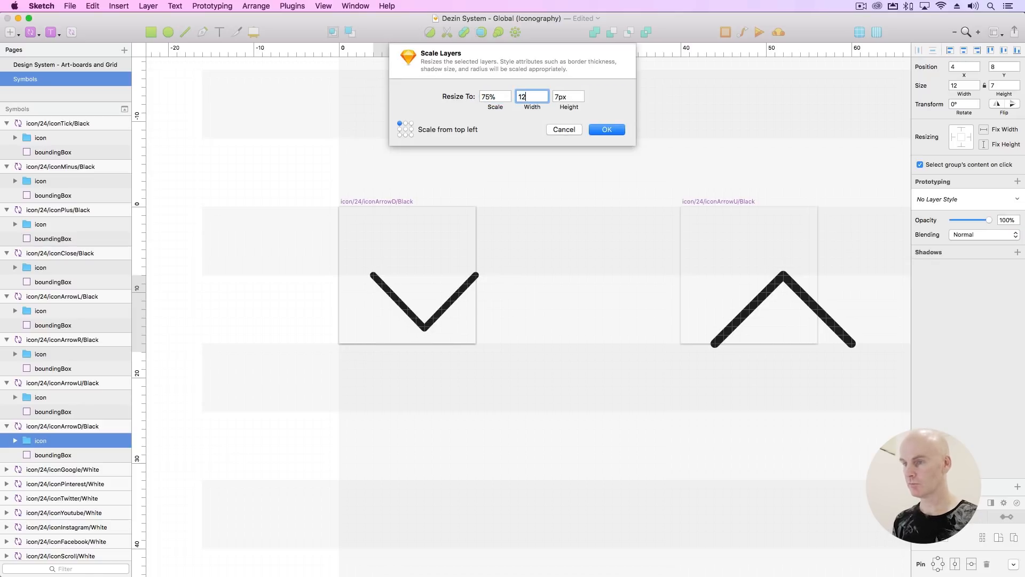
{"action": "key", "text": "Down"}
{"action": "key", "text": "Down"}
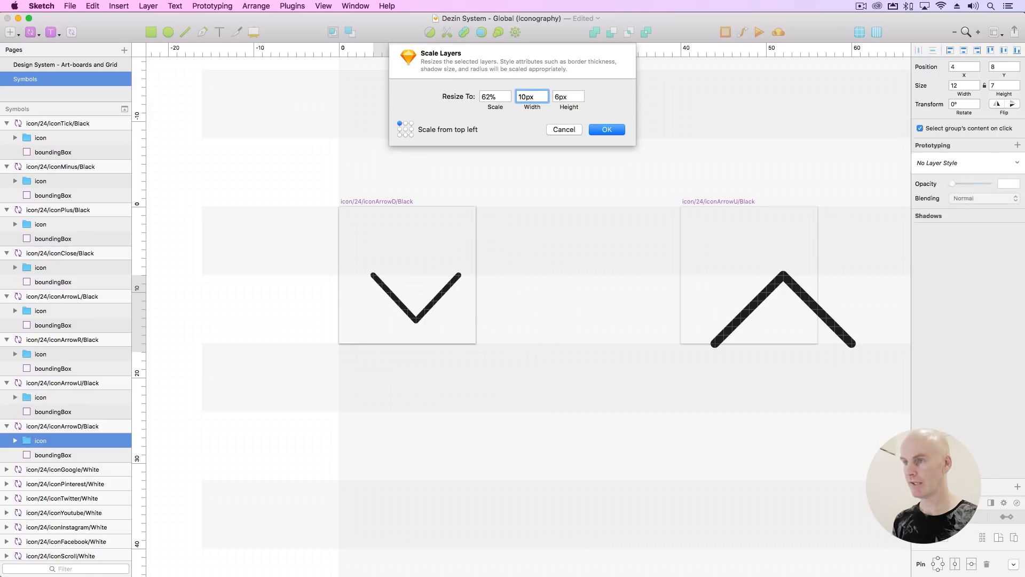
{"action": "key", "text": "Return"}
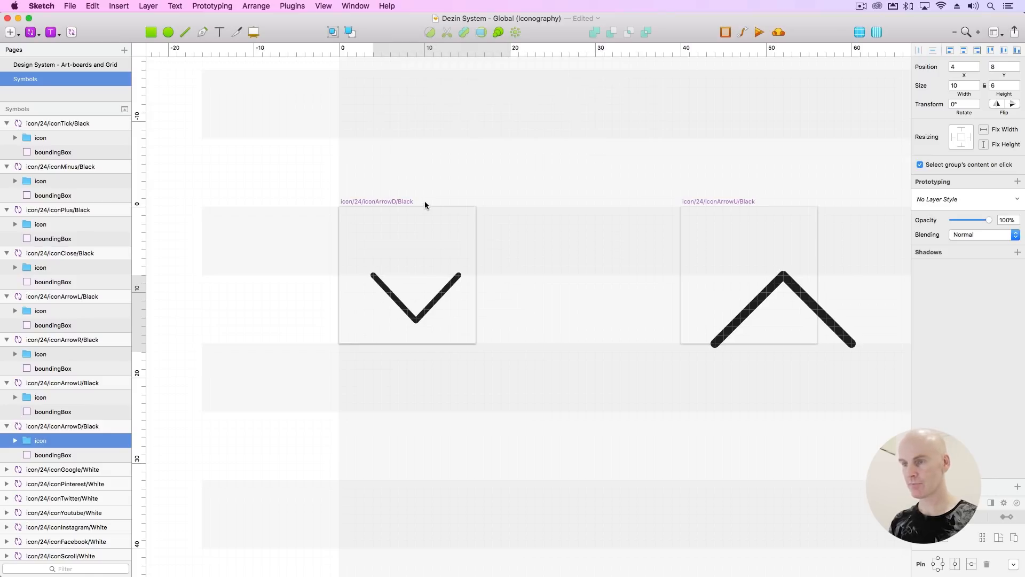
Centre the scaled down arrow path horizontally and vertically within its 16px symbol.
{"action": "double_click", "coordinate": [434, 301]}
{"action": "left_click", "coordinate": [967, 51]}
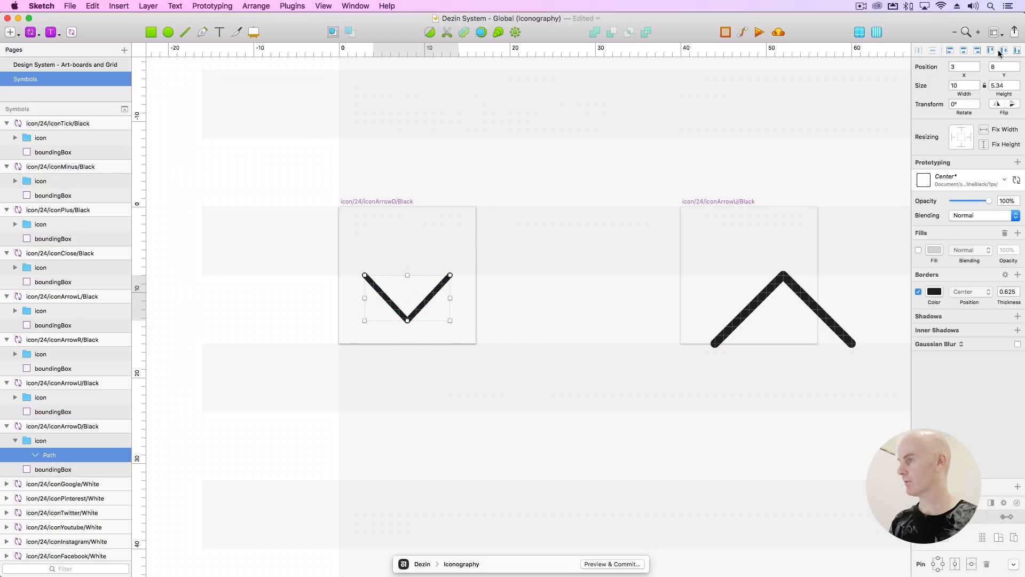
{"action": "left_click", "coordinate": [1003, 50]}
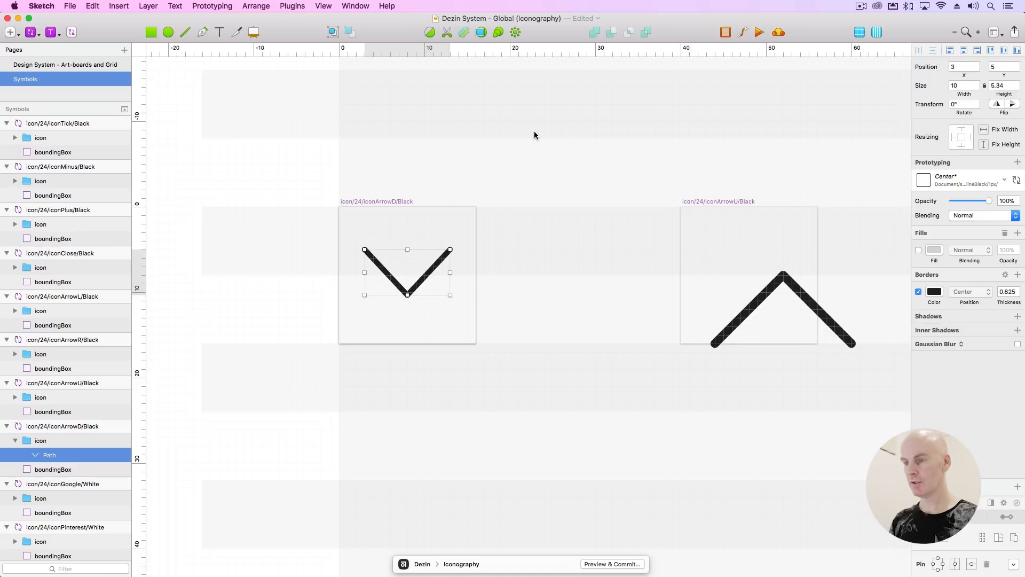
Move the down arrow path's lowest point to Y 10, then centre the path vertically in its symbol again.
{"action": "left_click", "coordinate": [374, 200]}
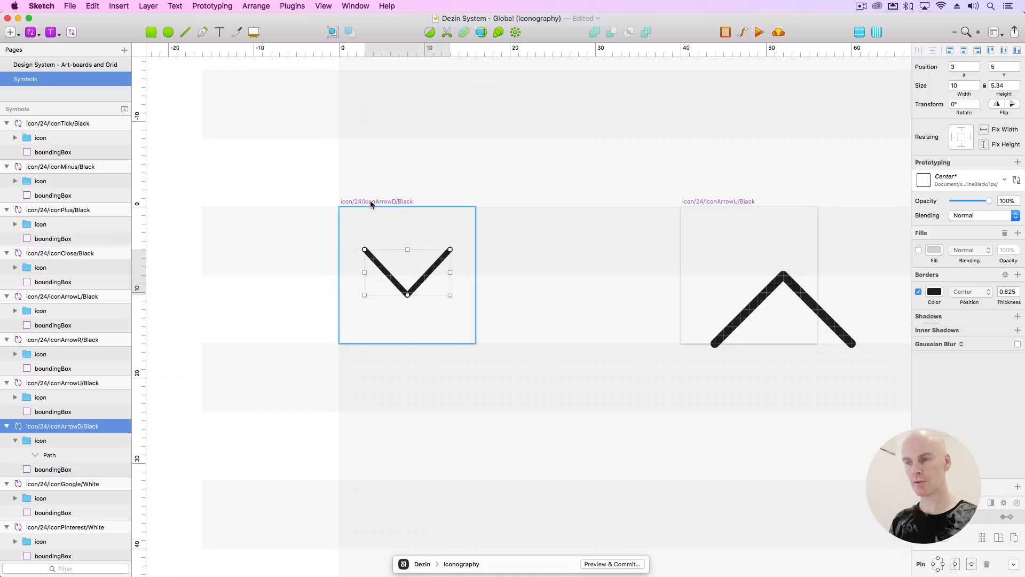
{"action": "key", "text": "super+2"}
{"action": "left_click_drag", "start_coordinate": [405, 233], "coordinate": [290, 213]}
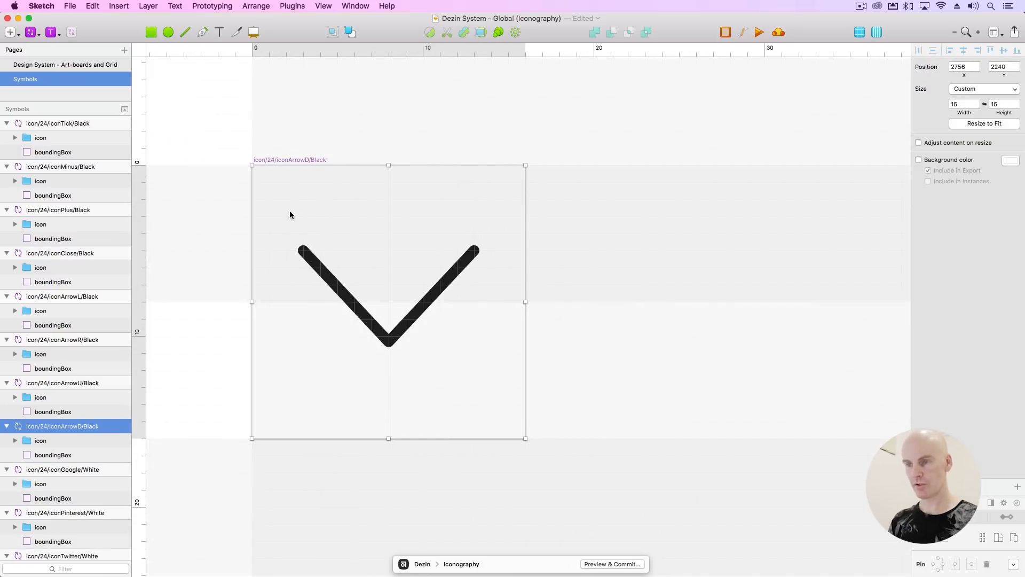
{"action": "left_click", "coordinate": [601, 292]}
{"action": "left_click", "coordinate": [442, 283], "text": "super"}
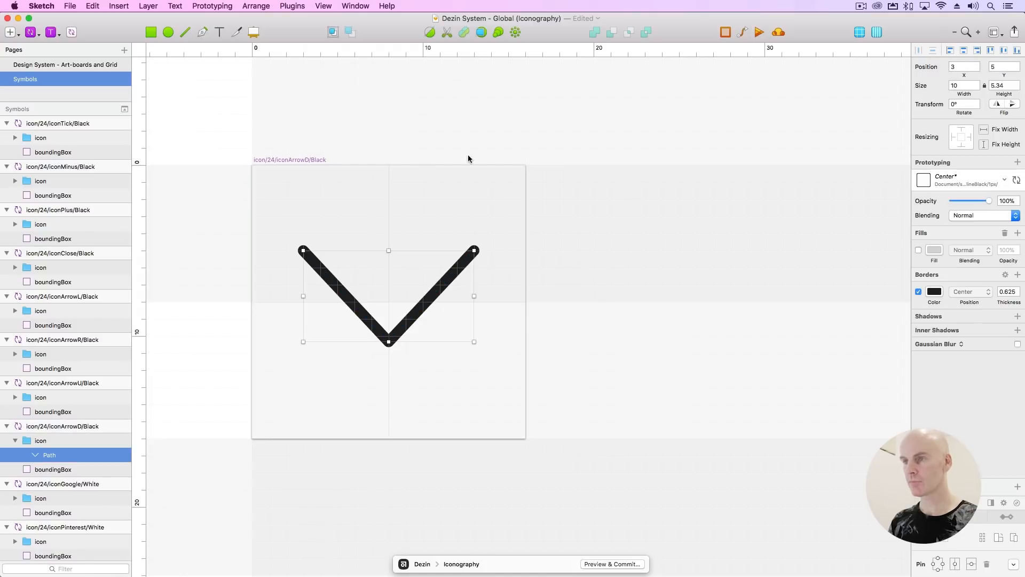
{"action": "left_click", "coordinate": [430, 33]}
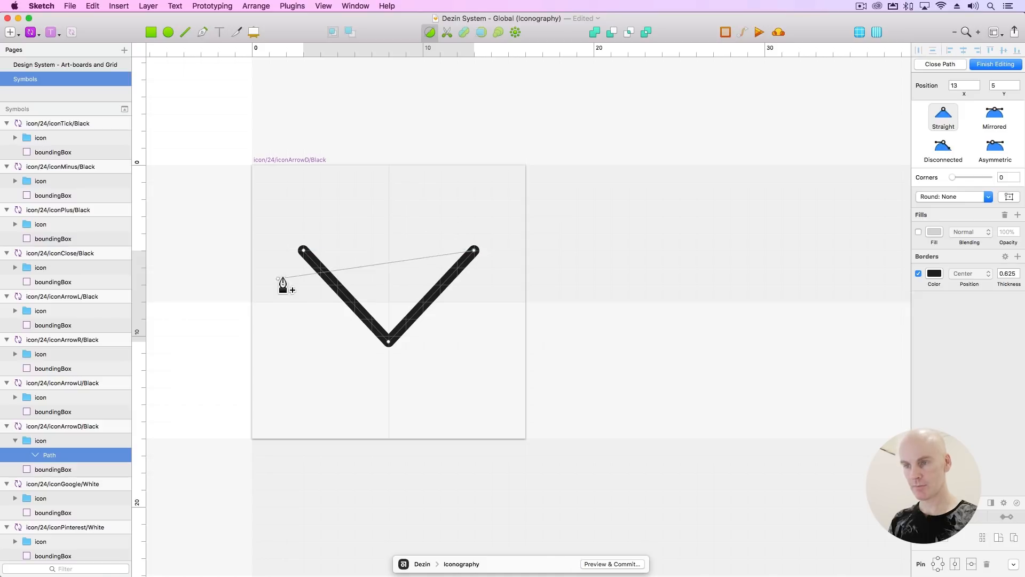
{"action": "left_click_drag", "start_coordinate": [388, 342], "coordinate": [390, 338]}
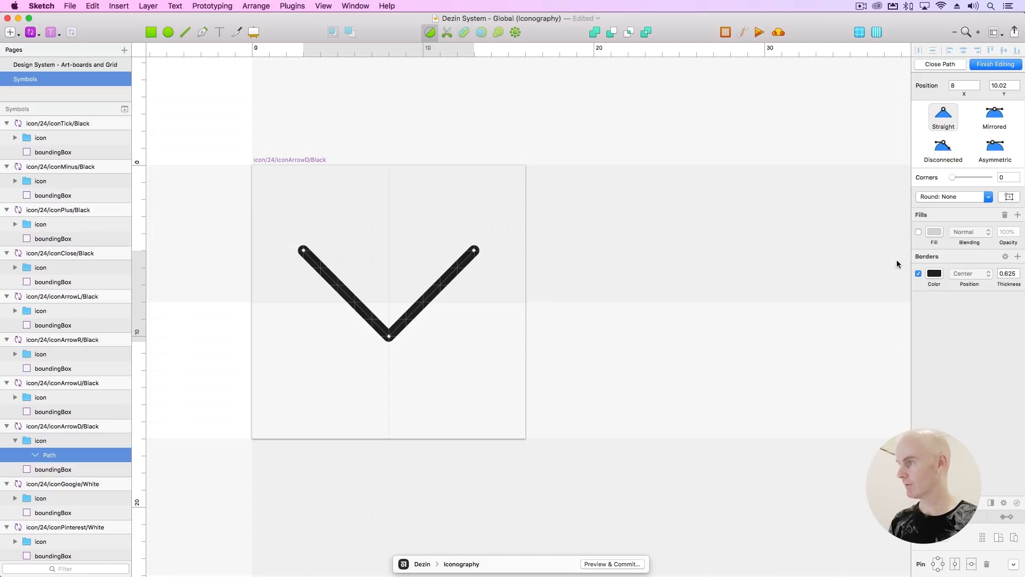
{"action": "left_click", "coordinate": [998, 83]}
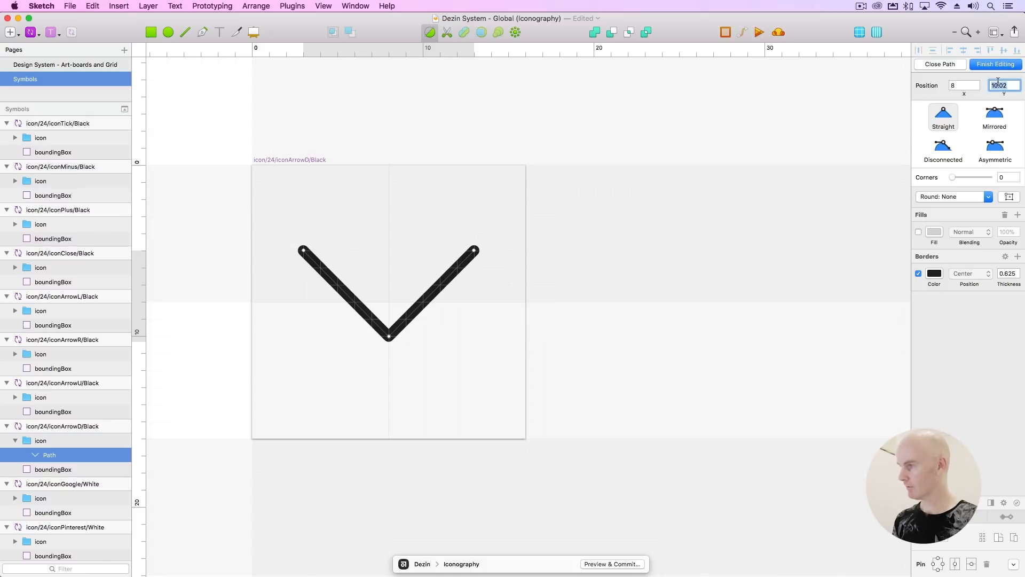
{"action": "key", "text": "Return"}
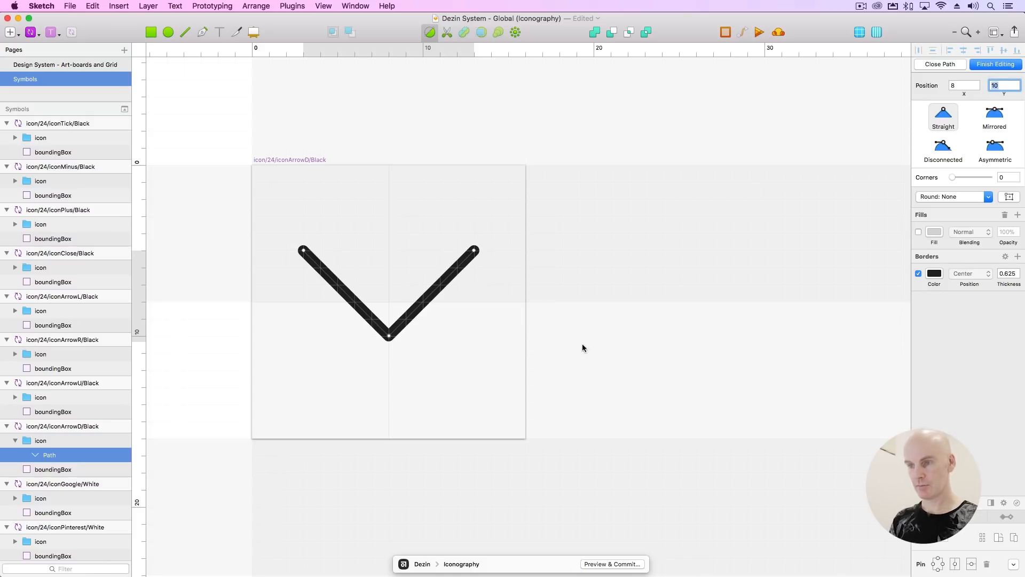
{"action": "left_click", "coordinate": [308, 255]}
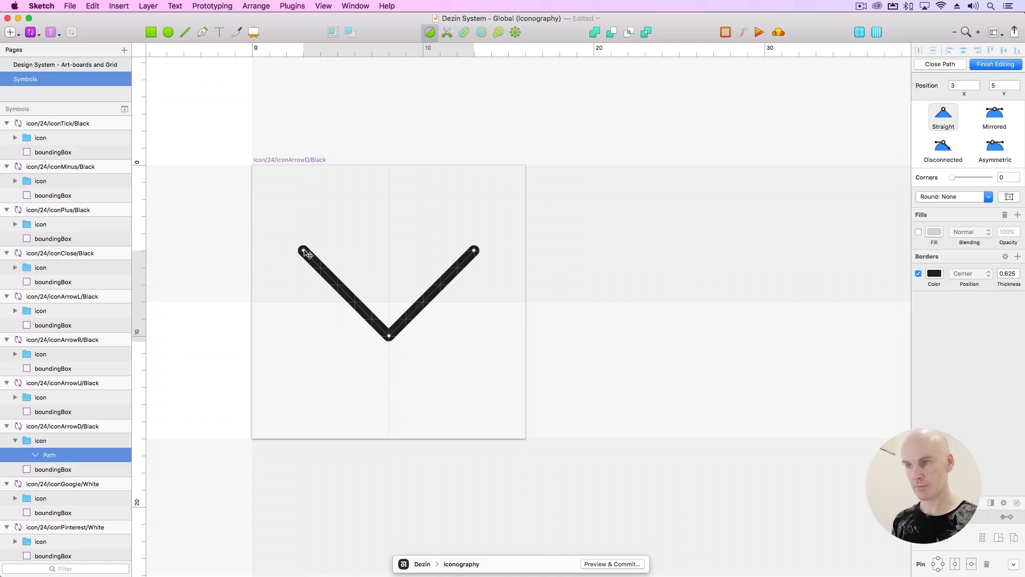
{"action": "key", "text": "Escape"}
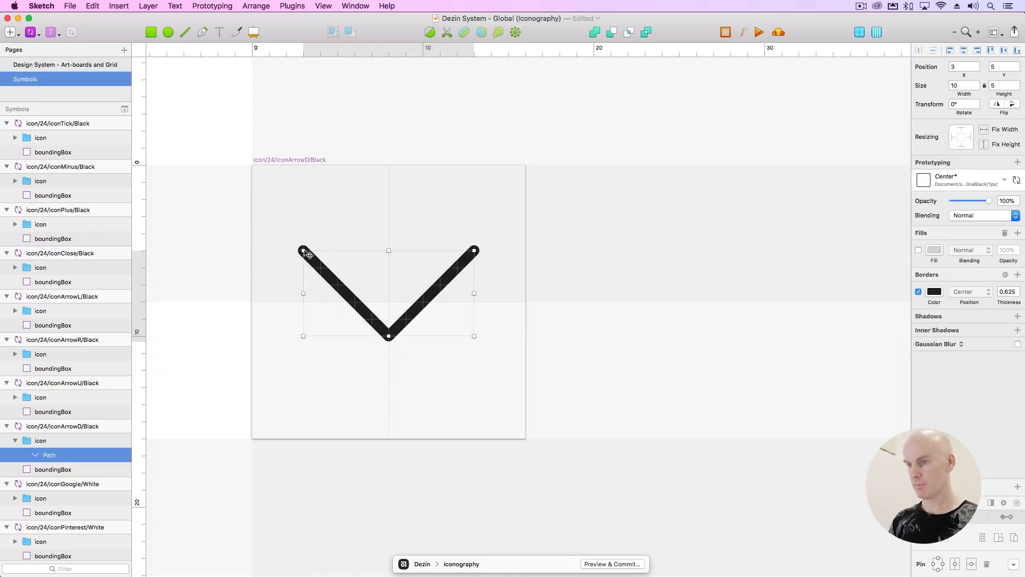
{"action": "left_click", "coordinate": [1002, 51]}
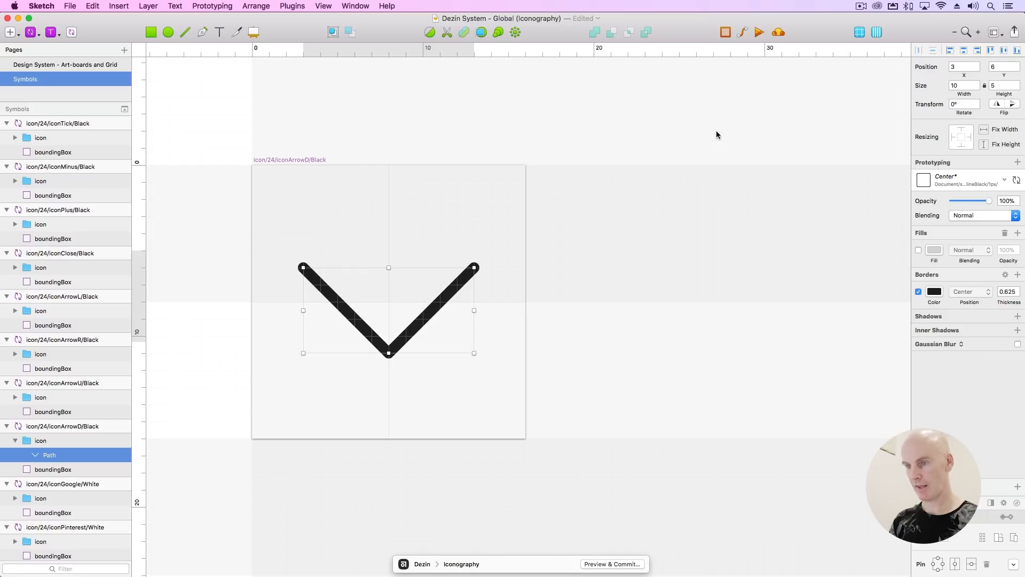
Apply the shared layer style shape/lineBlack/1px/Center to the 16px down arrow path.
{"action": "left_click", "coordinate": [611, 254]}
{"action": "key", "text": "super+minus"}
{"action": "key", "text": "super+minus"}
{"action": "scroll", "coordinate": [611, 254], "scroll_direction": "right", "scroll_amount": 8}
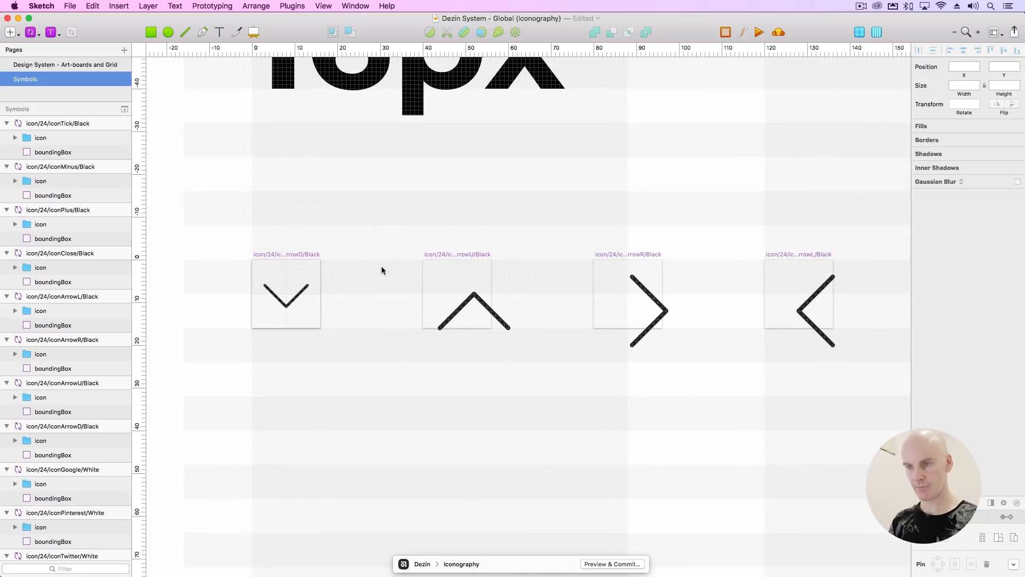
{"action": "left_click", "coordinate": [297, 296], "text": "super"}
{"action": "left_click", "coordinate": [976, 183]}
{"action": "mouse_move", "coordinate": [952, 269]}
{"action": "mouse_move", "coordinate": [849, 275]}
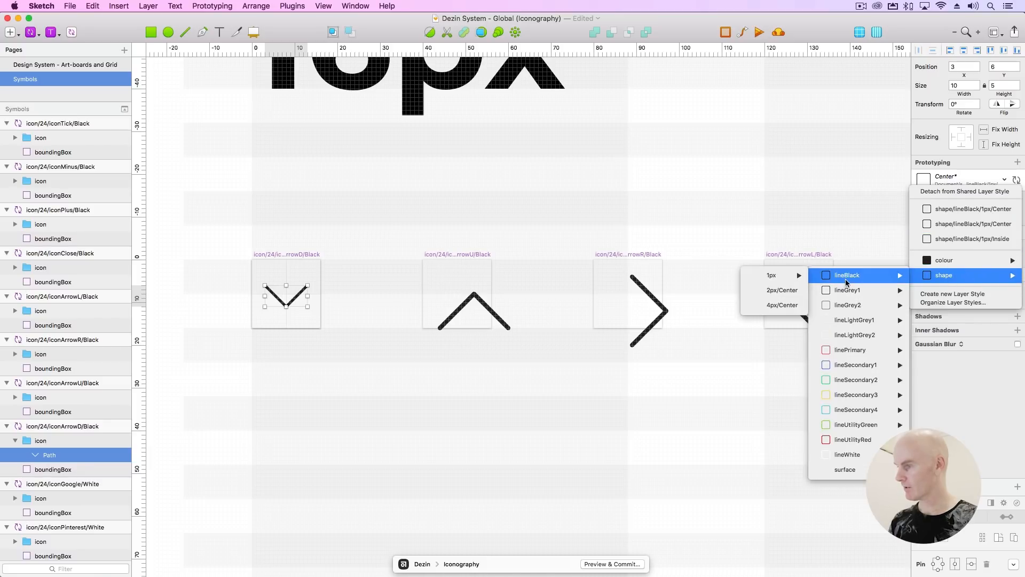
{"action": "mouse_move", "coordinate": [772, 275]}
{"action": "left_click", "coordinate": [721, 276]}
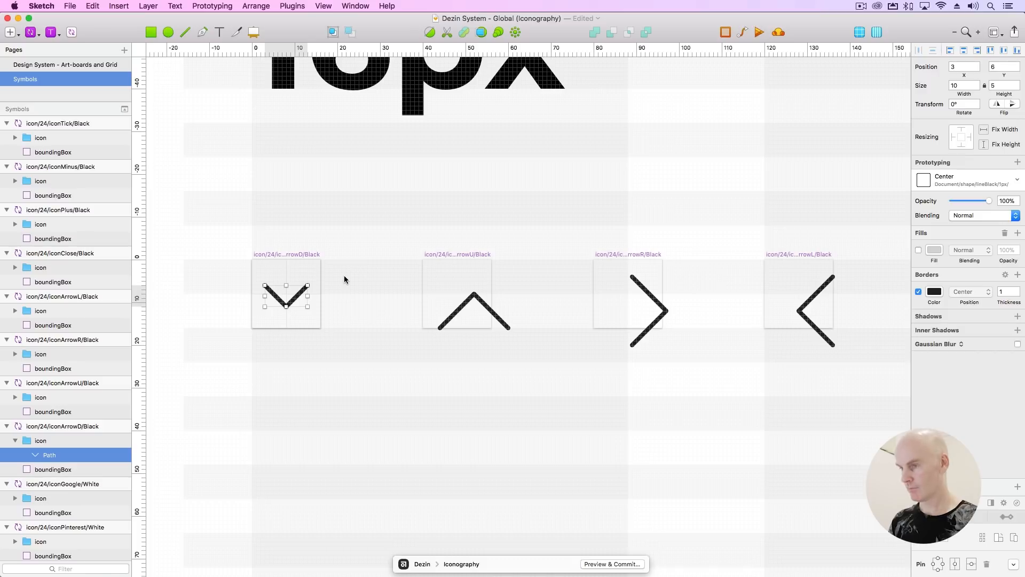
Examine the 1px lineBlack shape layer styles offered for the up arrow path in the 16px row.
{"action": "key", "text": "super+minus"}
{"action": "left_click_drag", "start_coordinate": [344, 275], "coordinate": [282, 249]}
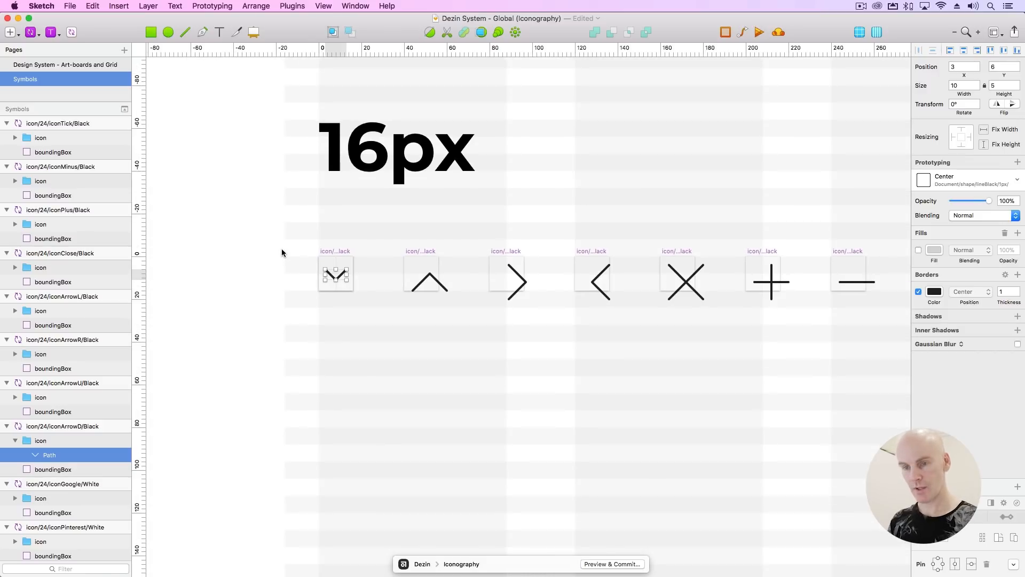
{"action": "left_click", "coordinate": [447, 288]}
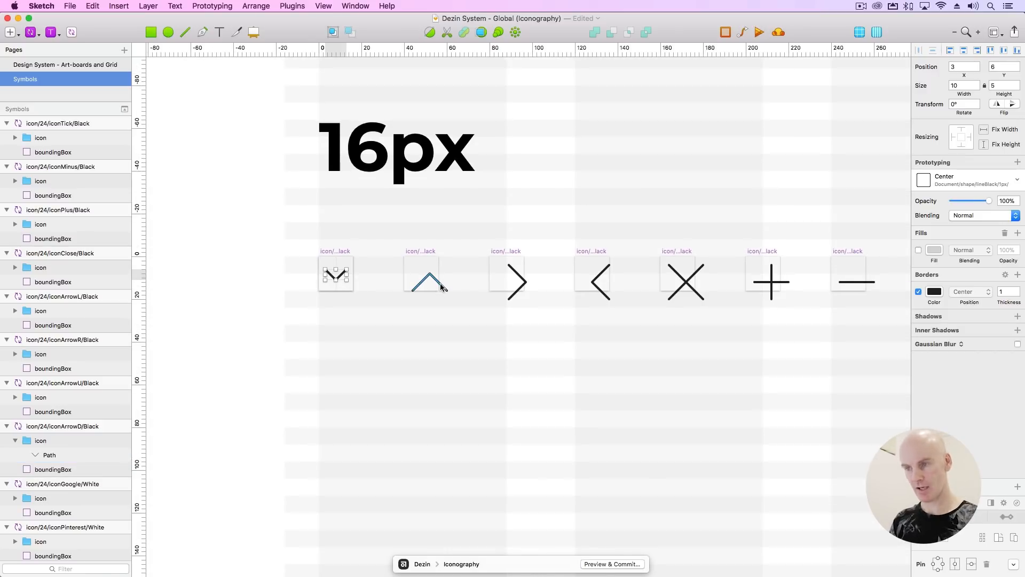
{"action": "left_click", "coordinate": [956, 180]}
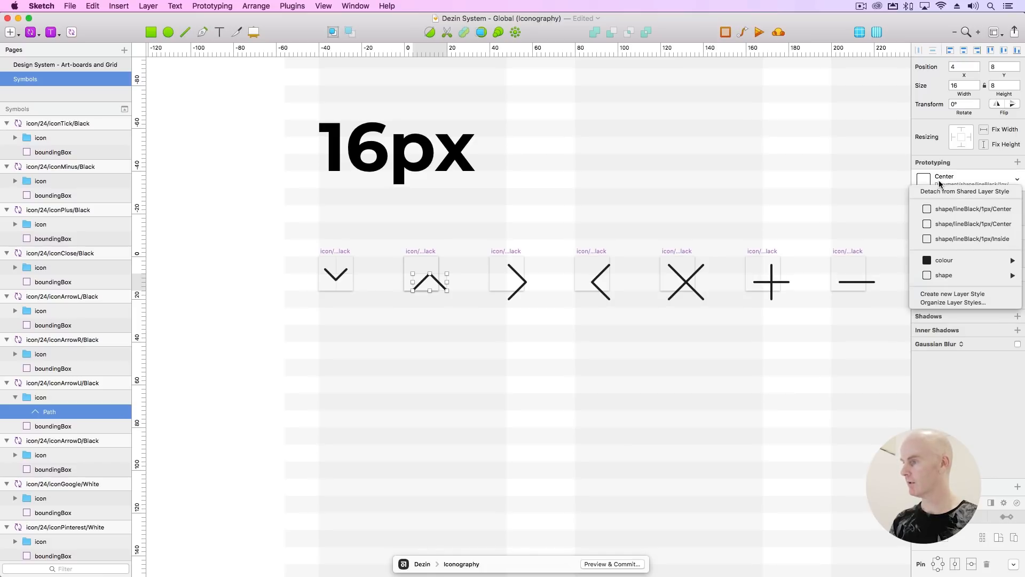
{"action": "mouse_move", "coordinate": [945, 266]}
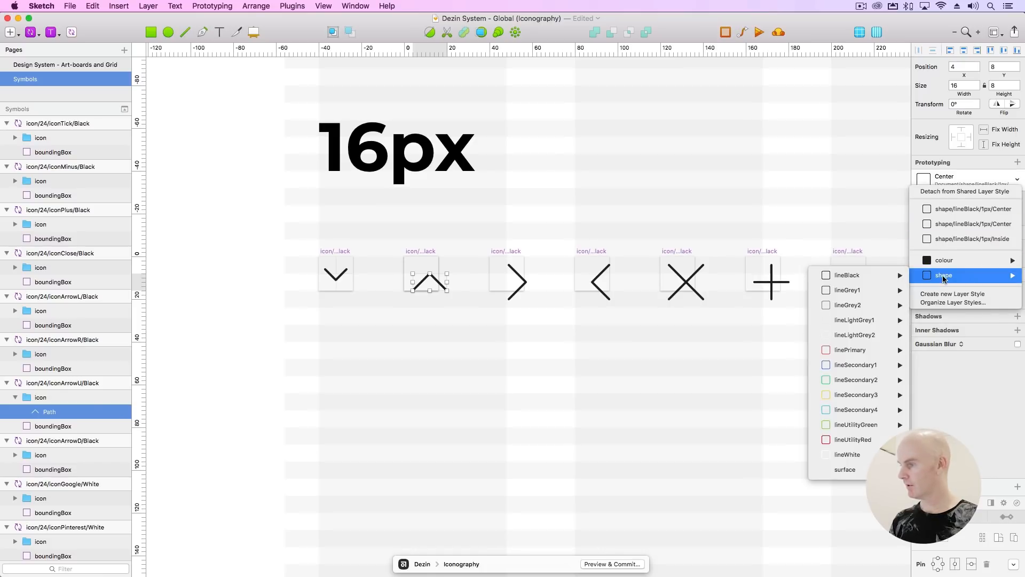
{"action": "mouse_move", "coordinate": [867, 276]}
{"action": "mouse_move", "coordinate": [751, 276]}
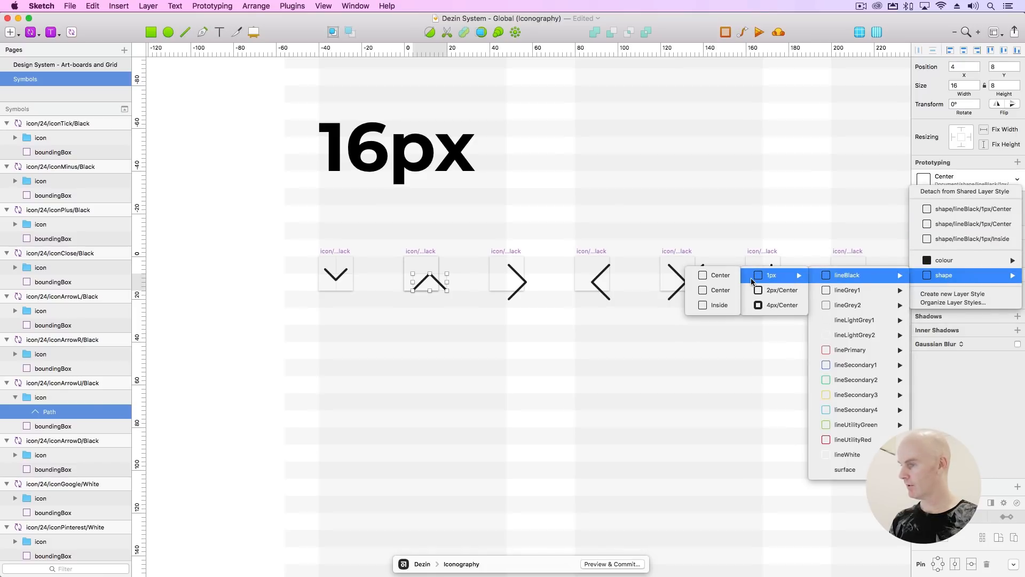
{"action": "left_click", "coordinate": [715, 293]}
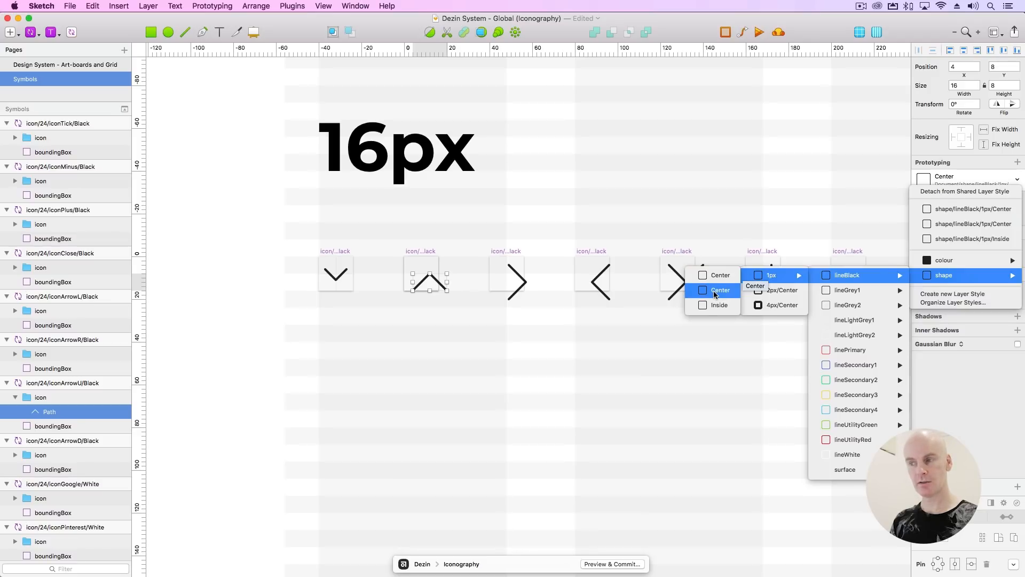
{"action": "left_click", "coordinate": [526, 375]}
Examine which 1px lineBlack shape layer style the 24px down arrow path uses.
{"action": "key", "text": "super+0"}
{"action": "left_click_drag", "start_coordinate": [510, 314], "coordinate": [411, 123]}
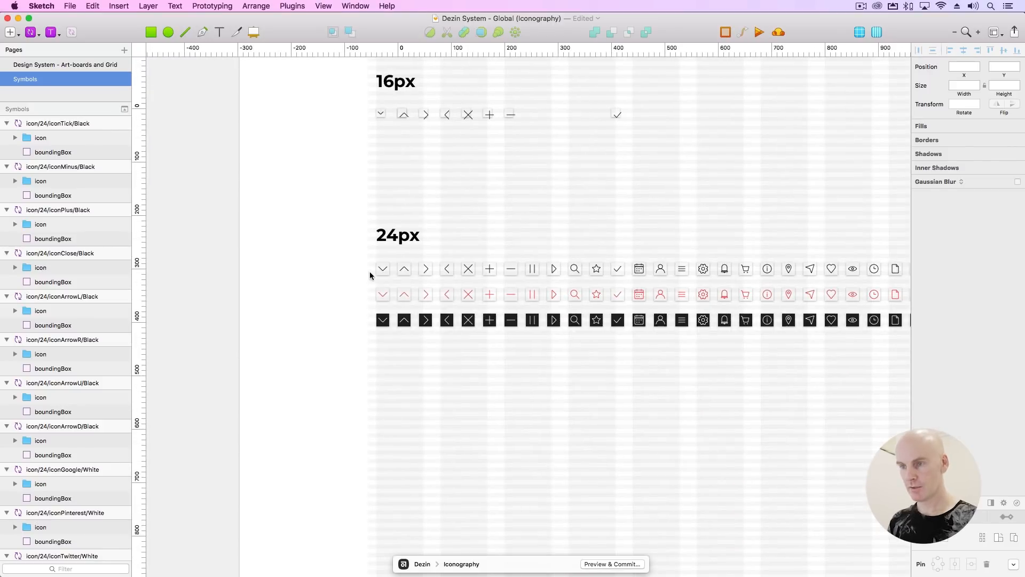
{"action": "left_click", "coordinate": [385, 273], "text": "super"}
{"action": "key", "text": "super+plus"}
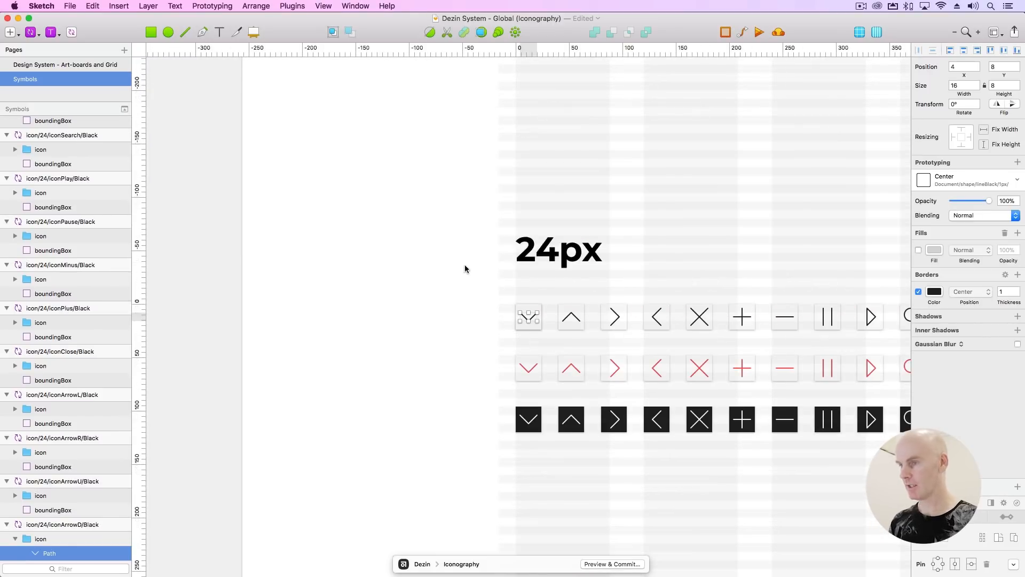
{"action": "left_click_drag", "start_coordinate": [642, 256], "coordinate": [490, 207]}
{"action": "left_click", "coordinate": [987, 182]}
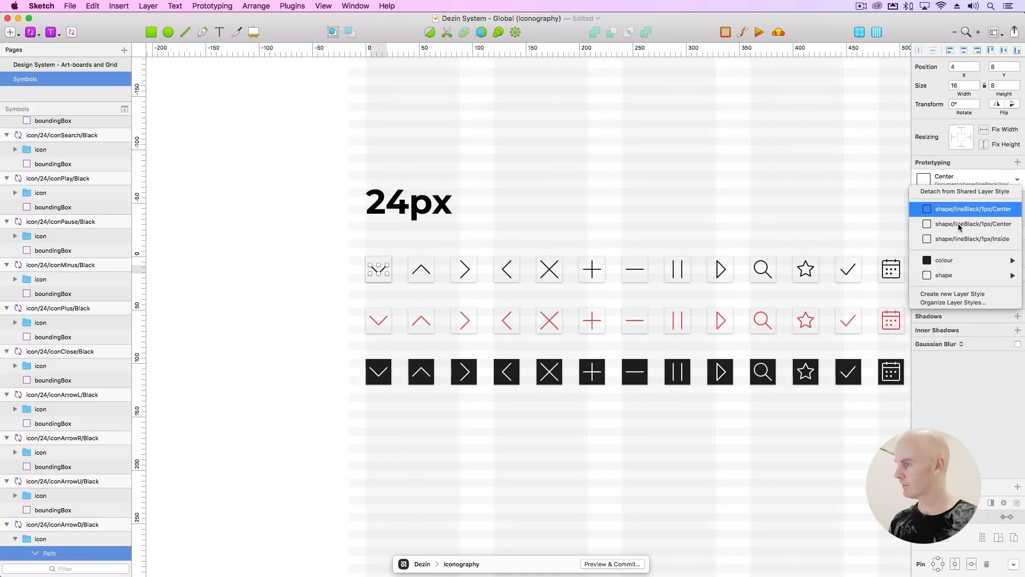
{"action": "mouse_move", "coordinate": [953, 278]}
{"action": "mouse_move", "coordinate": [855, 275]}
{"action": "mouse_move", "coordinate": [779, 279]}
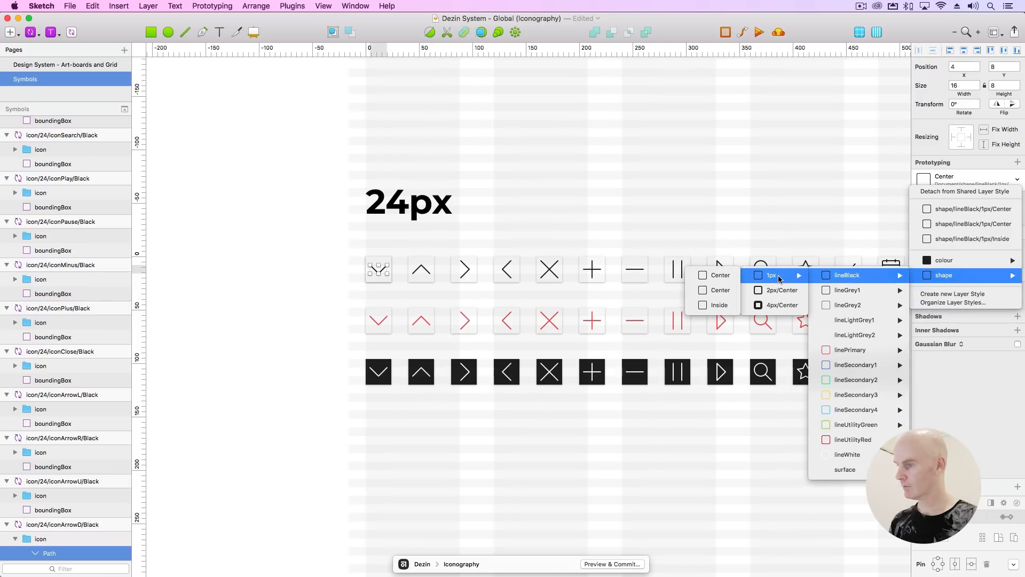
{"action": "left_click", "coordinate": [605, 202]}
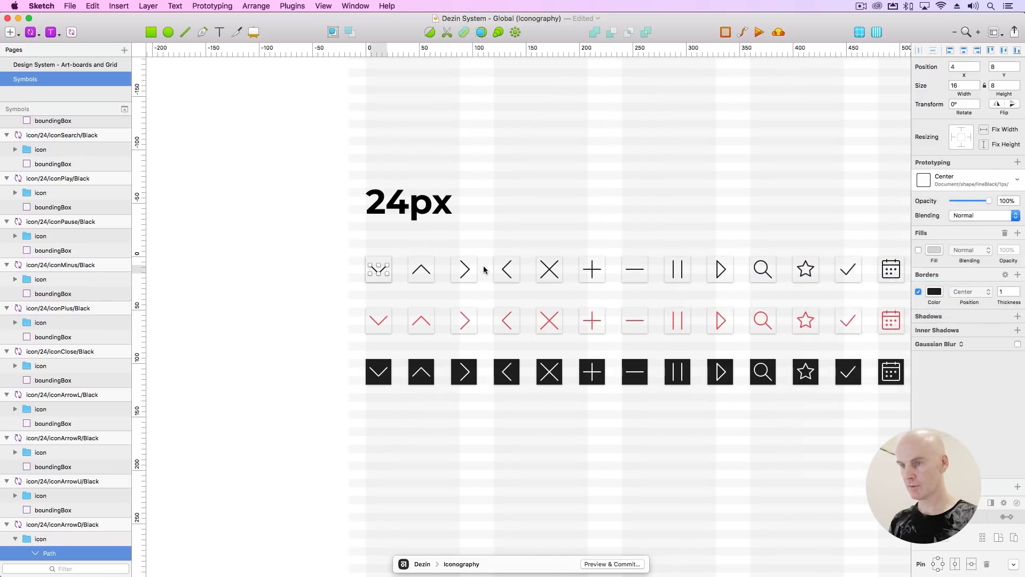
Delete the duplicate shape/lineBlack/1px/Center layer style in the layer style organizer.
{"action": "left_click", "coordinate": [954, 179]}
{"action": "left_click", "coordinate": [950, 305]}
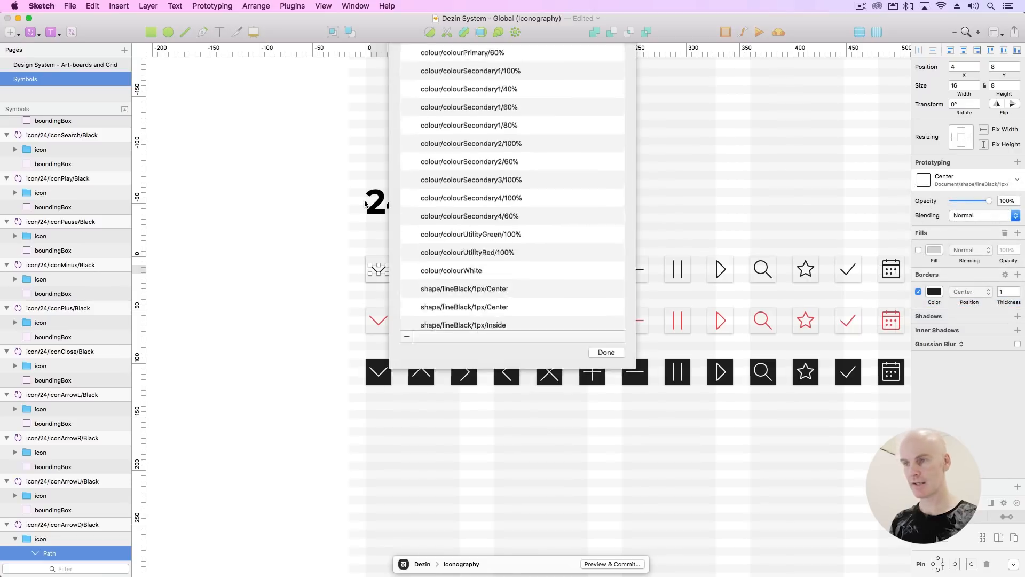
{"action": "scroll", "coordinate": [468, 162], "scroll_direction": "down", "scroll_amount": 4}
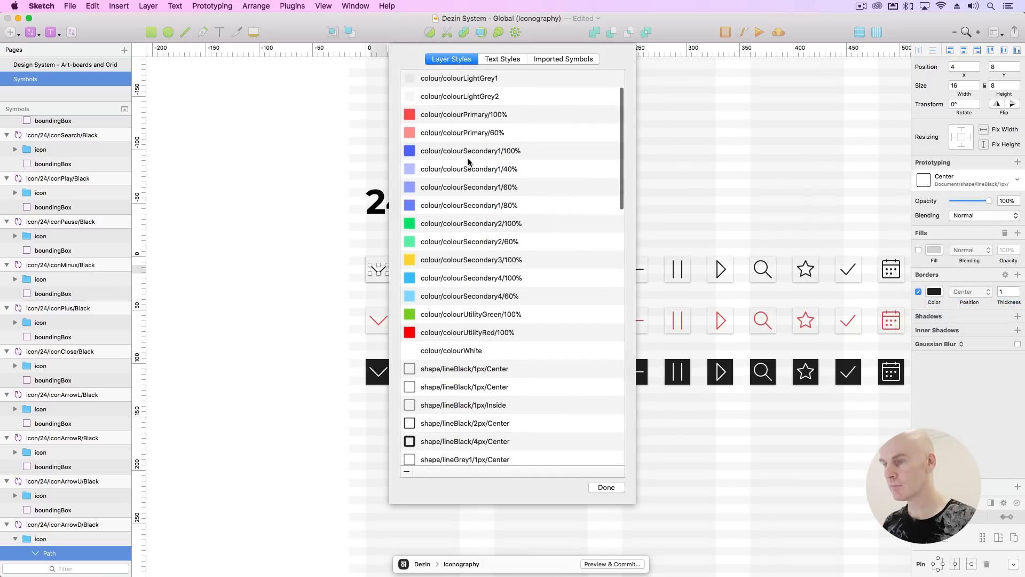
{"action": "left_click", "coordinate": [443, 342]}
{"action": "left_click", "coordinate": [406, 472]}
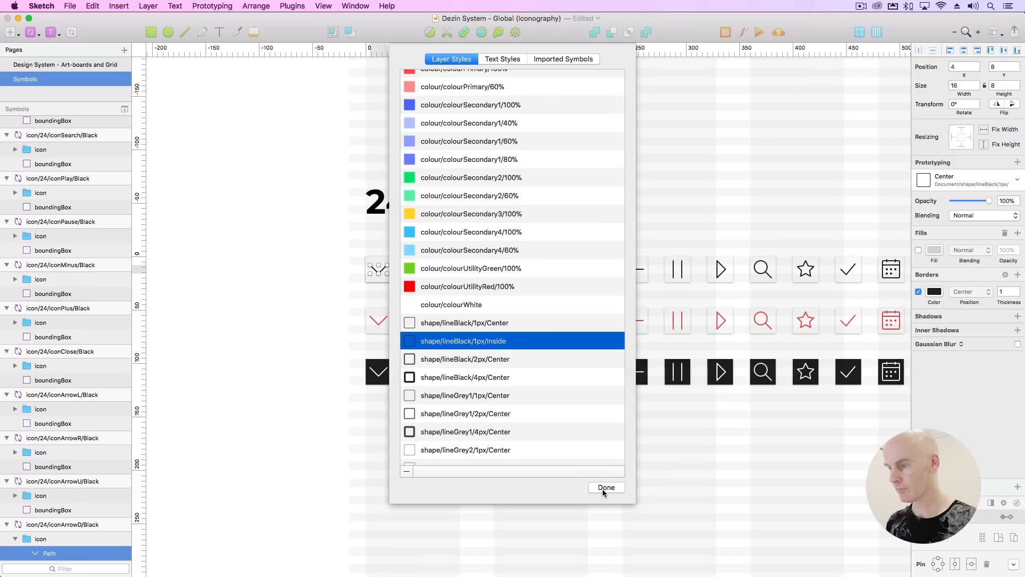
{"action": "left_click", "coordinate": [605, 487]}
{"action": "left_click", "coordinate": [293, 297]}
Compare the size, position and layer style of the arrow paths in the 16px and 24px rows.
{"action": "scroll", "coordinate": [510, 162], "scroll_direction": "up", "scroll_amount": 5}
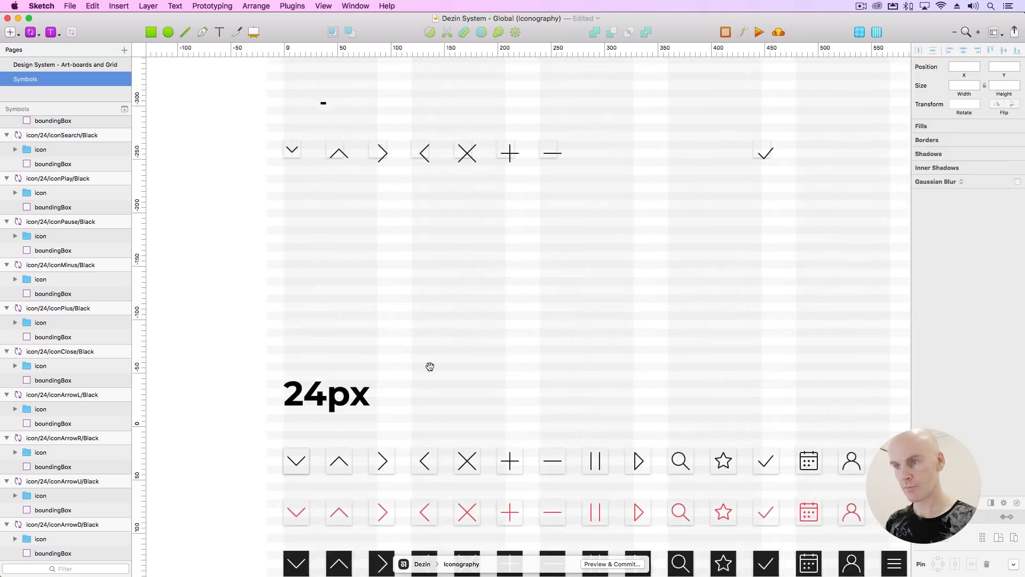
{"action": "double_click", "coordinate": [298, 210]}
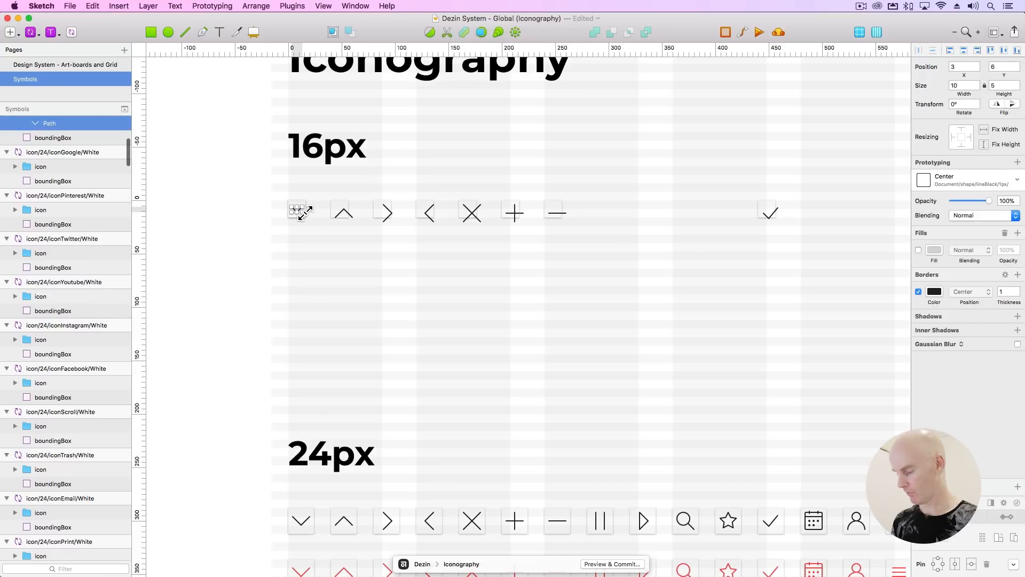
{"action": "key", "text": "super+2"}
{"action": "key", "text": "super+plus"}
{"action": "scroll", "coordinate": [339, 225], "scroll_direction": "right", "scroll_amount": 4}
{"action": "scroll", "coordinate": [338, 224], "scroll_direction": "down", "scroll_amount": 1}
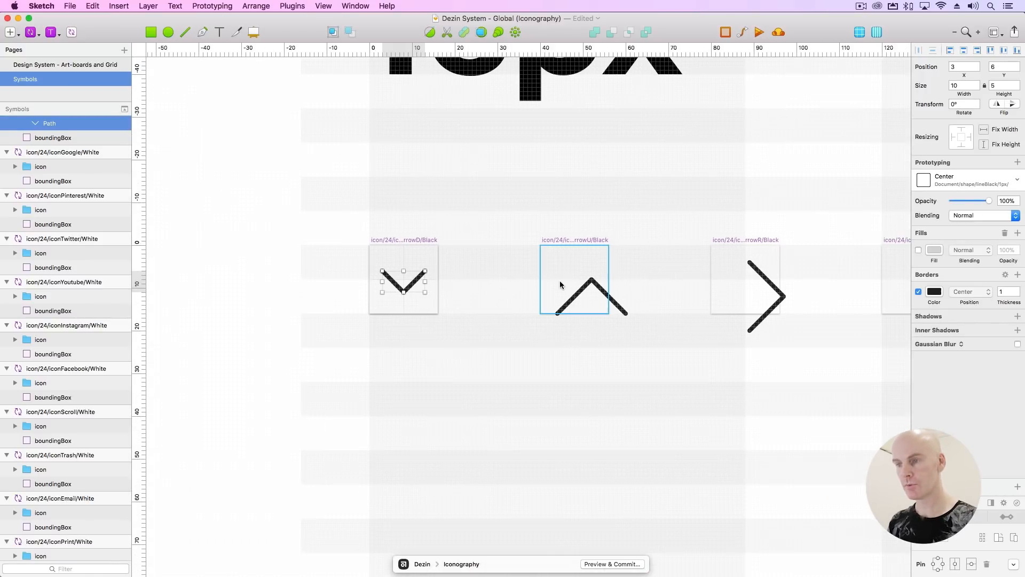
{"action": "left_click", "coordinate": [560, 281]}
{"action": "double_click", "coordinate": [417, 281]}
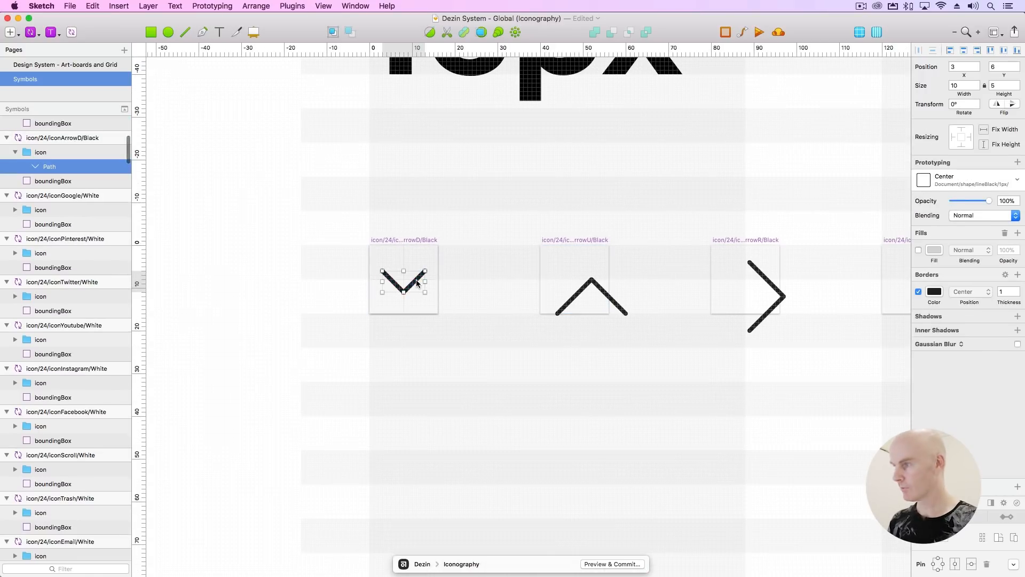
{"action": "double_click", "coordinate": [611, 292]}
{"action": "scroll", "coordinate": [657, 255], "scroll_direction": "up", "scroll_amount": 10}
{"action": "scroll", "coordinate": [464, 212], "scroll_direction": "down", "scroll_amount": 5}
{"action": "double_click", "coordinate": [442, 374]}
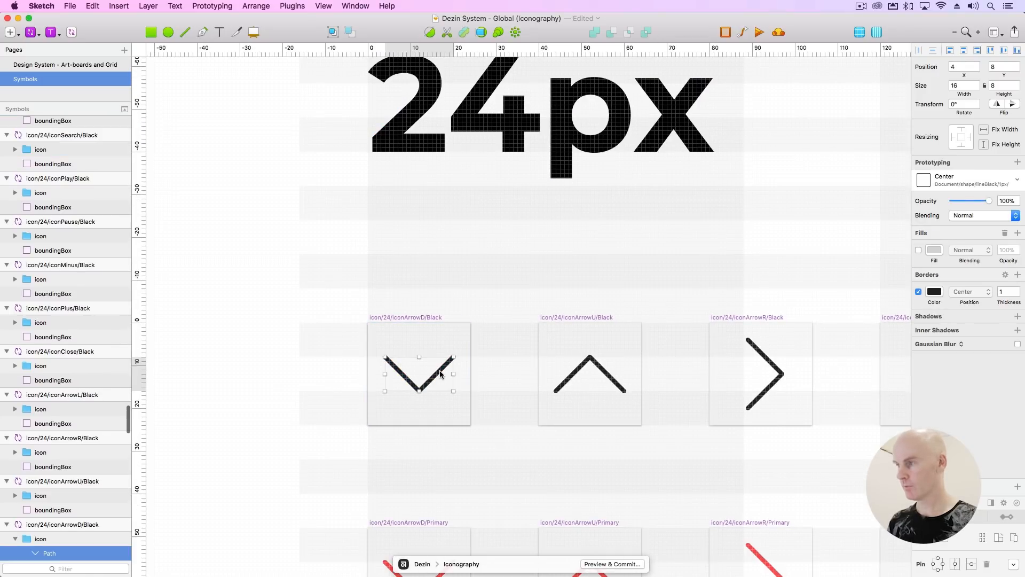
{"action": "double_click", "coordinate": [602, 369]}
{"action": "left_click", "coordinate": [540, 275]}
{"action": "key", "text": "super+minus"}
{"action": "key", "text": "super+minus"}
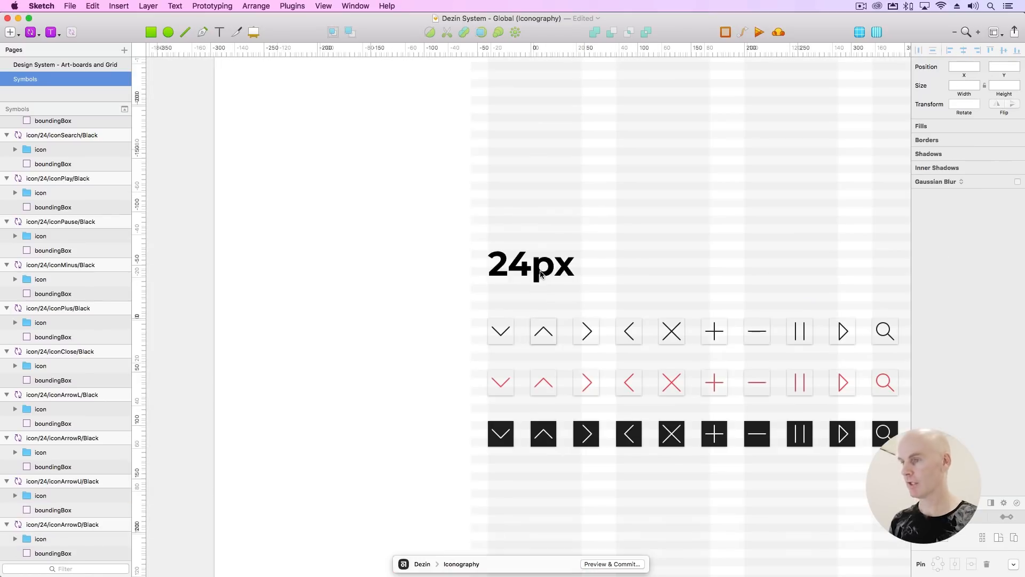
{"action": "left_click_drag", "start_coordinate": [658, 215], "coordinate": [496, 375]}
Copy the 16px down arrow path and paste it into the 16px up arrow symbol.
{"action": "scroll", "coordinate": [315, 366], "scroll_direction": "up", "scroll_amount": 5}
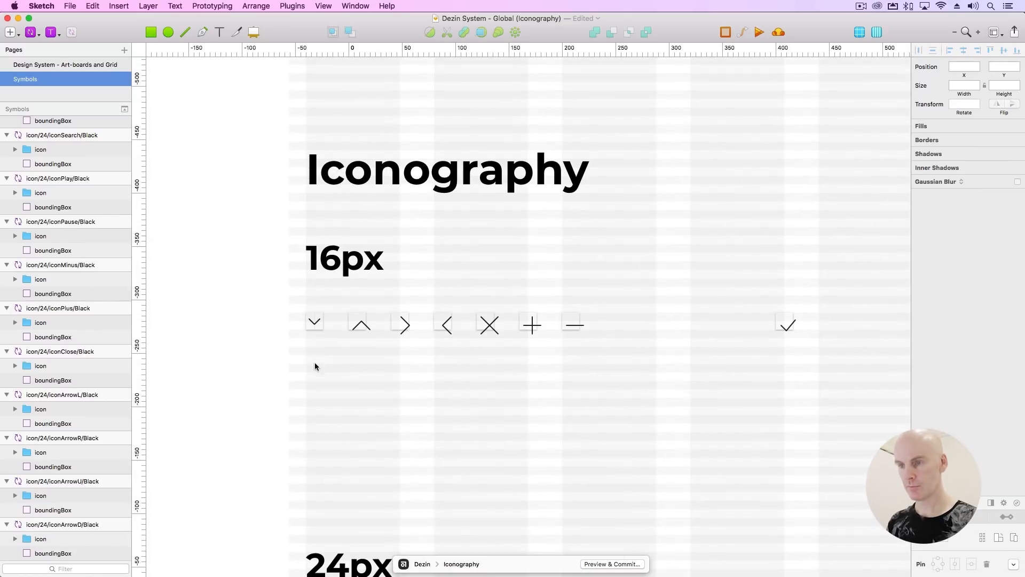
{"action": "left_click", "coordinate": [317, 322], "text": "super"}
{"action": "key", "text": "super+plus"}
{"action": "key", "text": "super+plus"}
{"action": "left_click_drag", "start_coordinate": [527, 347], "coordinate": [379, 341]}
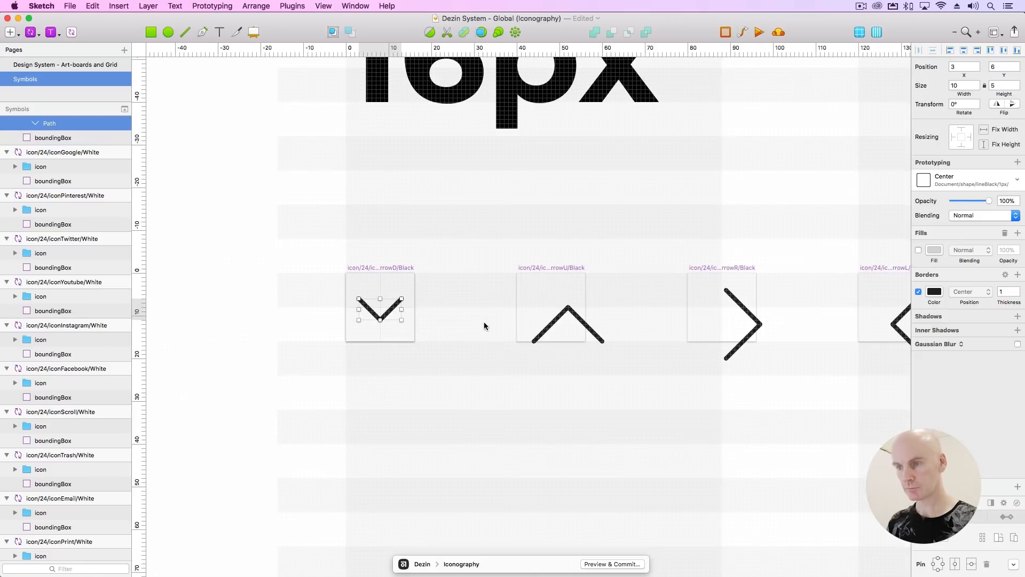
{"action": "left_click", "coordinate": [563, 308], "text": "super"}
{"action": "scroll", "coordinate": [562, 306], "scroll_direction": "right", "scroll_amount": 3}
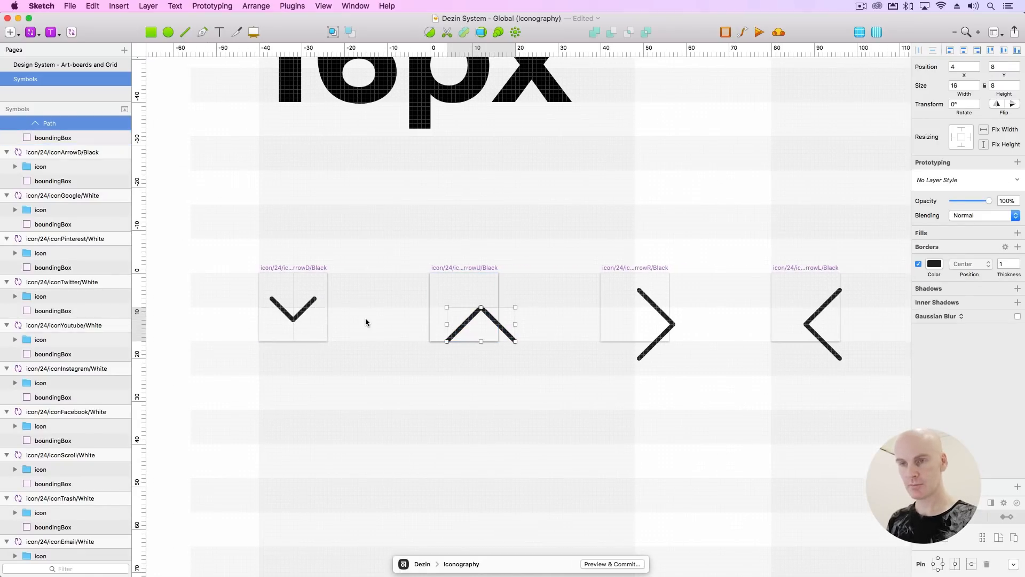
{"action": "left_click", "coordinate": [308, 307], "text": "super"}
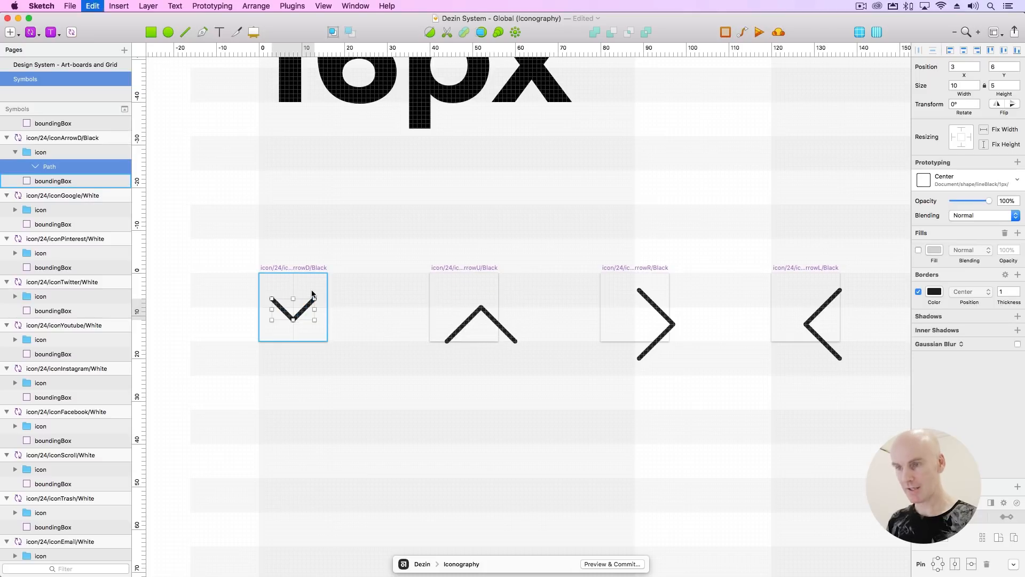
{"action": "left_click", "coordinate": [501, 325], "text": "super"}
{"action": "scroll", "coordinate": [497, 322], "scroll_direction": "up", "scroll_amount": 5}
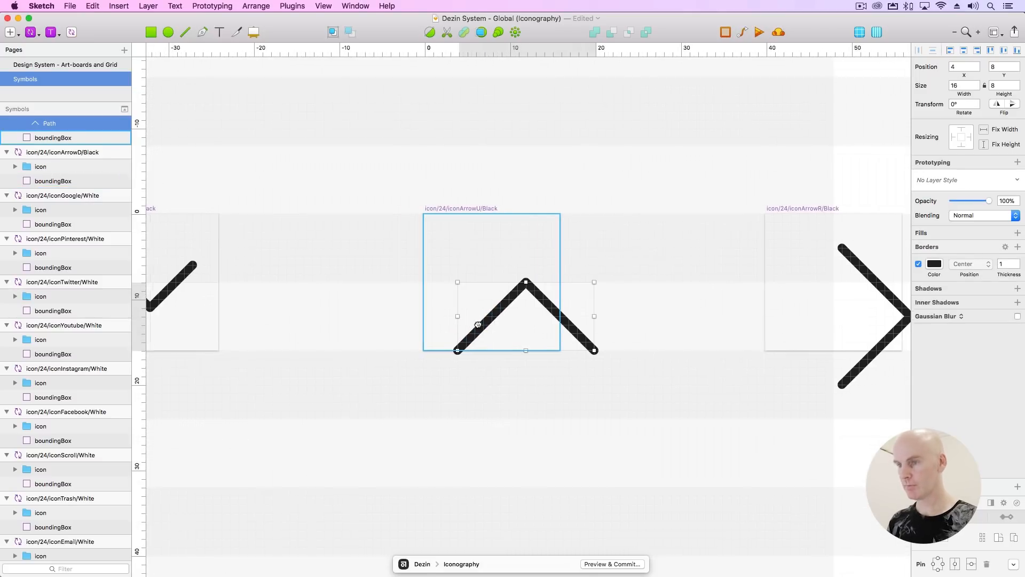
{"action": "key", "text": "super+v"}
{"action": "scroll", "coordinate": [466, 328], "scroll_direction": "left", "scroll_amount": 4}
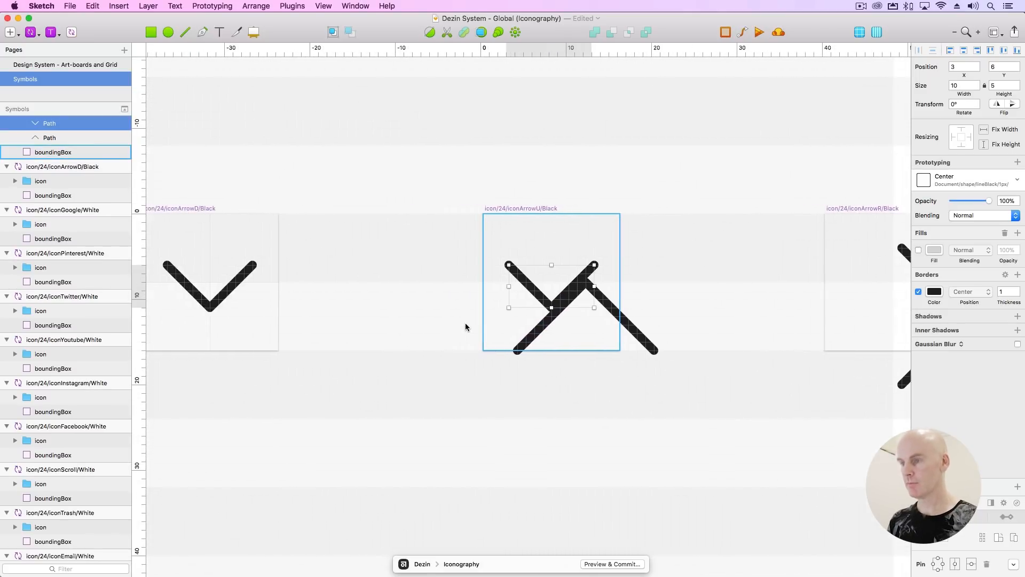
Paste the copied down arrow path into the 16px right arrow symbol.
{"action": "key", "text": "super+minus"}
{"action": "left_click_drag", "start_coordinate": [465, 324], "coordinate": [315, 313]}
{"action": "left_click", "coordinate": [578, 280], "text": "super"}
{"action": "left_click", "coordinate": [578, 280], "text": "super"}
{"action": "key", "text": "super+v"}
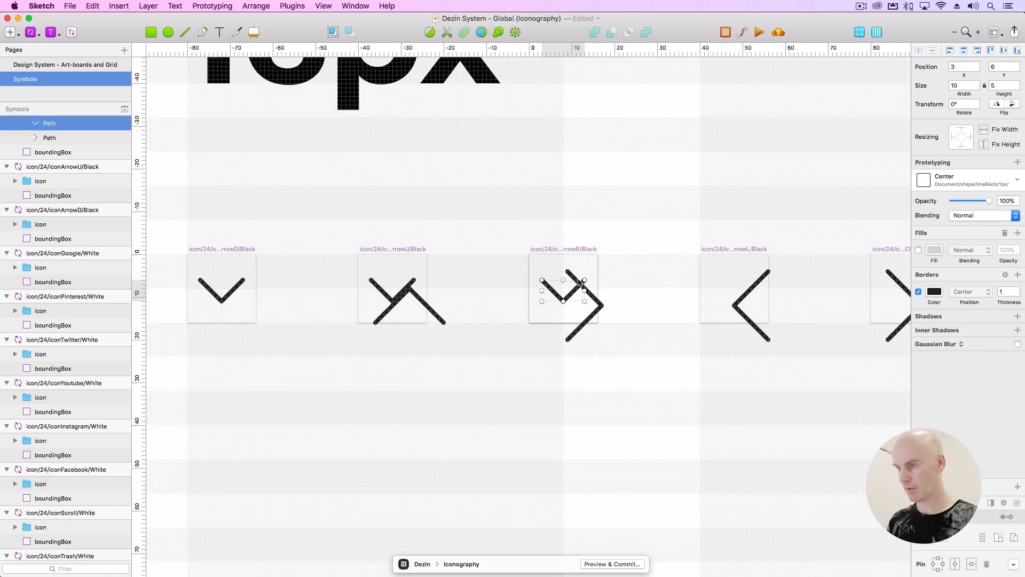
Delete the oversized original path from the 16px up arrow symbol and flip the pasted path vertically.
{"action": "left_click", "coordinate": [401, 295], "text": "super"}
{"action": "left_click", "coordinate": [417, 298]}
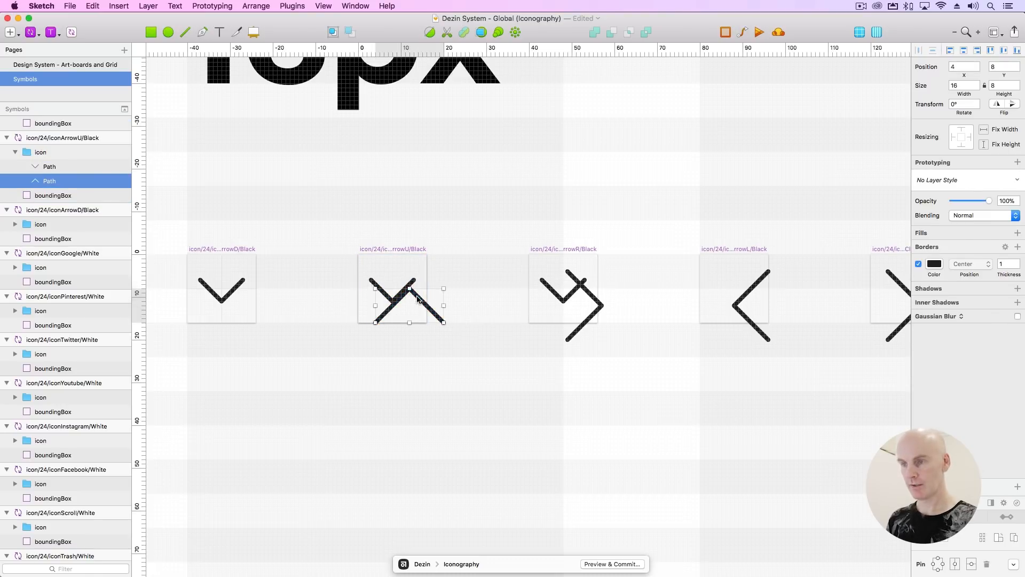
{"action": "key", "text": "Delete"}
{"action": "left_click", "coordinate": [401, 292]}
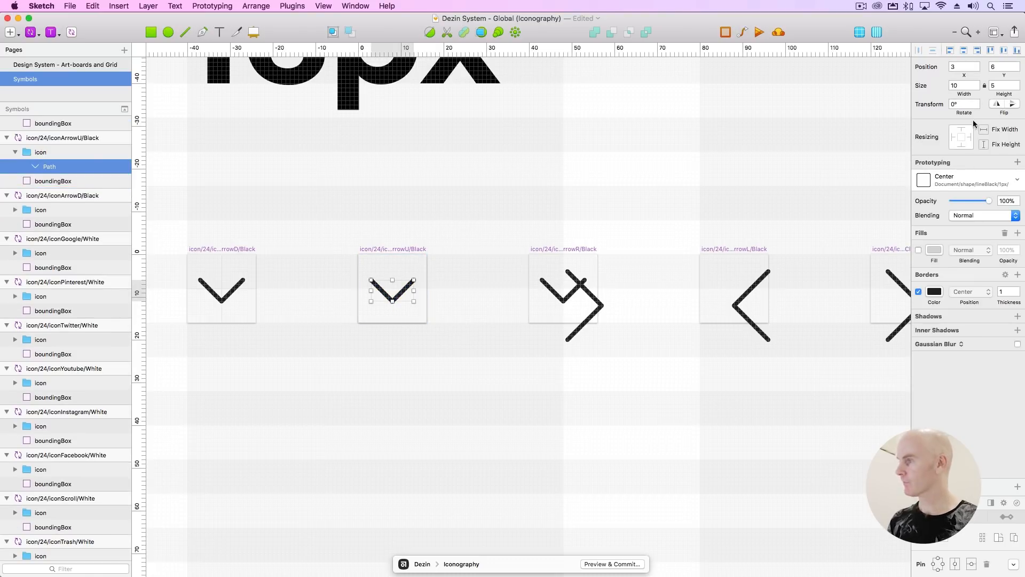
{"action": "left_click", "coordinate": [1013, 104]}
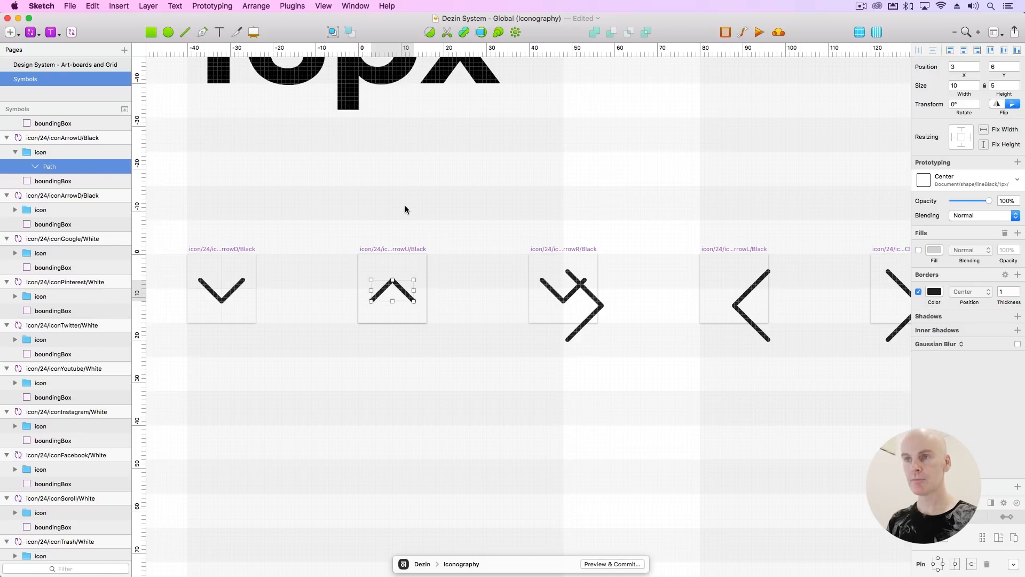
Flatten the flipped up arrow path and cut away the horizontal segment closing its base with Scissors.
{"action": "left_click", "coordinate": [464, 34]}
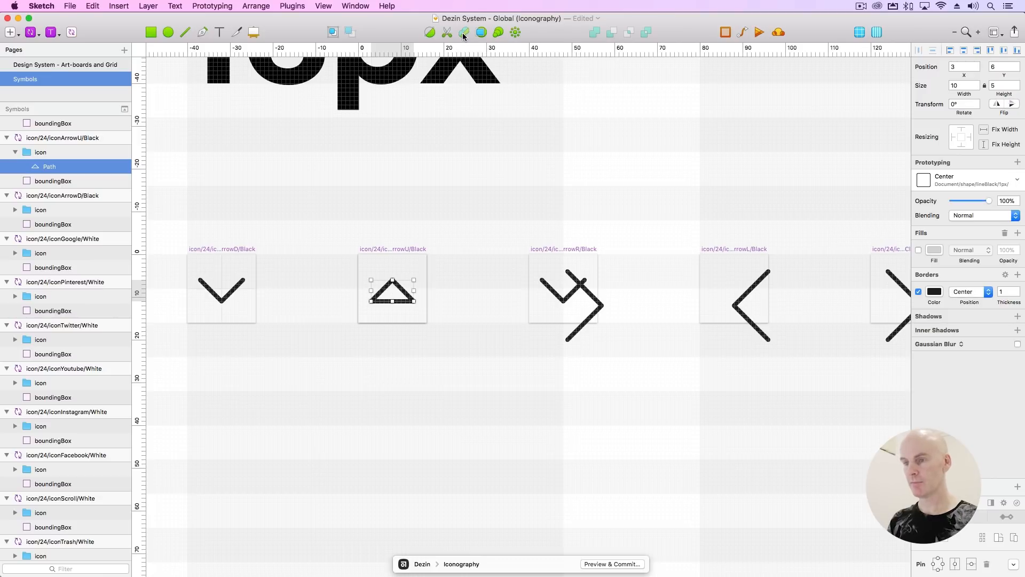
{"action": "left_click", "coordinate": [446, 33]}
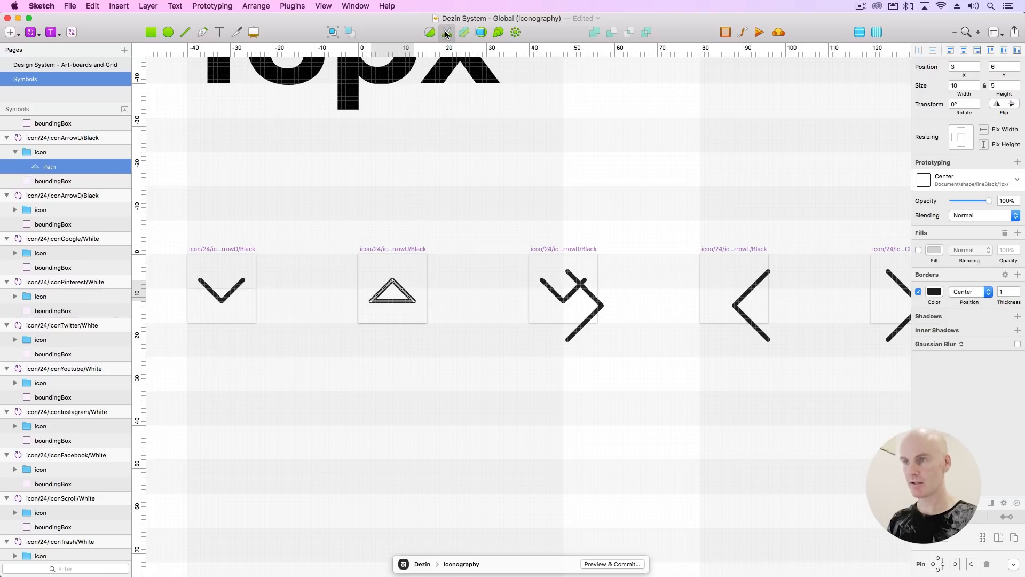
{"action": "left_click", "coordinate": [395, 302]}
{"action": "left_click", "coordinate": [447, 236]}
{"action": "left_click", "coordinate": [446, 235]}
{"action": "left_click", "coordinate": [405, 294]}
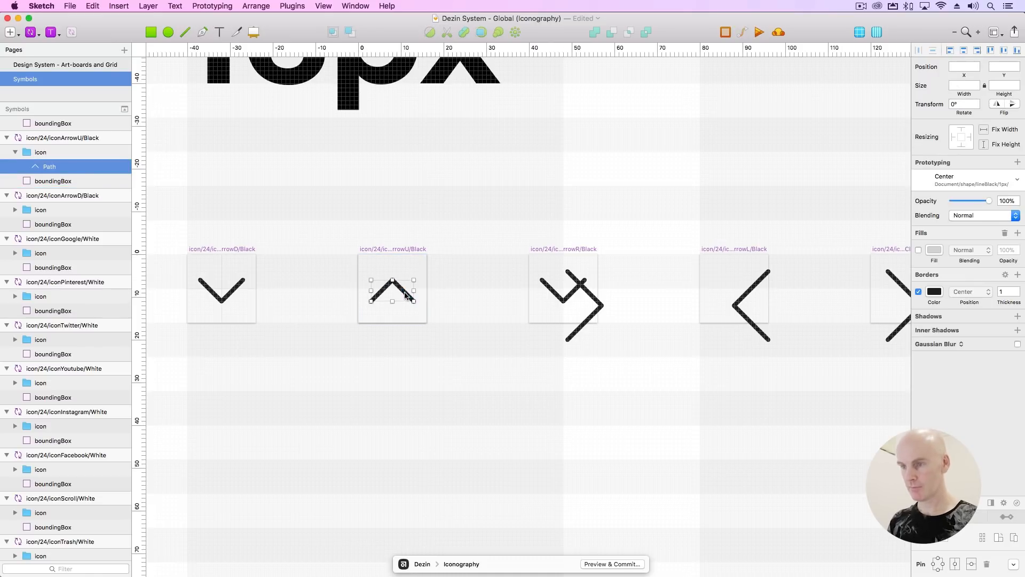
{"action": "left_click", "coordinate": [452, 234]}
{"action": "left_click", "coordinate": [401, 294]}
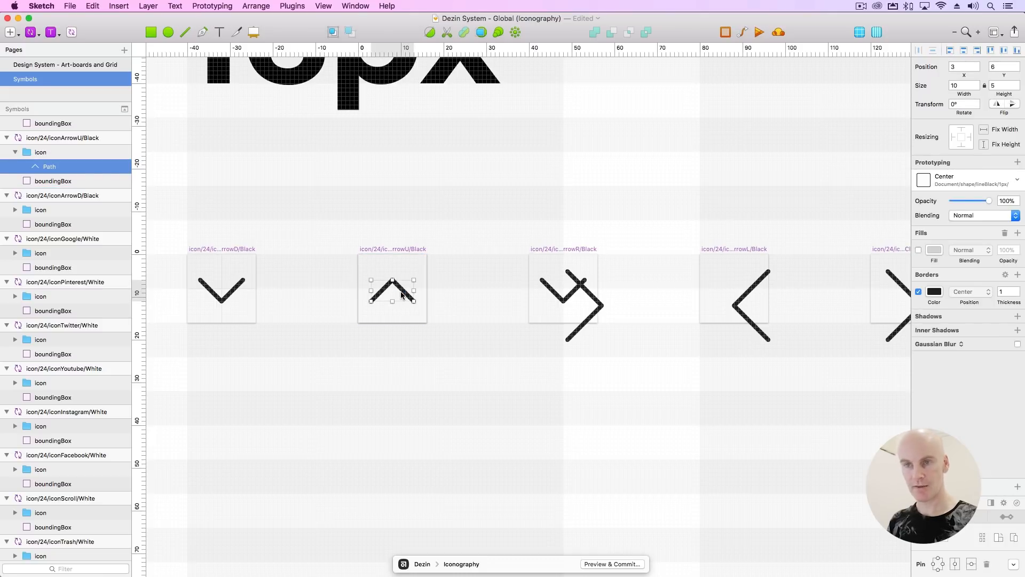
{"action": "left_click", "coordinate": [961, 104]}
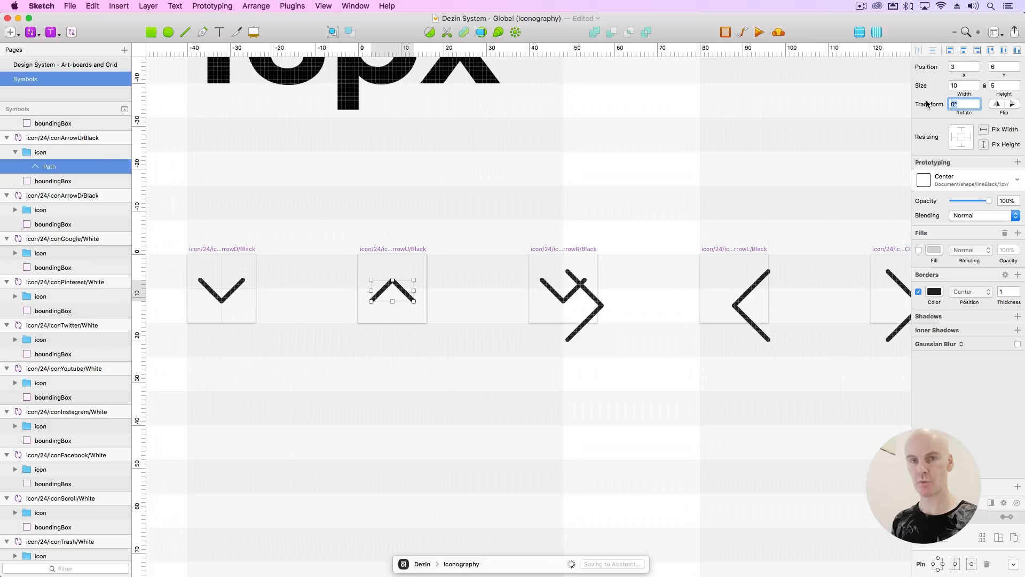
{"action": "left_click", "coordinate": [669, 172]}
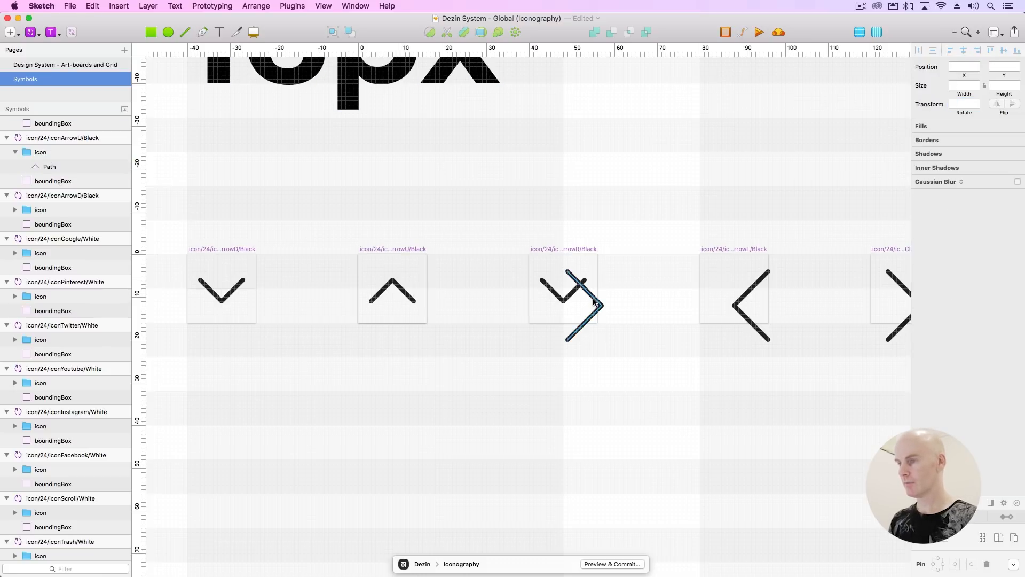
Delete the oversized original path from the 16px right arrow symbol.
{"action": "left_click", "coordinate": [594, 302]}
{"action": "key", "text": "ctrl+z"}
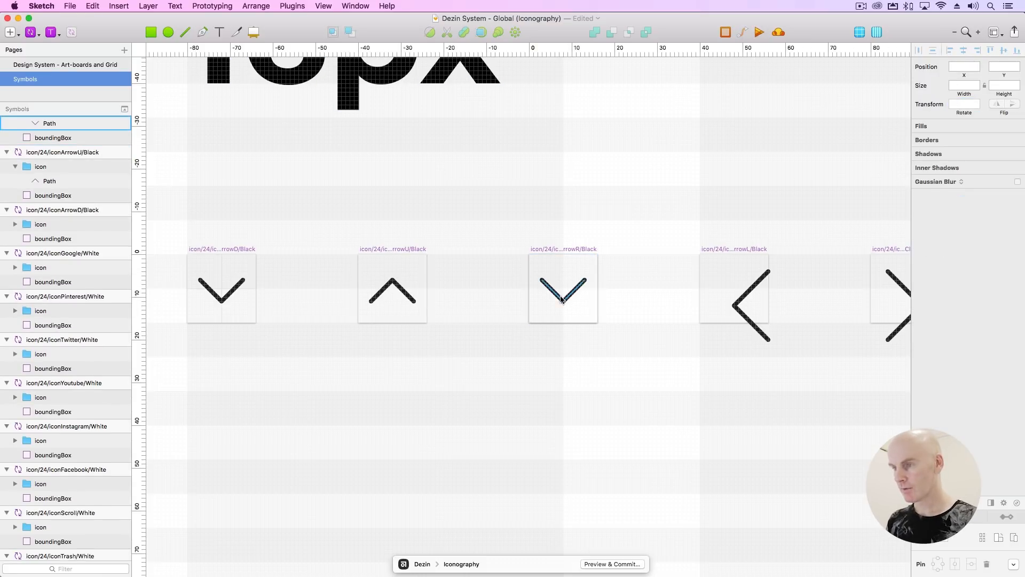
Rotate the pasted arrow path in the 16px right arrow symbol to -90°.
{"action": "left_click", "coordinate": [562, 300]}
{"action": "left_click", "coordinate": [975, 106]}
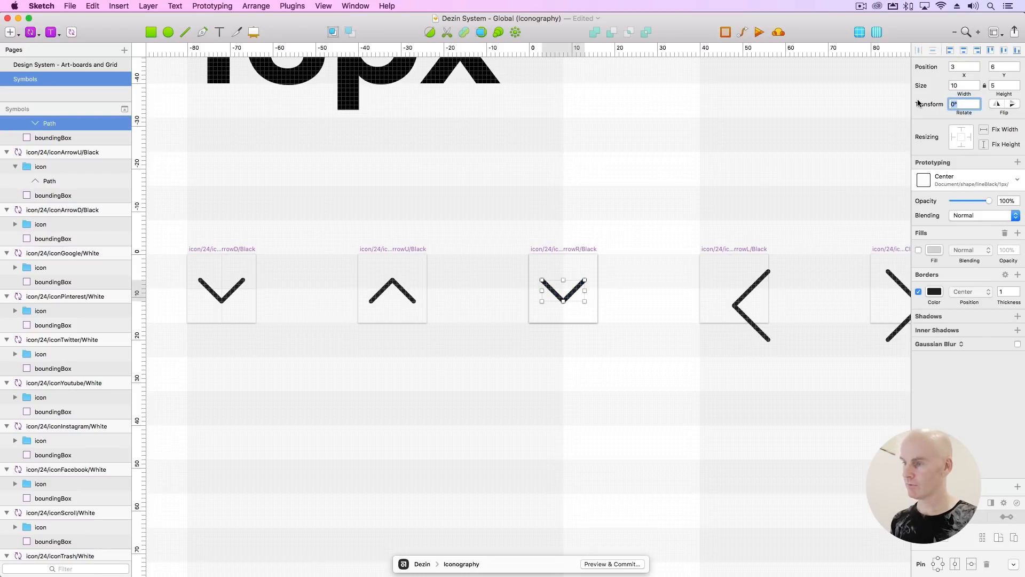
{"action": "key", "text": "shift+Up"}
{"action": "key", "text": "shift+Down"}
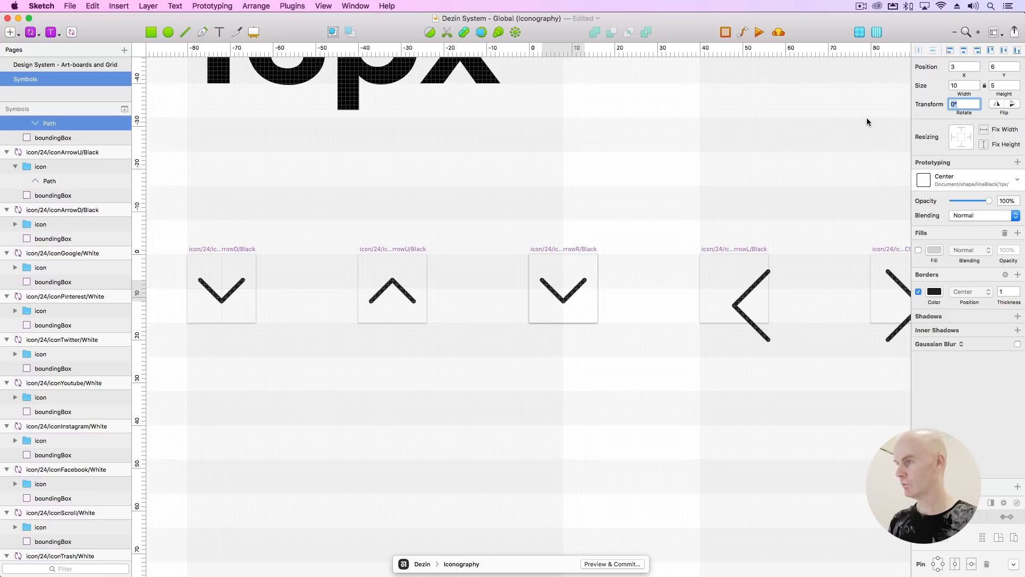
{"action": "type", "text": "-15"}
{"action": "key", "text": "Return"}
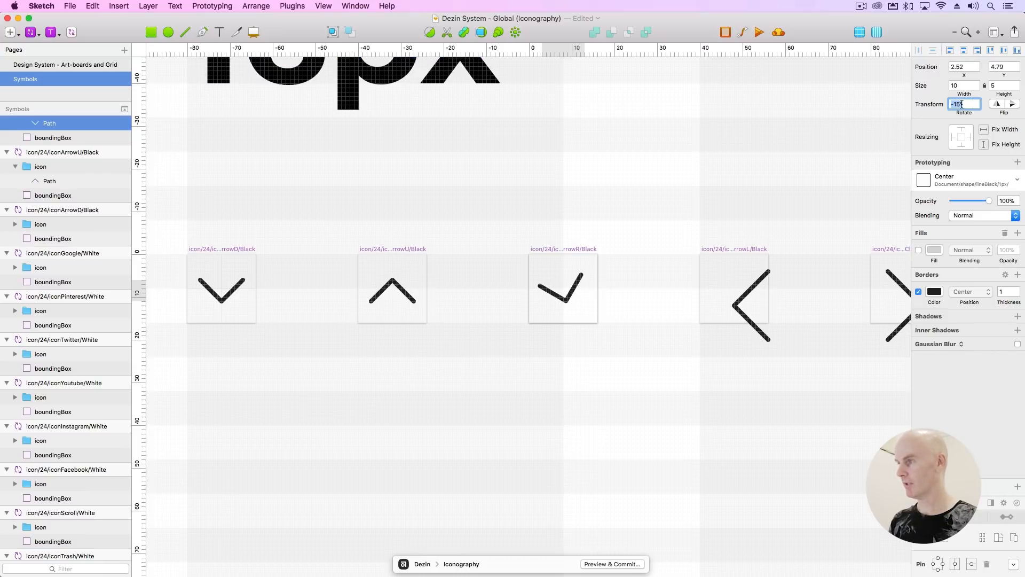
{"action": "key", "text": "shift+Down"}
{"action": "key", "text": "shift+Down"}
{"action": "key", "text": "shift+Down"}
{"action": "key", "text": "shift+Down"}
{"action": "key", "text": "shift+Down"}
{"action": "key", "text": "shift+Down"}
{"action": "key", "text": "shift+Down"}
{"action": "key", "text": "shift+Down"}
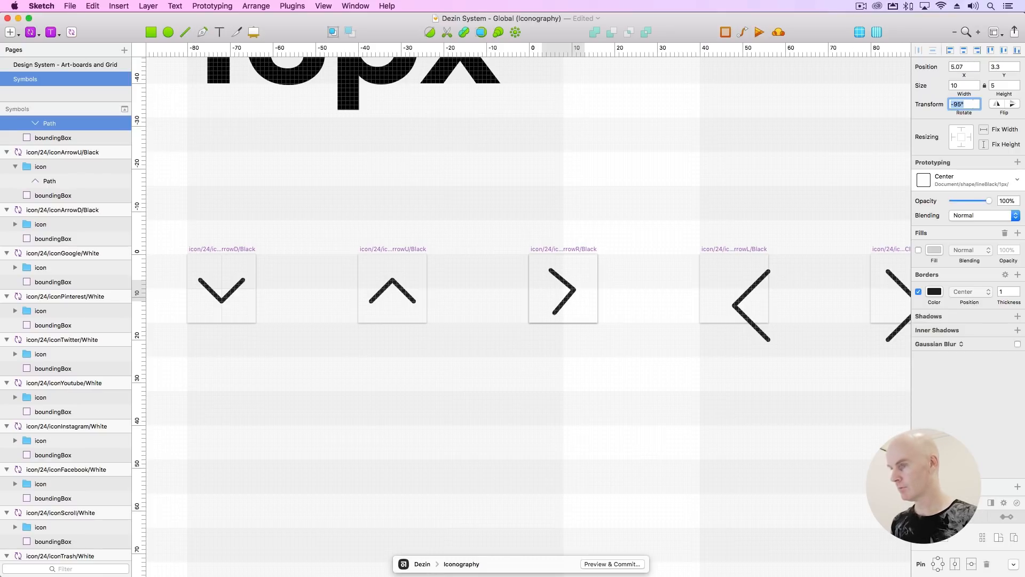
{"action": "key", "text": "Up"}
{"action": "key", "text": "Up"}
{"action": "key", "text": "Up"}
{"action": "key", "text": "Up"}
{"action": "key", "text": "Up"}
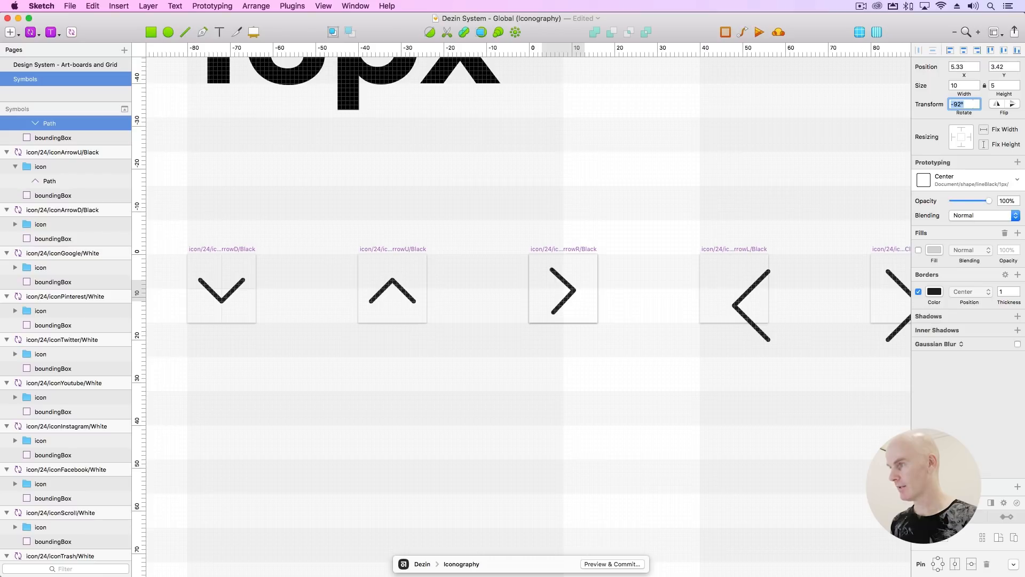
{"action": "key", "text": "Up"}
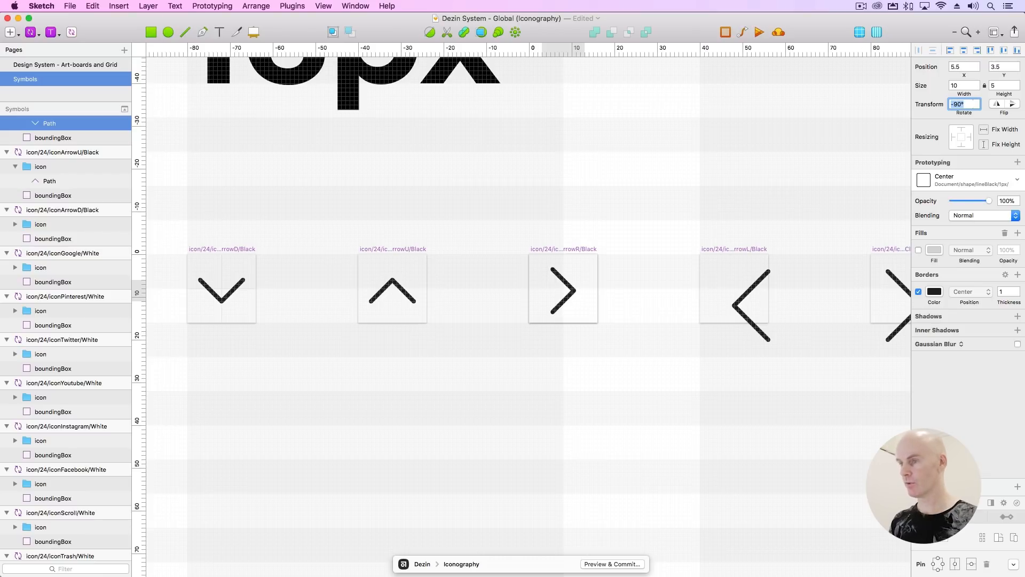
Flatten the rotated right arrow path and cut away the vertical segment closing it with Scissors.
{"action": "left_click", "coordinate": [578, 190]}
{"action": "left_click", "coordinate": [566, 292]}
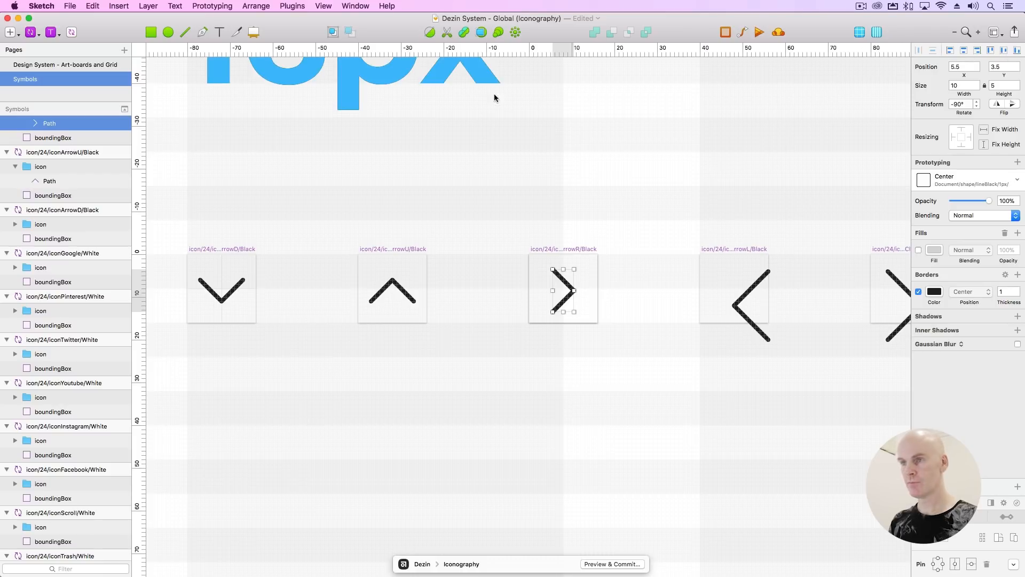
{"action": "left_click", "coordinate": [464, 32]}
{"action": "left_click", "coordinate": [446, 34]}
{"action": "left_click", "coordinate": [547, 172]}
{"action": "left_click", "coordinate": [547, 171]}
Replace the oversized path in the 16px left arrow symbol with a copy of the right arrow path, flipped horizontally.
{"action": "scroll", "coordinate": [544, 222], "scroll_direction": "right", "scroll_amount": 5}
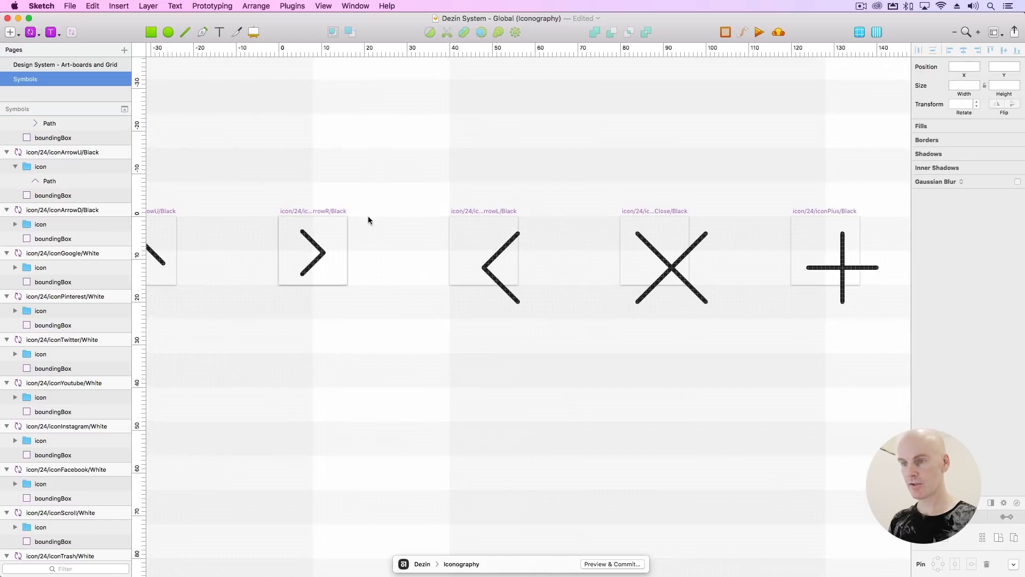
{"action": "left_click", "coordinate": [312, 244]}
{"action": "left_click", "coordinate": [501, 249]}
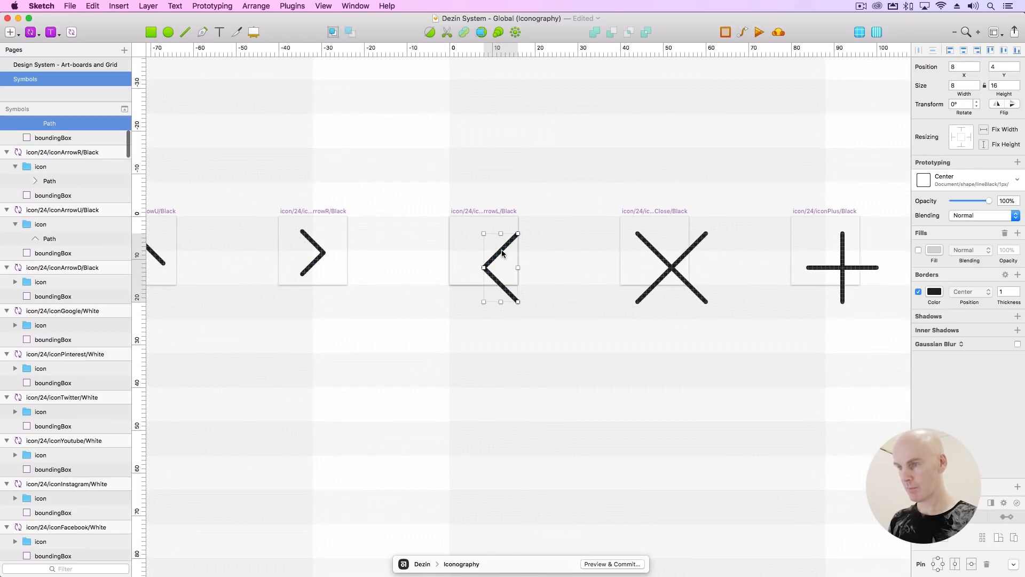
{"action": "key", "text": "super+v"}
{"action": "left_click", "coordinate": [501, 248]}
{"action": "key", "text": "Delete"}
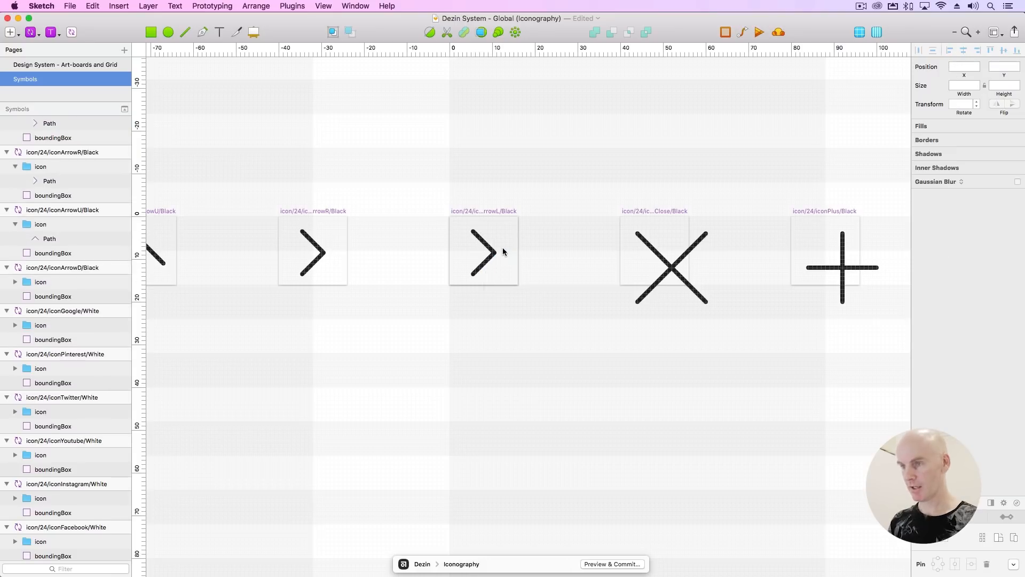
{"action": "left_click", "coordinate": [489, 247]}
{"action": "left_click", "coordinate": [997, 105]}
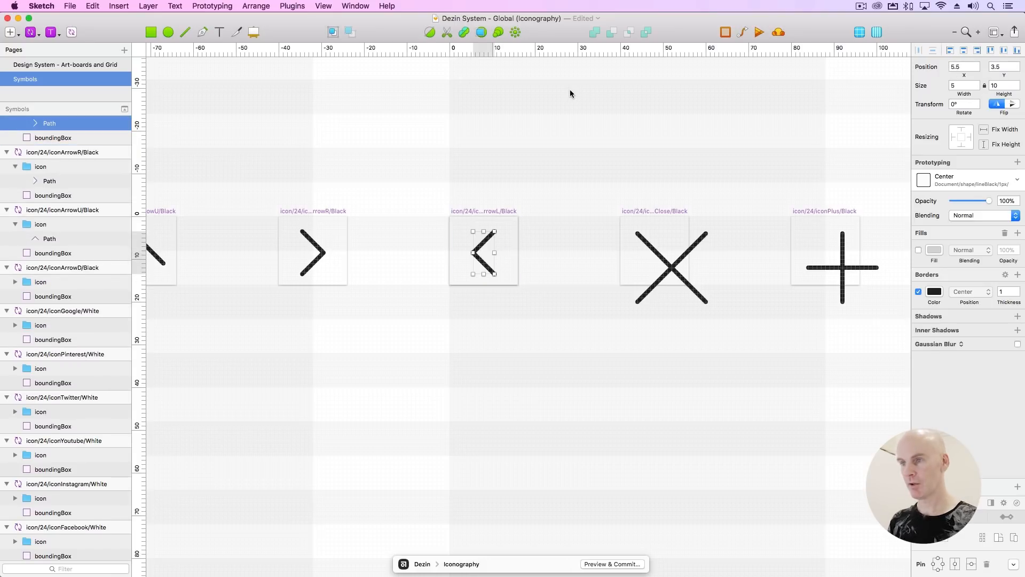
Flatten the flipped left arrow path and cut away its closing vertical segment with Scissors.
{"action": "left_click", "coordinate": [464, 33]}
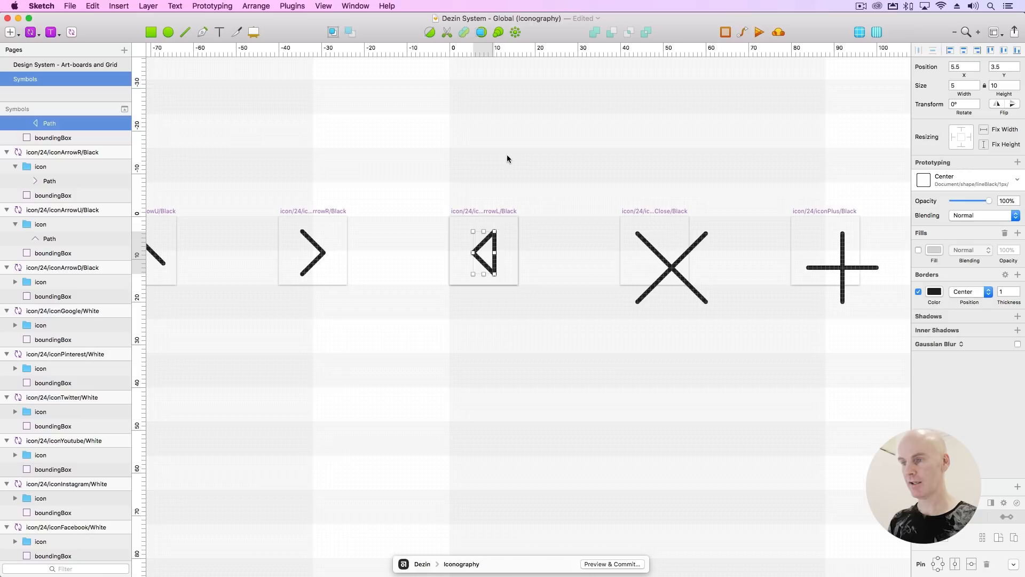
{"action": "left_click", "coordinate": [447, 33]}
{"action": "left_click", "coordinate": [495, 254]}
{"action": "key", "text": "Escape"}
{"action": "left_click", "coordinate": [601, 188]}
Shorten the line running from upper left to lower right in the 16px close icon to a length of 12.
{"action": "scroll", "coordinate": [600, 191], "scroll_direction": "right", "scroll_amount": 5}
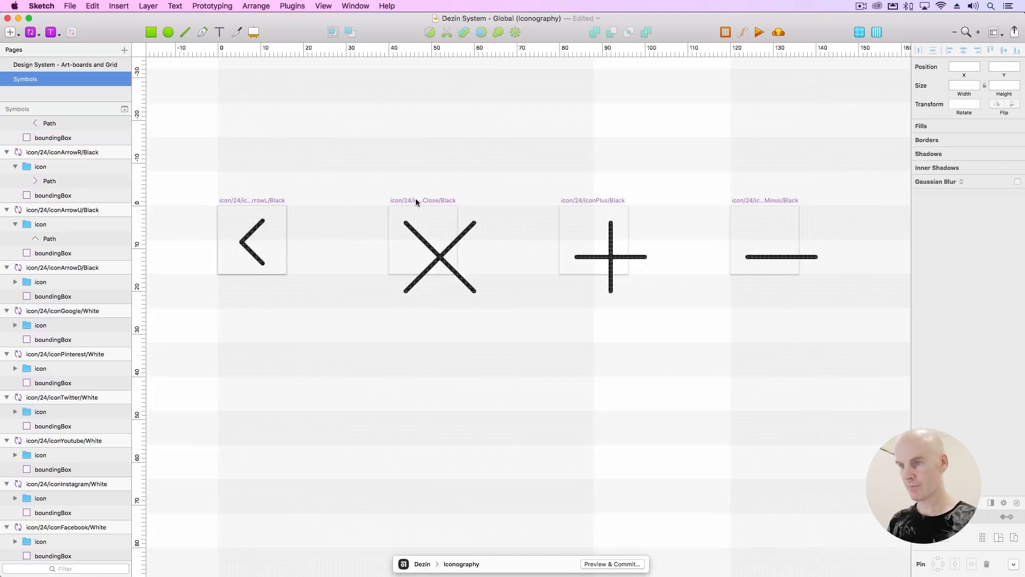
{"action": "left_click", "coordinate": [431, 248]}
{"action": "key", "text": "super+plus"}
{"action": "key", "text": "super+plus"}
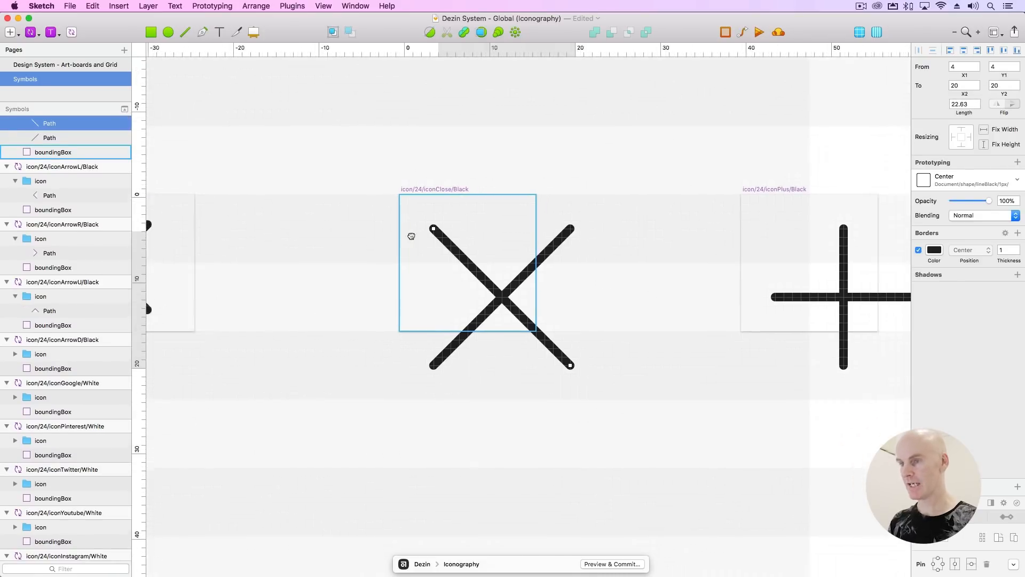
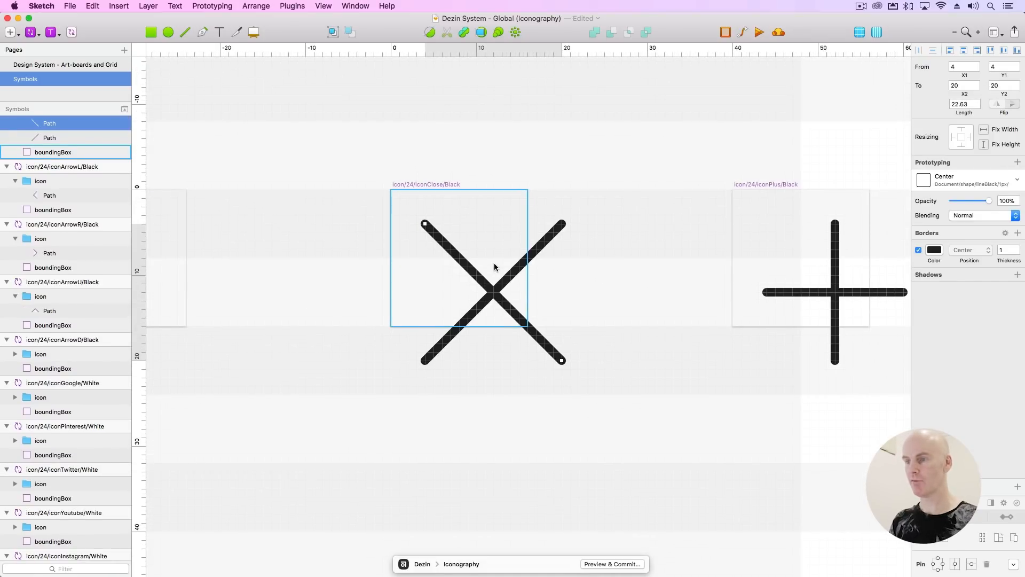
{"action": "left_click", "coordinate": [961, 104]}
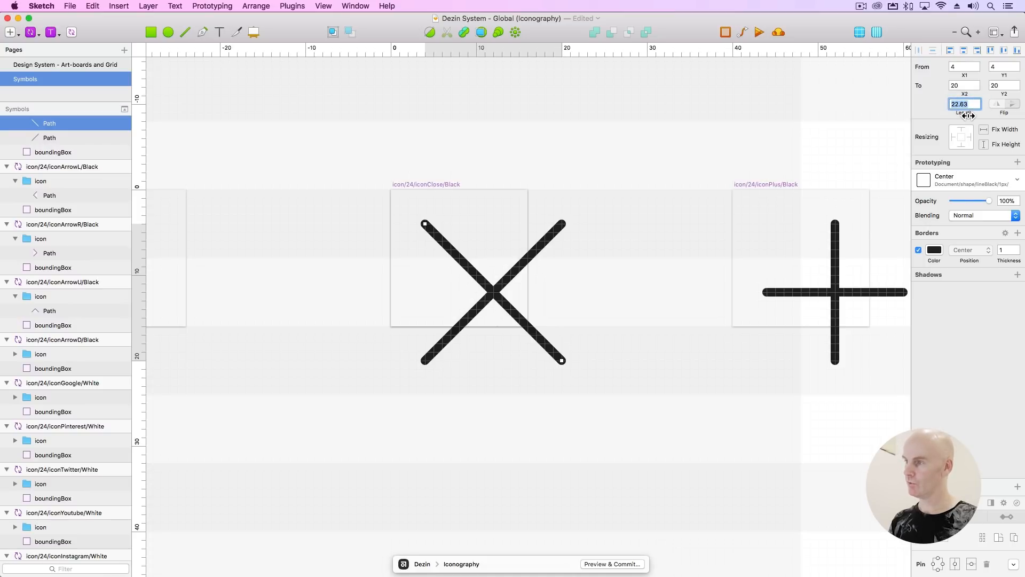
{"action": "type", "text": "16"}
{"action": "key", "text": "Return"}
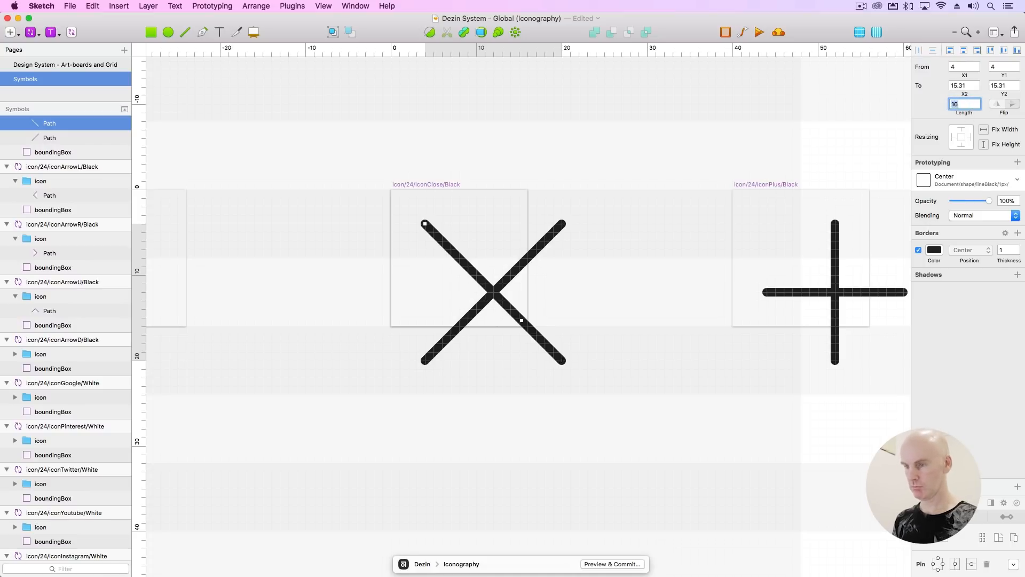
{"action": "key", "text": "Down"}
{"action": "key", "text": "Down"}
{"action": "key", "text": "Down"}
{"action": "key", "text": "Down"}
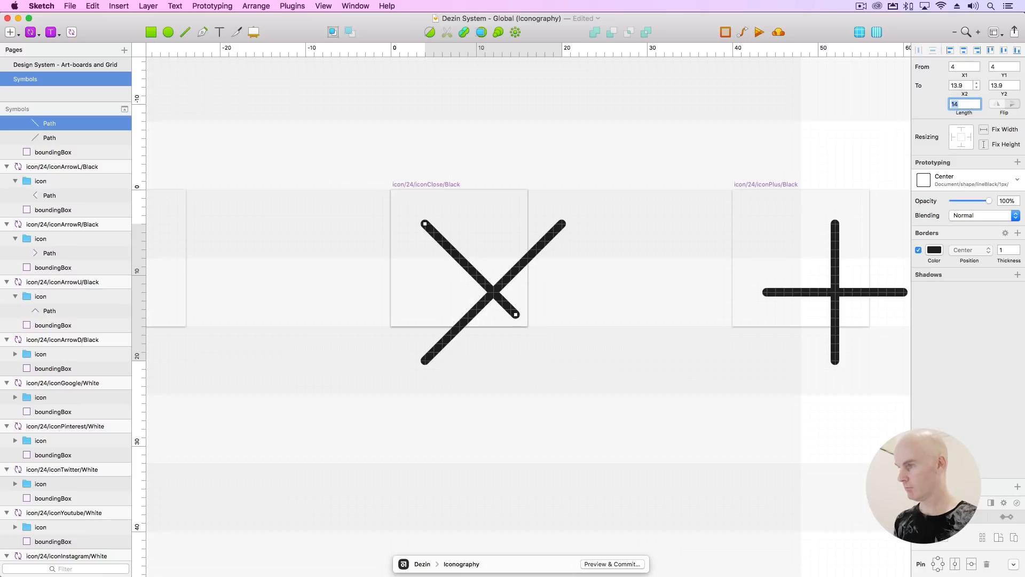
{"action": "key", "text": "Down"}
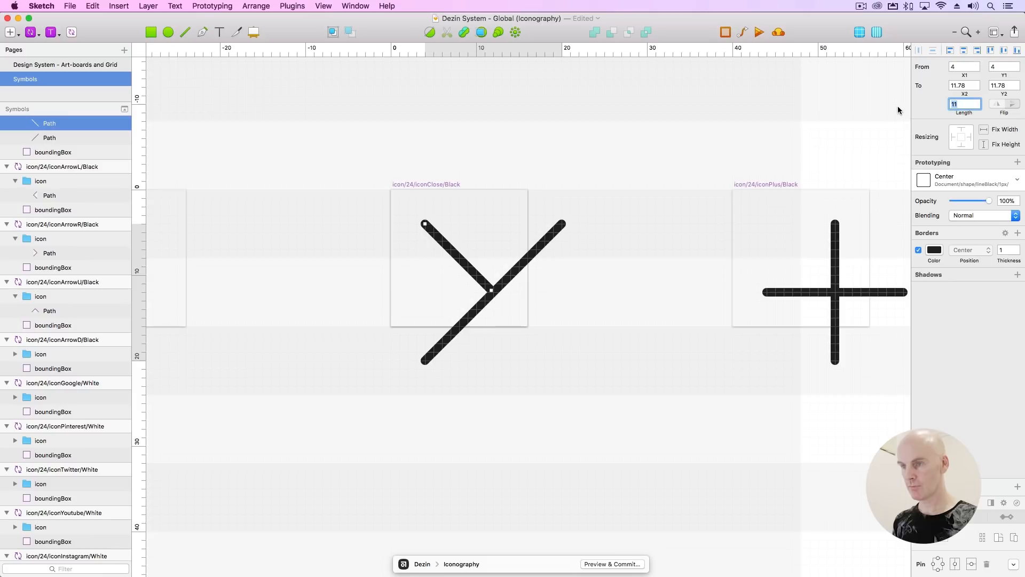
{"action": "key", "text": "Up"}
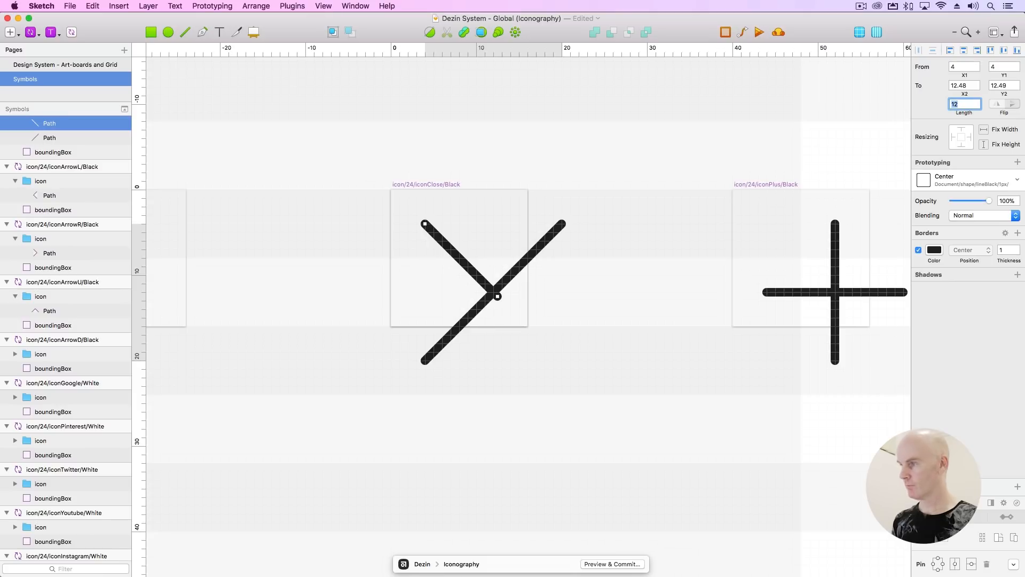
Move the close icon's other diagonal across the shortened line and set its length to 12.
{"action": "left_click", "coordinate": [537, 250]}
{"action": "mouse_move", "coordinate": [536, 250]}
{"action": "left_mouse_down"}
{"action": "mouse_move", "coordinate": [490, 230]}
{"action": "mouse_move", "coordinate": [466, 243]}
{"action": "left_mouse_up"}
{"action": "scroll", "coordinate": [531, 228], "scroll_direction": "up", "scroll_amount": 1}
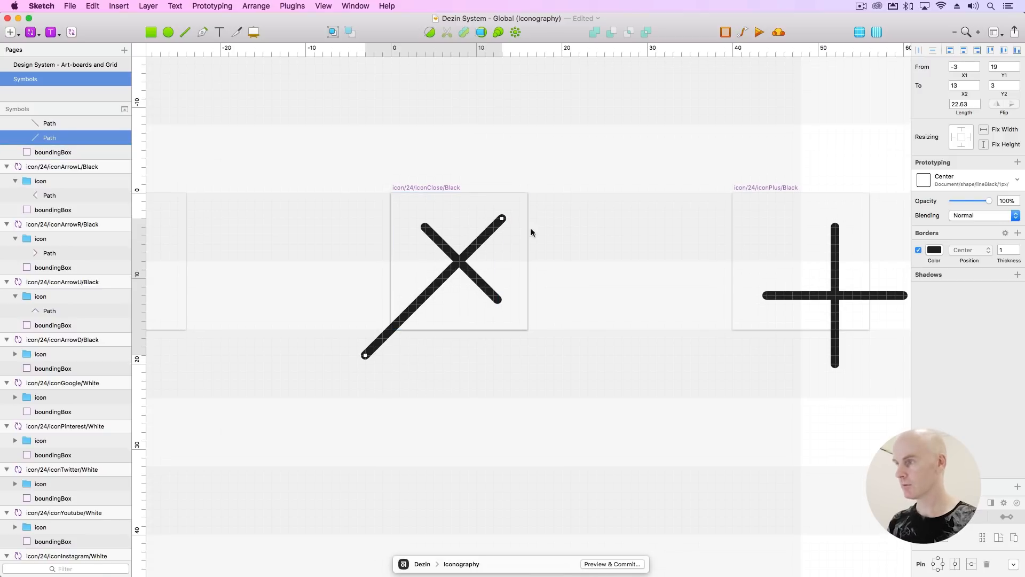
{"action": "left_click", "coordinate": [960, 103]}
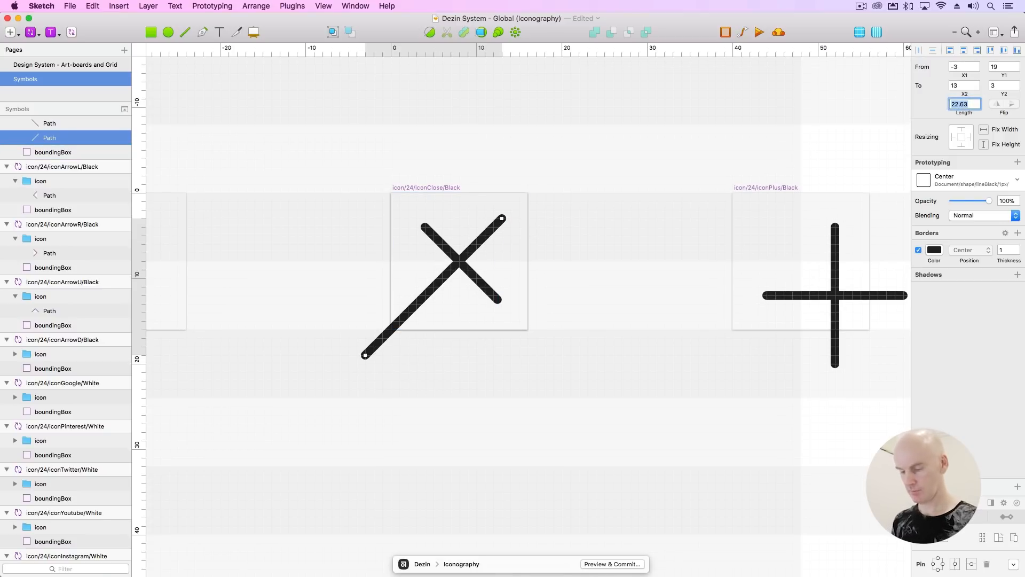
{"action": "type", "text": "12"}
{"action": "key", "text": "Return"}
Reposition the close icon's second diagonal over the first at X 4 and align it to the vertical middle.
{"action": "left_click_drag", "start_coordinate": [418, 296], "coordinate": [472, 238]}
{"action": "key", "text": "super+z"}
{"action": "left_click_drag", "start_coordinate": [378, 342], "coordinate": [439, 269]}
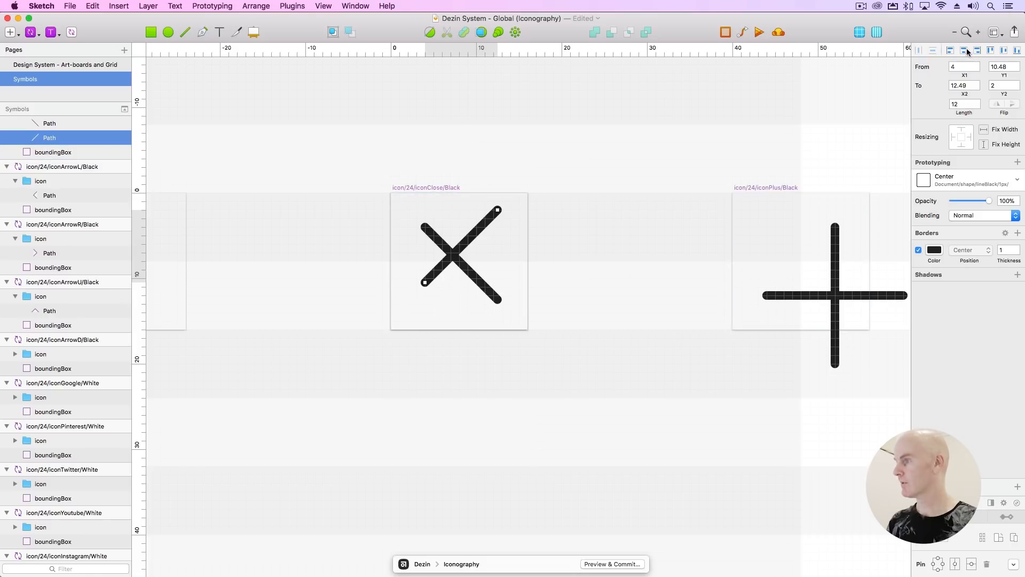
{"action": "left_click", "coordinate": [1003, 52]}
{"action": "left_click", "coordinate": [482, 283]}
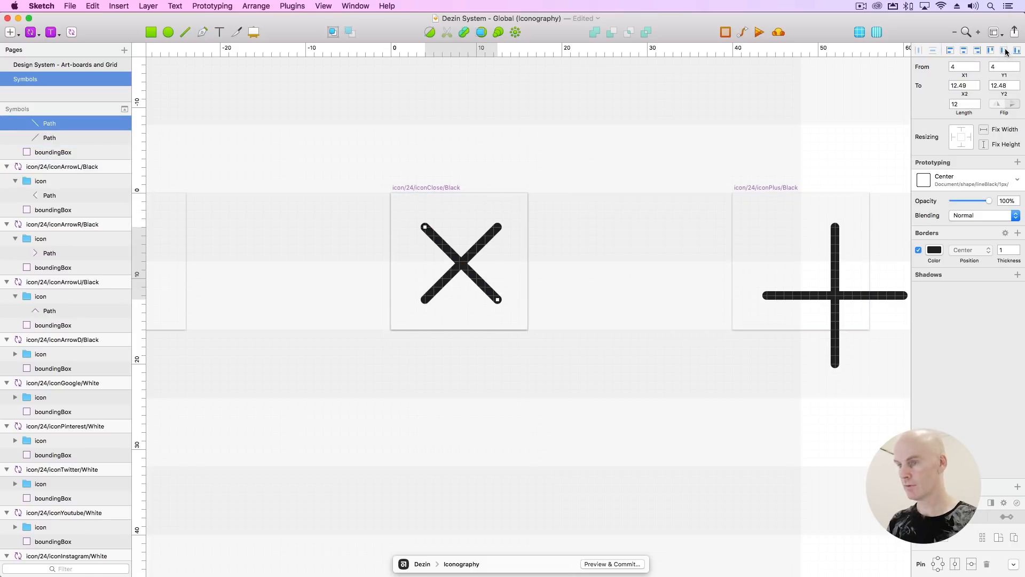
{"action": "left_click", "coordinate": [565, 266]}
{"action": "scroll", "coordinate": [566, 265], "scroll_direction": "right", "scroll_amount": 5}
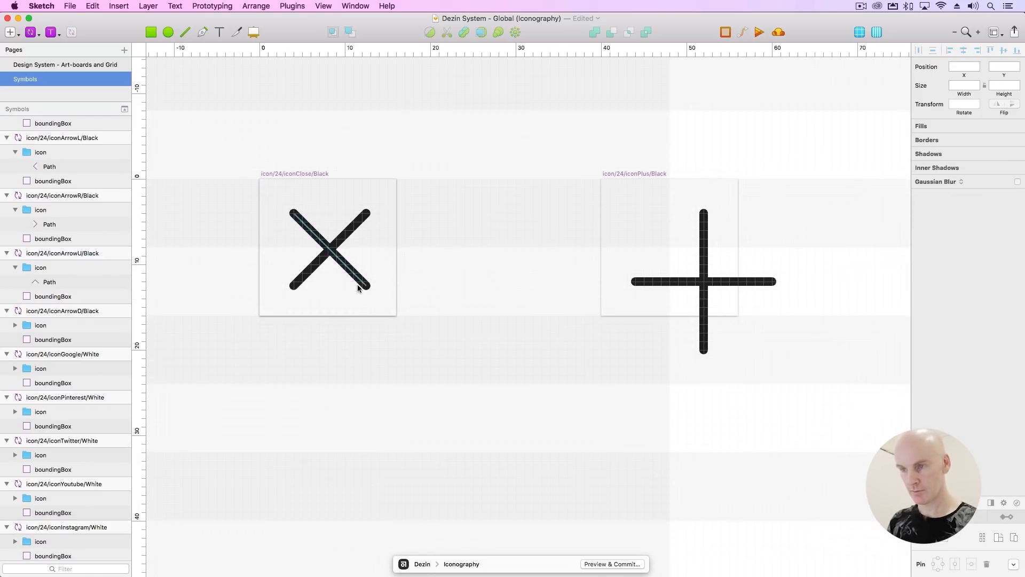
{"action": "left_click", "coordinate": [358, 282]}
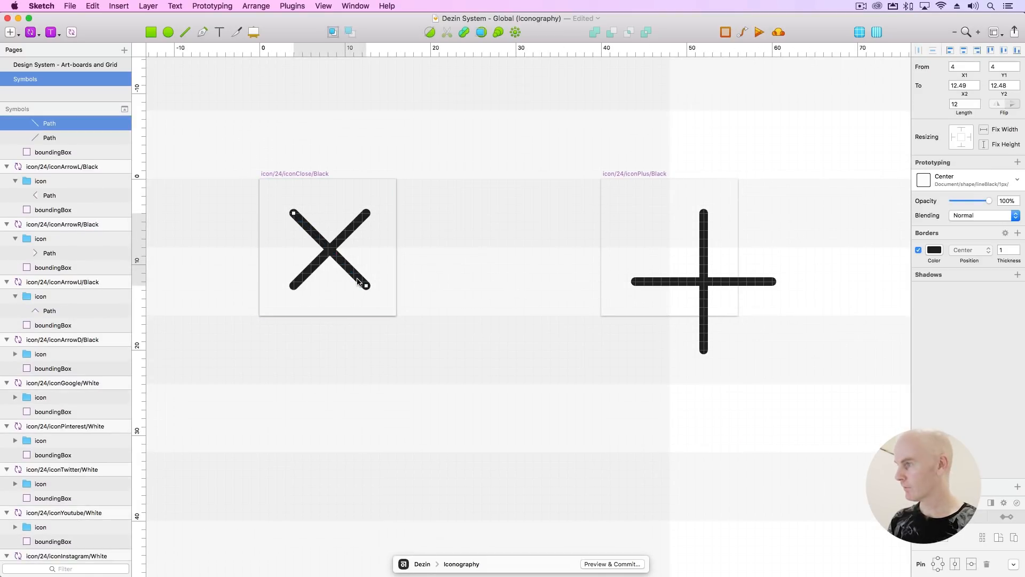
{"action": "left_click", "coordinate": [444, 216]}
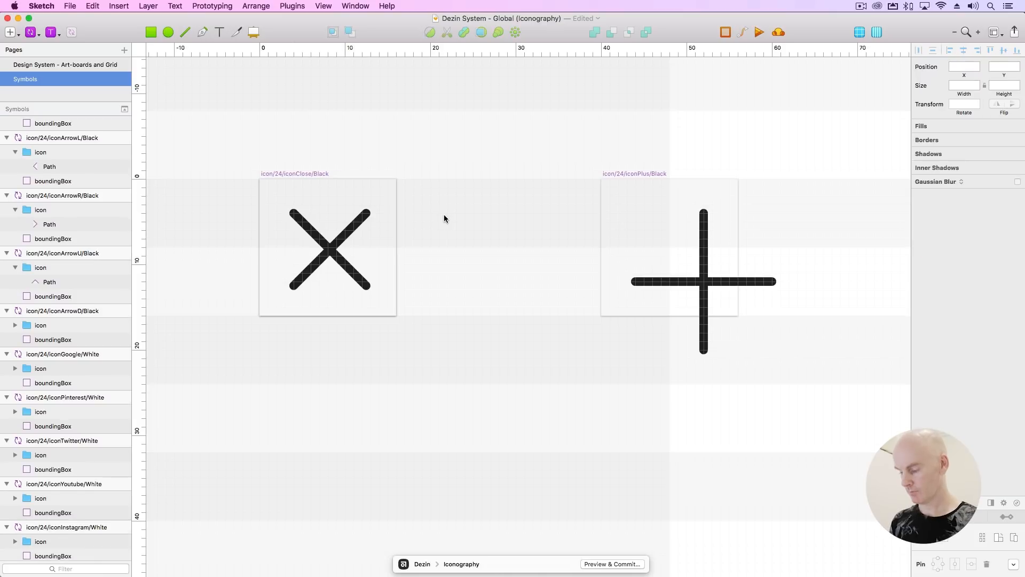
Set the length of both lines in the 16px plus icon to 12.
{"action": "key", "text": "super+minus"}
{"action": "key", "text": "space"}
{"action": "left_click_drag", "start_coordinate": [453, 217], "coordinate": [392, 206]}
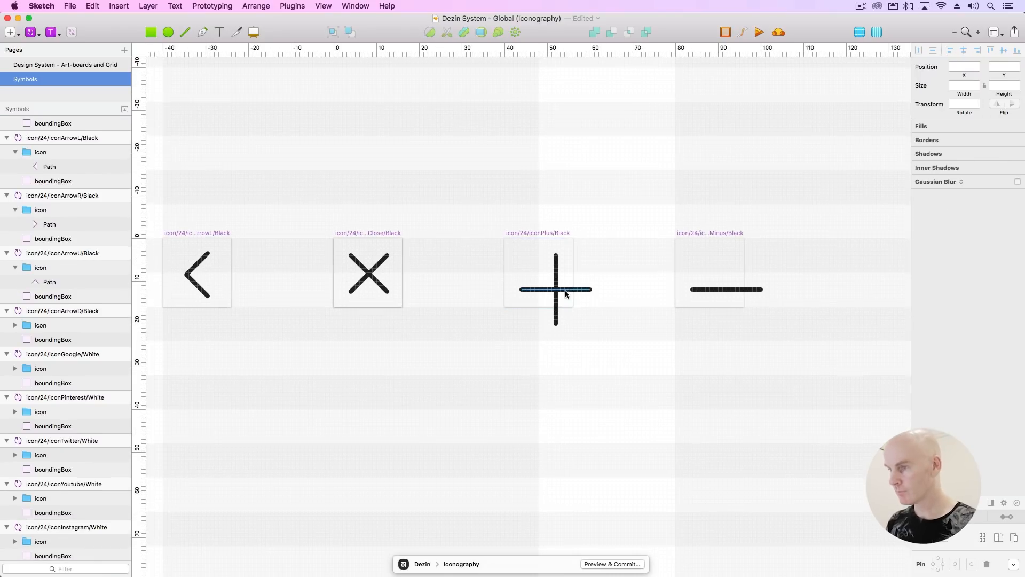
{"action": "left_click", "coordinate": [565, 290]}
{"action": "key", "text": "super+plus"}
{"action": "key", "text": "space"}
{"action": "left_click_drag", "start_coordinate": [565, 290], "coordinate": [521, 237]}
{"action": "left_click", "coordinate": [489, 230], "text": "shift"}
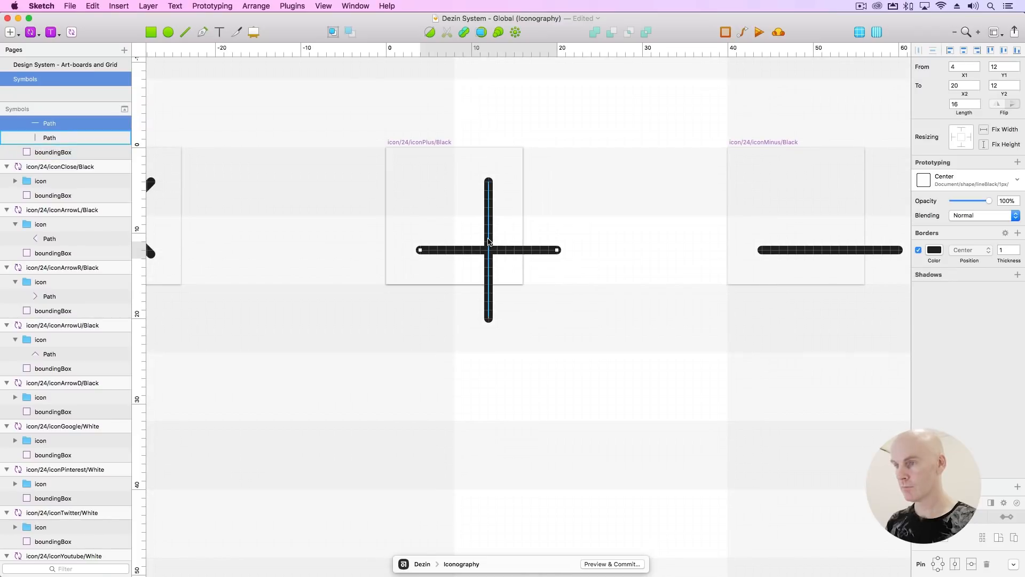
{"action": "type", "text": "12"}
{"action": "key", "text": "Return"}
Centre the plus icon's horizontal and vertical lines in their symbol, both horizontally and vertically.
{"action": "left_click", "coordinate": [721, 339]}
{"action": "left_click", "coordinate": [458, 250], "text": "super"}
{"action": "left_click", "coordinate": [964, 52]}
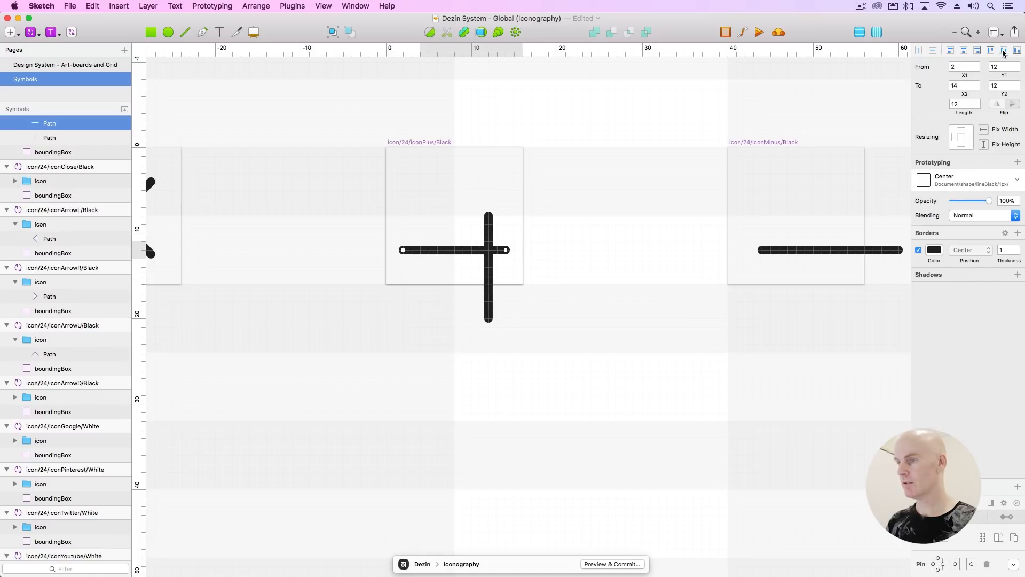
{"action": "left_click", "coordinate": [1003, 52]}
{"action": "left_click", "coordinate": [489, 291], "text": "super"}
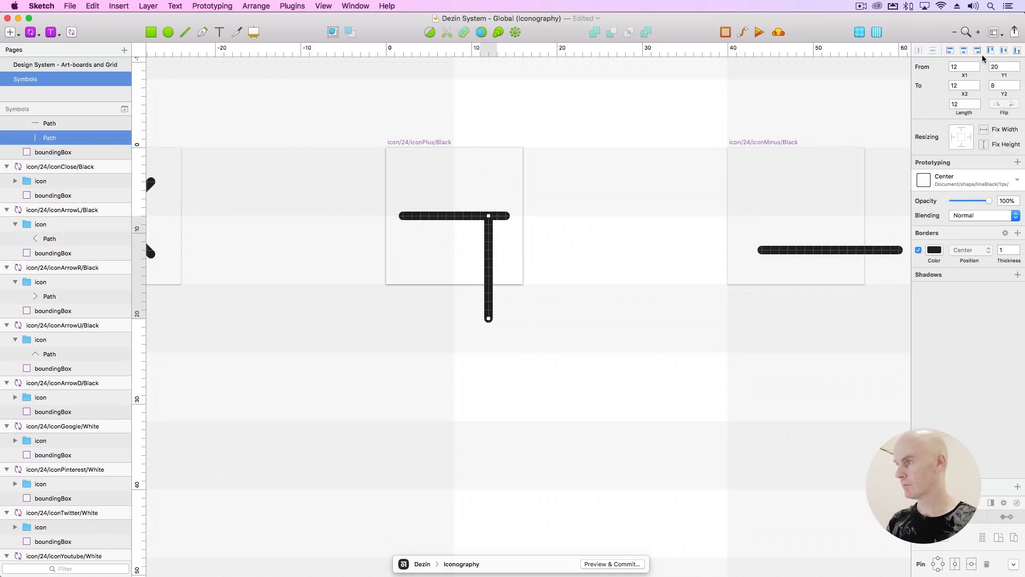
{"action": "left_click", "coordinate": [963, 51]}
{"action": "left_click", "coordinate": [1003, 51]}
{"action": "left_click", "coordinate": [574, 368]}
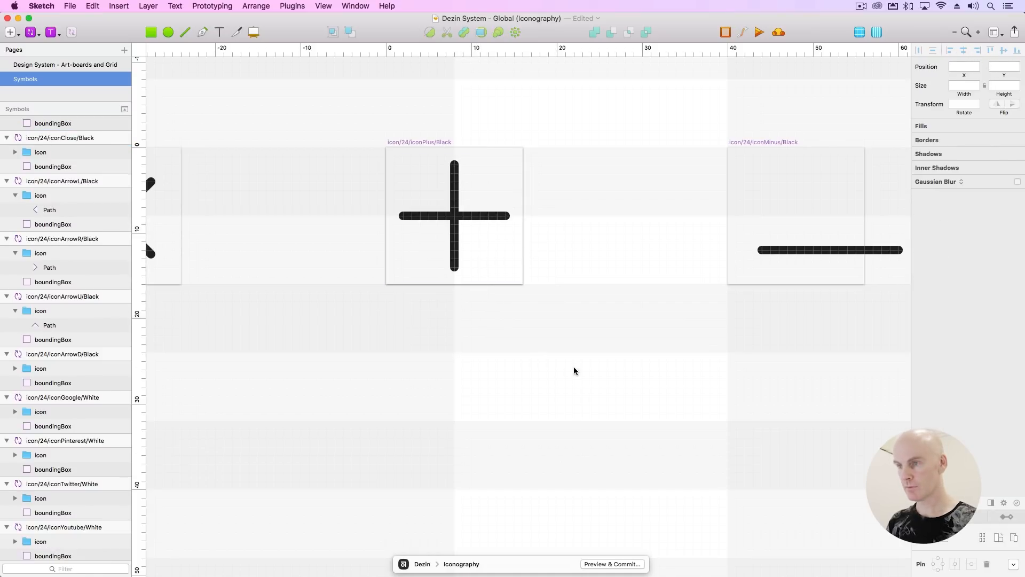
Set the 16px minus icon's line length to 12 and centre it horizontally and vertically in the symbol.
{"action": "scroll", "coordinate": [277, 363], "scroll_direction": "right", "scroll_amount": 10}
{"action": "left_click", "coordinate": [456, 259]}
{"action": "left_click", "coordinate": [456, 260]}
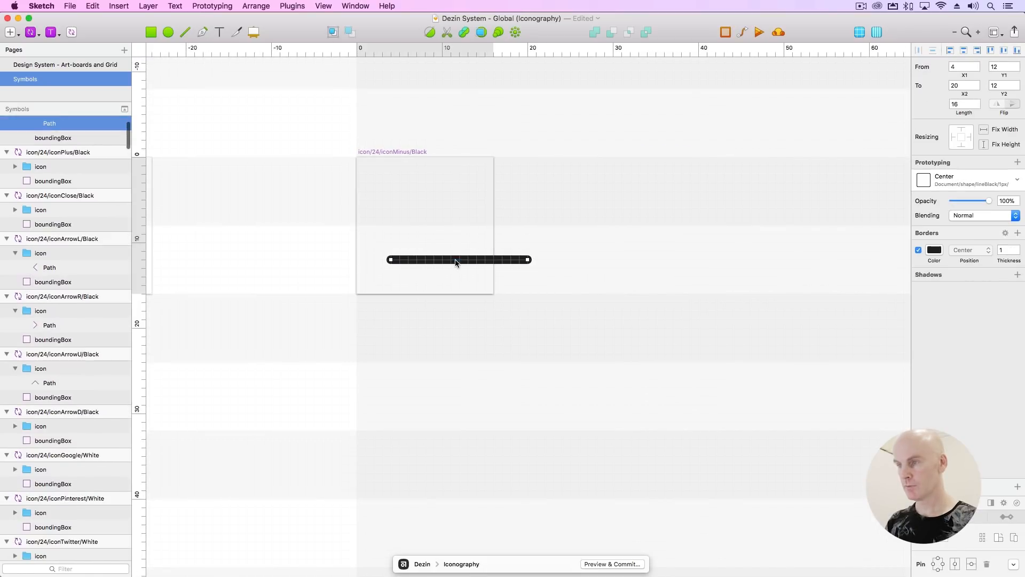
{"action": "left_click", "coordinate": [960, 106]}
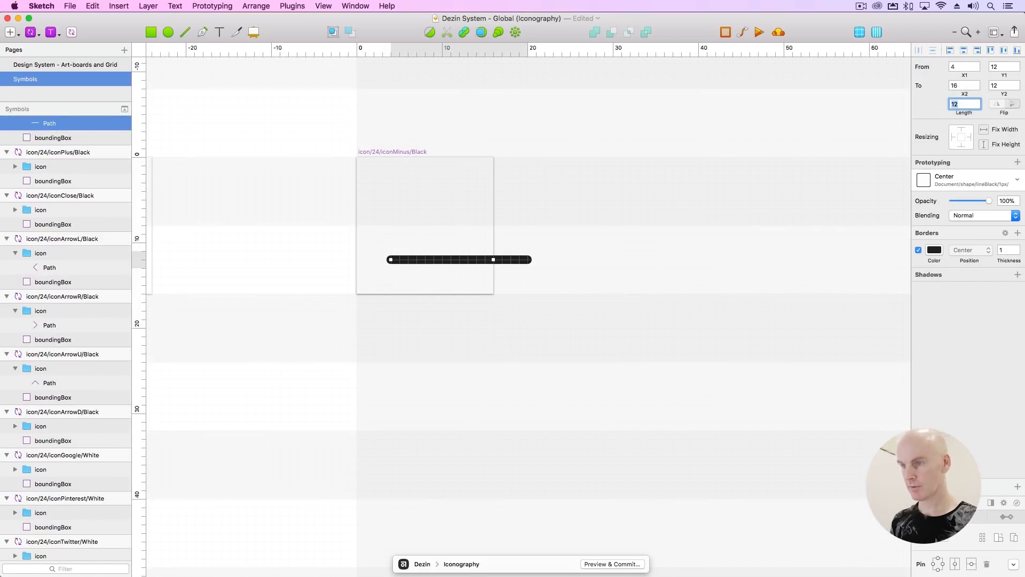
{"action": "left_click", "coordinate": [964, 51]}
{"action": "left_click", "coordinate": [1004, 51]}
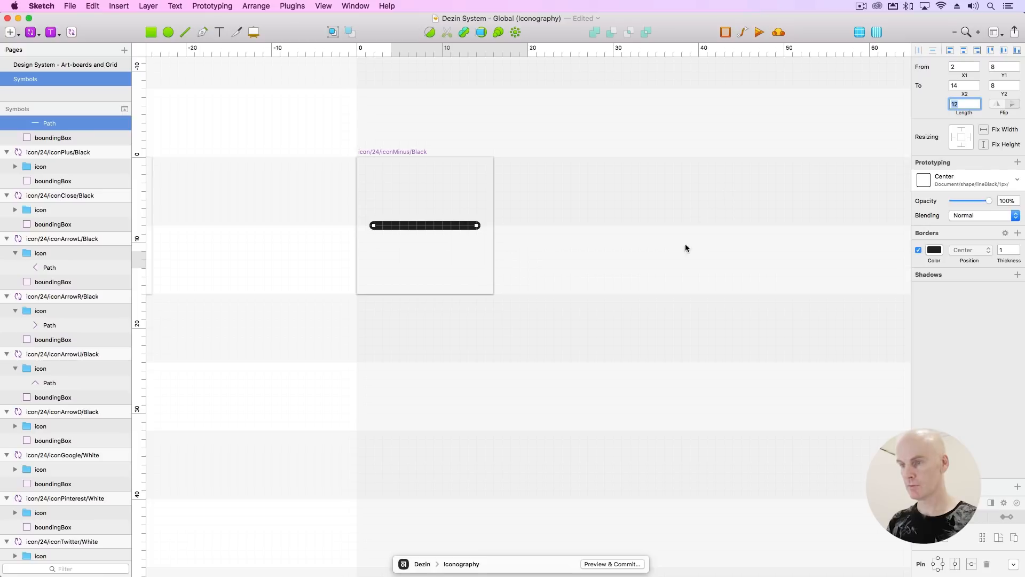
Move the tick path inside its 16px symbol, to X 1, Y 3.
{"action": "left_click", "coordinate": [678, 252]}
{"action": "key", "text": "super+minus"}
{"action": "left_click_drag", "start_coordinate": [639, 259], "coordinate": [343, 256]}
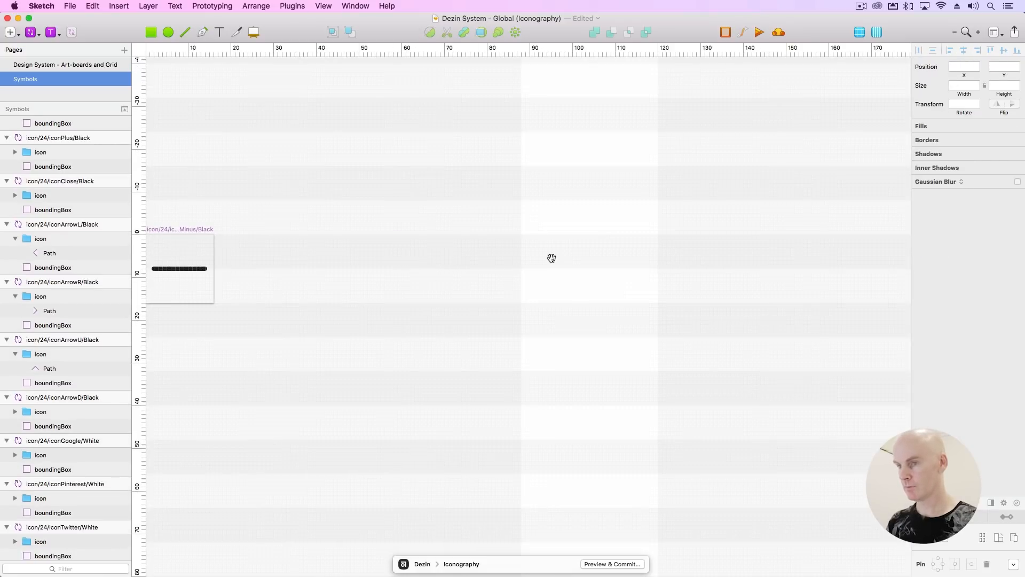
{"action": "left_click_drag", "start_coordinate": [551, 258], "coordinate": [815, 255]}
{"action": "key", "text": "super+minus"}
{"action": "key", "text": "super+minus"}
{"action": "left_click", "coordinate": [813, 255]}
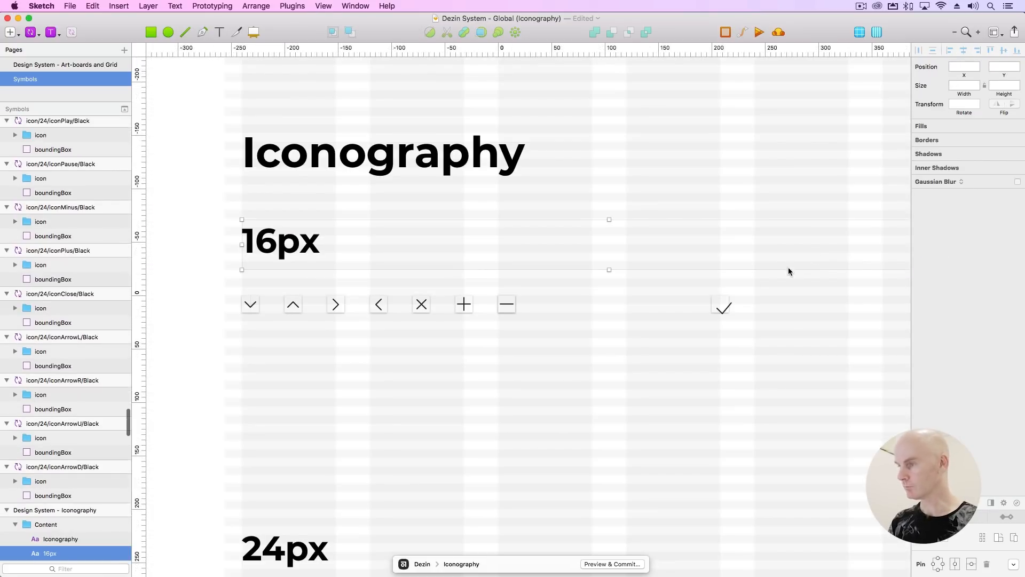
{"action": "left_click", "coordinate": [727, 310]}
{"action": "key", "text": "super+2"}
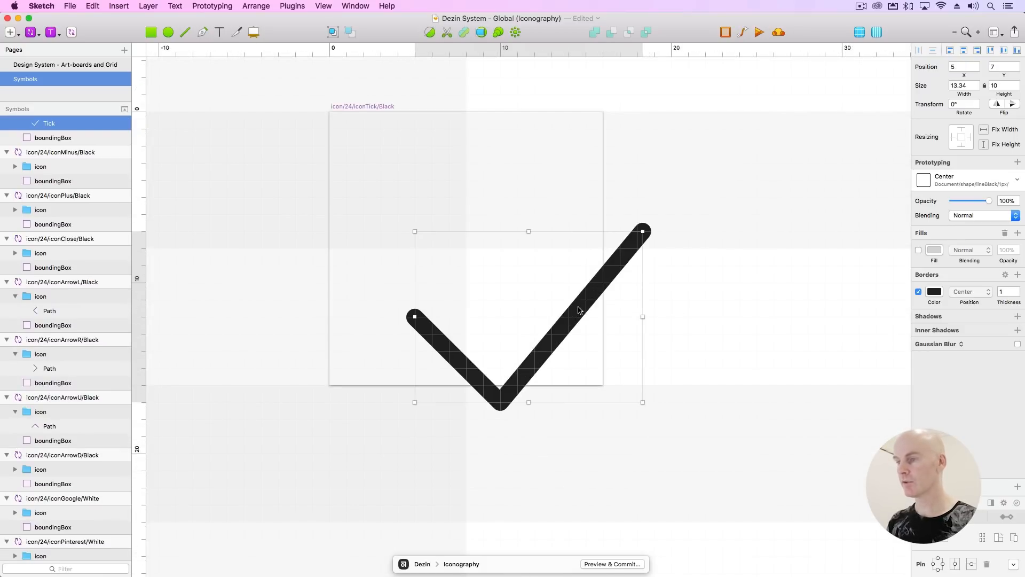
{"action": "left_click_drag", "start_coordinate": [575, 298], "coordinate": [508, 242]}
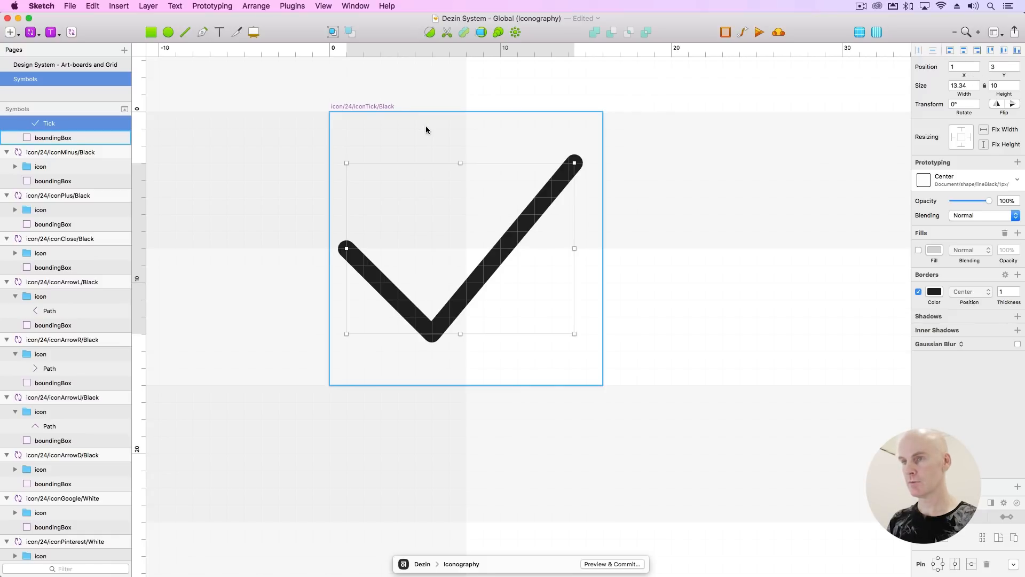
Edit the tick path's points, placing the bottom corner at X 8, Y 12 and the short arm's end at X 4, Y 8.
{"action": "left_click", "coordinate": [430, 33]}
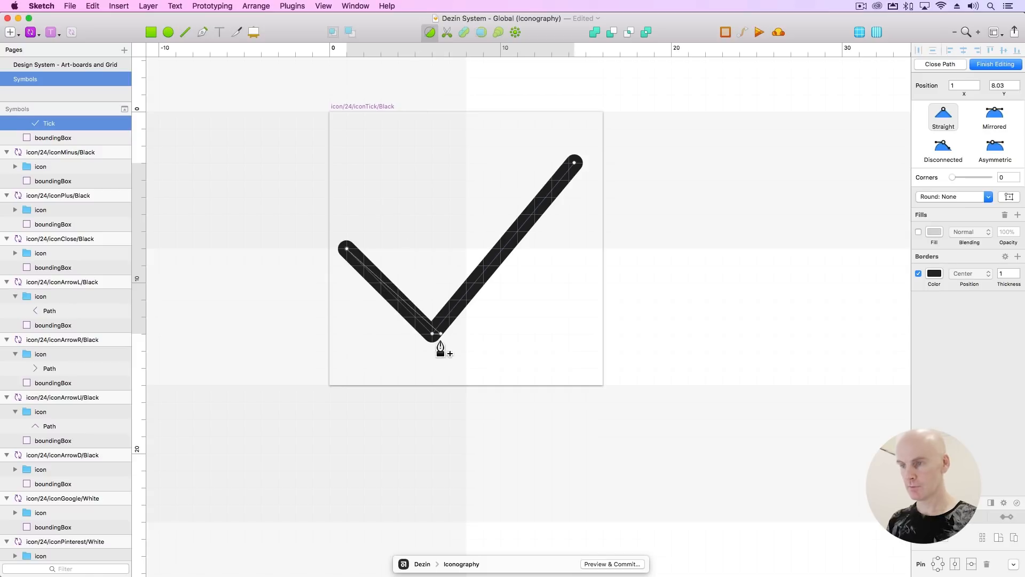
{"action": "left_click_drag", "start_coordinate": [435, 337], "coordinate": [466, 317]}
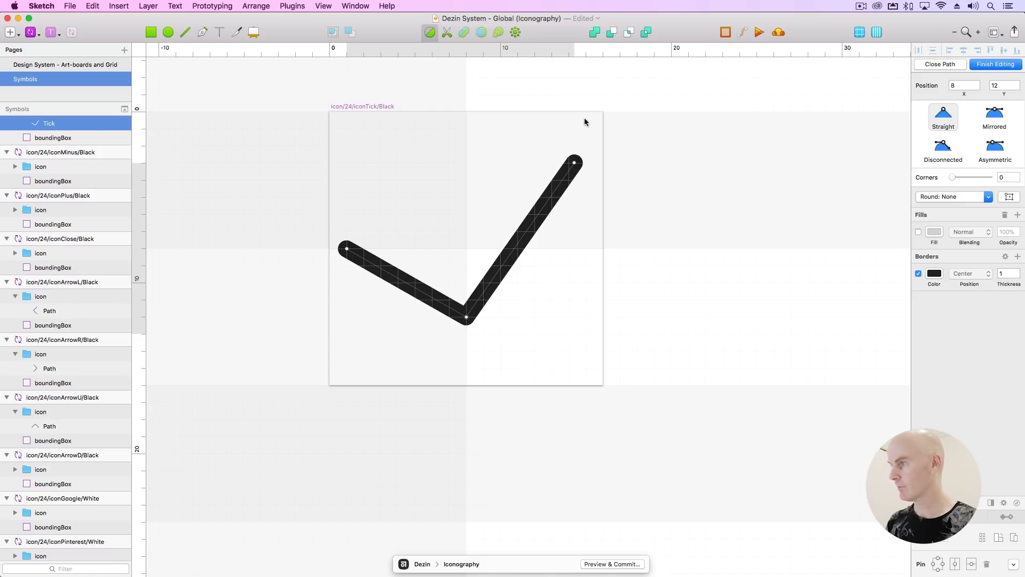
{"action": "left_click_drag", "start_coordinate": [347, 249], "coordinate": [399, 249]}
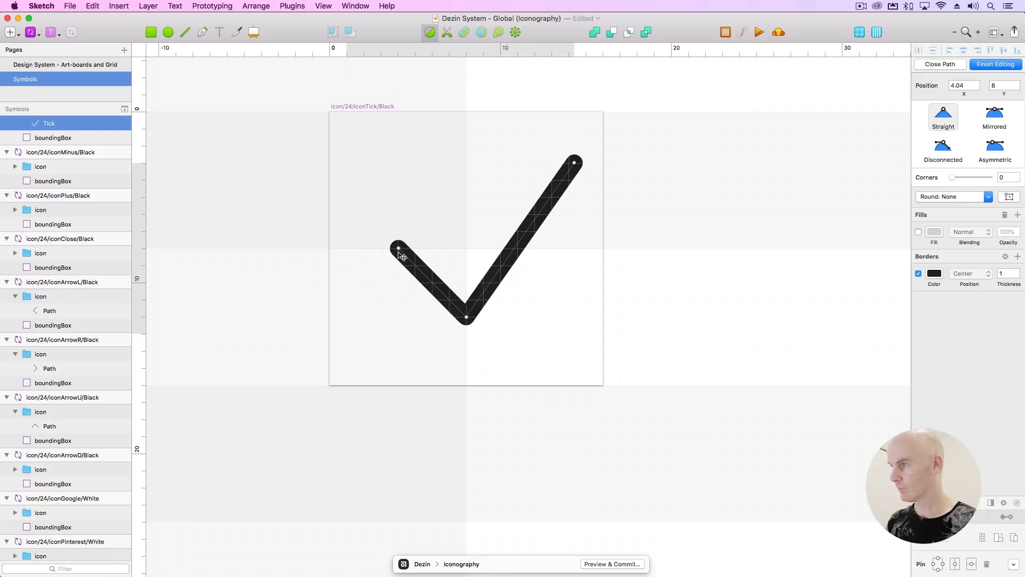
{"action": "left_click", "coordinate": [964, 86]}
{"action": "type", "text": "4"}
{"action": "key", "text": "Return"}
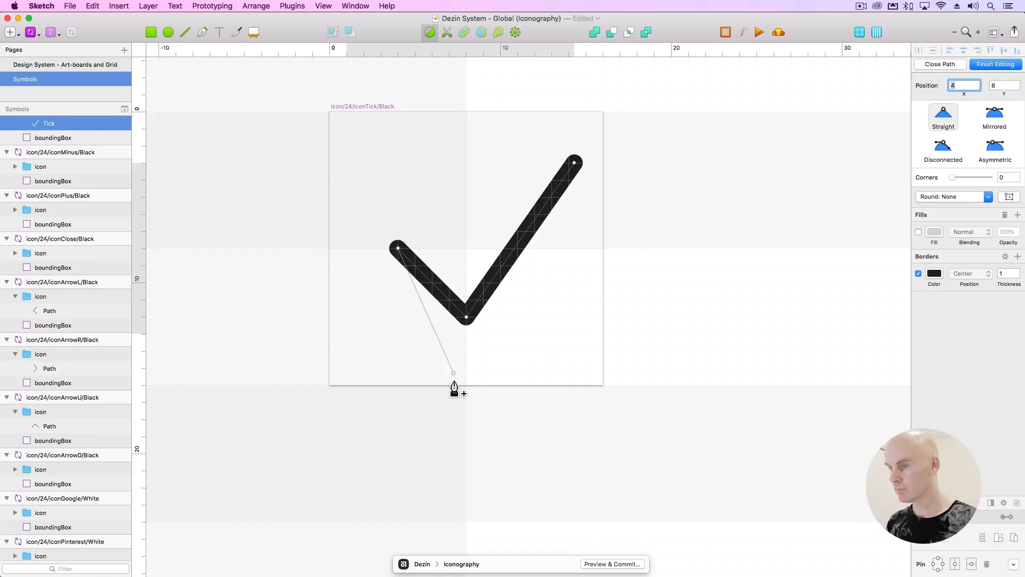
Place the end point of the tick's long arm at X 13, Y 4.
{"action": "left_click", "coordinate": [467, 319]}
{"action": "left_click", "coordinate": [575, 163]}
{"action": "left_click_drag", "start_coordinate": [576, 164], "coordinate": [554, 181]}
{"action": "left_click", "coordinate": [964, 85]}
{"action": "type", "text": "13"}
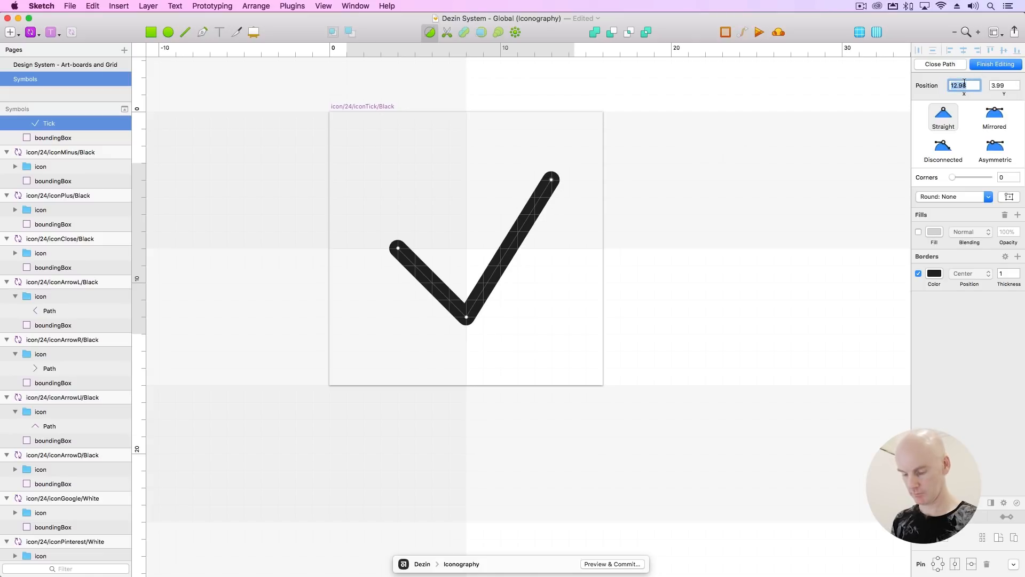
{"action": "key", "text": "Tab"}
{"action": "type", "text": "4"}
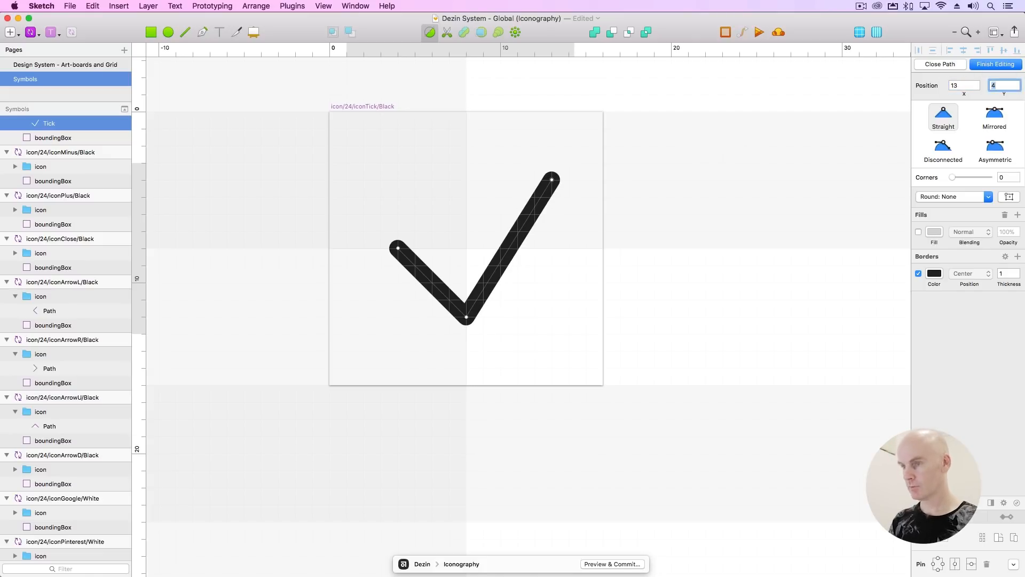
Nudge the tick's bottom corner to X 7 and its short arm's end to X 3, and finish editing the path.
{"action": "left_click", "coordinate": [466, 318]}
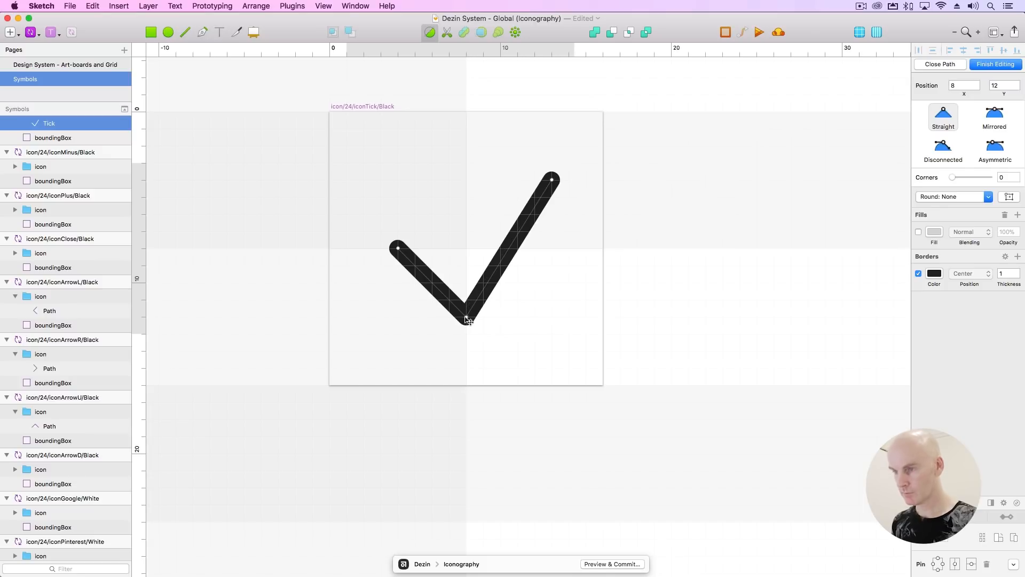
{"action": "key", "text": "Left"}
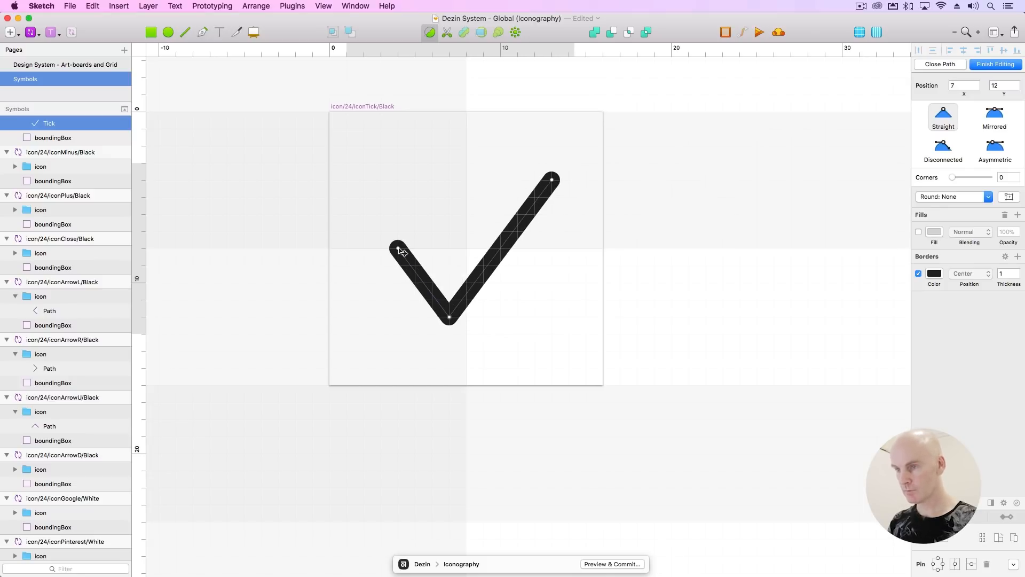
{"action": "key", "text": "Left"}
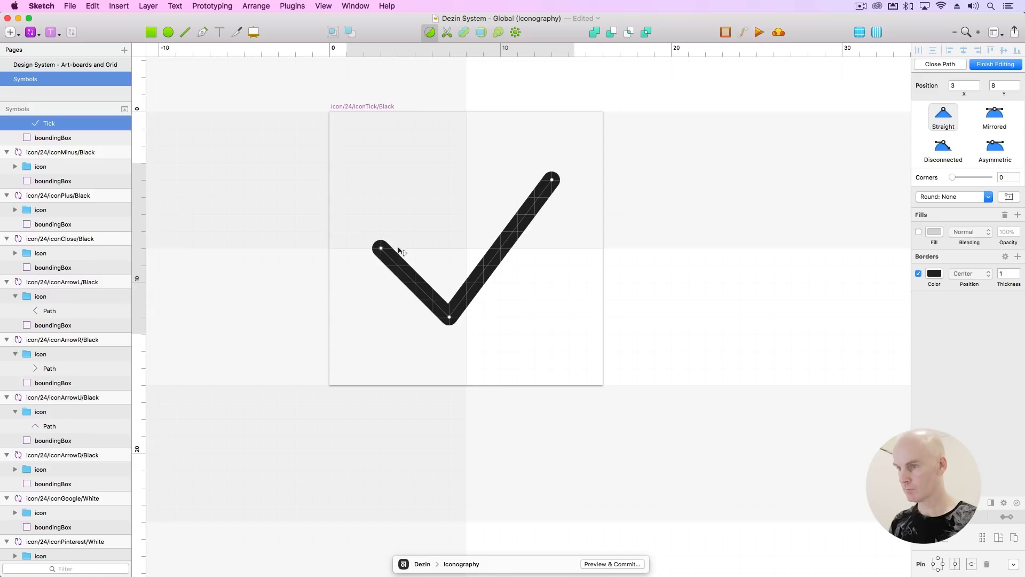
{"action": "key", "text": "Escape"}
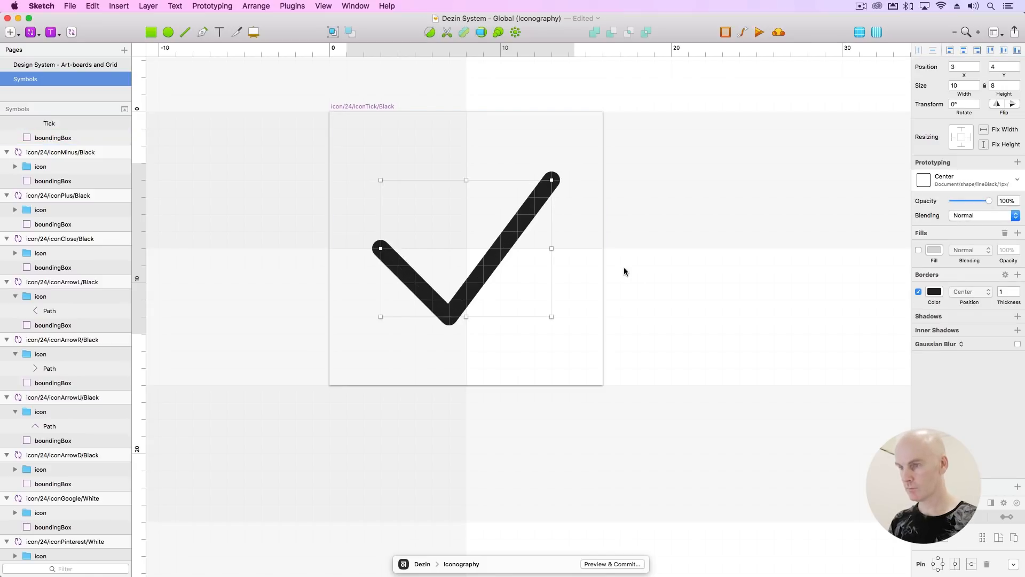
Move the 16px tick symbol beside the minus symbol, leaving a 16 px gap.
{"action": "left_click", "coordinate": [632, 237]}
{"action": "key", "text": "super+minus"}
{"action": "key", "text": "super+minus"}
{"action": "key", "text": "super+minus"}
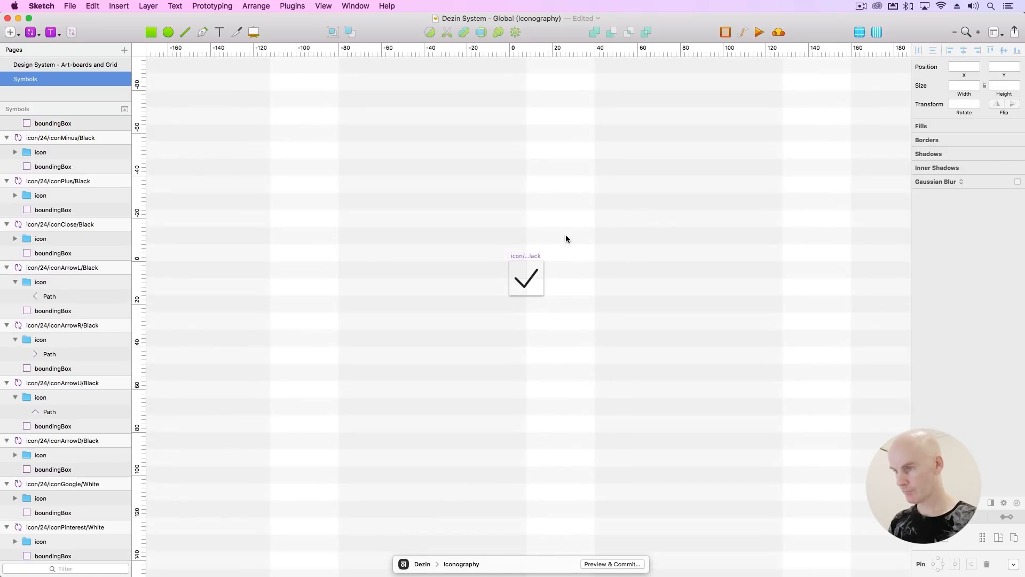
{"action": "left_click", "coordinate": [526, 258]}
{"action": "scroll", "coordinate": [531, 262], "scroll_direction": "left", "scroll_amount": 5}
{"action": "left_click_drag", "start_coordinate": [637, 260], "coordinate": [295, 258]}
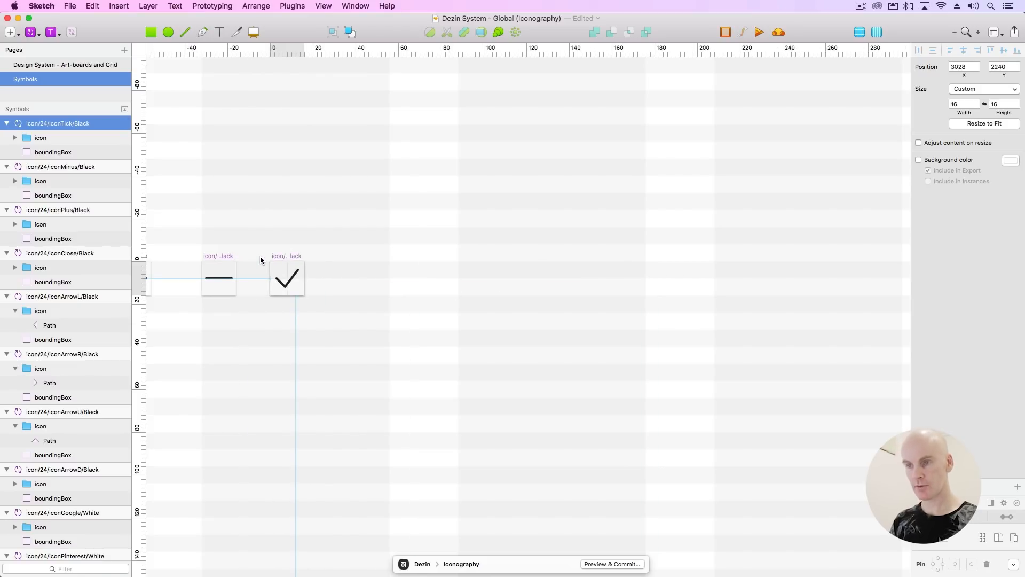
{"action": "scroll", "coordinate": [707, 208], "scroll_direction": "left", "scroll_amount": 15}
{"action": "key", "text": "super+minus"}
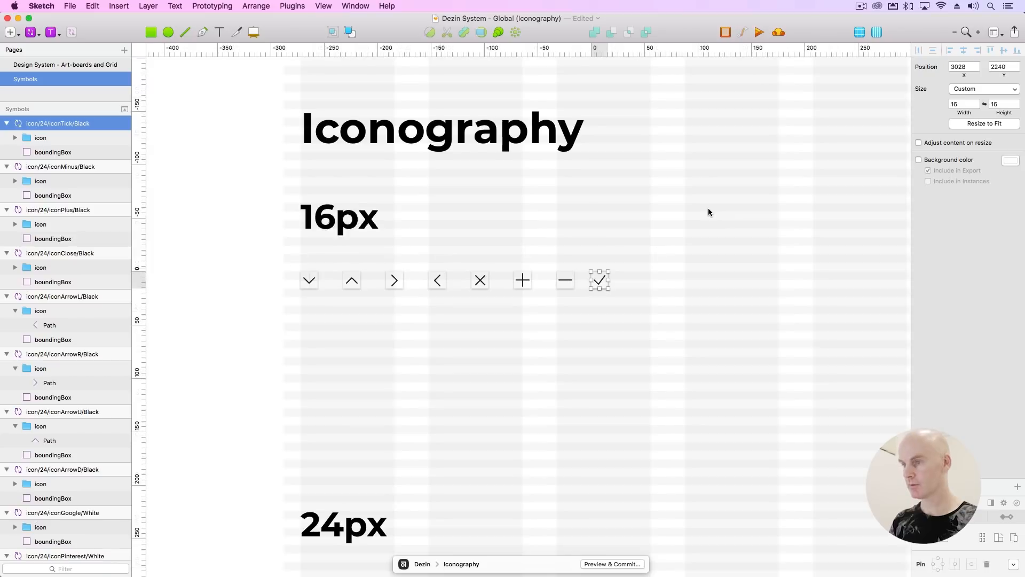
Close up the row of 16px symbols from the up arrow to the tick, leaving 16 px between neighbours.
{"action": "scroll", "coordinate": [708, 208], "scroll_direction": "down", "scroll_amount": 3}
{"action": "left_click", "coordinate": [671, 192]}
{"action": "left_click_drag", "start_coordinate": [336, 222], "coordinate": [312, 219]}
{"action": "key", "text": "shift+Right"}
{"action": "key", "text": "shift+Right"}
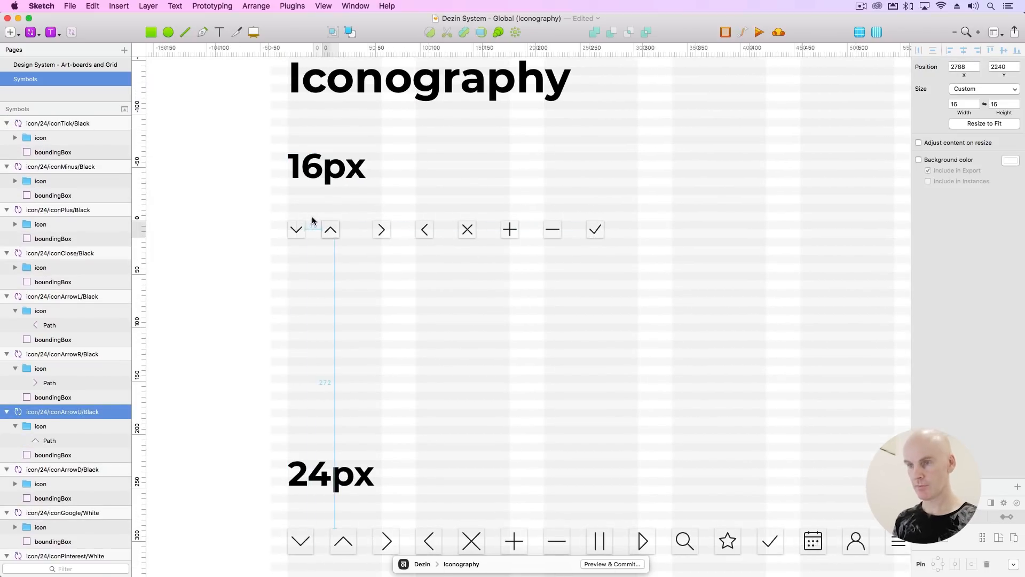
{"action": "left_click_drag", "start_coordinate": [378, 218], "coordinate": [361, 218]}
{"action": "left_click_drag", "start_coordinate": [432, 217], "coordinate": [405, 218]}
{"action": "left_click_drag", "start_coordinate": [468, 220], "coordinate": [434, 220]}
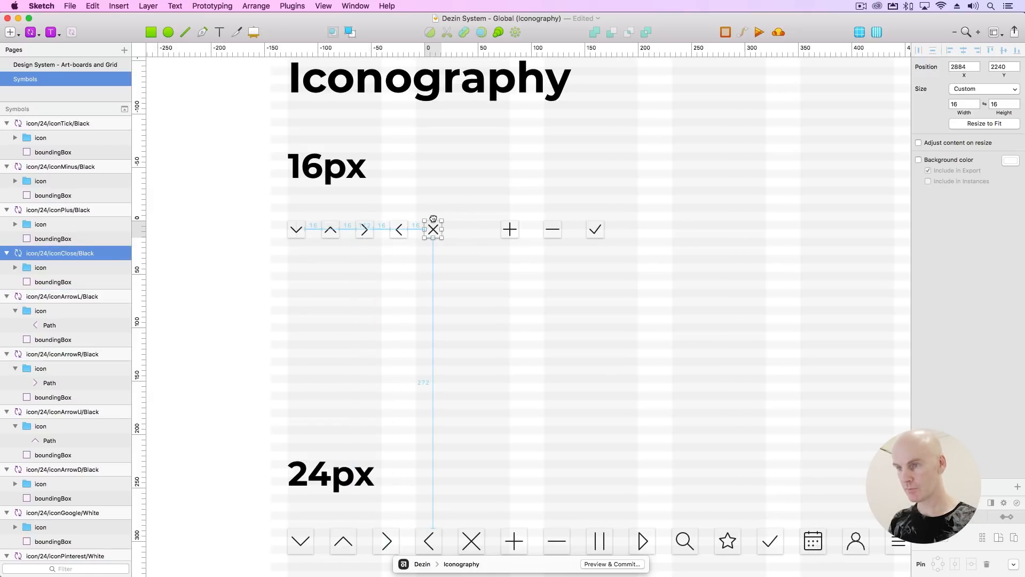
{"action": "left_click_drag", "start_coordinate": [507, 221], "coordinate": [465, 221]}
{"action": "left_click_drag", "start_coordinate": [544, 220], "coordinate": [500, 220]}
{"action": "left_click_drag", "start_coordinate": [588, 219], "coordinate": [529, 219]}
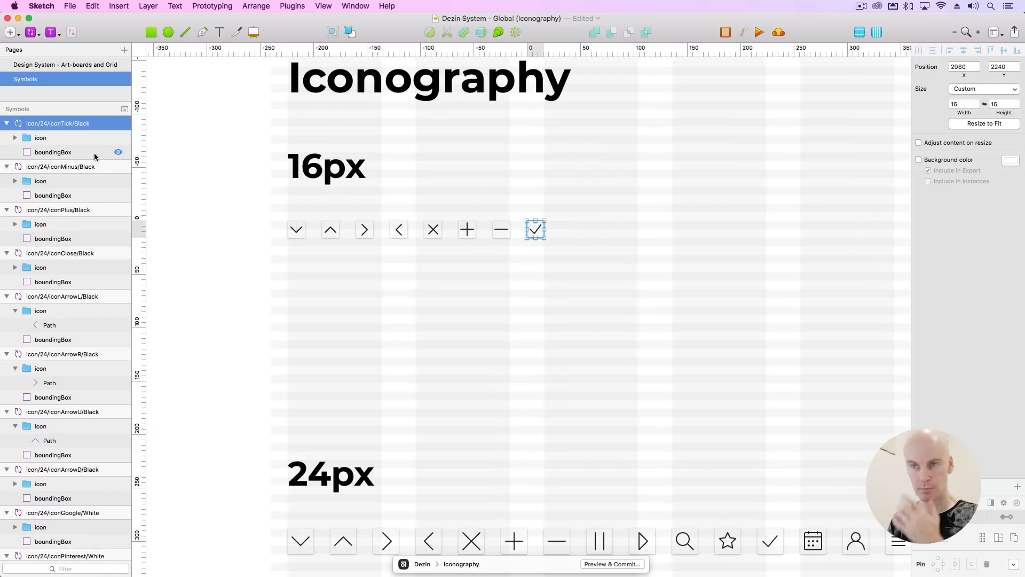
Collapse the layer list and rename the eight 16px symbols with Rename It, replacing 24 with 16 in their names.
{"action": "key", "text": "shift+super+Left"}
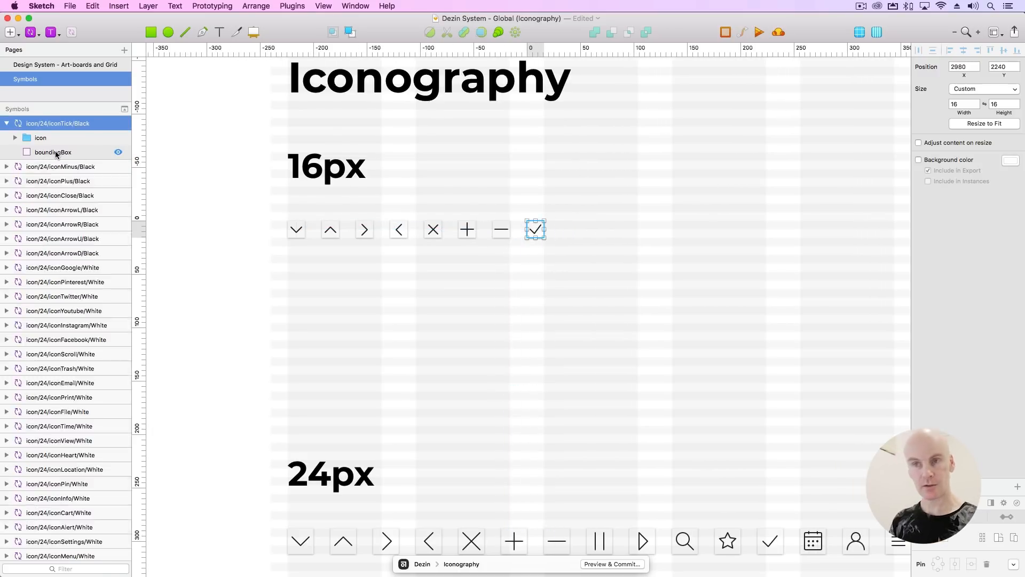
{"action": "left_click", "coordinate": [5, 124]}
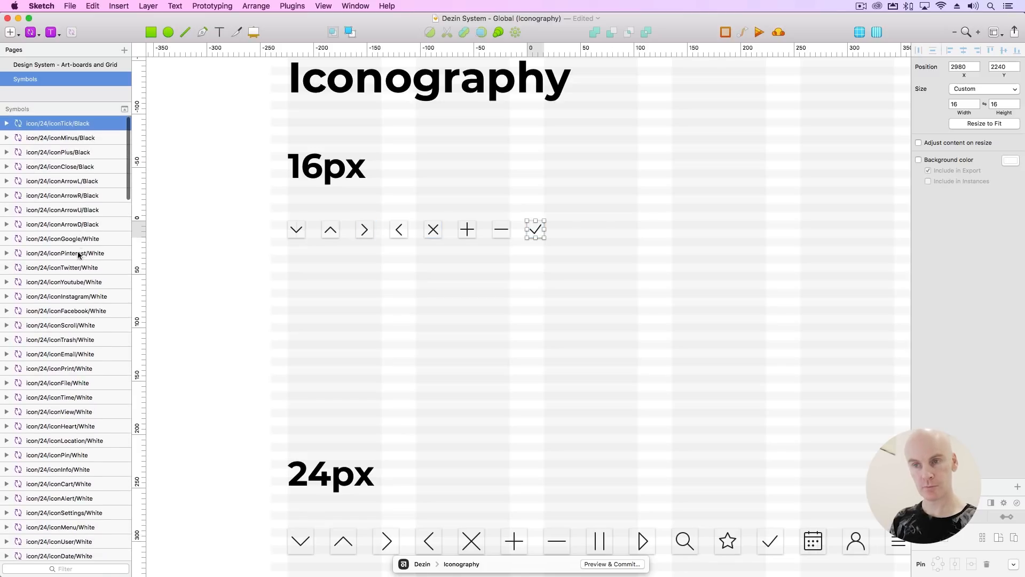
{"action": "left_click", "coordinate": [76, 225]}
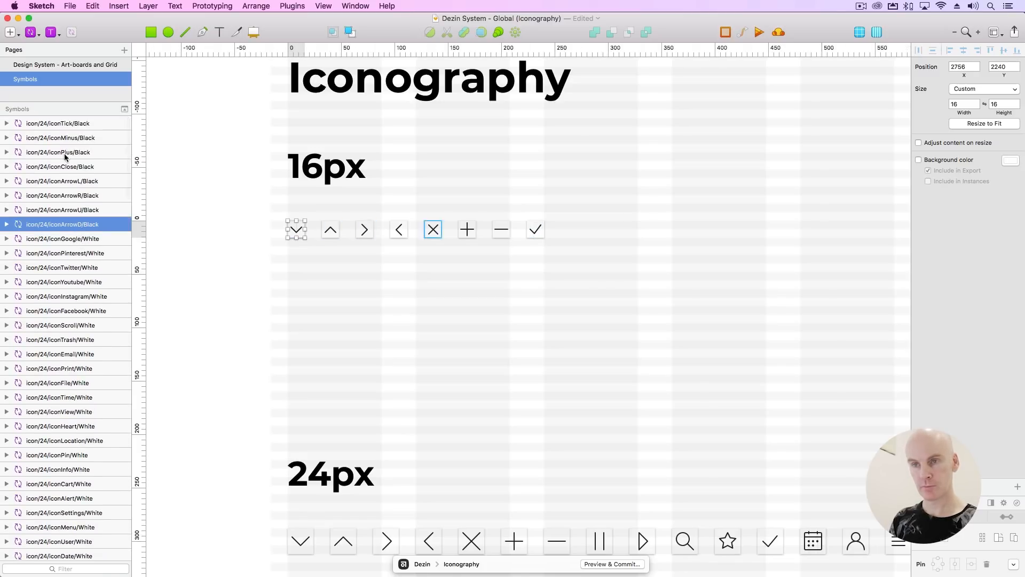
{"action": "left_click", "coordinate": [61, 125], "text": "shift"}
{"action": "key", "text": "Down"}
{"action": "key", "text": "Down"}
{"action": "key", "text": "Down"}
{"action": "key", "text": "Down"}
{"action": "key", "text": "Down"}
{"action": "key", "text": "Down"}
{"action": "key", "text": "Down"}
{"action": "key", "text": "Down"}
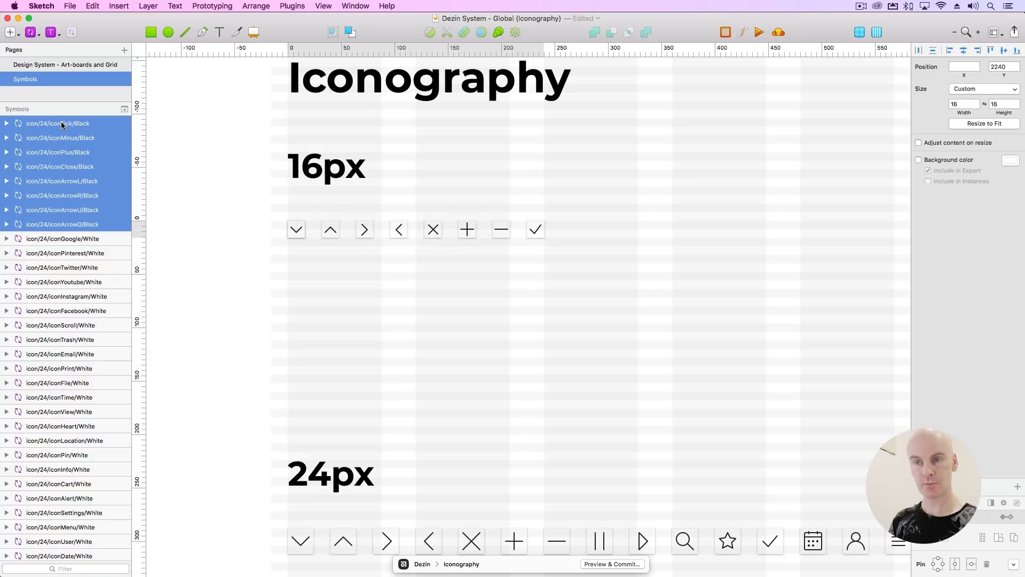
{"action": "left_click", "coordinate": [292, 6]}
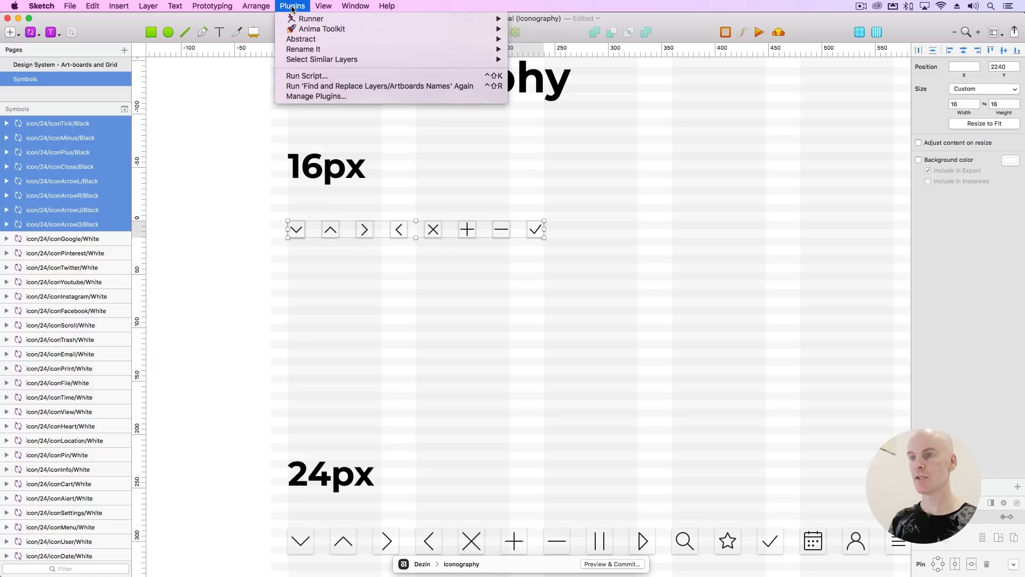
{"action": "mouse_move", "coordinate": [312, 53]}
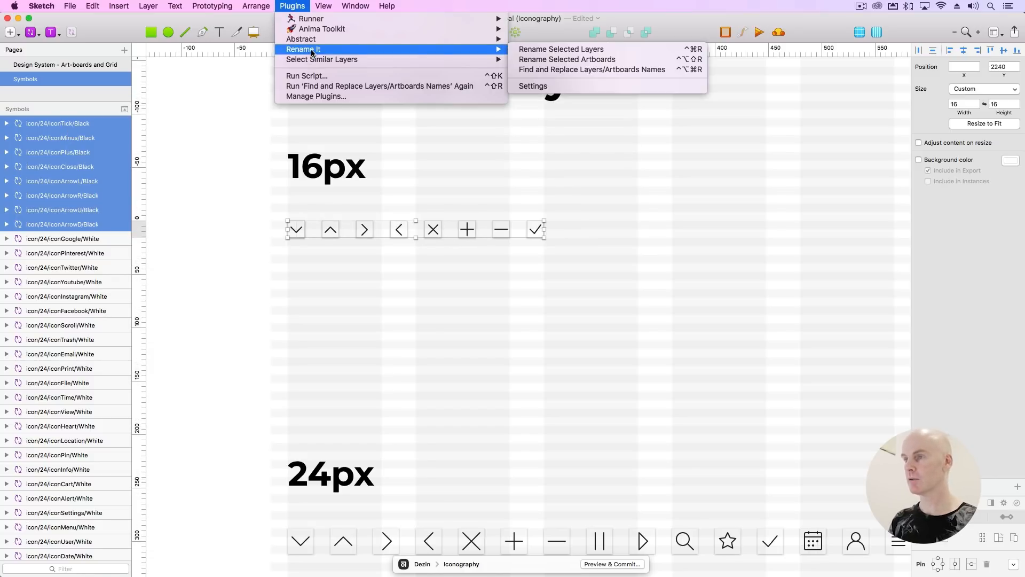
{"action": "left_click", "coordinate": [561, 71]}
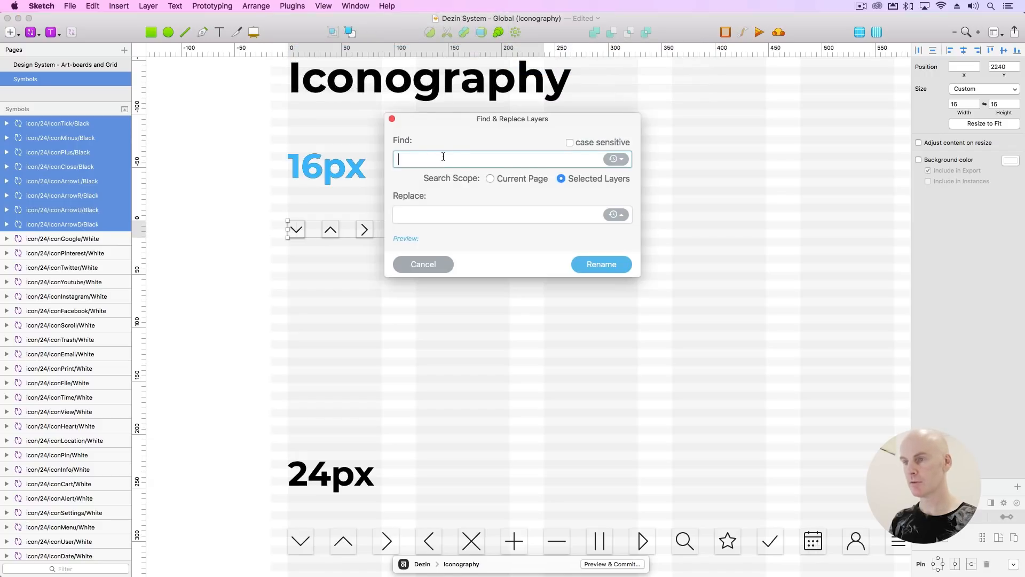
{"action": "type", "text": "24"}
{"action": "key", "text": "Tab"}
{"action": "type", "text": "16"}
{"action": "left_click", "coordinate": [592, 265]}
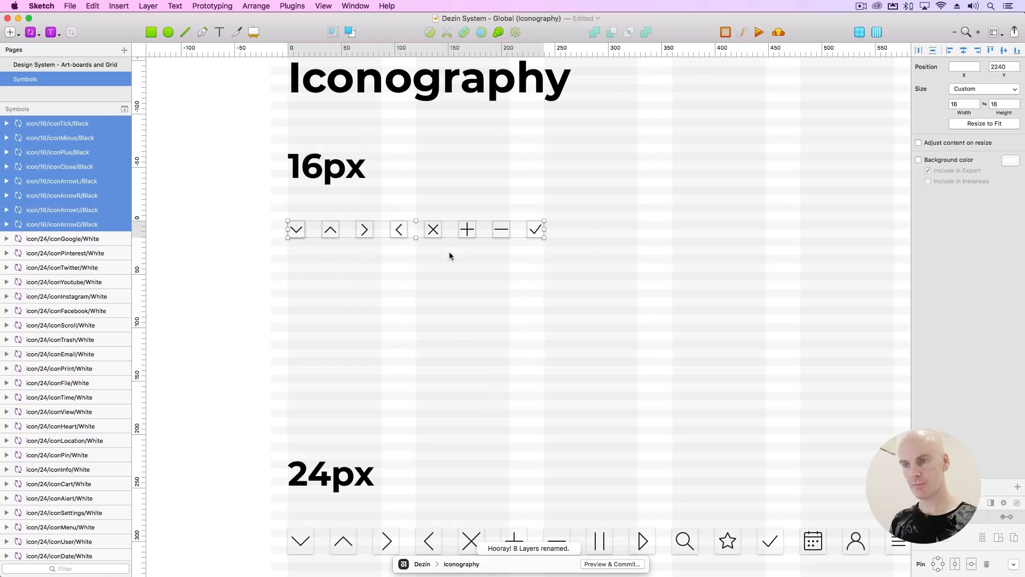
Duplicate the row of eight 16px symbols twice below the original, at Y 2272 and Y 2304.
{"action": "key", "text": "super+plus"}
{"action": "left_click_drag", "start_coordinate": [481, 299], "coordinate": [455, 163]}
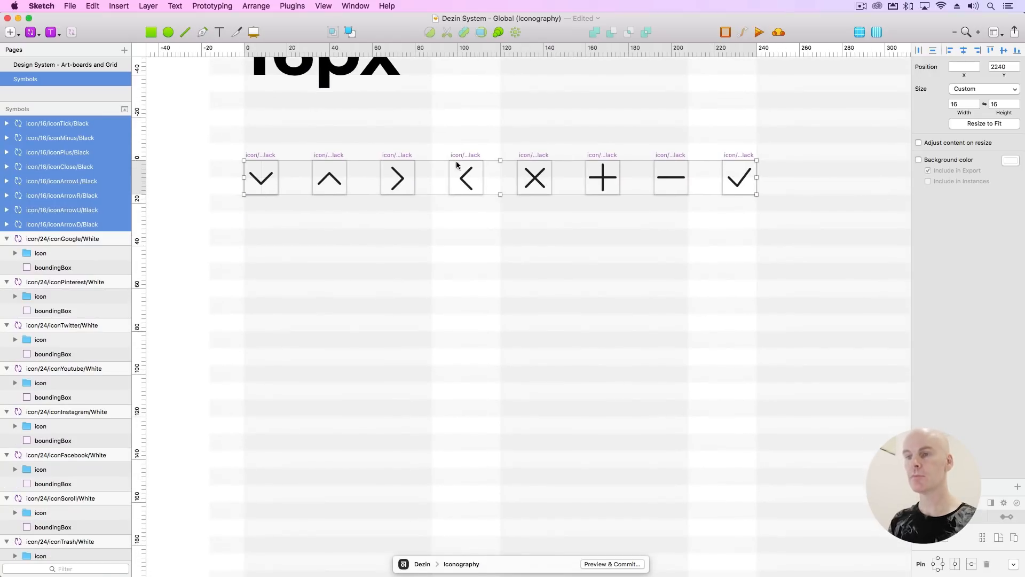
{"action": "left_click_drag", "start_coordinate": [262, 159], "coordinate": [262, 228]}
{"action": "scroll", "coordinate": [68, 203], "scroll_direction": "up", "scroll_amount": 2}
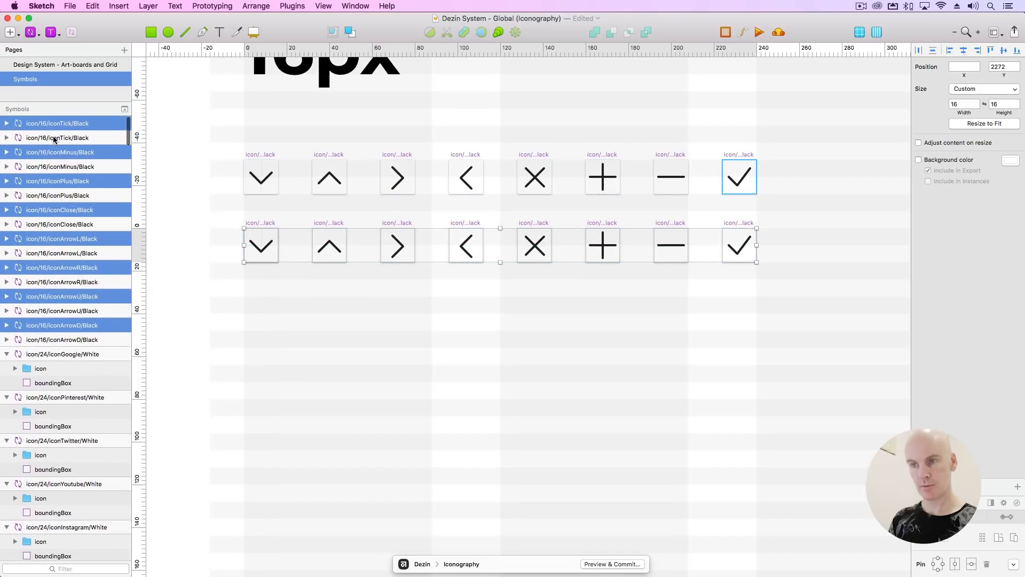
{"action": "left_click_drag", "start_coordinate": [258, 227], "coordinate": [260, 295]}
Copy the down arrow symbol from the second row into the third row at X 2756, Y 2304.
{"action": "left_click", "coordinate": [281, 320]}
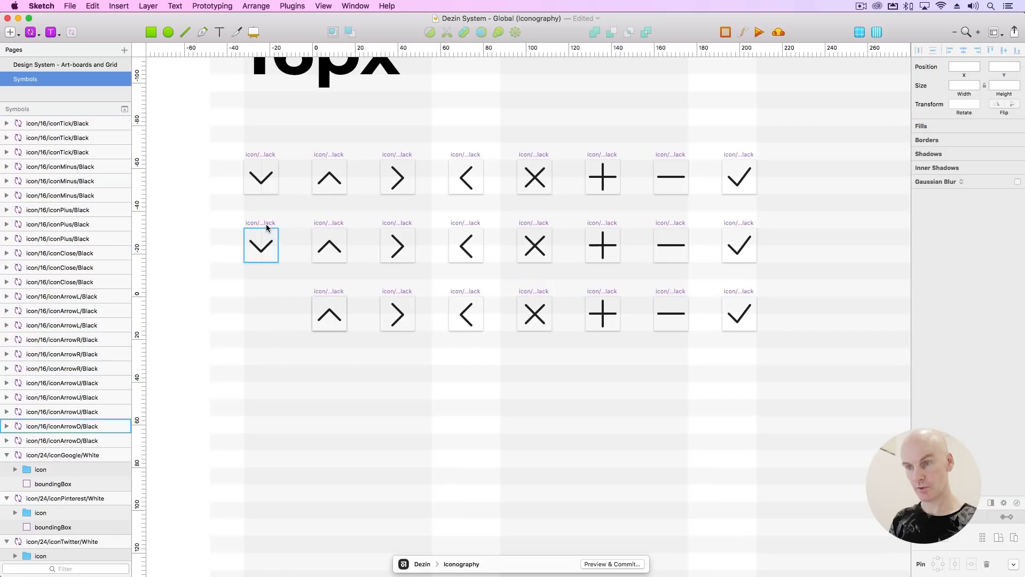
{"action": "left_click", "coordinate": [254, 225]}
{"action": "left_click_drag", "start_coordinate": [254, 225], "coordinate": [275, 291]}
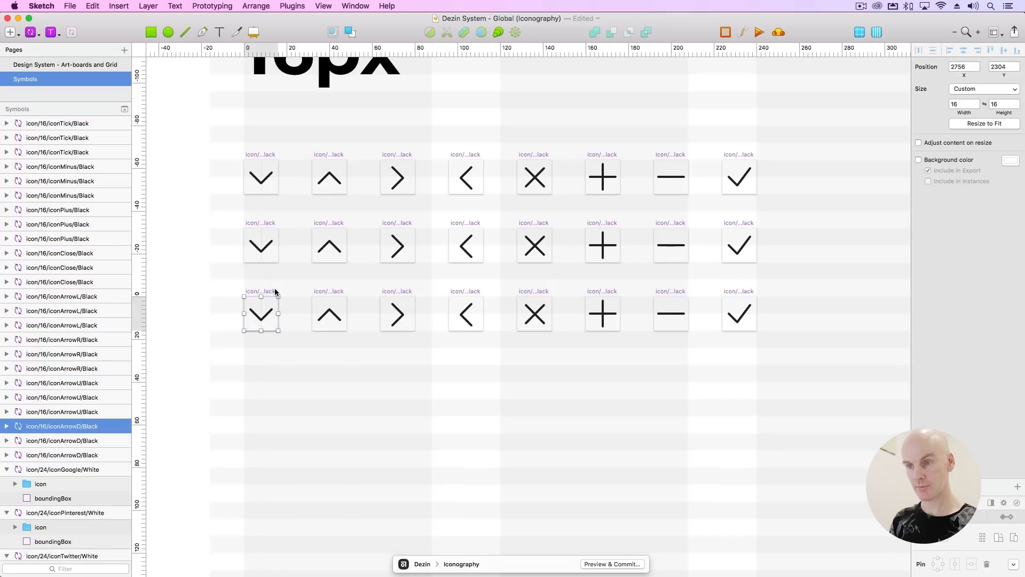
Rename the eight symbols in the second 16px row with Find & Replace, replacing Black with Primary in the selected layers.
{"action": "left_click", "coordinate": [273, 232]}
{"action": "left_click", "coordinate": [325, 225], "text": "shift"}
{"action": "left_click", "coordinate": [398, 226], "text": "shift"}
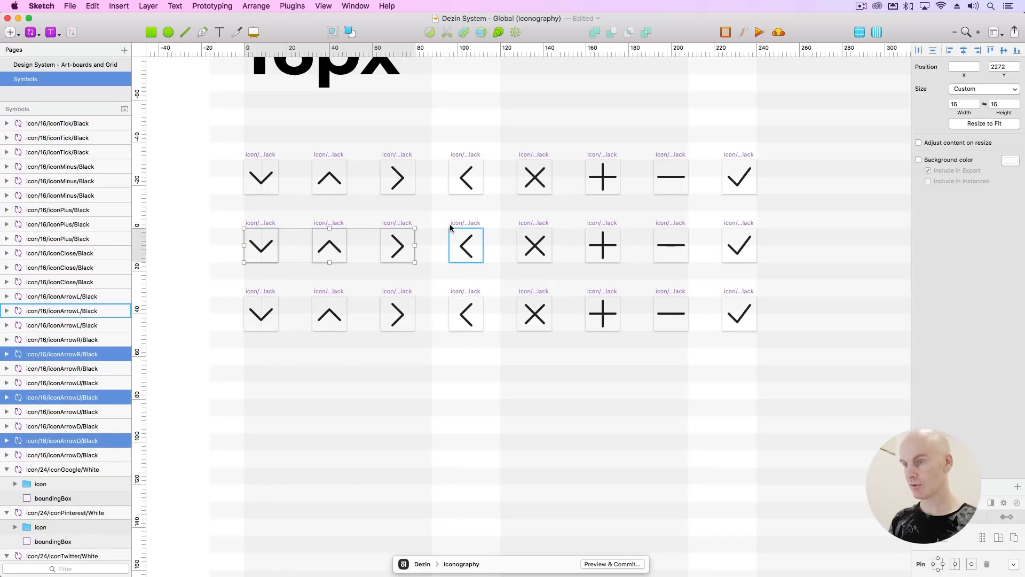
{"action": "left_click", "coordinate": [465, 232], "text": "shift"}
{"action": "left_click", "coordinate": [534, 231], "text": "shift"}
{"action": "left_click", "coordinate": [603, 230], "text": "shift"}
{"action": "left_click", "coordinate": [671, 230], "text": "shift"}
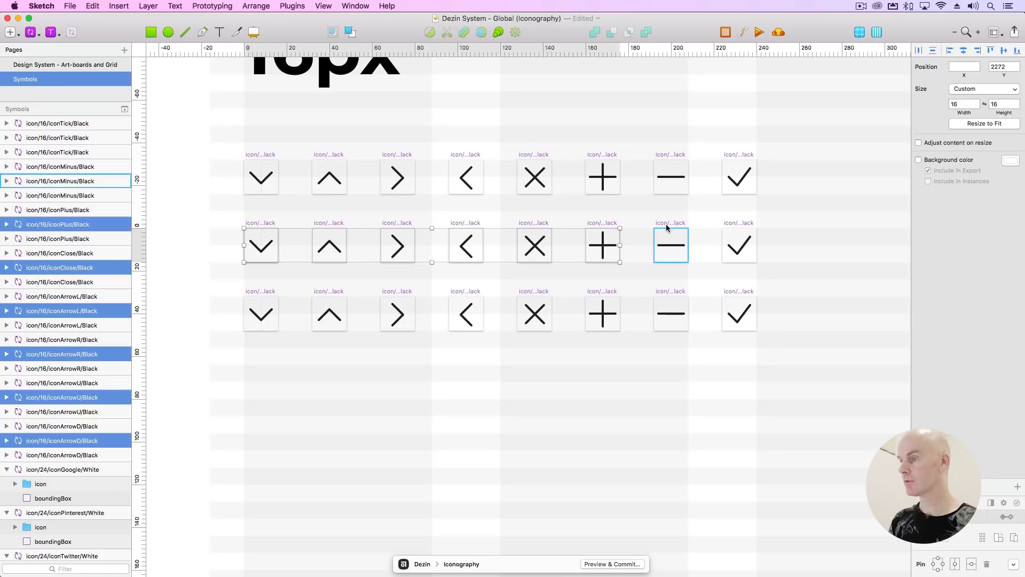
{"action": "left_click", "coordinate": [753, 227], "text": "shift"}
{"action": "left_click", "coordinate": [284, 5]}
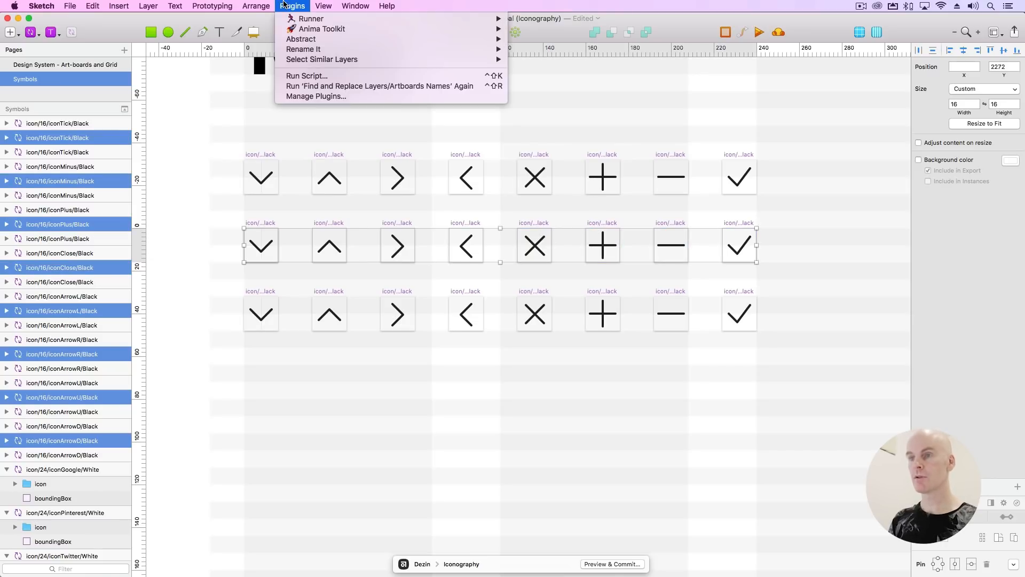
{"action": "mouse_move", "coordinate": [336, 50]}
{"action": "left_click", "coordinate": [566, 70]}
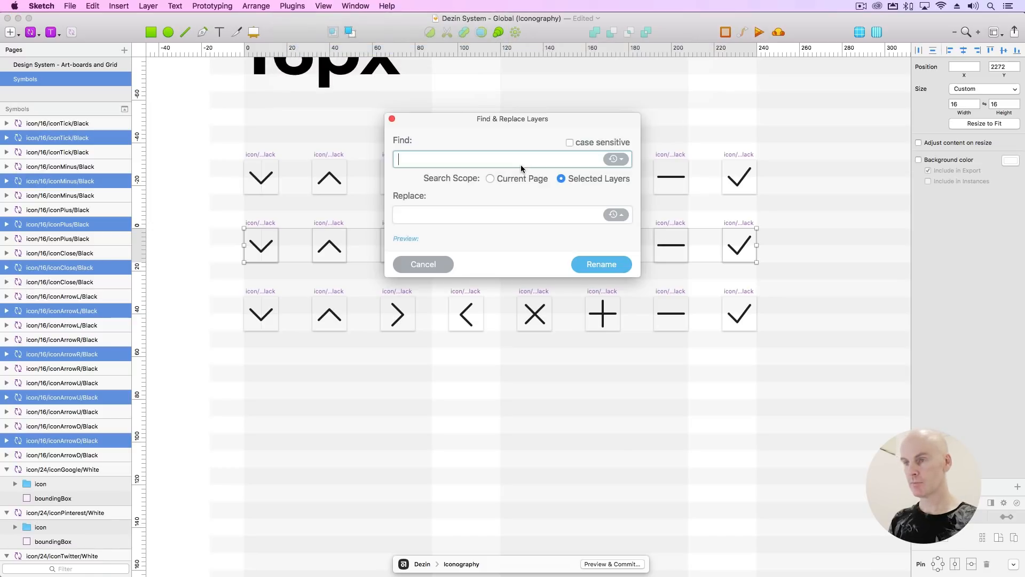
{"action": "type", "text": "Black"}
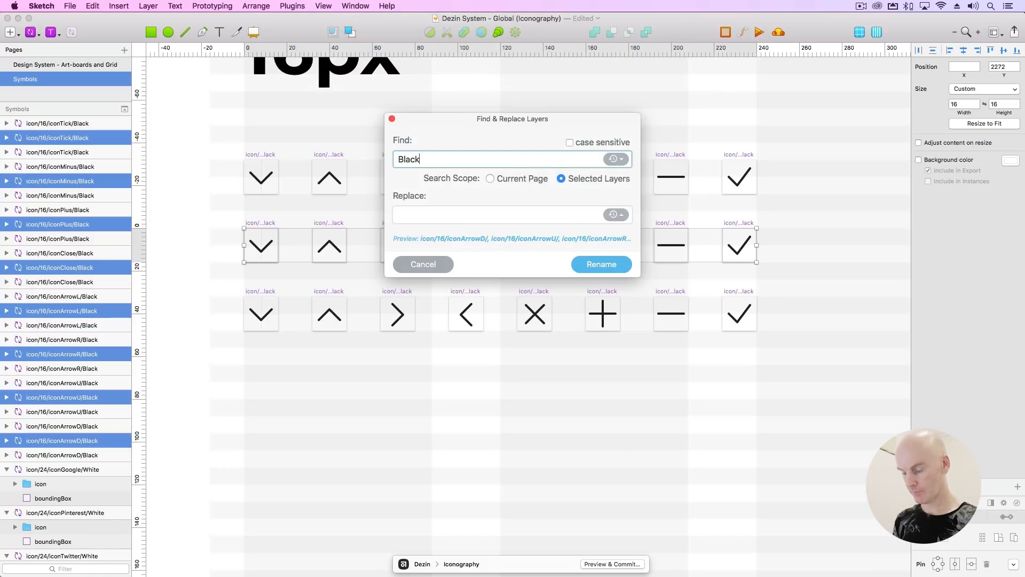
{"action": "key", "text": "Tab"}
{"action": "type", "text": "Primary"}
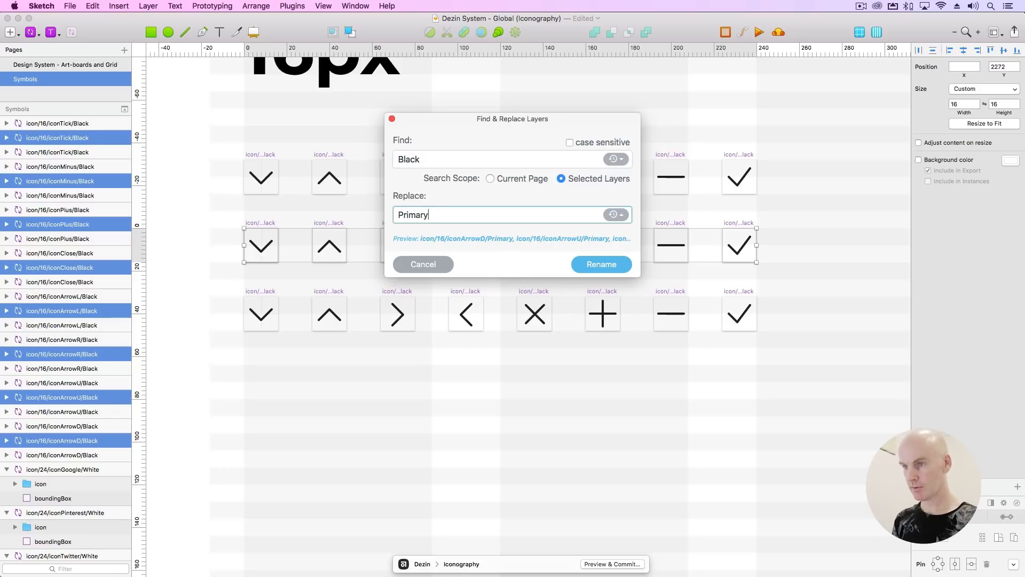
{"action": "key", "text": "Return"}
Rename the eight symbols in the third 16px row with Find & Replace, replacing Black with White in the selected layers.
{"action": "left_click", "coordinate": [261, 291]}
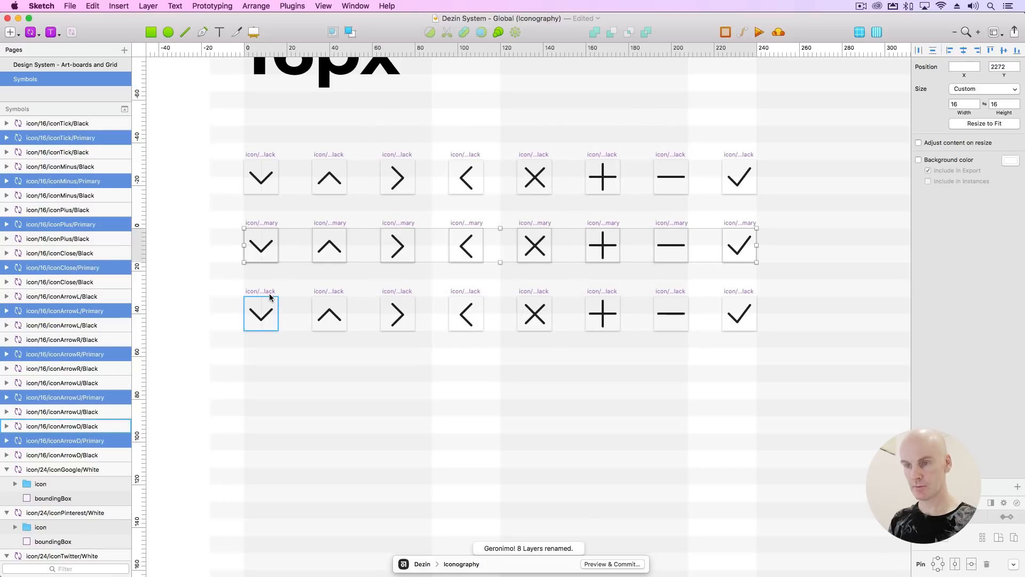
{"action": "left_click", "coordinate": [327, 291], "text": "shift"}
{"action": "left_click", "coordinate": [396, 291], "text": "shift"}
{"action": "left_click", "coordinate": [464, 294], "text": "shift"}
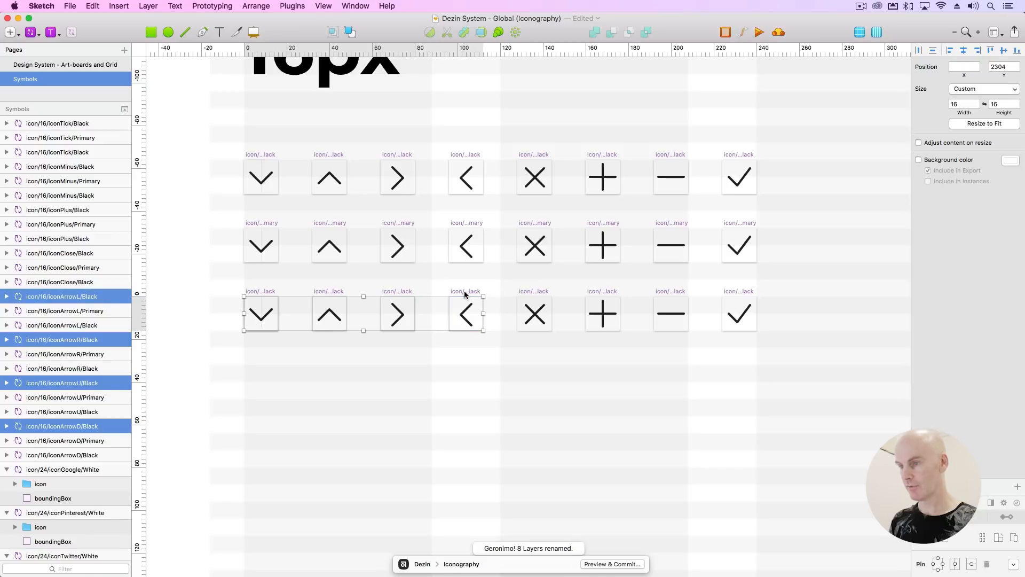
{"action": "left_click", "coordinate": [534, 292], "text": "shift"}
{"action": "left_click", "coordinate": [603, 292], "text": "shift"}
{"action": "left_click", "coordinate": [671, 292], "text": "shift"}
{"action": "left_click", "coordinate": [726, 293], "text": "shift"}
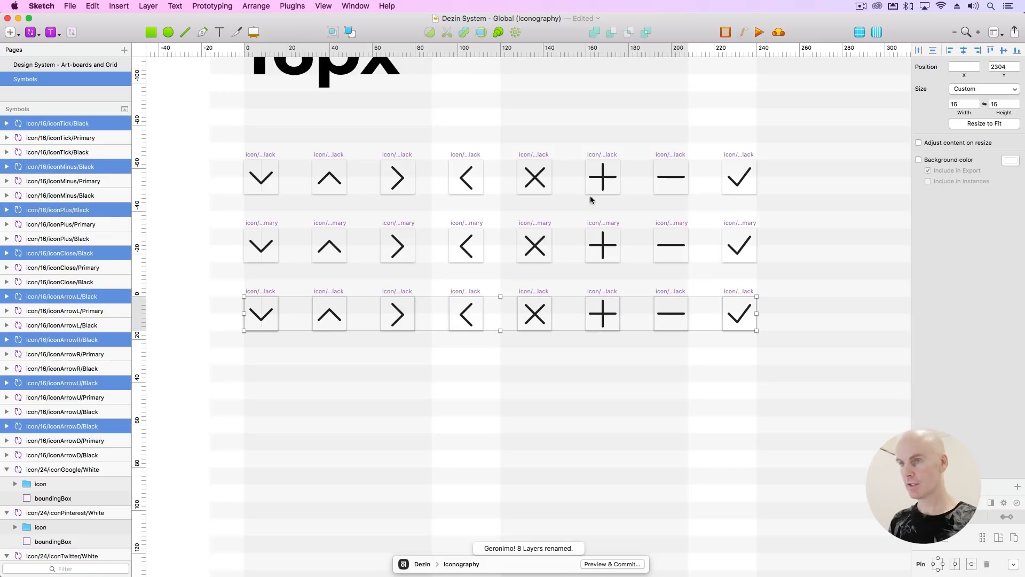
{"action": "left_click", "coordinate": [283, 5]}
{"action": "mouse_move", "coordinate": [329, 61]}
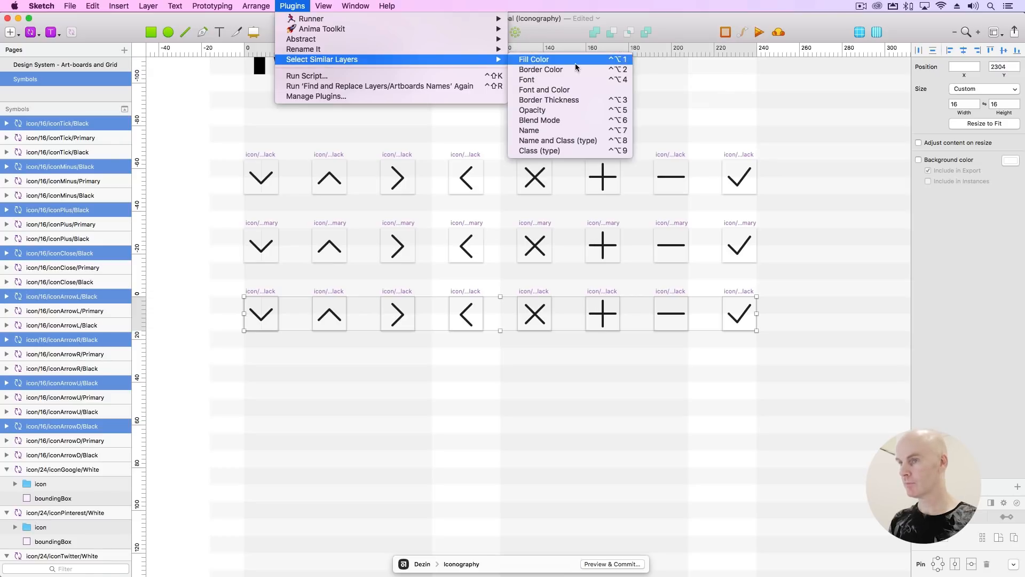
{"action": "left_click", "coordinate": [556, 69]}
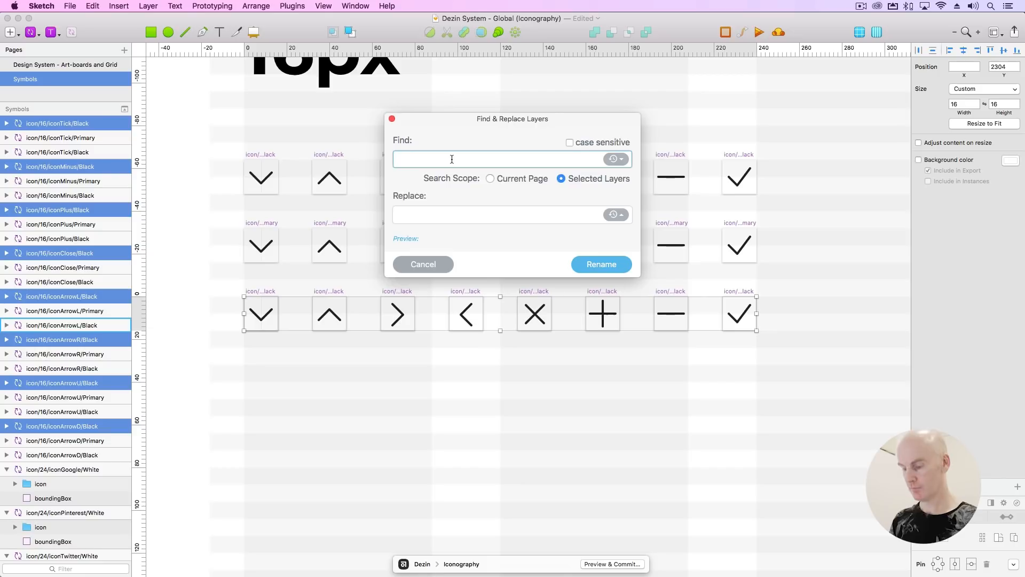
{"action": "type", "text": "Black"}
{"action": "left_click", "coordinate": [433, 209]}
{"action": "type", "text": "White"}
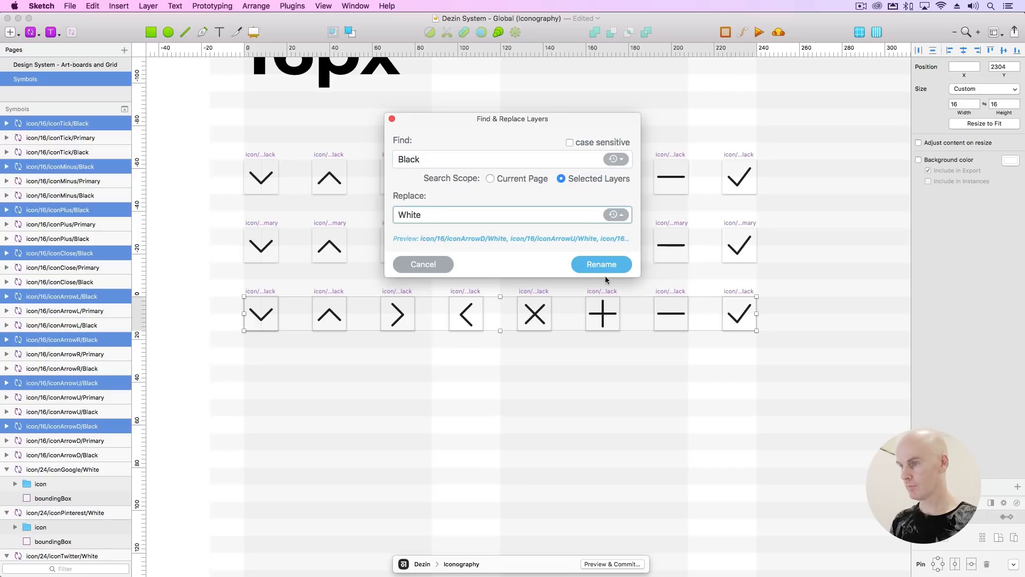
{"action": "left_click", "coordinate": [602, 267]}
Reorder the layer list so the eight 16px White symbols come first, followed by the eight 16px Primary symbols above the Black ones.
{"action": "scroll", "coordinate": [67, 254], "scroll_direction": "up", "scroll_amount": 2}
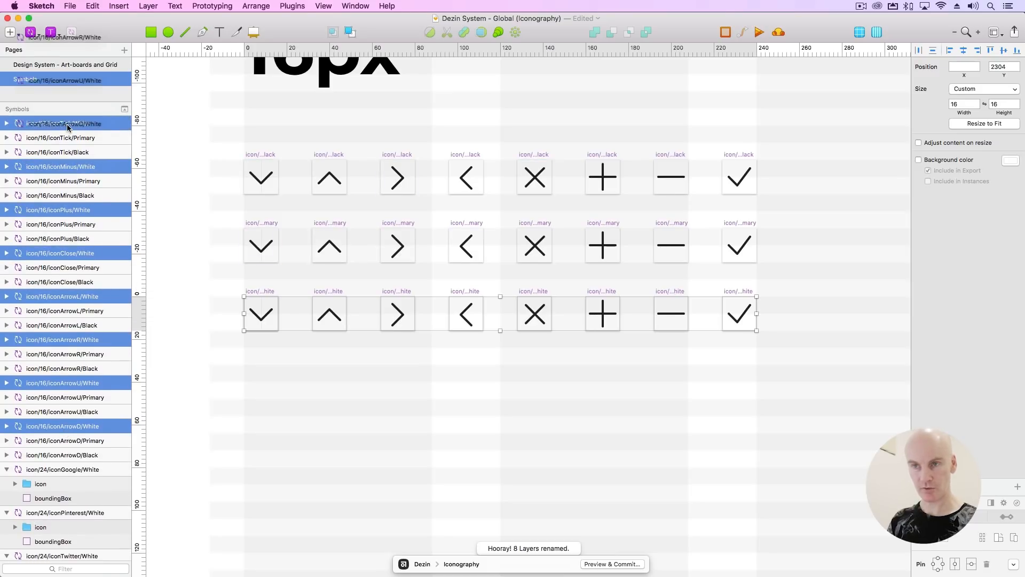
{"action": "key", "text": "ctrl+alt+super+Up"}
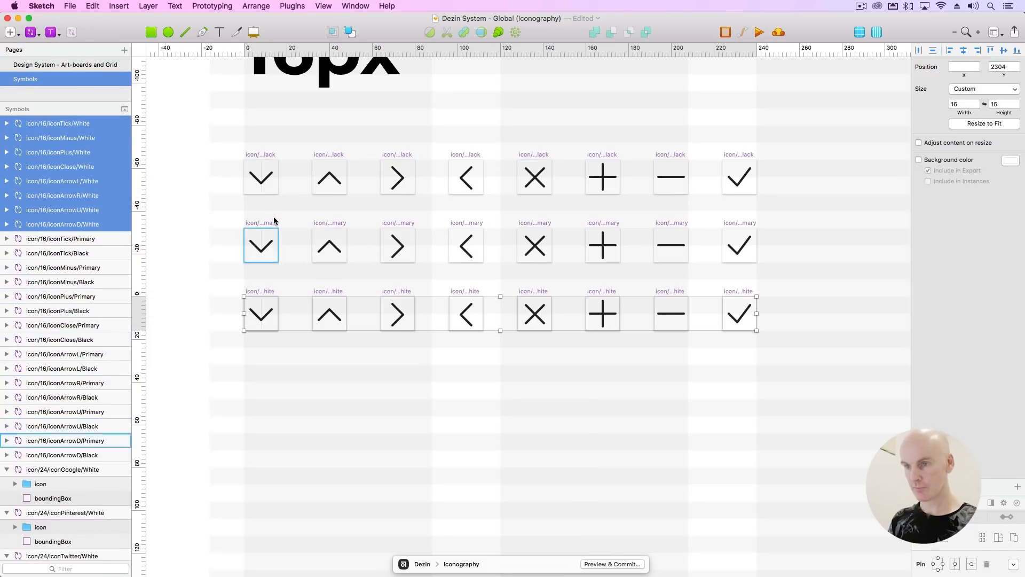
{"action": "left_click", "coordinate": [267, 223]}
{"action": "left_click", "coordinate": [341, 223], "text": "shift"}
{"action": "left_click", "coordinate": [398, 223], "text": "shift"}
{"action": "left_click", "coordinate": [467, 223], "text": "shift"}
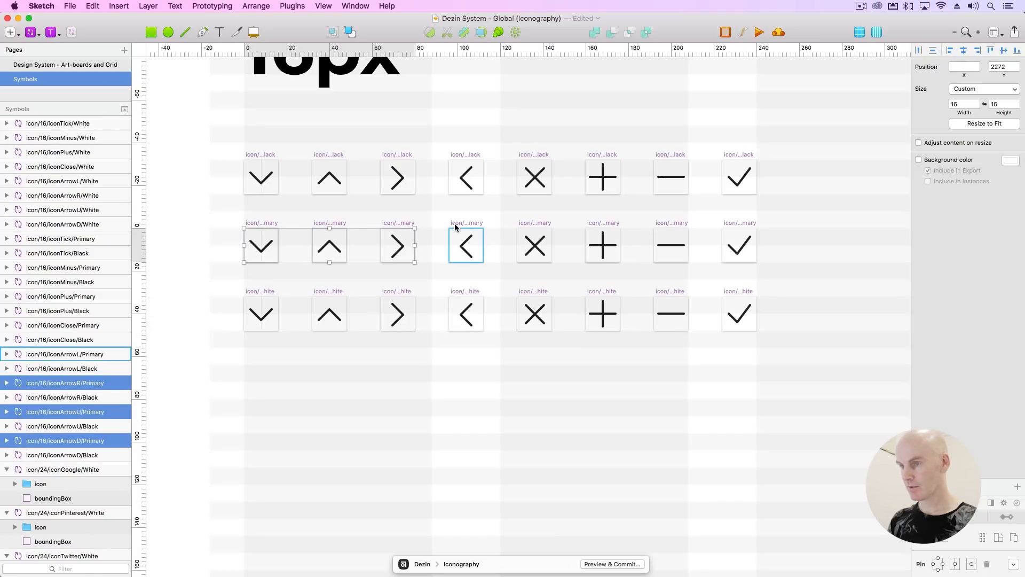
{"action": "left_click", "coordinate": [536, 223], "text": "shift"}
{"action": "left_click", "coordinate": [596, 224], "text": "shift"}
{"action": "left_click", "coordinate": [675, 223], "text": "shift"}
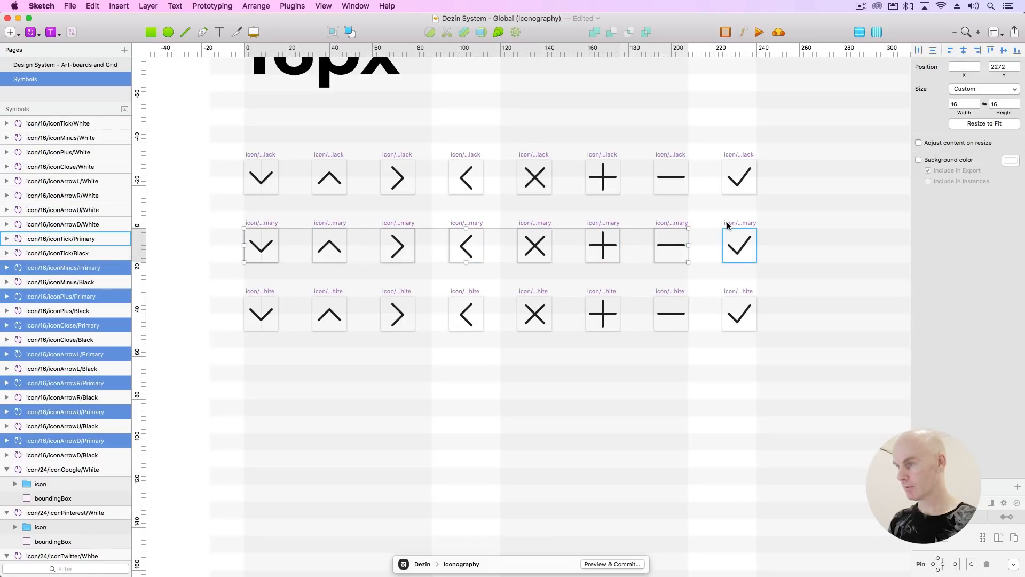
{"action": "left_click", "coordinate": [737, 224], "text": "shift"}
{"action": "left_click_drag", "start_coordinate": [46, 238], "coordinate": [46, 230]}
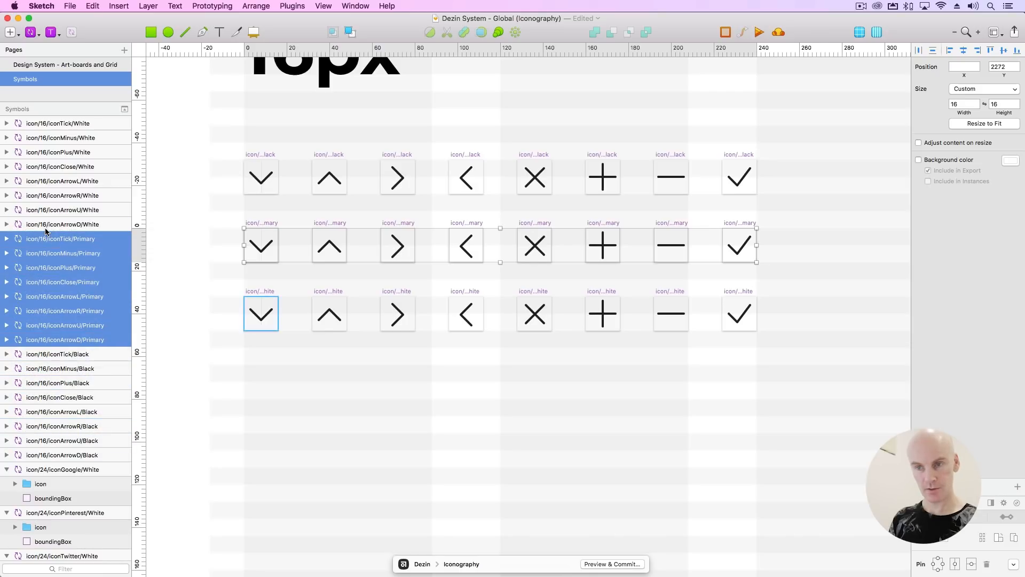
{"action": "left_click", "coordinate": [67, 356]}
{"action": "left_click", "coordinate": [306, 273]}
Apply the shared style shape/linePrimary/1px/Center to all icon paths in the second row, from the down arrow to the tick.
{"action": "left_click", "coordinate": [271, 243], "text": "super"}
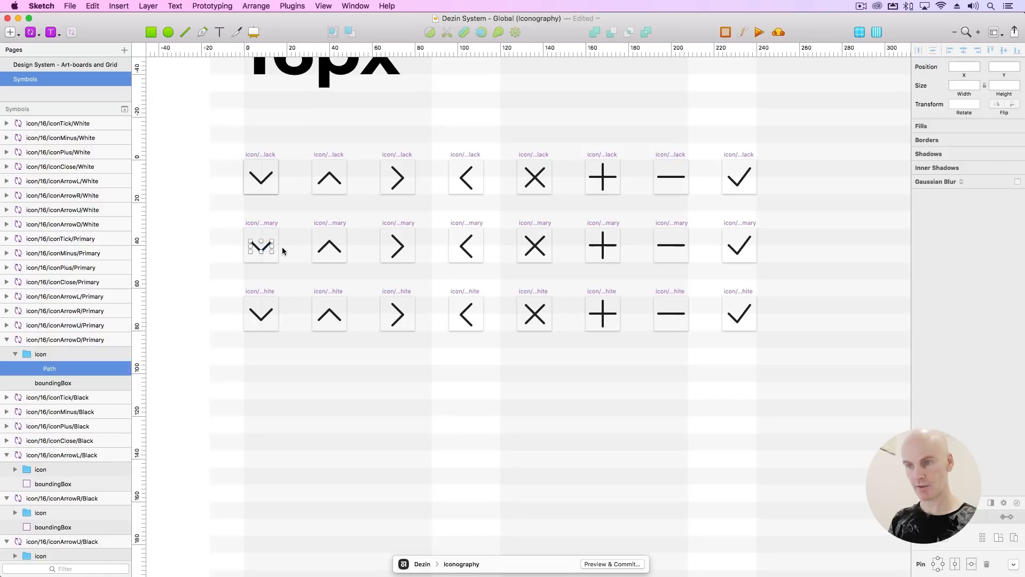
{"action": "left_click", "coordinate": [332, 246], "text": "shift+super"}
{"action": "left_click", "coordinate": [398, 246], "text": "shift+super"}
{"action": "left_click", "coordinate": [466, 246], "text": "shift+super"}
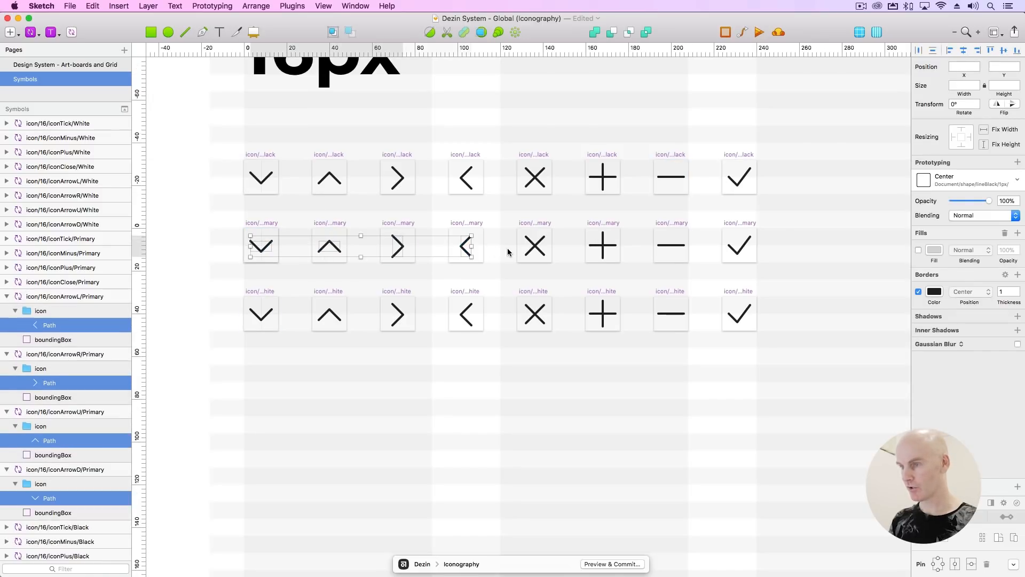
{"action": "left_click", "coordinate": [530, 241], "text": "shift+super"}
{"action": "left_click", "coordinate": [541, 240], "text": "shift+super"}
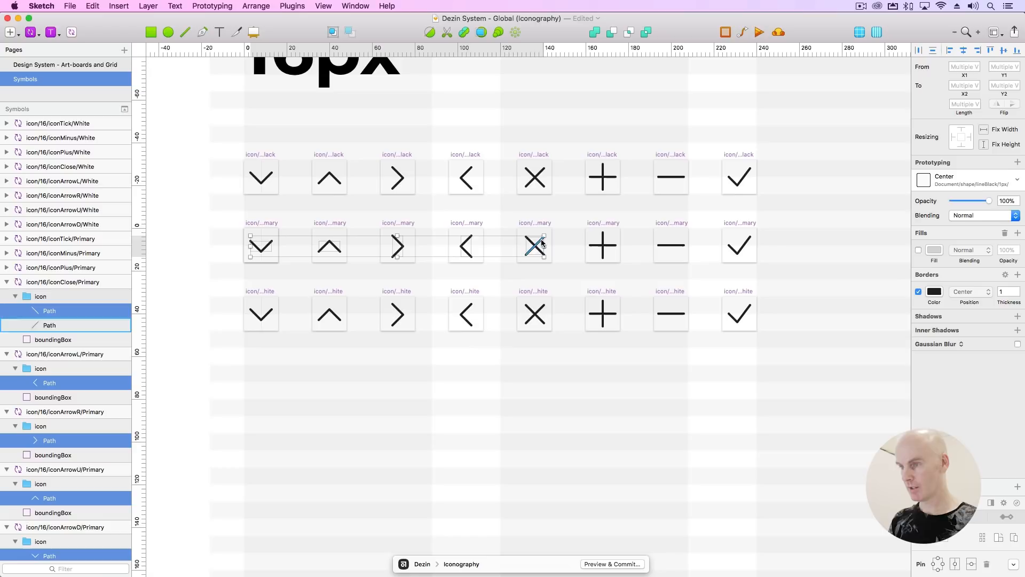
{"action": "left_click", "coordinate": [604, 251], "text": "shift+super"}
{"action": "left_click", "coordinate": [610, 245], "text": "shift+super"}
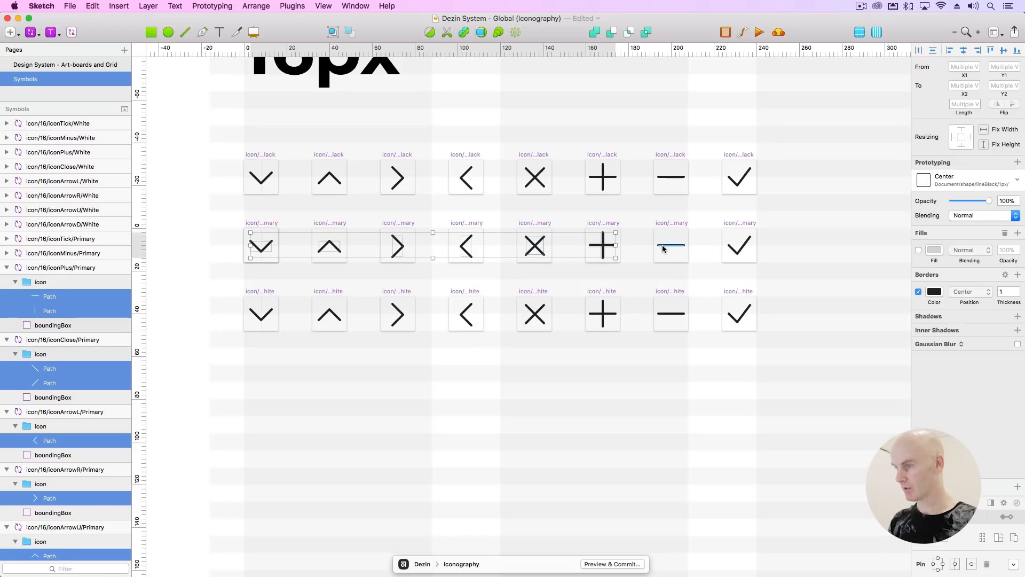
{"action": "left_click", "coordinate": [665, 246], "text": "shift+super"}
{"action": "left_click", "coordinate": [738, 245], "text": "shift+super"}
{"action": "left_click", "coordinate": [967, 179]}
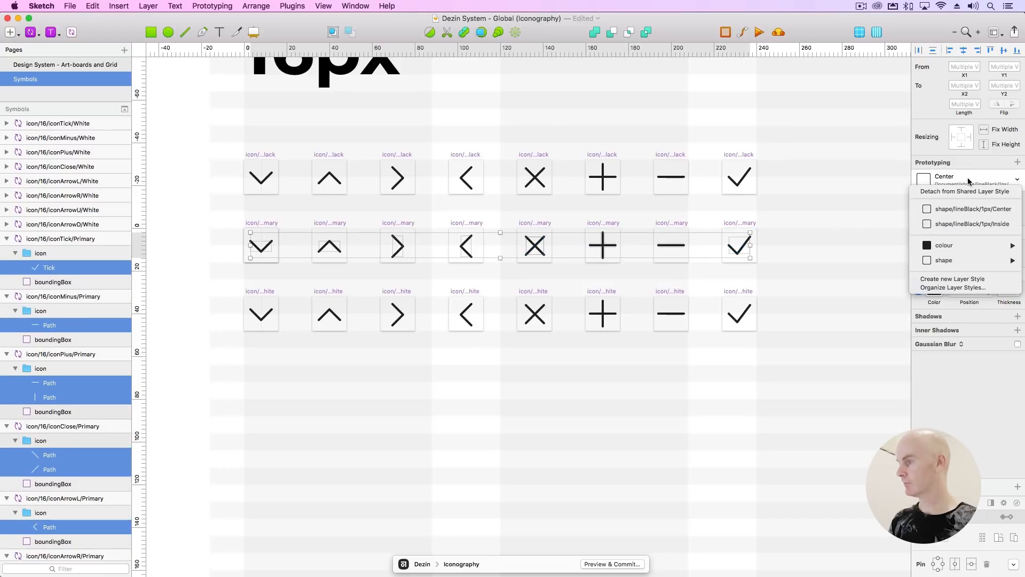
{"action": "mouse_move", "coordinate": [962, 261]}
{"action": "mouse_move", "coordinate": [844, 348]}
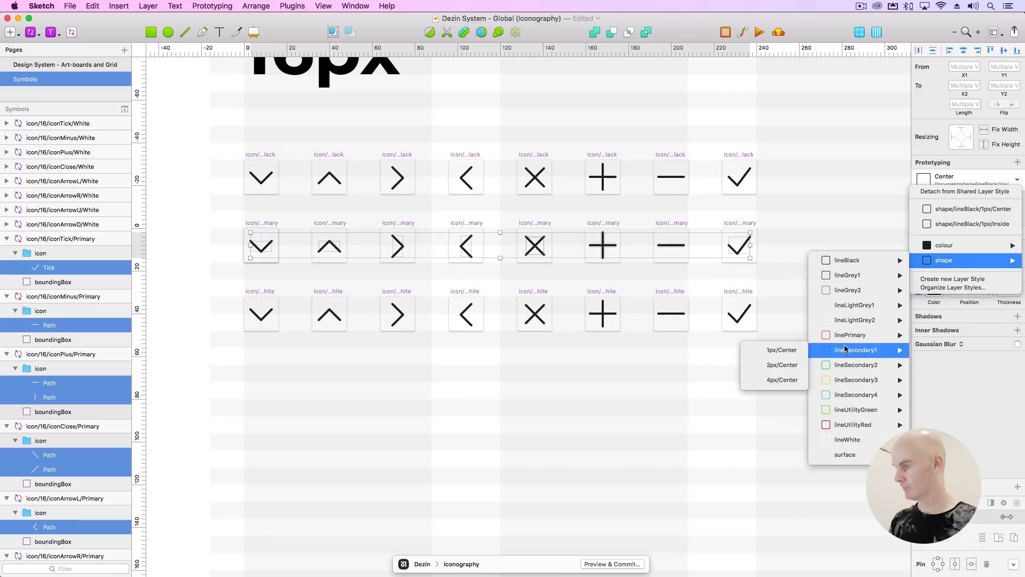
{"action": "left_click", "coordinate": [772, 335]}
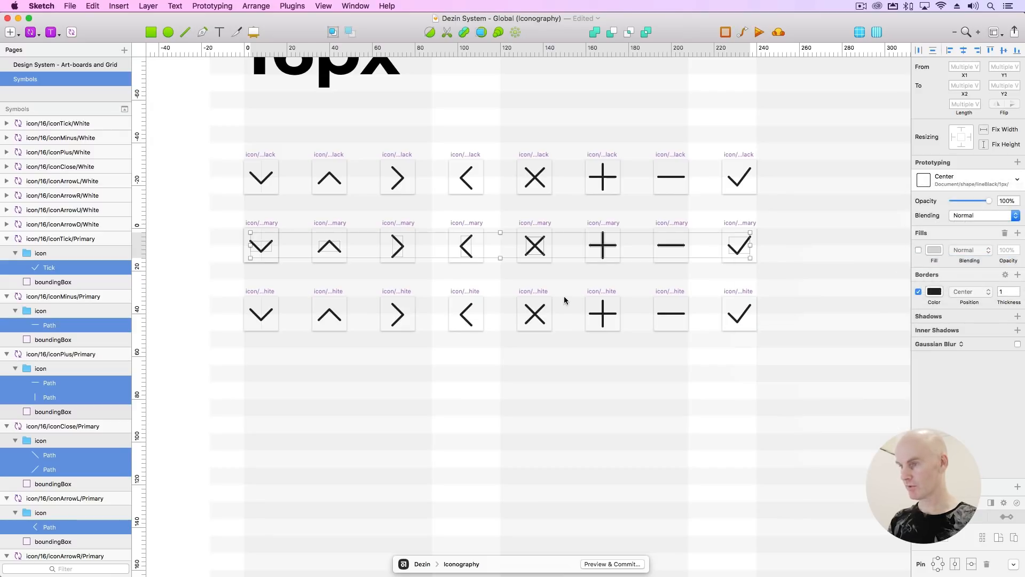
{"action": "left_click", "coordinate": [501, 393]}
Apply the shared style shape/lineWhite/1px/Center to all icon paths in the third row, from the down arrow to the tick.
{"action": "left_click", "coordinate": [260, 315], "text": "super"}
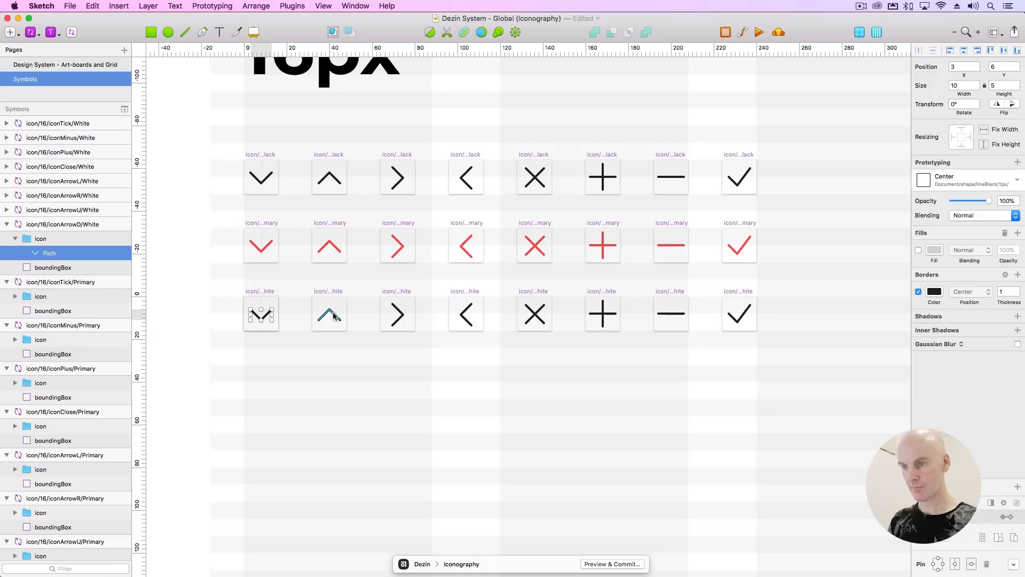
{"action": "left_click", "coordinate": [331, 315], "text": "shift+super"}
{"action": "left_click", "coordinate": [400, 315], "text": "shift+super"}
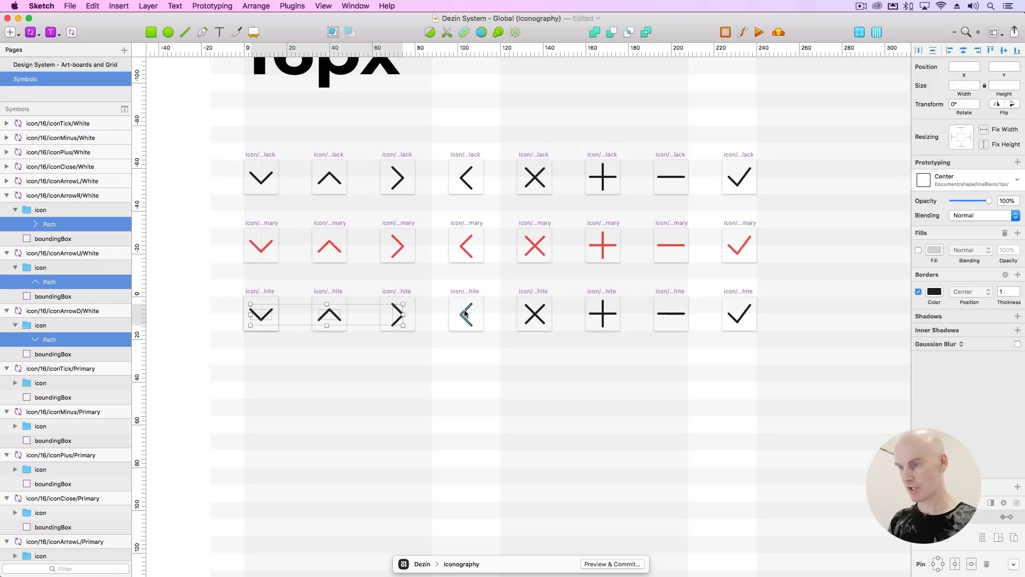
{"action": "left_click", "coordinate": [465, 314], "text": "shift+super"}
{"action": "left_click", "coordinate": [532, 312], "text": "shift+super"}
{"action": "left_click", "coordinate": [539, 316], "text": "shift+super"}
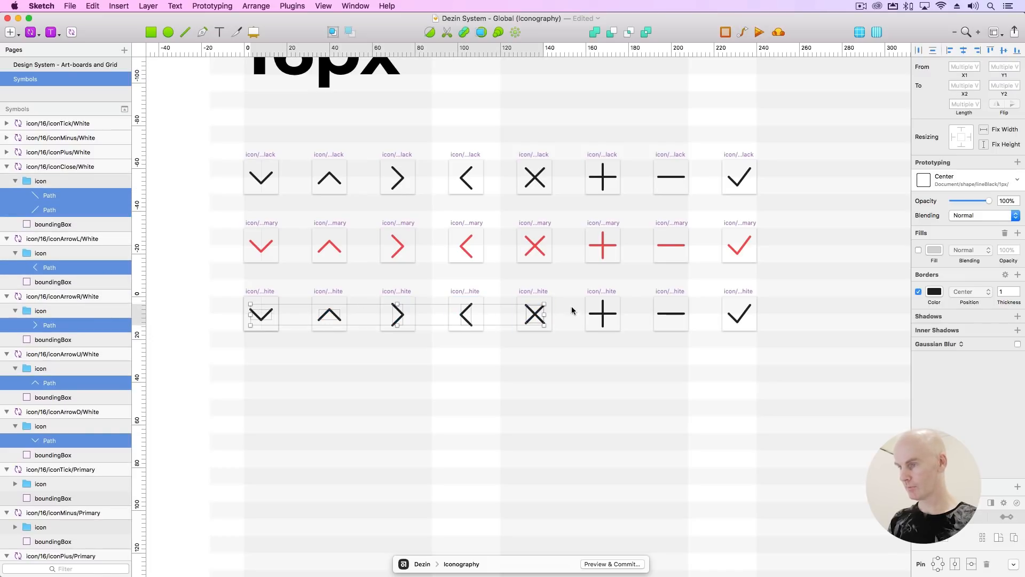
{"action": "left_click", "coordinate": [593, 315], "text": "shift+super"}
{"action": "left_click", "coordinate": [602, 320], "text": "shift+super"}
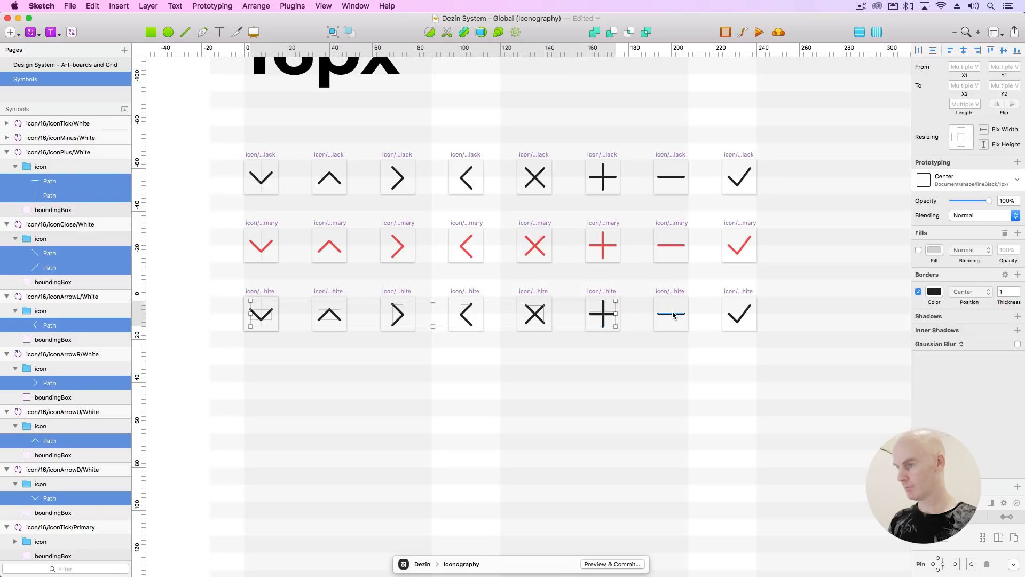
{"action": "left_click", "coordinate": [673, 315], "text": "shift+super"}
{"action": "left_click", "coordinate": [739, 315], "text": "shift+super"}
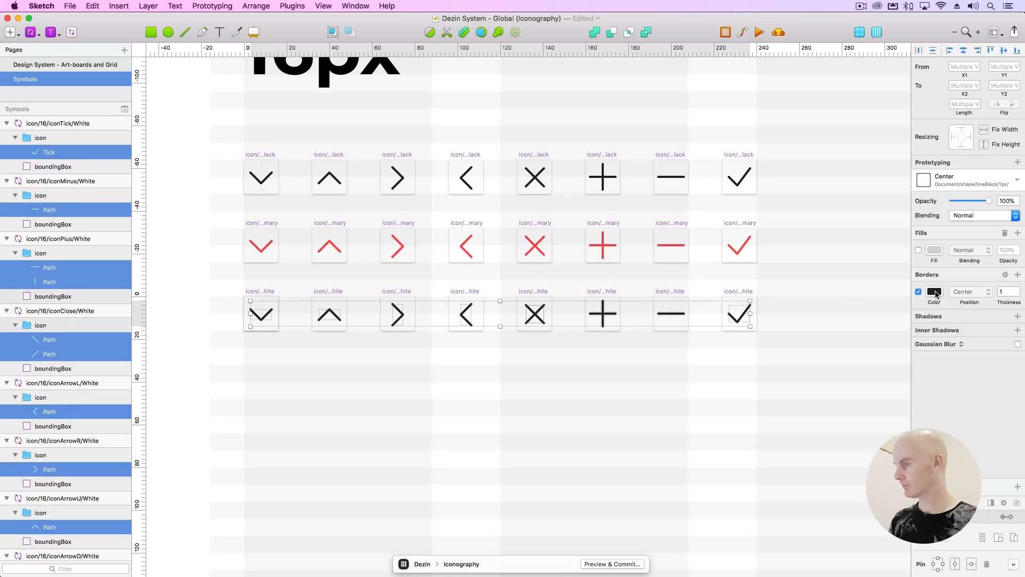
{"action": "left_click", "coordinate": [942, 176]}
{"action": "mouse_move", "coordinate": [953, 260]}
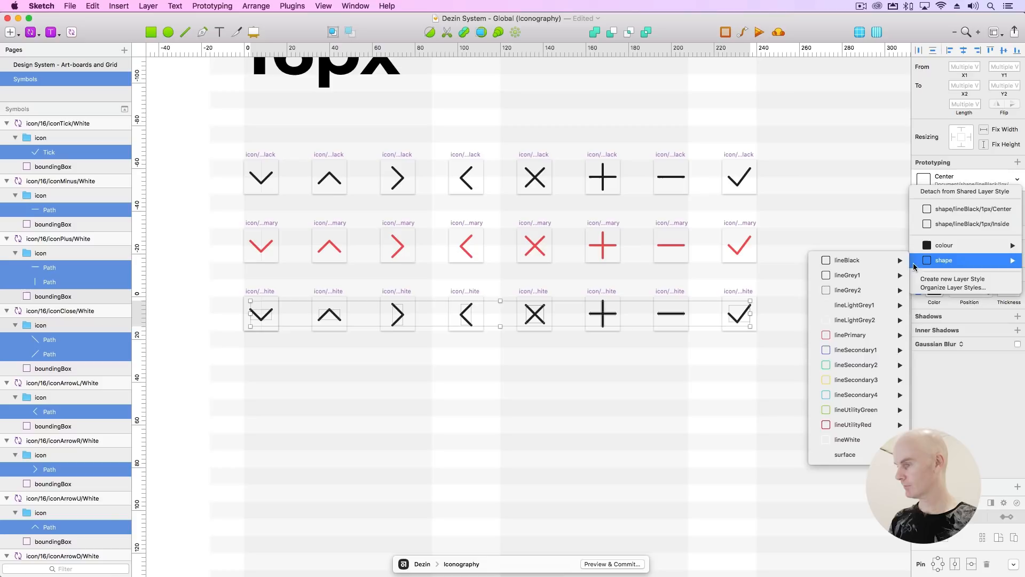
{"action": "left_click", "coordinate": [724, 439]}
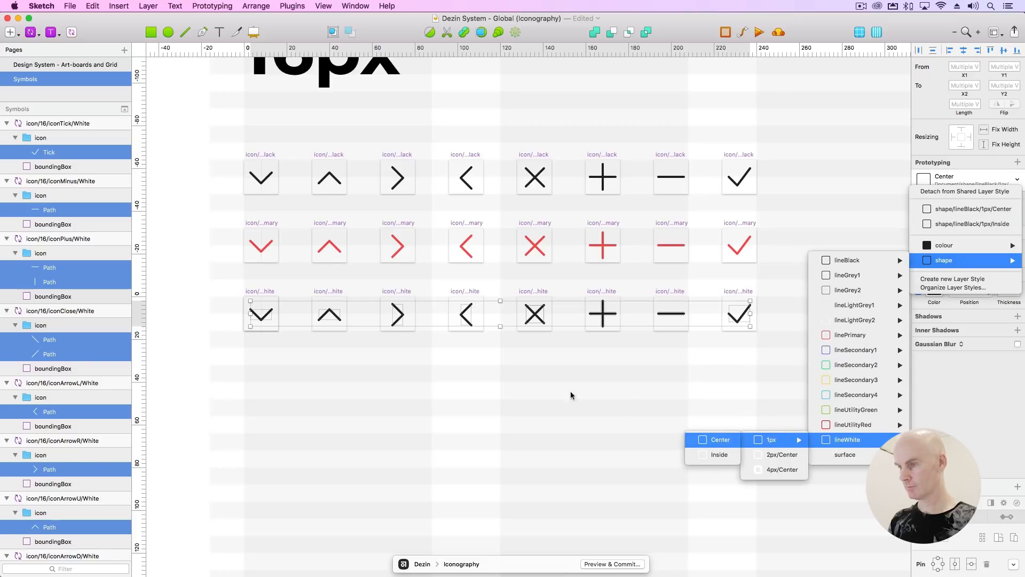
Turn on a black background colour for the eight 16px White symbols, keeping it out of export and instances.
{"action": "left_click", "coordinate": [260, 291]}
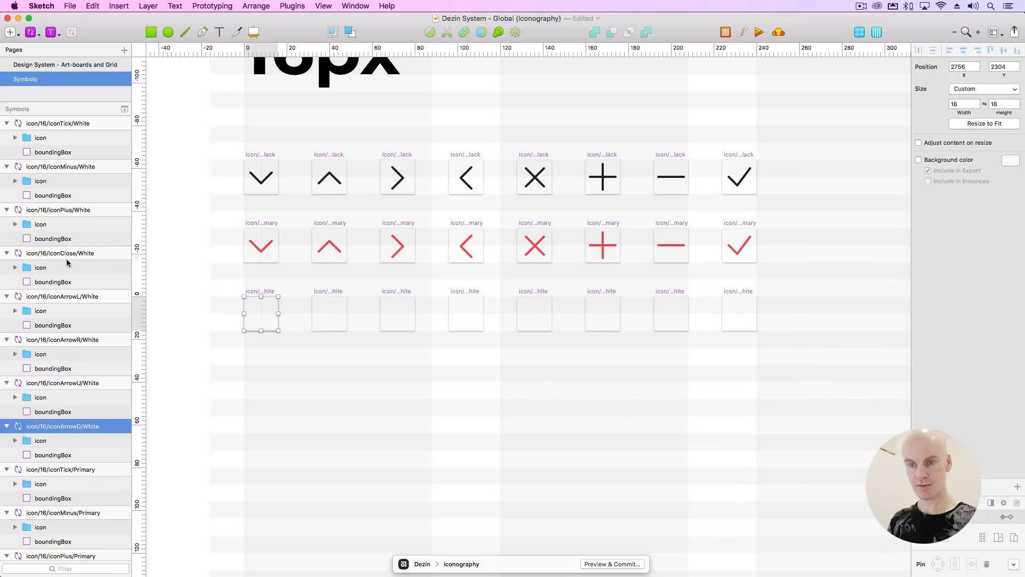
{"action": "key", "text": "super+alt+3"}
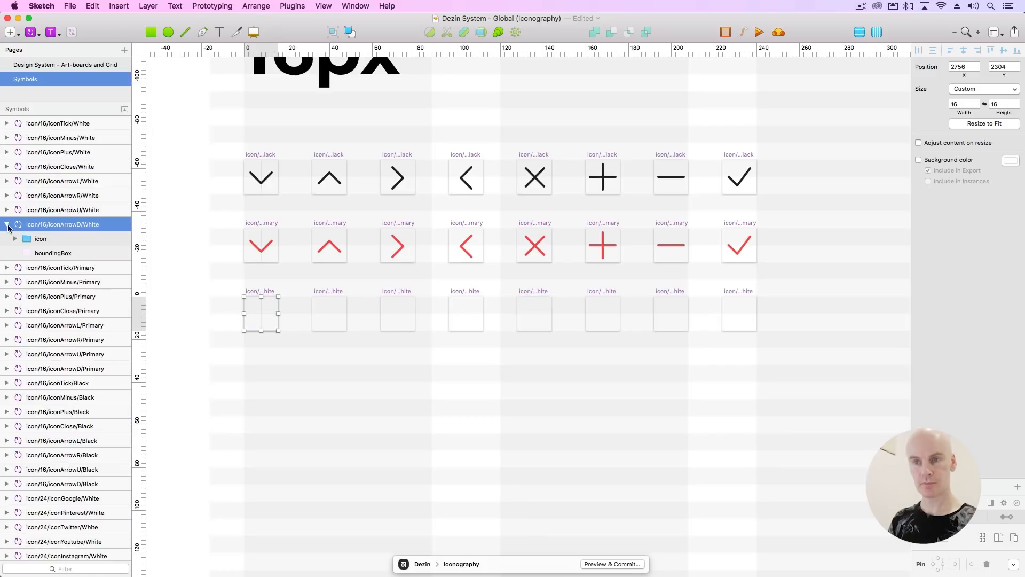
{"action": "left_click", "coordinate": [56, 125], "text": "shift"}
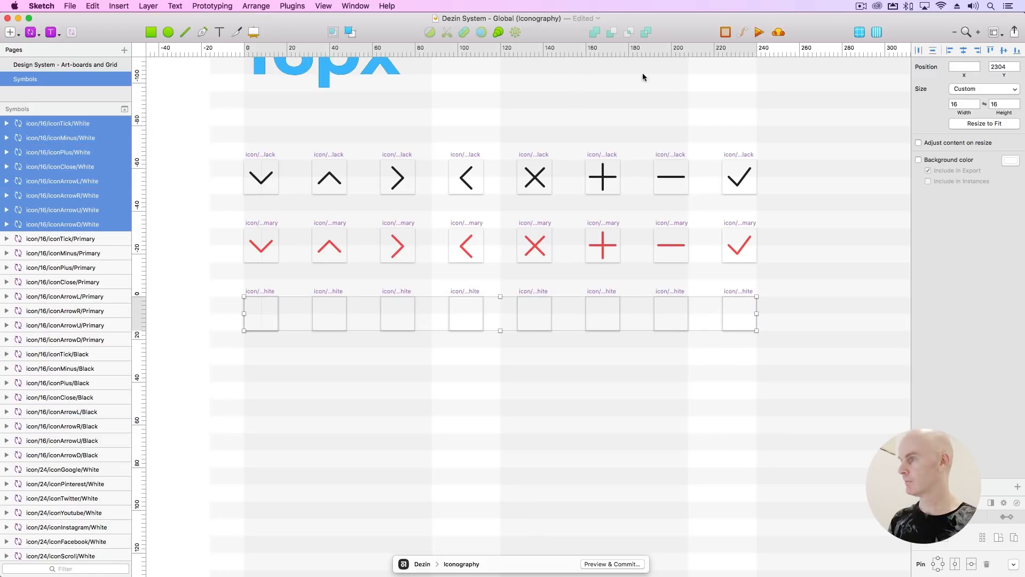
{"action": "left_click", "coordinate": [932, 162]}
{"action": "left_click", "coordinate": [1011, 161]}
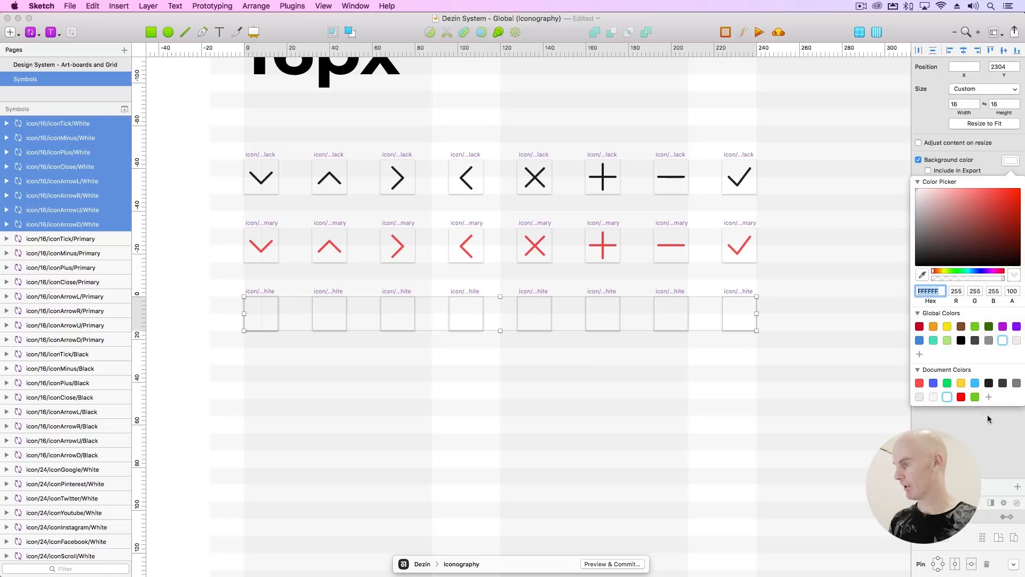
{"action": "left_click", "coordinate": [989, 395]}
{"action": "left_click", "coordinate": [501, 392]}
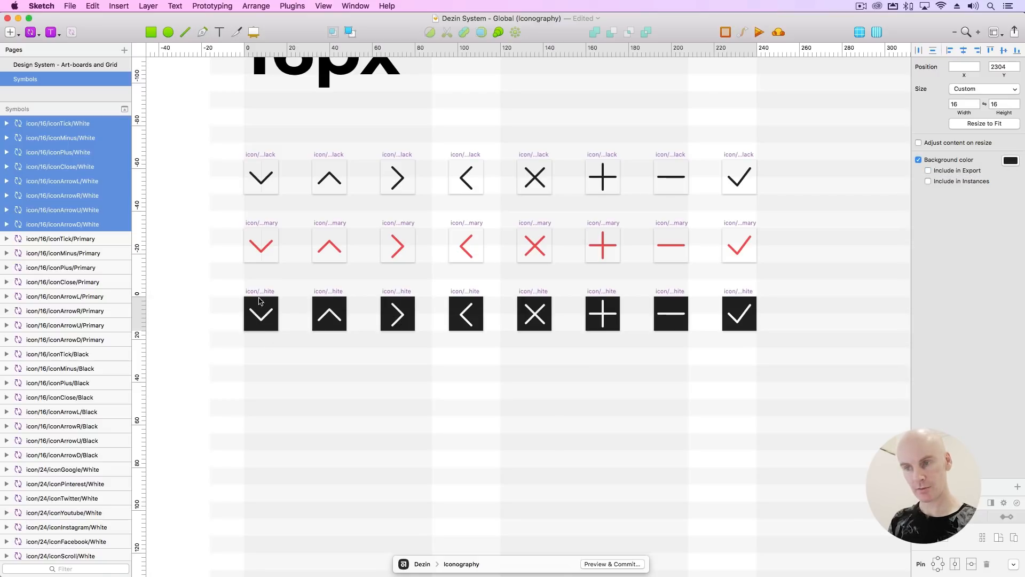
{"action": "left_click", "coordinate": [257, 279]}
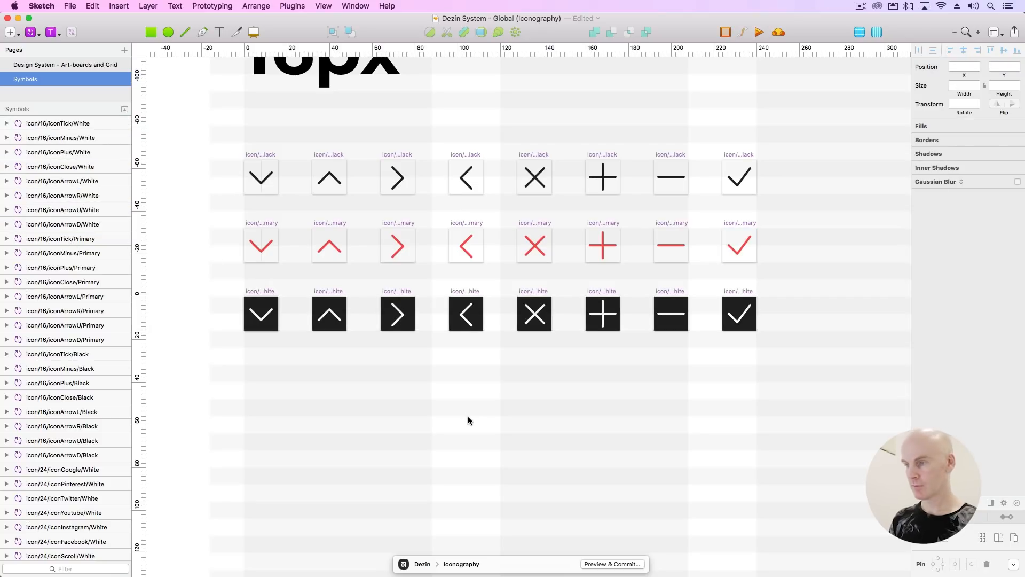
Set the length of both lines in the 16px Black plus icon to 10.
{"action": "left_click", "coordinate": [598, 176], "text": "super"}
{"action": "key", "text": "super+plus"}
{"action": "scroll", "coordinate": [587, 176], "scroll_direction": "down", "scroll_amount": 2}
{"action": "scroll", "coordinate": [582, 176], "scroll_direction": "right", "scroll_amount": 1}
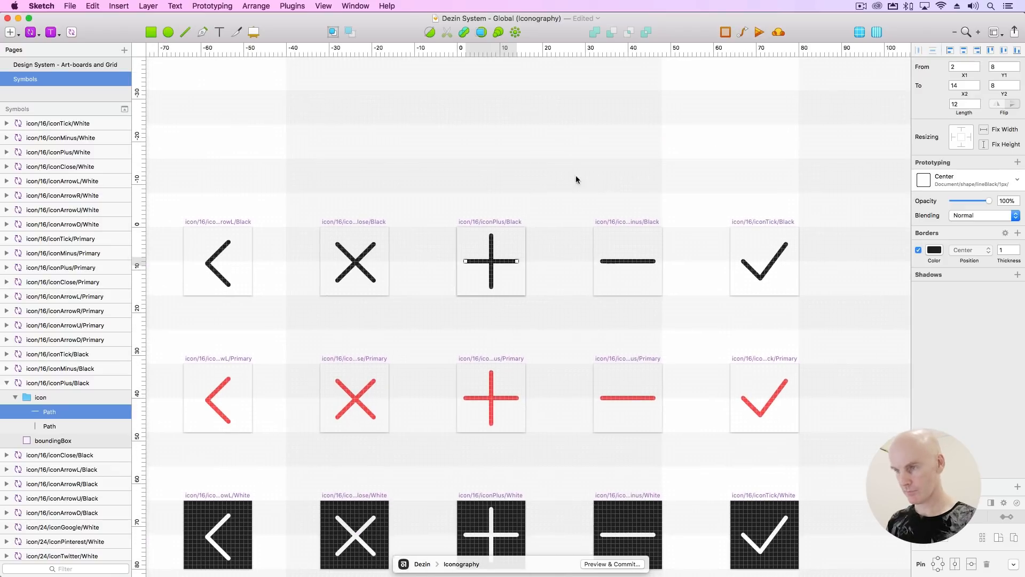
{"action": "left_click", "coordinate": [491, 272], "text": "shift"}
{"action": "left_click", "coordinate": [969, 103]}
{"action": "type", "text": "10"}
{"action": "key", "text": "Return"}
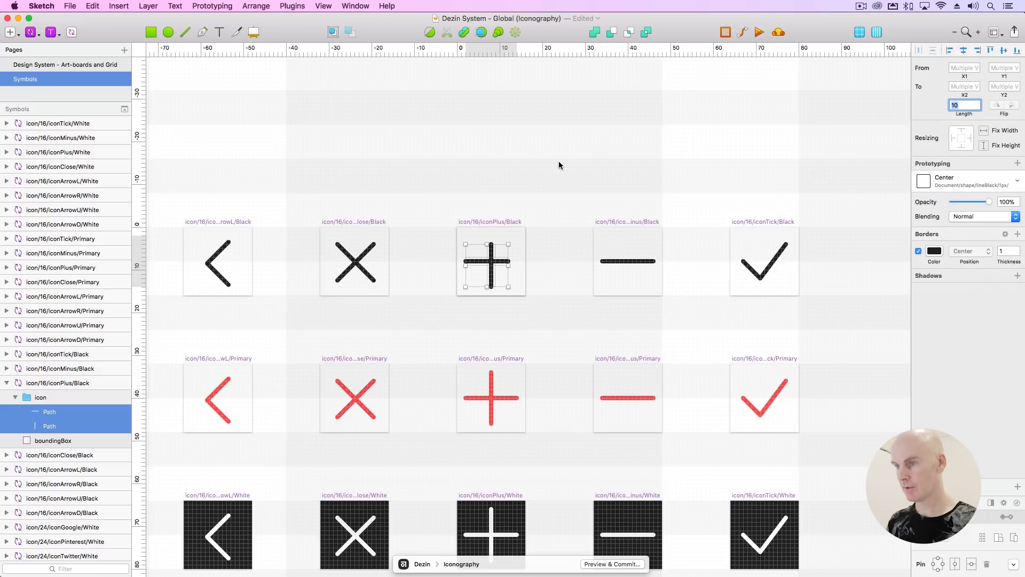
Centre the Black plus icon's vertical line vertically and its horizontal line horizontally within the symbol.
{"action": "left_click", "coordinate": [559, 162]}
{"action": "left_click", "coordinate": [491, 273], "text": "super"}
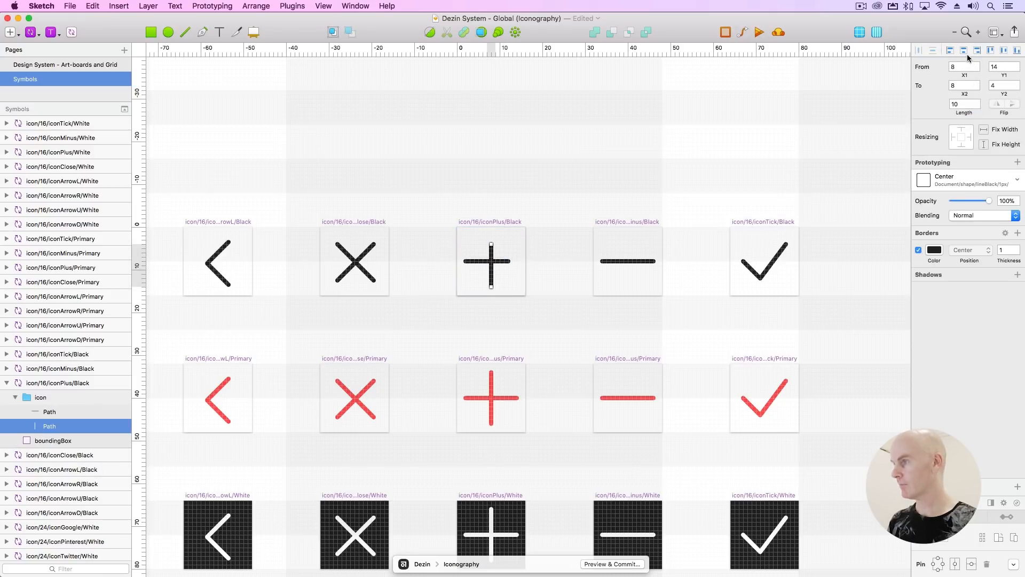
{"action": "left_click", "coordinate": [1004, 51]}
{"action": "left_click", "coordinate": [496, 263]}
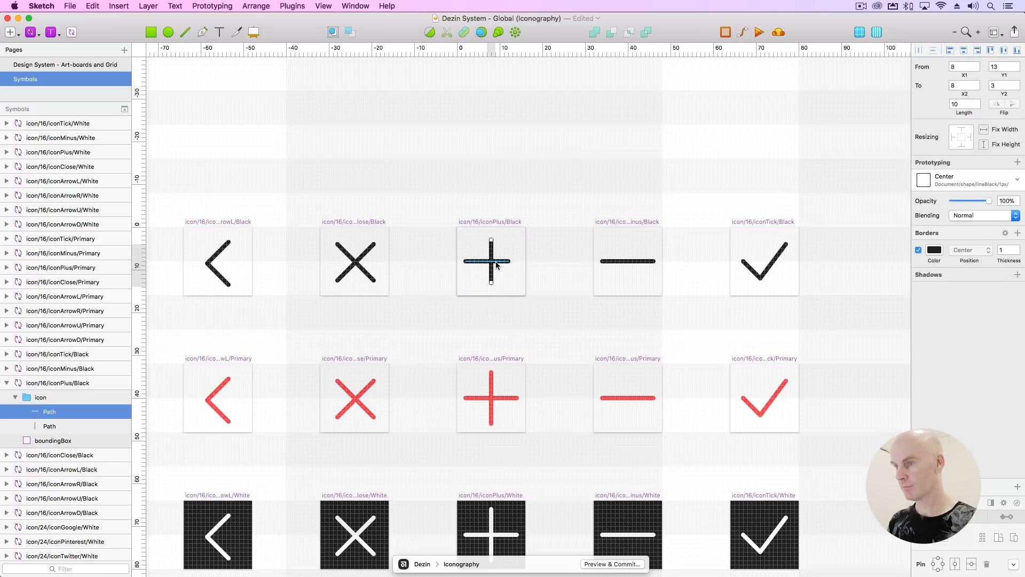
{"action": "left_click", "coordinate": [964, 49]}
{"action": "left_click", "coordinate": [556, 250]}
Set the length to 10 for the lines of the Primary and White plus icons and all three 16px minus icons.
{"action": "scroll", "coordinate": [556, 247], "scroll_direction": "down", "scroll_amount": 5}
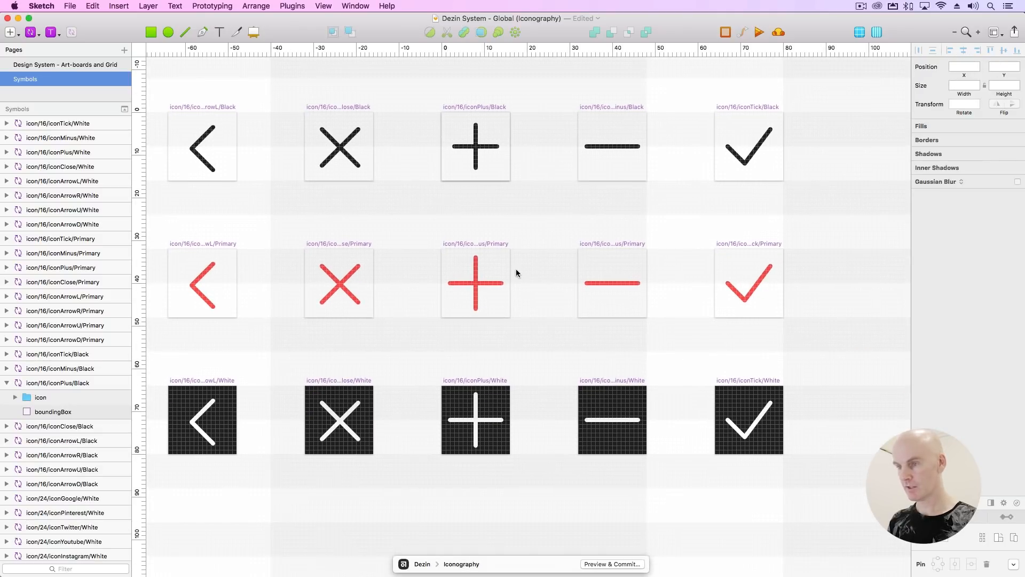
{"action": "left_click", "coordinate": [486, 283], "text": "super"}
{"action": "left_click", "coordinate": [476, 272], "text": "shift+super"}
{"action": "left_click", "coordinate": [496, 420], "text": "shift+super"}
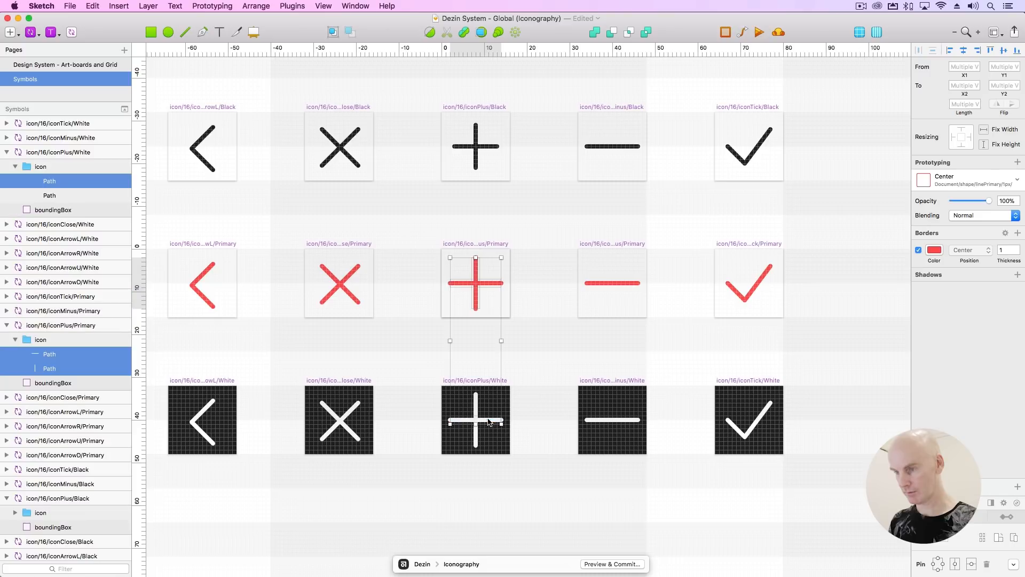
{"action": "left_click", "coordinate": [475, 434], "text": "shift+super"}
{"action": "left_click", "coordinate": [616, 146], "text": "shift+super"}
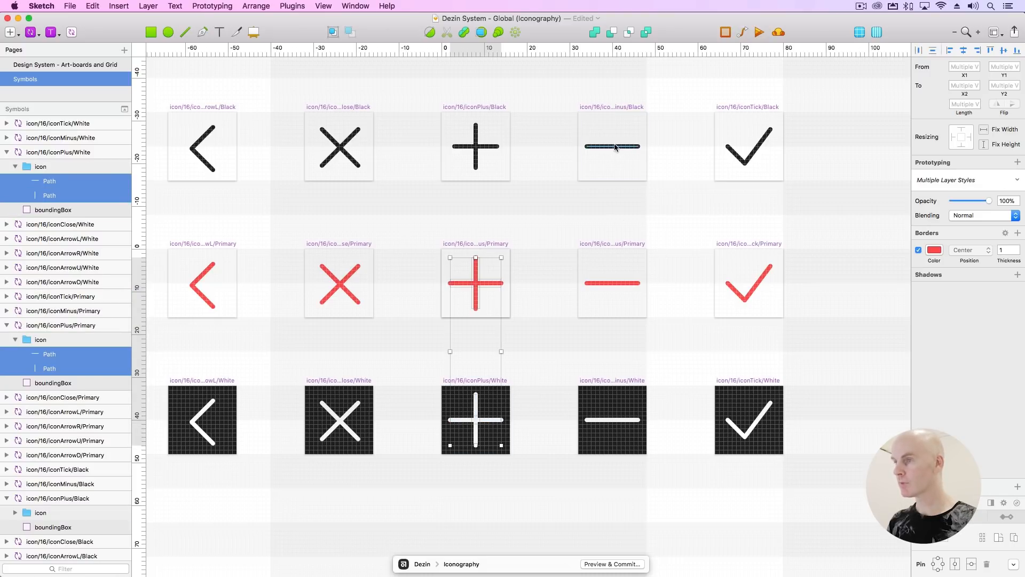
{"action": "left_click", "coordinate": [611, 283], "text": "shift+super"}
{"action": "left_click", "coordinate": [614, 419], "text": "shift+super"}
{"action": "left_click", "coordinate": [614, 419], "text": "shift+super"}
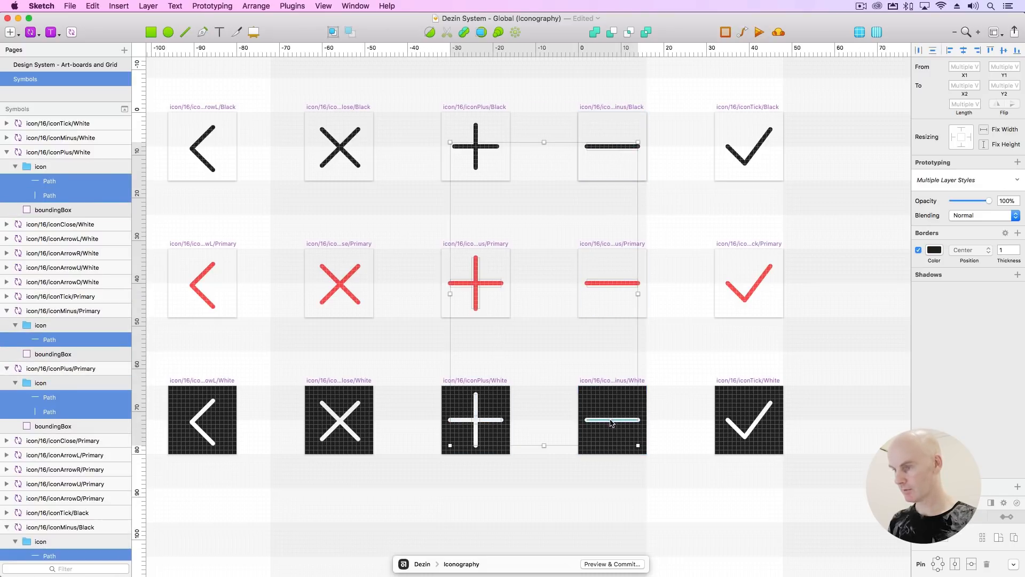
{"action": "type", "text": "10"}
{"action": "key", "text": "Return"}
{"action": "left_click", "coordinate": [583, 318]}
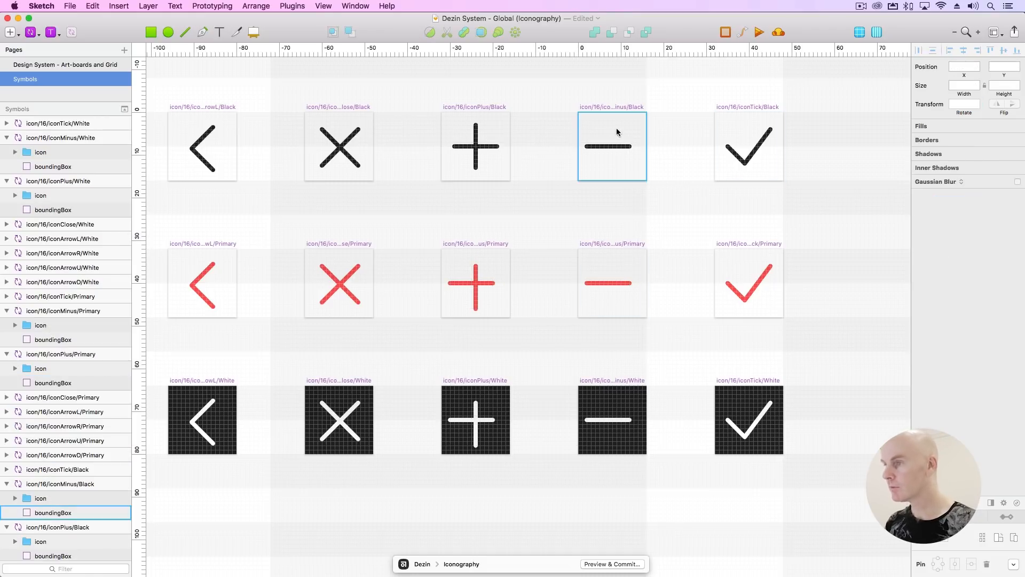
Centre the line horizontally within each of the Black, Primary and White 16px minus symbols.
{"action": "left_click", "coordinate": [608, 150], "text": "super"}
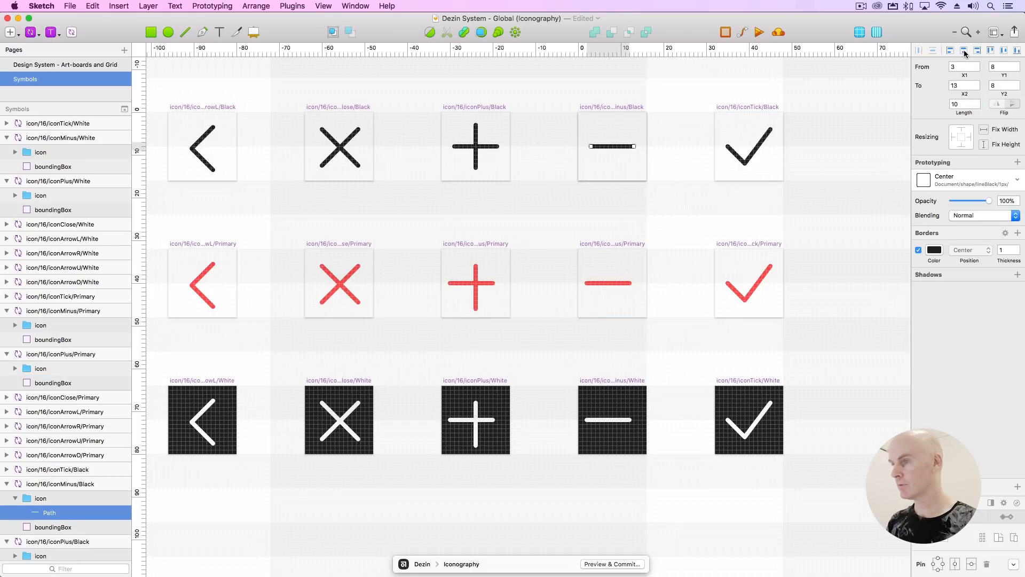
{"action": "left_click", "coordinate": [628, 284], "text": "super"}
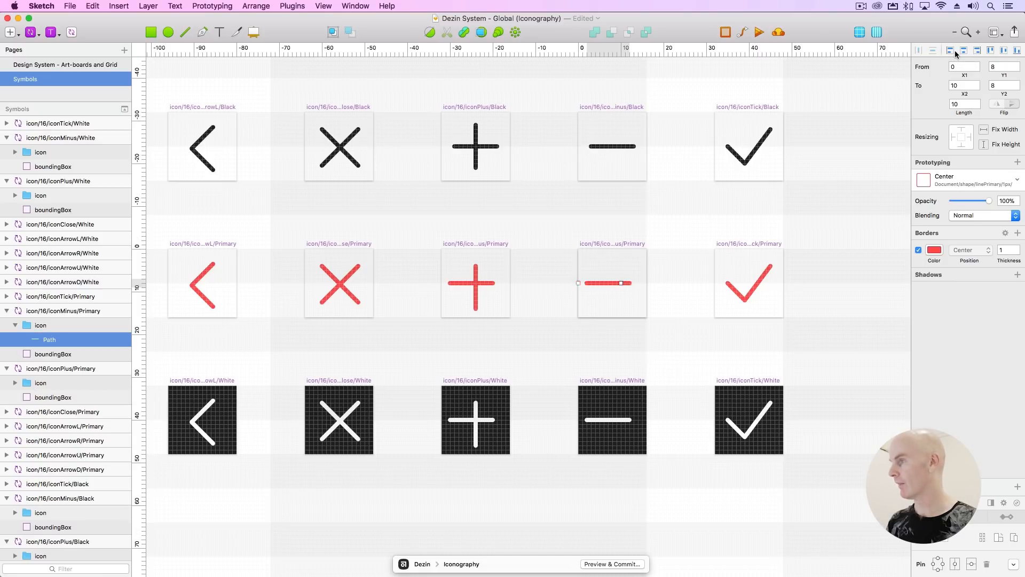
{"action": "left_click", "coordinate": [628, 419], "text": "super"}
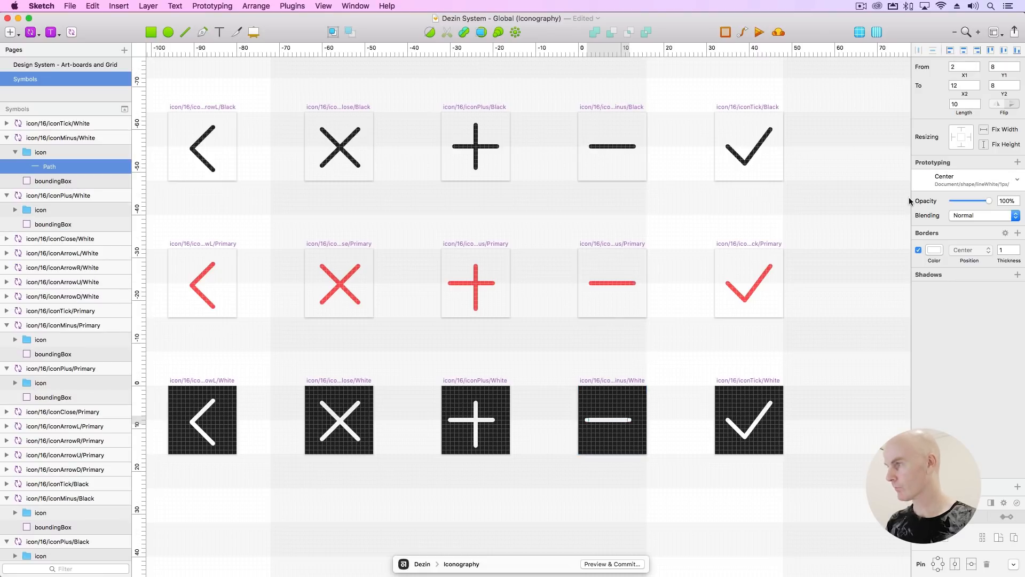
{"action": "left_click", "coordinate": [963, 49]}
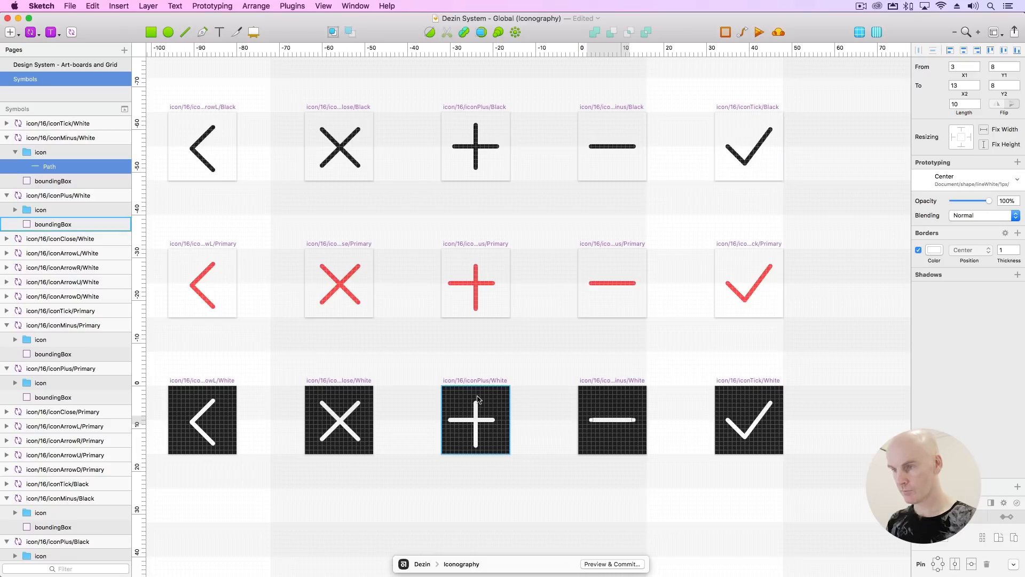
Centre the vertical lines vertically and horizontal lines horizontally within the Primary and White 16px plus symbols.
{"action": "left_click", "coordinate": [479, 272], "text": "super"}
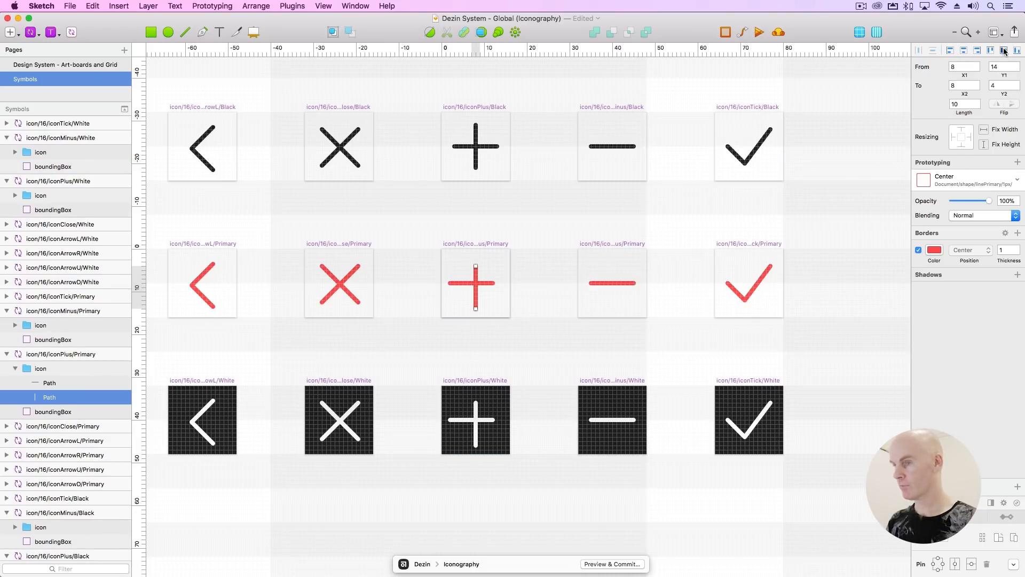
{"action": "left_click", "coordinate": [486, 283], "text": "super"}
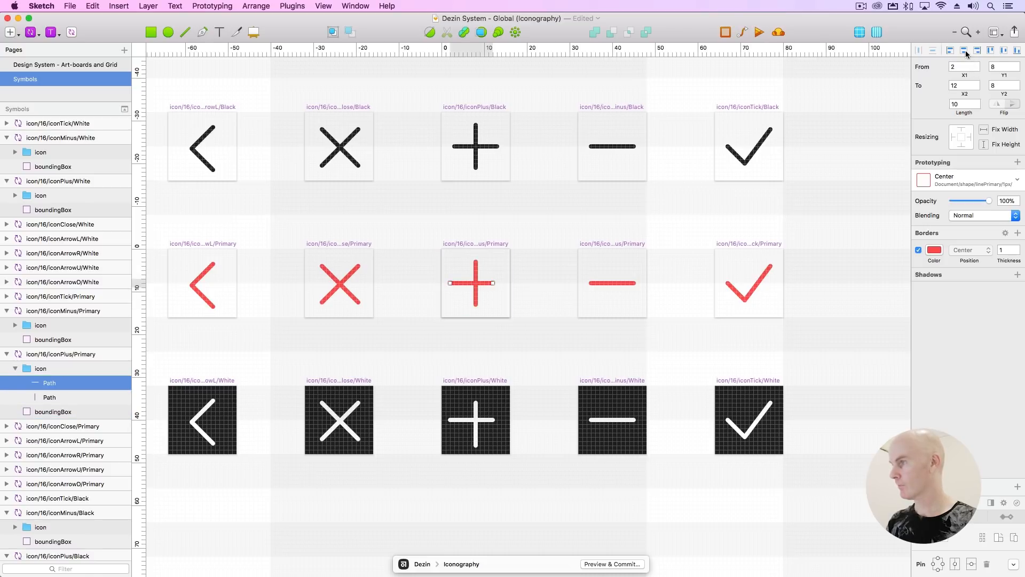
{"action": "left_click", "coordinate": [465, 420], "text": "super"}
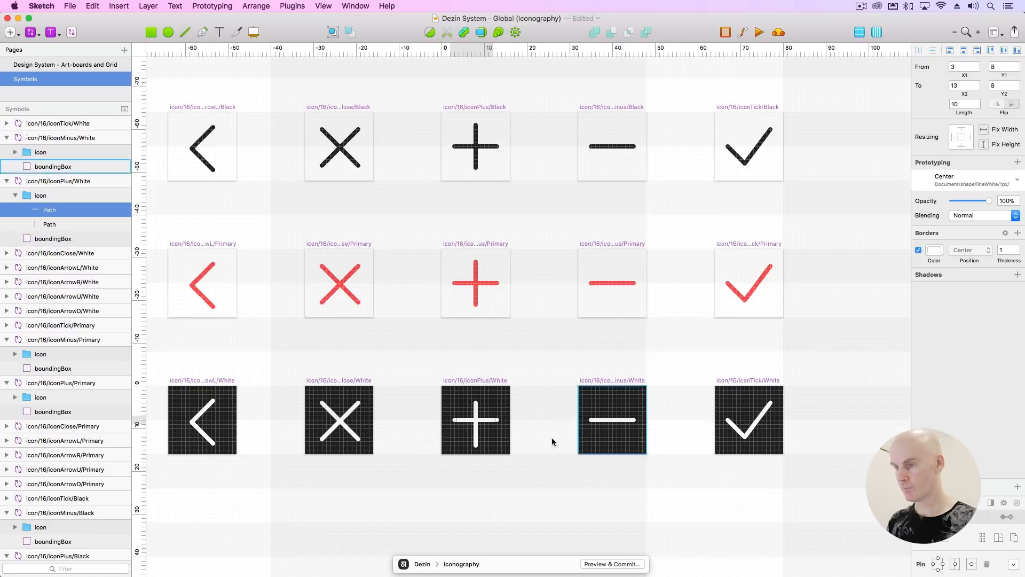
{"action": "left_click", "coordinate": [476, 437], "text": "super"}
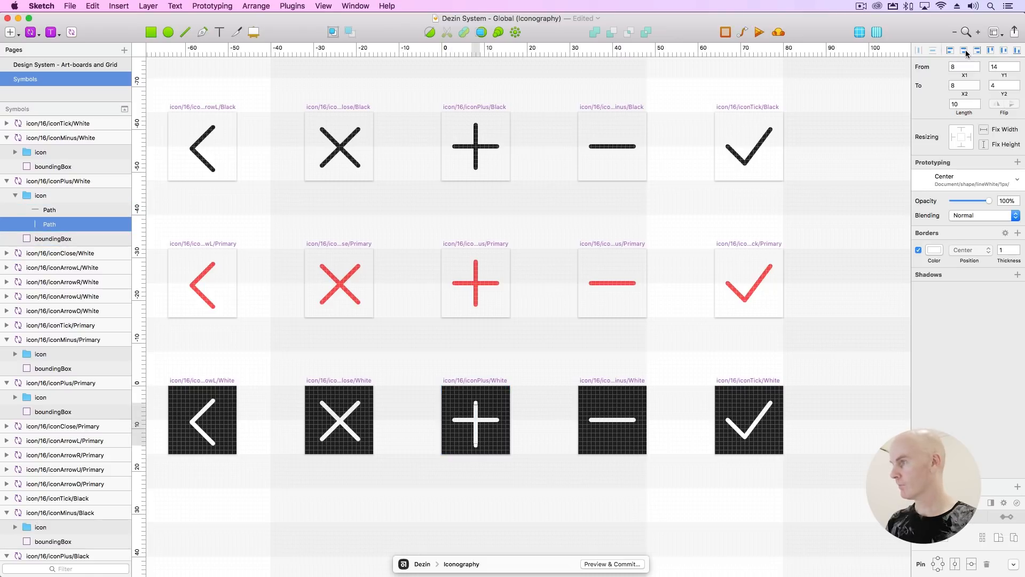
{"action": "left_click", "coordinate": [609, 483]}
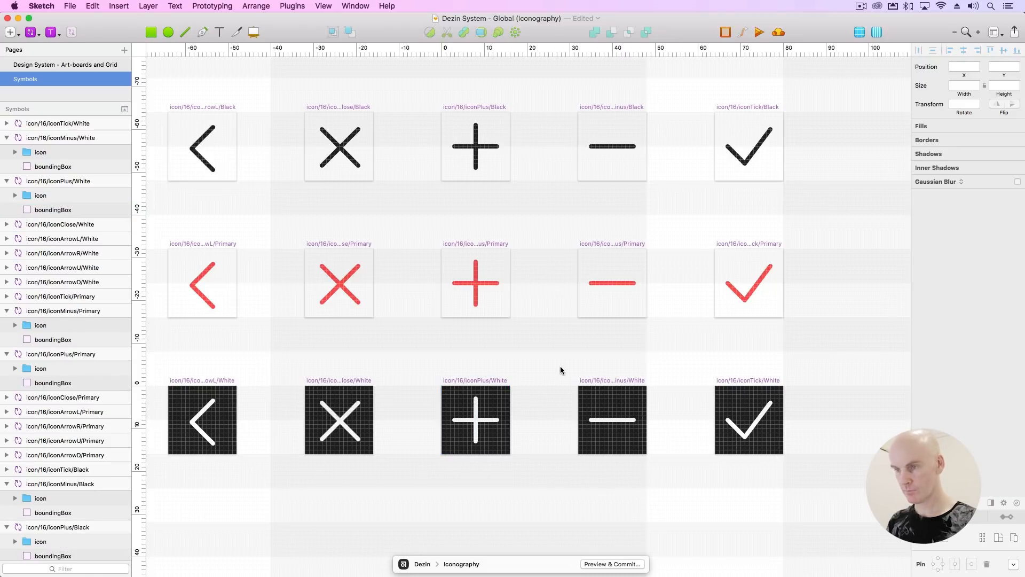
Try placing an instance of the icon/16/iconArrowD/Primary symbol beside the 16px Black row, and delete it.
{"action": "key", "text": "super+0"}
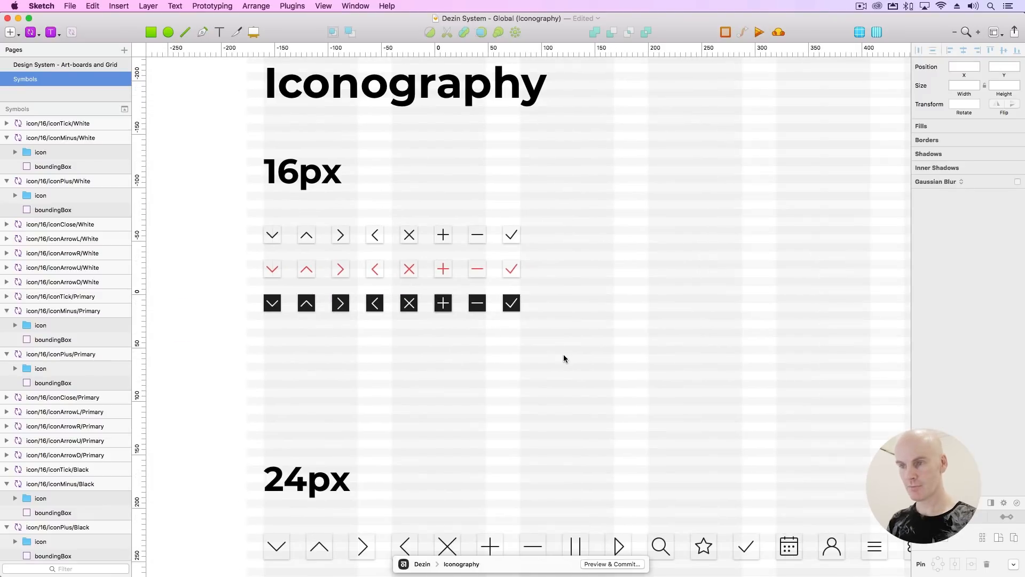
{"action": "left_click", "coordinate": [271, 230]}
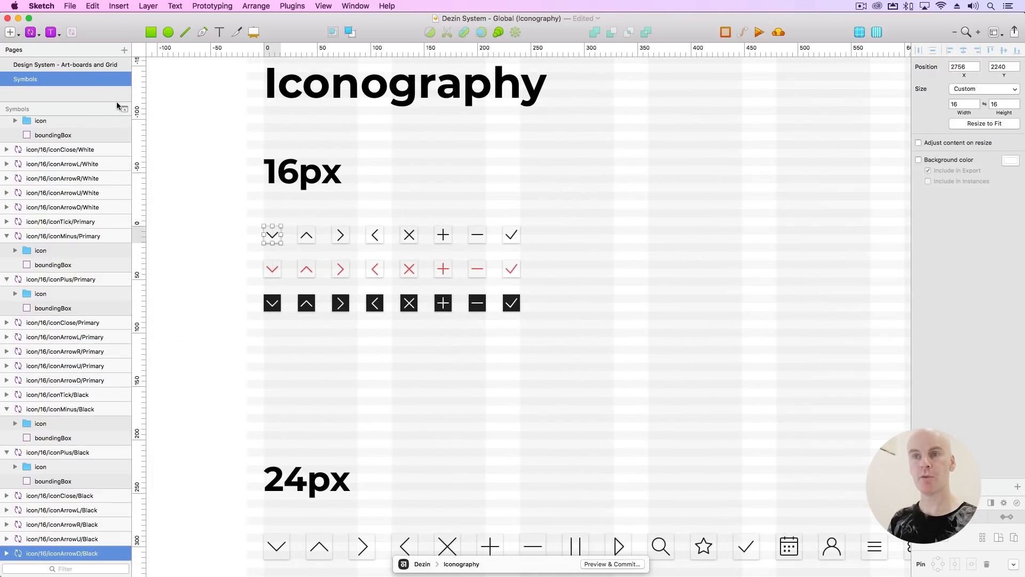
{"action": "left_click", "coordinate": [28, 33]}
{"action": "mouse_move", "coordinate": [45, 49]}
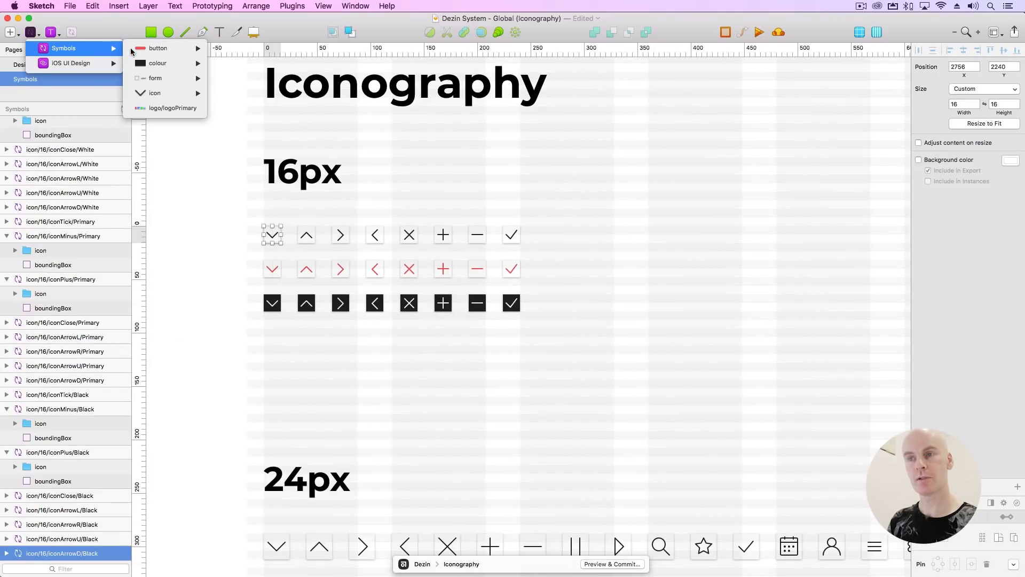
{"action": "mouse_move", "coordinate": [129, 93]}
{"action": "mouse_move", "coordinate": [249, 100]}
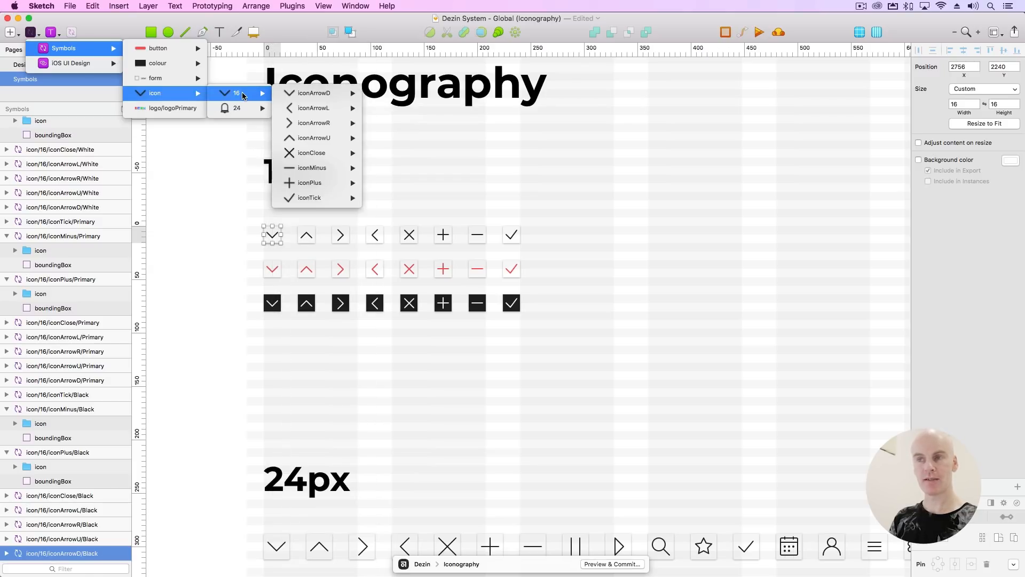
{"action": "mouse_move", "coordinate": [311, 96]}
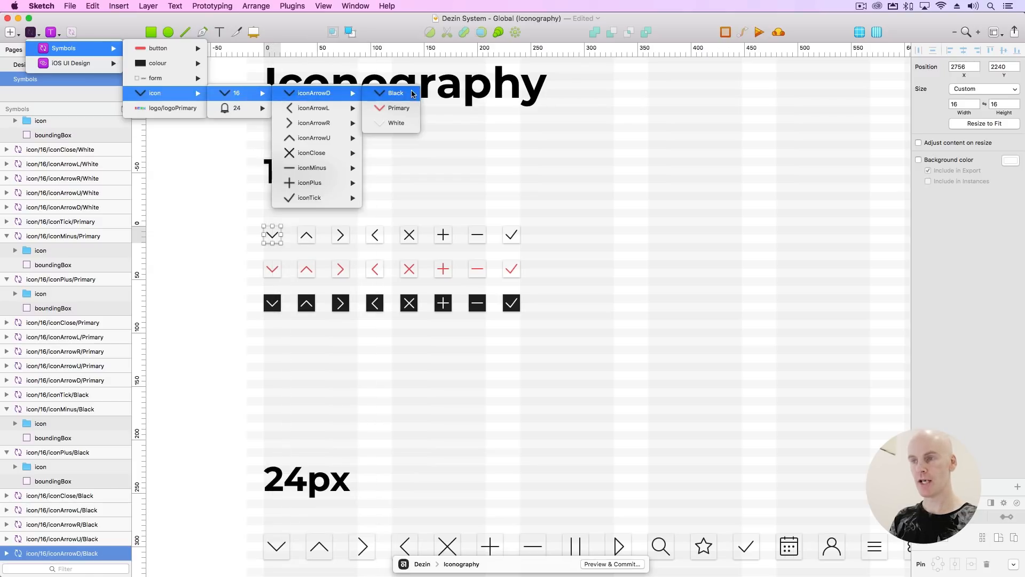
{"action": "left_click", "coordinate": [398, 108]}
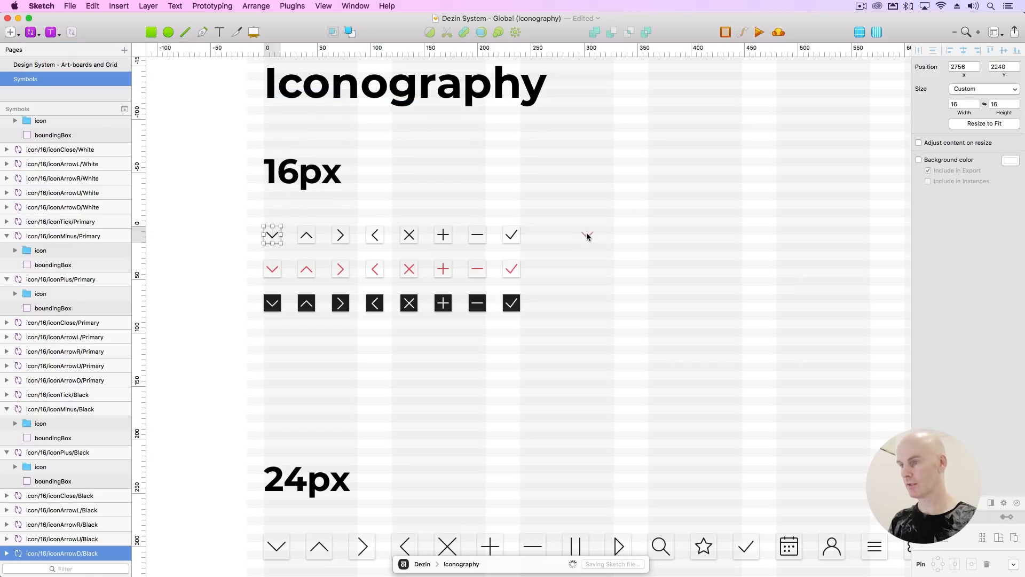
{"action": "left_click", "coordinate": [587, 235]}
{"action": "key", "text": "Delete"}
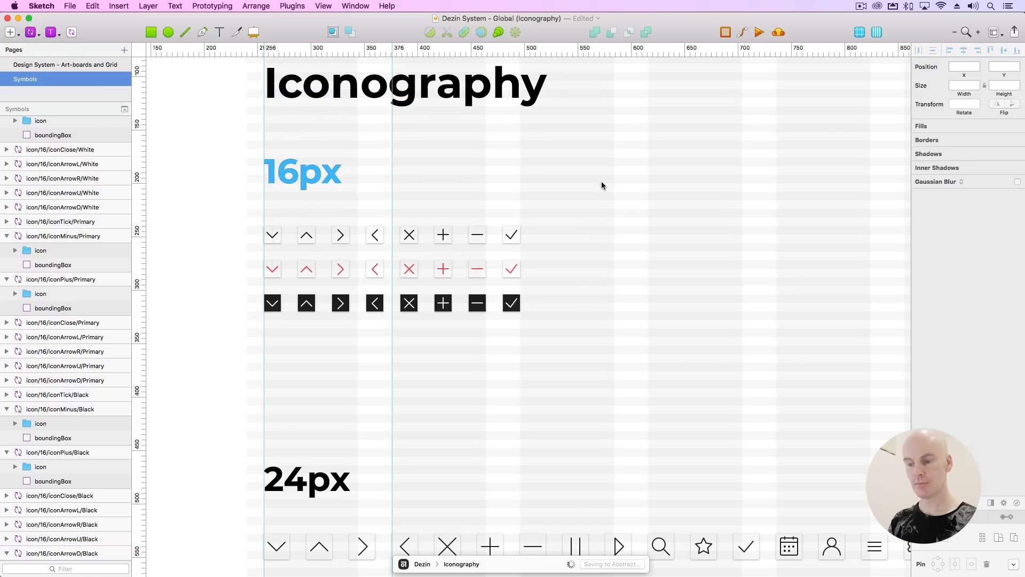
{"action": "left_click", "coordinate": [603, 183]}
{"action": "left_click", "coordinate": [187, 141]}
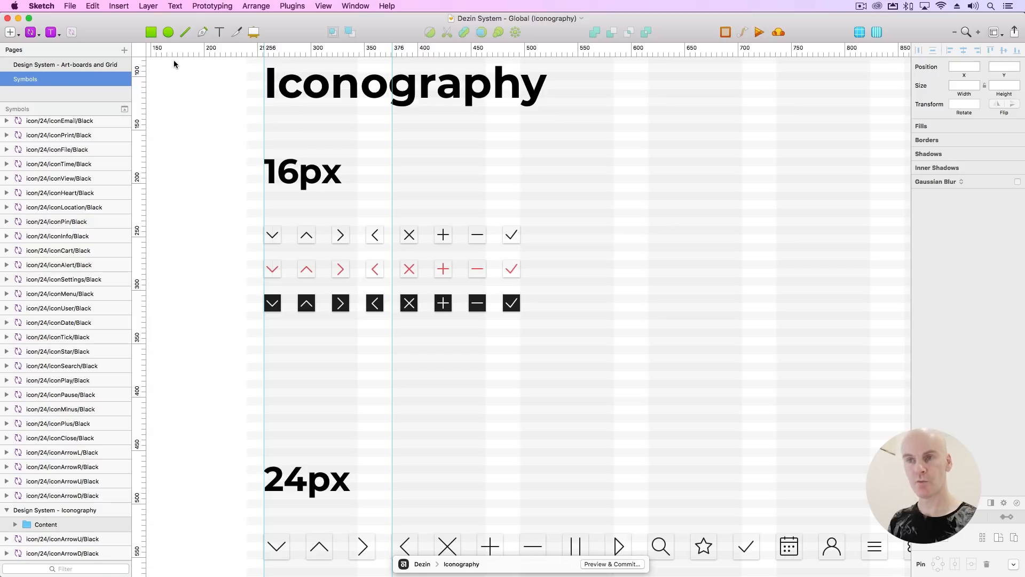
Delete the four text inputs, the radio option and the Submit button from the Desktop 1920px artboard on the Art-boards and Grid page.
{"action": "left_click", "coordinate": [57, 64]}
{"action": "key", "text": "super+minus"}
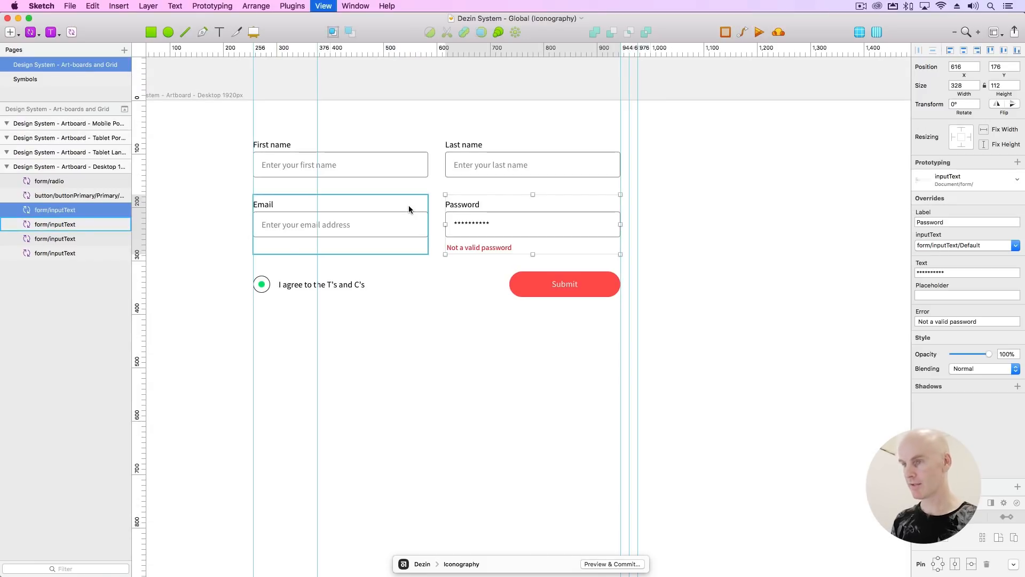
{"action": "scroll", "coordinate": [414, 178], "scroll_direction": "down", "scroll_amount": 1}
{"action": "left_click", "coordinate": [438, 211]}
{"action": "left_click", "coordinate": [511, 213], "text": "shift"}
{"action": "left_click", "coordinate": [512, 241], "text": "shift"}
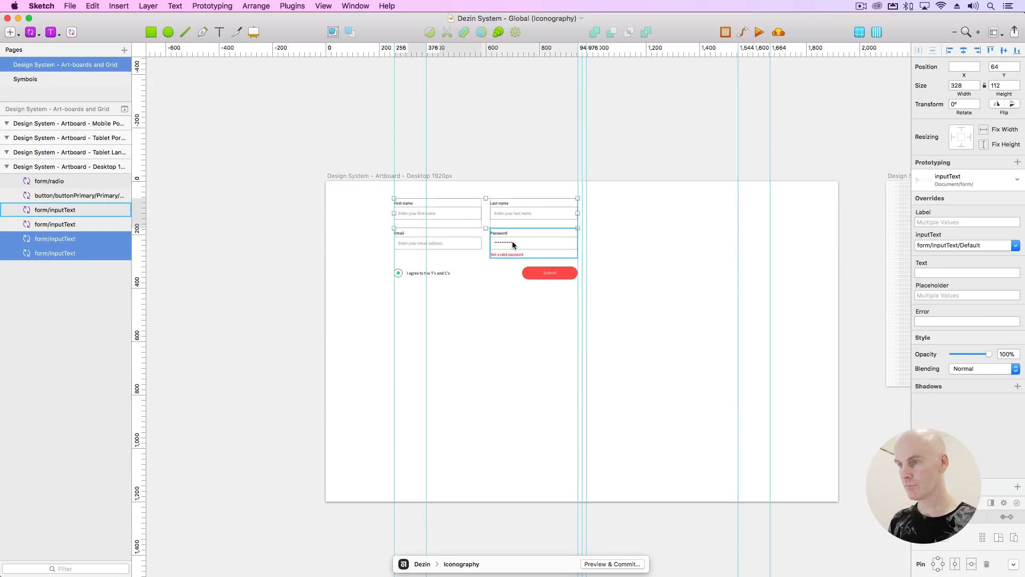
{"action": "left_click", "coordinate": [441, 245], "text": "shift"}
{"action": "left_click", "coordinate": [449, 271], "text": "shift"}
{"action": "left_click", "coordinate": [532, 276], "text": "shift"}
{"action": "key", "text": "BackSpace"}
{"action": "key", "text": "super+plus"}
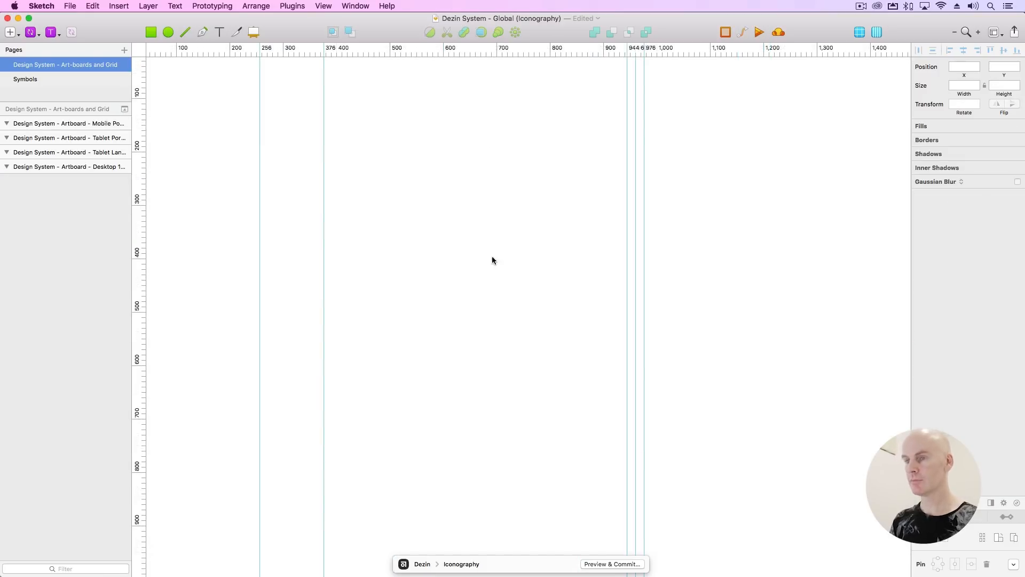
Show both the square grid and the column layout on the Desktop 1920px artboard.
{"action": "key", "text": "super+plus"}
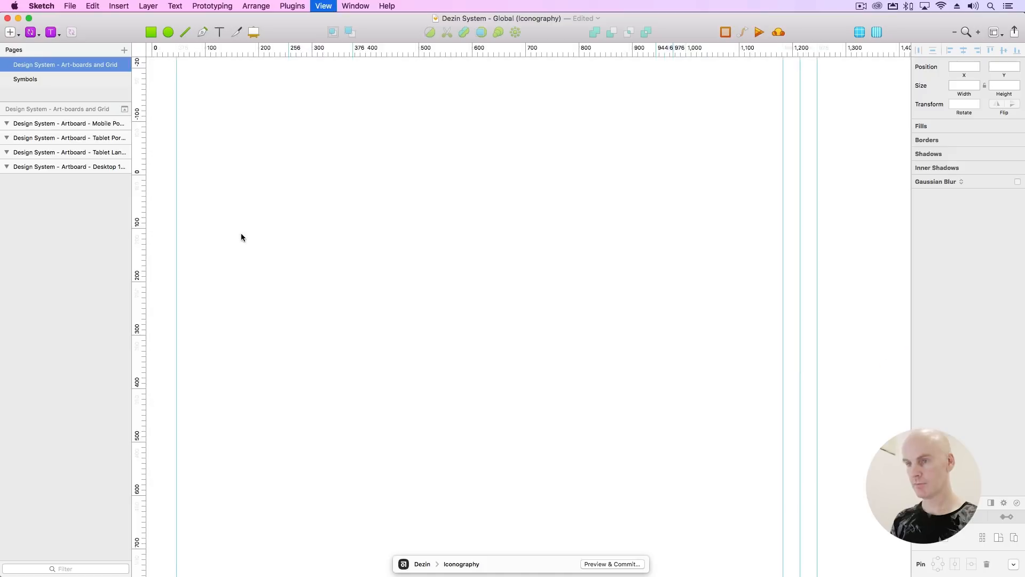
{"action": "key", "text": "ctrl+g"}
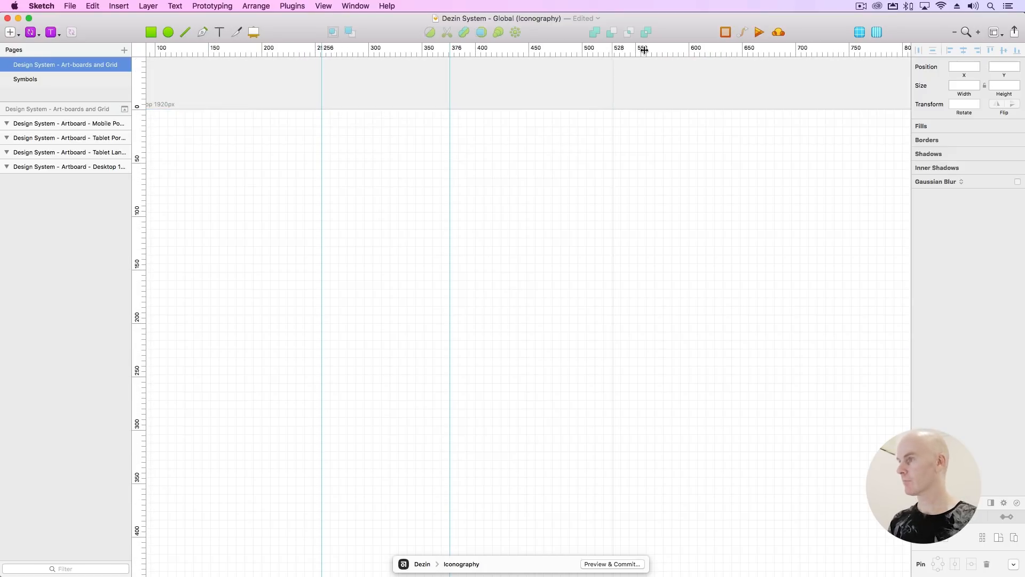
{"action": "left_click", "coordinate": [878, 31]}
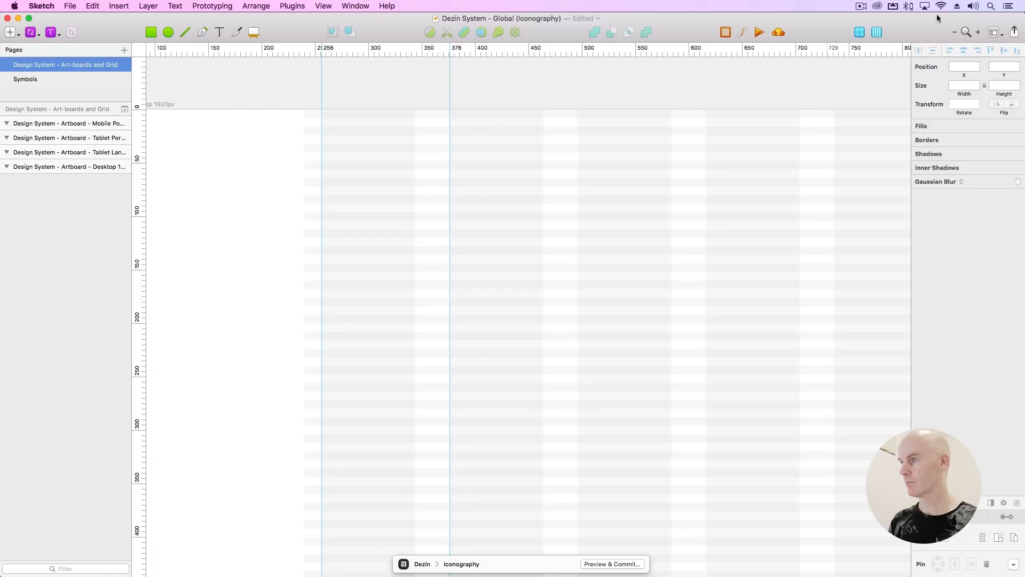
{"action": "left_click", "coordinate": [864, 30]}
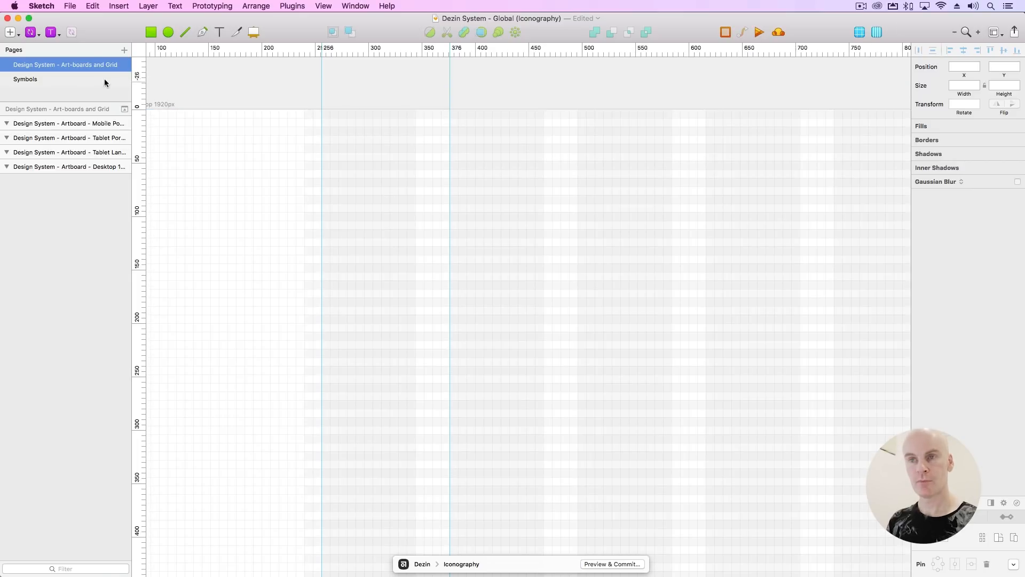
Insert an instance of the icon/24/iconAlert/Black symbol on the Desktop artboard at X 256, Y 64.
{"action": "left_click", "coordinate": [31, 32]}
{"action": "mouse_move", "coordinate": [62, 48]}
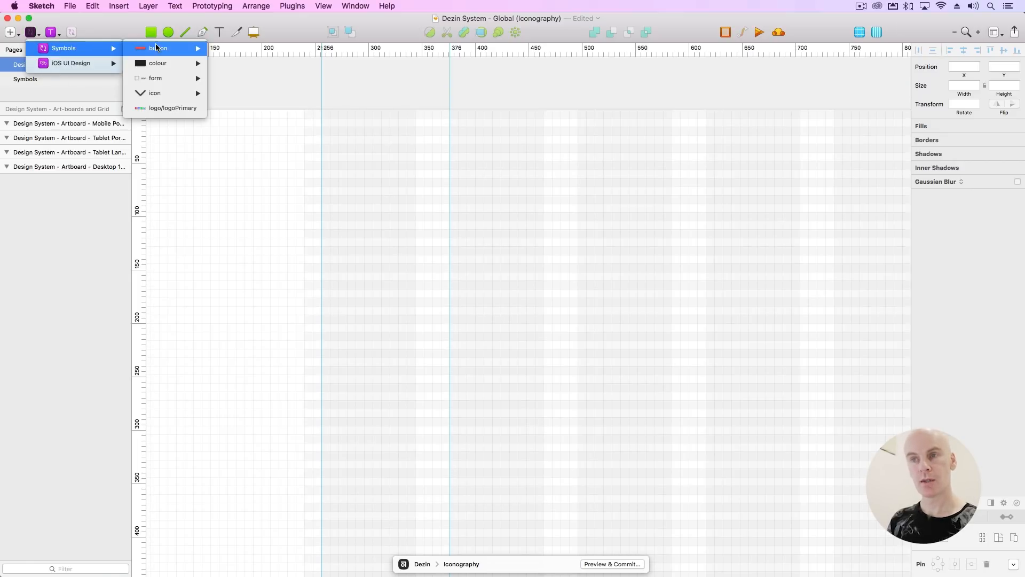
{"action": "mouse_move", "coordinate": [156, 94]}
{"action": "mouse_move", "coordinate": [250, 108]}
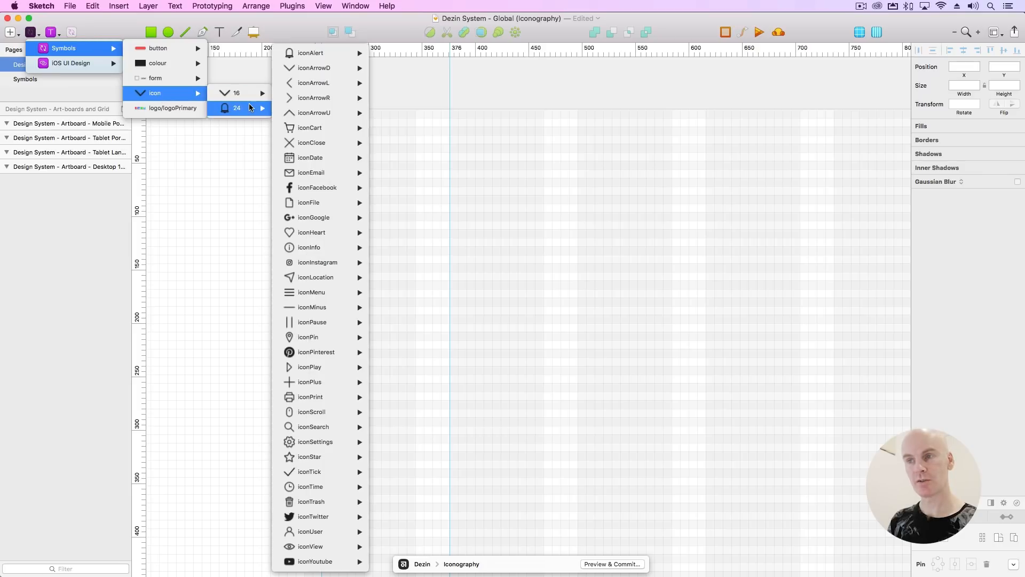
{"action": "mouse_move", "coordinate": [310, 53]}
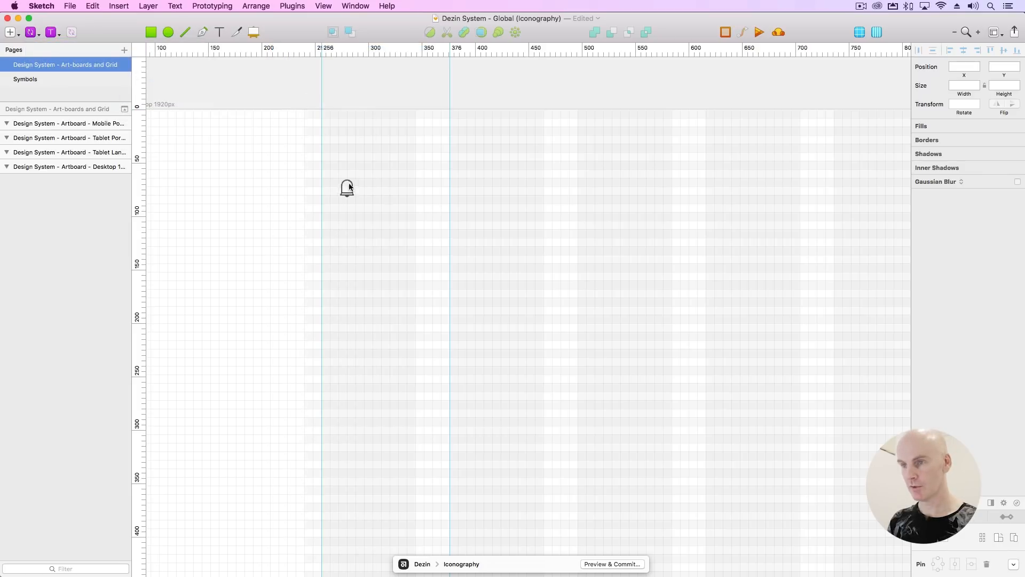
{"action": "left_click", "coordinate": [344, 187]}
{"action": "mouse_move", "coordinate": [343, 187]}
{"action": "left_mouse_down"}
{"action": "mouse_move", "coordinate": [333, 187]}
{"action": "mouse_move", "coordinate": [344, 194]}
{"action": "left_mouse_up"}
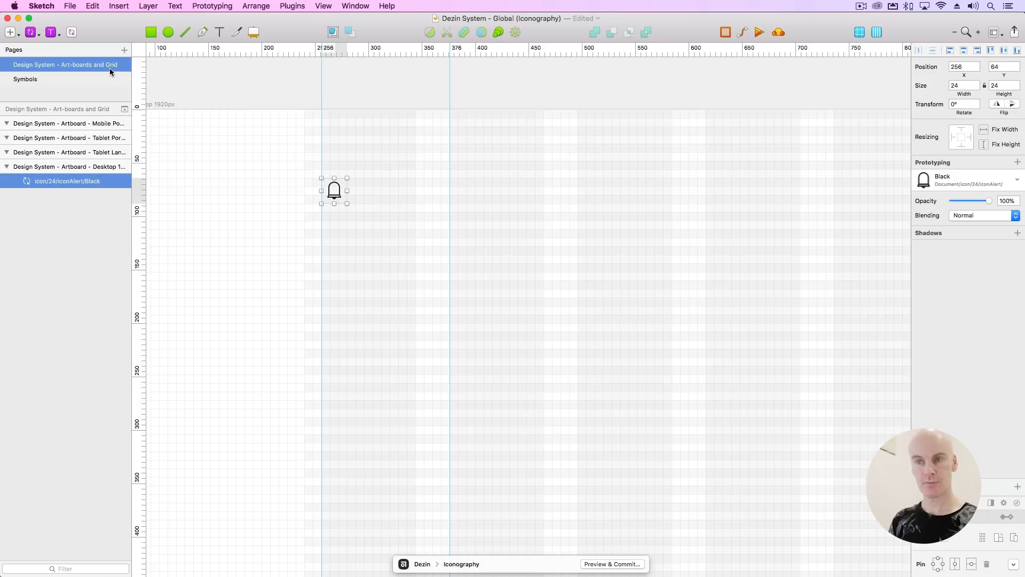
Swap the alert icon instance to its Primary variant and then to its White variant.
{"action": "left_click", "coordinate": [944, 186]}
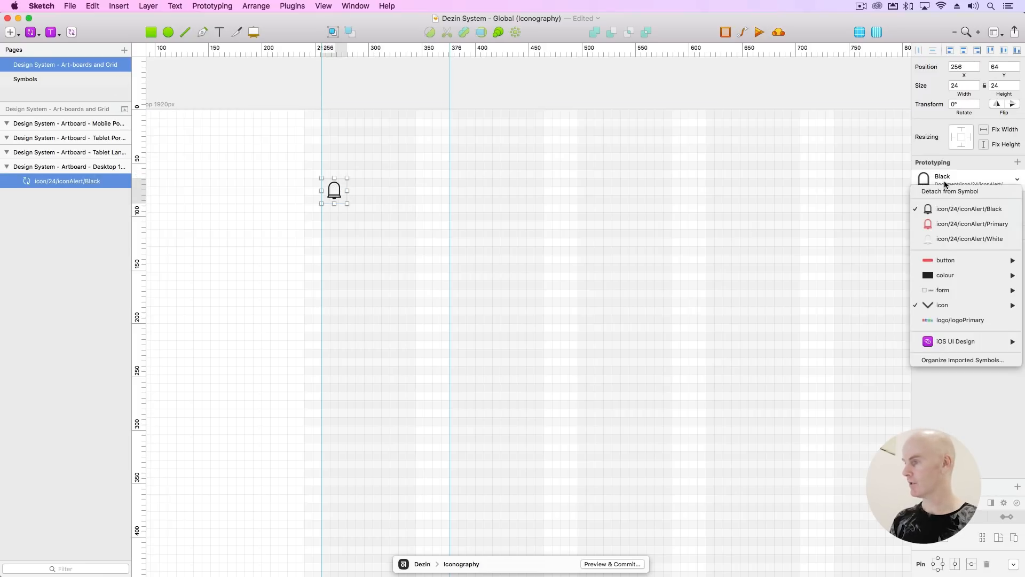
{"action": "left_click", "coordinate": [961, 221]}
{"action": "left_click", "coordinate": [956, 179]}
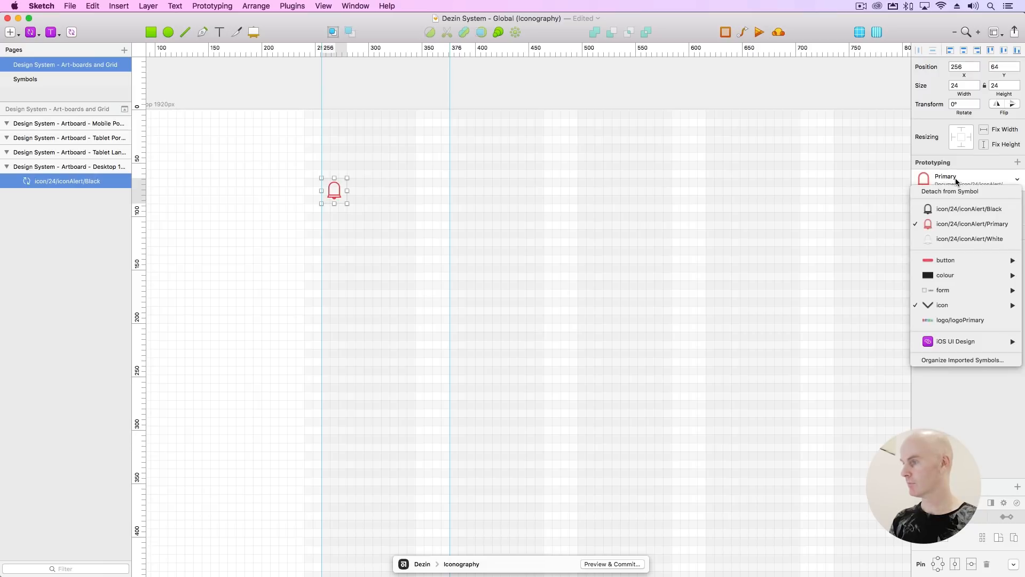
{"action": "left_click", "coordinate": [950, 233]}
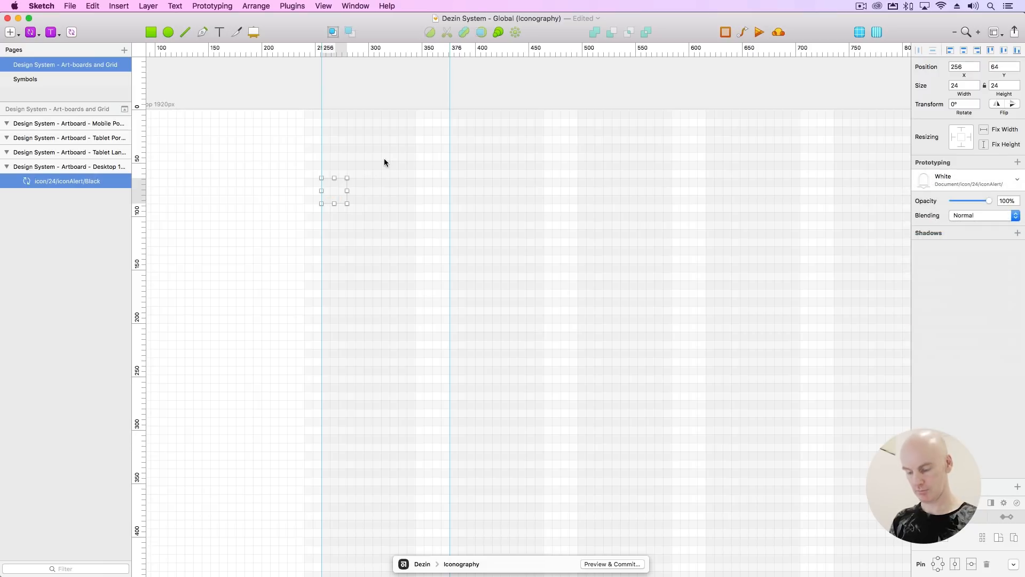
Draw a rectangle around the alert icon, style it colourBlack, send it behind the icon and resize it to 56 by 56.
{"action": "key", "text": "r"}
{"action": "left_click_drag", "start_coordinate": [304, 160], "coordinate": [390, 238]}
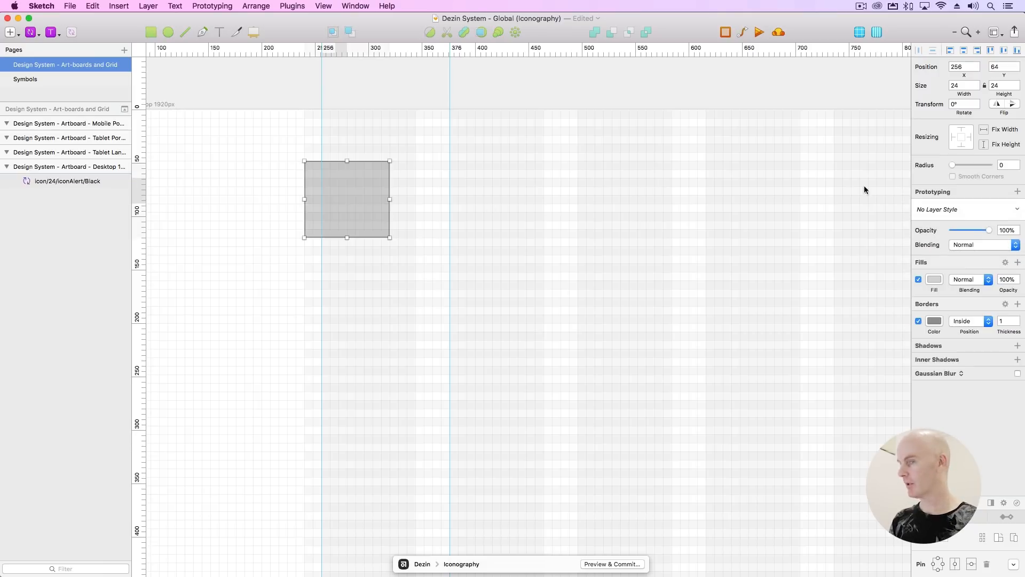
{"action": "left_click", "coordinate": [947, 209]}
{"action": "mouse_move", "coordinate": [945, 224]}
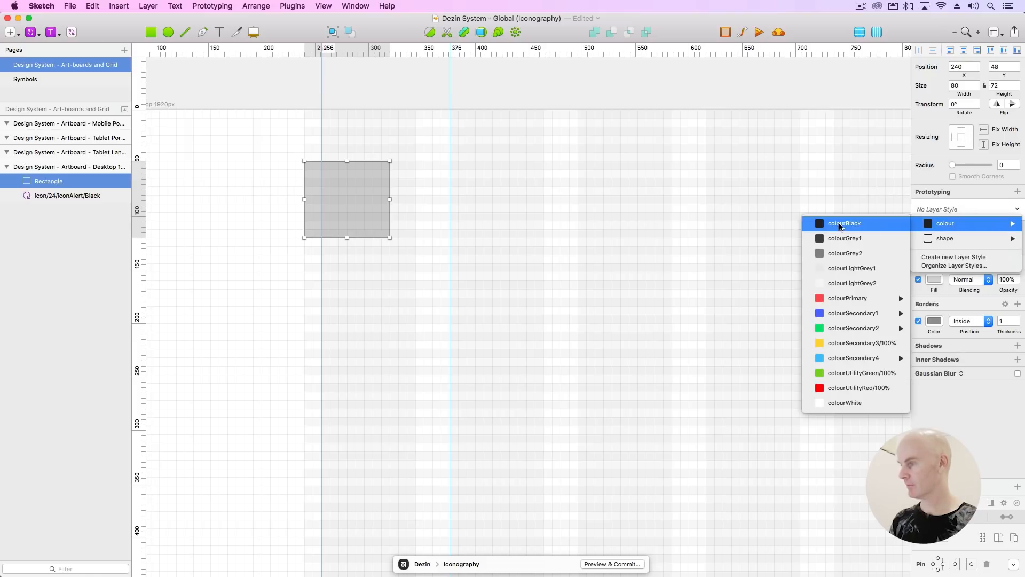
{"action": "left_click", "coordinate": [839, 225]}
{"action": "key", "text": "super+alt+Down"}
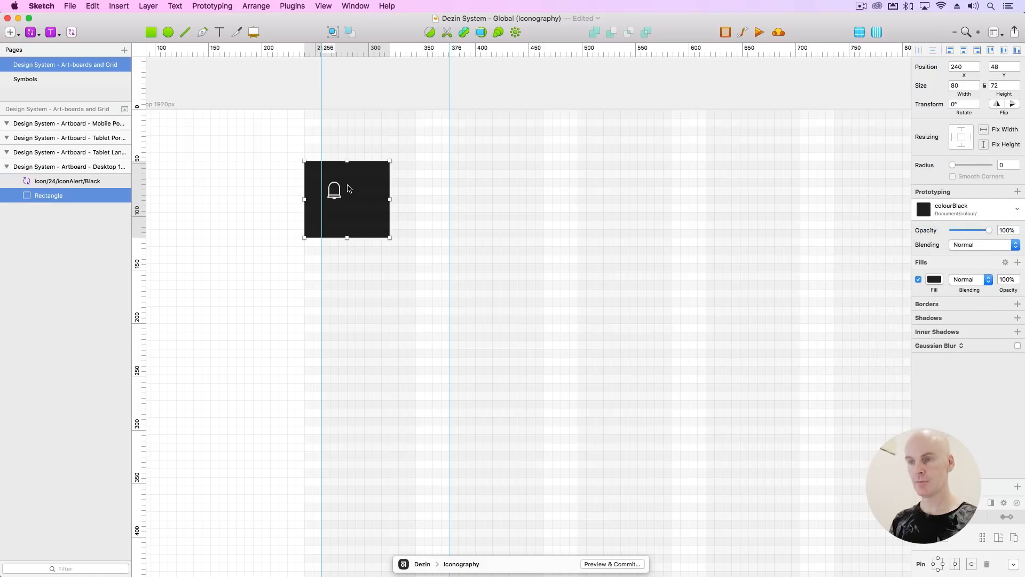
{"action": "left_click_drag", "start_coordinate": [390, 238], "coordinate": [367, 222]}
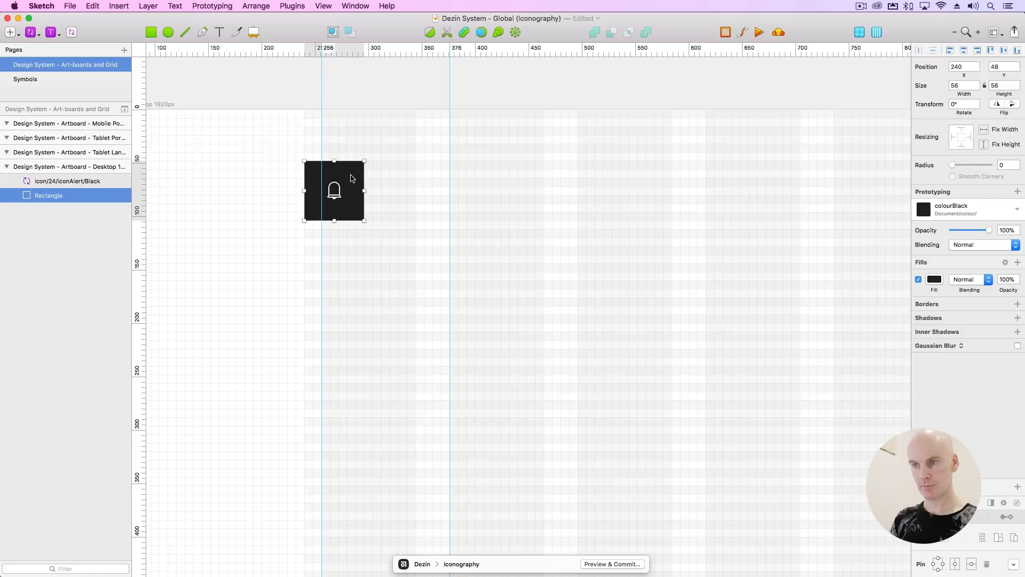
Insert an instance of the form/select symbol beside the black square at X 344, Y 40.
{"action": "left_click", "coordinate": [388, 244]}
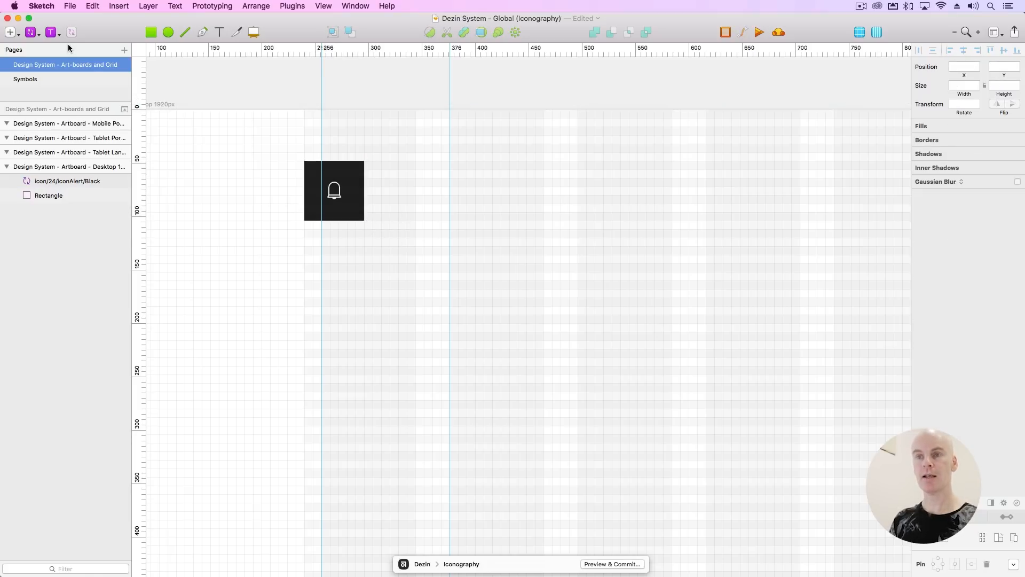
{"action": "left_click", "coordinate": [31, 32]}
{"action": "mouse_move", "coordinate": [130, 48]}
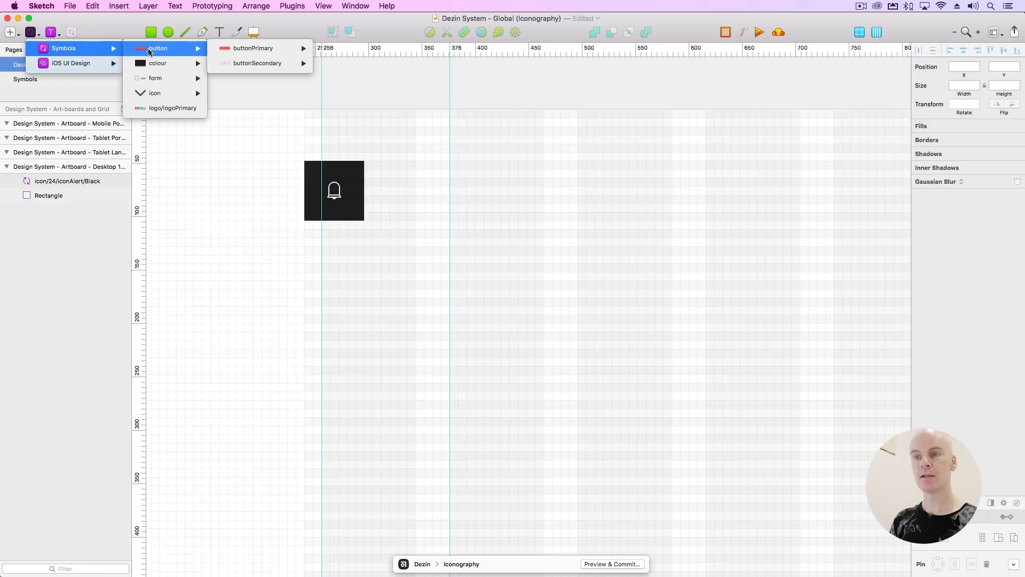
{"action": "mouse_move", "coordinate": [190, 78]}
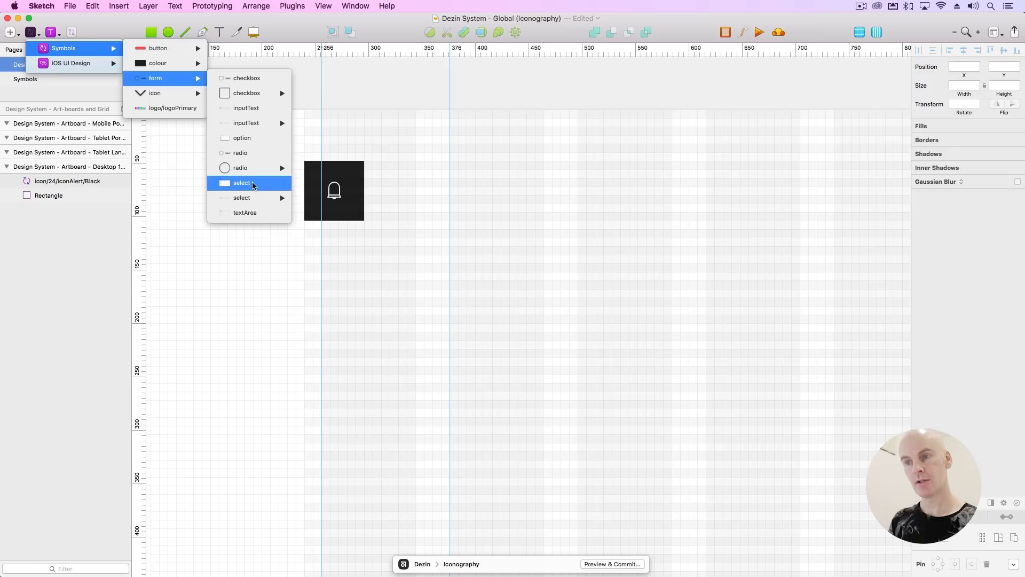
{"action": "mouse_move", "coordinate": [246, 199]}
{"action": "left_click", "coordinate": [325, 213]}
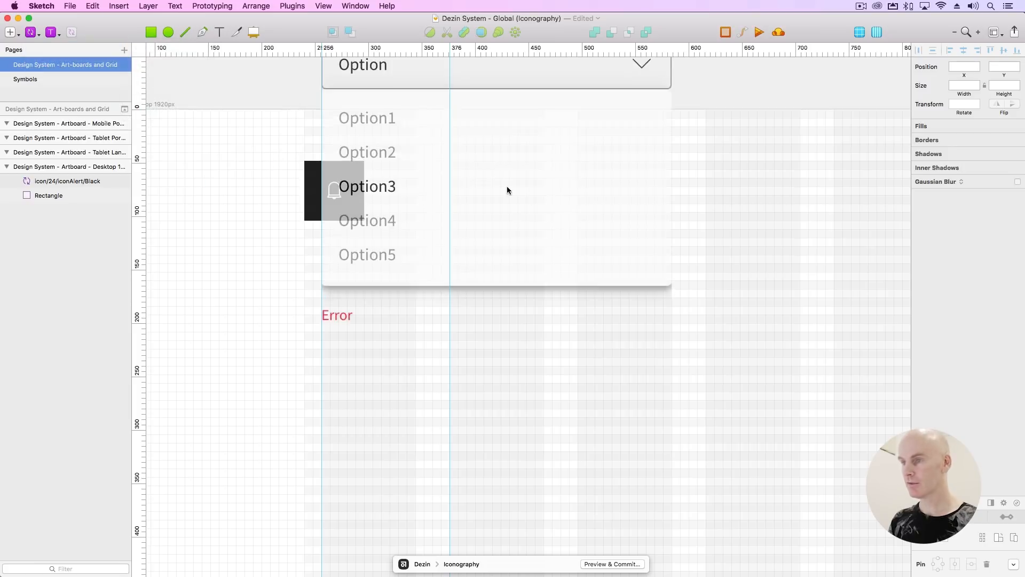
{"action": "left_click", "coordinate": [590, 318]}
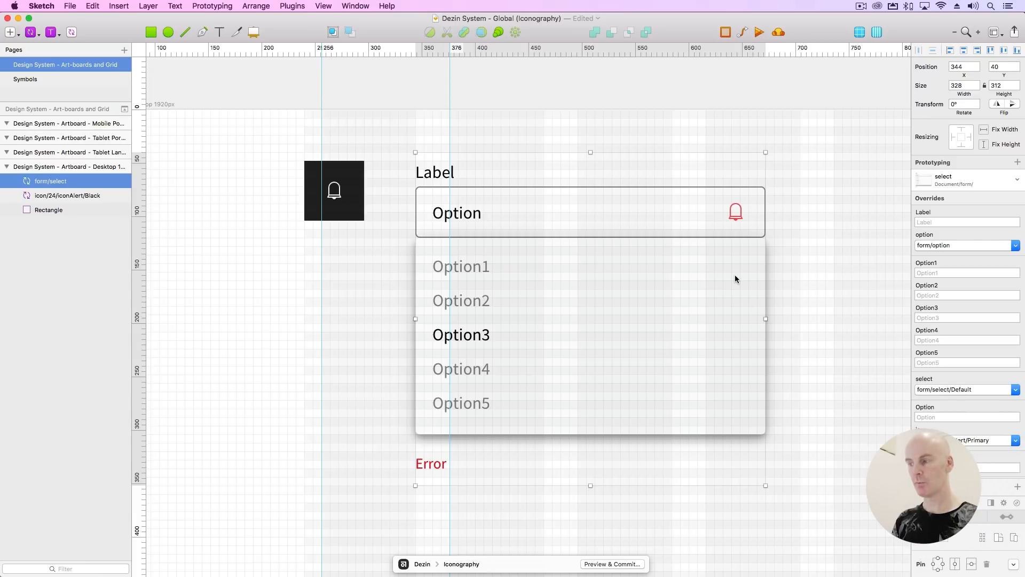
Override the select field's icon with icon/24/iconFacebook/Black and browse the remaining 24px icon overrides.
{"action": "left_click", "coordinate": [946, 439]}
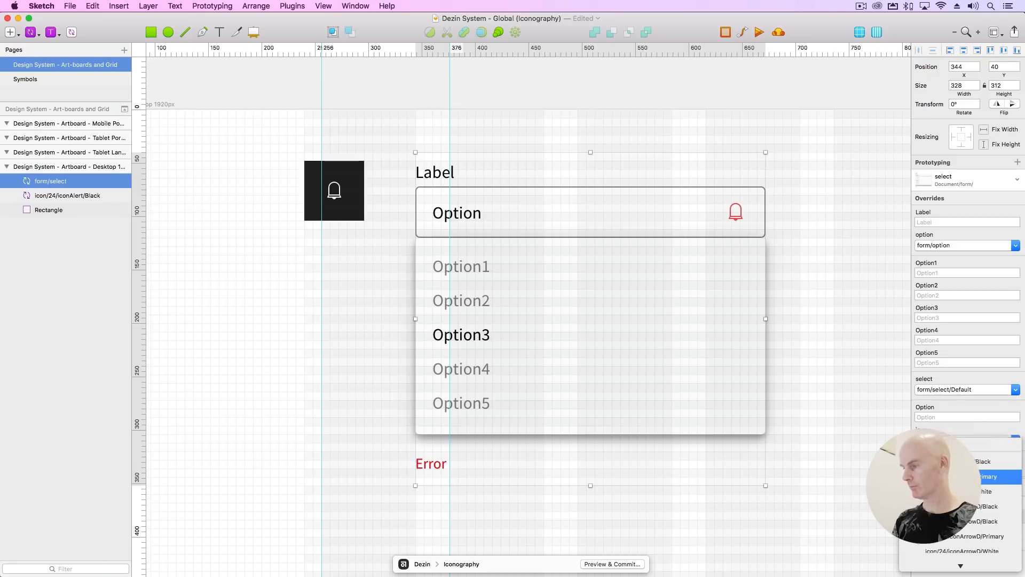
{"action": "scroll", "coordinate": [993, 475], "scroll_direction": "down", "scroll_amount": 5}
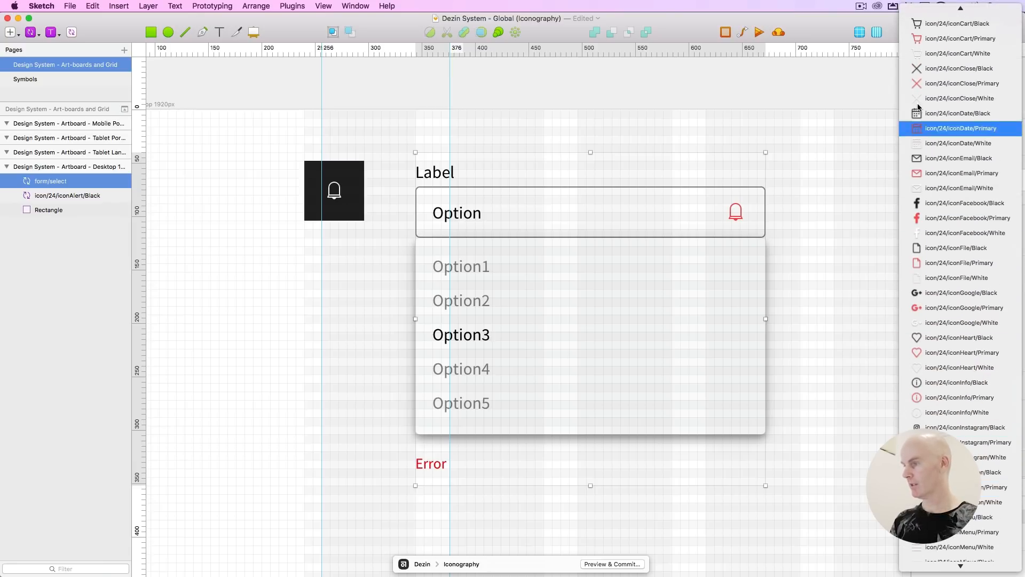
{"action": "left_click", "coordinate": [963, 206]}
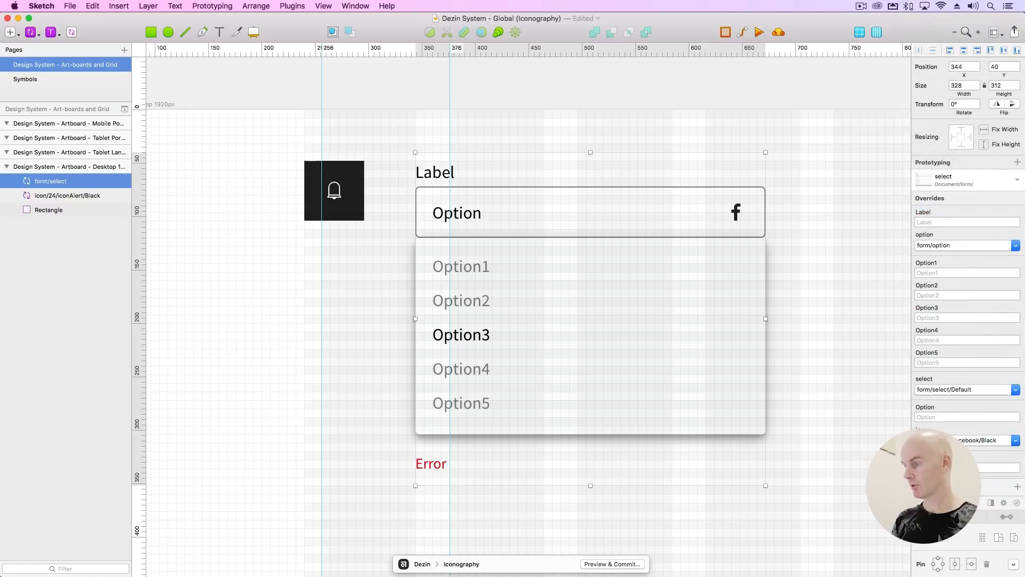
{"action": "left_click", "coordinate": [962, 441]}
{"action": "scroll", "coordinate": [956, 425], "scroll_direction": "down", "scroll_amount": 10}
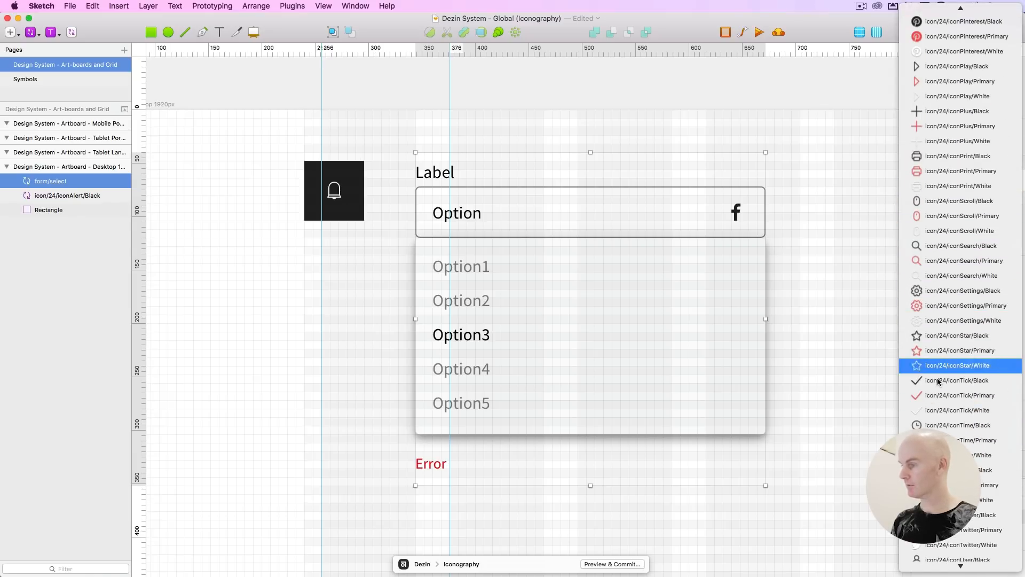
{"action": "left_click", "coordinate": [959, 395]}
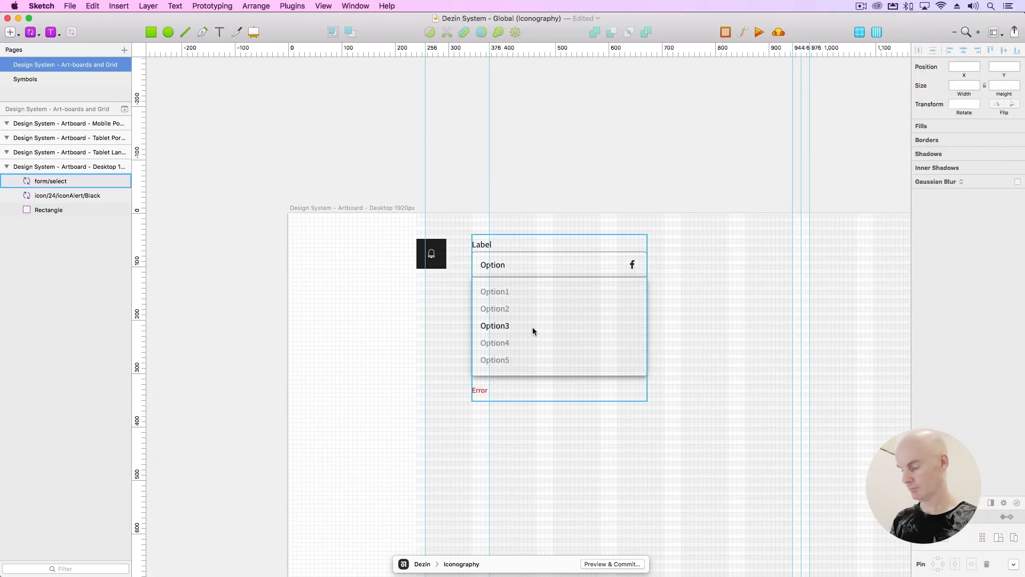
Delete the select instance, the alert icon and the black rectangle from the Desktop artboard.
{"action": "left_click", "coordinate": [533, 327]}
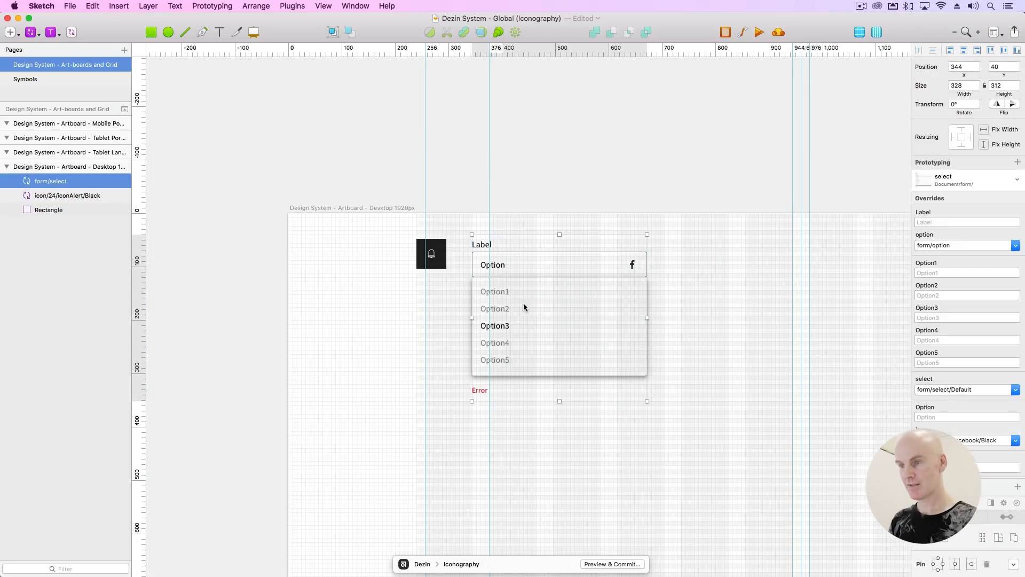
{"action": "key", "text": "Delete"}
{"action": "left_click", "coordinate": [436, 242]}
{"action": "key", "text": "Delete"}
{"action": "left_click", "coordinate": [434, 247]}
{"action": "key", "text": "Delete"}
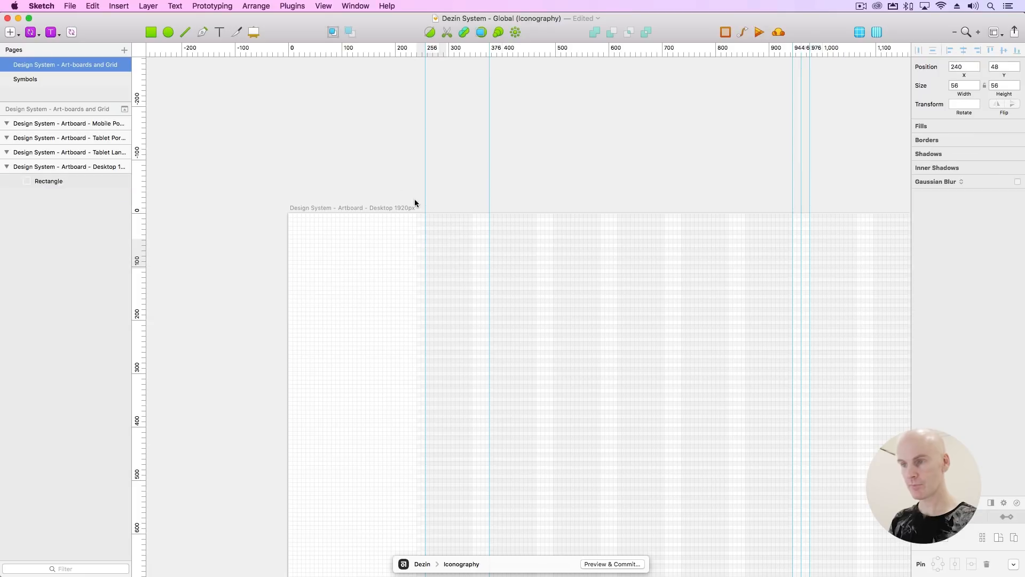
Open the Symbols page and collapse all expanded symbols and artboards in the layer list.
{"action": "scroll", "coordinate": [379, 184], "scroll_direction": "down", "scroll_amount": 3}
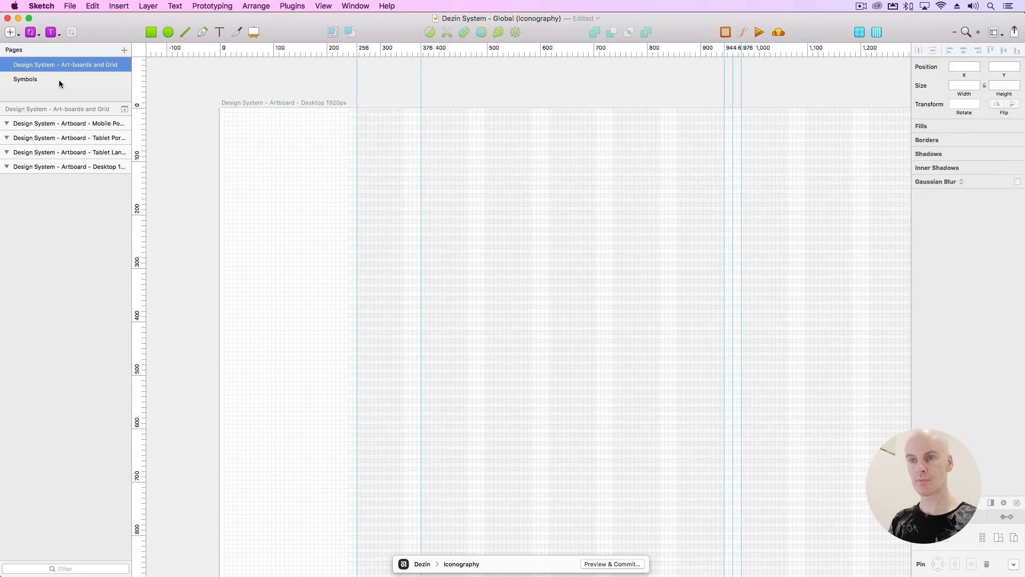
{"action": "left_click", "coordinate": [59, 79]}
{"action": "left_click", "coordinate": [495, 187]}
{"action": "key", "text": "super+minus"}
{"action": "key", "text": "super+minus"}
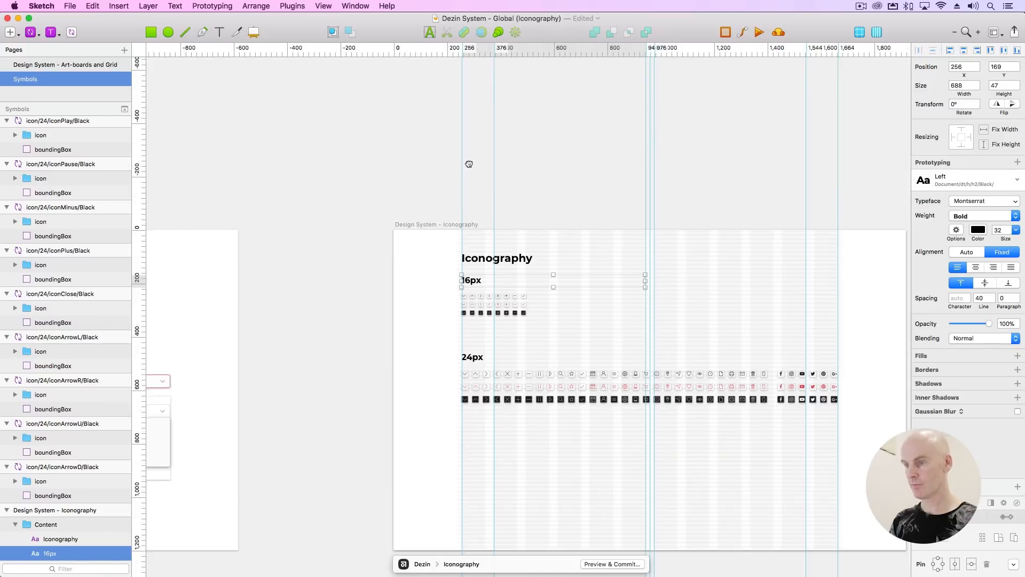
{"action": "left_click", "coordinate": [385, 289]}
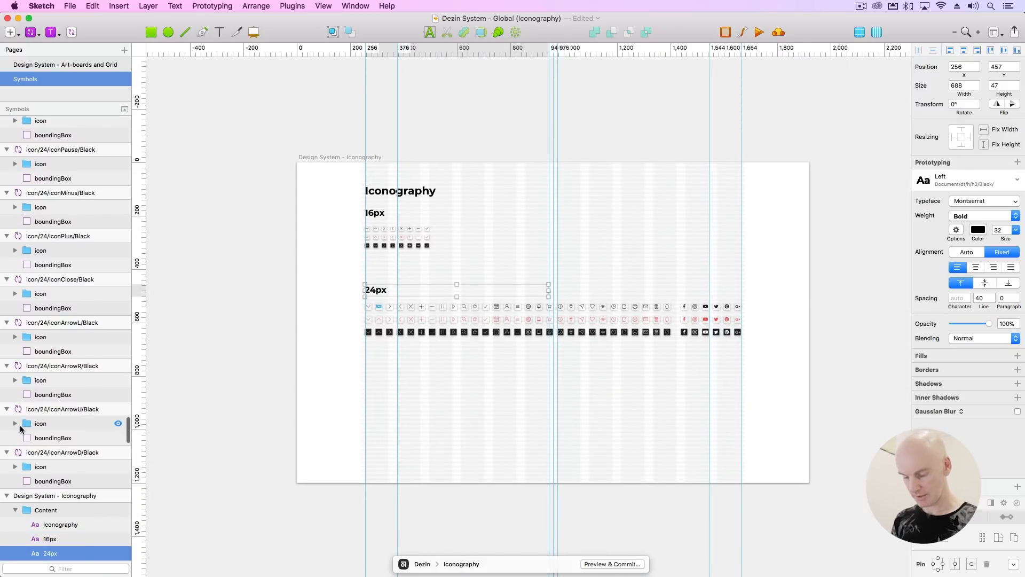
{"action": "key", "text": "super+shift+Up"}
{"action": "scroll", "coordinate": [34, 411], "scroll_direction": "down", "scroll_amount": 1}
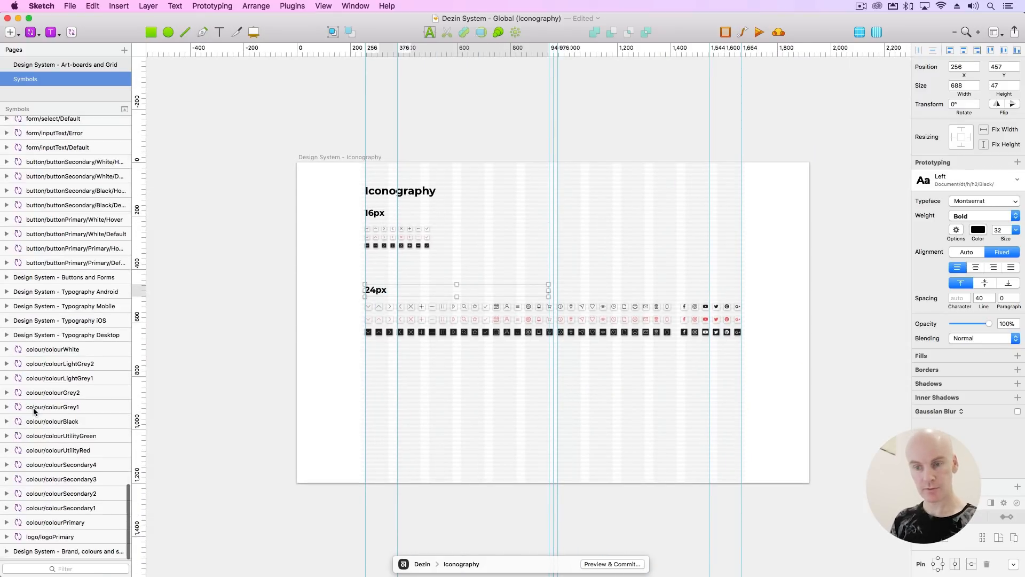
{"action": "left_click", "coordinate": [57, 538]}
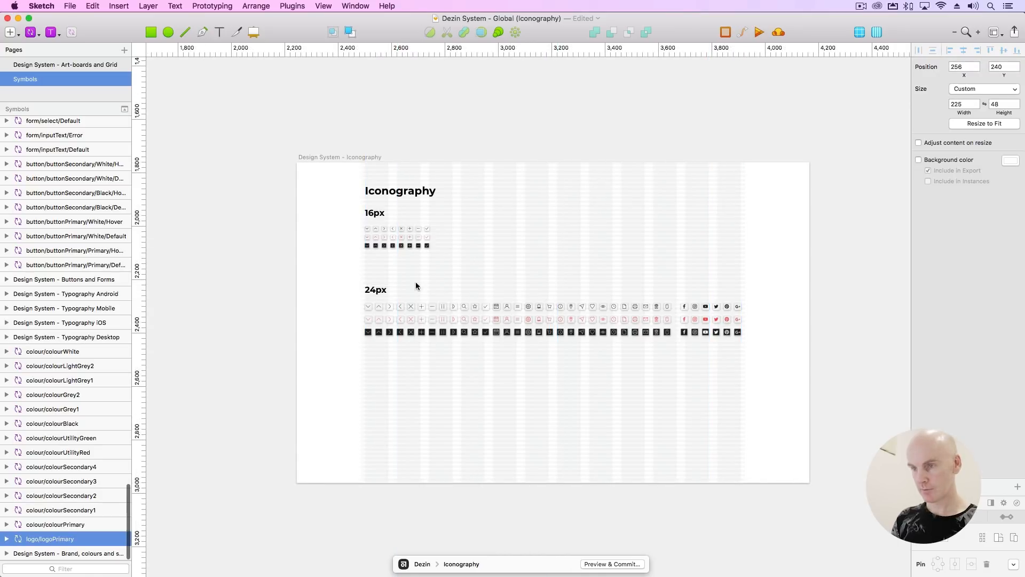
Move the 24px heading on the Iconography artboard up to Y 361.
{"action": "left_click", "coordinate": [374, 294]}
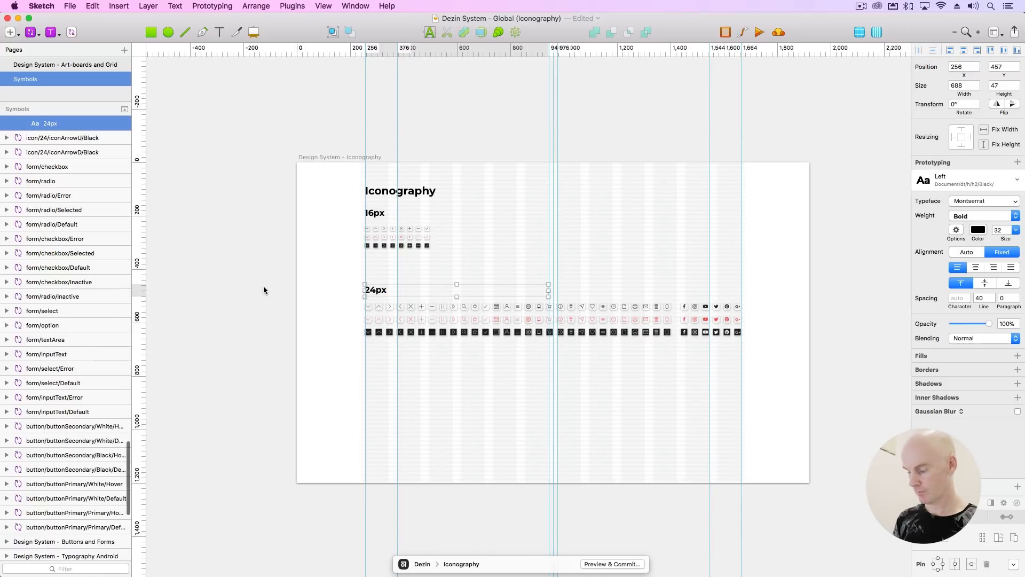
{"action": "key", "text": "super+plus"}
{"action": "key", "text": "shift+Up"}
{"action": "key", "text": "shift+Up"}
{"action": "key", "text": "shift+Up"}
{"action": "key", "text": "shift+Up"}
{"action": "key", "text": "shift+Up"}
{"action": "key", "text": "shift+Up"}
{"action": "key", "text": "shift+Up"}
{"action": "key", "text": "shift+Up"}
{"action": "key", "text": "shift+Up"}
{"action": "key", "text": "shift+Up"}
{"action": "key", "text": "shift+Up"}
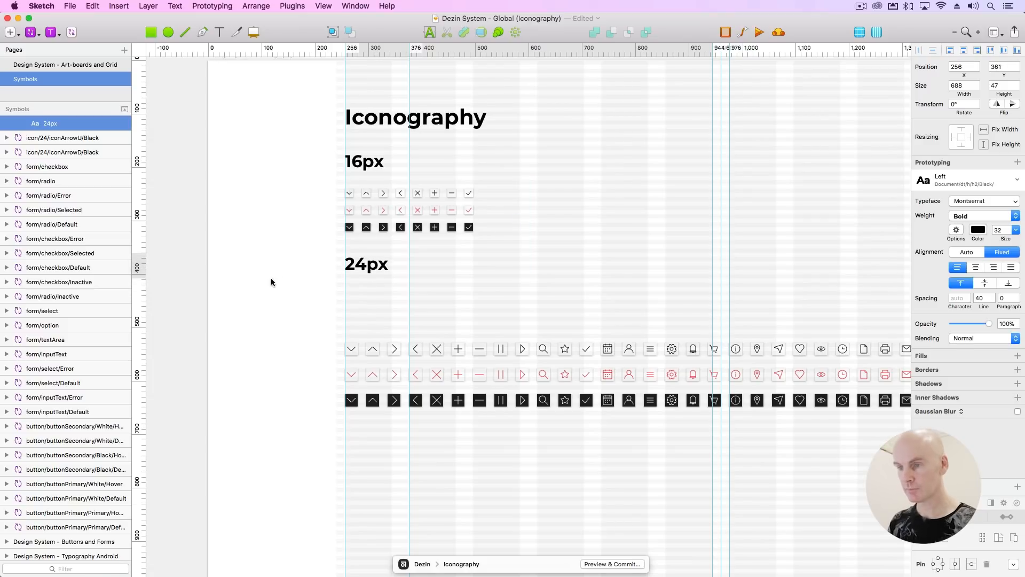
Move all black, primary and white 24px icon symbols, including the social icons, up together to sit closely beneath the 24px heading.
{"action": "left_click", "coordinate": [351, 346]}
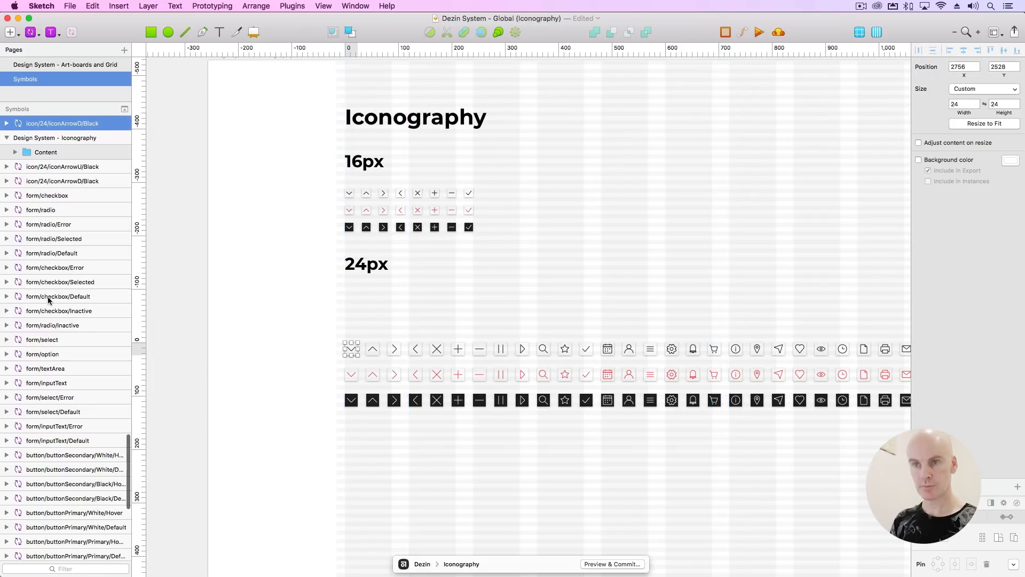
{"action": "scroll", "coordinate": [48, 301], "scroll_direction": "up", "scroll_amount": 10}
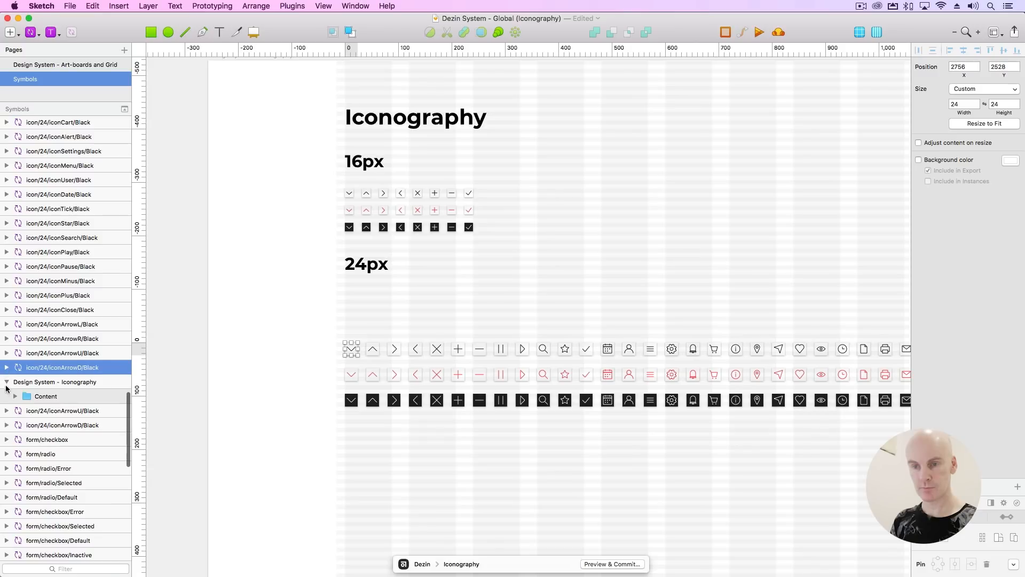
{"action": "left_click", "coordinate": [7, 384]}
{"action": "scroll", "coordinate": [34, 361], "scroll_direction": "up", "scroll_amount": 12}
{"action": "scroll", "coordinate": [33, 361], "scroll_direction": "up", "scroll_amount": 12}
{"action": "scroll", "coordinate": [34, 366], "scroll_direction": "up", "scroll_amount": 7}
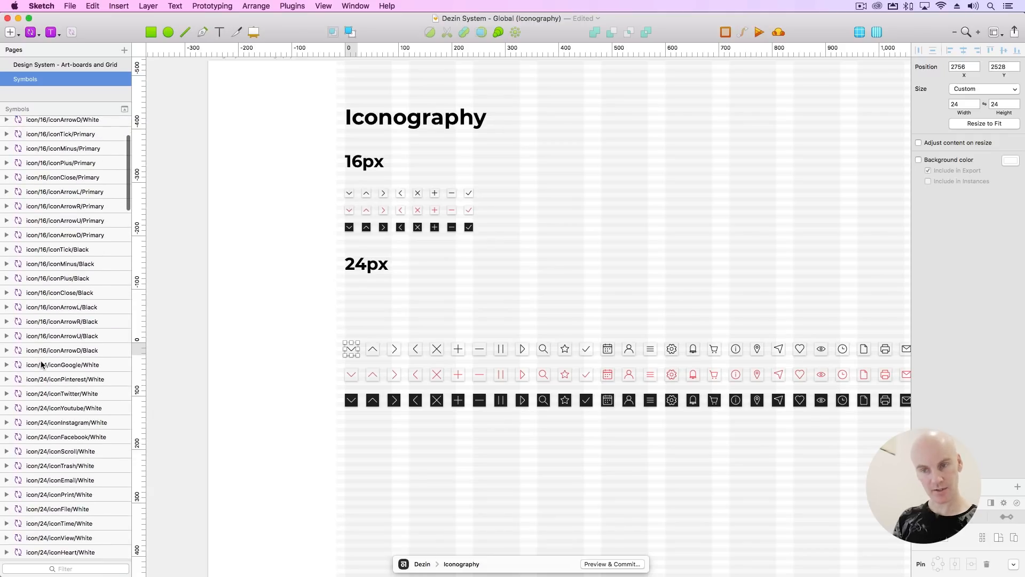
{"action": "left_click", "coordinate": [42, 364], "text": "shift"}
{"action": "key", "text": "shift+Up"}
{"action": "key", "text": "shift+Up"}
{"action": "key", "text": "shift+Up"}
{"action": "key", "text": "shift+Up"}
{"action": "key", "text": "shift+Up"}
{"action": "key", "text": "shift+Up"}
{"action": "key", "text": "shift+Up"}
{"action": "key", "text": "shift+Up"}
{"action": "key", "text": "shift+Up"}
{"action": "key", "text": "shift+Up"}
{"action": "key", "text": "shift+Up"}
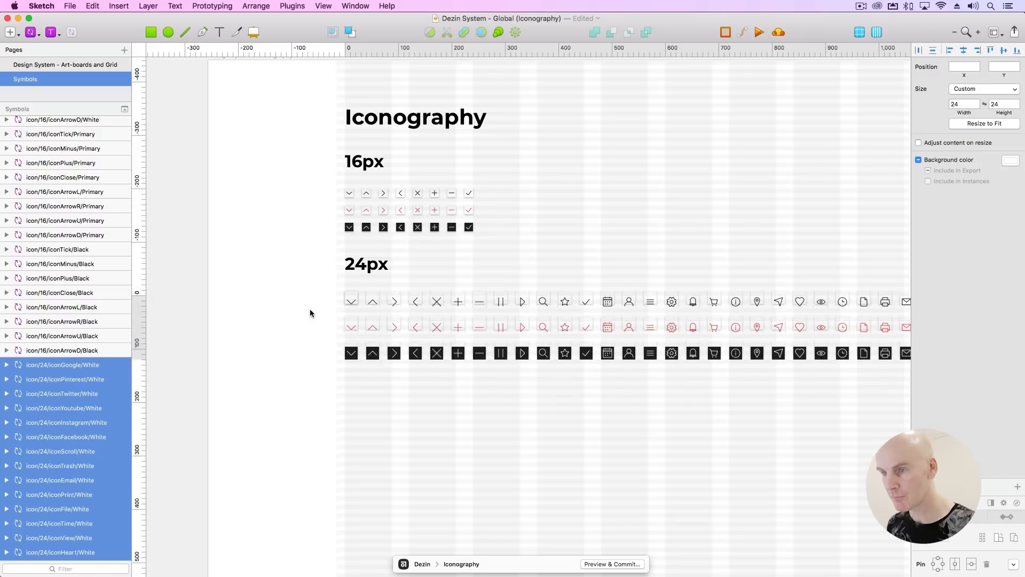
{"action": "key", "text": "shift+Up"}
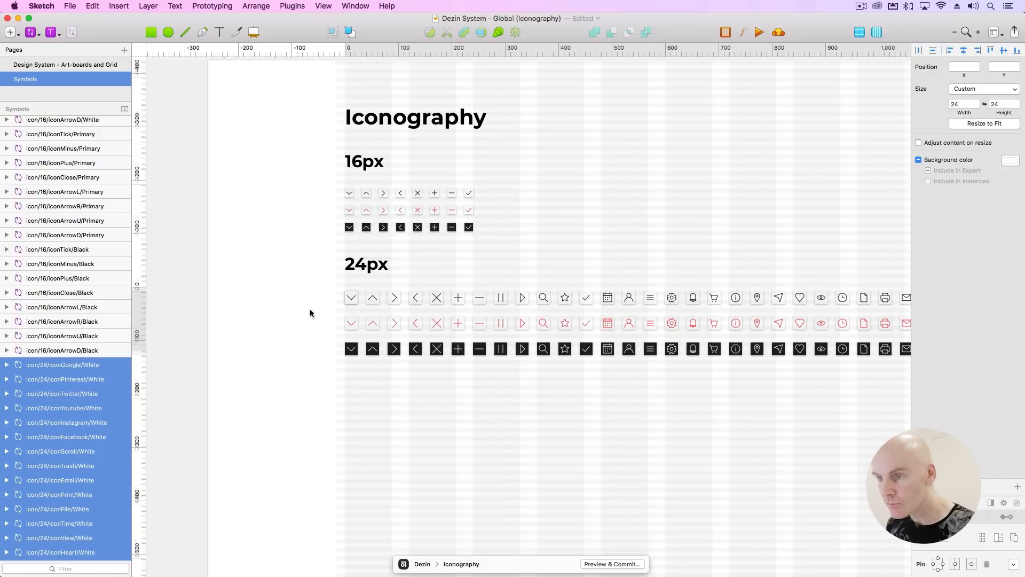
{"action": "key", "text": "Escape"}
{"action": "key", "text": "super+minus"}
{"action": "left_click_drag", "start_coordinate": [352, 302], "coordinate": [272, 282]}
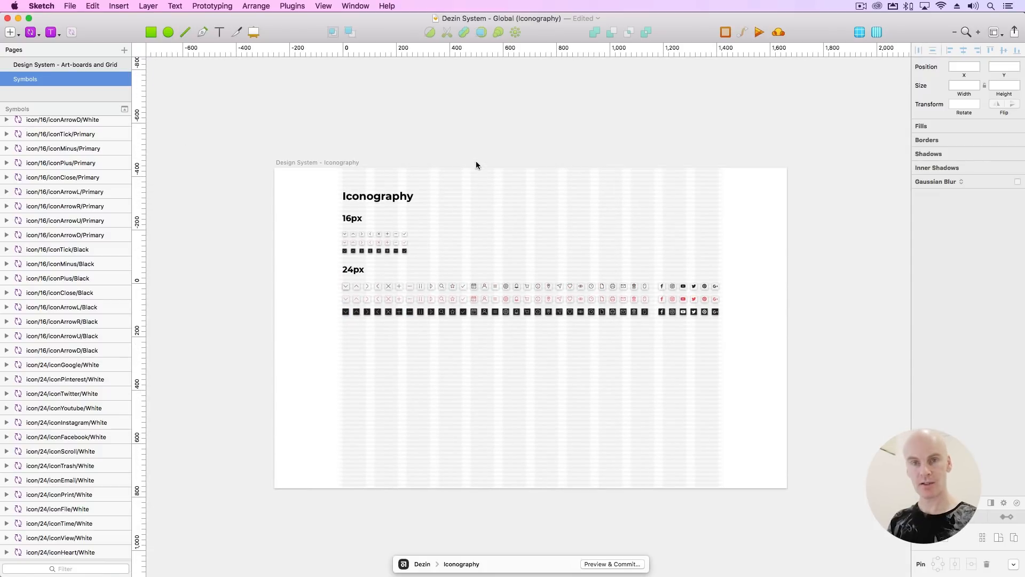
{"action": "scroll", "coordinate": [575, 464], "scroll_direction": "up", "scroll_amount": 5}
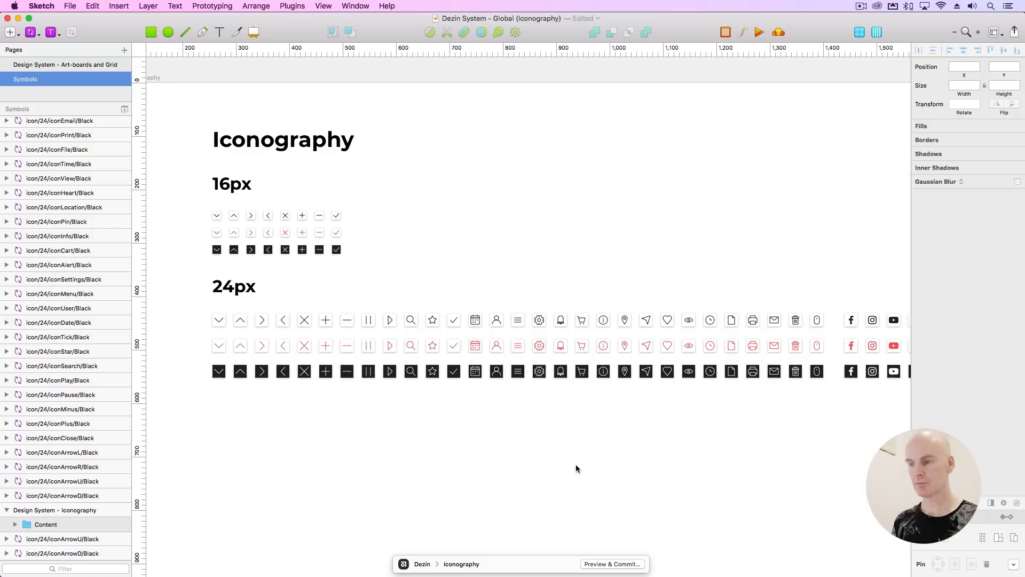
Switch to Abstract and commit the file's changes to the current Iconography branch with the summary "Iconography - DONE".
{"action": "left_click", "coordinate": [614, 564]}
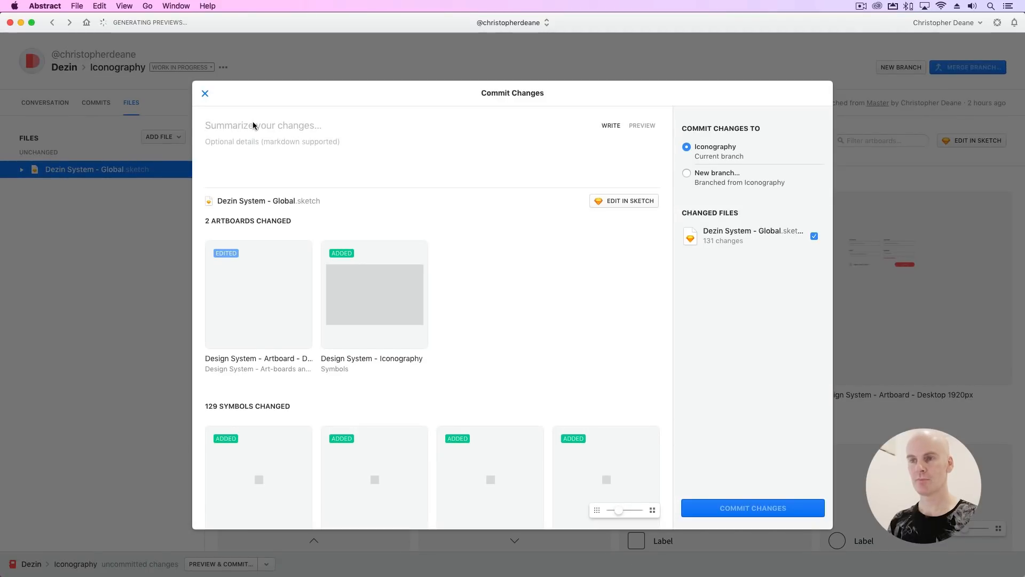
{"action": "type", "text": "Iconography"}
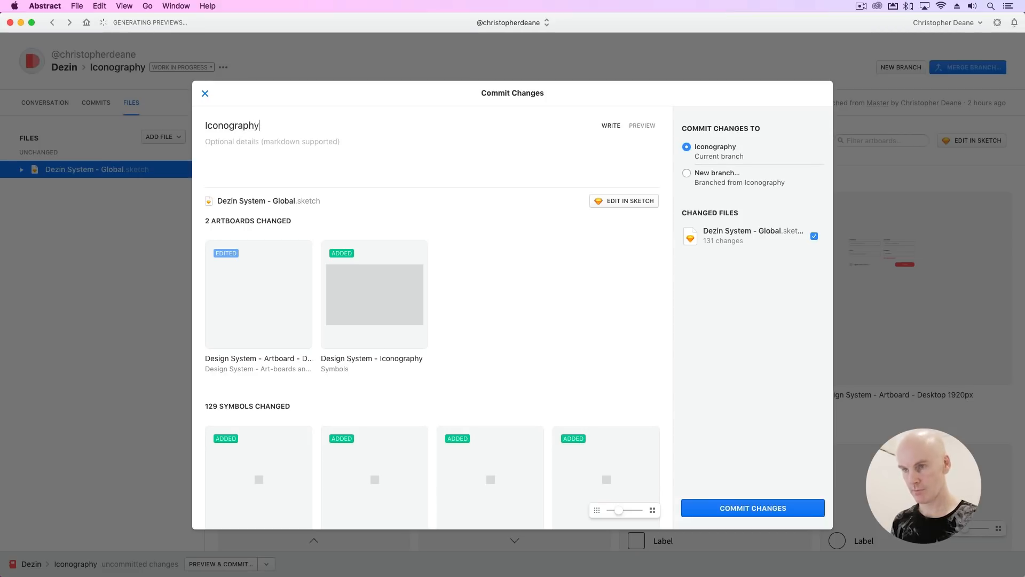
{"action": "type", "text": " DONE"}
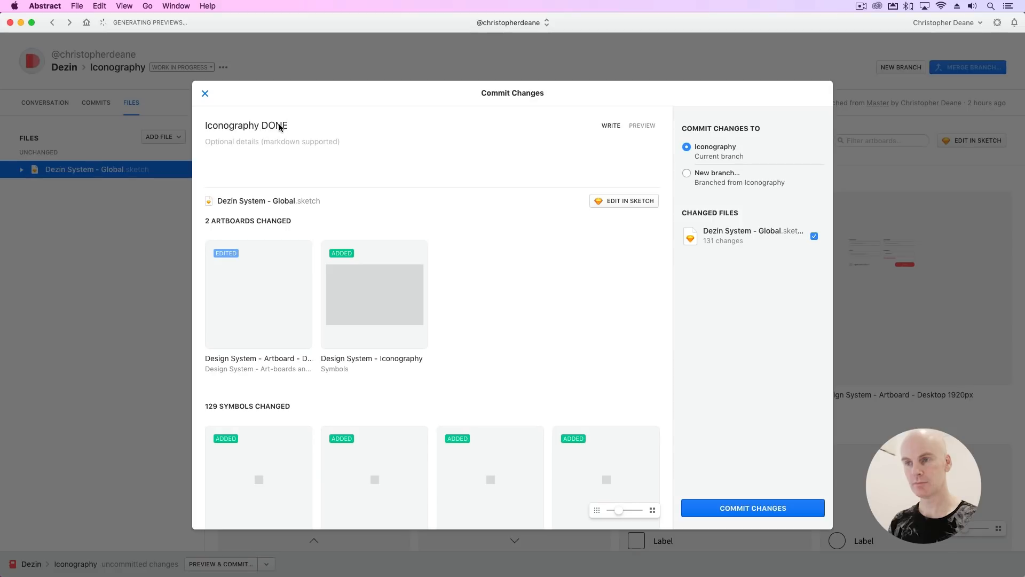
{"action": "left_click", "coordinate": [262, 126]}
{"action": "type", "text": "-"}
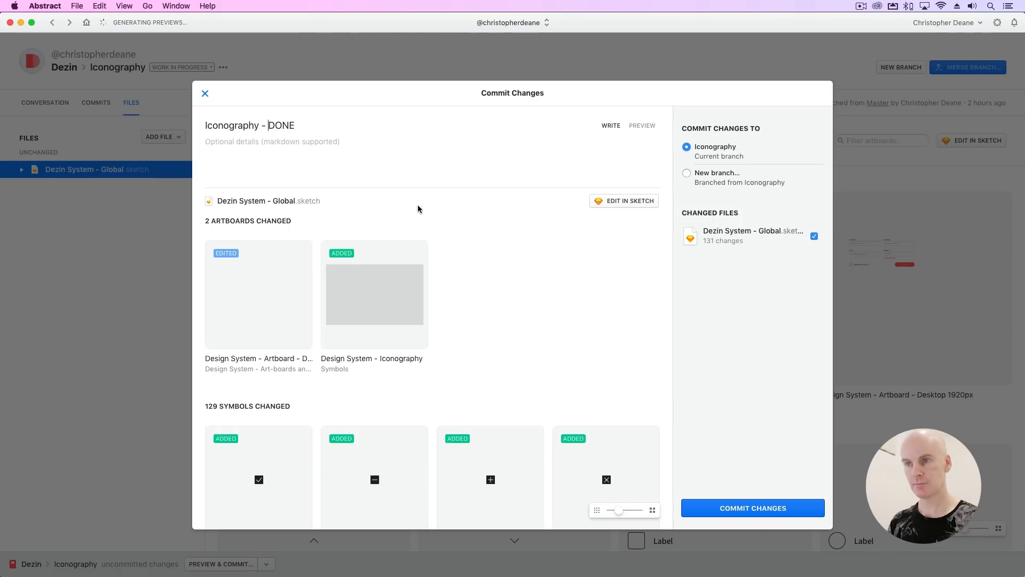
{"action": "left_click", "coordinate": [746, 507]}
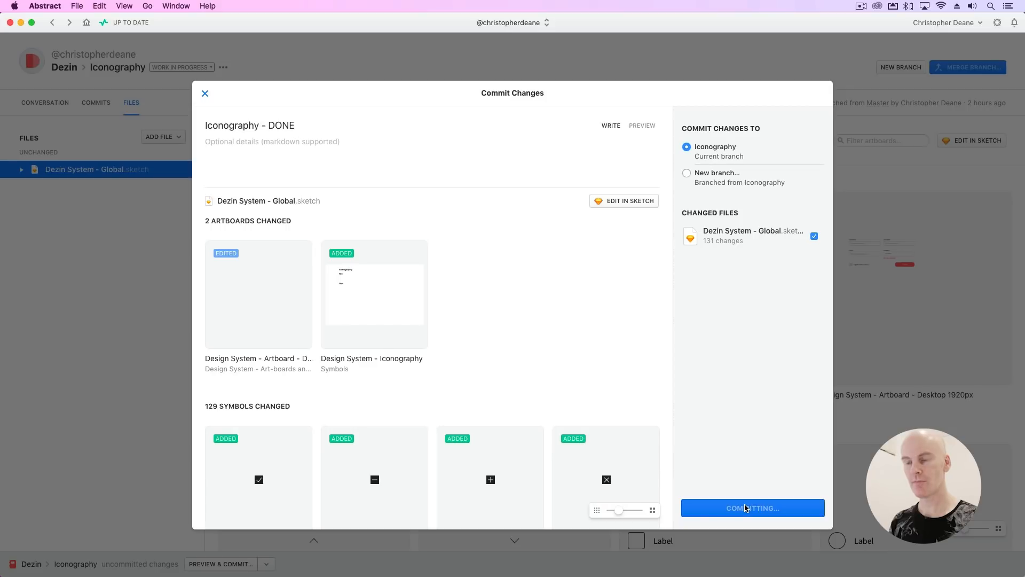
Review the committed artboards and symbols, and merge the Iconography branch into Master.
{"action": "scroll", "coordinate": [511, 233], "scroll_direction": "down", "scroll_amount": 5}
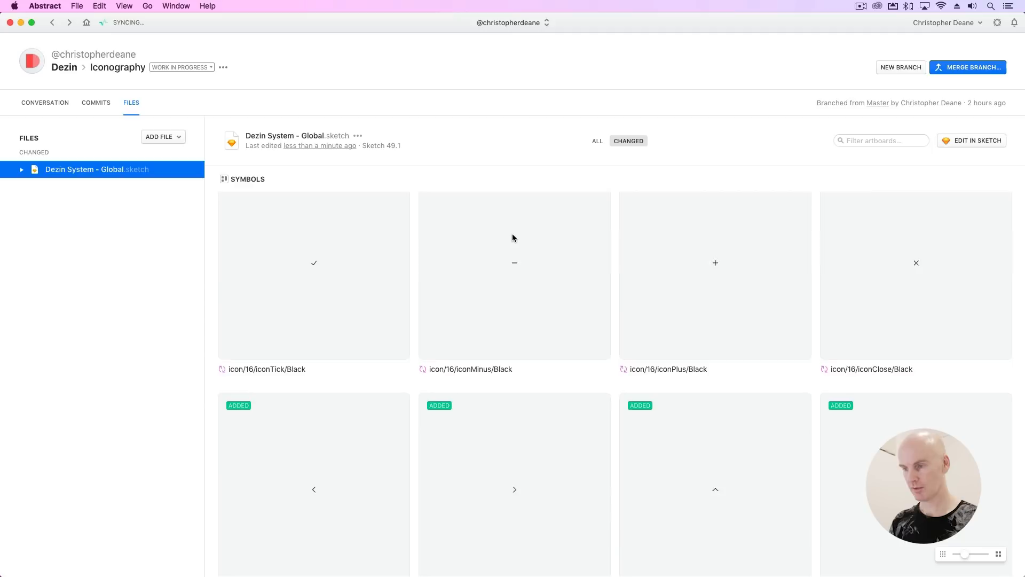
{"action": "scroll", "coordinate": [512, 236], "scroll_direction": "down", "scroll_amount": 10}
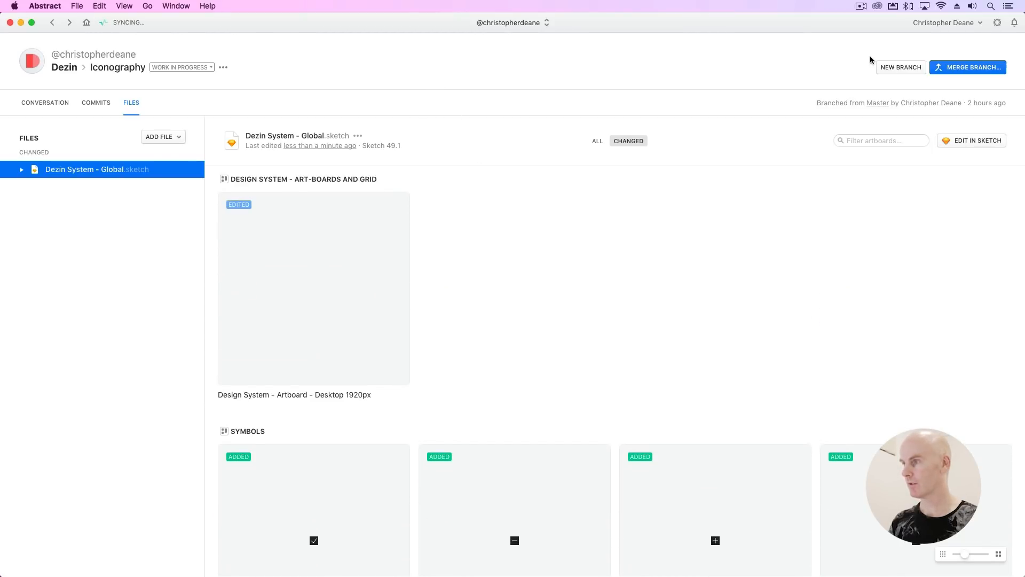
{"action": "left_click", "coordinate": [965, 69]}
{"action": "left_click", "coordinate": [496, 369]}
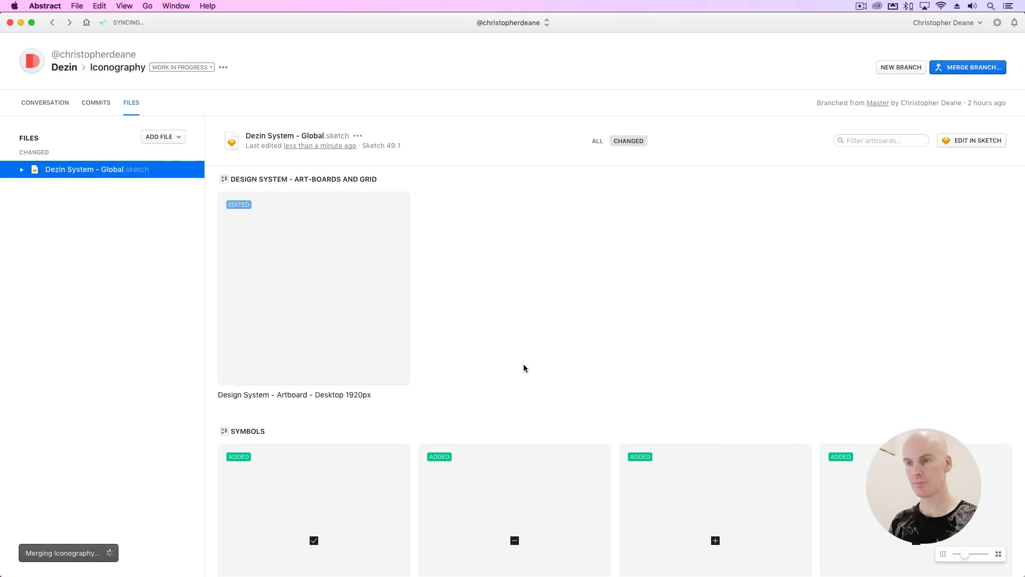